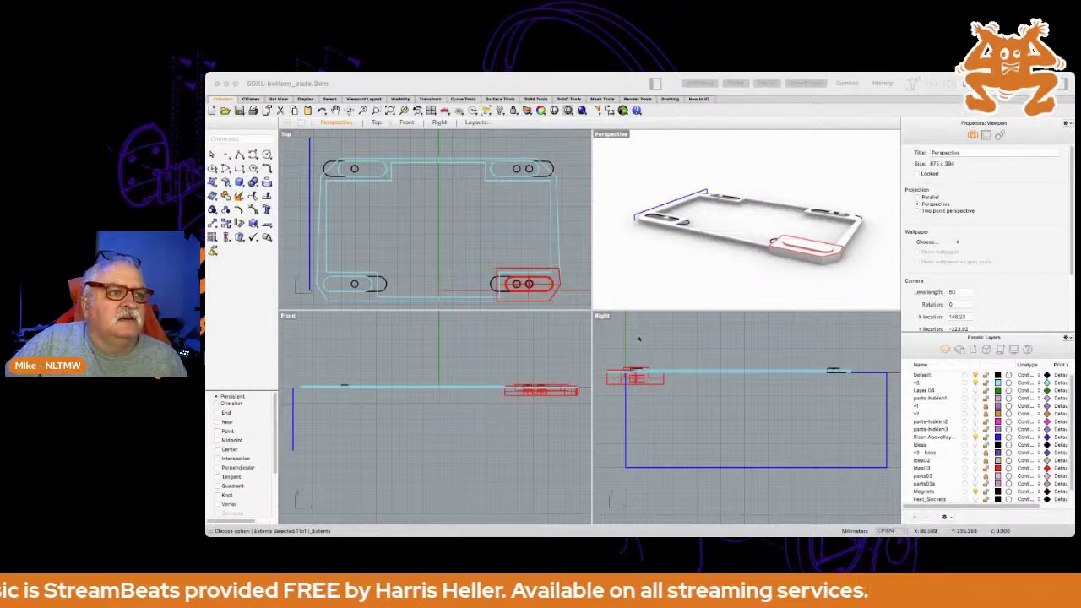
Duplicate the full frame plate in place and put one instance on layer parts03.
{"action": "left_click", "coordinate": [702, 372]}
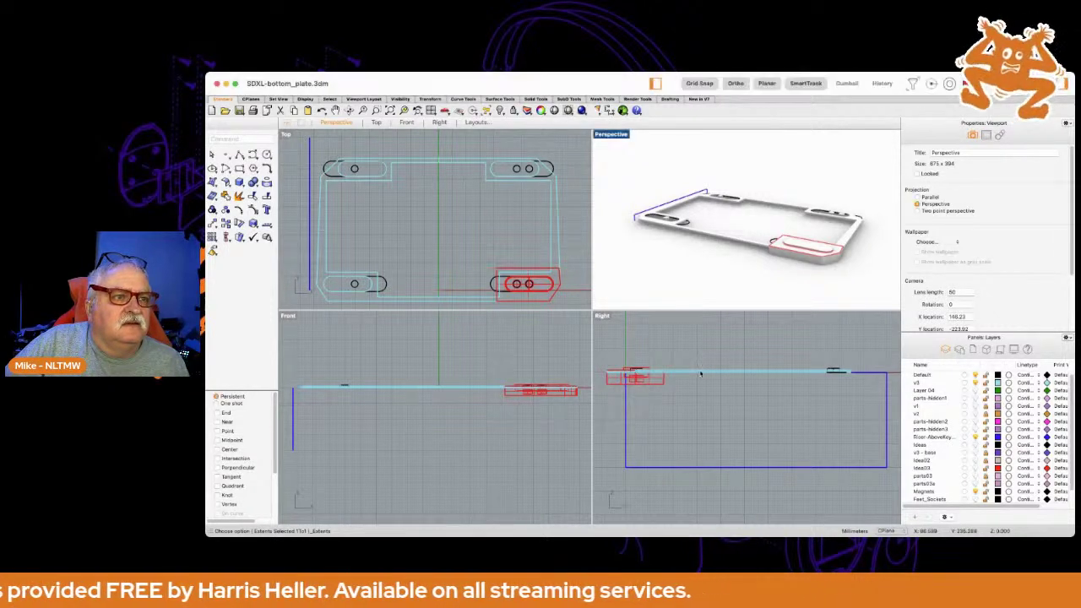
{"action": "left_click", "coordinate": [702, 374]}
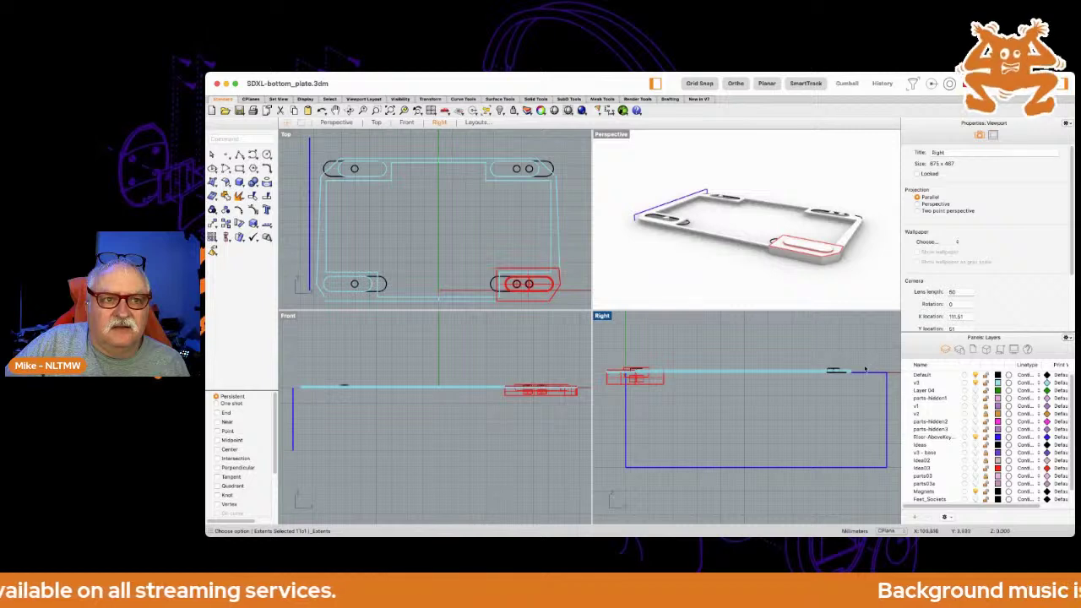
{"action": "left_click", "coordinate": [847, 372]}
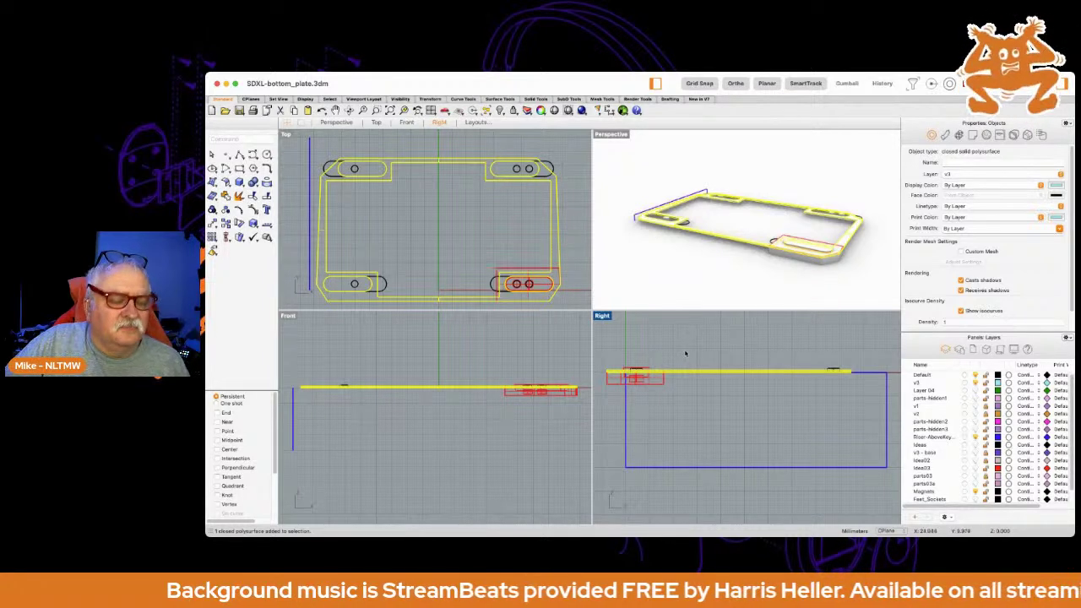
{"action": "key", "text": "super+v"}
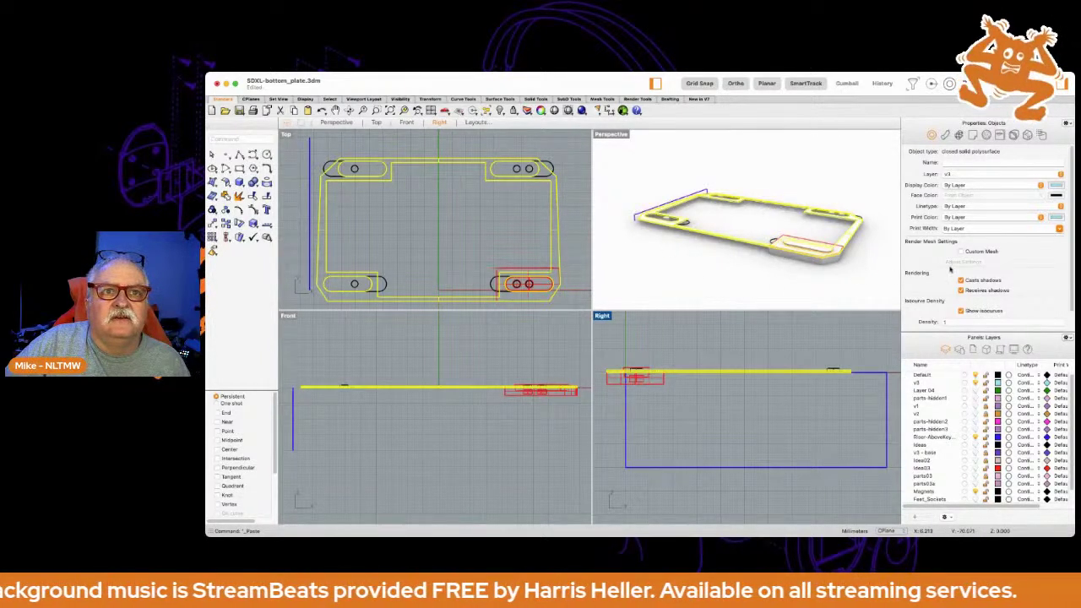
{"action": "key", "text": "ctrl+shift+l"}
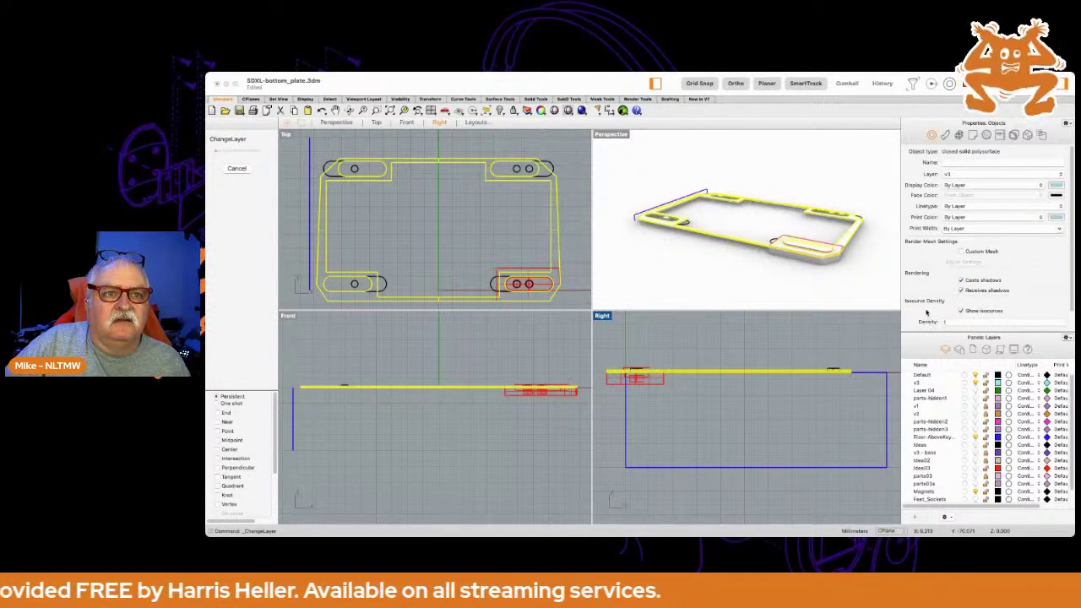
{"action": "left_click", "coordinate": [1034, 390]}
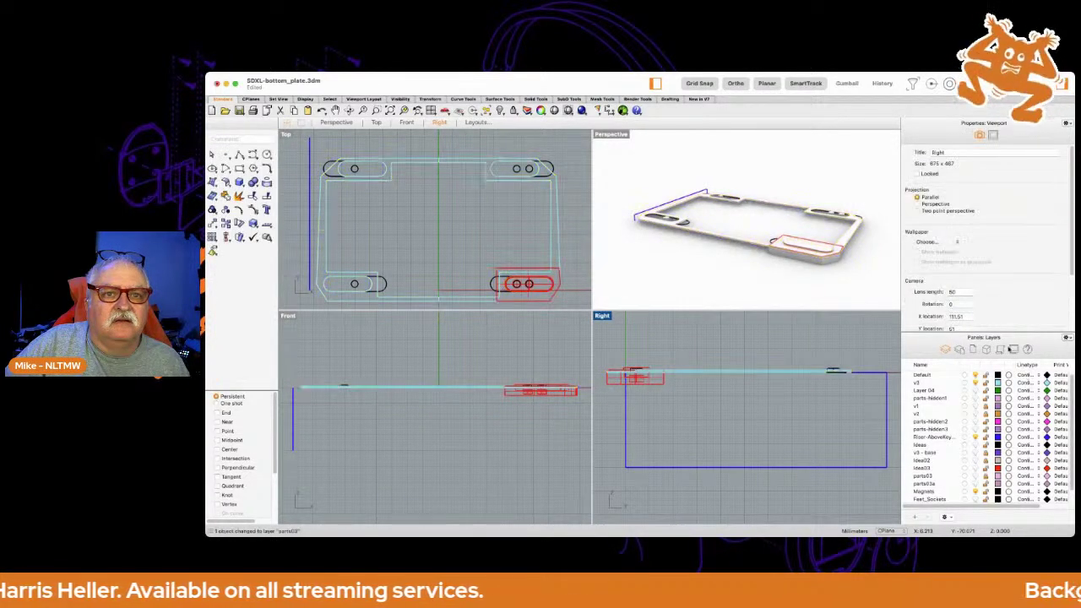
Move the frame plate, corner piece, slot and magnet parts together in the Right view so their front edge meets the blue outline's vertical edge.
{"action": "left_click", "coordinate": [792, 369]}
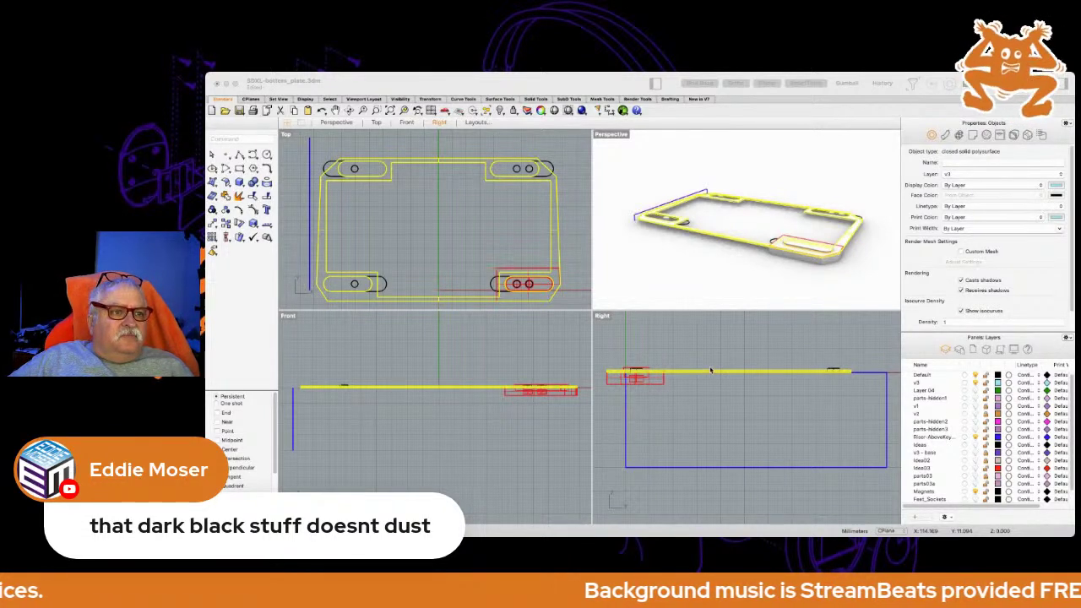
{"action": "left_click", "coordinate": [639, 378]}
{"action": "scroll", "coordinate": [621, 376], "scroll_direction": "up", "scroll_amount": 1}
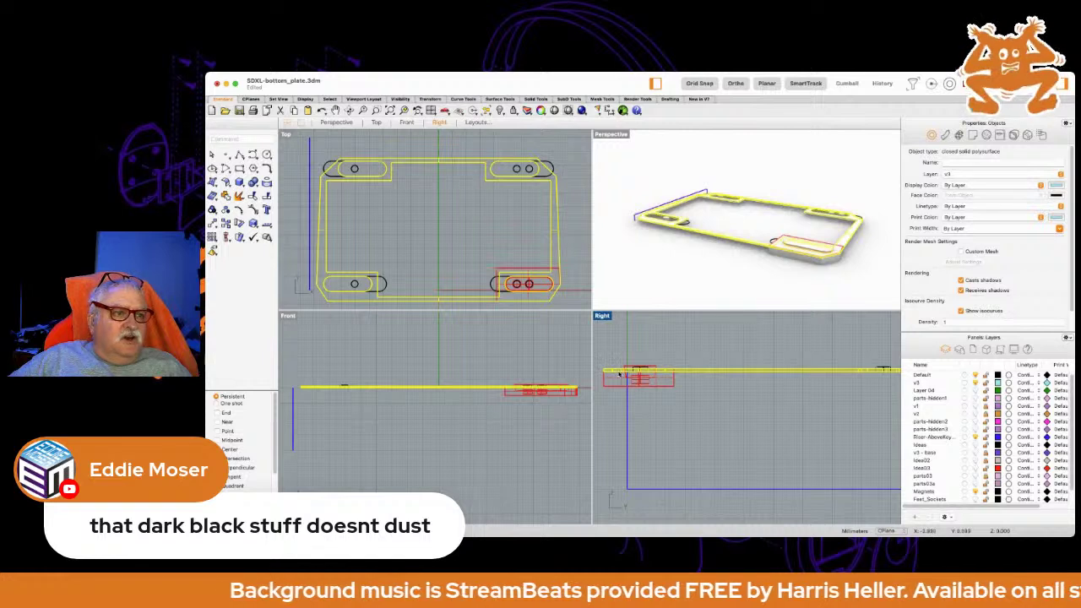
{"action": "left_click", "coordinate": [624, 349]}
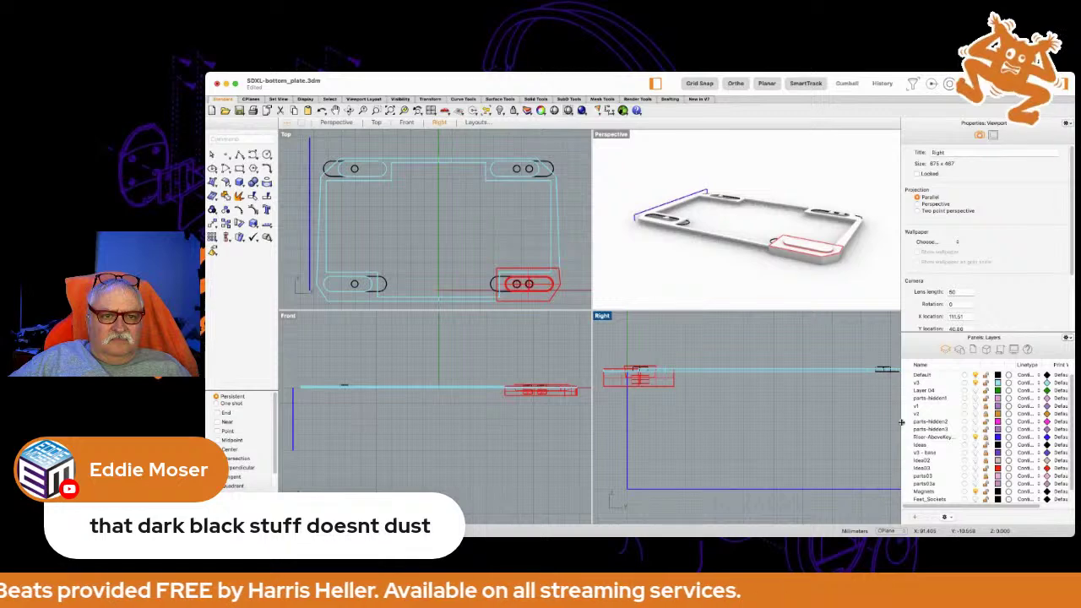
{"action": "left_click_drag", "start_coordinate": [703, 402], "coordinate": [597, 362]}
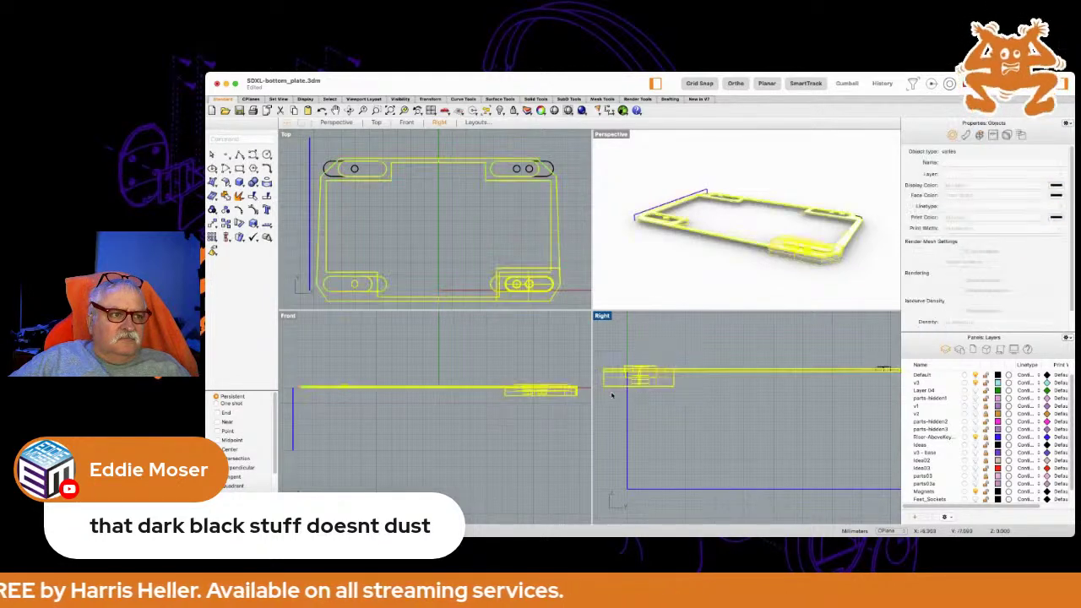
{"action": "scroll", "coordinate": [712, 397], "scroll_direction": "down", "scroll_amount": 3}
{"action": "left_click_drag", "start_coordinate": [633, 361], "coordinate": [831, 427]}
{"action": "scroll", "coordinate": [757, 392], "scroll_direction": "down", "scroll_amount": 2}
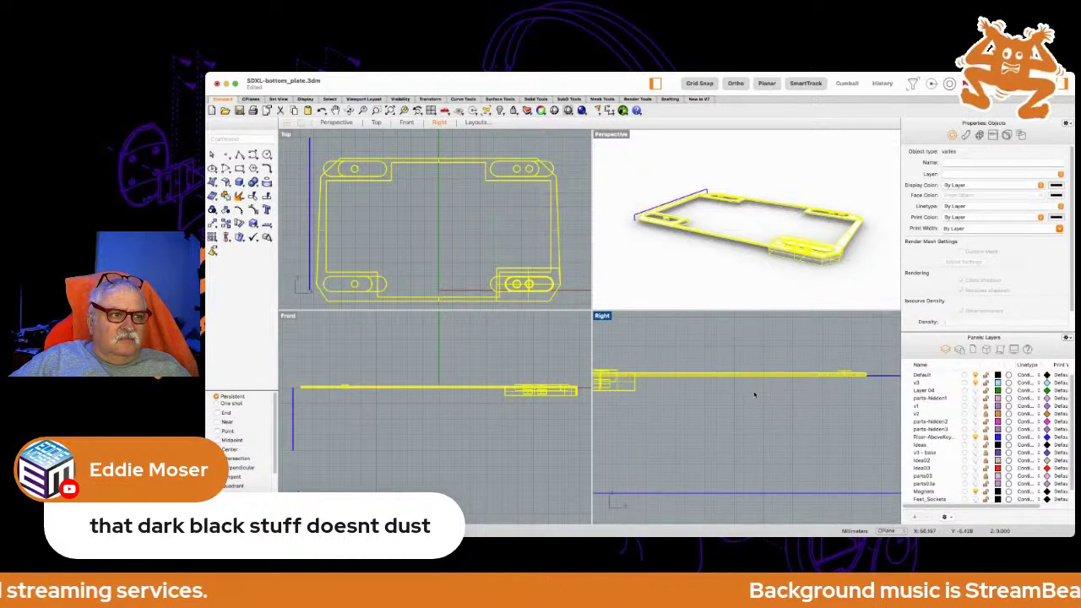
{"action": "scroll", "coordinate": [688, 391], "scroll_direction": "up", "scroll_amount": 4}
{"action": "scroll", "coordinate": [694, 391], "scroll_direction": "up", "scroll_amount": 2}
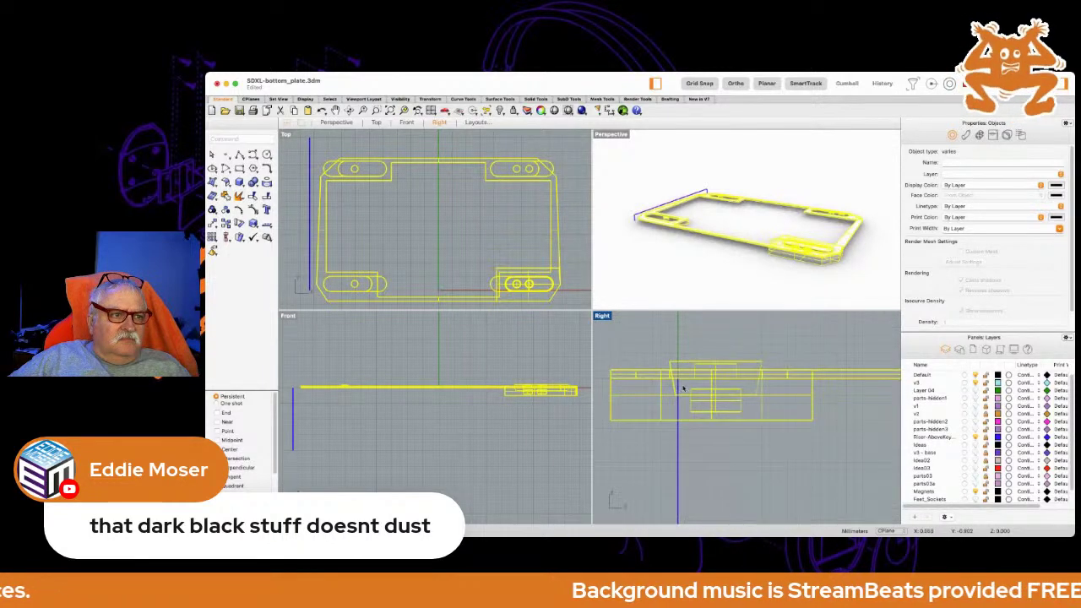
{"action": "left_click_drag", "start_coordinate": [689, 374], "coordinate": [752, 378]}
{"action": "scroll", "coordinate": [744, 389], "scroll_direction": "down", "scroll_amount": 5}
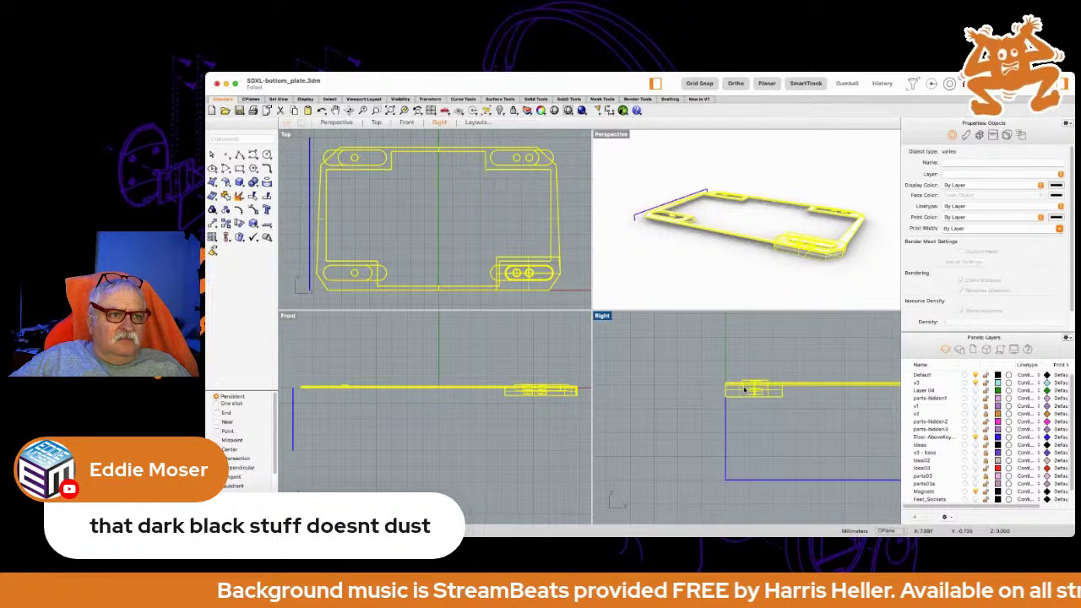
With Ortho off, rotate the selected parts about 40 degrees around the origin in the Right view, raising the rear of the plate.
{"action": "scroll", "coordinate": [832, 403], "scroll_direction": "up", "scroll_amount": 5}
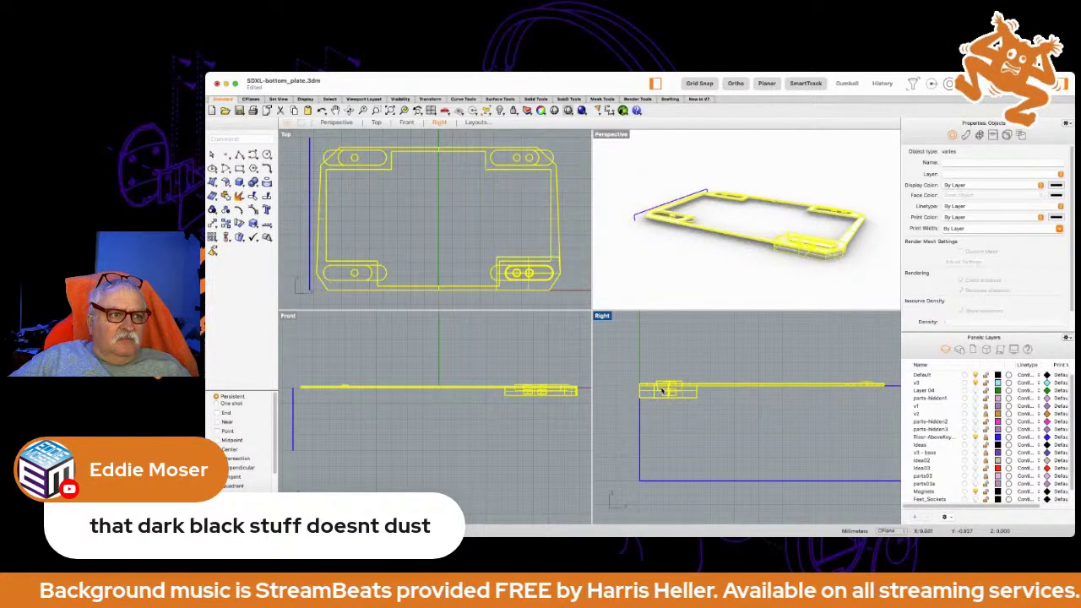
{"action": "scroll", "coordinate": [642, 389], "scroll_direction": "up", "scroll_amount": 5}
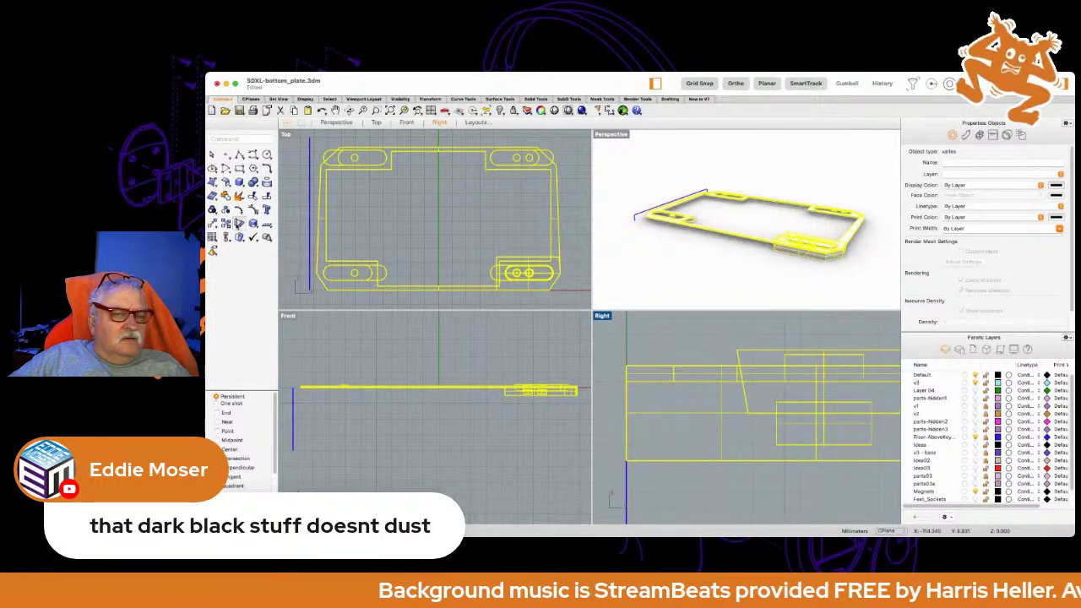
{"action": "left_click", "coordinate": [238, 224]}
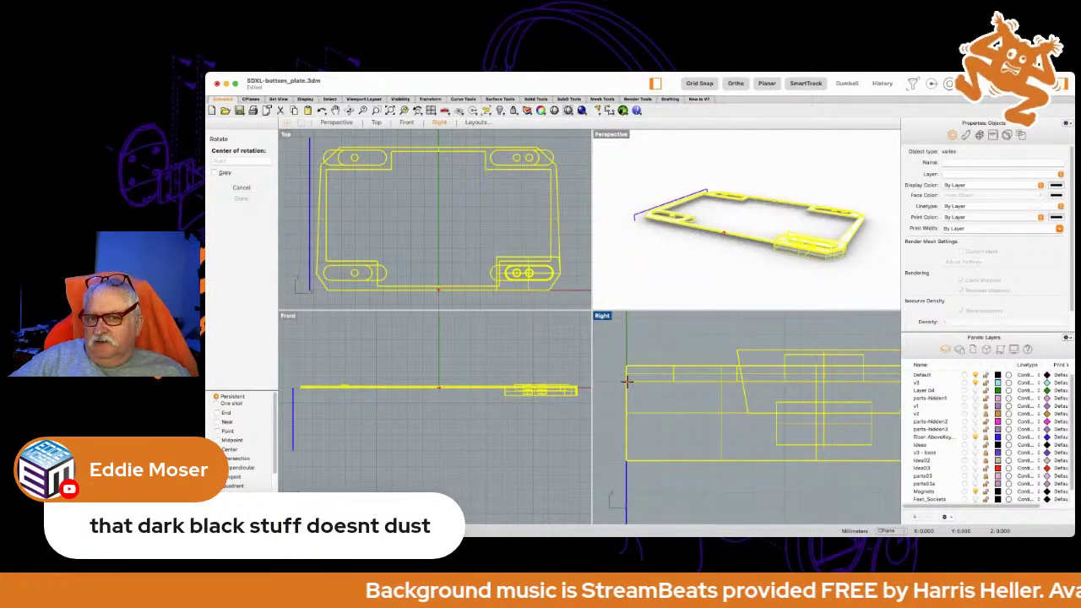
{"action": "left_click", "coordinate": [626, 381]}
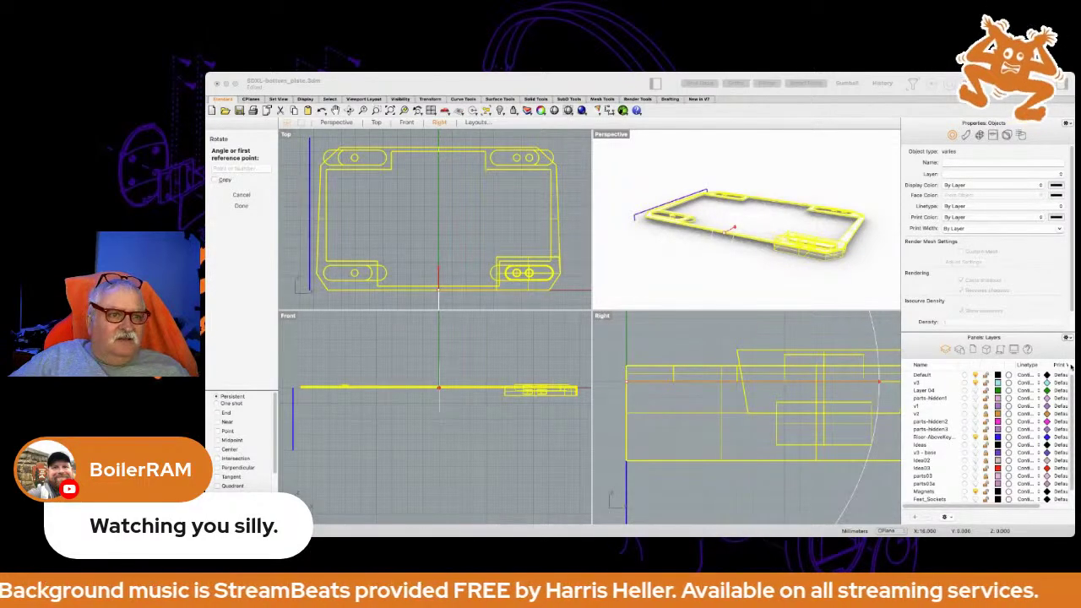
{"action": "left_click", "coordinate": [866, 382]}
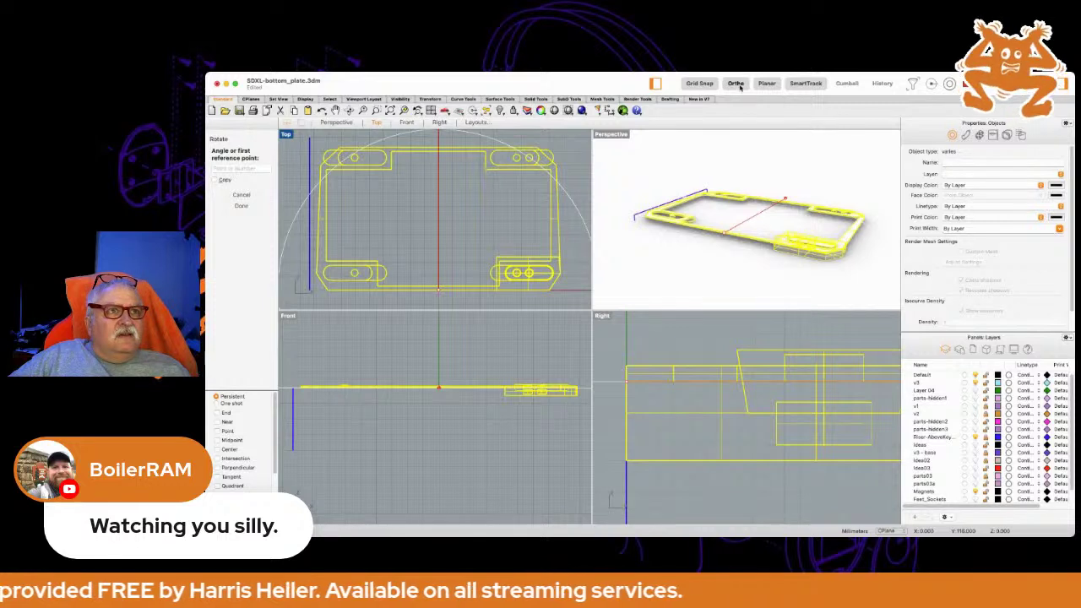
{"action": "left_click", "coordinate": [846, 377]}
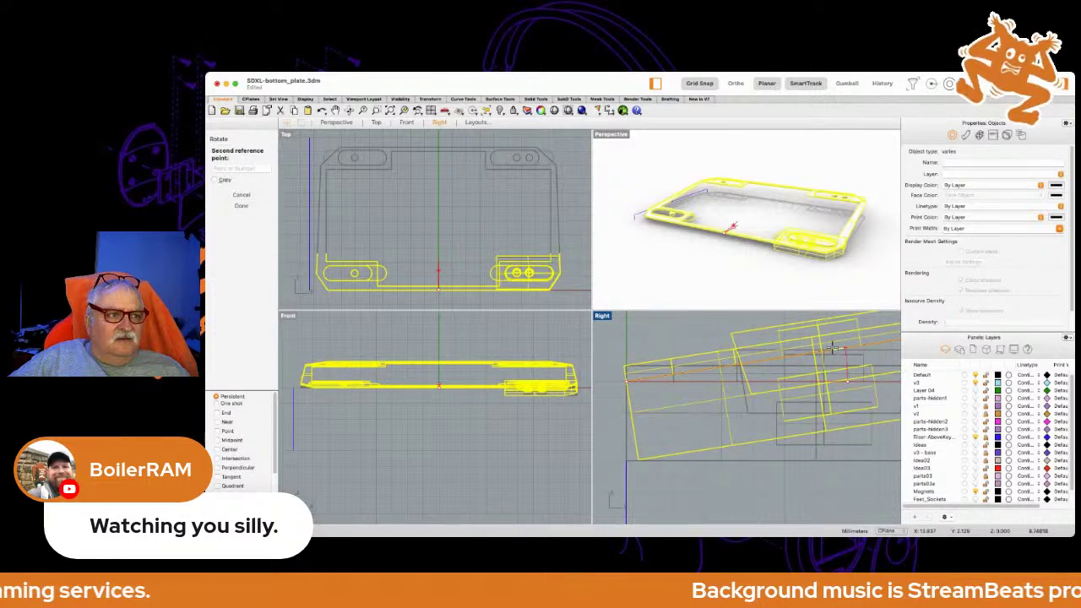
{"action": "right_click_drag", "start_coordinate": [832, 346], "coordinate": [806, 371]}
{"action": "scroll", "coordinate": [807, 371], "scroll_direction": "down", "scroll_amount": 5}
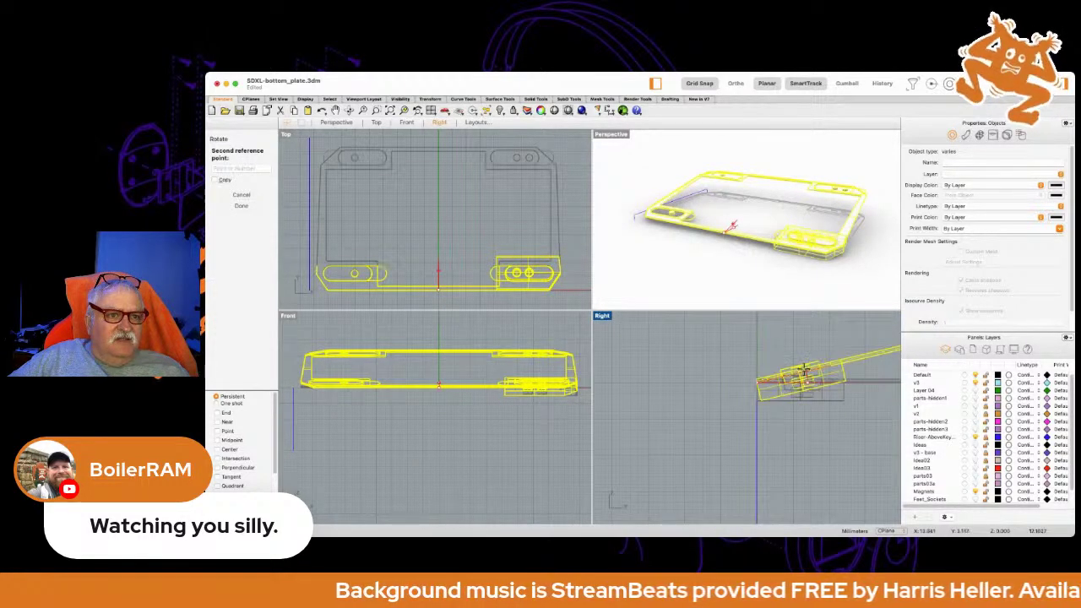
{"action": "scroll", "coordinate": [804, 370], "scroll_direction": "down", "scroll_amount": 3}
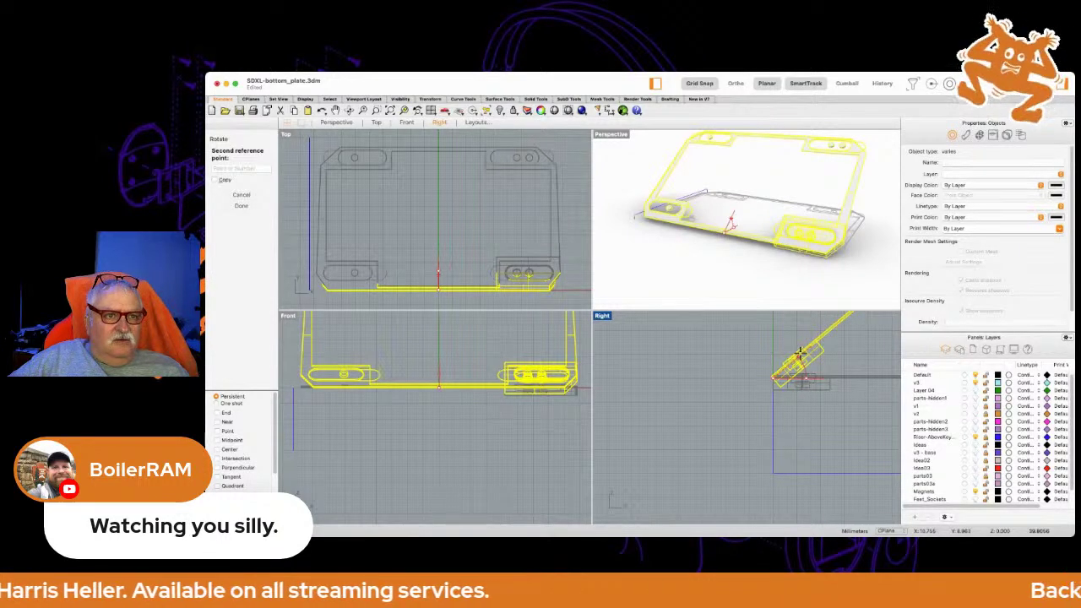
{"action": "left_click", "coordinate": [798, 353]}
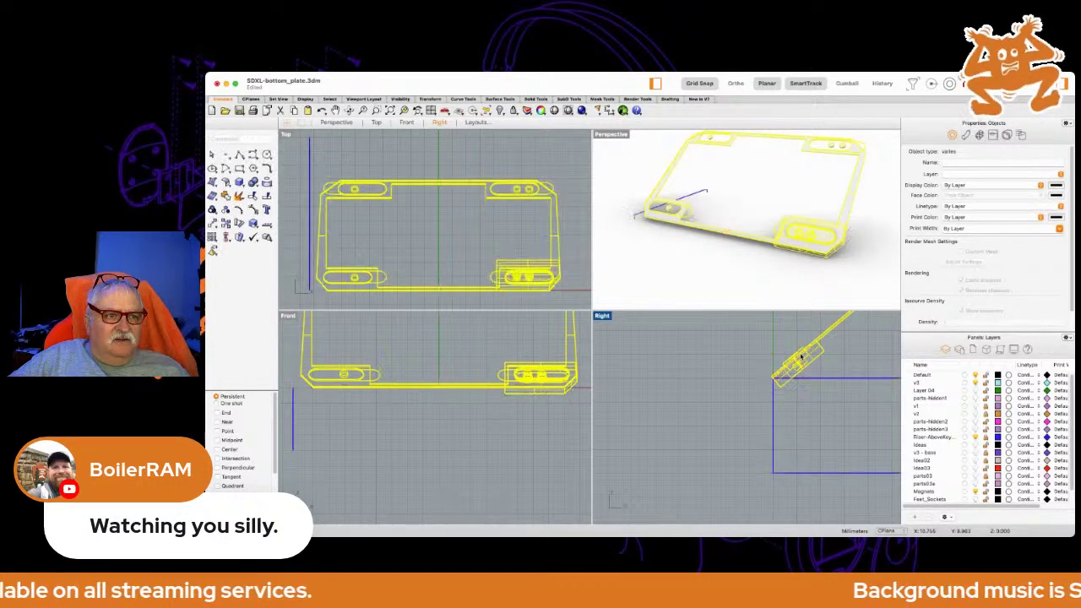
Undo the rotation of the plate assembly.
{"action": "scroll", "coordinate": [836, 371], "scroll_direction": "left", "scroll_amount": 2}
{"action": "scroll", "coordinate": [836, 361], "scroll_direction": "right", "scroll_amount": 4}
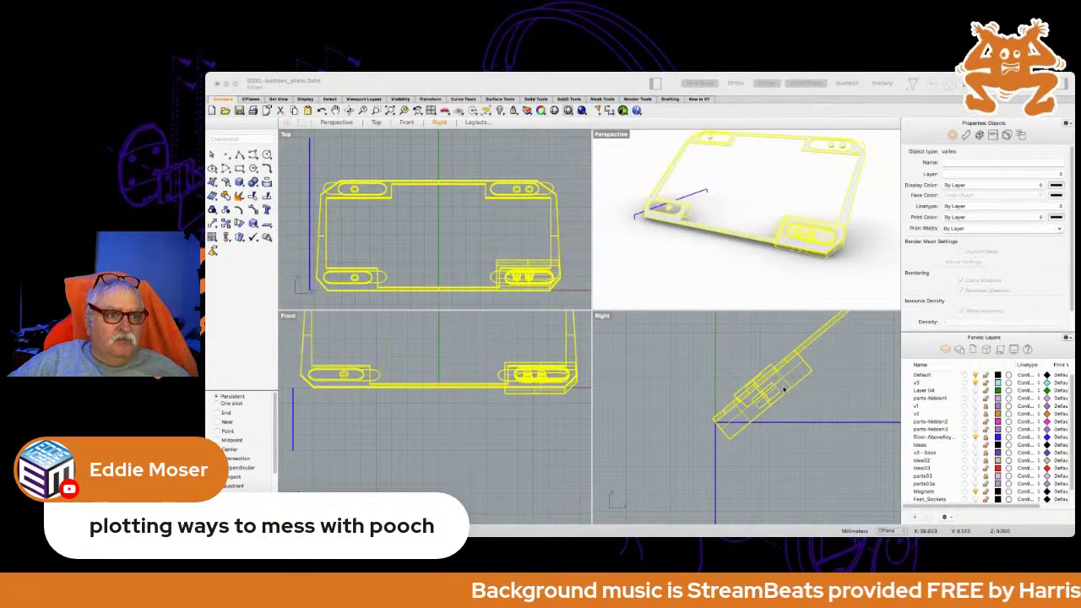
{"action": "left_click", "coordinate": [777, 340]}
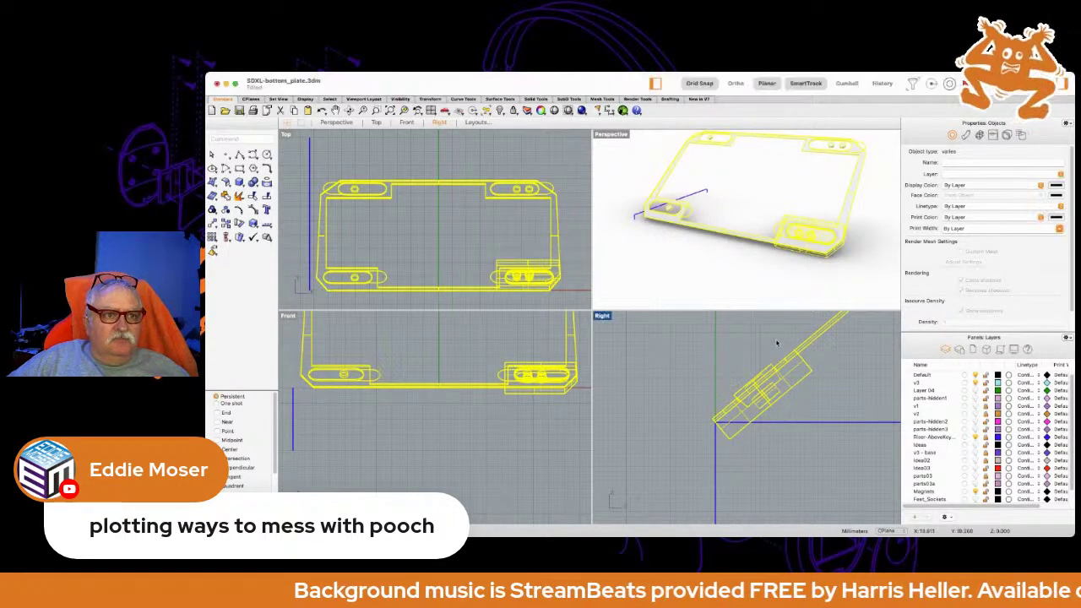
{"action": "key", "text": "super+z"}
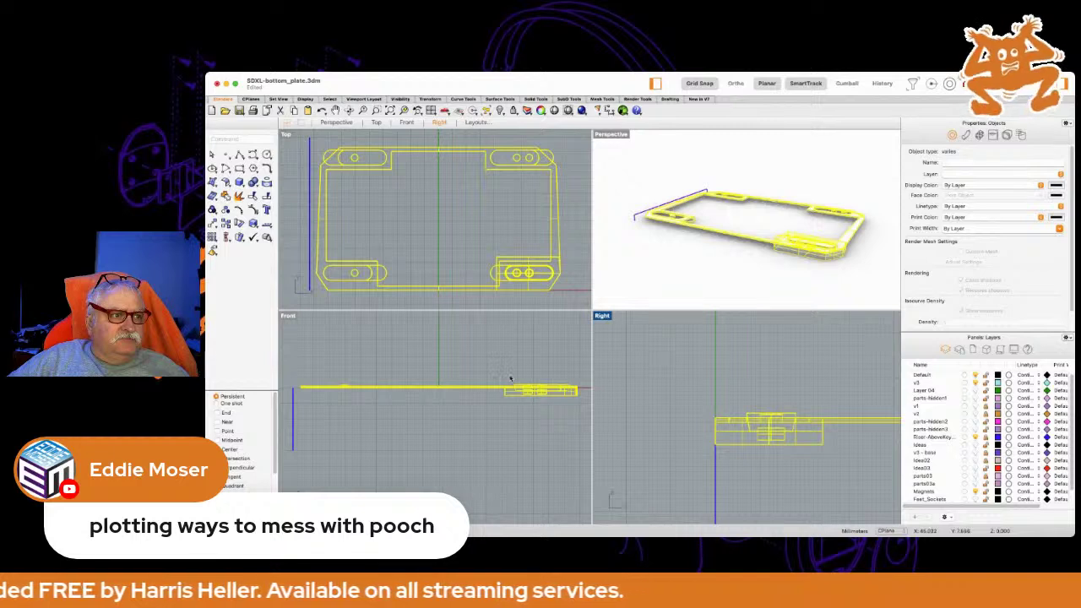
With Ortho on, copy the slot insert and magnet parts from the front-right corner toward the rear-right corner in the Top view.
{"action": "left_click", "coordinate": [549, 405]}
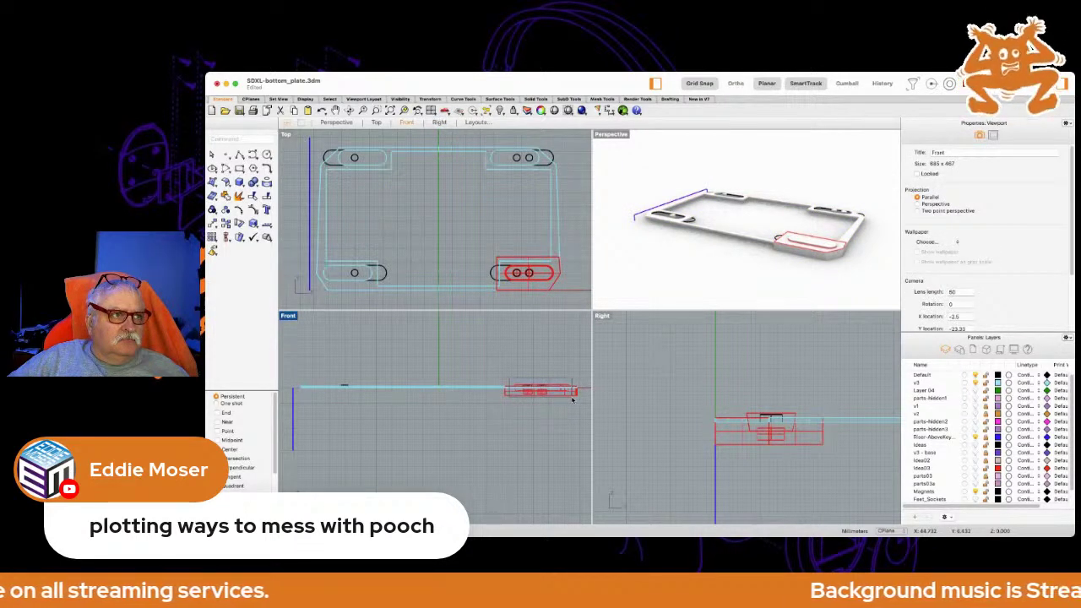
{"action": "left_click_drag", "start_coordinate": [509, 379], "coordinate": [549, 374]}
{"action": "scroll", "coordinate": [549, 374], "scroll_direction": "up", "scroll_amount": 4}
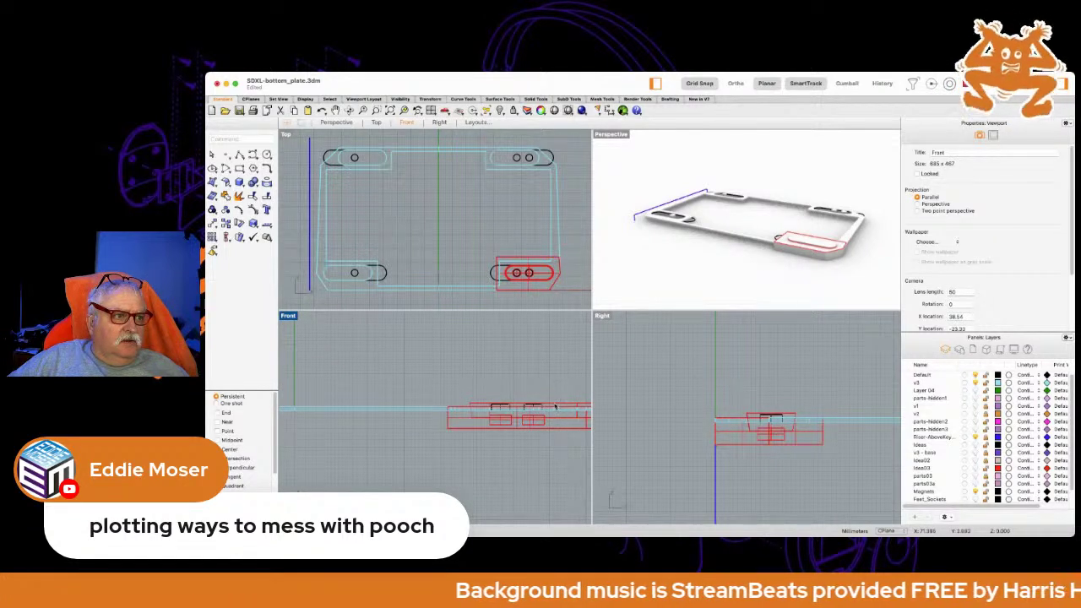
{"action": "scroll", "coordinate": [541, 409], "scroll_direction": "down", "scroll_amount": 2}
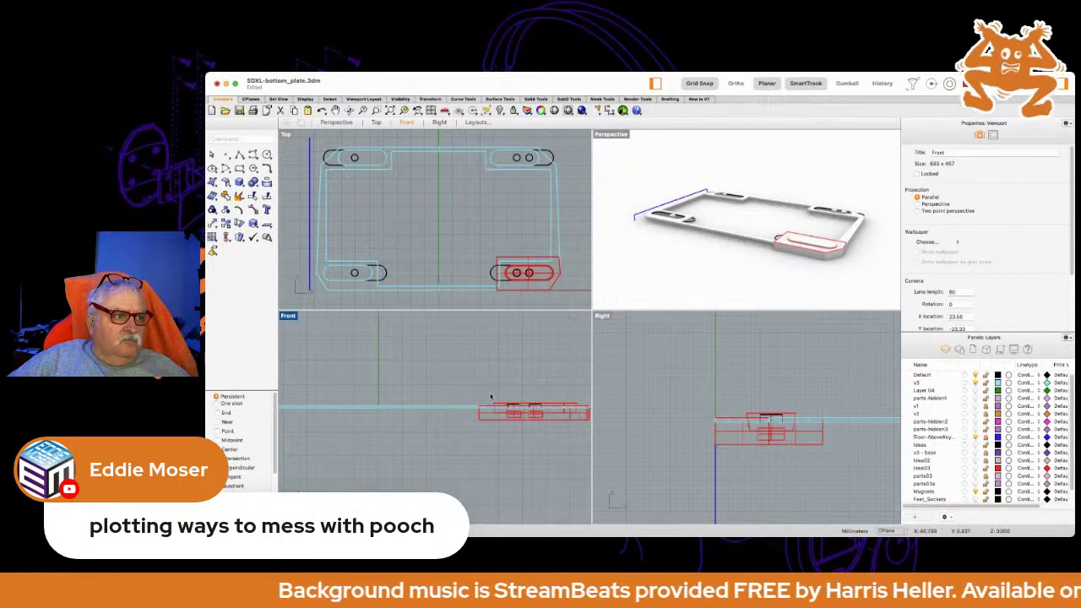
{"action": "left_click_drag", "start_coordinate": [494, 398], "coordinate": [569, 417]}
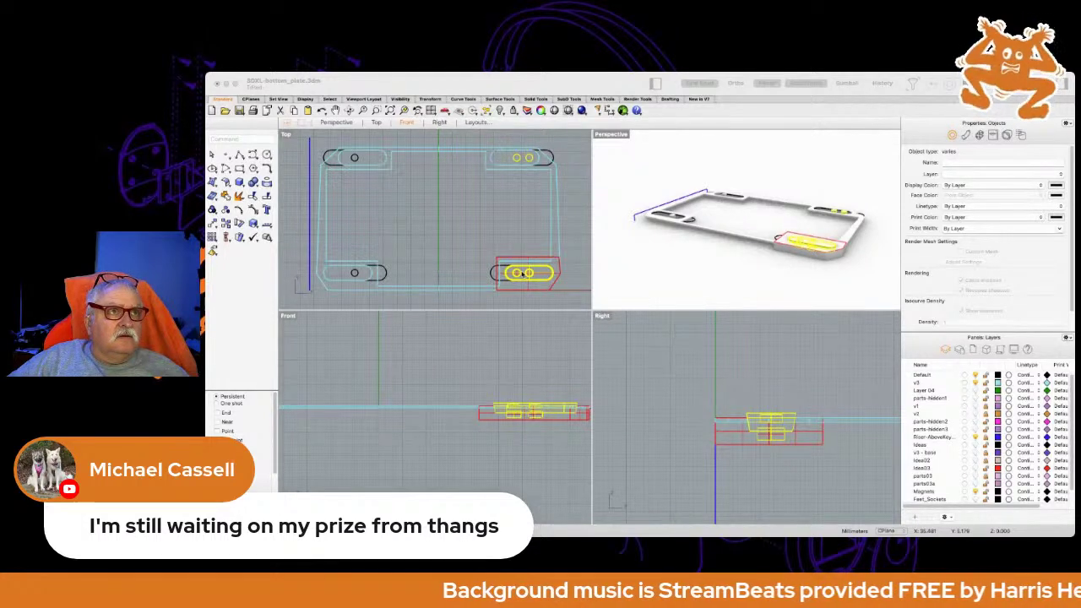
{"action": "left_click", "coordinate": [741, 90]}
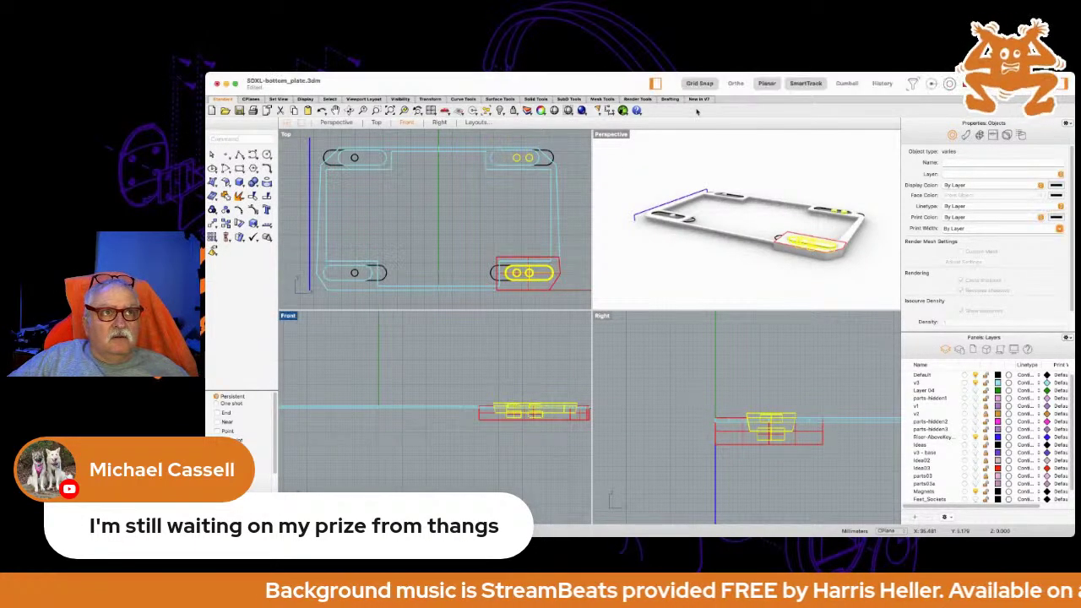
{"action": "left_click", "coordinate": [735, 84]}
{"action": "left_click_drag", "start_coordinate": [530, 275], "coordinate": [529, 152]}
Shift the copied insert and magnet parts to line up with the rear-right slot outline and circles.
{"action": "scroll", "coordinate": [530, 151], "scroll_direction": "up", "scroll_amount": 2}
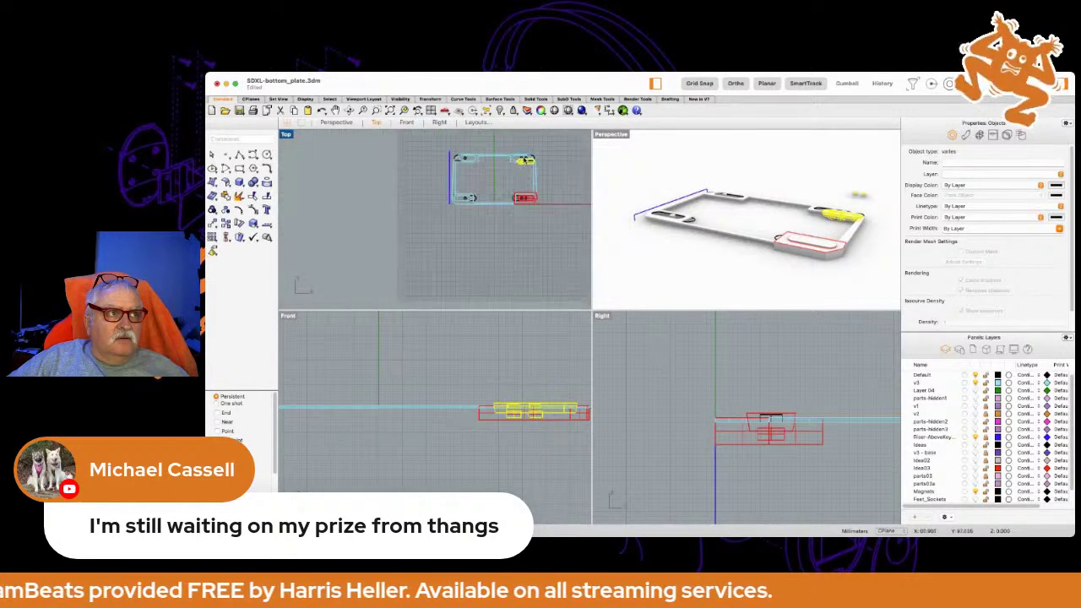
{"action": "scroll", "coordinate": [530, 149], "scroll_direction": "up", "scroll_amount": 2}
{"action": "scroll", "coordinate": [488, 205], "scroll_direction": "up", "scroll_amount": 3}
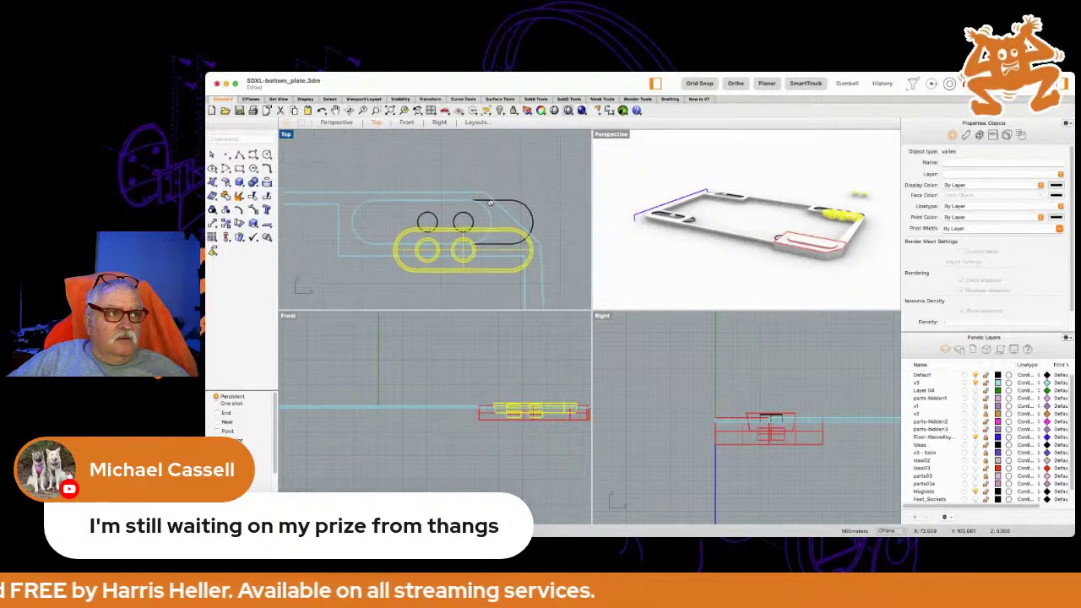
{"action": "scroll", "coordinate": [441, 256], "scroll_direction": "down", "scroll_amount": 5}
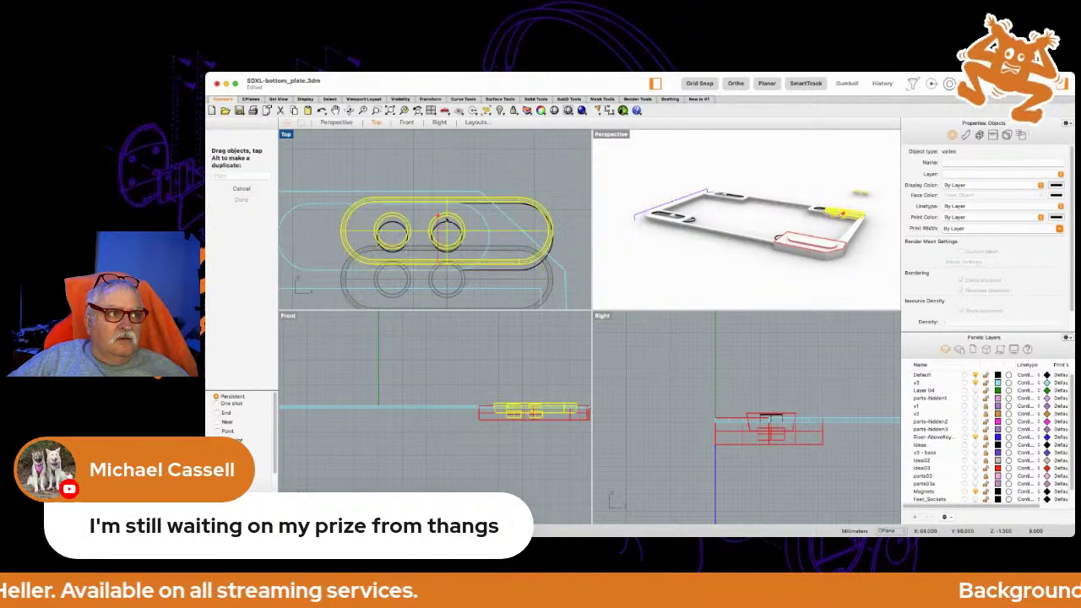
{"action": "scroll", "coordinate": [439, 189], "scroll_direction": "down", "scroll_amount": 4}
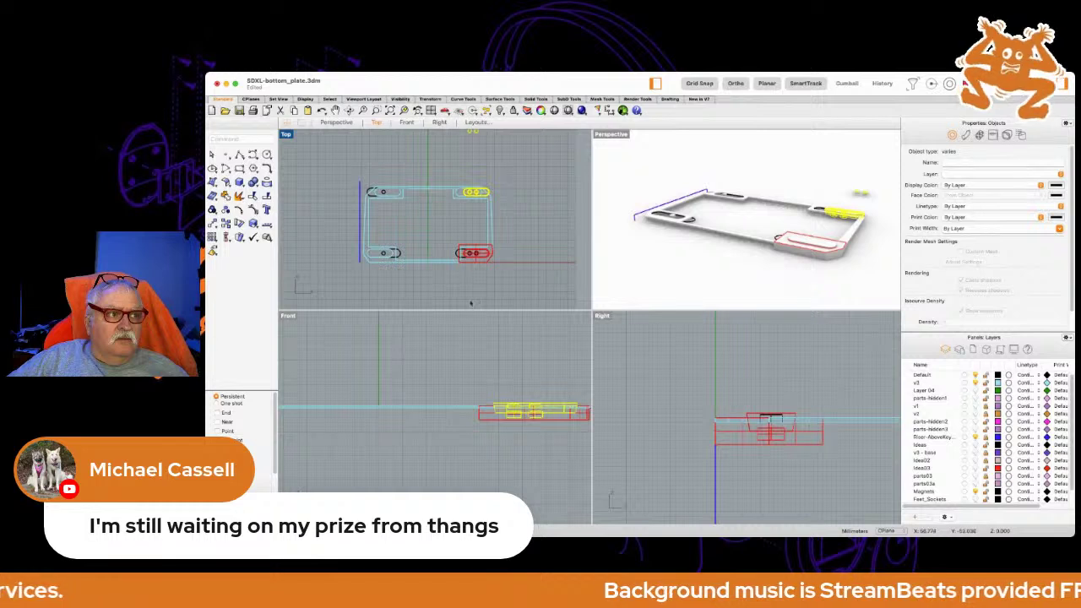
Add the front-right slot insert and magnet parts to the selection and mirror a copy of both right-hand sets across the plate's vertical centre line.
{"action": "left_click", "coordinate": [506, 382]}
{"action": "left_click_drag", "start_coordinate": [488, 392], "coordinate": [579, 425]}
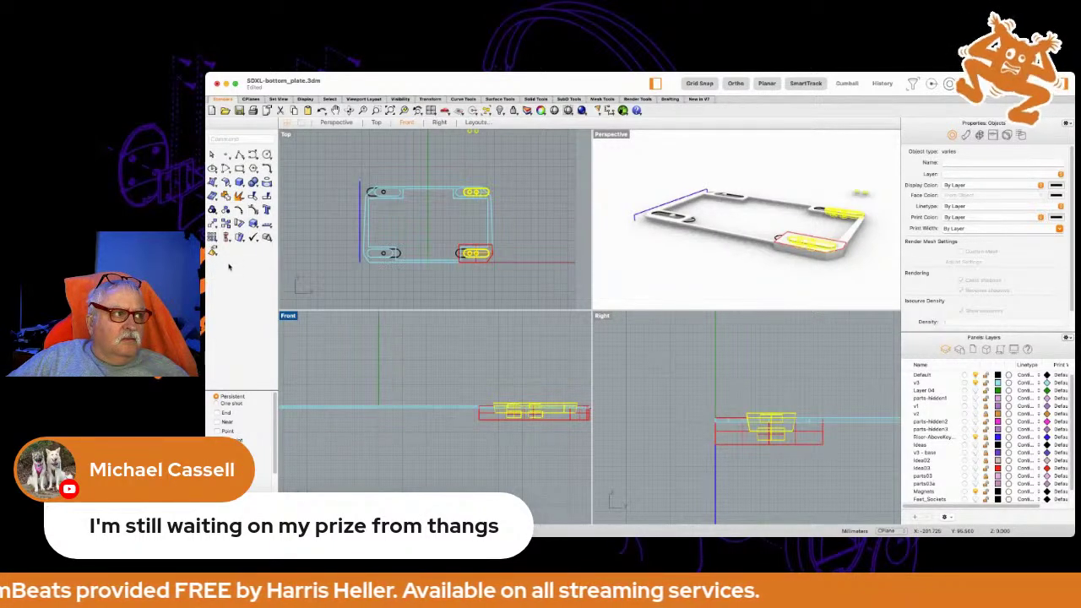
{"action": "key", "text": "Return"}
{"action": "scroll", "coordinate": [406, 254], "scroll_direction": "up", "scroll_amount": 6}
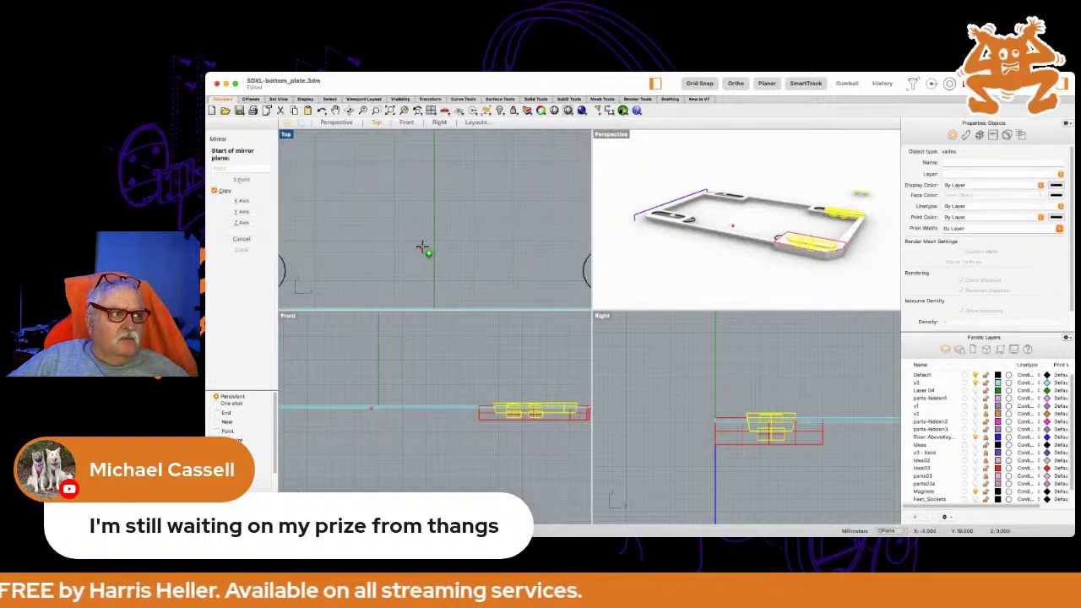
{"action": "left_click", "coordinate": [435, 246]}
{"action": "left_click", "coordinate": [434, 159]}
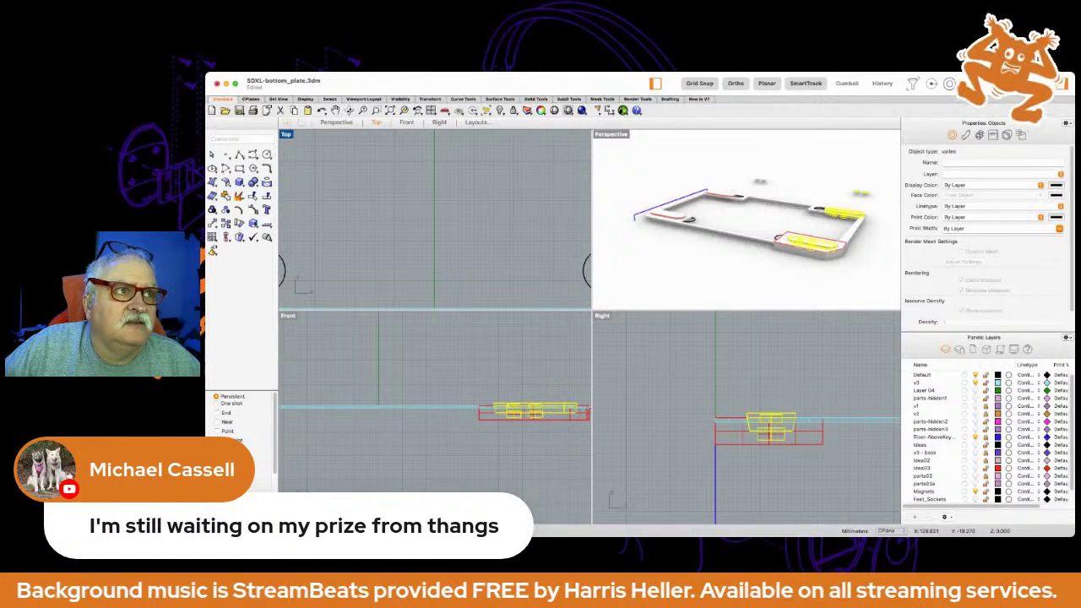
Shift the mirrored rear-left slot insert toward the plate's centre to fit inside the rear-left slot outline in the Top view.
{"action": "scroll", "coordinate": [433, 247], "scroll_direction": "down", "scroll_amount": 5}
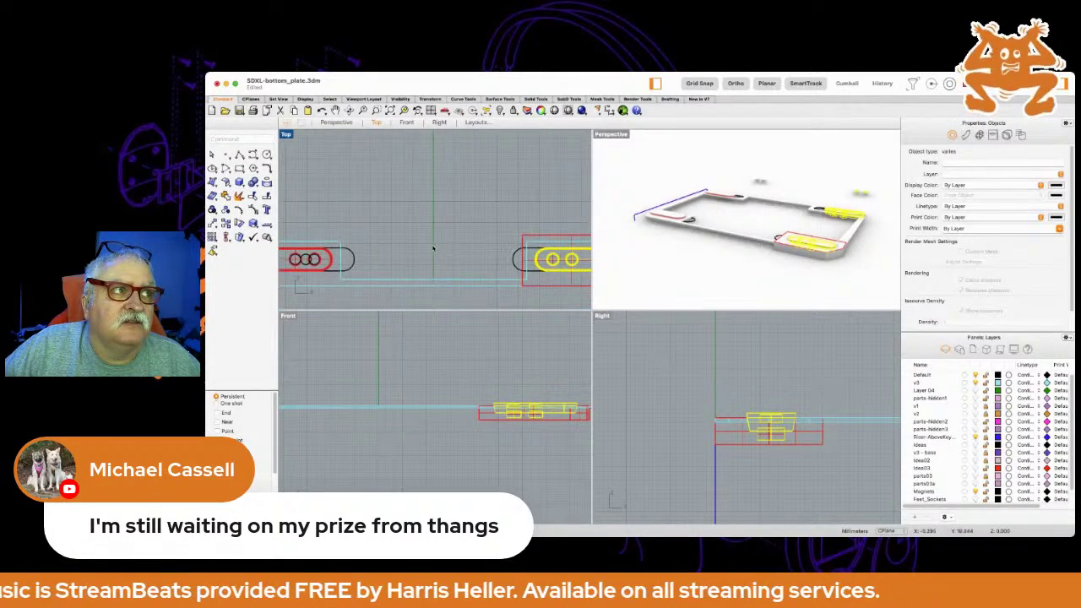
{"action": "scroll", "coordinate": [439, 241], "scroll_direction": "up", "scroll_amount": 3}
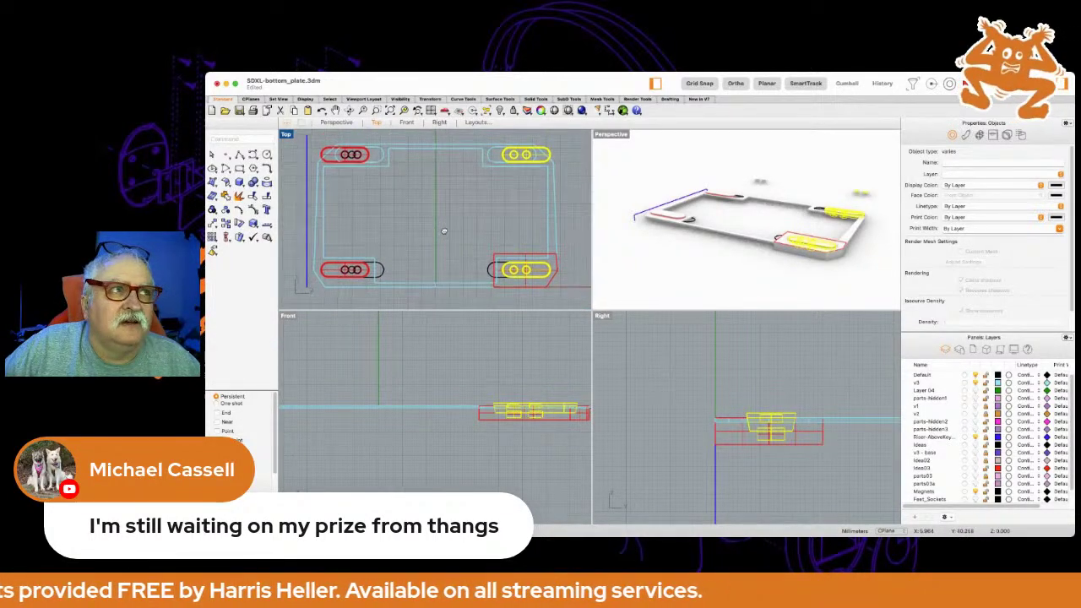
{"action": "scroll", "coordinate": [449, 233], "scroll_direction": "up", "scroll_amount": 1}
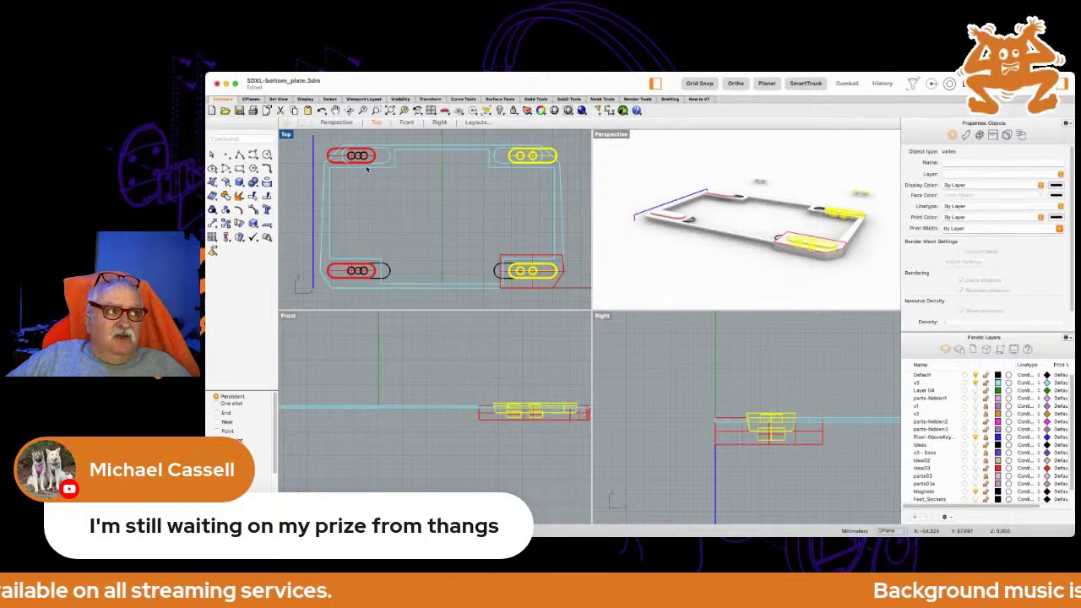
{"action": "scroll", "coordinate": [367, 169], "scroll_direction": "up", "scroll_amount": 2}
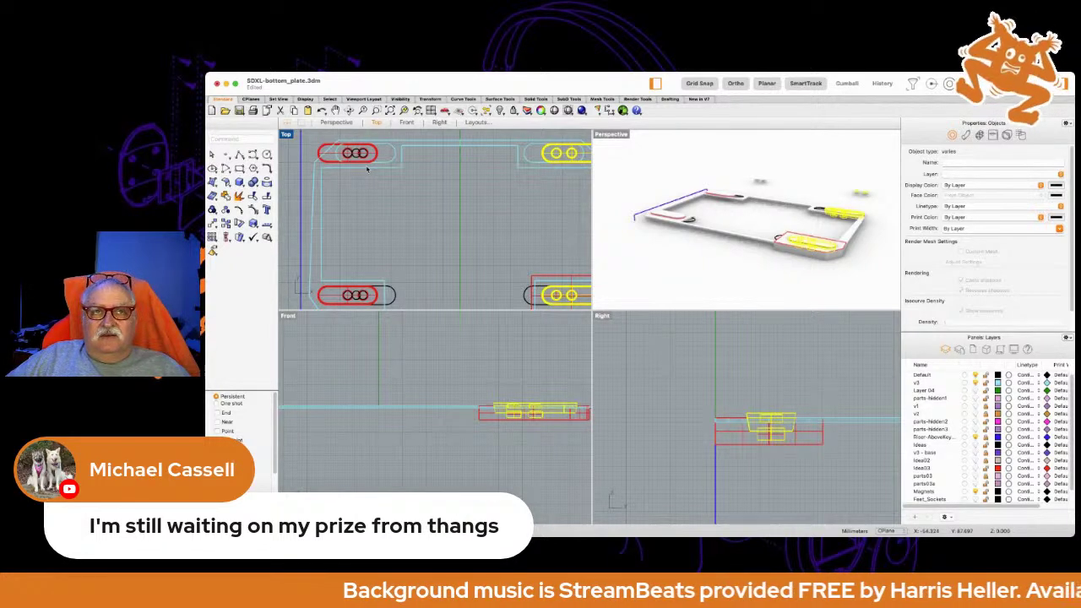
{"action": "scroll", "coordinate": [366, 169], "scroll_direction": "up", "scroll_amount": 3}
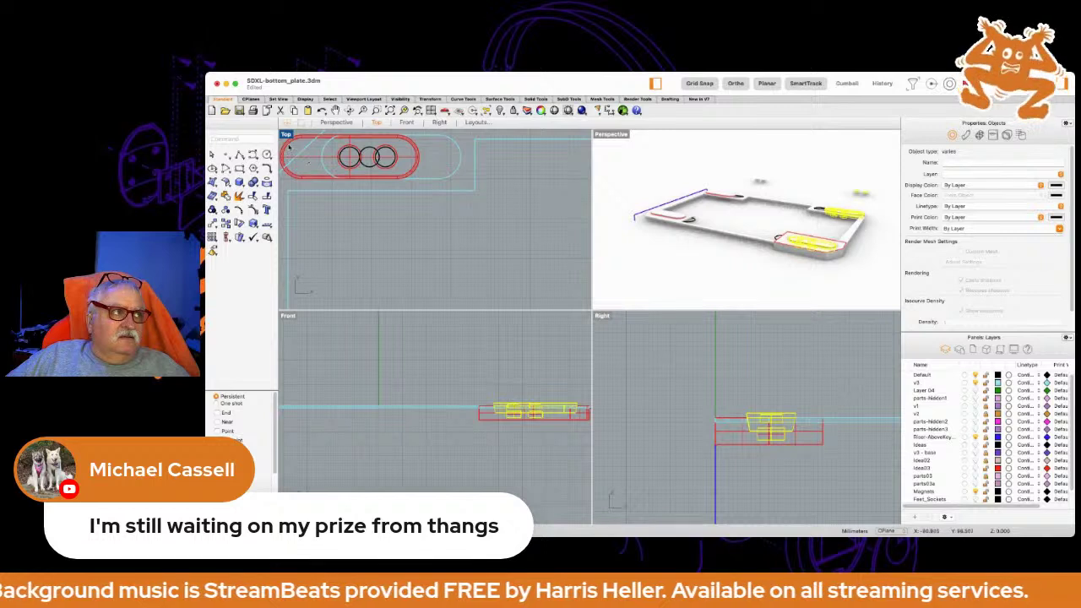
{"action": "left_click", "coordinate": [318, 137]}
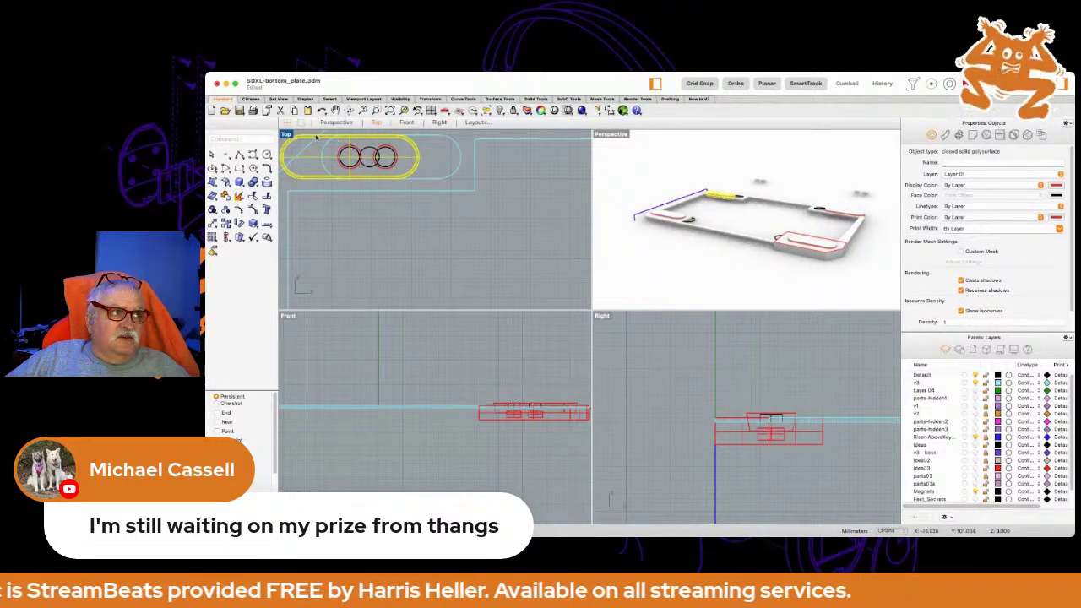
{"action": "right_click_drag", "start_coordinate": [317, 138], "coordinate": [336, 161]}
{"action": "key", "text": "Escape"}
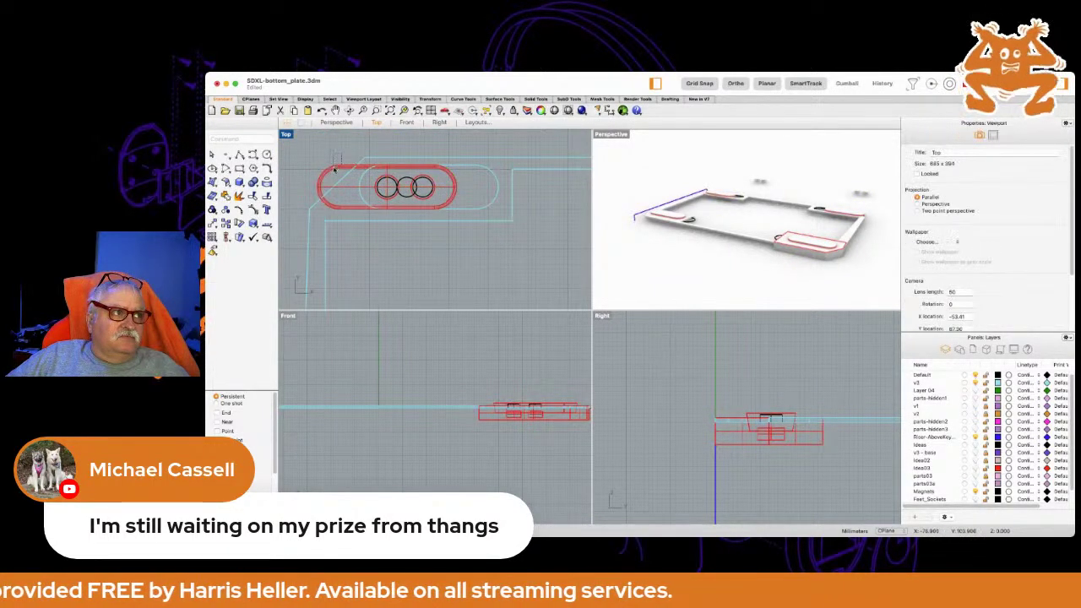
{"action": "left_click", "coordinate": [341, 167]}
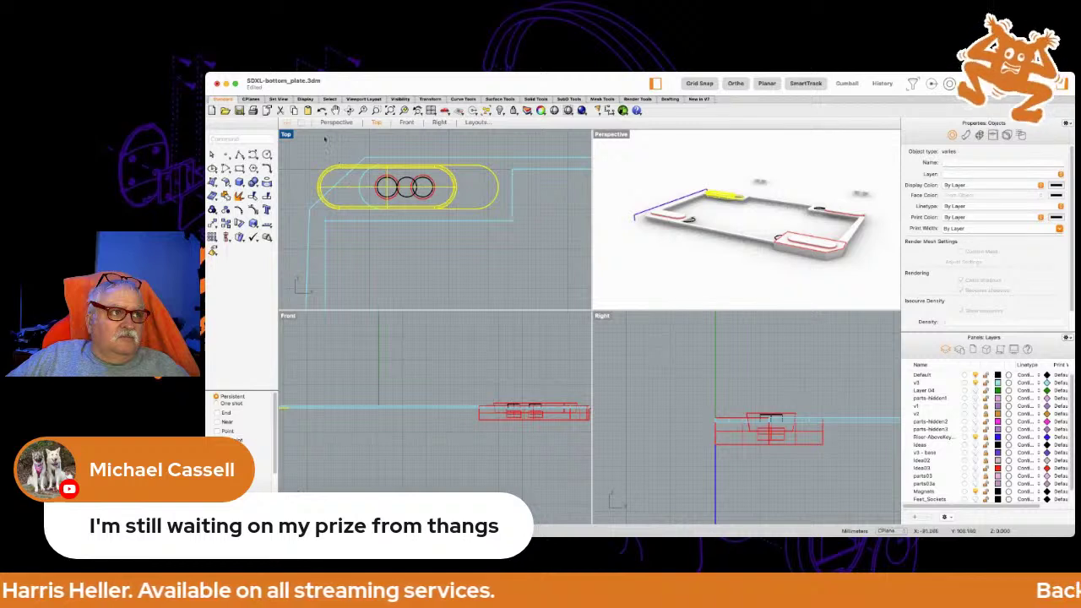
{"action": "key", "text": "Escape"}
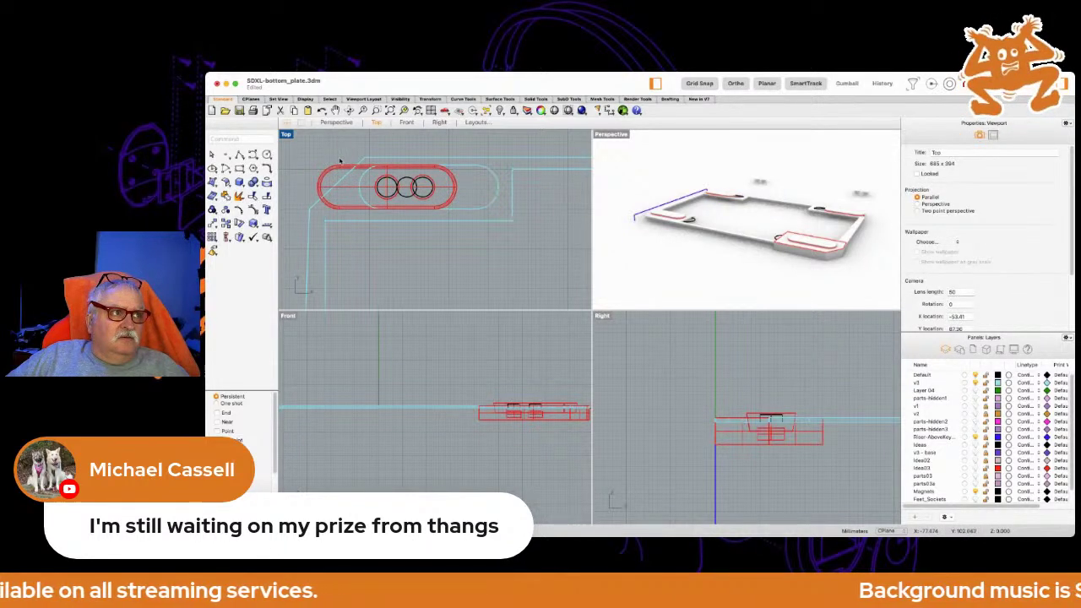
{"action": "left_click", "coordinate": [329, 171]}
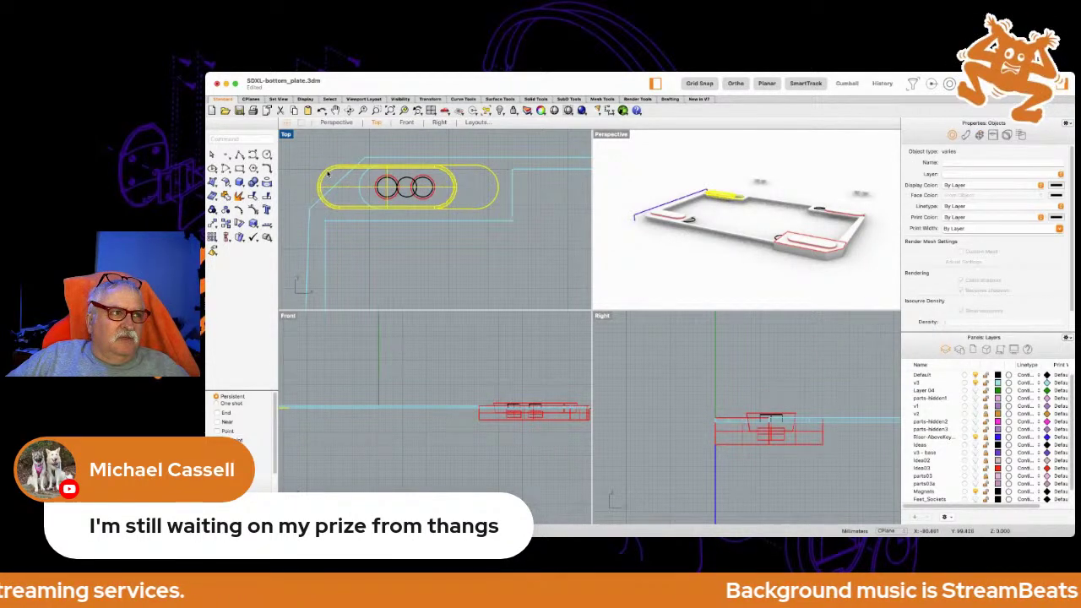
{"action": "key", "text": "Escape"}
{"action": "left_click", "coordinate": [454, 182]}
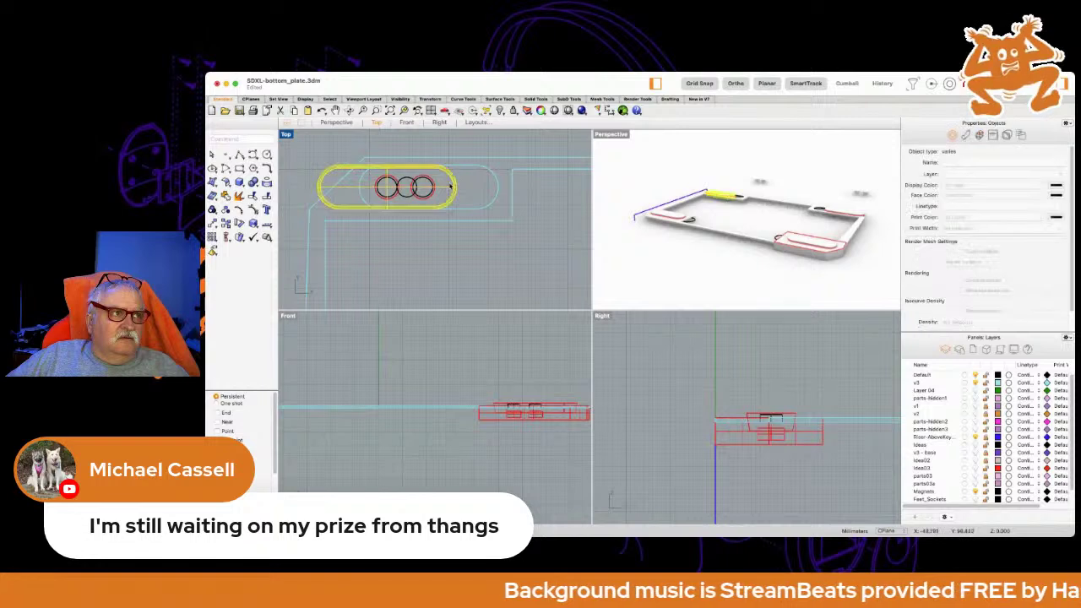
{"action": "left_click_drag", "start_coordinate": [454, 182], "coordinate": [498, 183]}
Move the rear-left slot insert 0.5 mm outward so its rounded end meets the slot outline.
{"action": "scroll", "coordinate": [378, 183], "scroll_direction": "up", "scroll_amount": 8}
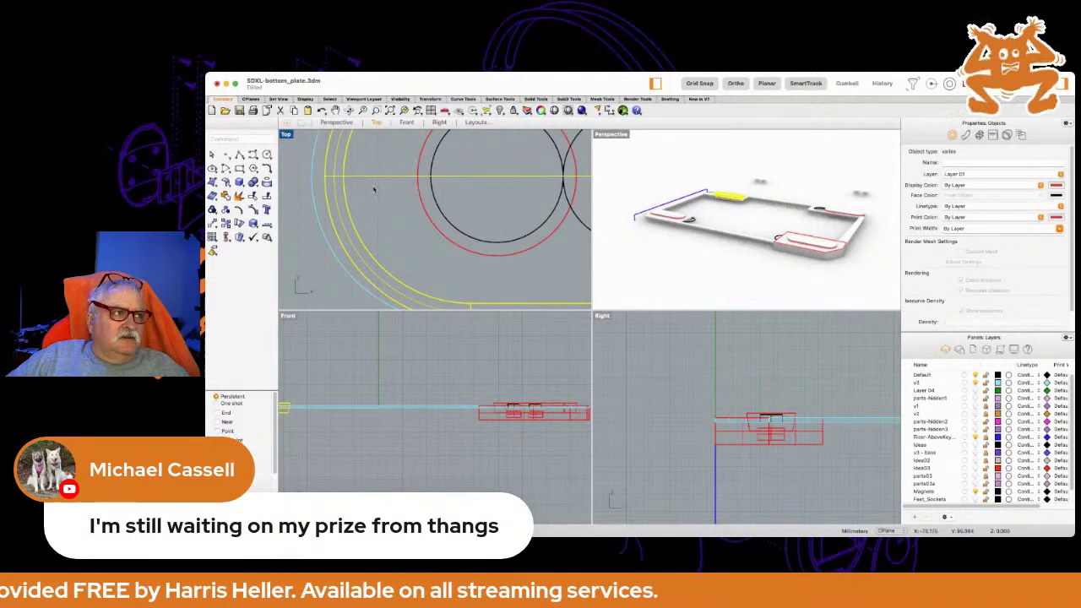
{"action": "scroll", "coordinate": [375, 189], "scroll_direction": "down", "scroll_amount": 6}
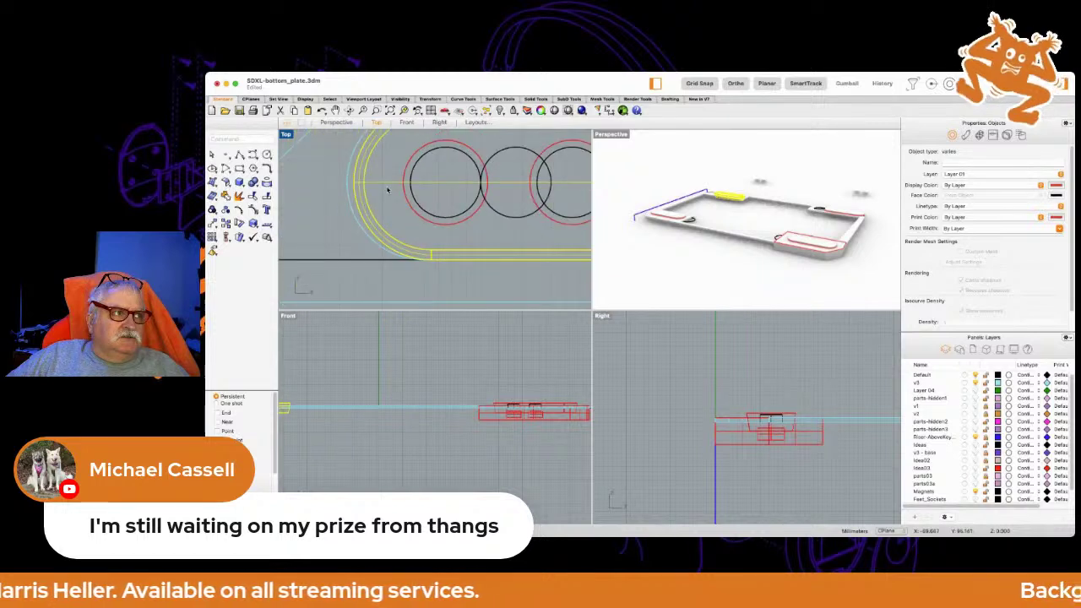
{"action": "scroll", "coordinate": [387, 189], "scroll_direction": "up", "scroll_amount": 2}
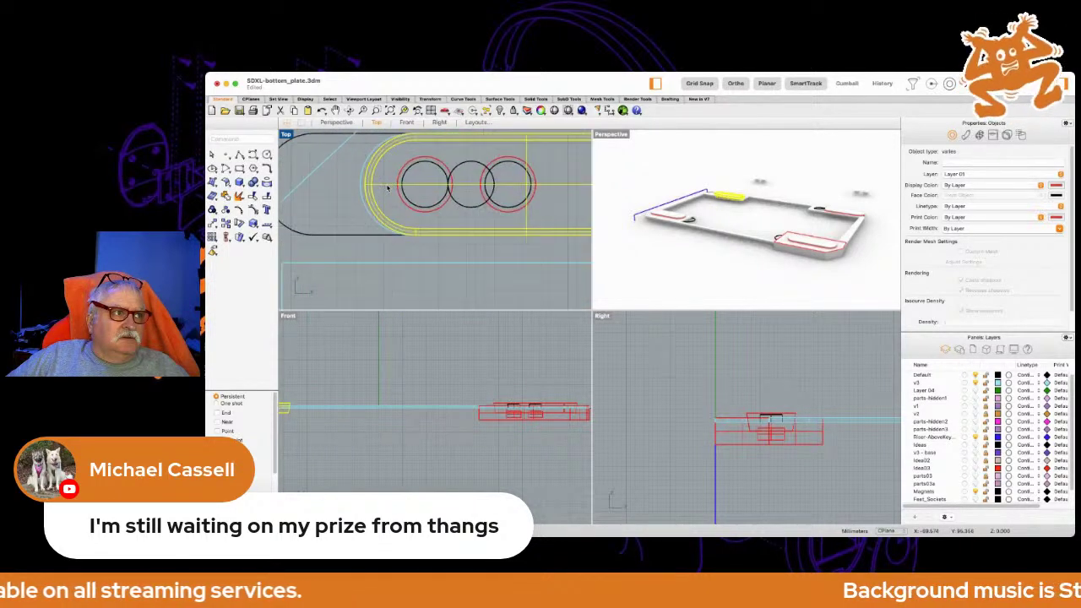
{"action": "scroll", "coordinate": [456, 193], "scroll_direction": "right", "scroll_amount": 6}
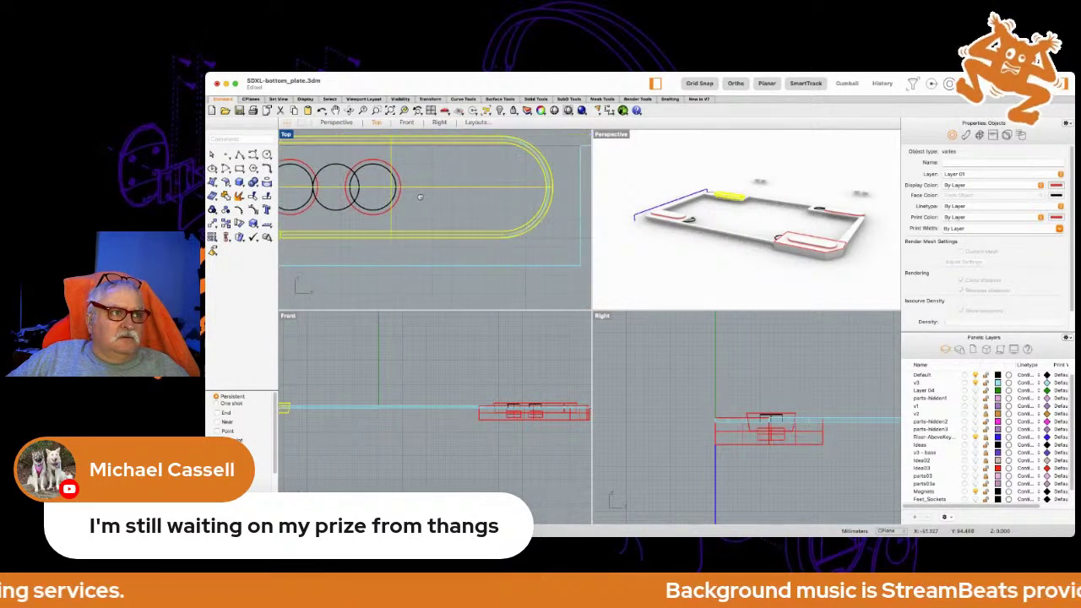
{"action": "scroll", "coordinate": [536, 196], "scroll_direction": "down", "scroll_amount": 4}
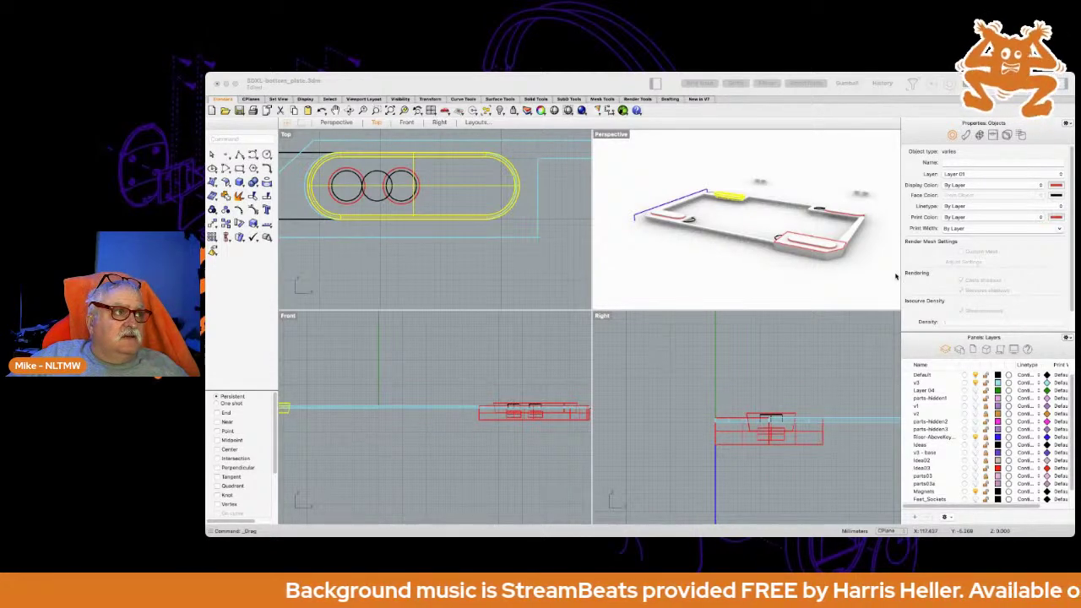
{"action": "scroll", "coordinate": [314, 184], "scroll_direction": "up", "scroll_amount": 5}
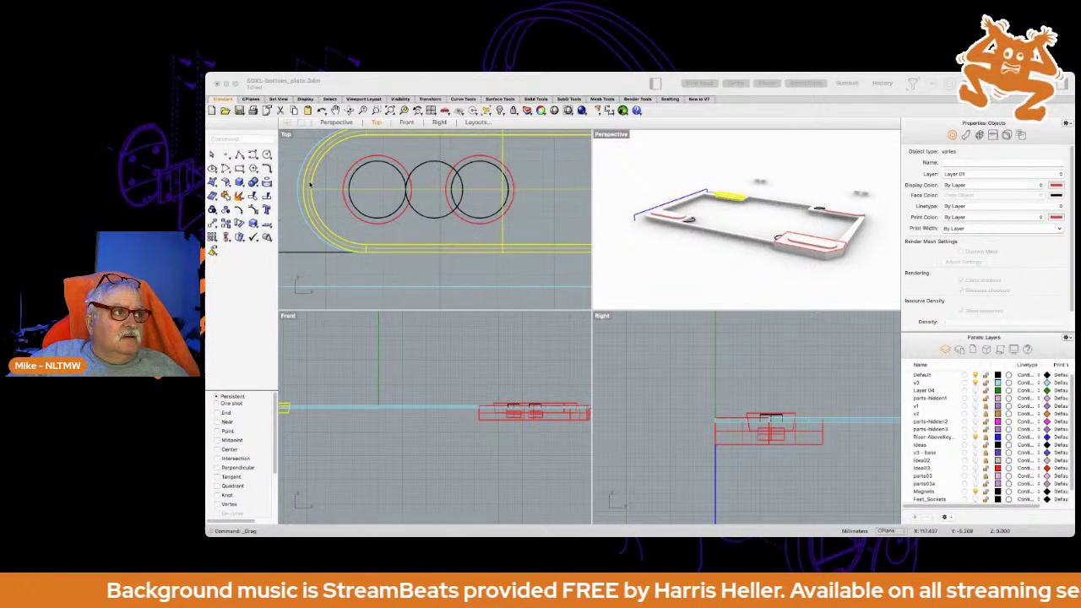
{"action": "scroll", "coordinate": [396, 199], "scroll_direction": "up", "scroll_amount": 6}
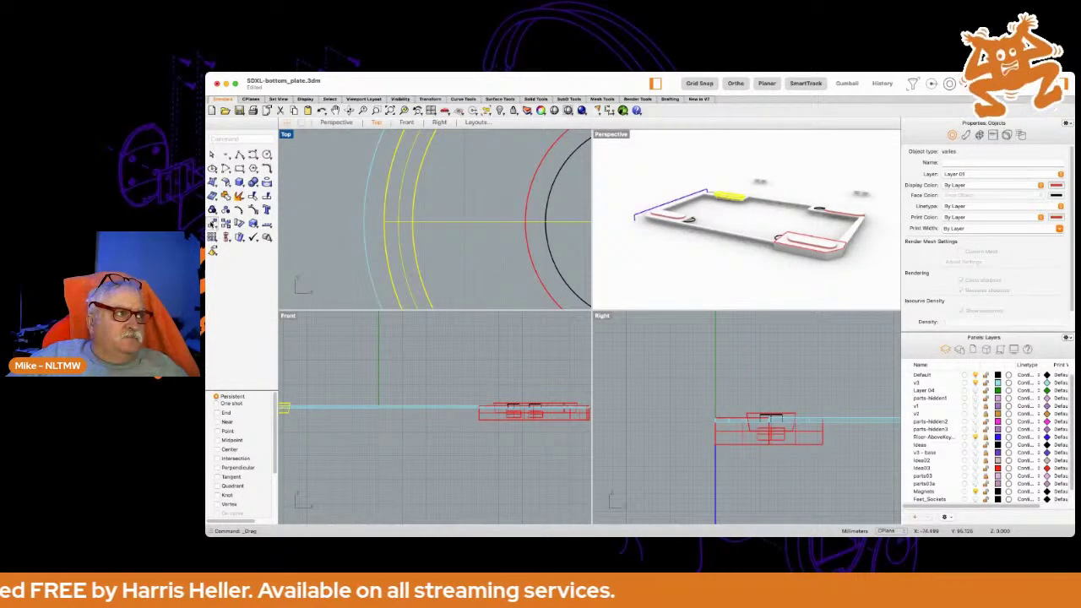
{"action": "left_click", "coordinate": [212, 225]}
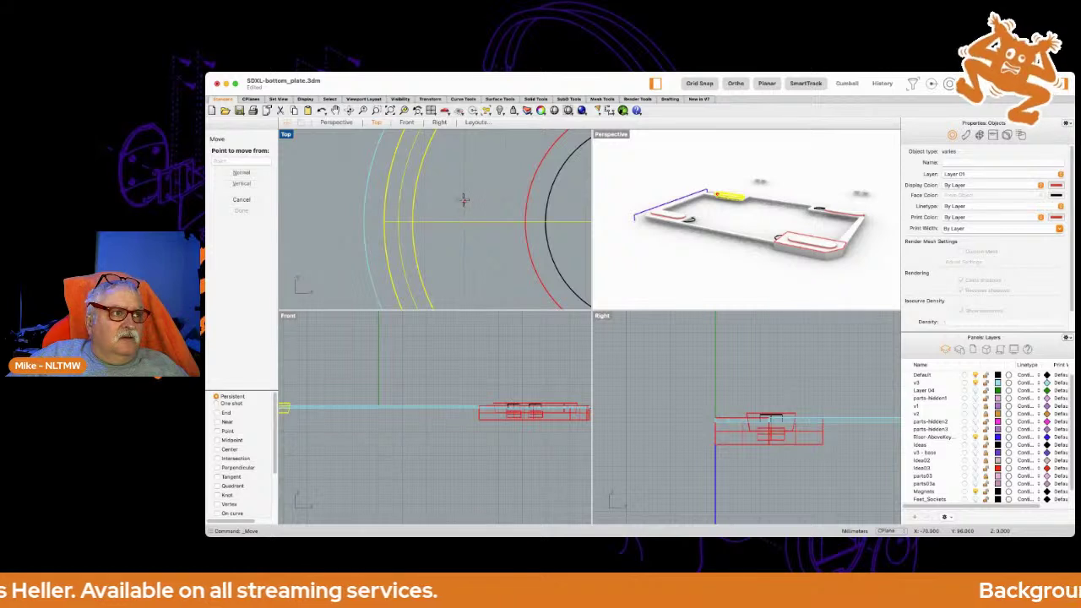
{"action": "left_click", "coordinate": [461, 199]}
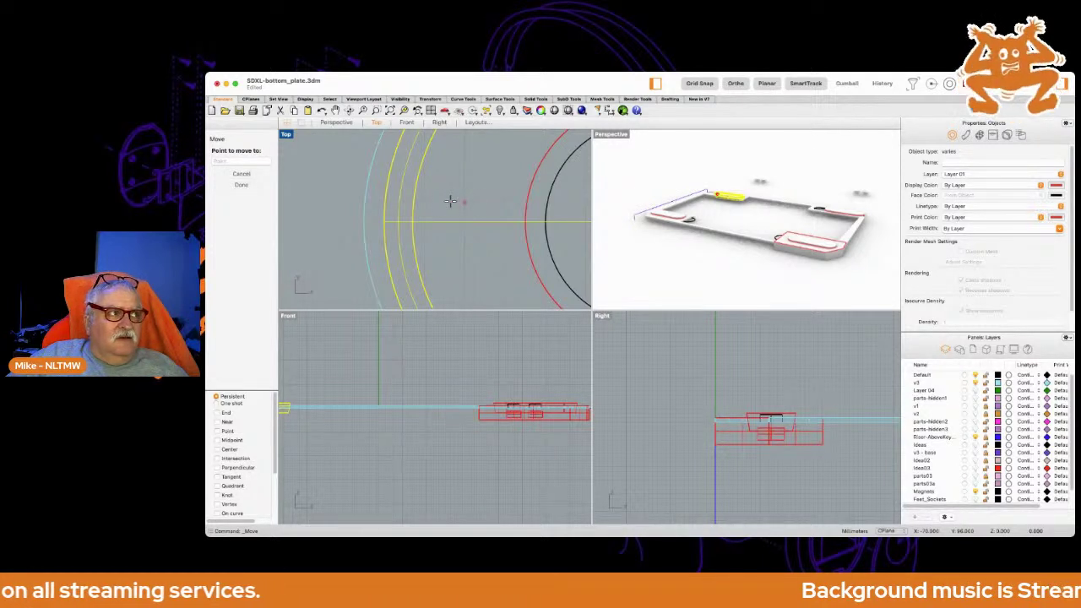
{"action": "left_click", "coordinate": [229, 160]}
{"action": "type", "text": "5"}
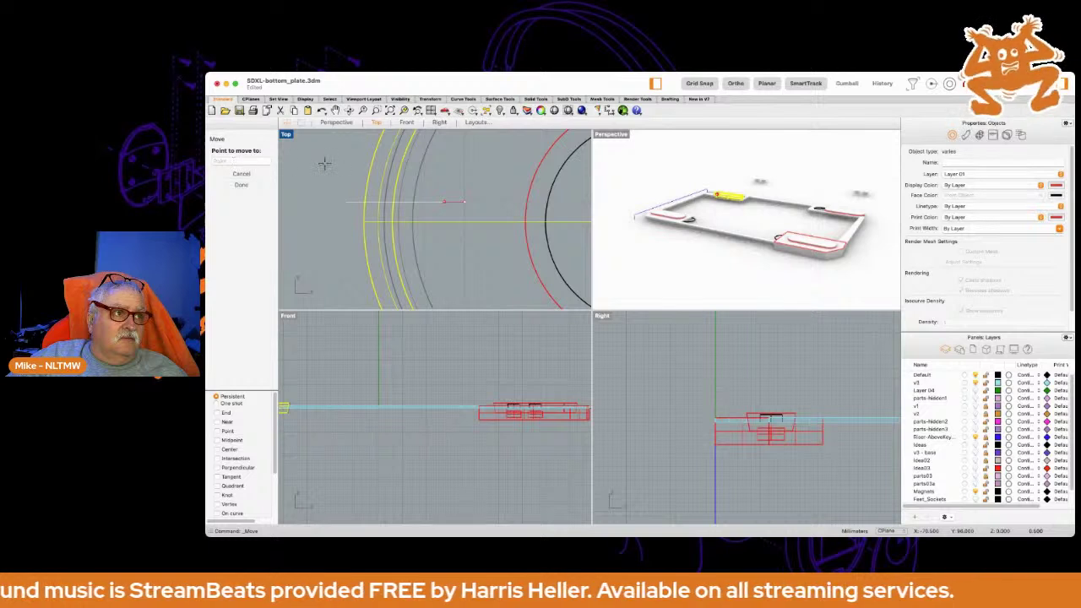
{"action": "key", "text": "Return"}
Delete the middle magnet from both the rear-left and front-left slot inserts.
{"action": "scroll", "coordinate": [324, 166], "scroll_direction": "down", "scroll_amount": 10}
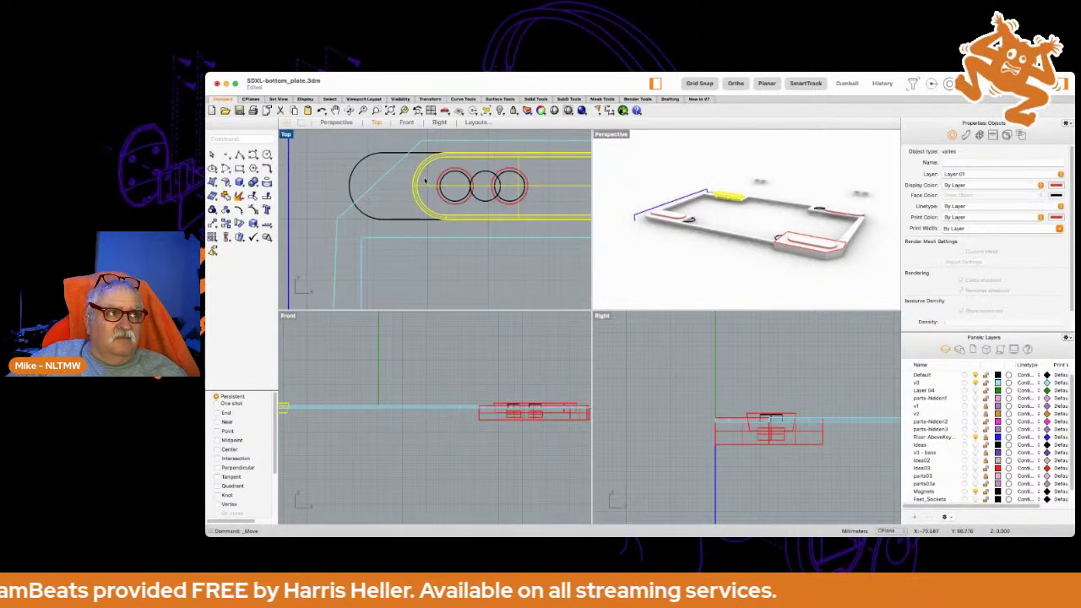
{"action": "scroll", "coordinate": [501, 193], "scroll_direction": "down", "scroll_amount": 4}
{"action": "scroll", "coordinate": [498, 202], "scroll_direction": "down", "scroll_amount": 4}
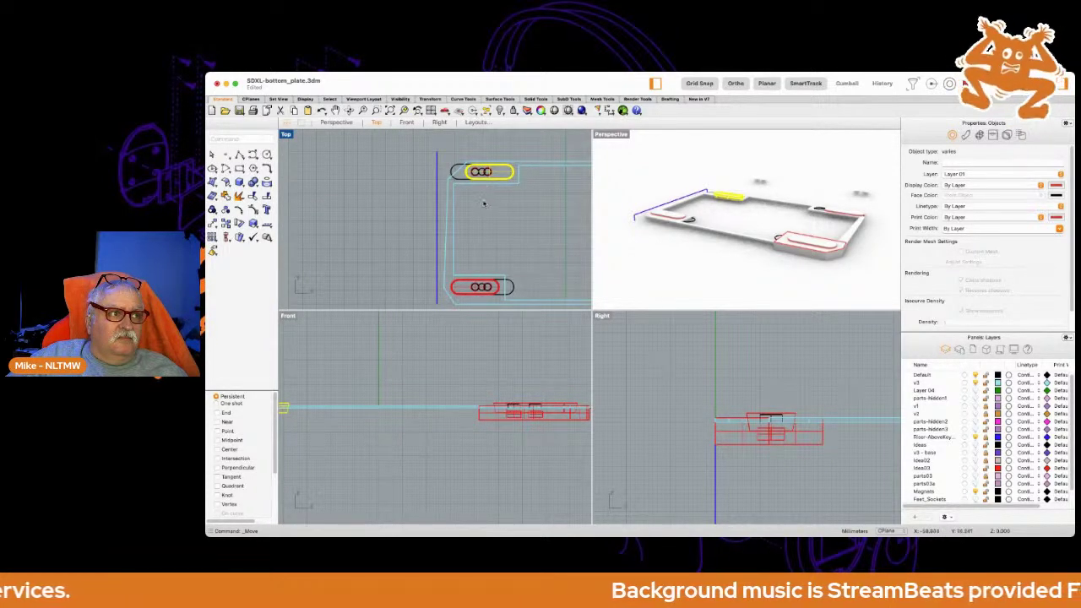
{"action": "scroll", "coordinate": [478, 211], "scroll_direction": "up", "scroll_amount": 2}
{"action": "scroll", "coordinate": [474, 245], "scroll_direction": "up", "scroll_amount": 2}
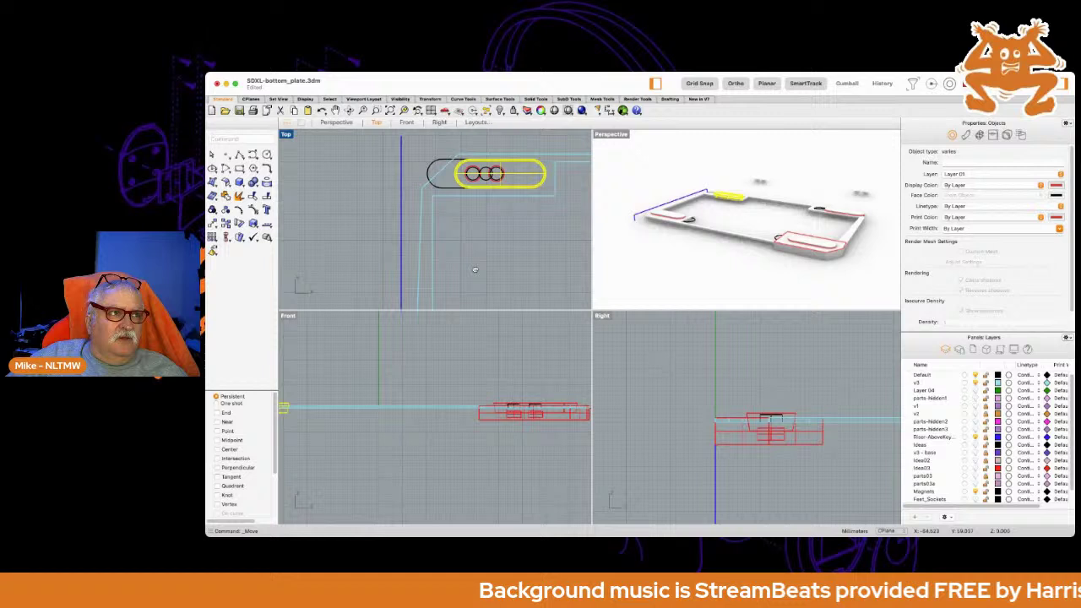
{"action": "left_click", "coordinate": [487, 174]}
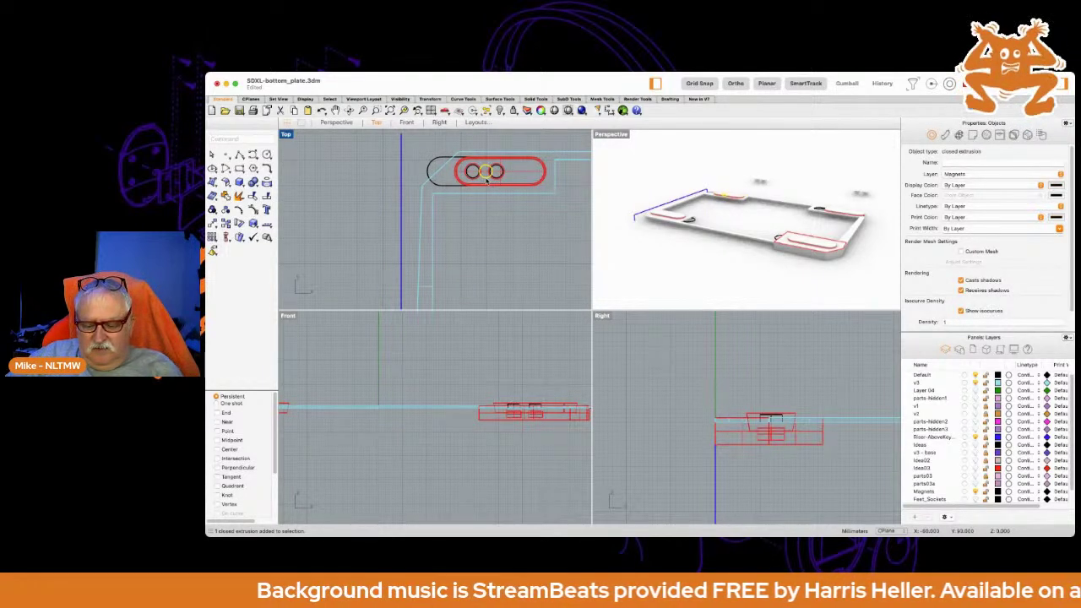
{"action": "key", "text": "Delete"}
{"action": "right_click_drag", "start_coordinate": [495, 222], "coordinate": [501, 309]}
{"action": "left_click", "coordinate": [491, 258]}
{"action": "key", "text": "Delete"}
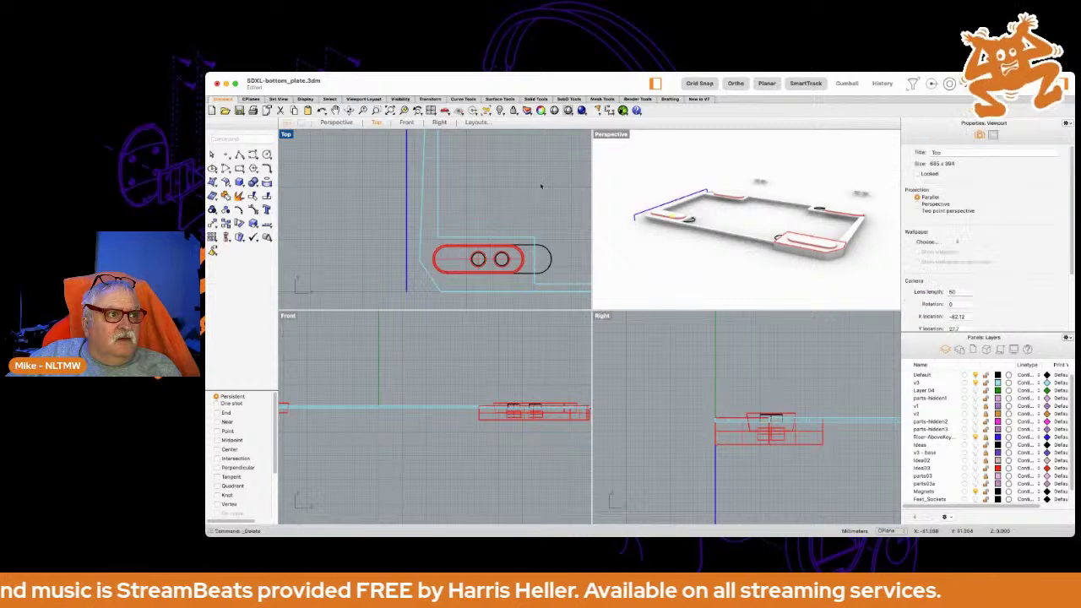
Compare the positions of the inserts and magnets in the rear-left and front-left slots in the Top view.
{"action": "right_click_drag", "start_coordinate": [514, 175], "coordinate": [504, 197]}
{"action": "scroll", "coordinate": [499, 199], "scroll_direction": "down", "scroll_amount": 2}
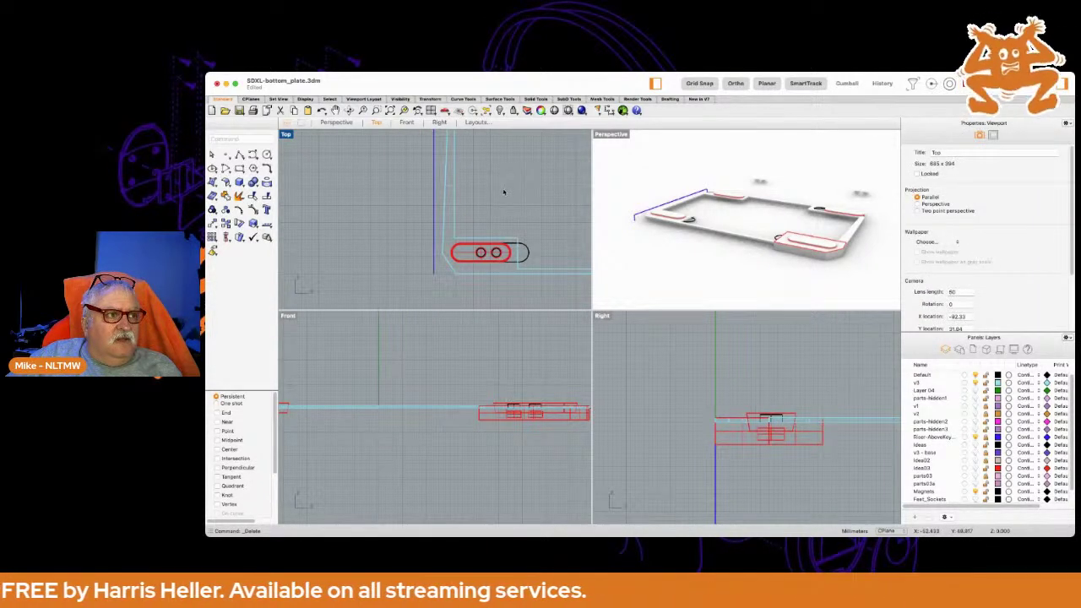
{"action": "right_click_drag", "start_coordinate": [507, 193], "coordinate": [496, 245]}
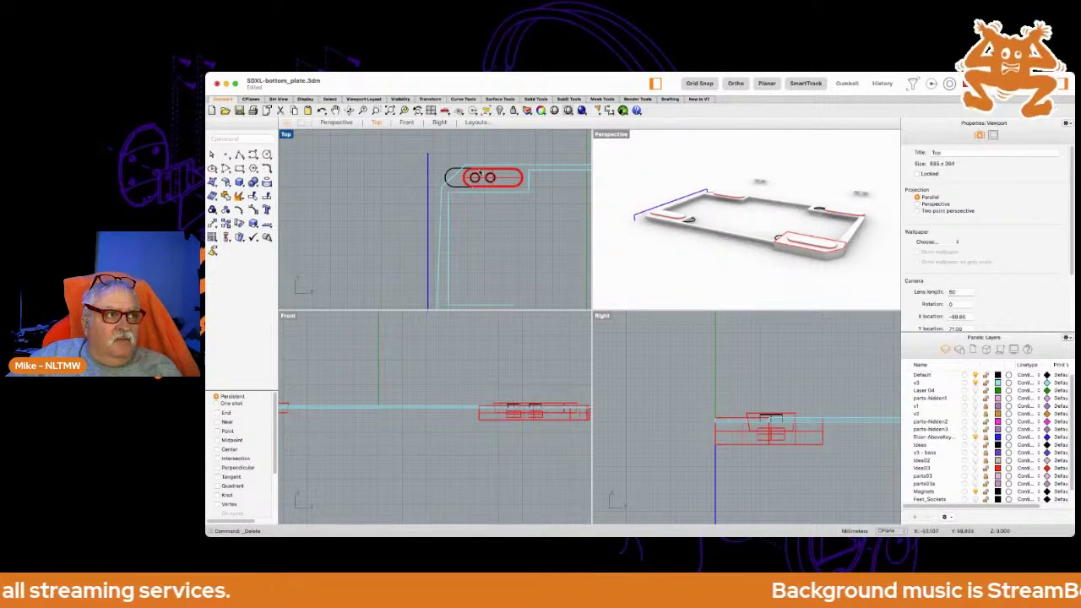
{"action": "scroll", "coordinate": [476, 177], "scroll_direction": "up", "scroll_amount": 5}
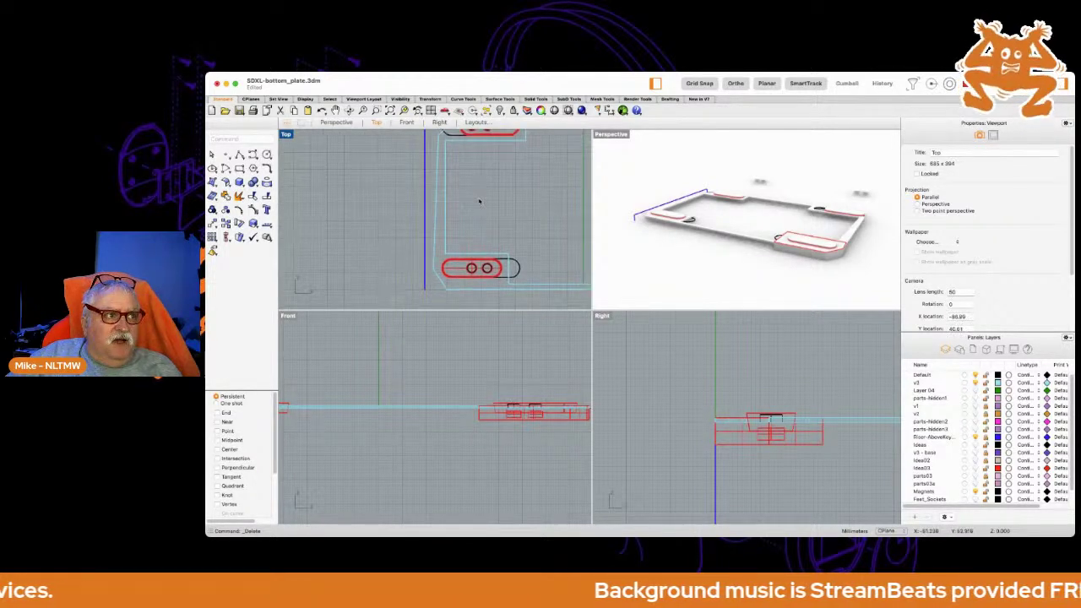
{"action": "scroll", "coordinate": [477, 165], "scroll_direction": "down", "scroll_amount": 5}
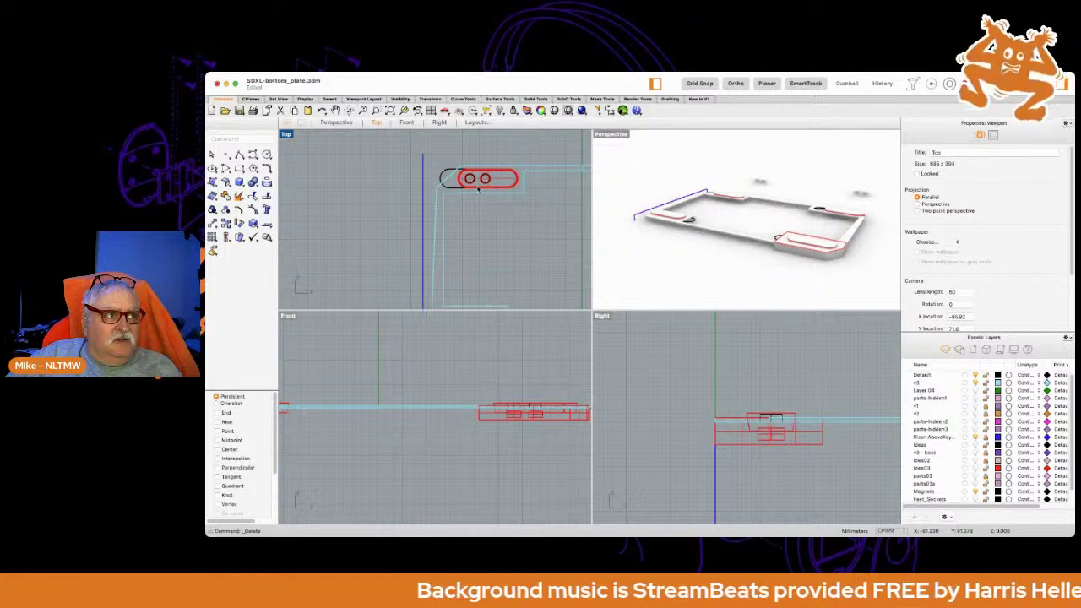
{"action": "right_click_drag", "start_coordinate": [472, 224], "coordinate": [474, 197]}
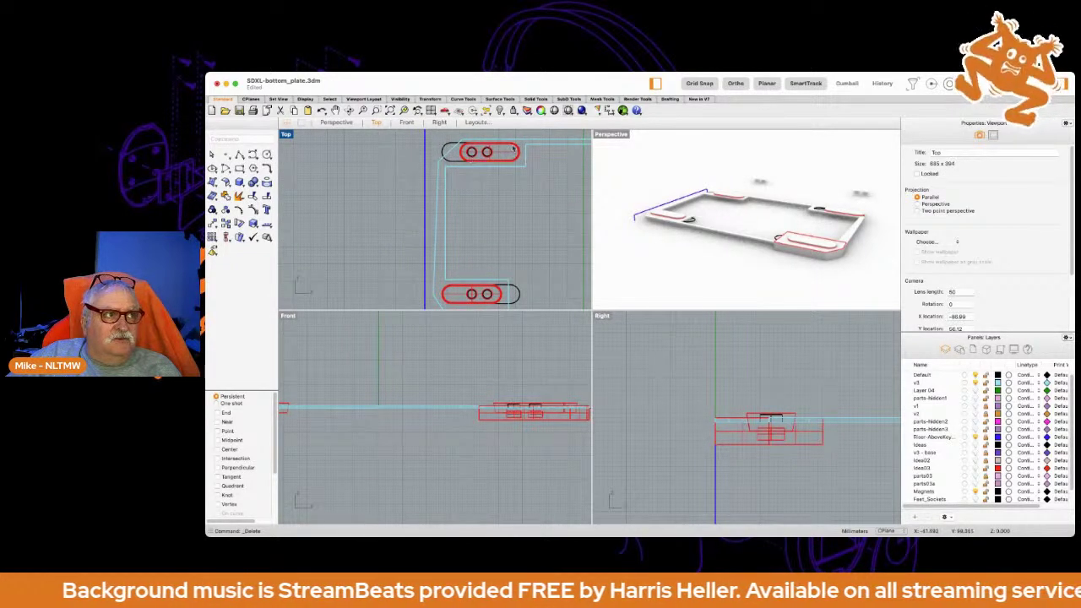
{"action": "right_click_drag", "start_coordinate": [506, 197], "coordinate": [423, 203]}
{"action": "scroll", "coordinate": [425, 203], "scroll_direction": "down", "scroll_amount": 3}
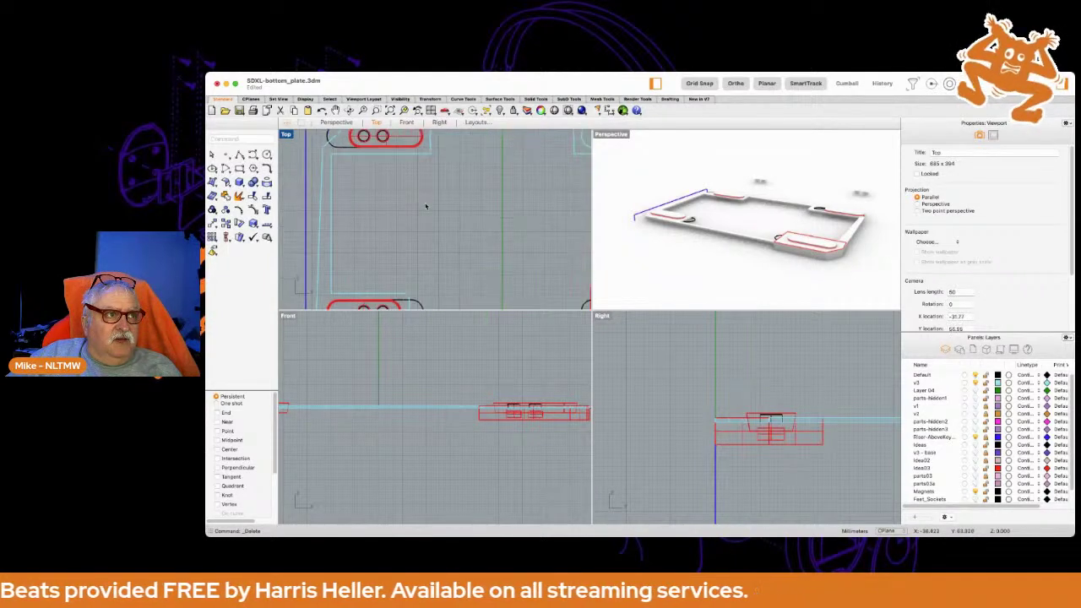
Rotate the whole plate assembly, including frame, inserts and magnet holders, upward about its front end in the Right view with Ortho off.
{"action": "right_click_drag", "start_coordinate": [506, 207], "coordinate": [472, 208]}
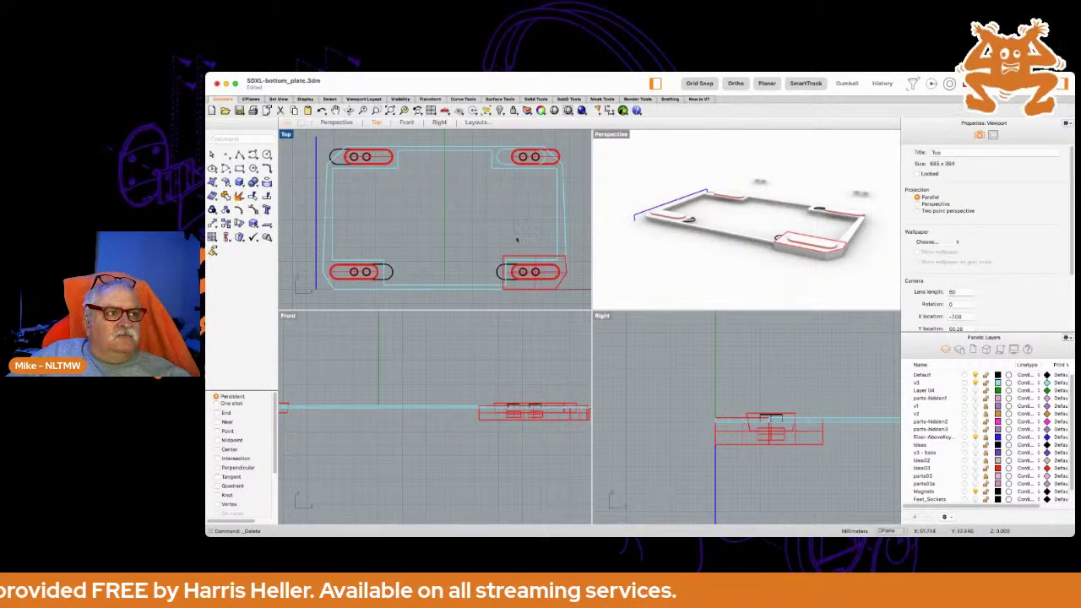
{"action": "scroll", "coordinate": [797, 397], "scroll_direction": "up", "scroll_amount": 3}
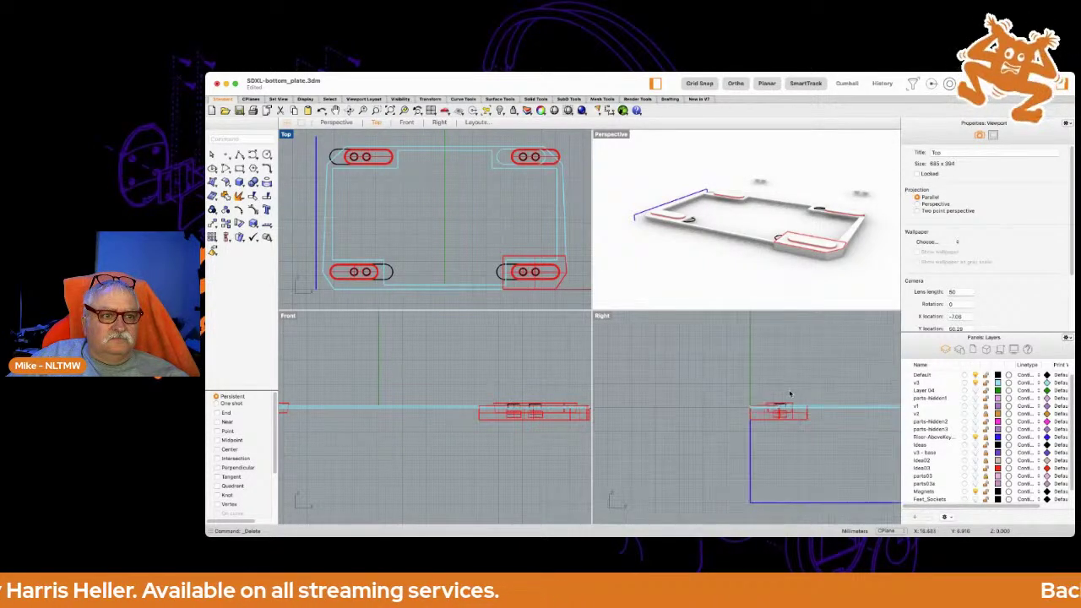
{"action": "scroll", "coordinate": [762, 385], "scroll_direction": "left", "scroll_amount": 3}
{"action": "scroll", "coordinate": [765, 408], "scroll_direction": "up", "scroll_amount": 2}
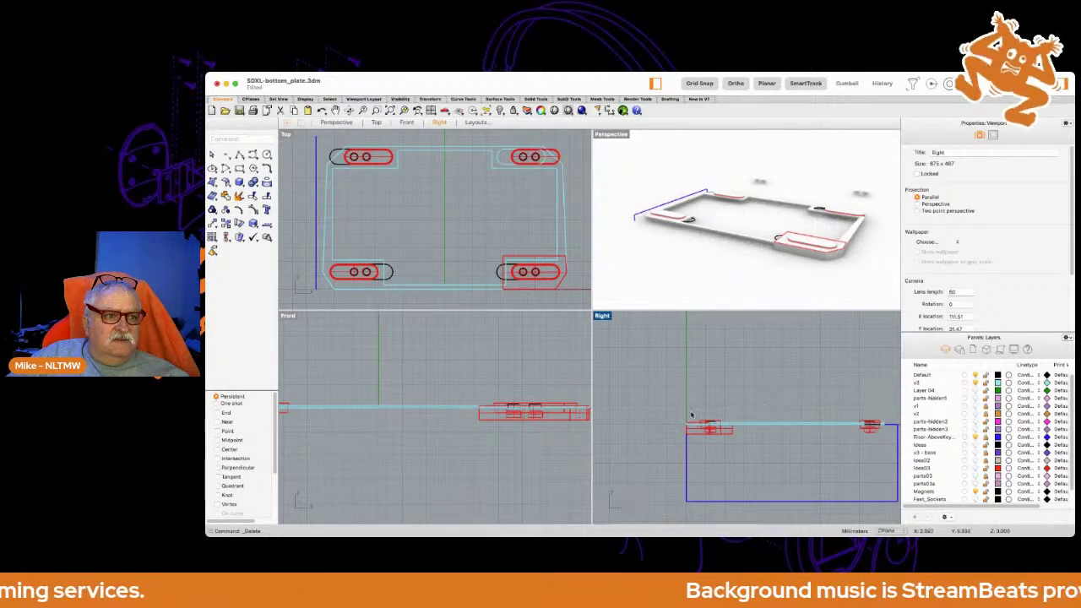
{"action": "left_click_drag", "start_coordinate": [672, 412], "coordinate": [887, 443]}
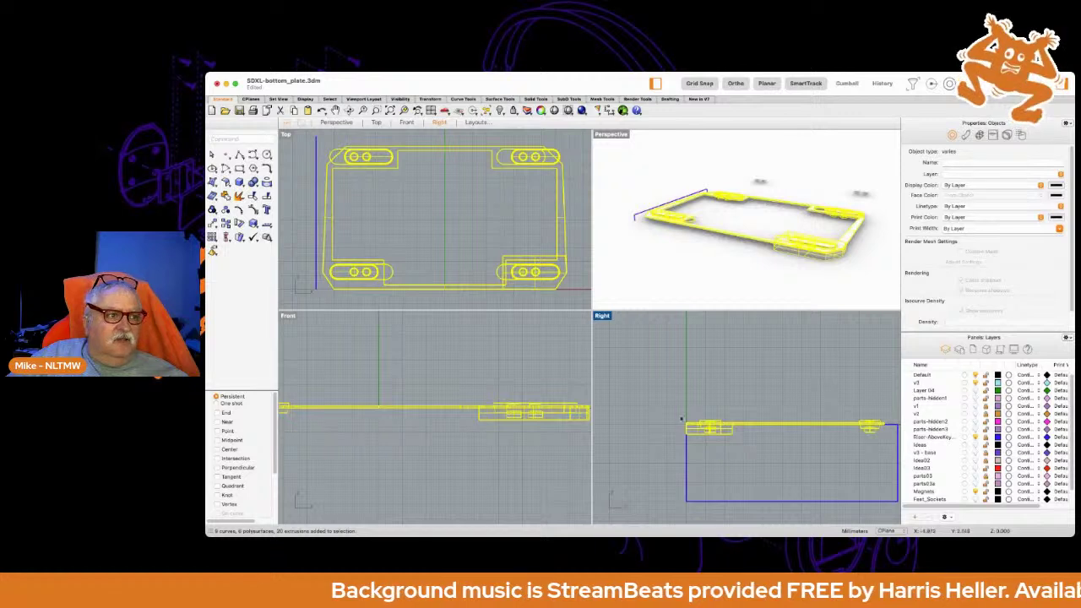
{"action": "left_click", "coordinate": [732, 87]}
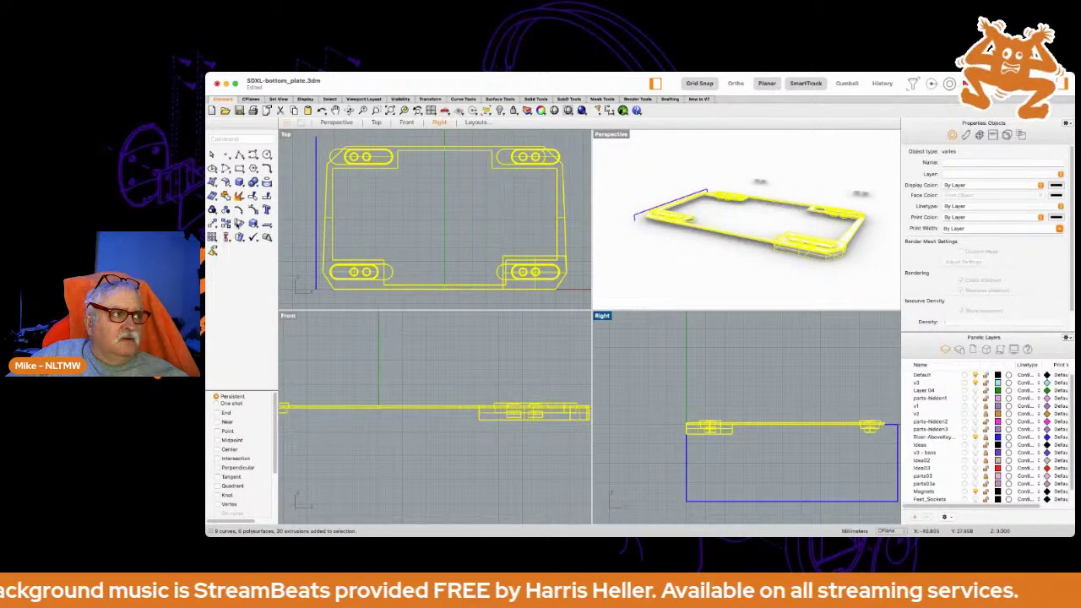
{"action": "left_click", "coordinate": [237, 222]}
{"action": "scroll", "coordinate": [670, 426], "scroll_direction": "up", "scroll_amount": 2}
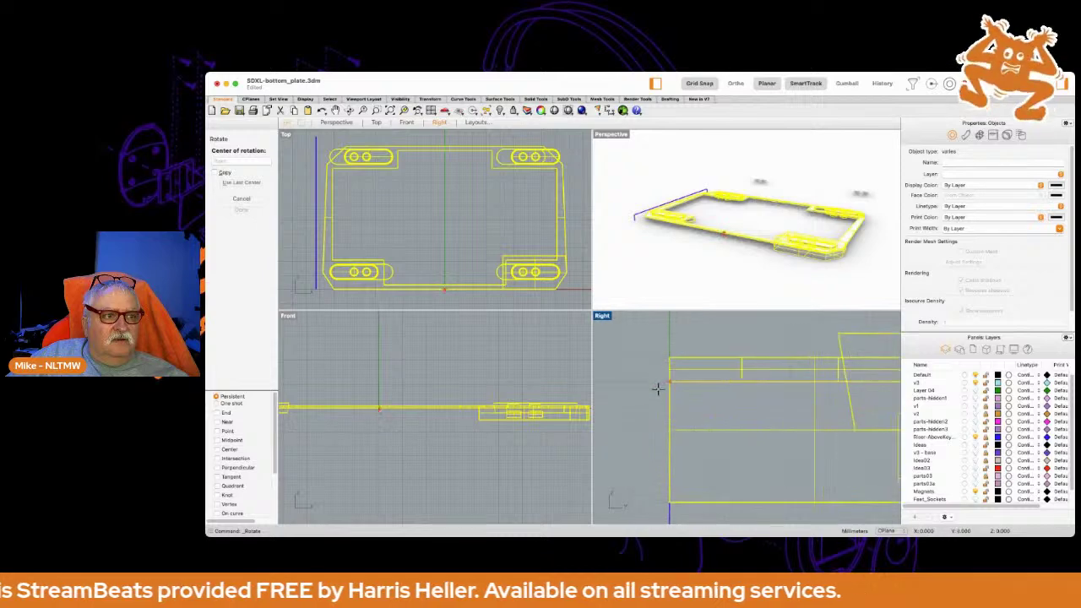
{"action": "left_click", "coordinate": [665, 384]}
{"action": "scroll", "coordinate": [718, 384], "scroll_direction": "left", "scroll_amount": 3}
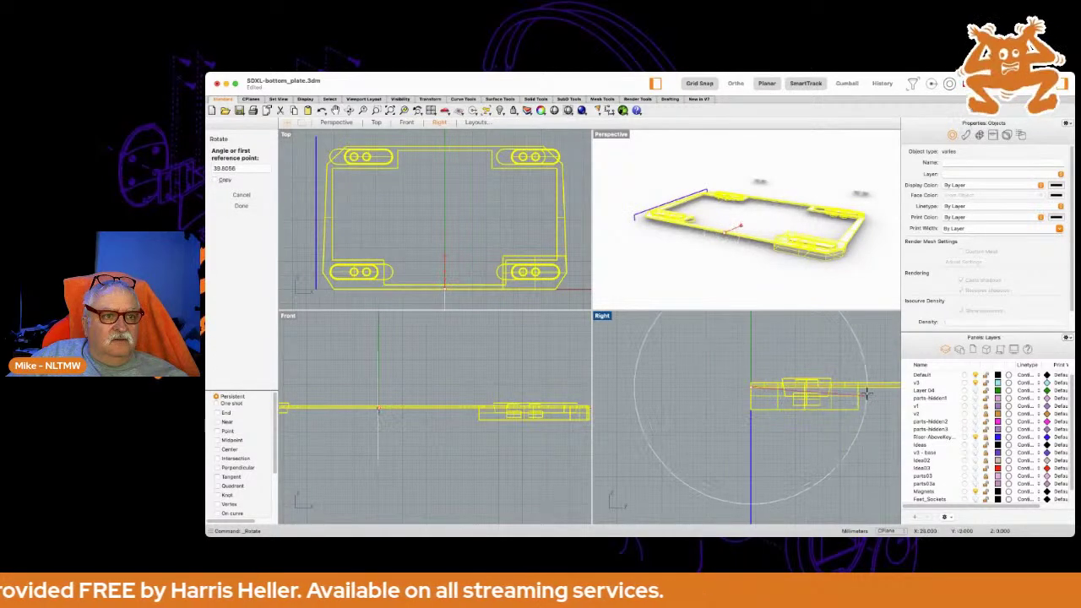
{"action": "left_click", "coordinate": [869, 387]}
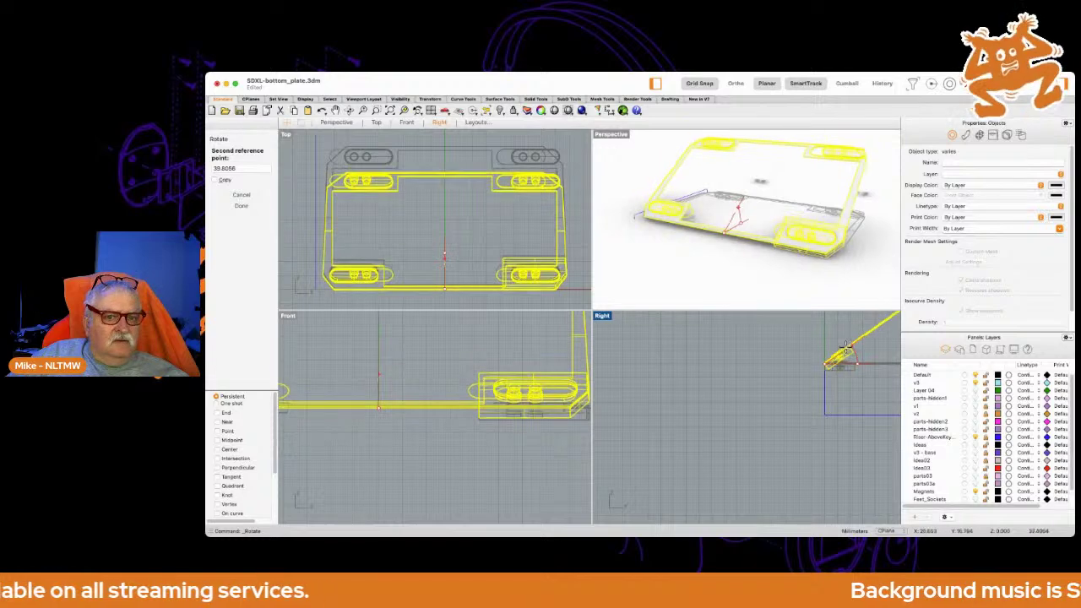
{"action": "right_click_drag", "start_coordinate": [841, 346], "coordinate": [690, 411]}
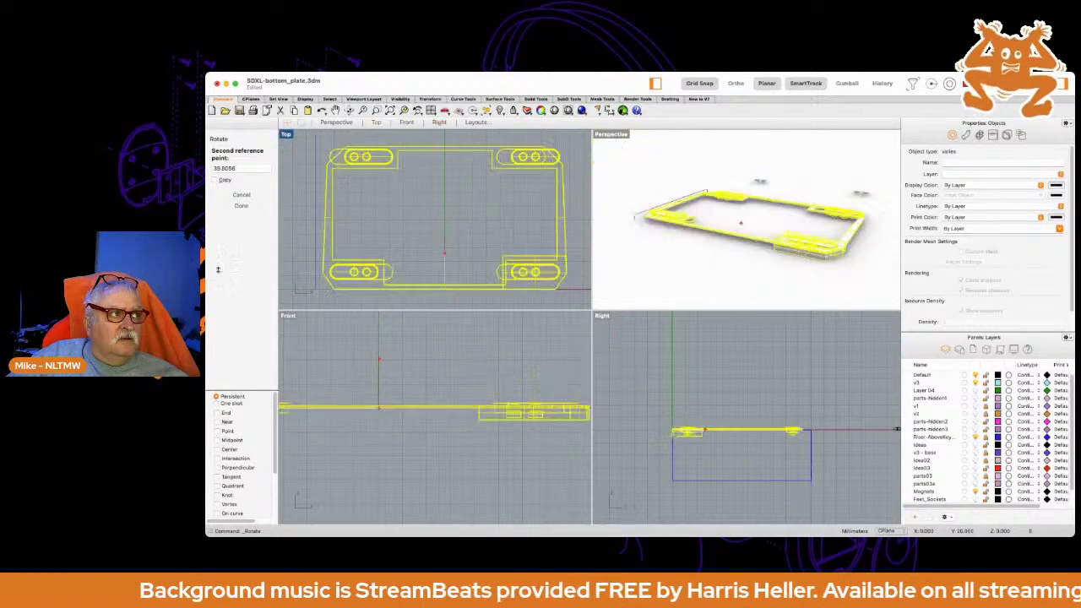
{"action": "left_click", "coordinate": [235, 168]}
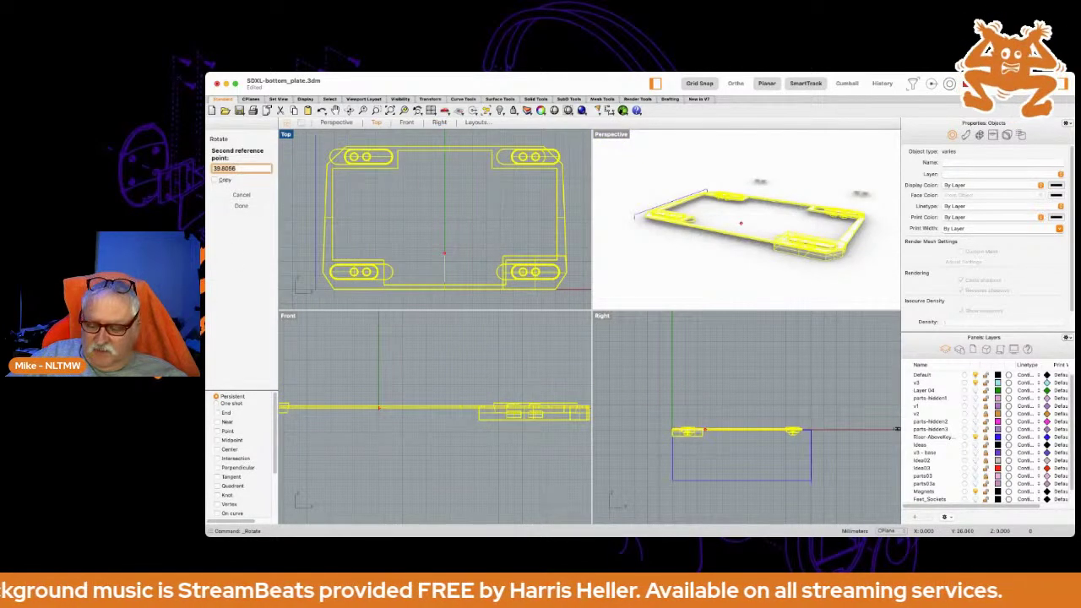
{"action": "key", "text": "Return"}
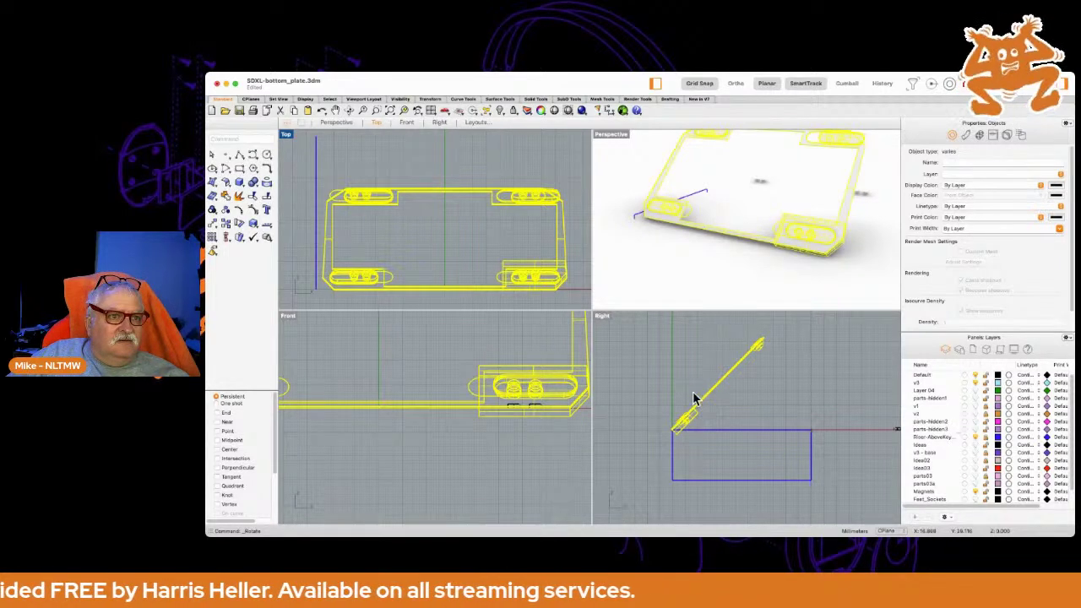
Examine the tilted plate assembly relative to the blue riser rectangle in the Perspective and Right views.
{"action": "scroll", "coordinate": [692, 399], "scroll_direction": "up", "scroll_amount": 2}
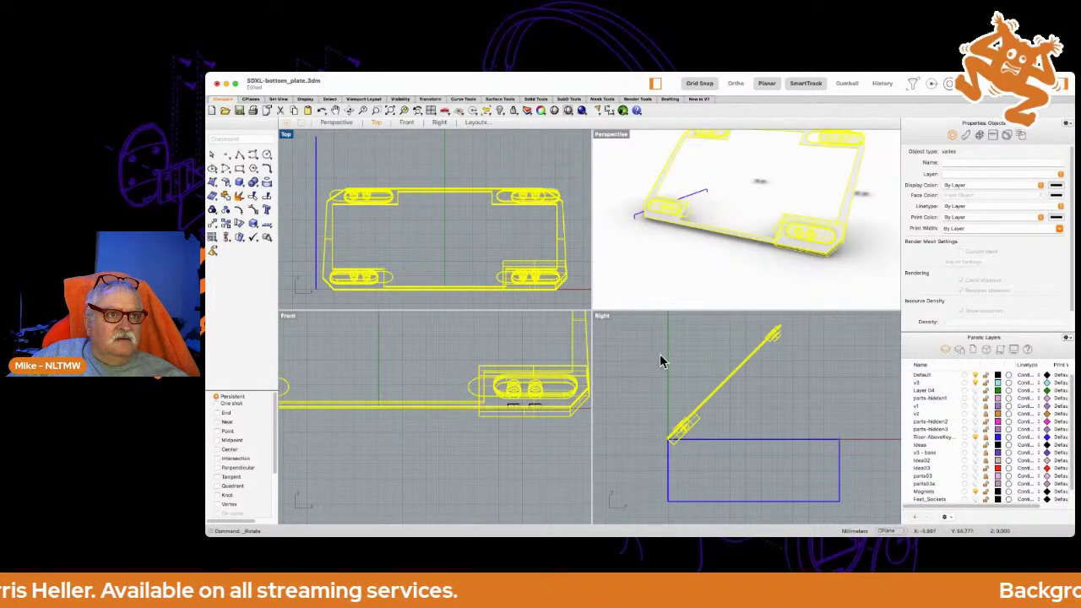
{"action": "scroll", "coordinate": [680, 284], "scroll_direction": "down", "scroll_amount": 2}
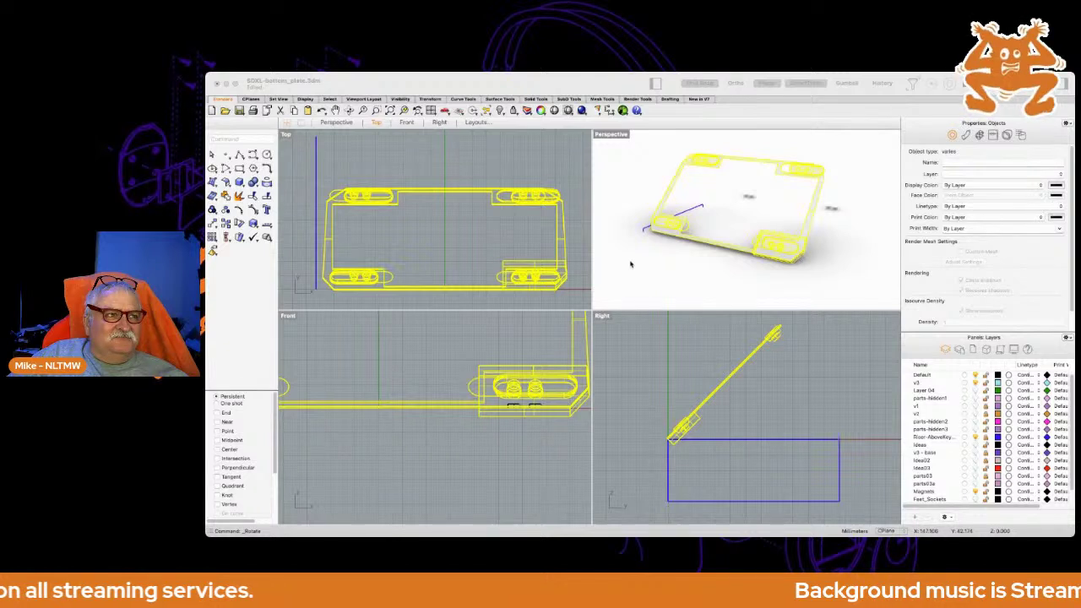
{"action": "scroll", "coordinate": [629, 264], "scroll_direction": "up", "scroll_amount": 2}
{"action": "scroll", "coordinate": [634, 264], "scroll_direction": "down", "scroll_amount": 2}
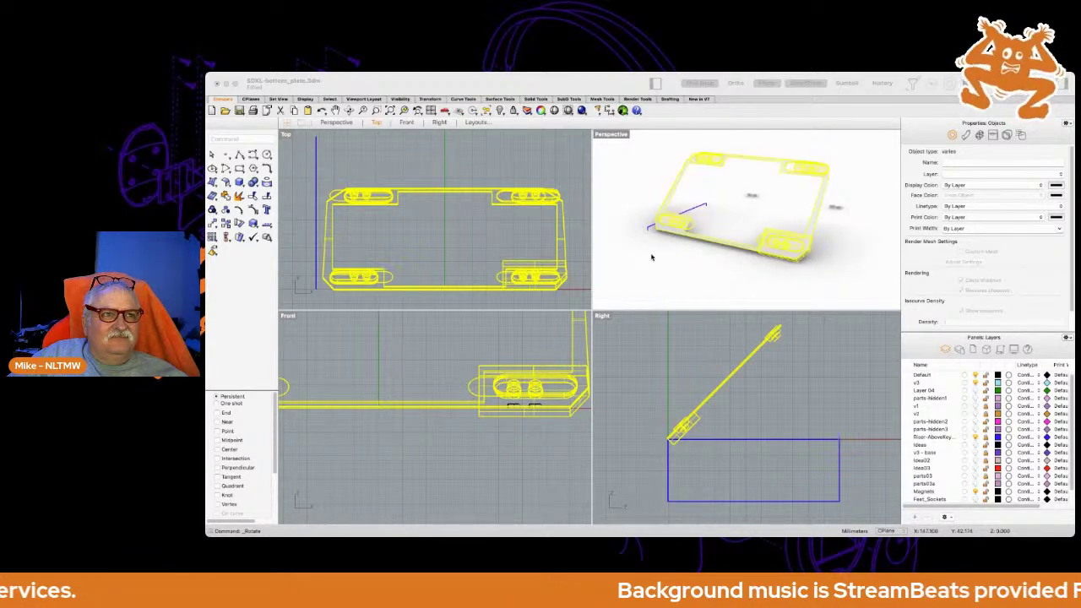
{"action": "left_click", "coordinate": [650, 260]}
{"action": "scroll", "coordinate": [646, 266], "scroll_direction": "down", "scroll_amount": 2}
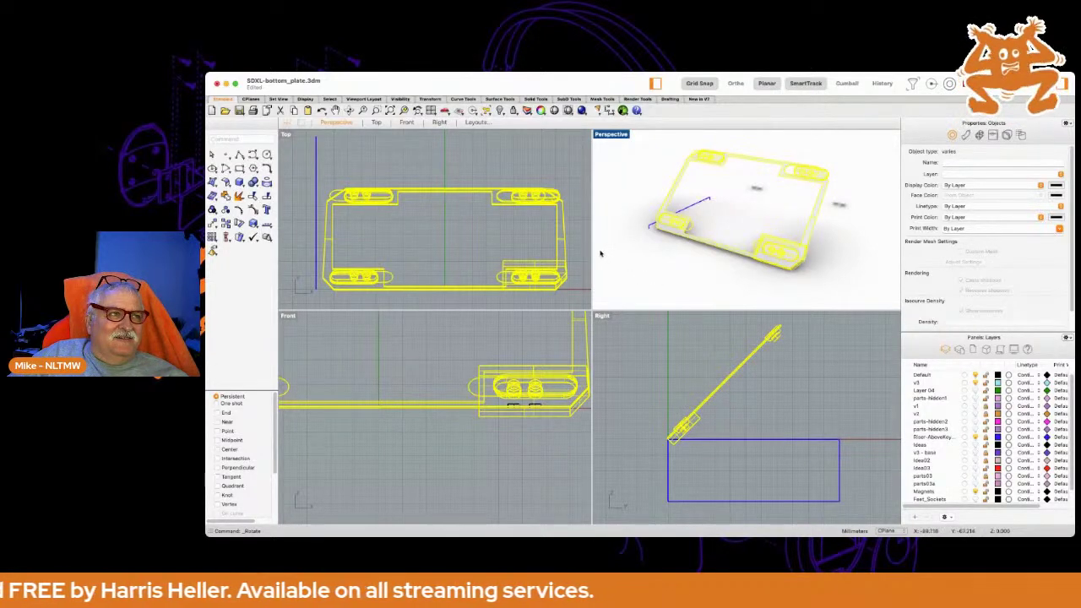
{"action": "scroll", "coordinate": [629, 244], "scroll_direction": "up", "scroll_amount": 2}
{"action": "scroll", "coordinate": [625, 245], "scroll_direction": "down", "scroll_amount": 2}
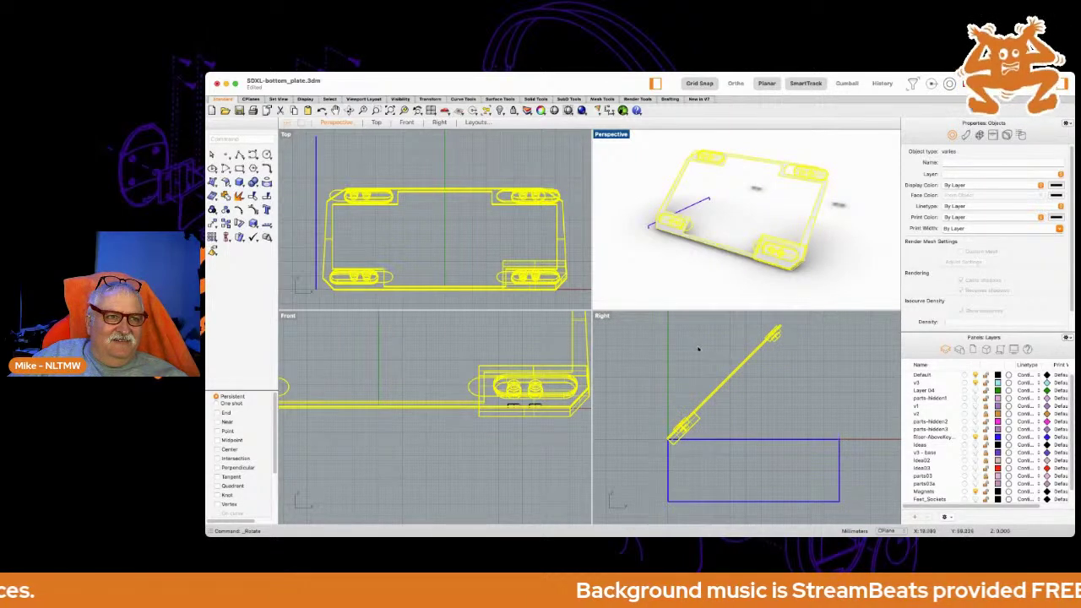
{"action": "right_click_drag", "start_coordinate": [698, 349], "coordinate": [709, 357]}
{"action": "scroll", "coordinate": [710, 358], "scroll_direction": "up", "scroll_amount": 2}
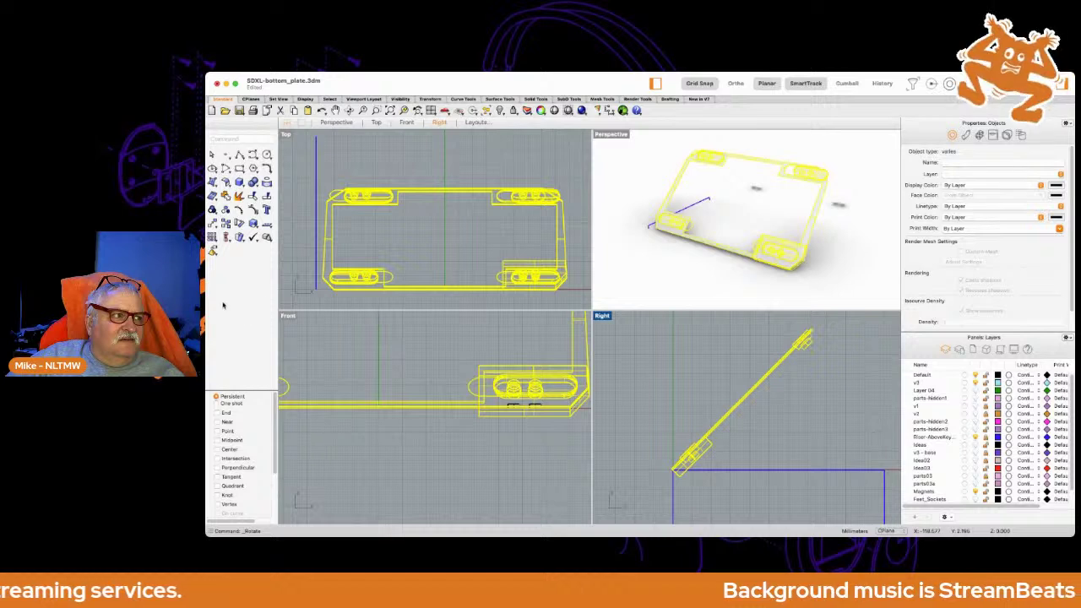
Draw a degree 3 S-shaped control-point curve in the Right view from the tilted plate's rear insert to the blue rectangle's lower rear corner.
{"action": "key", "text": "super+shift+e"}
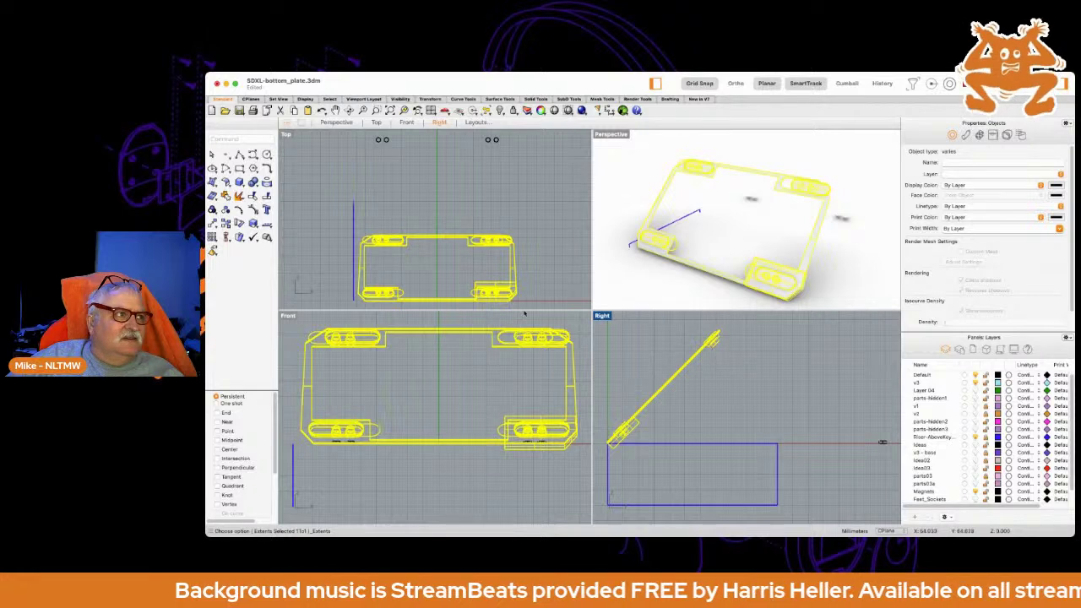
{"action": "left_click", "coordinate": [251, 155]}
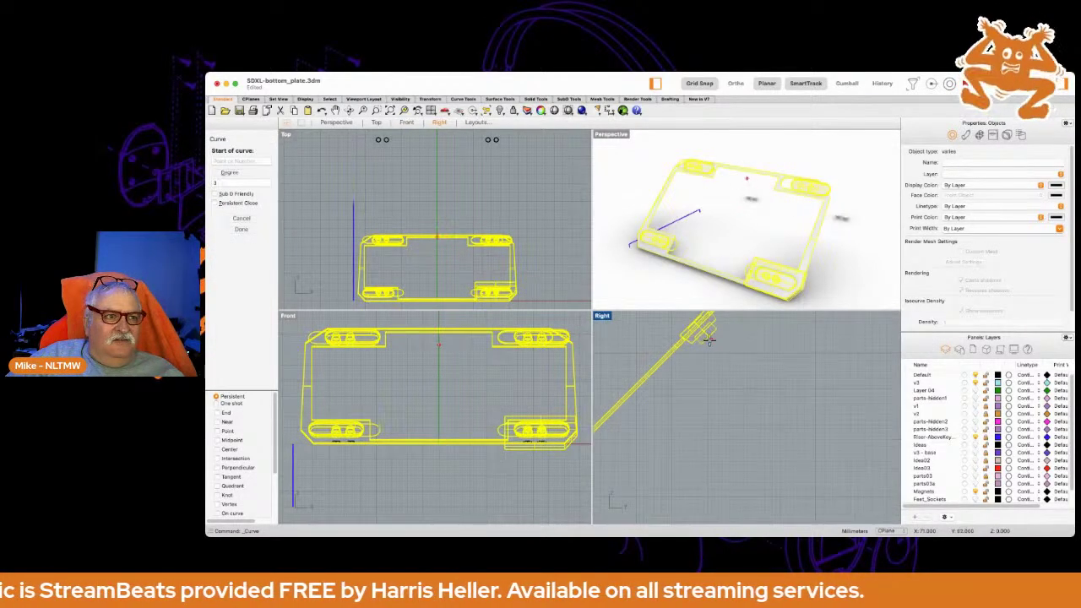
{"action": "left_click", "coordinate": [699, 326]}
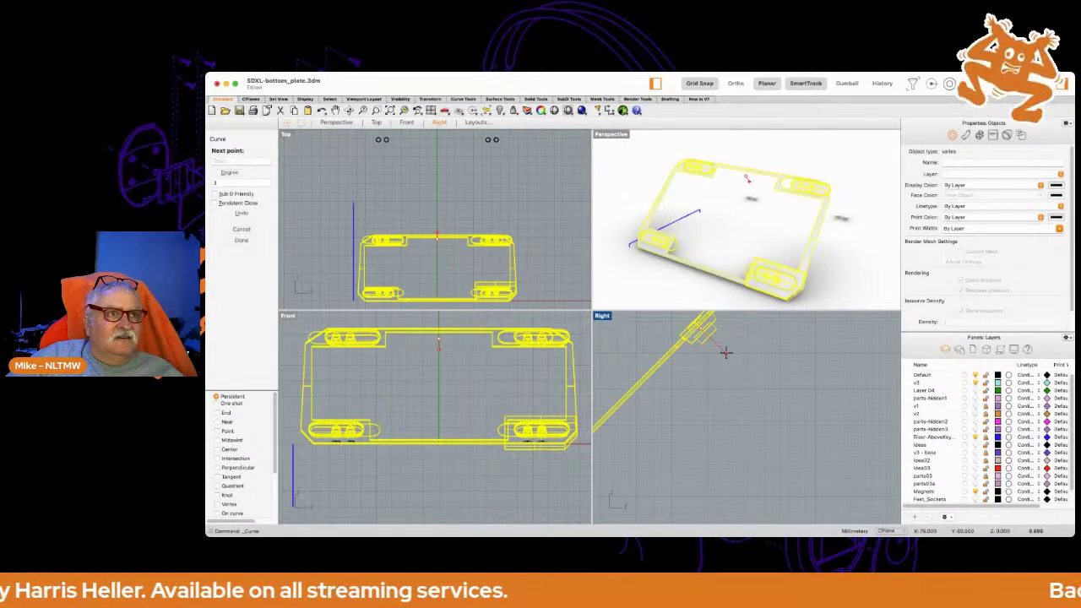
{"action": "left_click", "coordinate": [724, 353]}
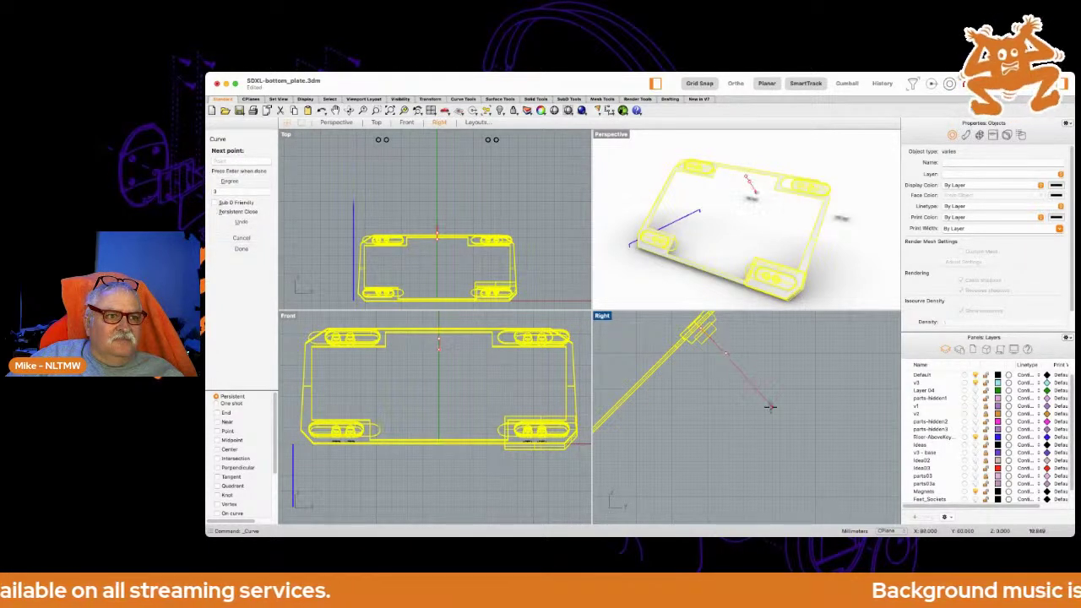
{"action": "left_click", "coordinate": [750, 419]}
{"action": "scroll", "coordinate": [722, 405], "scroll_direction": "down", "scroll_amount": 1}
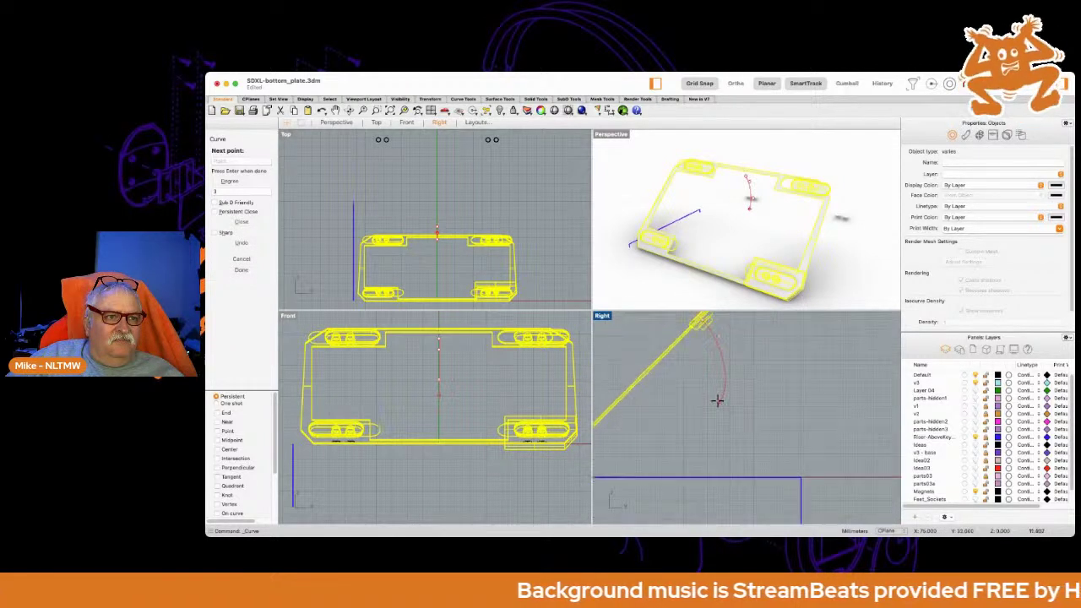
{"action": "scroll", "coordinate": [717, 400], "scroll_direction": "up", "scroll_amount": 1}
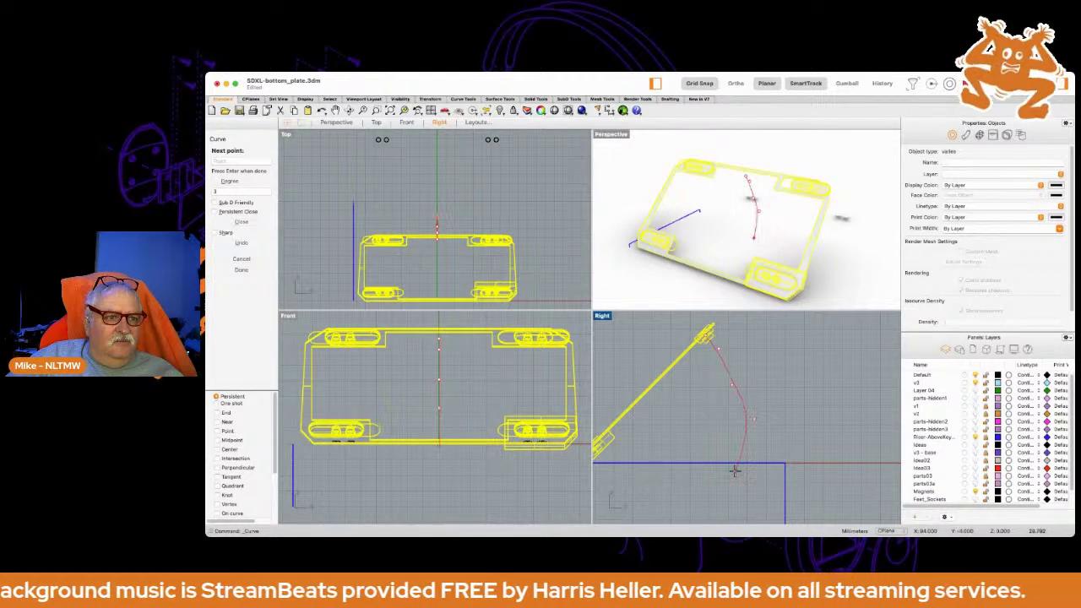
{"action": "right_click_drag", "start_coordinate": [738, 484], "coordinate": [717, 406]}
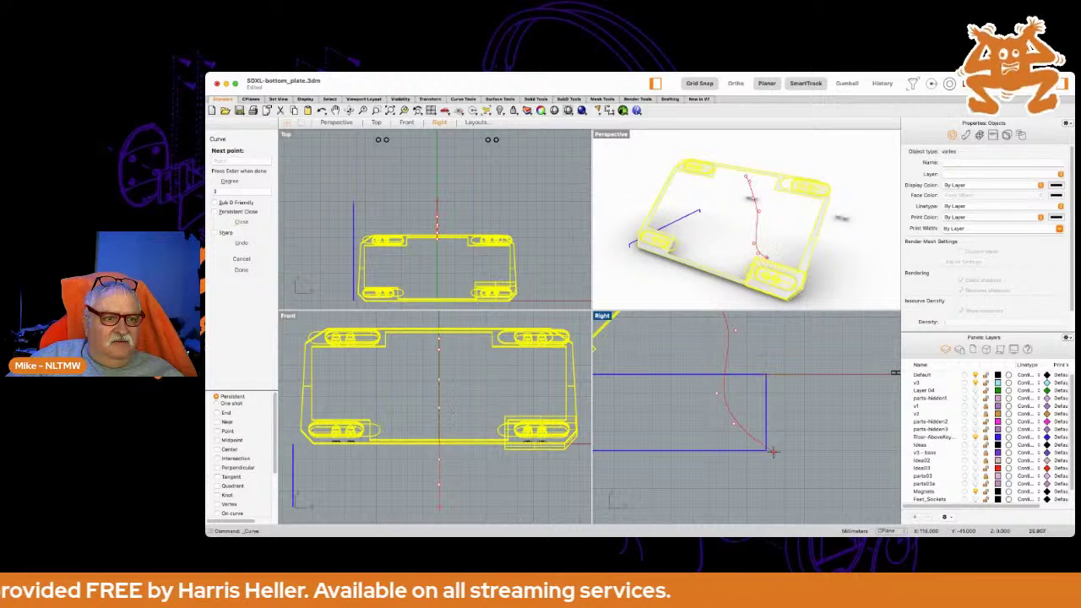
{"action": "scroll", "coordinate": [762, 441], "scroll_direction": "down", "scroll_amount": 5}
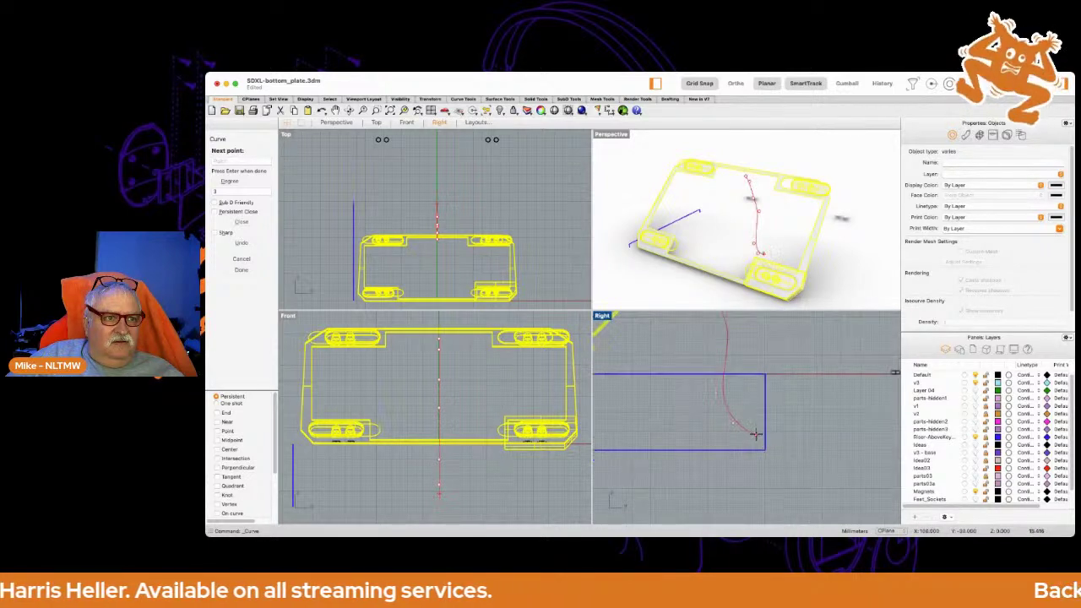
{"action": "scroll", "coordinate": [758, 438], "scroll_direction": "up", "scroll_amount": 5}
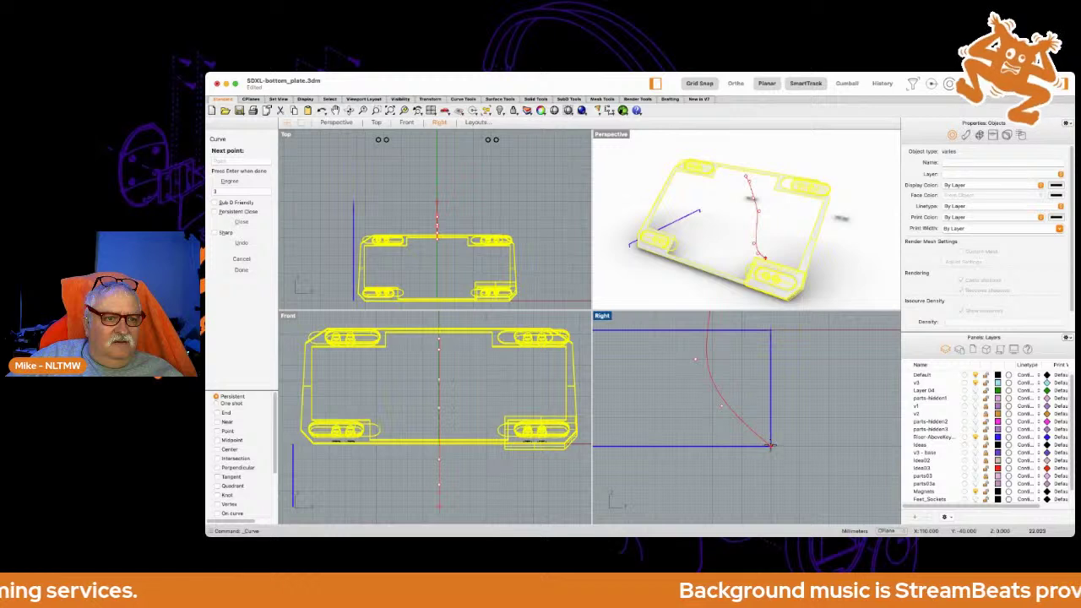
{"action": "left_click", "coordinate": [749, 428]}
{"action": "key", "text": "Return"}
{"action": "scroll", "coordinate": [734, 413], "scroll_direction": "up", "scroll_amount": 3}
{"action": "scroll", "coordinate": [722, 397], "scroll_direction": "down", "scroll_amount": 5}
{"action": "scroll", "coordinate": [720, 403], "scroll_direction": "down", "scroll_amount": 2}
{"action": "key", "text": "Escape"}
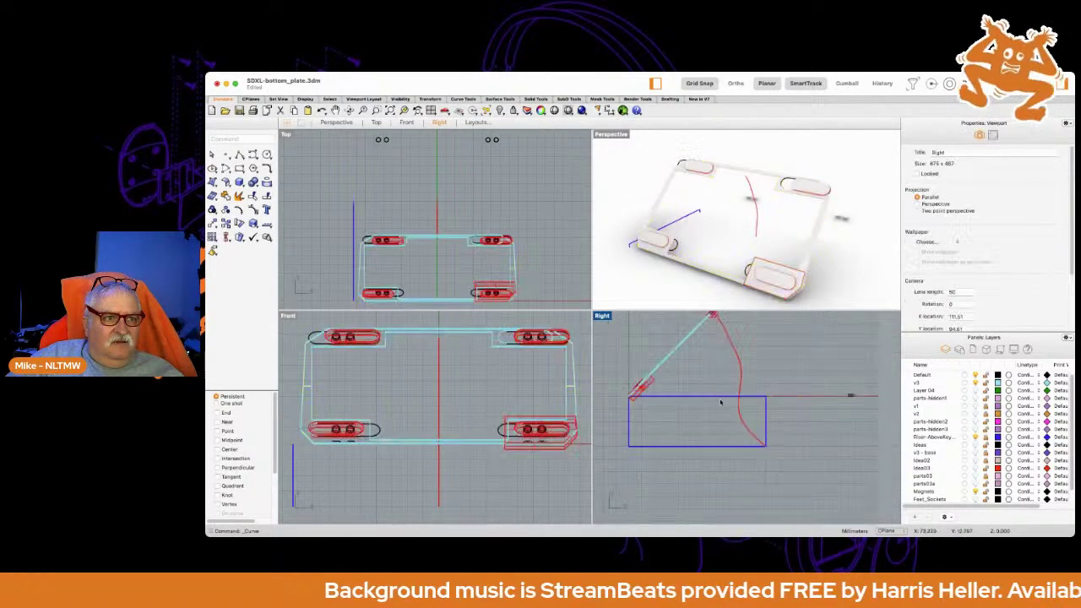
Reshape the S-curve by moving its upper control points so it leaves the rear insert square to the plate and bulges outward.
{"action": "scroll", "coordinate": [714, 378], "scroll_direction": "up", "scroll_amount": 3}
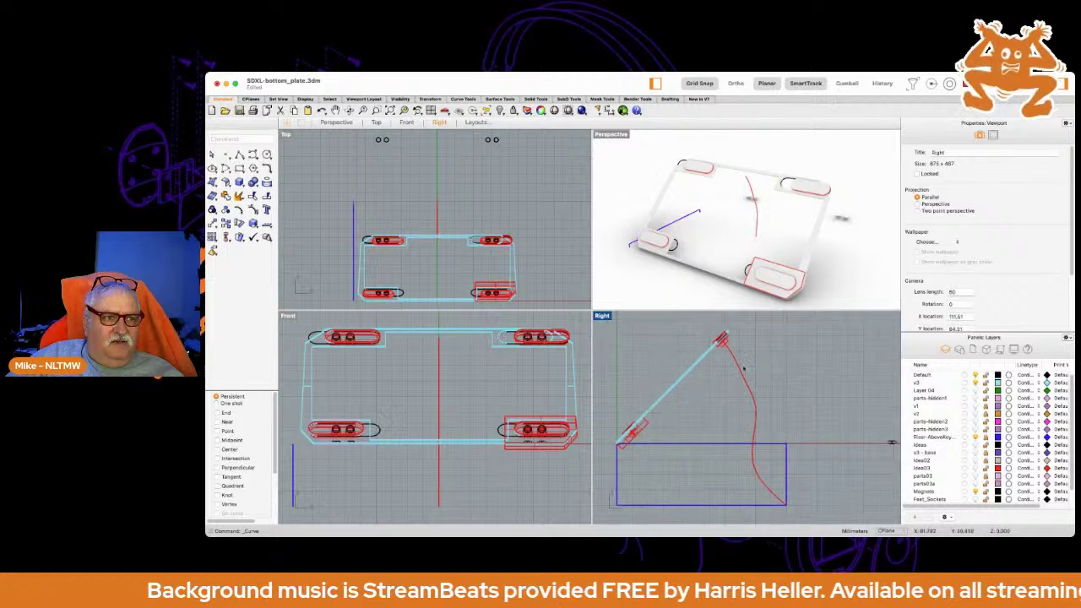
{"action": "left_click", "coordinate": [744, 379]}
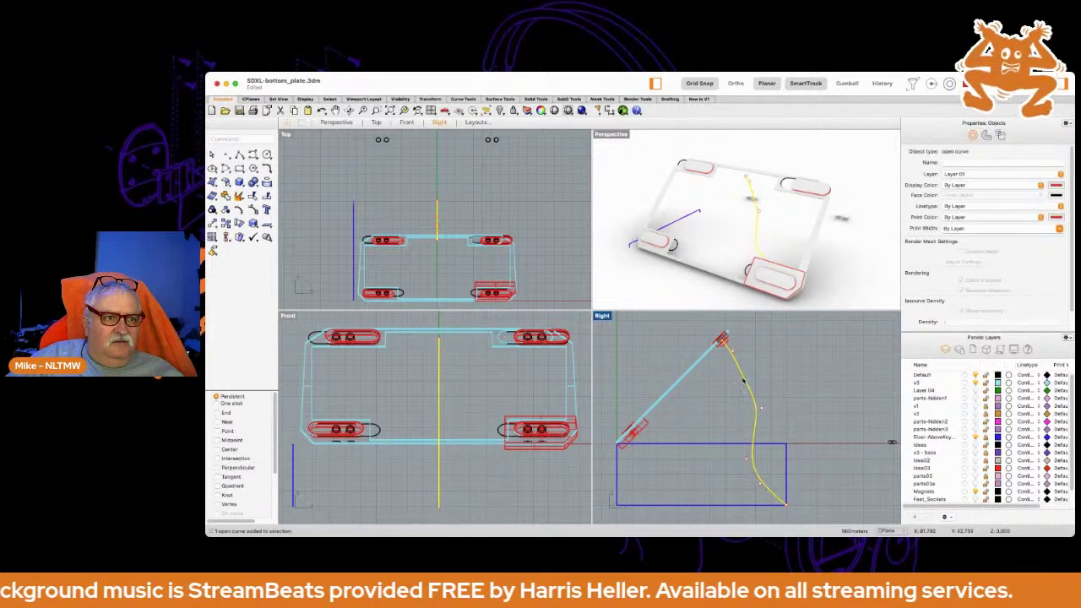
{"action": "left_click_drag", "start_coordinate": [745, 383], "coordinate": [753, 372]}
{"action": "scroll", "coordinate": [715, 344], "scroll_direction": "up", "scroll_amount": 6}
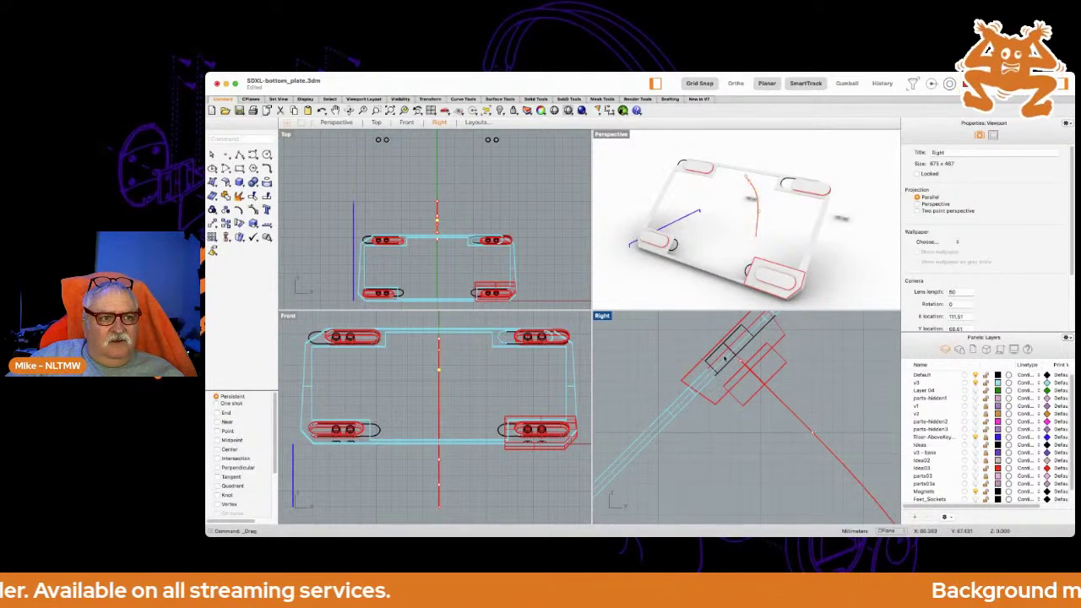
{"action": "left_click", "coordinate": [813, 432]}
{"action": "left_click_drag", "start_coordinate": [814, 432], "coordinate": [814, 435]}
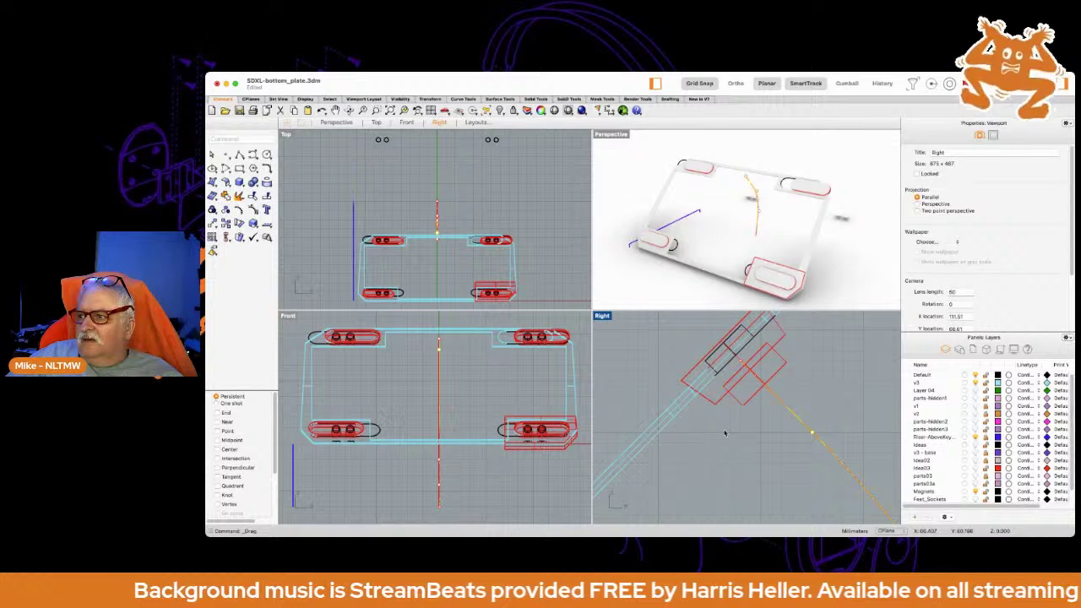
{"action": "scroll", "coordinate": [709, 430], "scroll_direction": "down", "scroll_amount": 3}
{"action": "scroll", "coordinate": [708, 429], "scroll_direction": "down", "scroll_amount": 2}
{"action": "left_click", "coordinate": [726, 461]}
Examine the reshaped curve between the tilted plate's rear insert and the blue rectangle in the Right view.
{"action": "right_click_drag", "start_coordinate": [726, 461], "coordinate": [726, 410]}
{"action": "scroll", "coordinate": [735, 432], "scroll_direction": "down", "scroll_amount": 2}
{"action": "scroll", "coordinate": [735, 431], "scroll_direction": "down", "scroll_amount": 2}
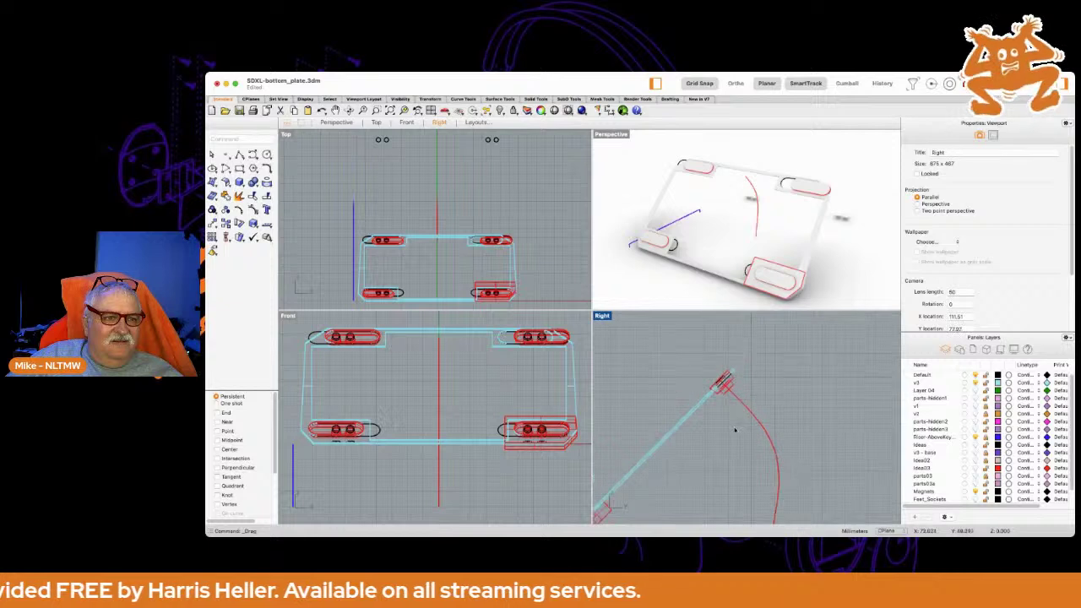
{"action": "right_click_drag", "start_coordinate": [737, 465], "coordinate": [740, 418]}
{"action": "scroll", "coordinate": [749, 443], "scroll_direction": "up", "scroll_amount": 1}
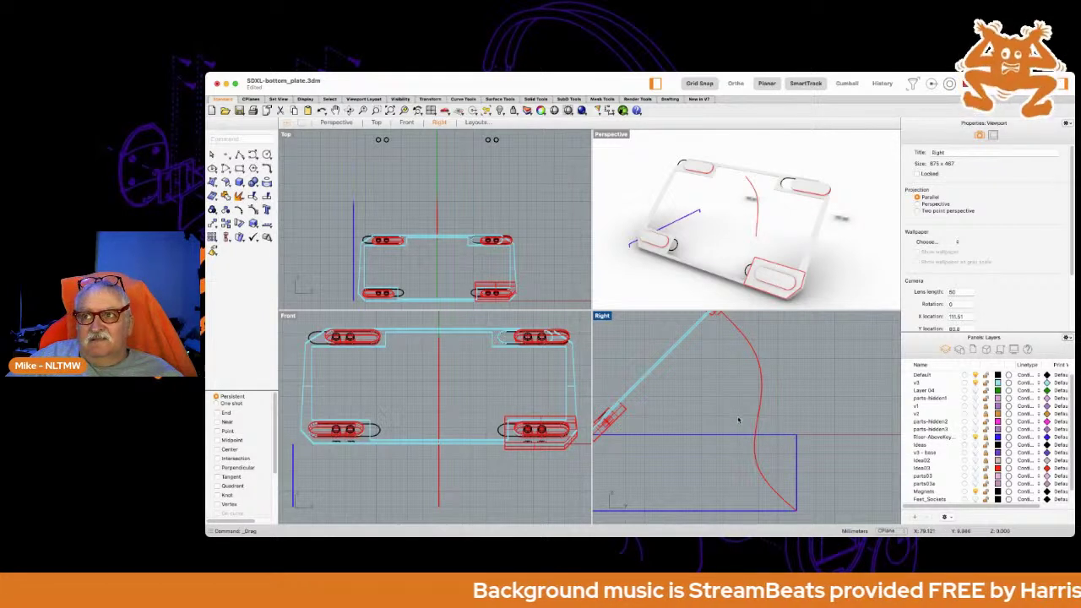
{"action": "right_click_drag", "start_coordinate": [711, 416], "coordinate": [740, 443]}
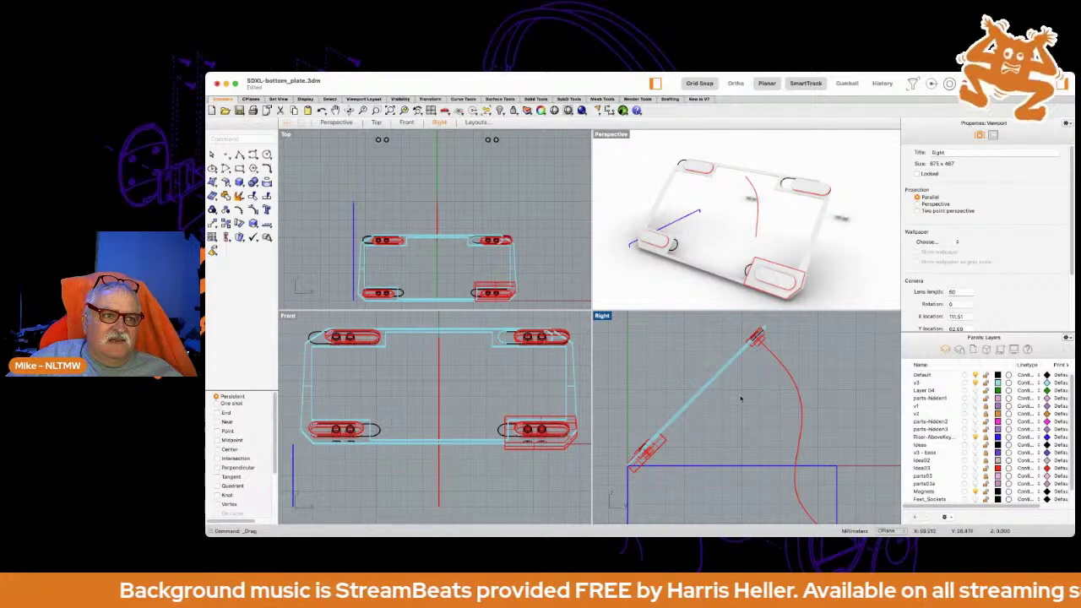
{"action": "mouse_move", "coordinate": [741, 426]}
{"action": "right_mouse_down"}
{"action": "mouse_move", "coordinate": [744, 391]}
{"action": "mouse_move", "coordinate": [751, 408]}
{"action": "right_mouse_up"}
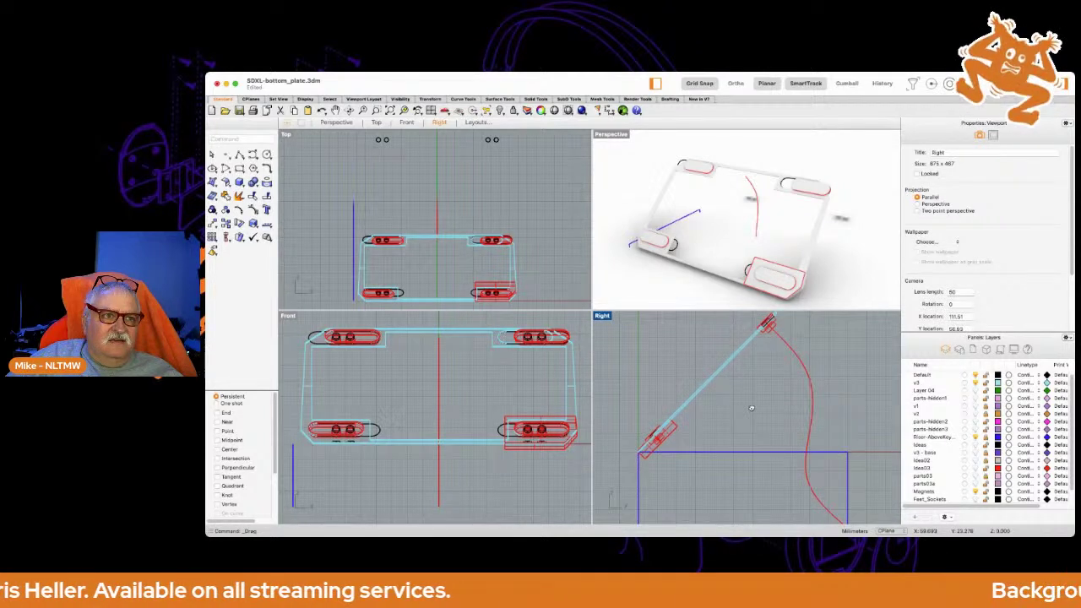
Draw a degree 3 control-point curve in the Right view from the front insert, square to the plate, to the blue rectangle's lower front corner.
{"action": "right_click_drag", "start_coordinate": [751, 408], "coordinate": [807, 378]}
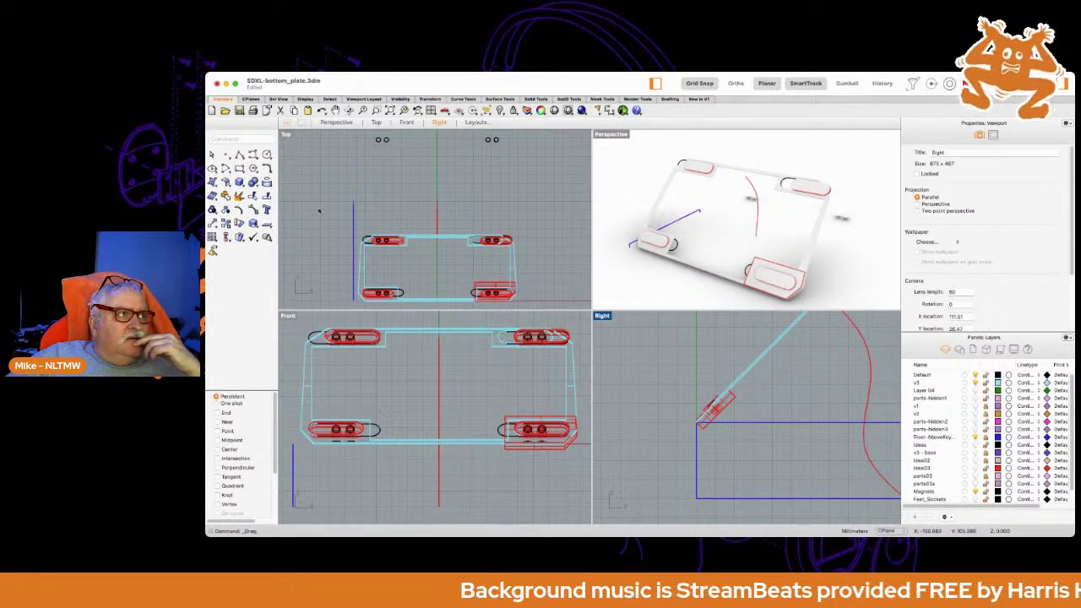
{"action": "left_click", "coordinate": [252, 155]}
{"action": "scroll", "coordinate": [719, 414], "scroll_direction": "up", "scroll_amount": 3}
{"action": "scroll", "coordinate": [636, 405], "scroll_direction": "up", "scroll_amount": 2}
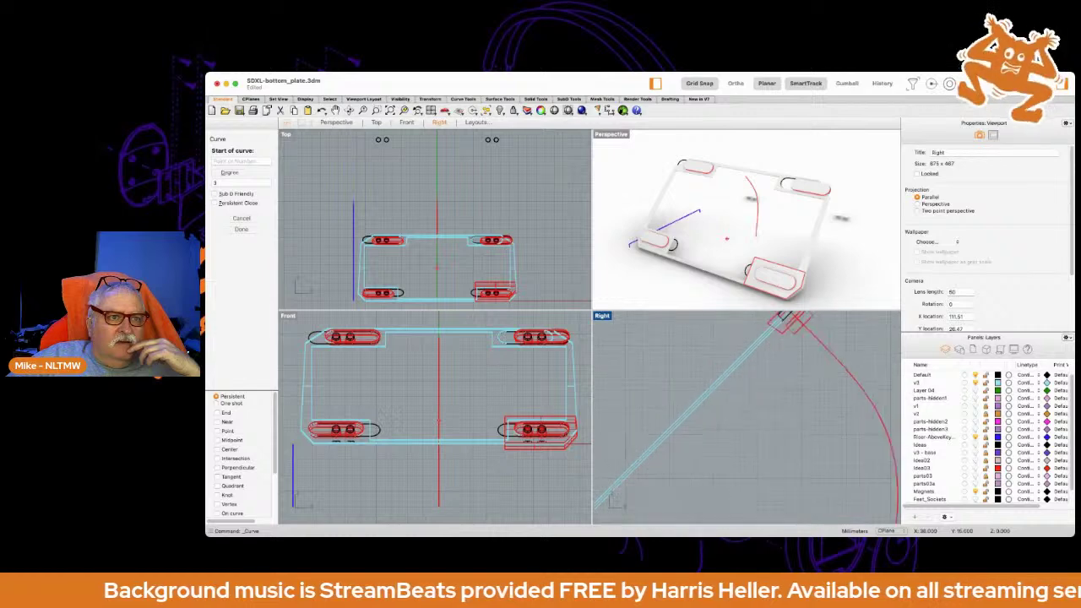
{"action": "double_click", "coordinate": [601, 317]}
{"action": "right_click_drag", "start_coordinate": [642, 290], "coordinate": [639, 368]}
{"action": "scroll", "coordinate": [701, 372], "scroll_direction": "up", "scroll_amount": 3}
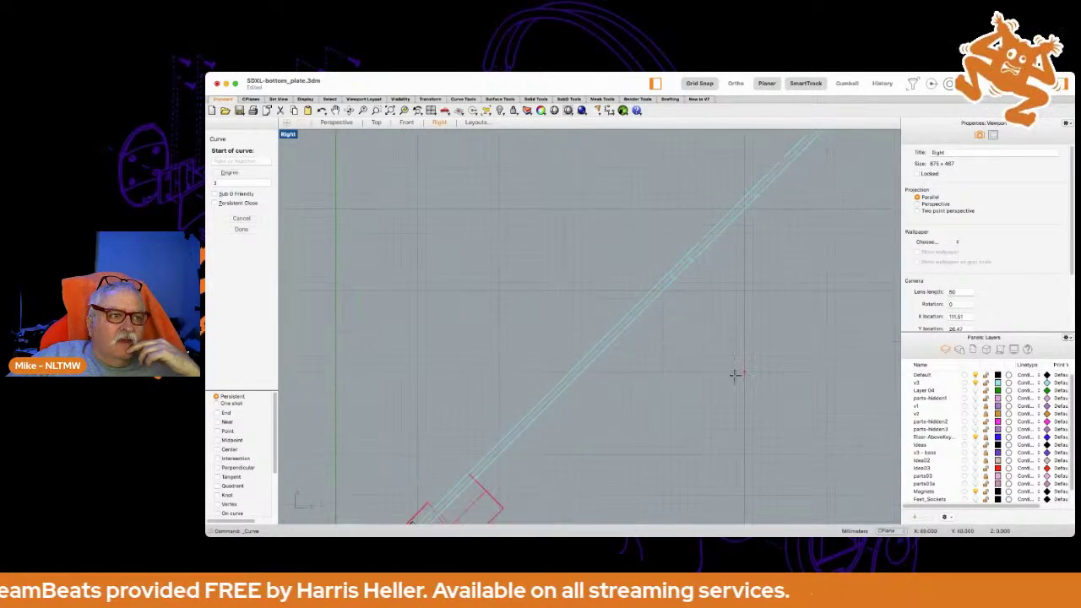
{"action": "scroll", "coordinate": [625, 426], "scroll_direction": "down", "scroll_amount": 5}
{"action": "scroll", "coordinate": [622, 387], "scroll_direction": "up", "scroll_amount": 2}
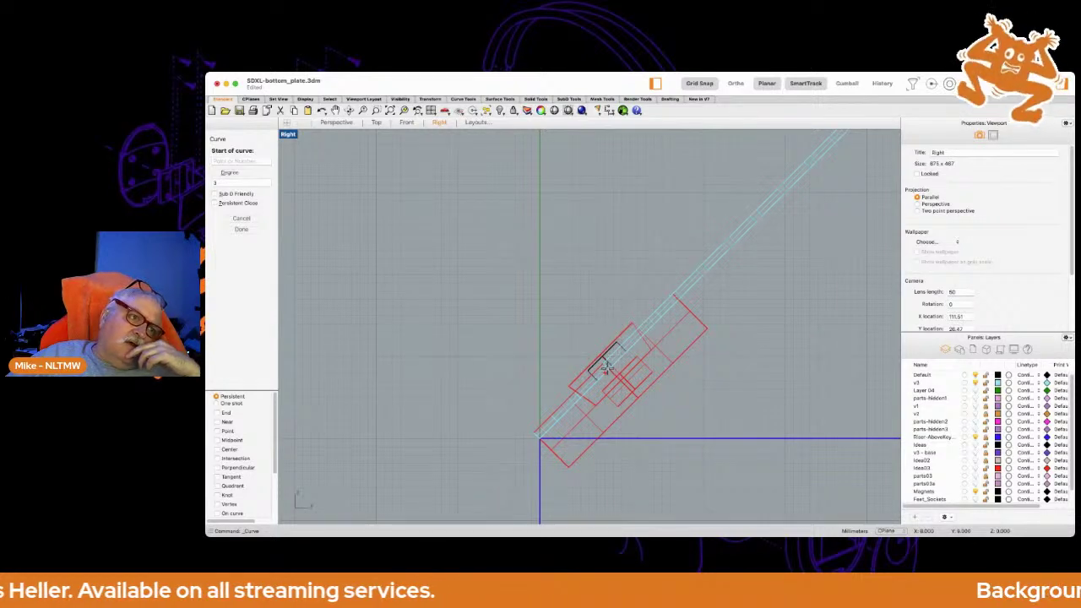
{"action": "left_click", "coordinate": [609, 366]}
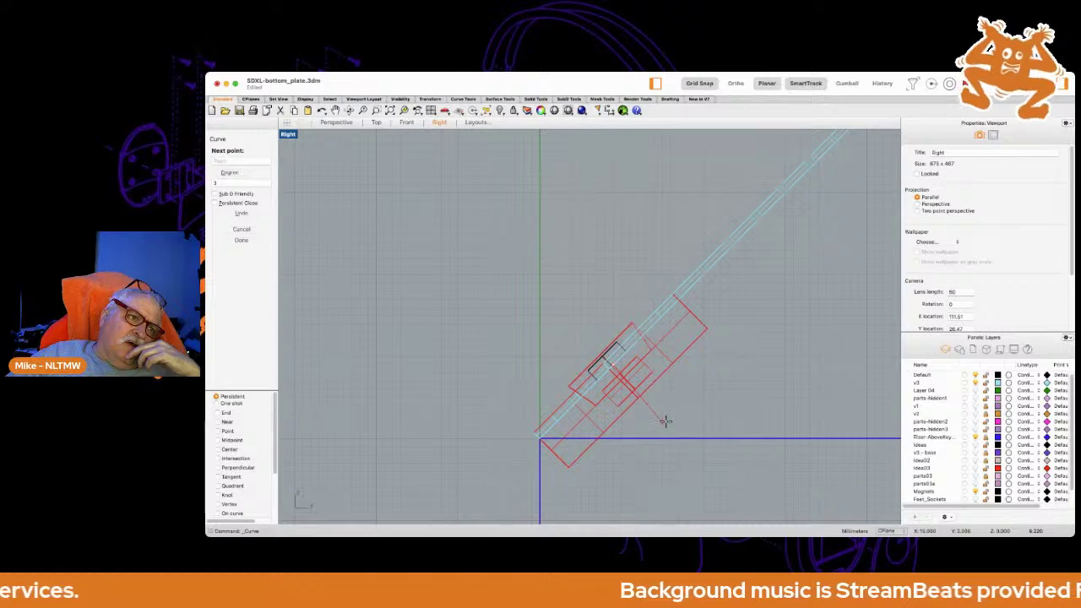
{"action": "left_click", "coordinate": [670, 429]}
{"action": "scroll", "coordinate": [690, 449], "scroll_direction": "down", "scroll_amount": 3}
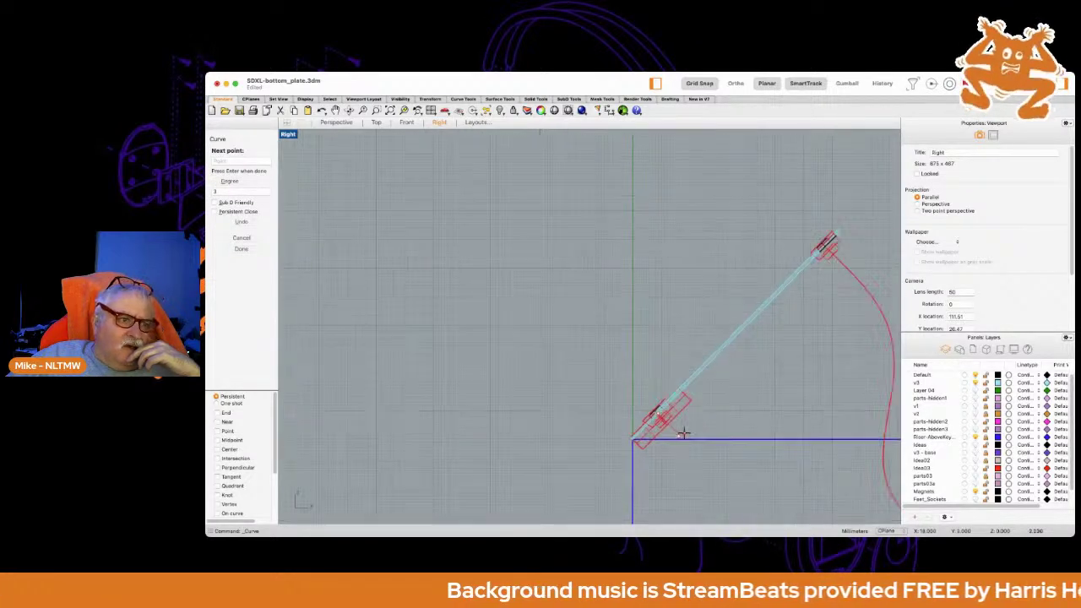
{"action": "right_click_drag", "start_coordinate": [690, 451], "coordinate": [601, 307]}
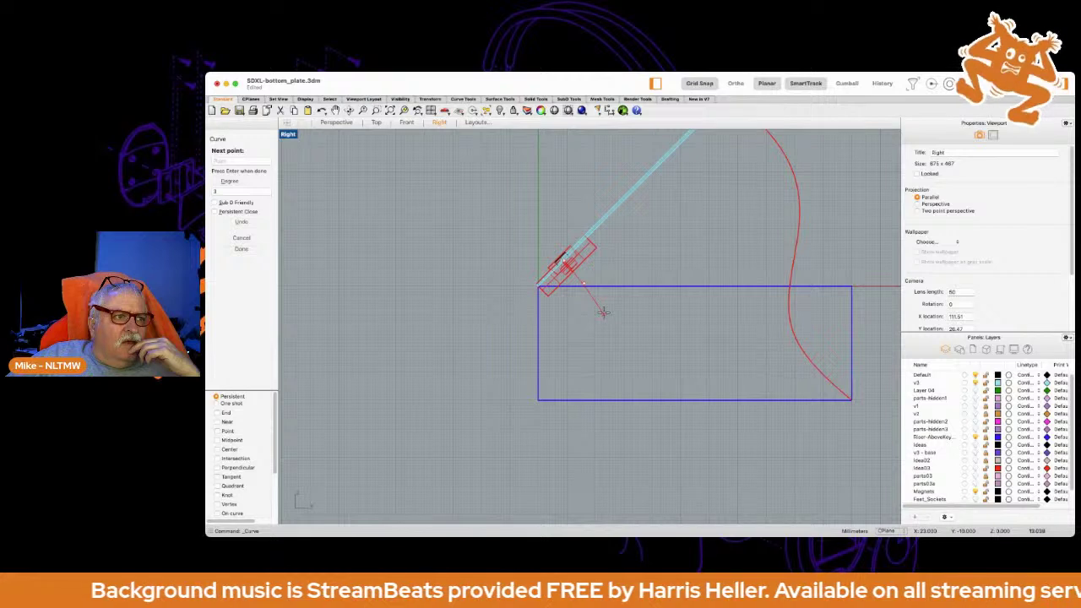
{"action": "left_click", "coordinate": [603, 313]}
{"action": "left_click", "coordinate": [599, 342]}
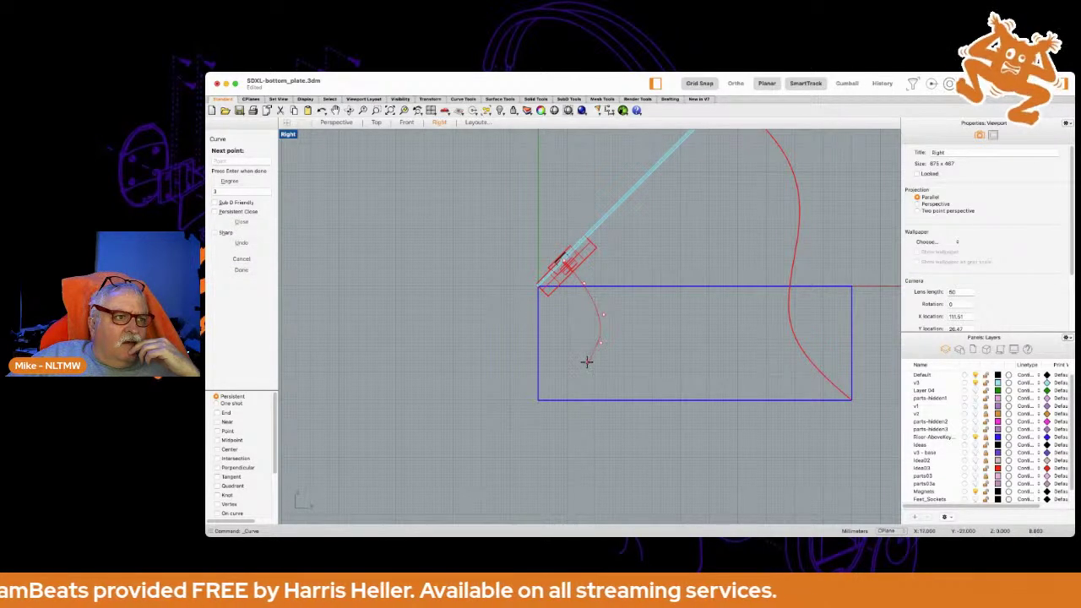
{"action": "left_click", "coordinate": [577, 376]}
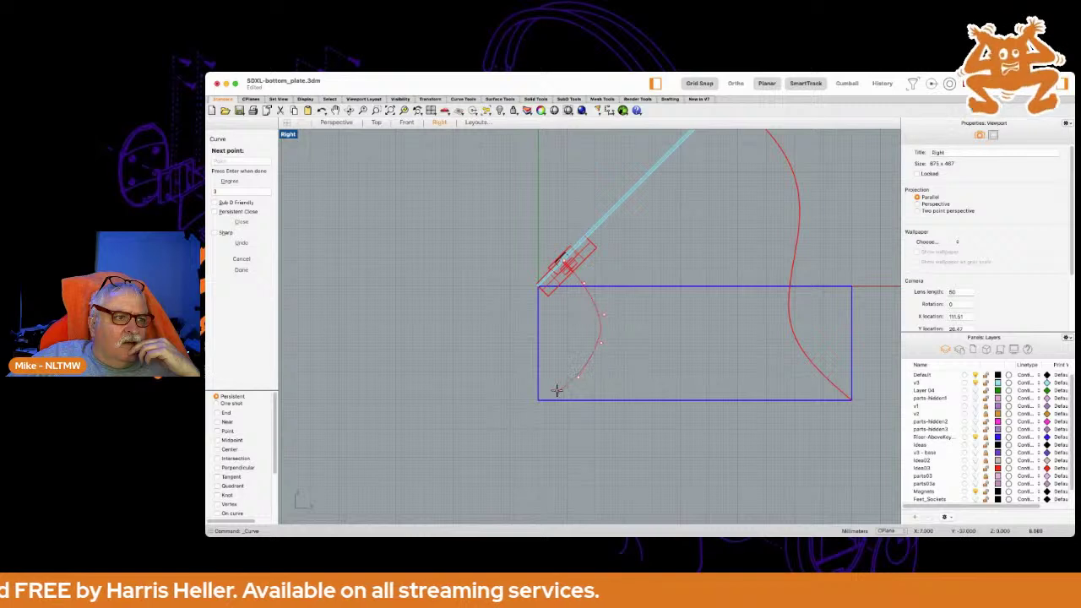
{"action": "left_click", "coordinate": [537, 400]}
{"action": "key", "text": "Return"}
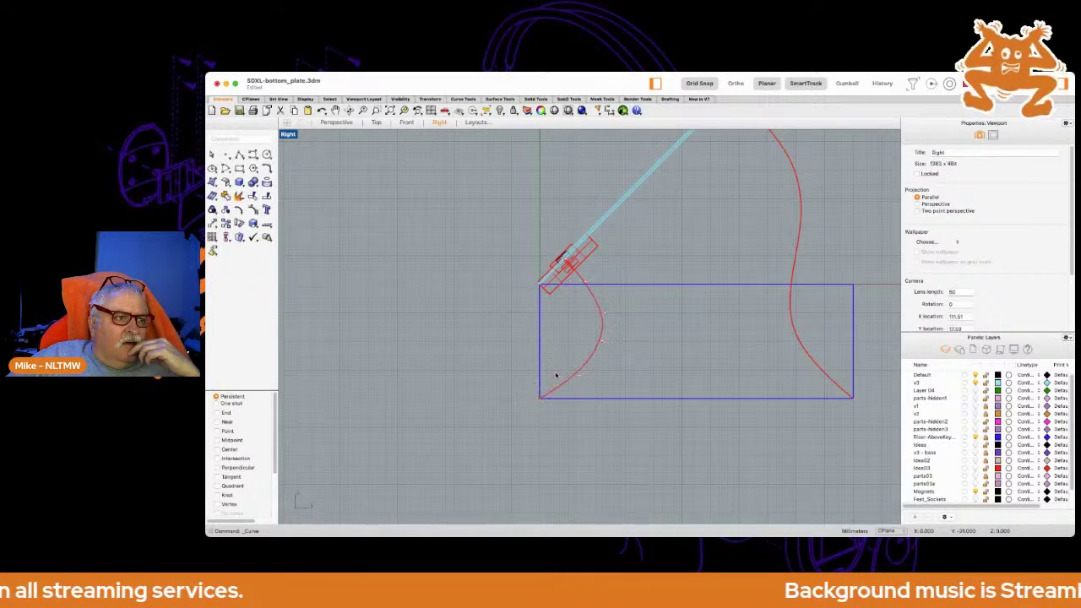
Move the front curve's lower-middle control point slightly rearward to fill out its bulge.
{"action": "left_click", "coordinate": [601, 339]}
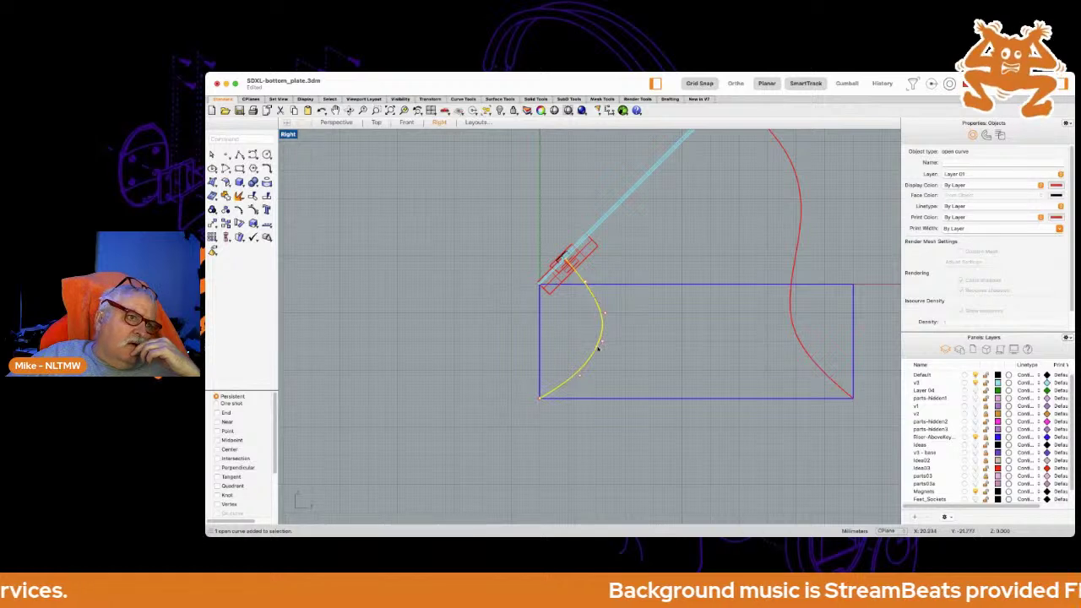
{"action": "left_click_drag", "start_coordinate": [602, 341], "coordinate": [608, 344]}
{"action": "key", "text": "Escape"}
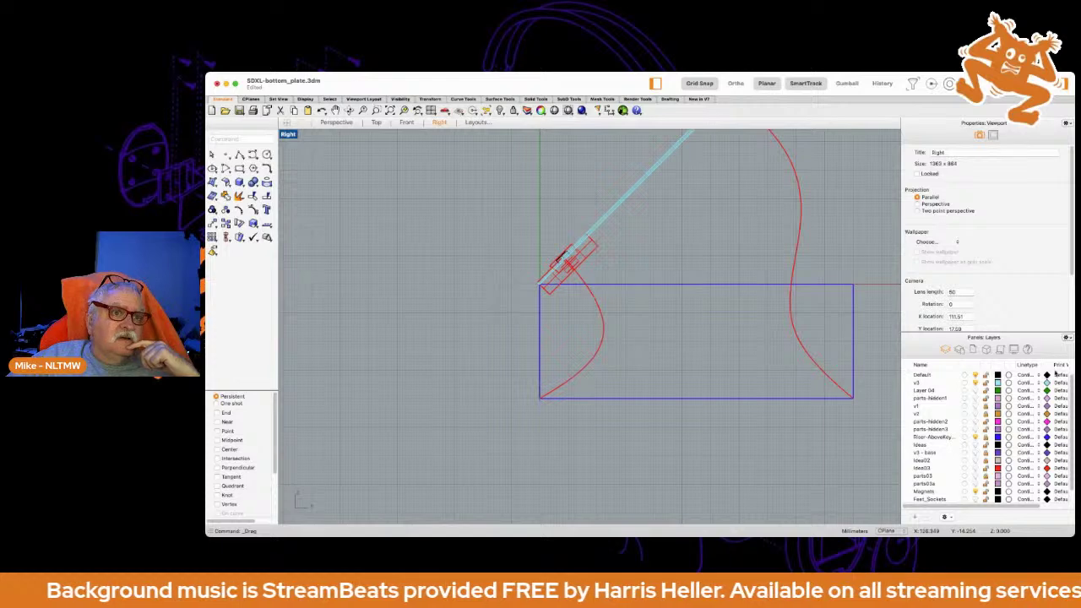
Examine the front and rear curves together between the tilted plate's inserts and the blue rectangle in the Right view.
{"action": "right_click_drag", "start_coordinate": [699, 313], "coordinate": [682, 374]}
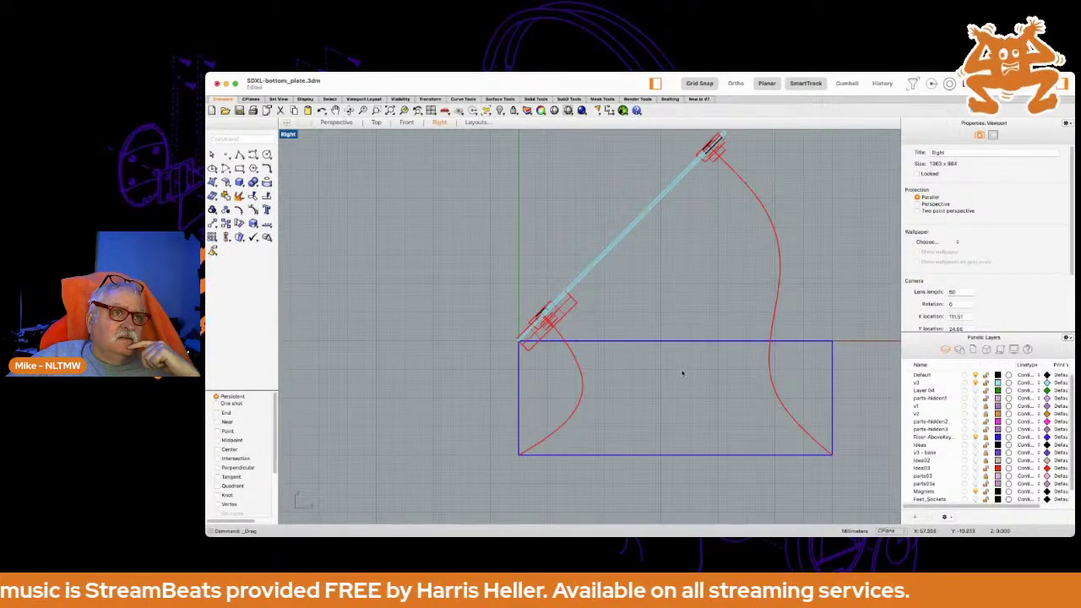
{"action": "scroll", "coordinate": [682, 368], "scroll_direction": "up", "scroll_amount": 2}
{"action": "scroll", "coordinate": [681, 366], "scroll_direction": "down", "scroll_amount": 4}
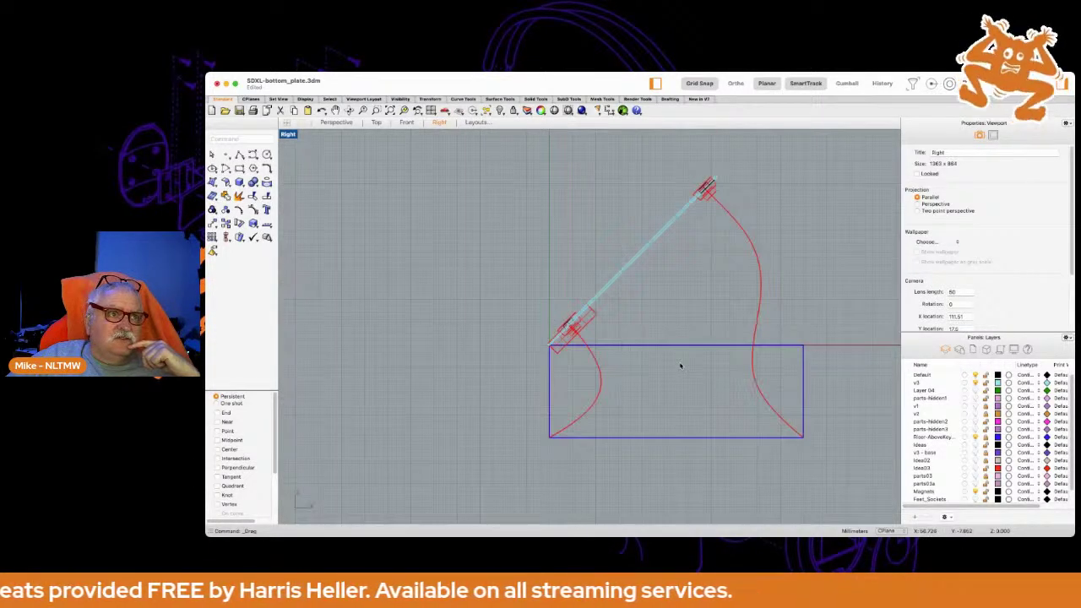
{"action": "scroll", "coordinate": [678, 365], "scroll_direction": "up", "scroll_amount": 1}
{"action": "right_click_drag", "start_coordinate": [675, 363], "coordinate": [651, 377]}
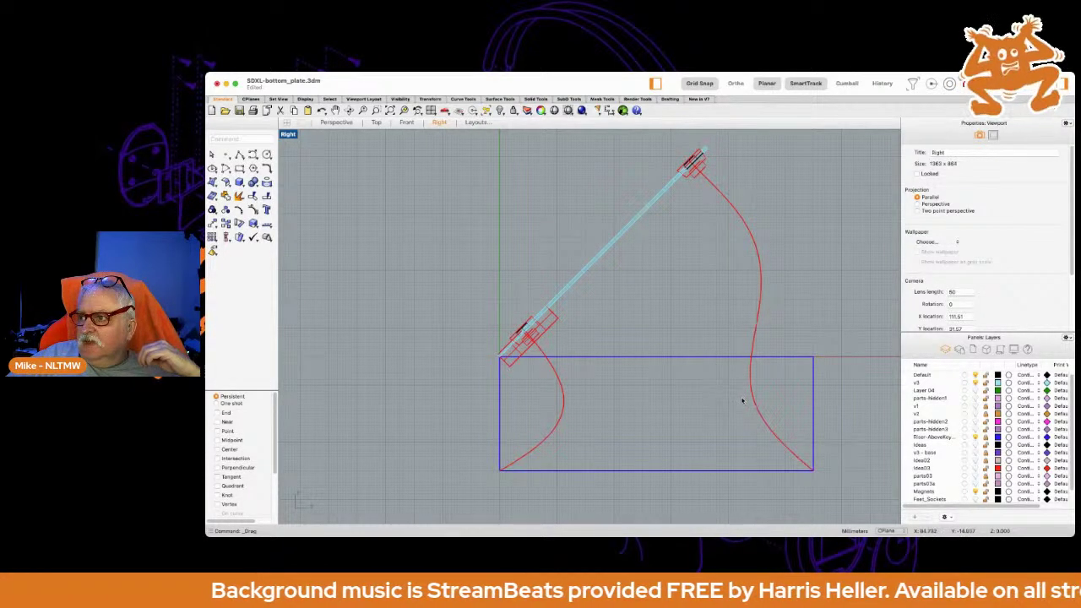
{"action": "scroll", "coordinate": [738, 398], "scroll_direction": "up", "scroll_amount": 2}
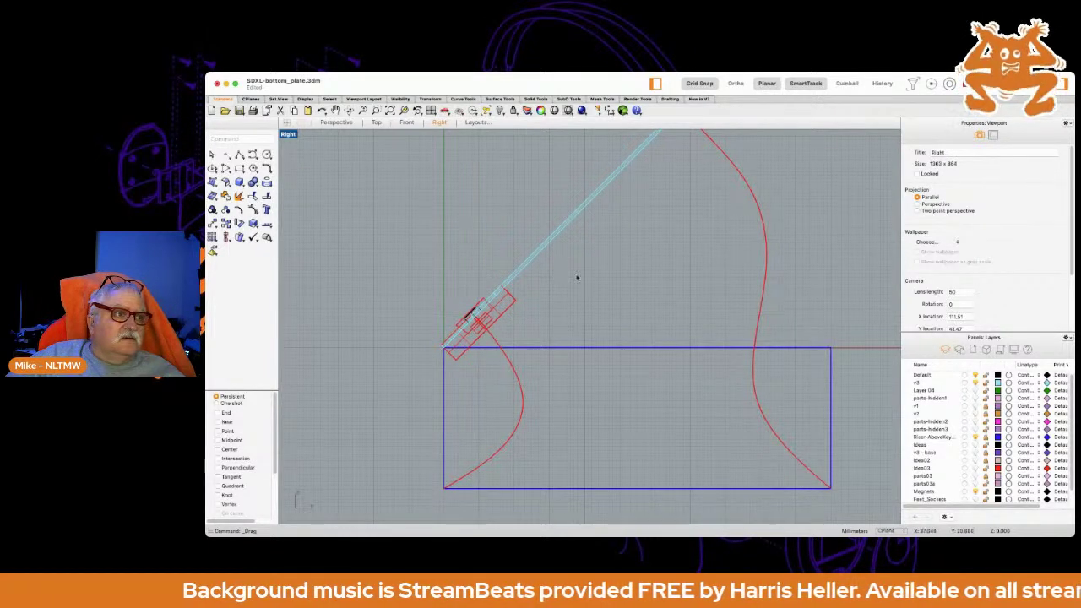
{"action": "scroll", "coordinate": [550, 289], "scroll_direction": "left", "scroll_amount": 5}
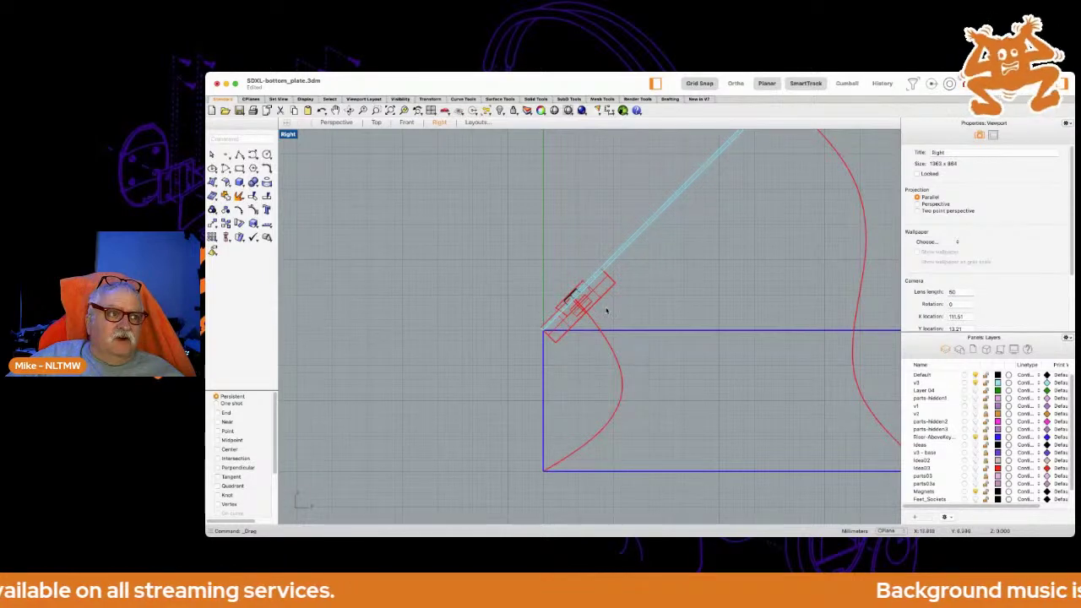
{"action": "scroll", "coordinate": [610, 309], "scroll_direction": "left", "scroll_amount": 1}
{"action": "scroll", "coordinate": [611, 309], "scroll_direction": "left", "scroll_amount": 3}
{"action": "scroll", "coordinate": [611, 309], "scroll_direction": "down", "scroll_amount": 2}
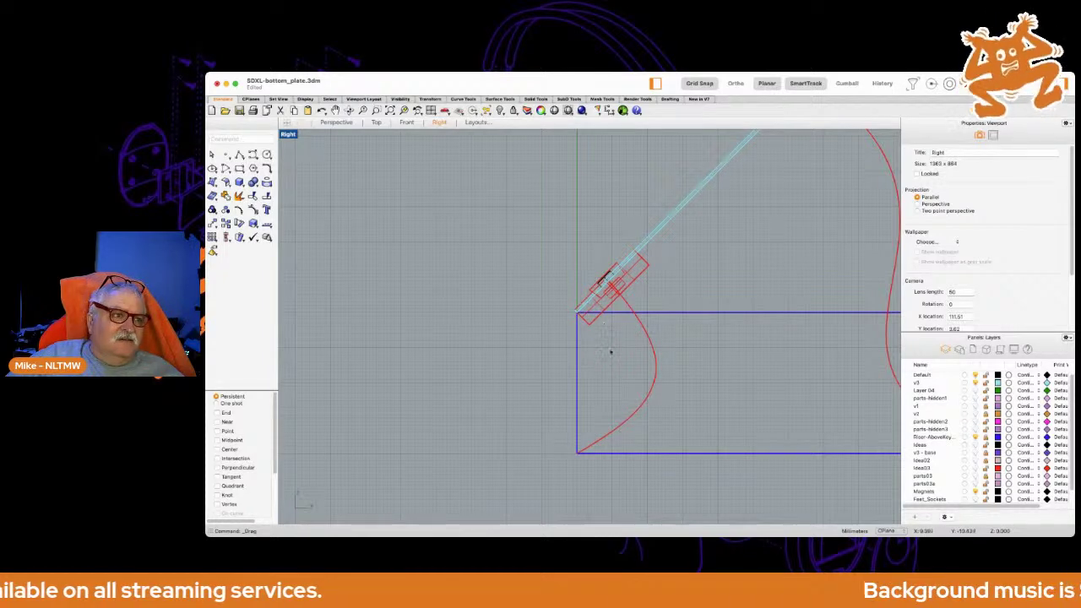
{"action": "scroll", "coordinate": [608, 355], "scroll_direction": "down", "scroll_amount": 2}
{"action": "right_click_drag", "start_coordinate": [686, 164], "coordinate": [596, 219]}
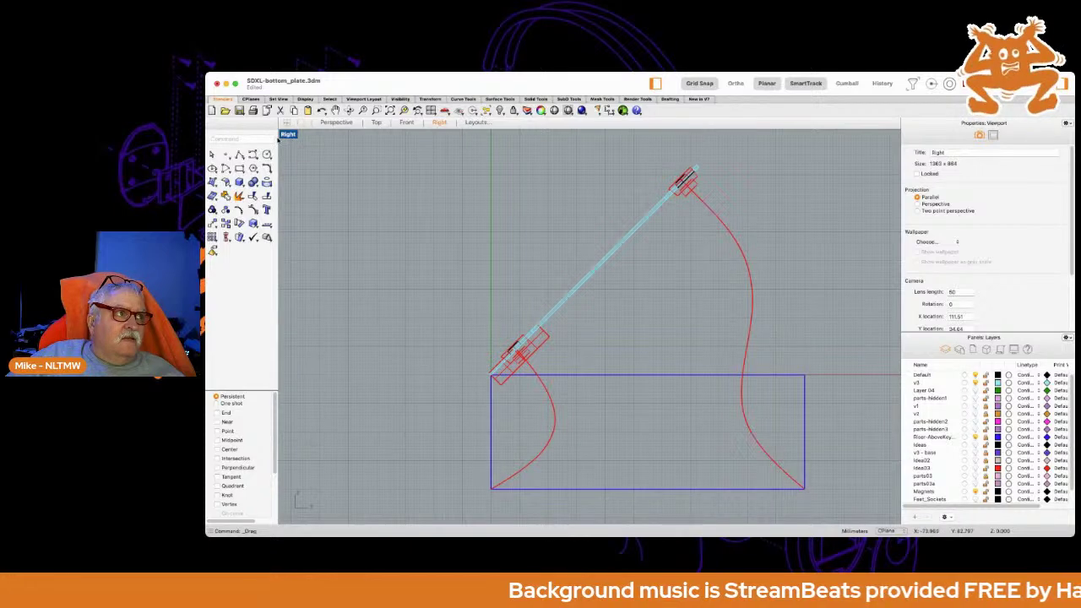
Create a layer named Legs, colour it green and make it the current layer.
{"action": "double_click", "coordinate": [288, 134]}
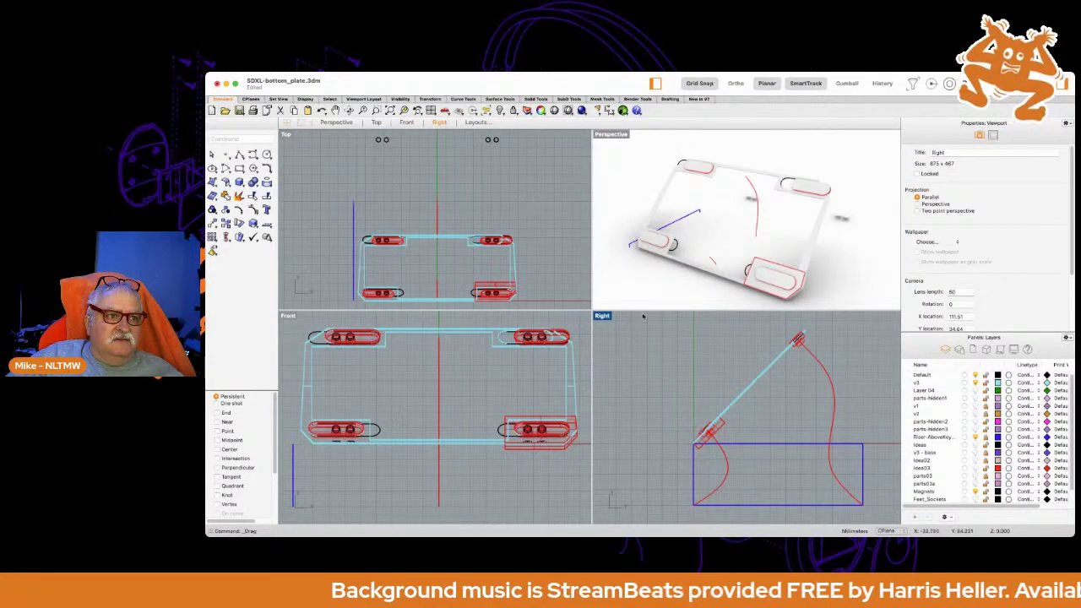
{"action": "scroll", "coordinate": [489, 237], "scroll_direction": "up", "scroll_amount": 7}
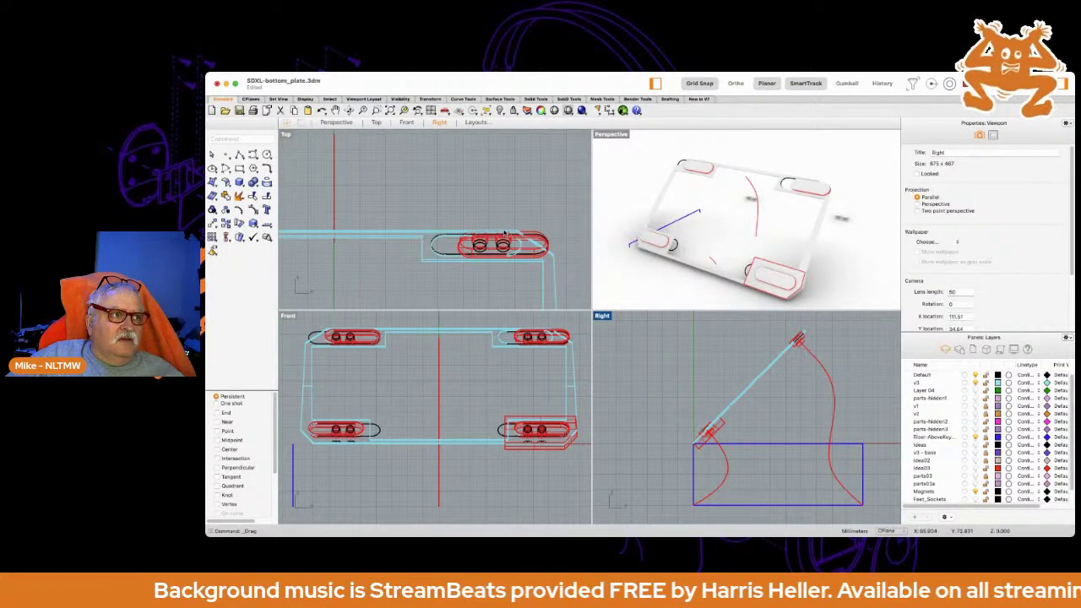
{"action": "scroll", "coordinate": [506, 264], "scroll_direction": "down", "scroll_amount": 9}
{"action": "right_click_drag", "start_coordinate": [504, 299], "coordinate": [487, 240]}
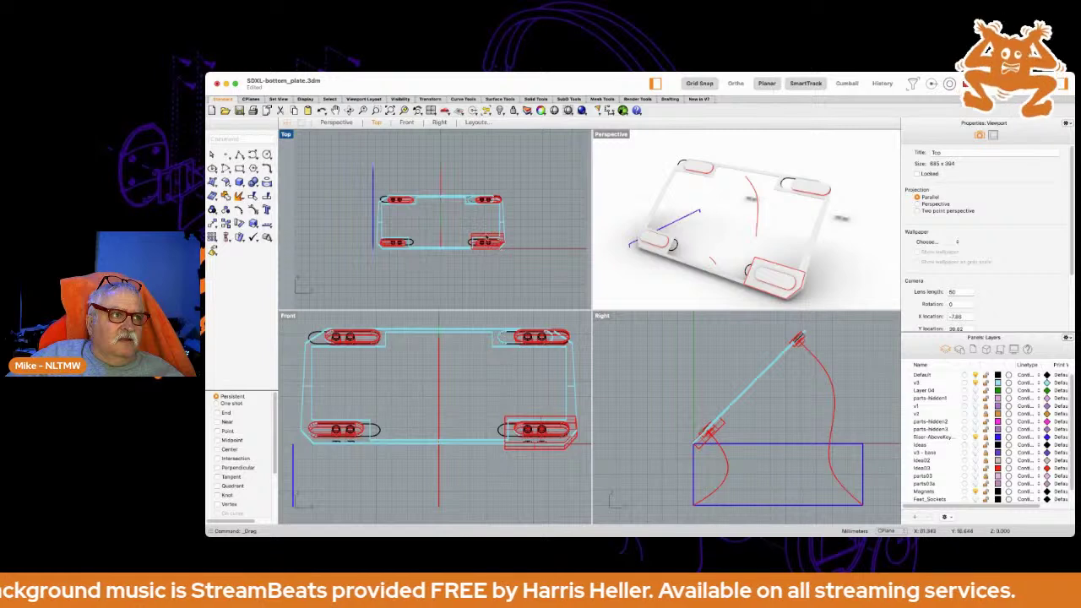
{"action": "scroll", "coordinate": [488, 222], "scroll_direction": "up", "scroll_amount": 6}
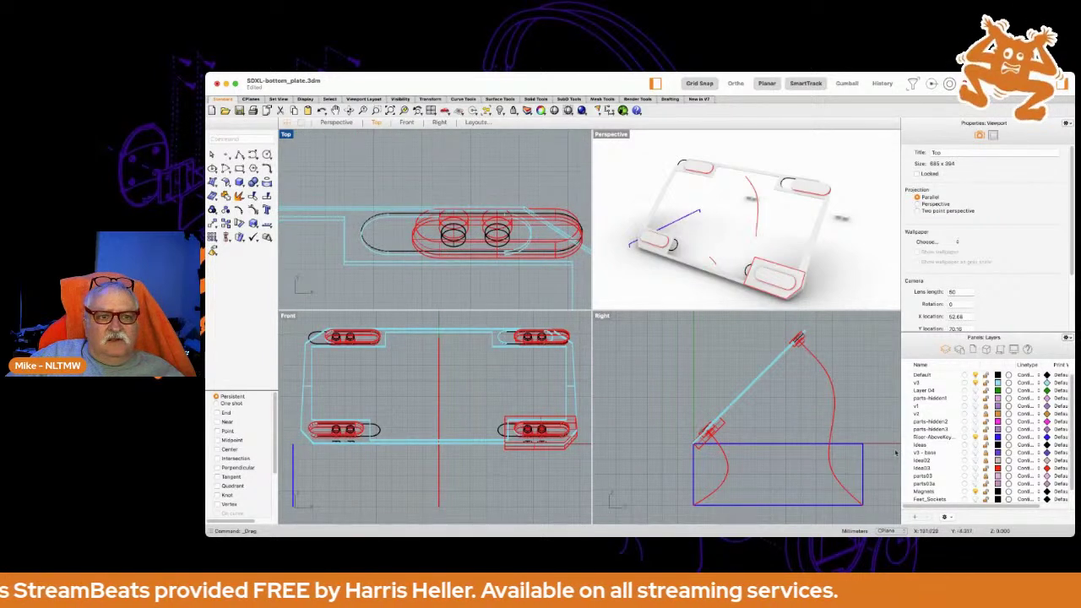
{"action": "scroll", "coordinate": [942, 477], "scroll_direction": "down", "scroll_amount": 2}
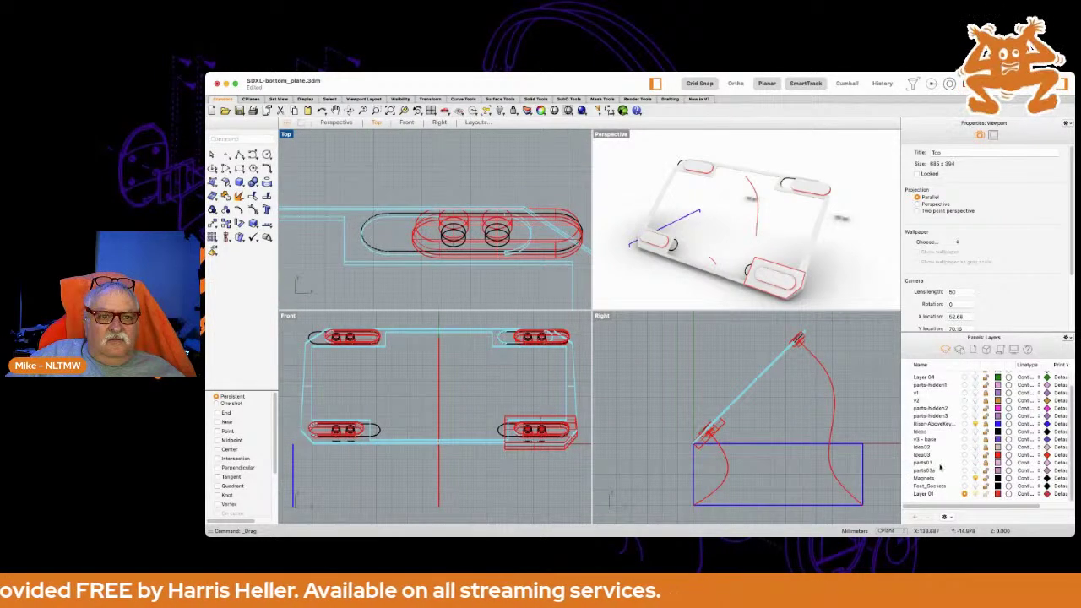
{"action": "left_click", "coordinate": [913, 517]}
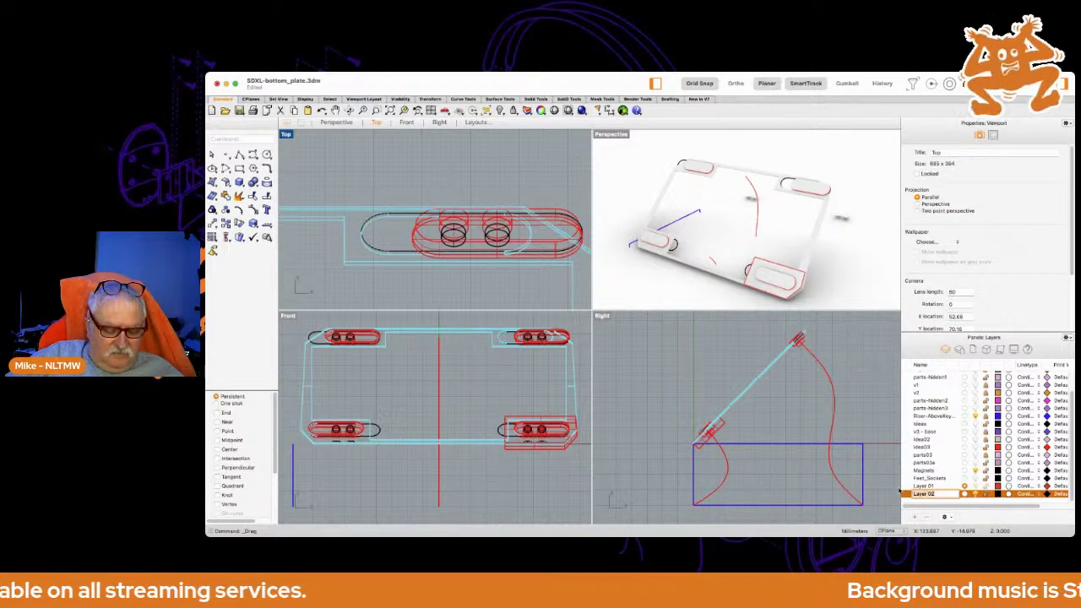
{"action": "type", "text": "Laye"}
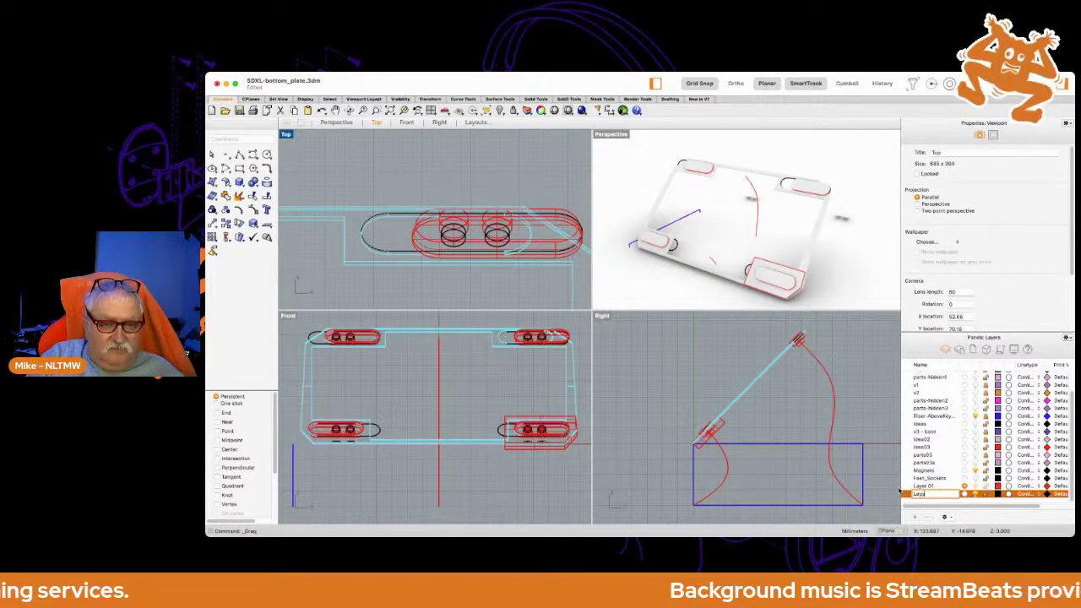
{"action": "key", "text": "Return"}
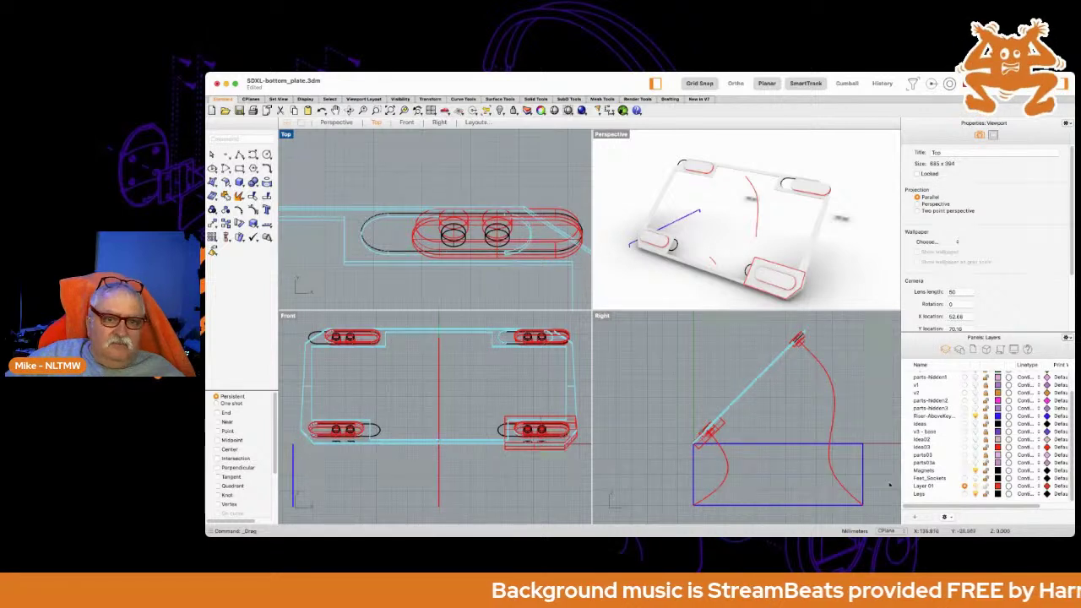
{"action": "left_click", "coordinate": [965, 494]}
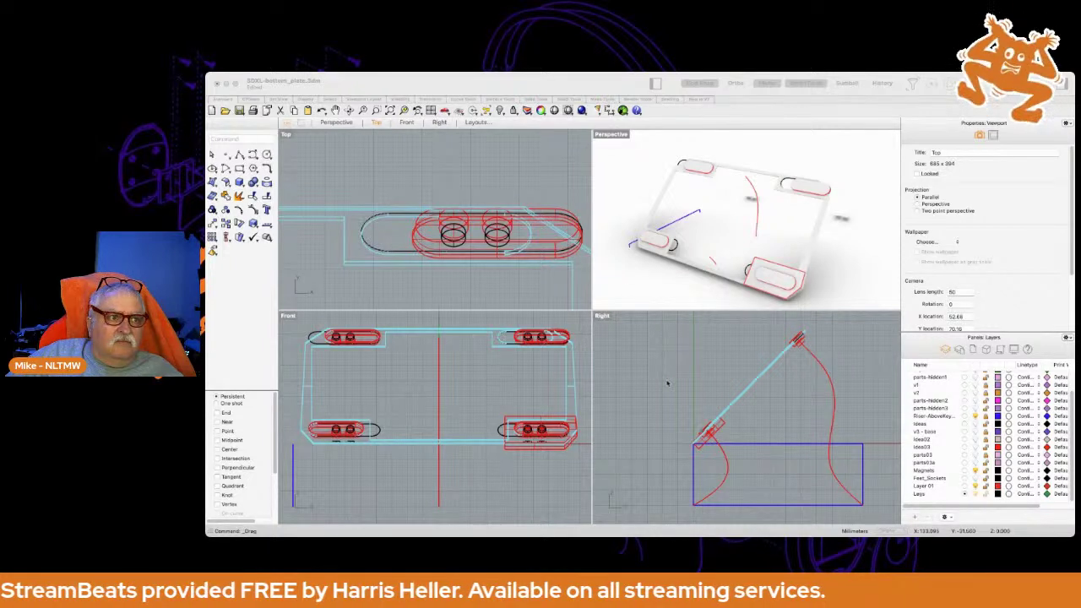
Draw an ellipse about 50 by 20 mm around the plate's rear-right slot insert in the Top view, long axis along the slot.
{"action": "left_click", "coordinate": [472, 272]}
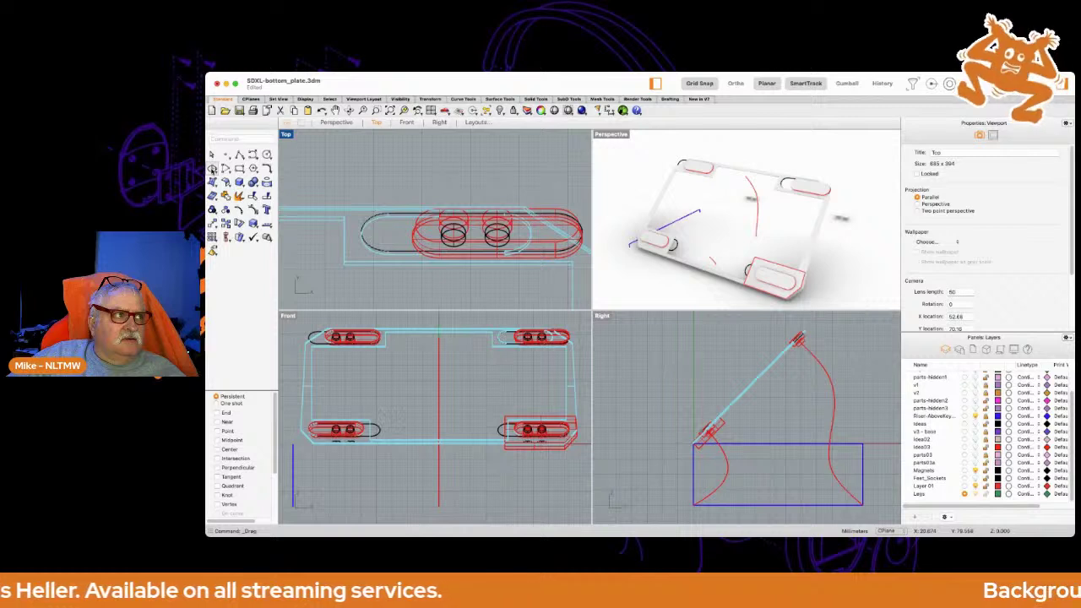
{"action": "left_click", "coordinate": [212, 168]}
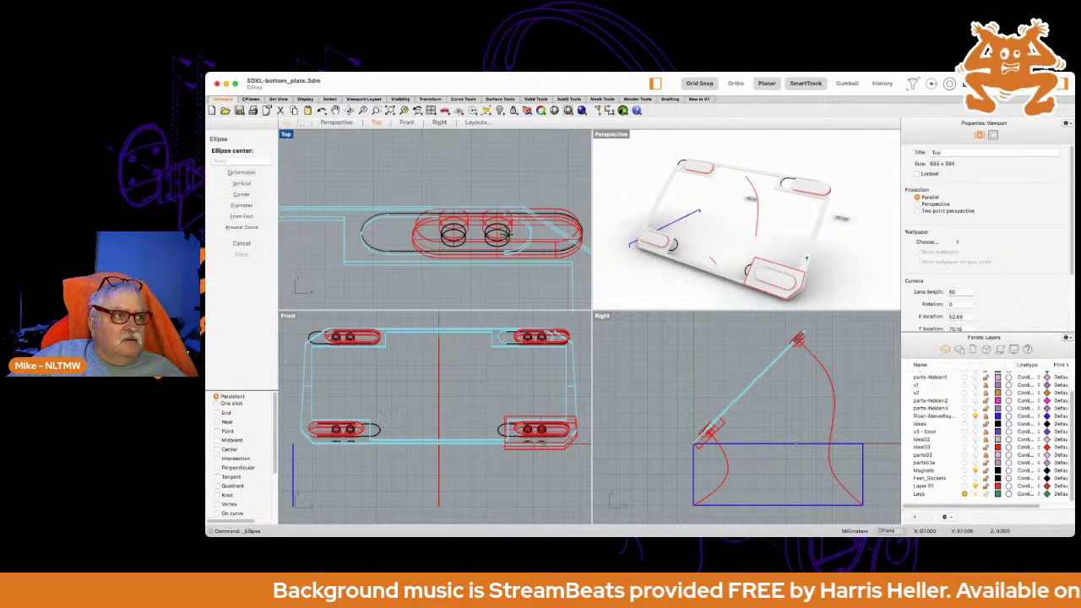
{"action": "left_click", "coordinate": [507, 234]}
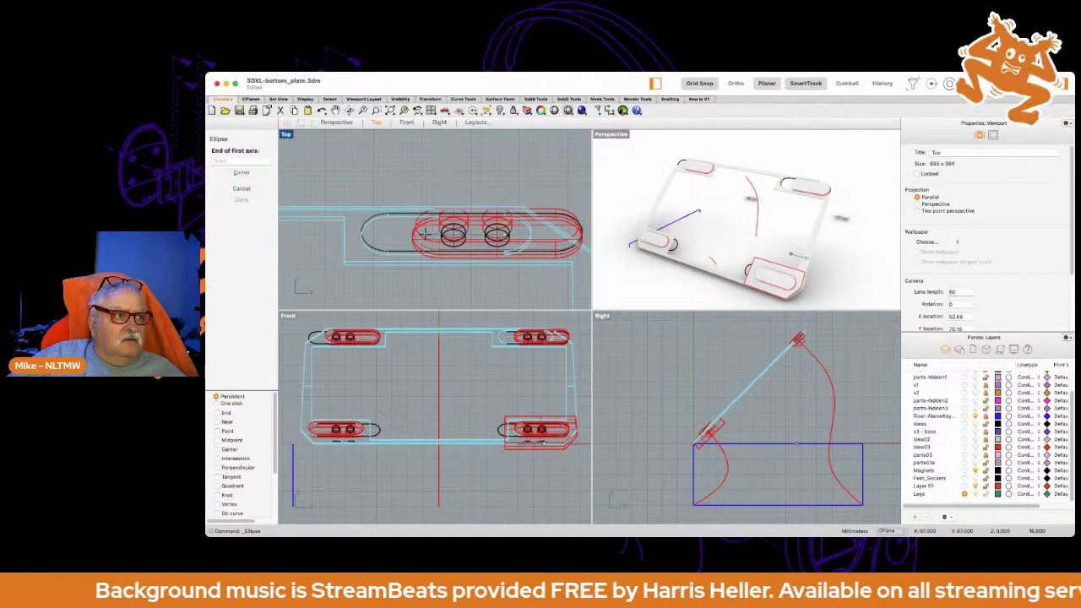
{"action": "left_click", "coordinate": [385, 235]}
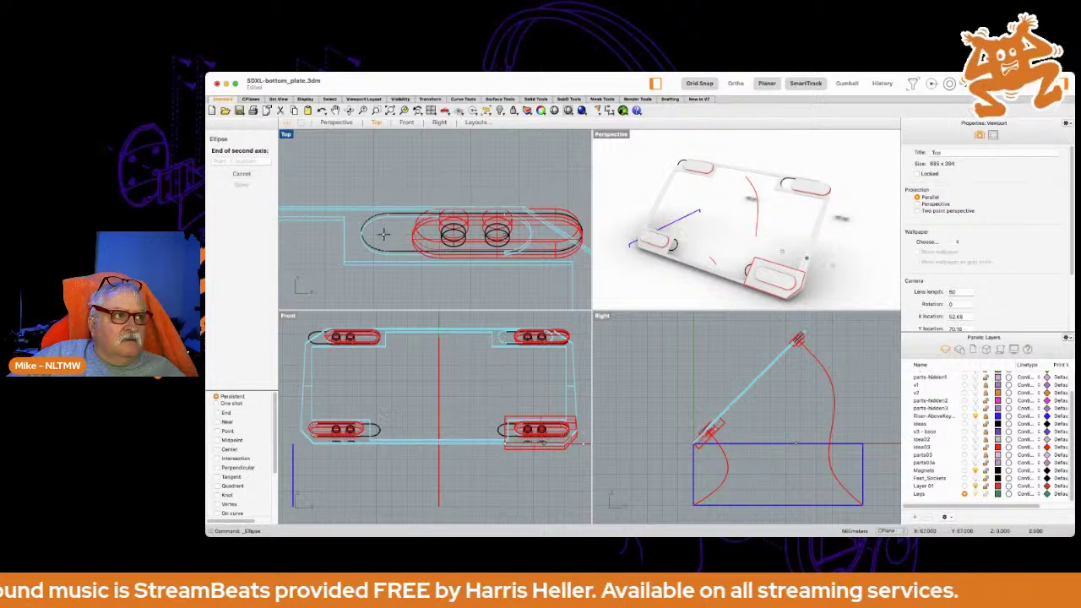
{"action": "left_click", "coordinate": [476, 183]}
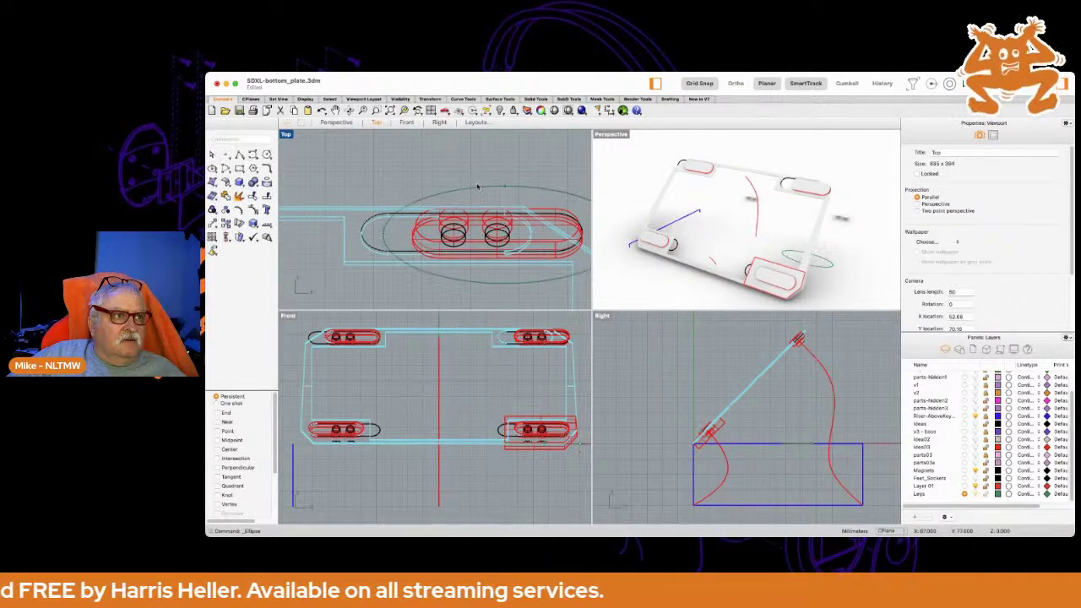
{"action": "scroll", "coordinate": [432, 174], "scroll_direction": "right", "scroll_amount": 3}
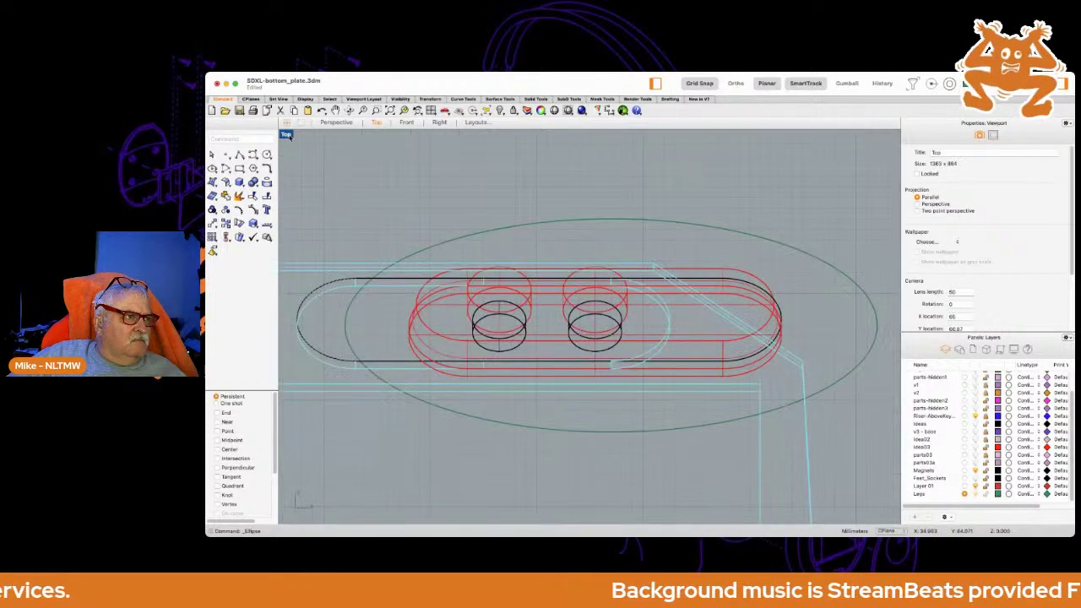
{"action": "key", "text": "ctrl+m"}
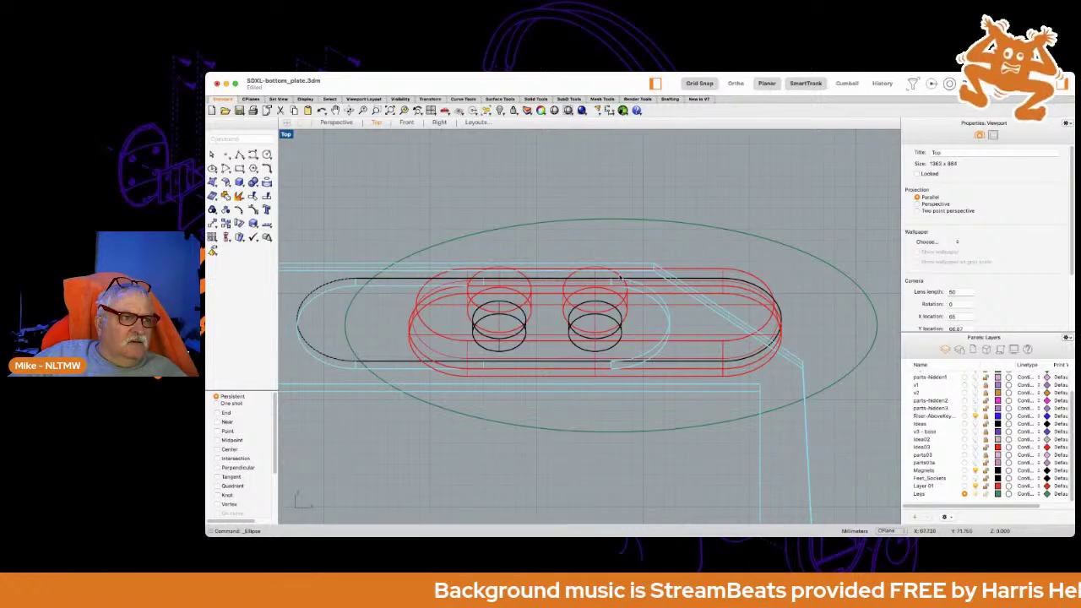
Move the green ellipse by its centre onto the centre of the rear-right insert's right magnet circle in the Top view.
{"action": "left_click", "coordinate": [660, 290]}
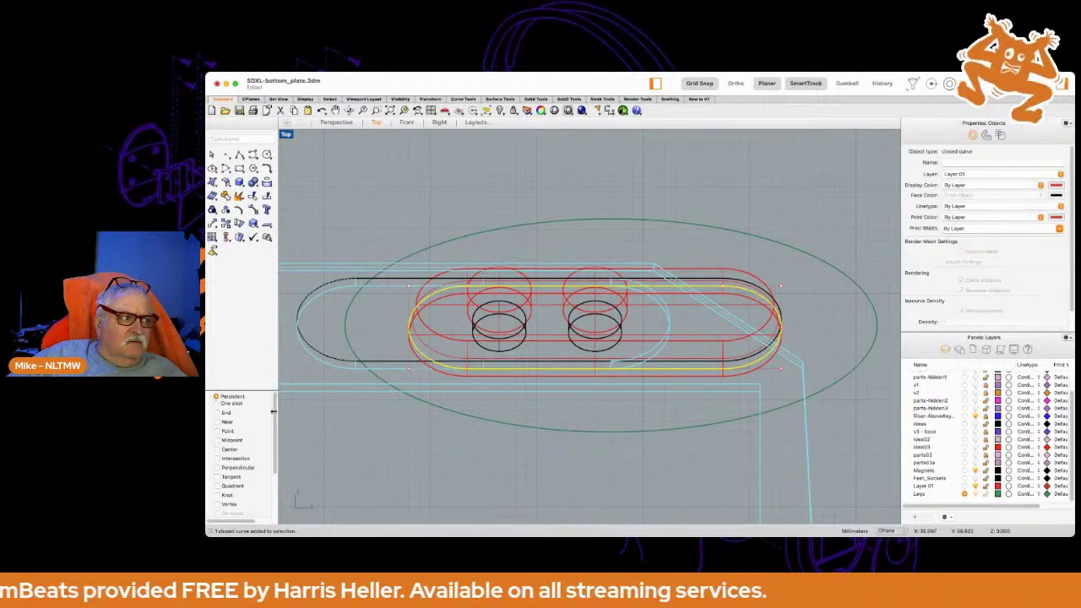
{"action": "left_click", "coordinate": [218, 440]}
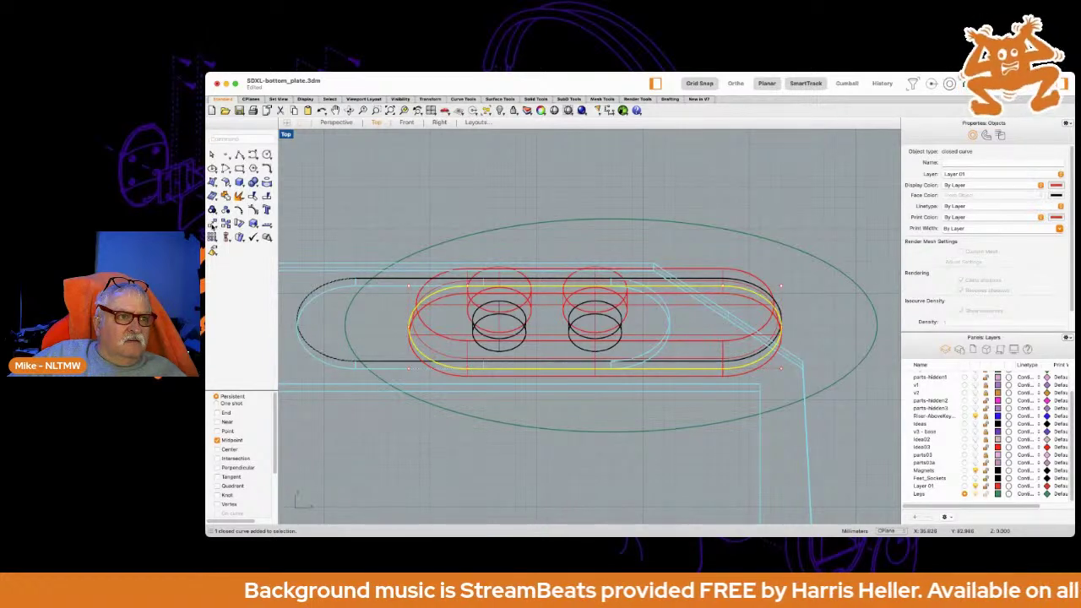
{"action": "left_click", "coordinate": [580, 224]}
{"action": "left_click", "coordinate": [591, 222]}
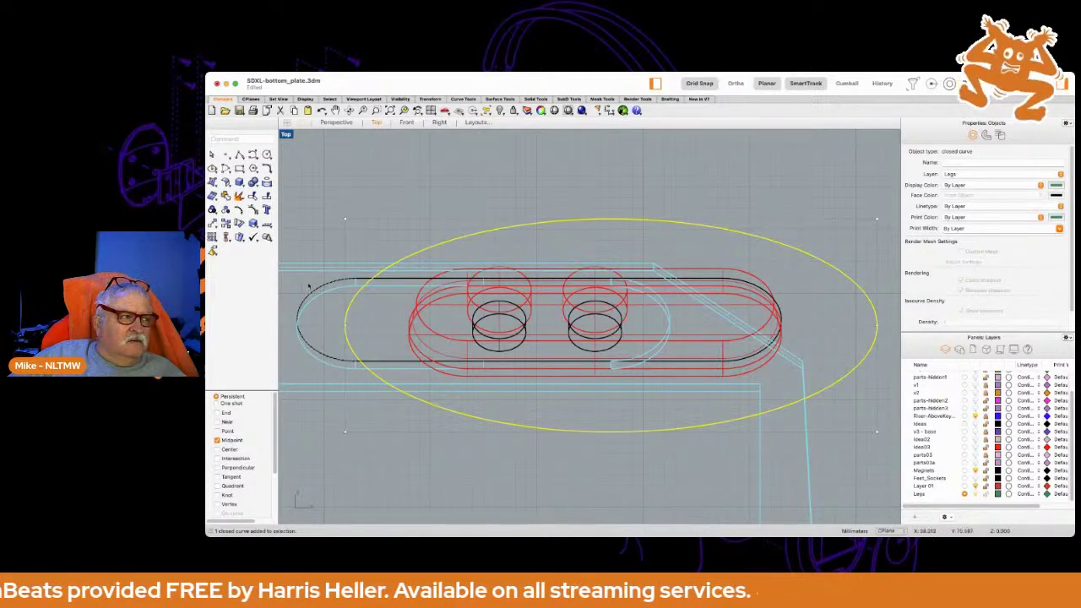
{"action": "left_click", "coordinate": [217, 449]}
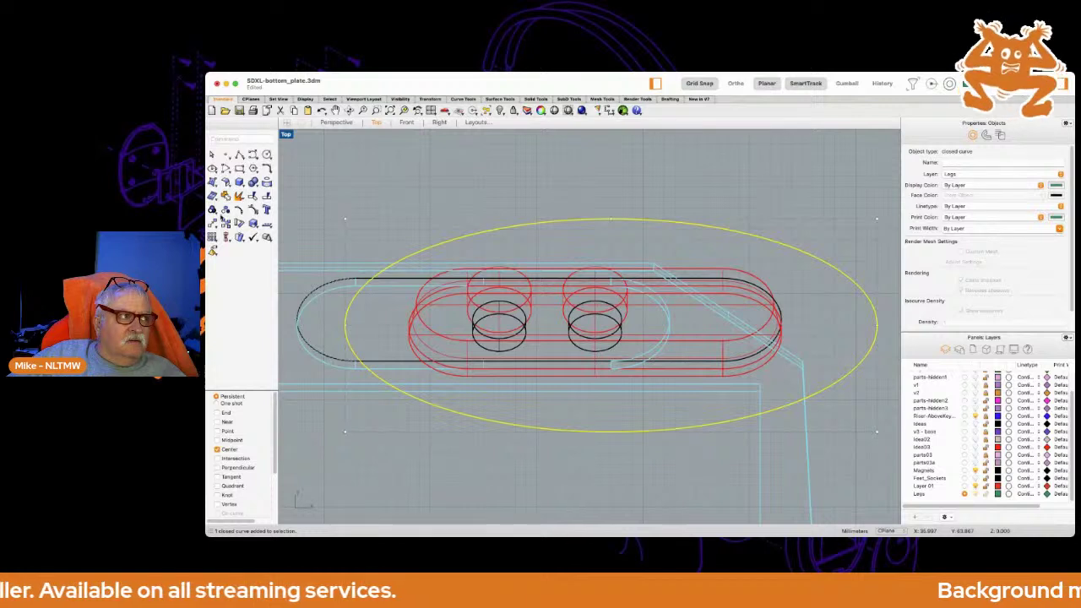
{"action": "left_click", "coordinate": [215, 227]}
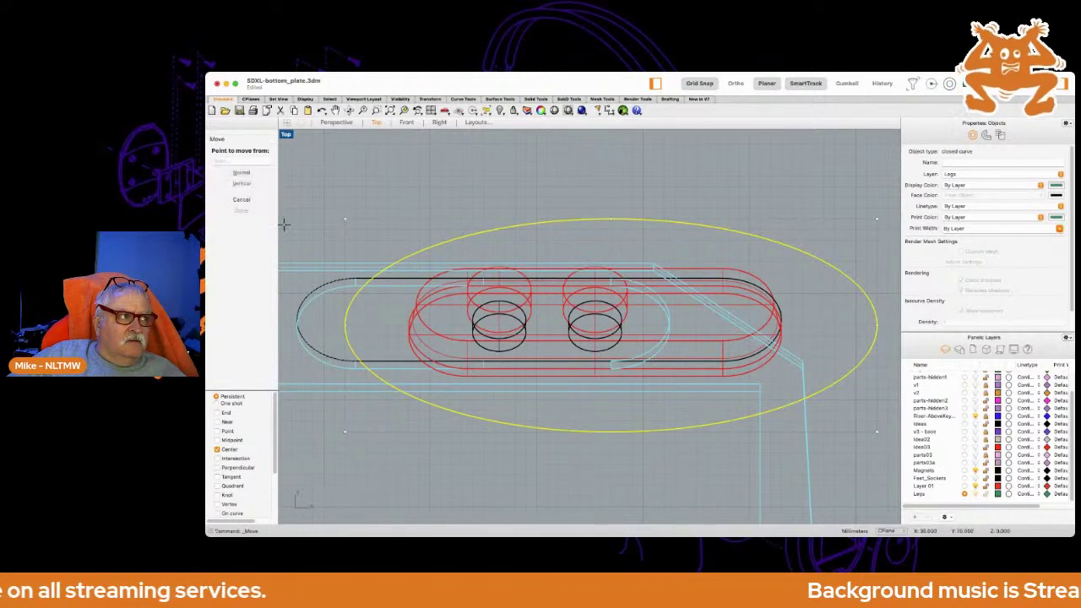
{"action": "left_click", "coordinate": [581, 223]}
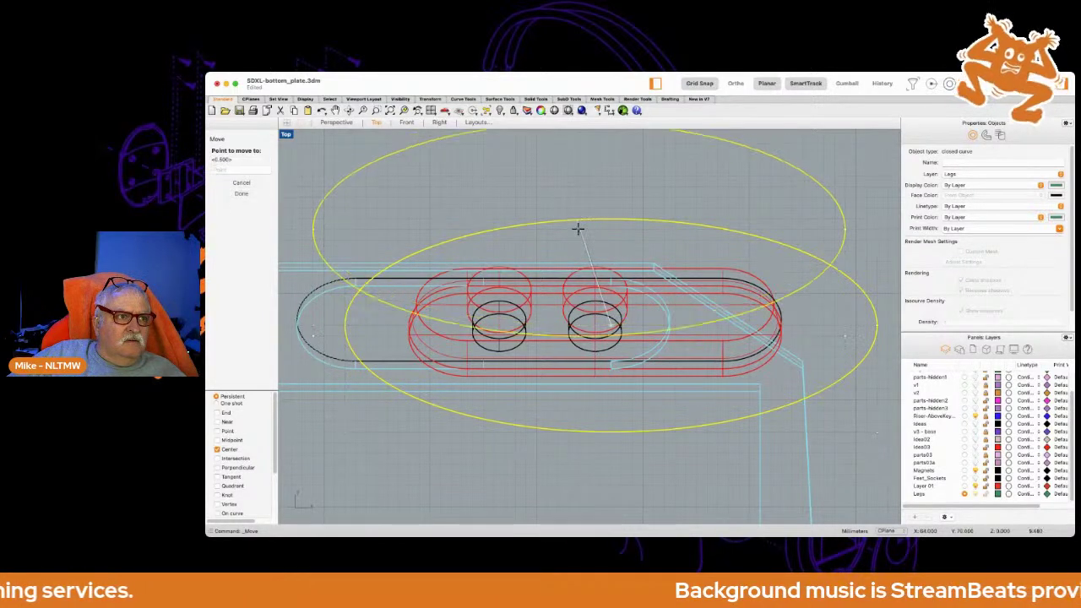
{"action": "left_click", "coordinate": [588, 317]}
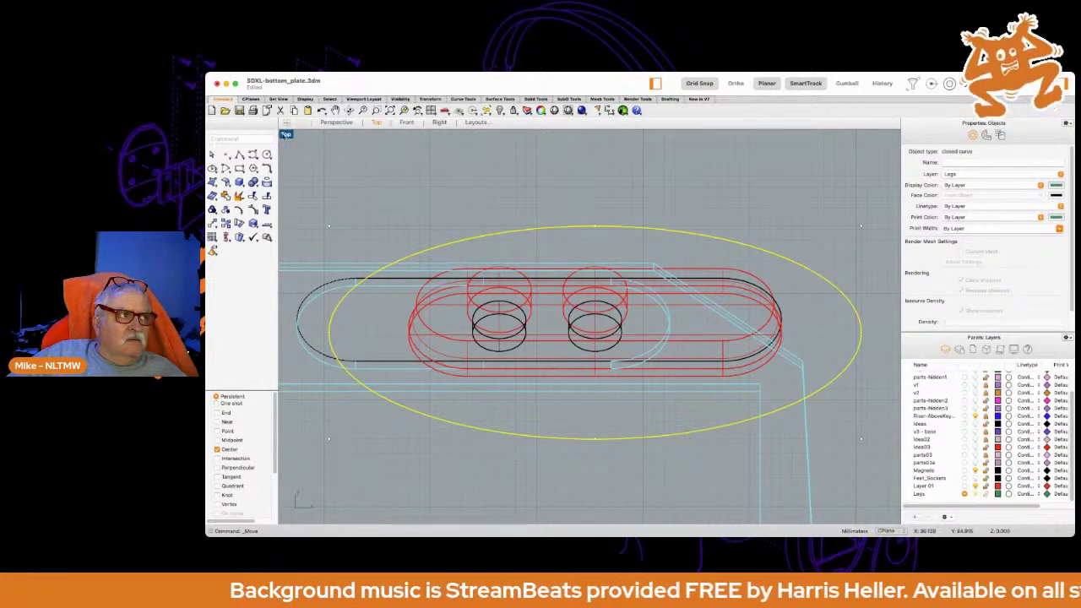
Rotate the ellipse 45 degrees about its centre in the Right view to make it parallel to the tilted plate.
{"action": "double_click", "coordinate": [286, 135]}
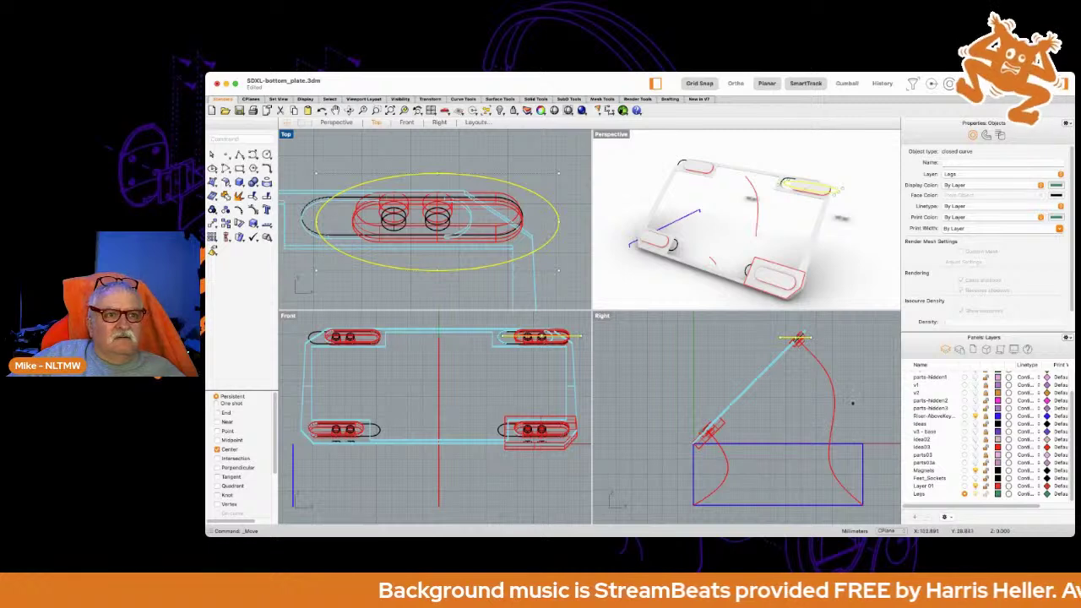
{"action": "scroll", "coordinate": [793, 331], "scroll_direction": "up", "scroll_amount": 3}
{"action": "scroll", "coordinate": [777, 346], "scroll_direction": "up", "scroll_amount": 5}
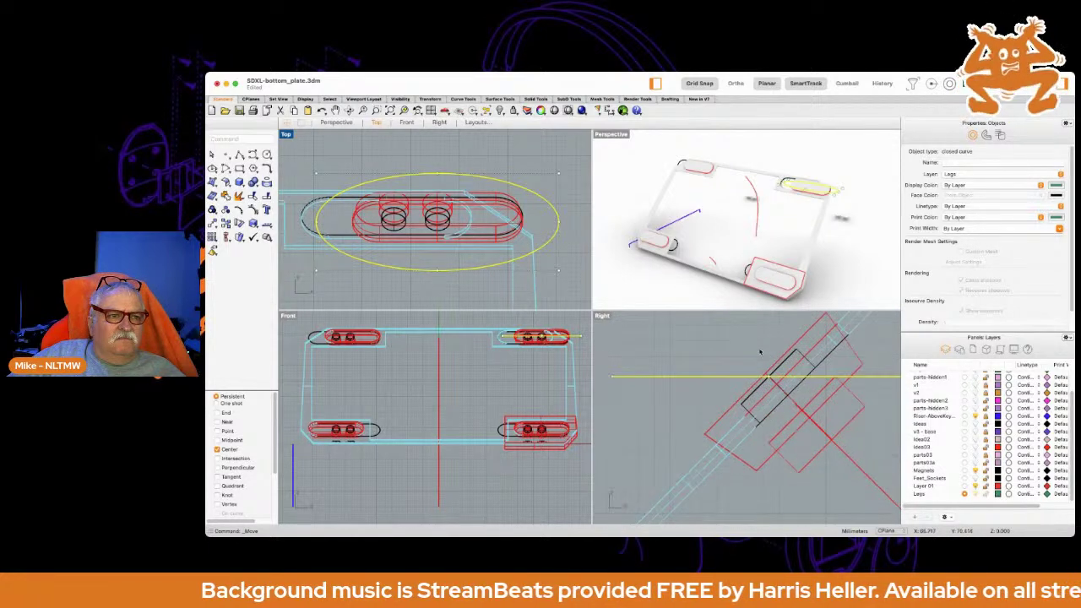
{"action": "scroll", "coordinate": [733, 361], "scroll_direction": "right", "scroll_amount": 2}
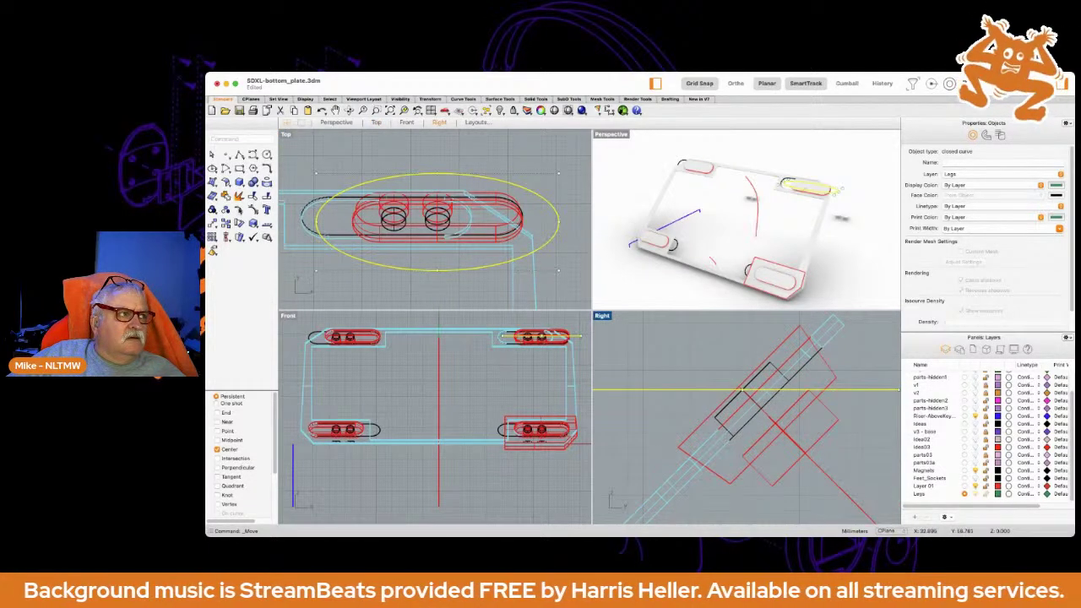
{"action": "left_click", "coordinate": [240, 221]}
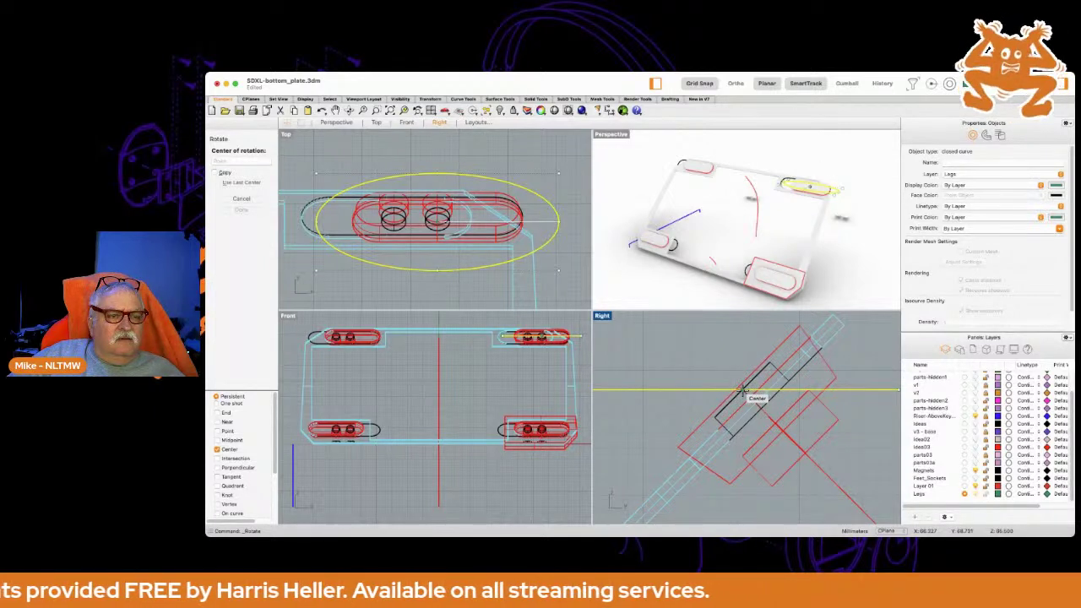
{"action": "left_click", "coordinate": [217, 449]}
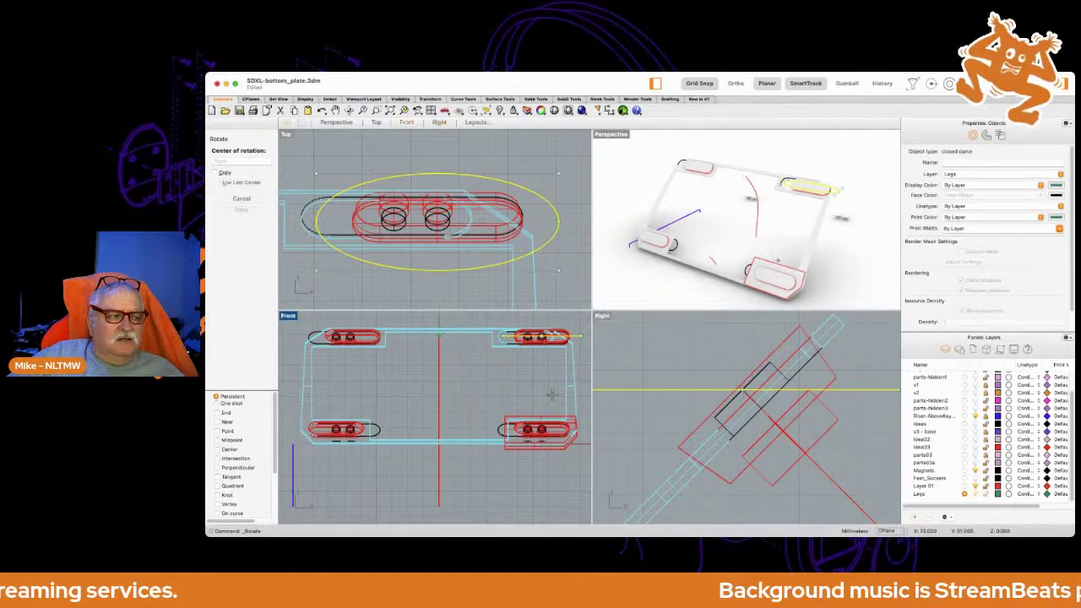
{"action": "left_click", "coordinate": [217, 450]}
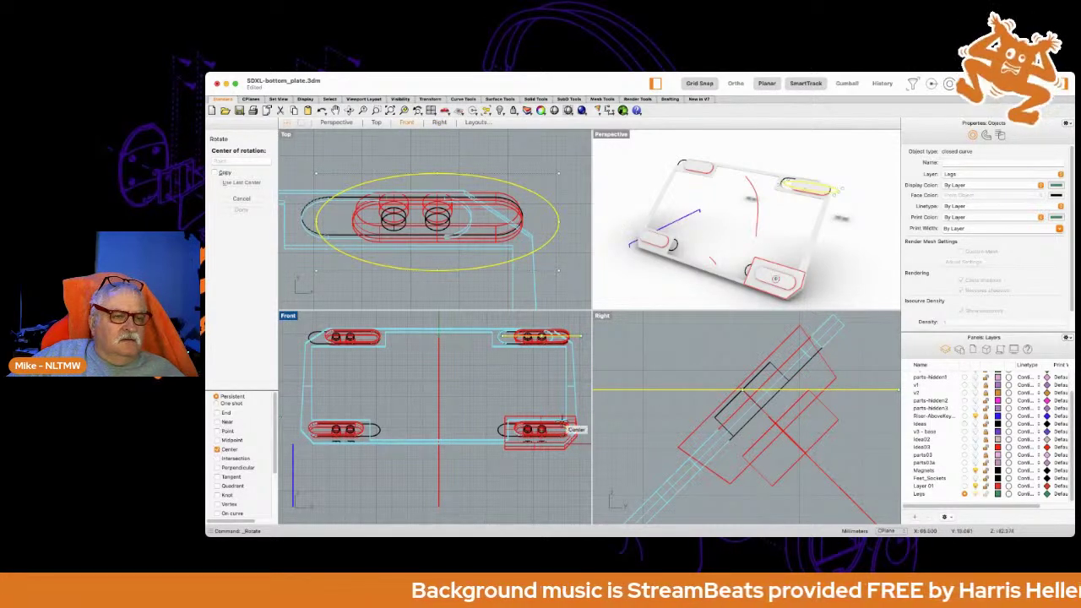
{"action": "left_click", "coordinate": [741, 391]}
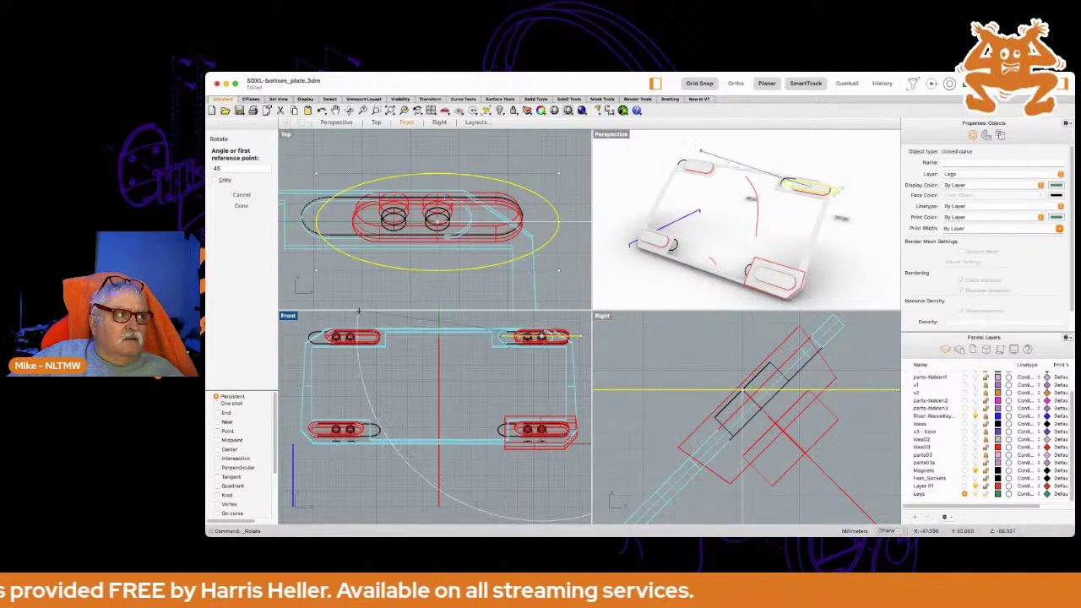
{"action": "left_click", "coordinate": [238, 173]}
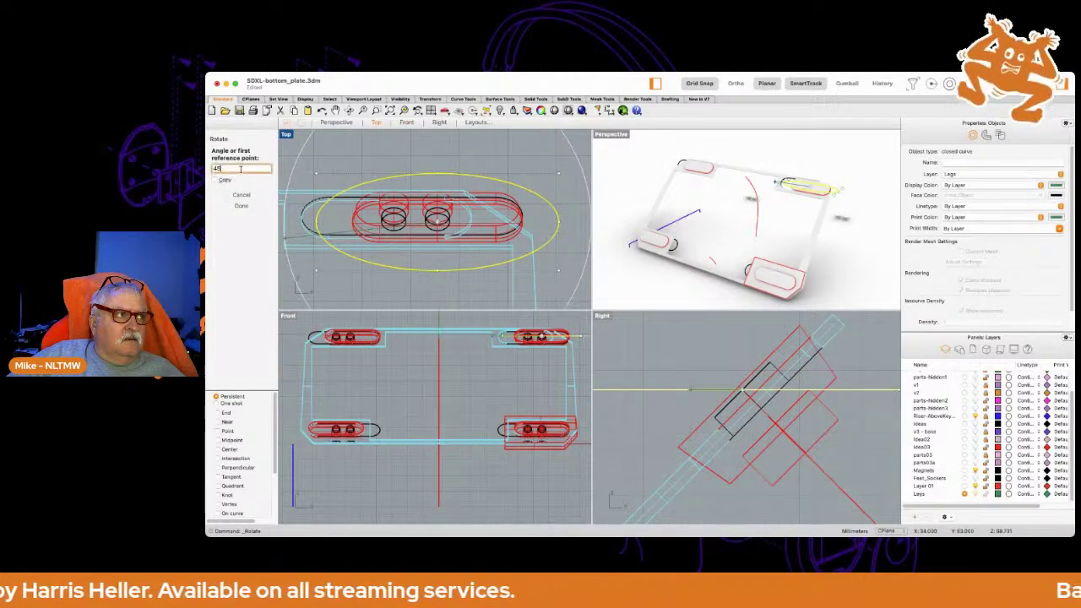
{"action": "key", "text": "Escape"}
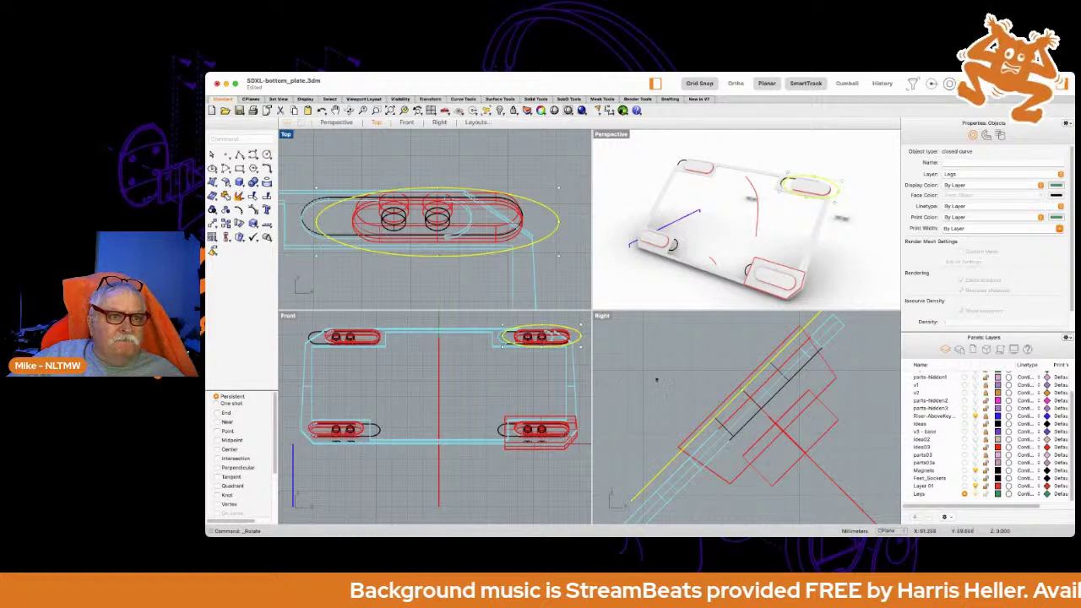
Move the rear curve's upper end control point outward through the plate to the tilted ellipse in the Right view.
{"action": "left_click", "coordinate": [817, 471]}
{"action": "scroll", "coordinate": [769, 420], "scroll_direction": "up", "scroll_amount": 3}
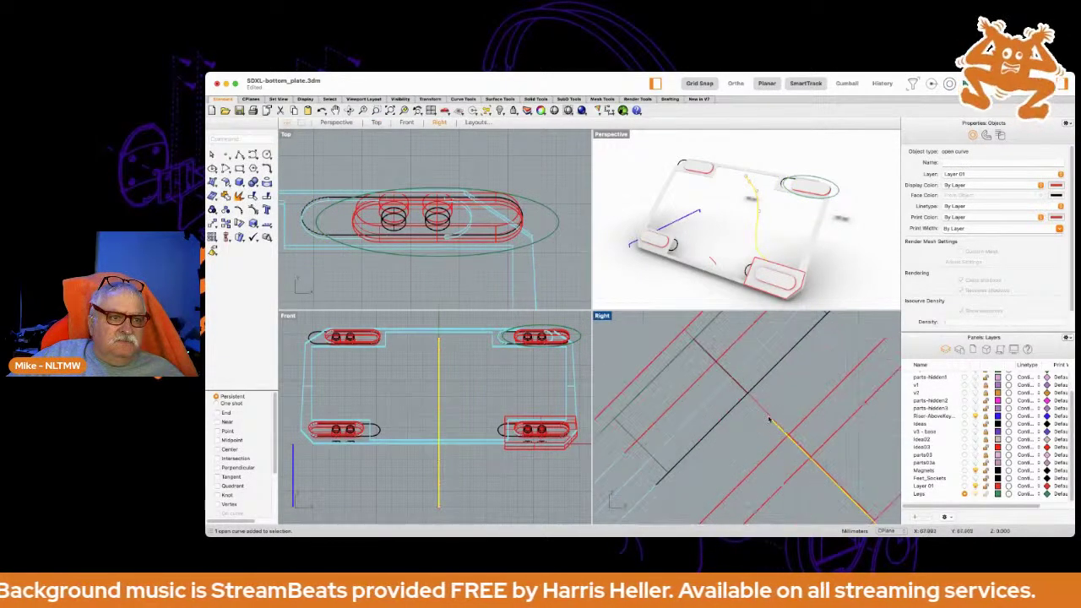
{"action": "left_click_drag", "start_coordinate": [770, 420], "coordinate": [699, 343]}
{"action": "scroll", "coordinate": [724, 363], "scroll_direction": "down", "scroll_amount": 2}
{"action": "scroll", "coordinate": [726, 363], "scroll_direction": "down", "scroll_amount": 3}
{"action": "right_click_drag", "start_coordinate": [736, 368], "coordinate": [754, 384]}
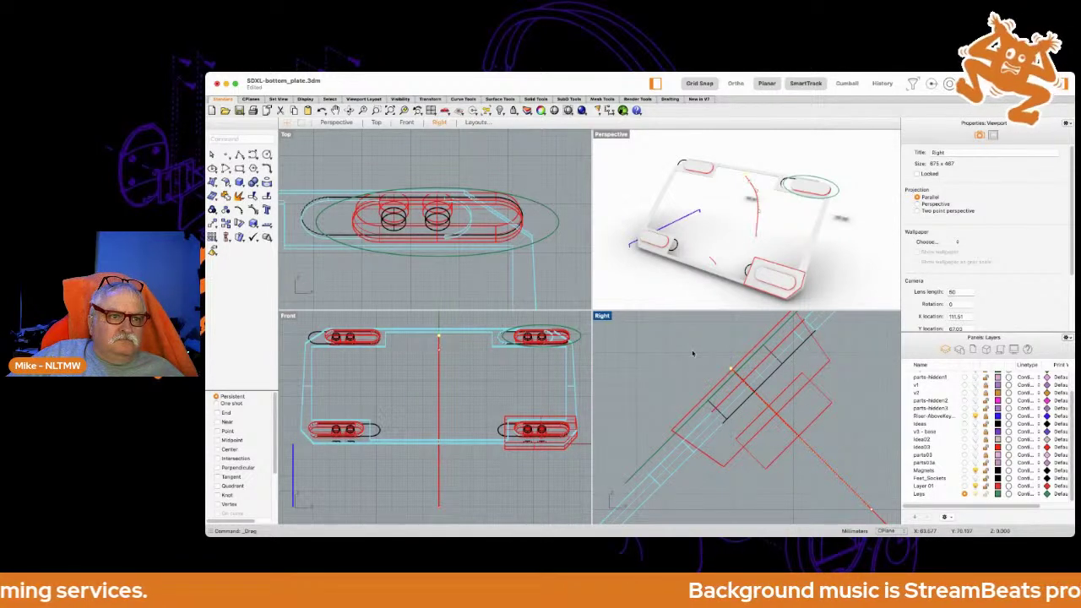
Move the rear curve's lower end control point diagonally beyond the blue rectangle's lower rear corner, extending the curve past it.
{"action": "scroll", "coordinate": [802, 440], "scroll_direction": "down", "scroll_amount": 15}
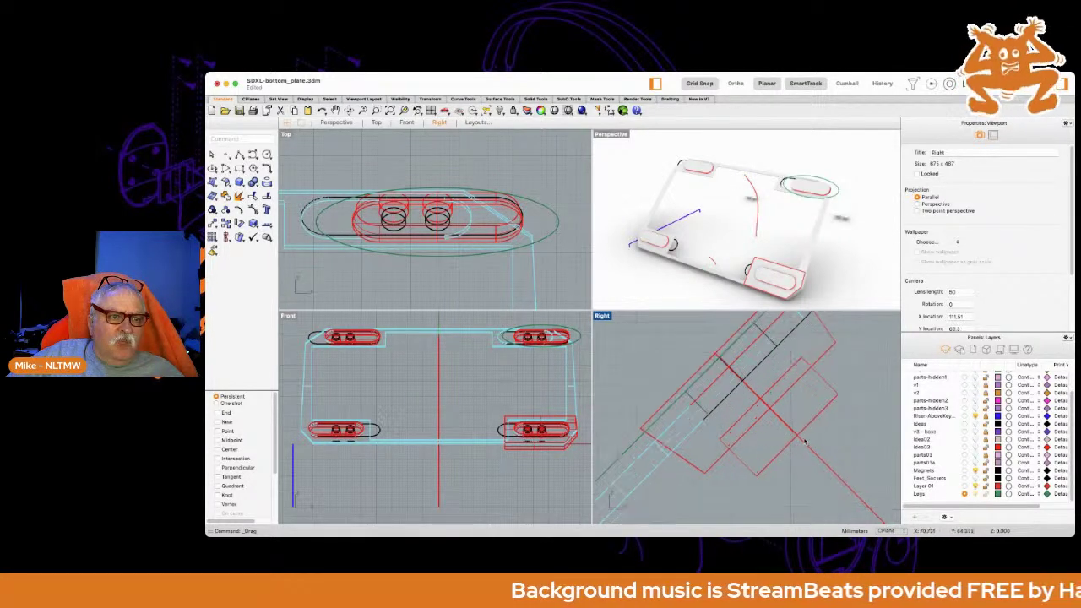
{"action": "right_click_drag", "start_coordinate": [821, 464], "coordinate": [744, 358]}
{"action": "scroll", "coordinate": [791, 476], "scroll_direction": "down", "scroll_amount": 3}
{"action": "right_click_drag", "start_coordinate": [791, 476], "coordinate": [726, 336]}
{"action": "right_click_drag", "start_coordinate": [761, 420], "coordinate": [725, 384]}
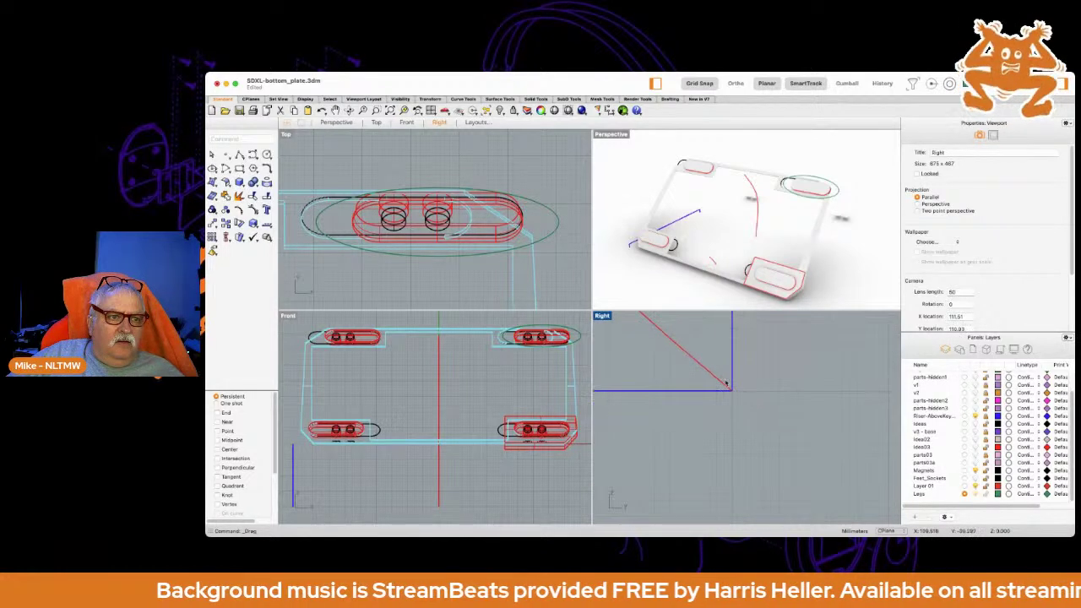
{"action": "left_click", "coordinate": [730, 389]}
{"action": "left_click_drag", "start_coordinate": [732, 392], "coordinate": [896, 530]}
{"action": "scroll", "coordinate": [764, 367], "scroll_direction": "down", "scroll_amount": 8}
{"action": "scroll", "coordinate": [765, 366], "scroll_direction": "up", "scroll_amount": 10}
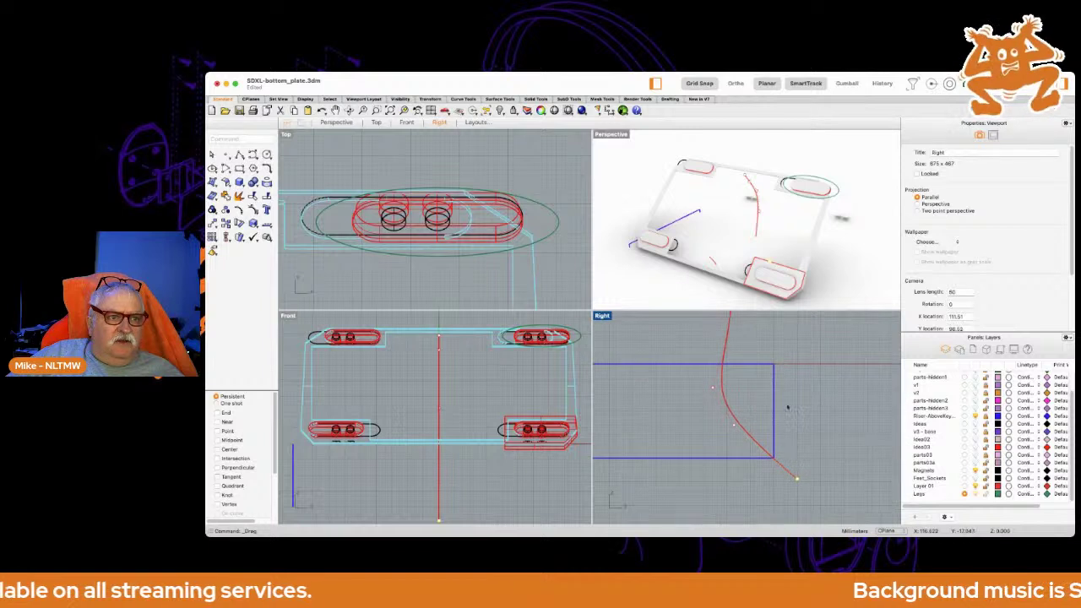
{"action": "scroll", "coordinate": [768, 366], "scroll_direction": "up", "scroll_amount": 6}
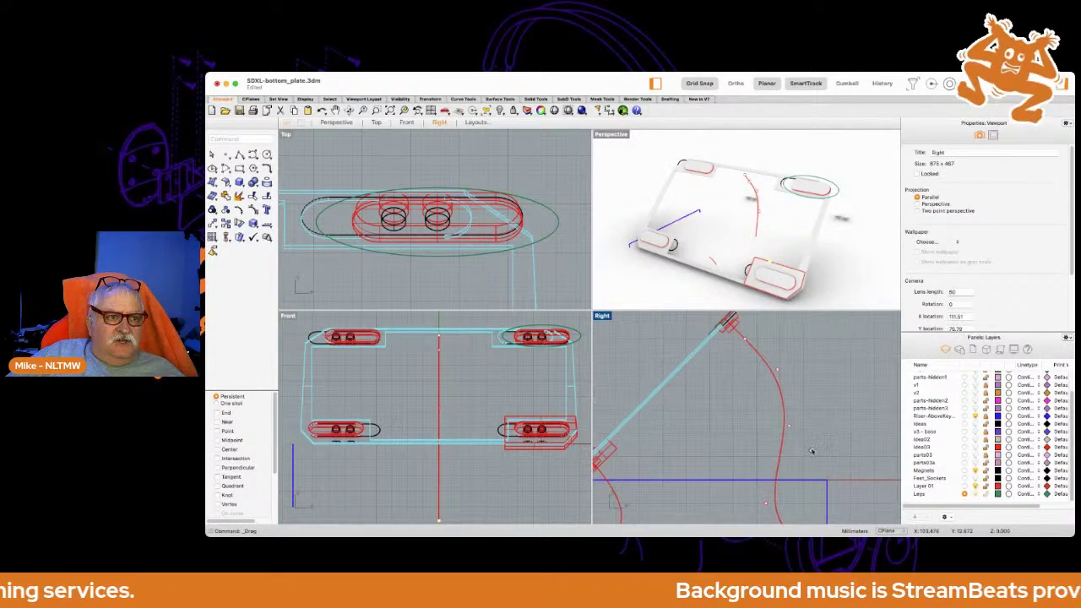
{"action": "scroll", "coordinate": [789, 435], "scroll_direction": "down", "scroll_amount": 4}
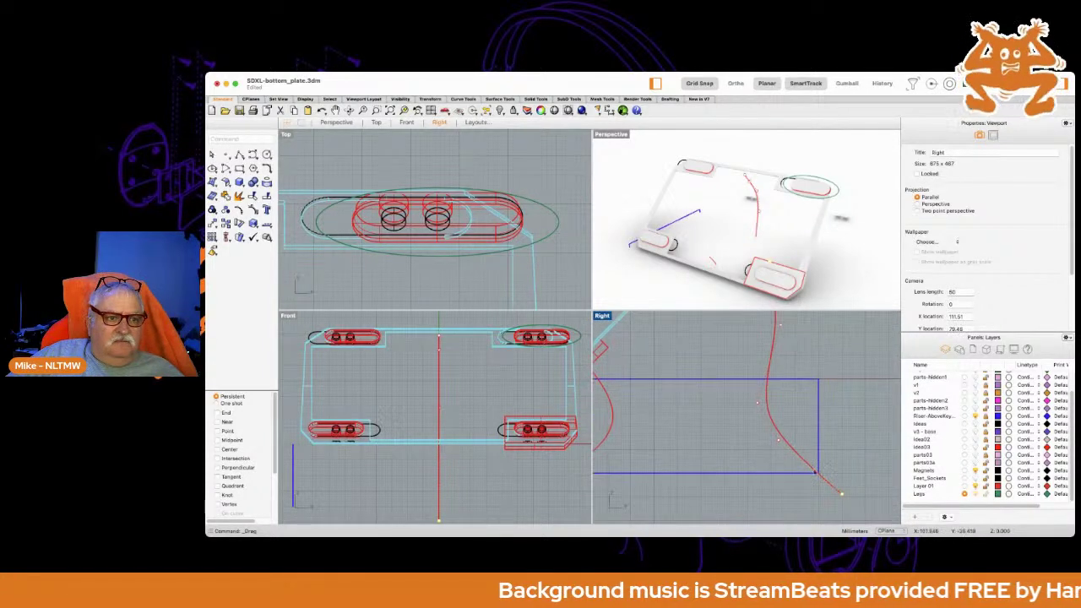
{"action": "scroll", "coordinate": [778, 360], "scroll_direction": "up", "scroll_amount": 5}
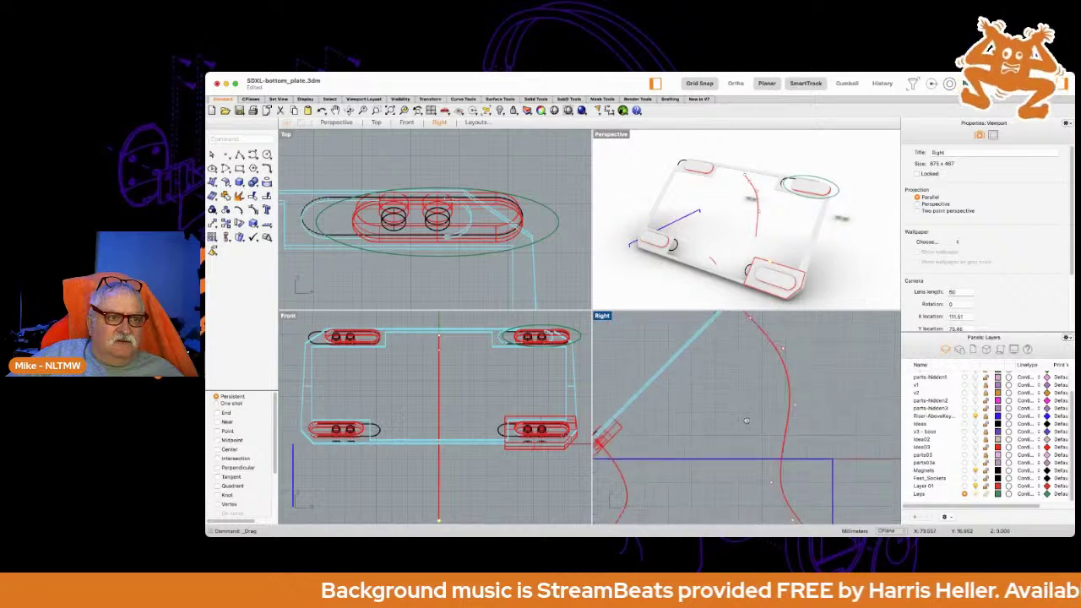
{"action": "right_click_drag", "start_coordinate": [755, 423], "coordinate": [755, 425]}
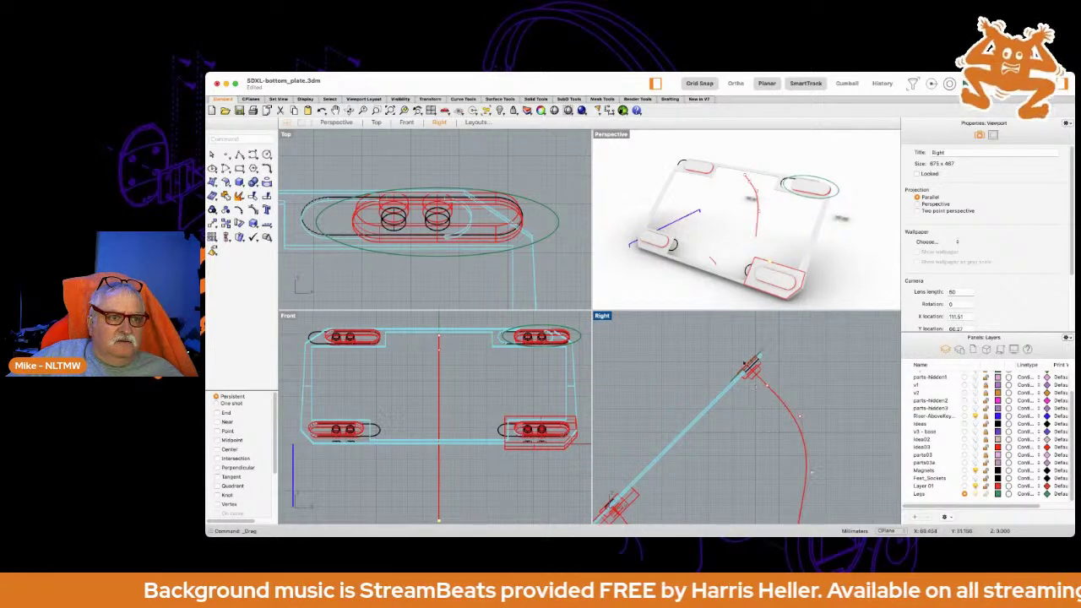
Move the rear curve sideways in the Top view from the plate's centreline to the rear-right insert.
{"action": "scroll", "coordinate": [737, 357], "scroll_direction": "up", "scroll_amount": 5}
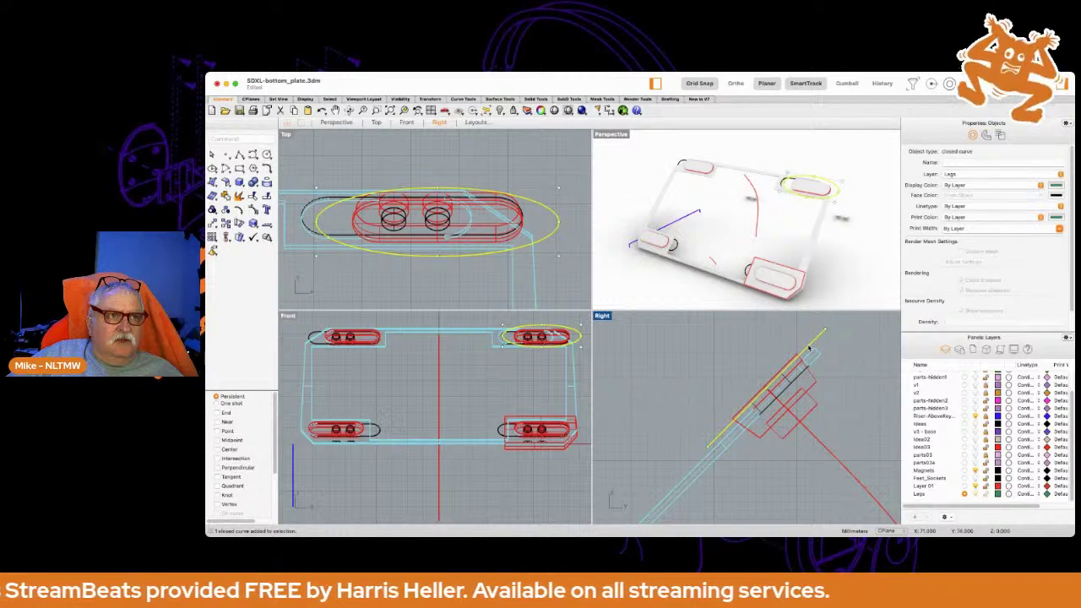
{"action": "left_click", "coordinate": [720, 321]}
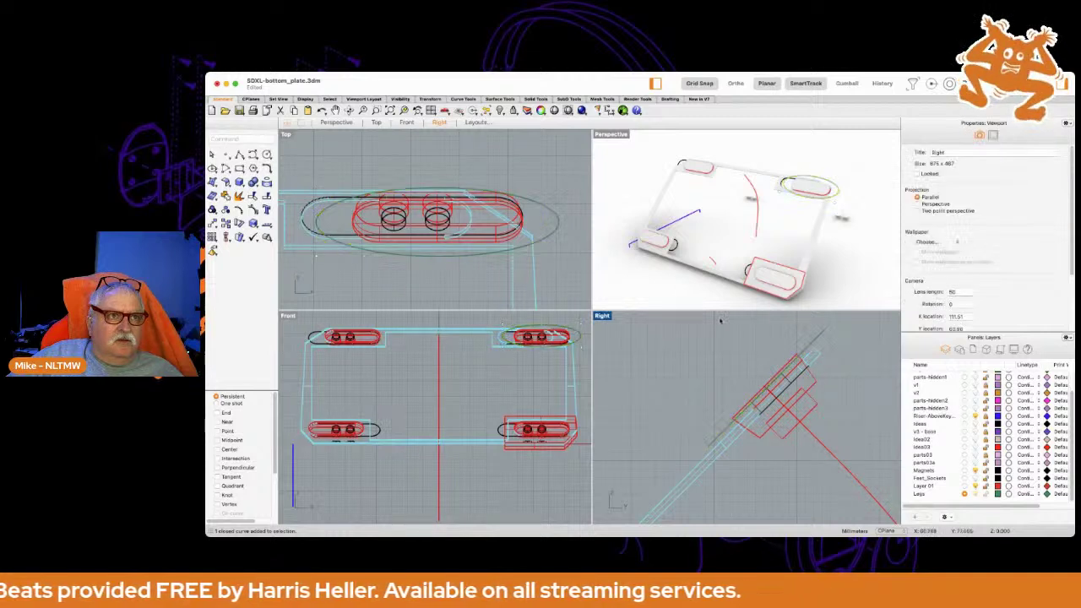
{"action": "left_click", "coordinate": [757, 207]}
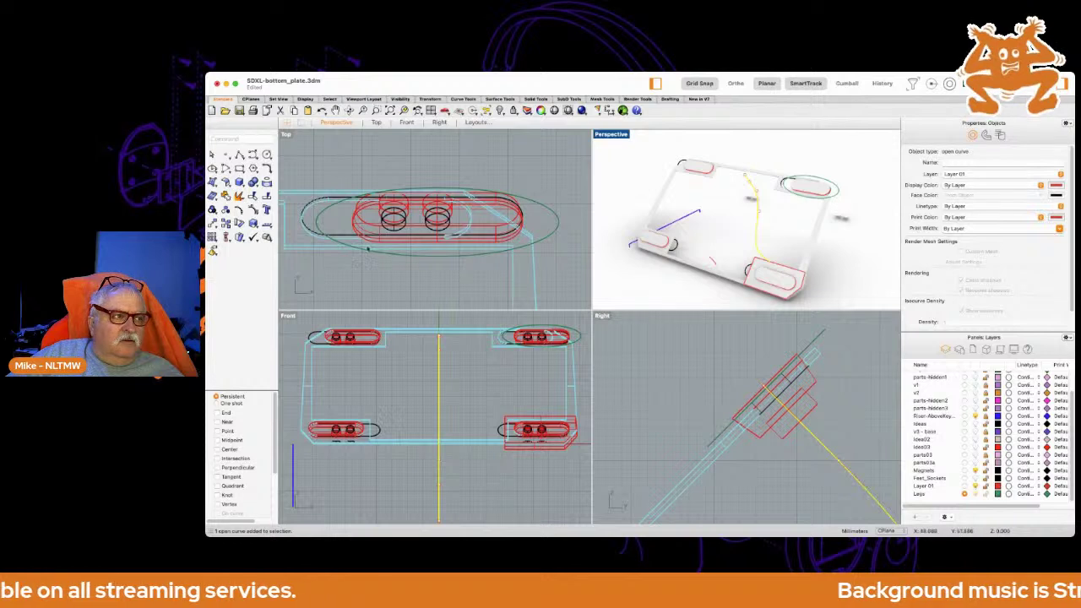
{"action": "scroll", "coordinate": [315, 230], "scroll_direction": "down", "scroll_amount": 2}
{"action": "right_click_drag", "start_coordinate": [315, 235], "coordinate": [416, 189]}
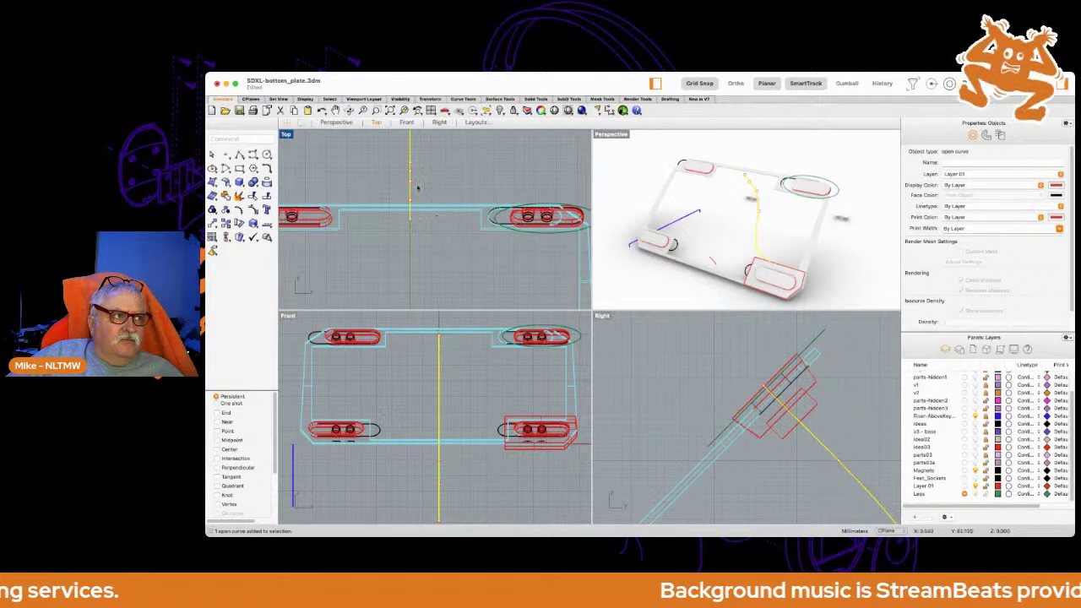
{"action": "left_click_drag", "start_coordinate": [409, 193], "coordinate": [549, 196]}
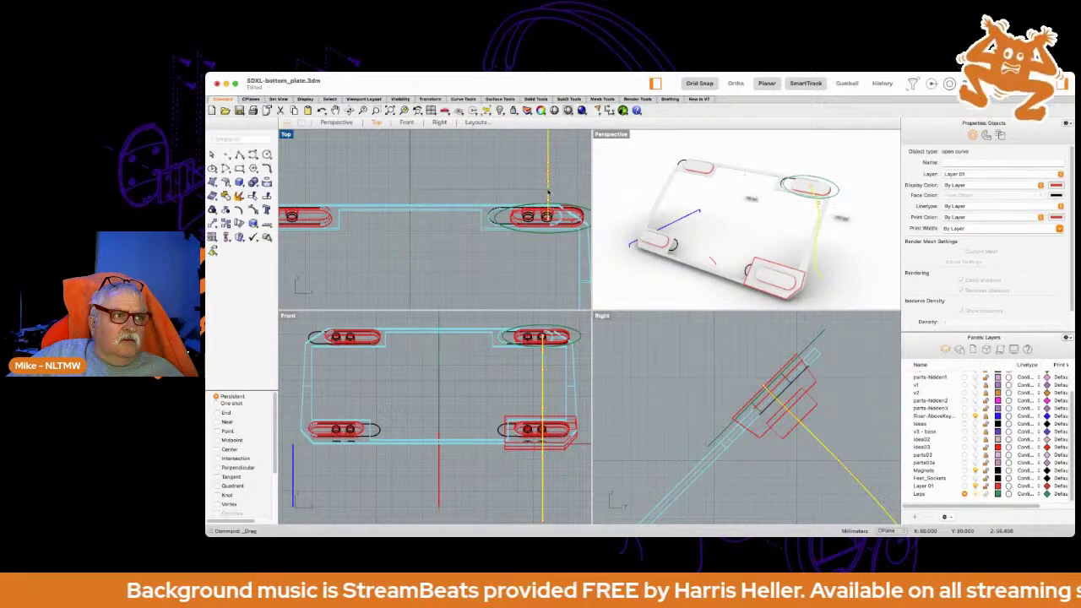
Shift the rear curve slightly left in the Top view to roughly line it up with the insert's right magnet.
{"action": "scroll", "coordinate": [544, 224], "scroll_direction": "up", "scroll_amount": 5}
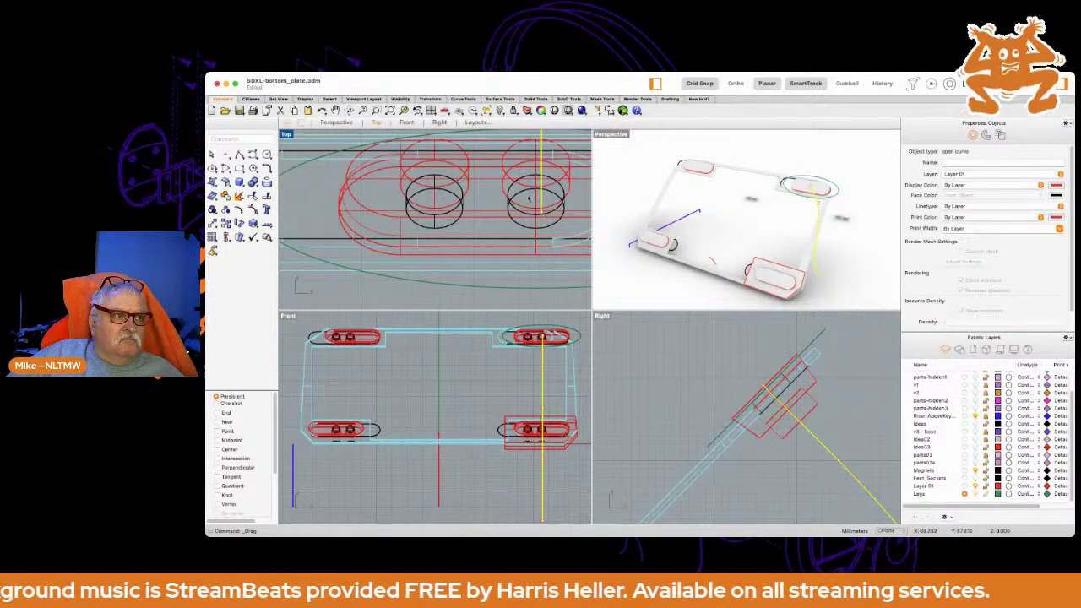
{"action": "scroll", "coordinate": [536, 198], "scroll_direction": "up", "scroll_amount": 5}
{"action": "scroll", "coordinate": [515, 227], "scroll_direction": "up", "scroll_amount": 3}
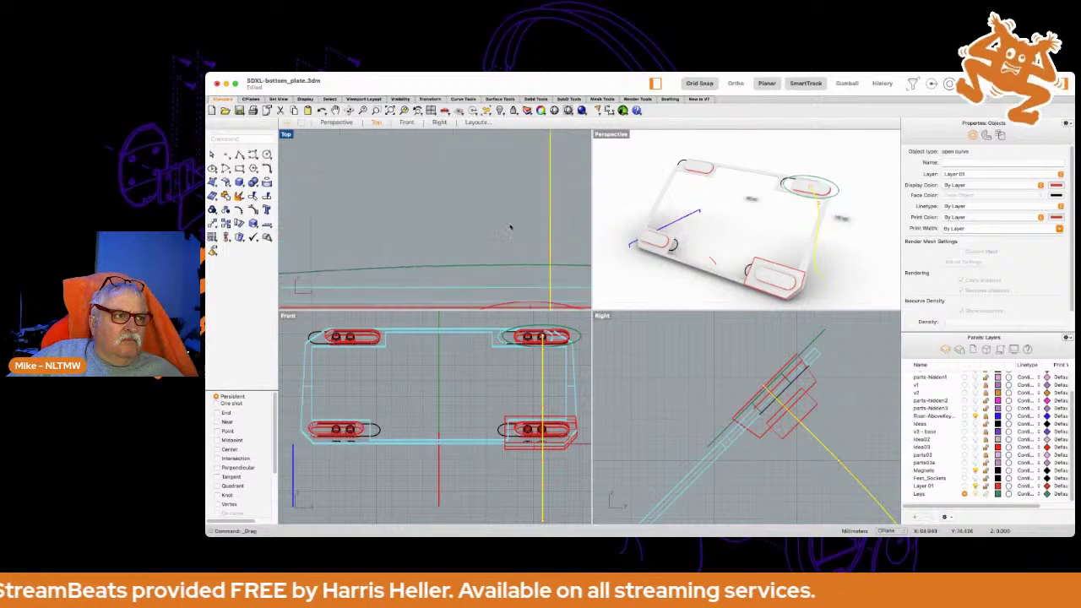
{"action": "left_click_drag", "start_coordinate": [552, 245], "coordinate": [522, 242]}
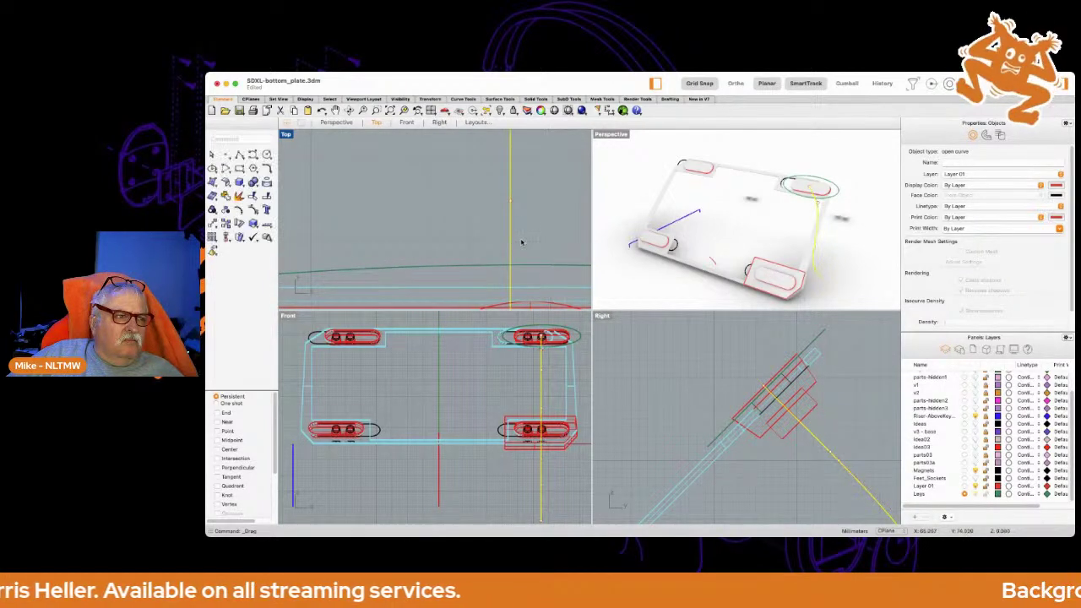
{"action": "scroll", "coordinate": [521, 242], "scroll_direction": "up", "scroll_amount": 3}
{"action": "scroll", "coordinate": [541, 226], "scroll_direction": "down", "scroll_amount": 5}
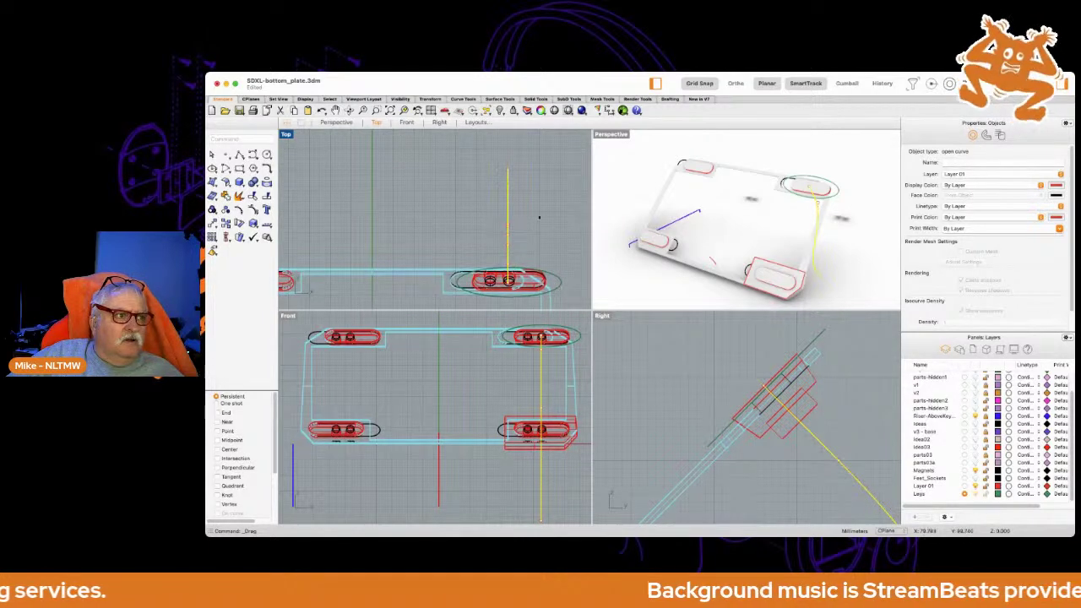
{"action": "left_click", "coordinate": [525, 229]}
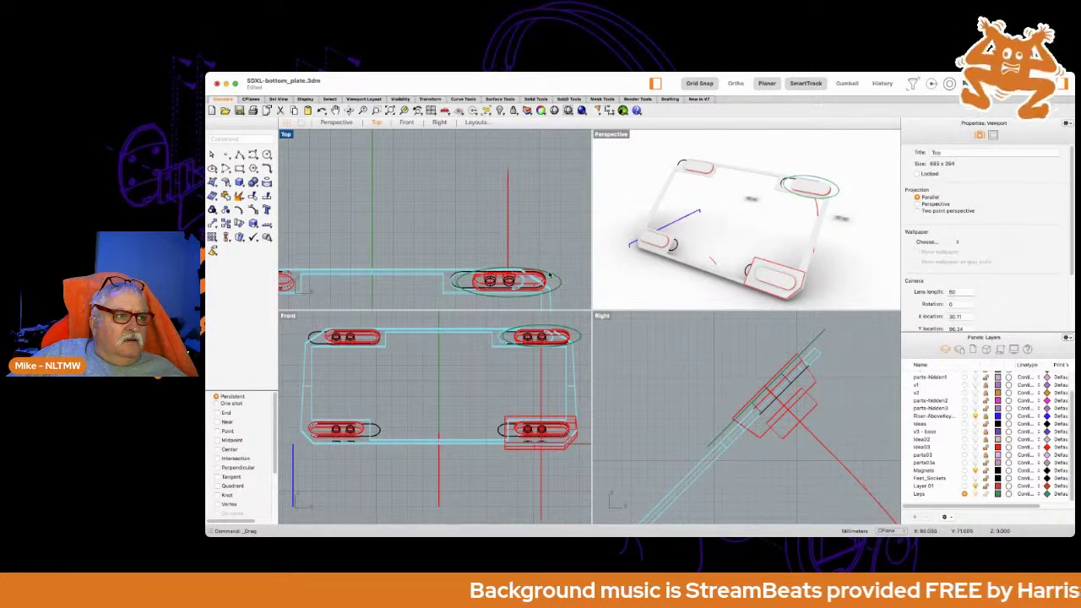
Try to sweep the rear curve as a cross section along the rear-right ellipse with Sweep1, and undo the resulting surface.
{"action": "left_click", "coordinate": [550, 275]}
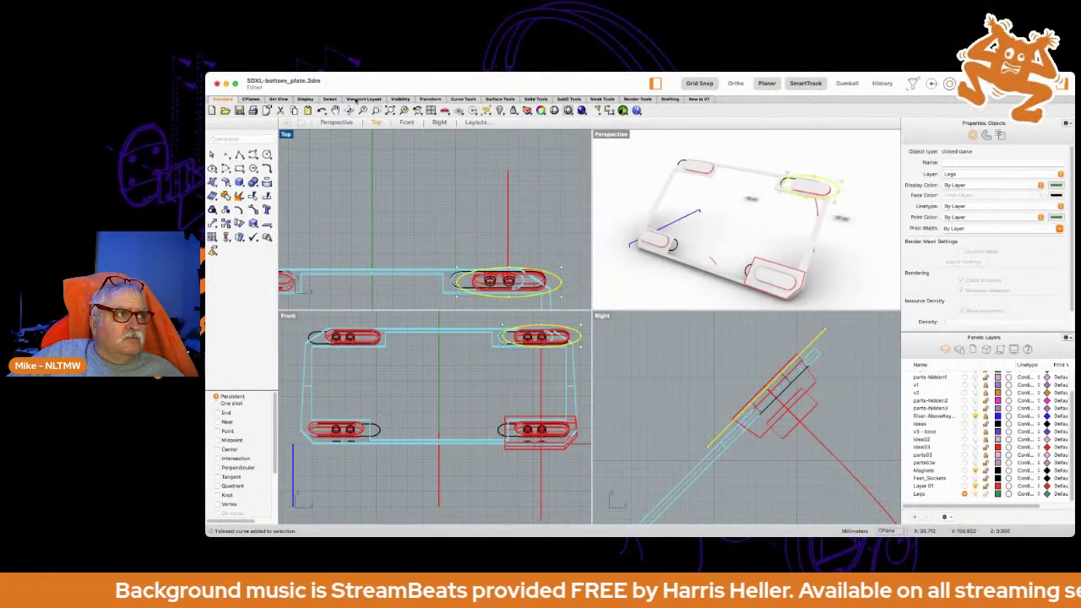
{"action": "left_click", "coordinate": [355, 101]}
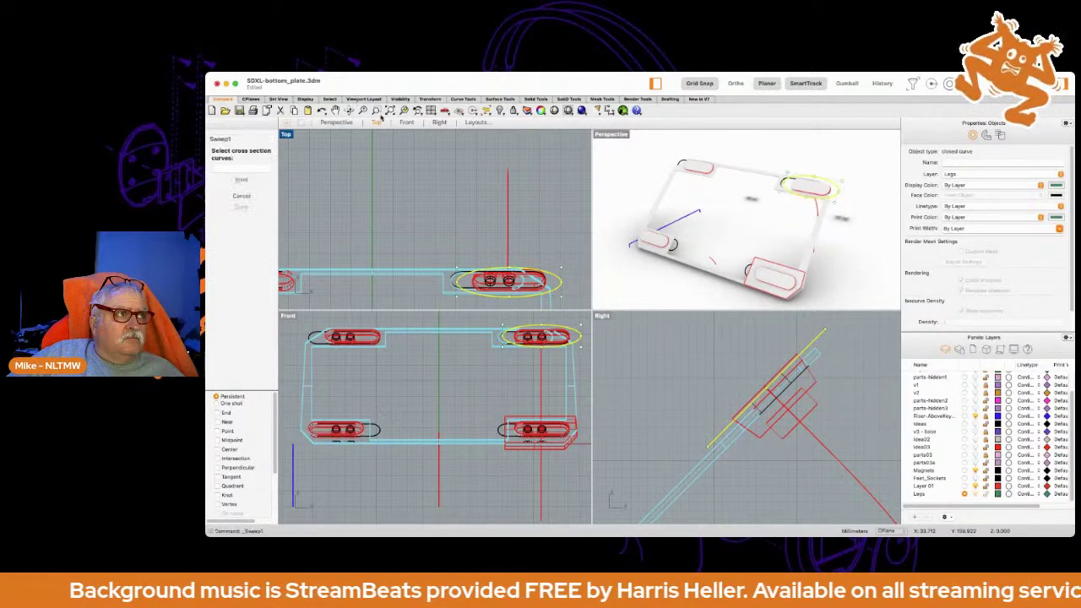
{"action": "left_click", "coordinate": [508, 249]}
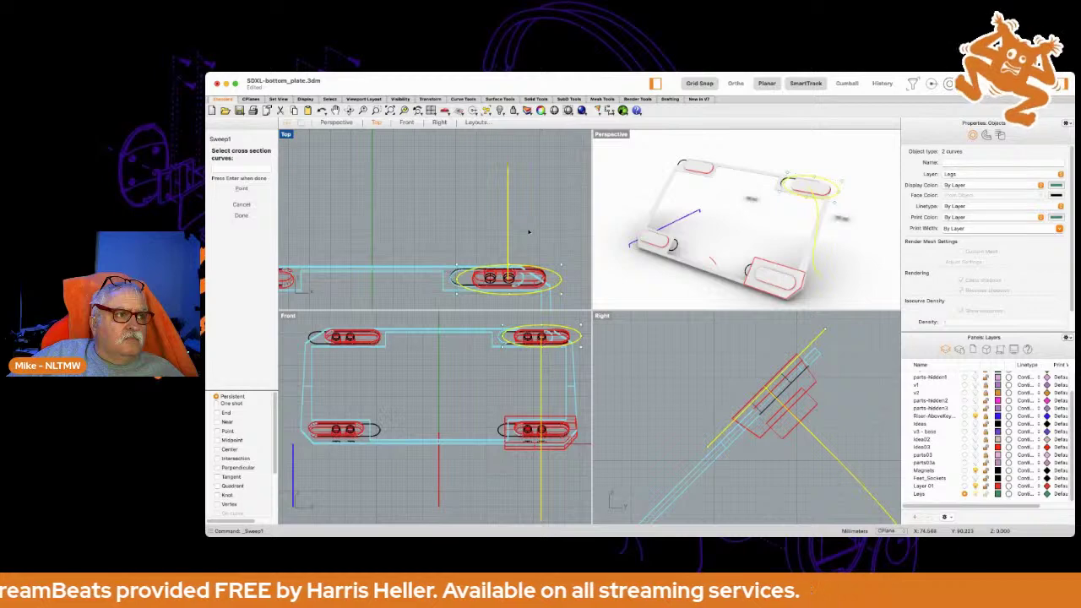
{"action": "key", "text": "Return"}
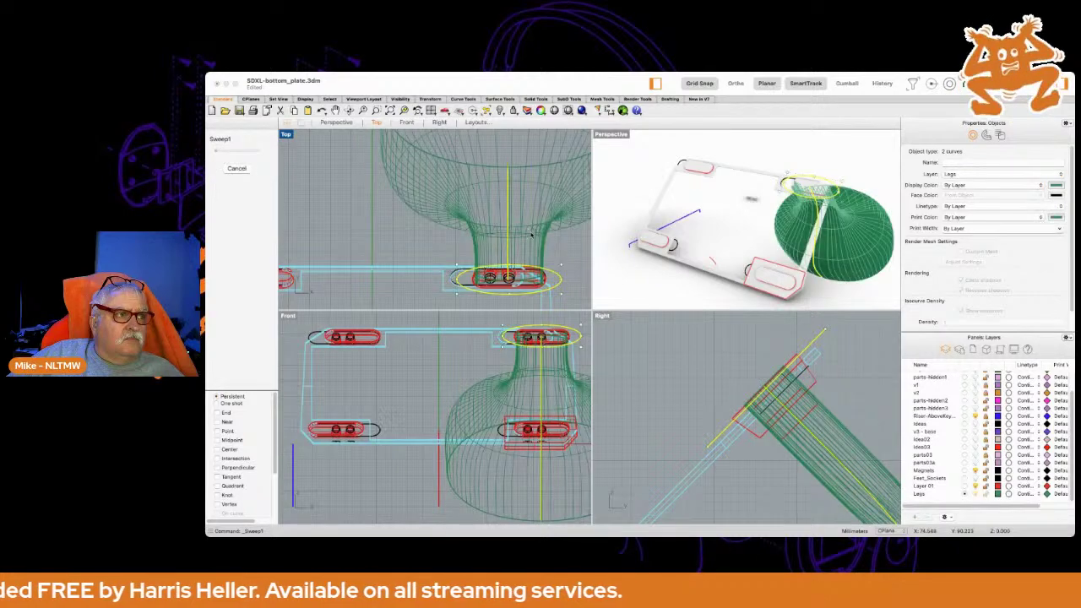
{"action": "right_click_drag", "start_coordinate": [655, 376], "coordinate": [689, 356]}
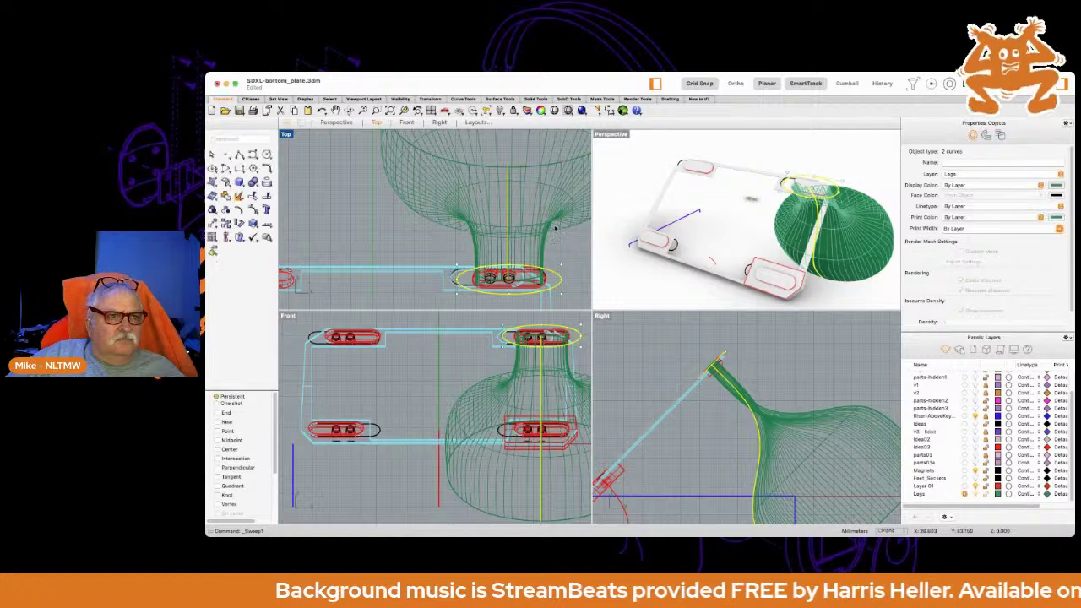
{"action": "key", "text": "Escape"}
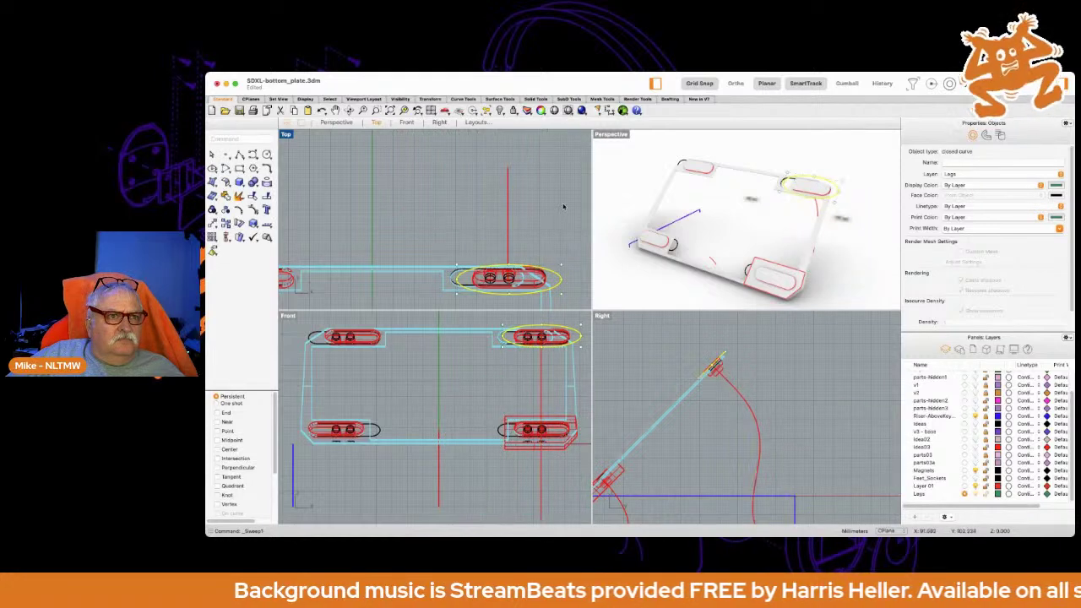
{"action": "left_click", "coordinate": [507, 247]}
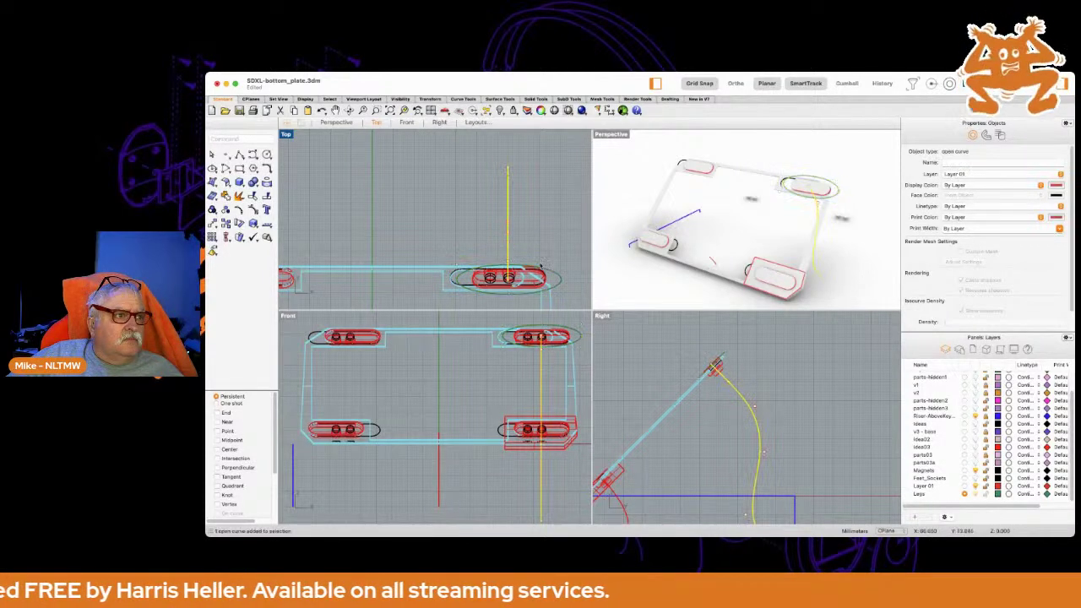
{"action": "left_click", "coordinate": [550, 275]}
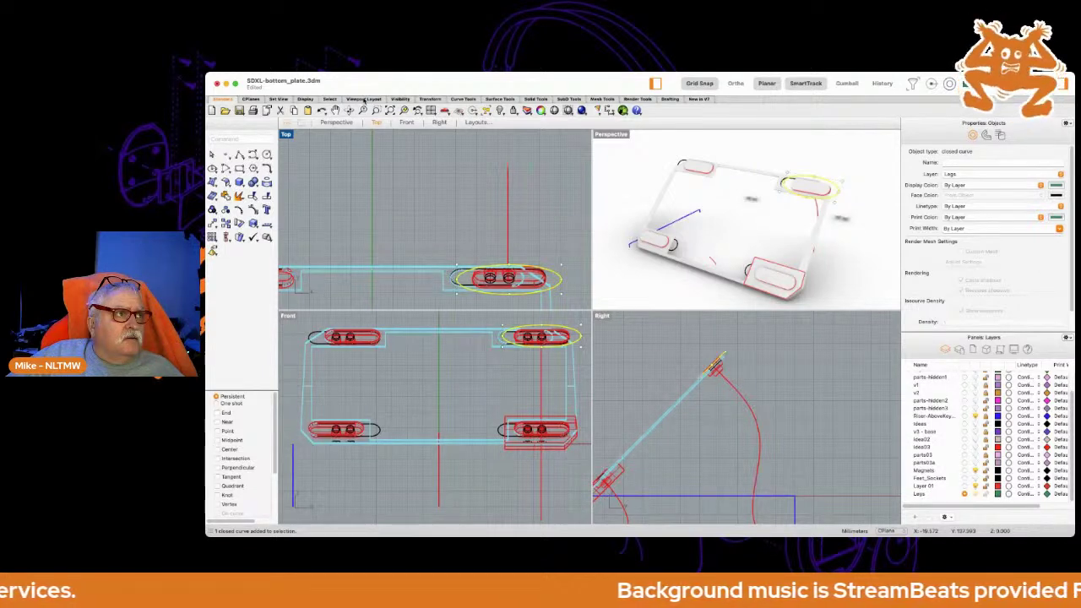
{"action": "left_click", "coordinate": [365, 100]}
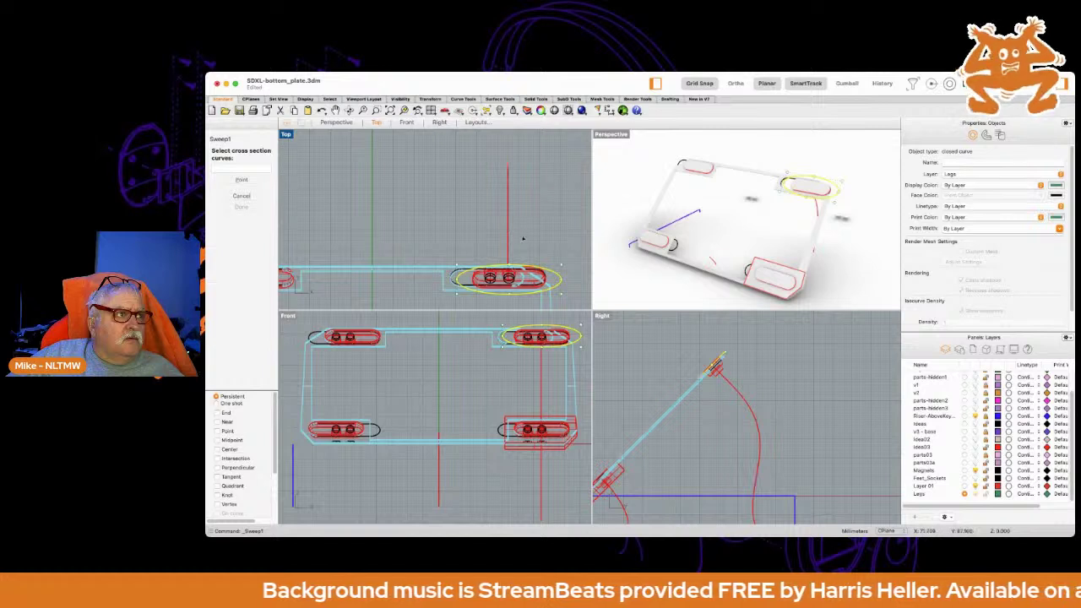
{"action": "key", "text": "Escape"}
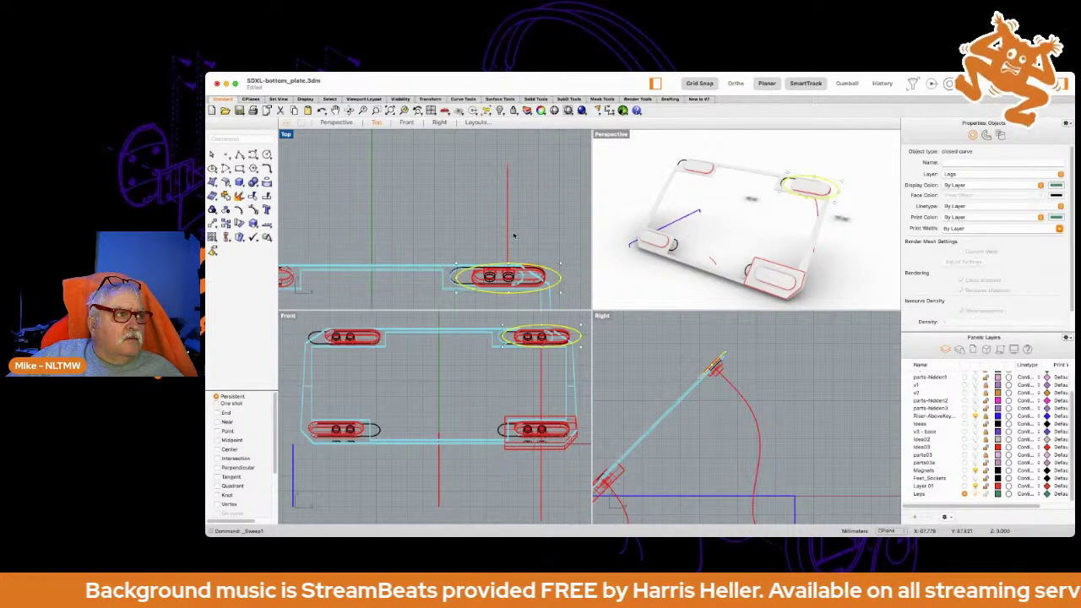
{"action": "key", "text": "Escape"}
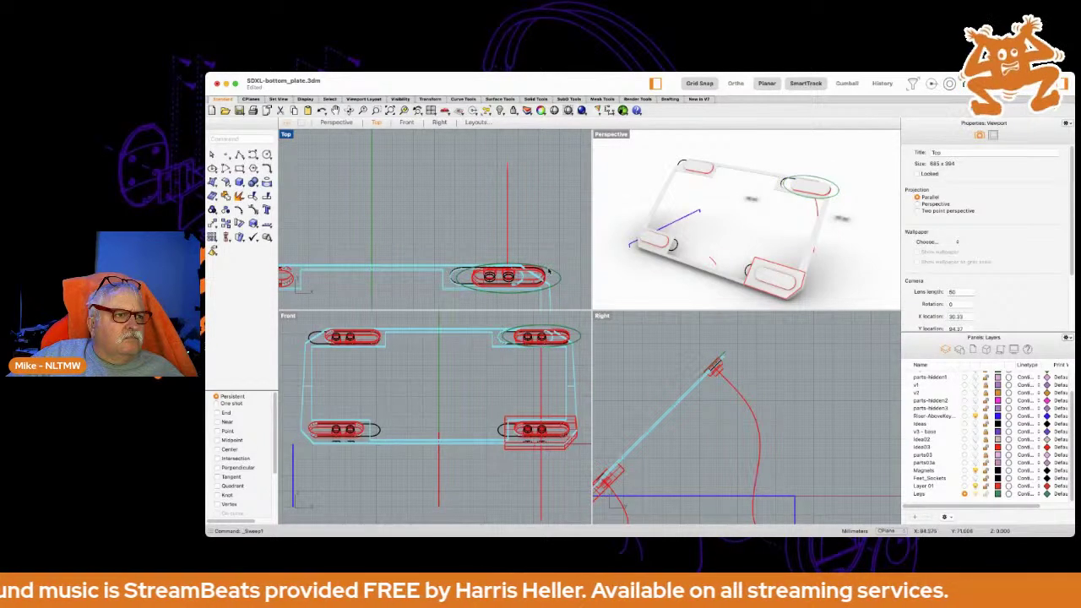
Sweep the rear-right ellipse along the rear curve with Sweep1 to form the rear leg, keeping the default seam point.
{"action": "left_click", "coordinate": [507, 242]}
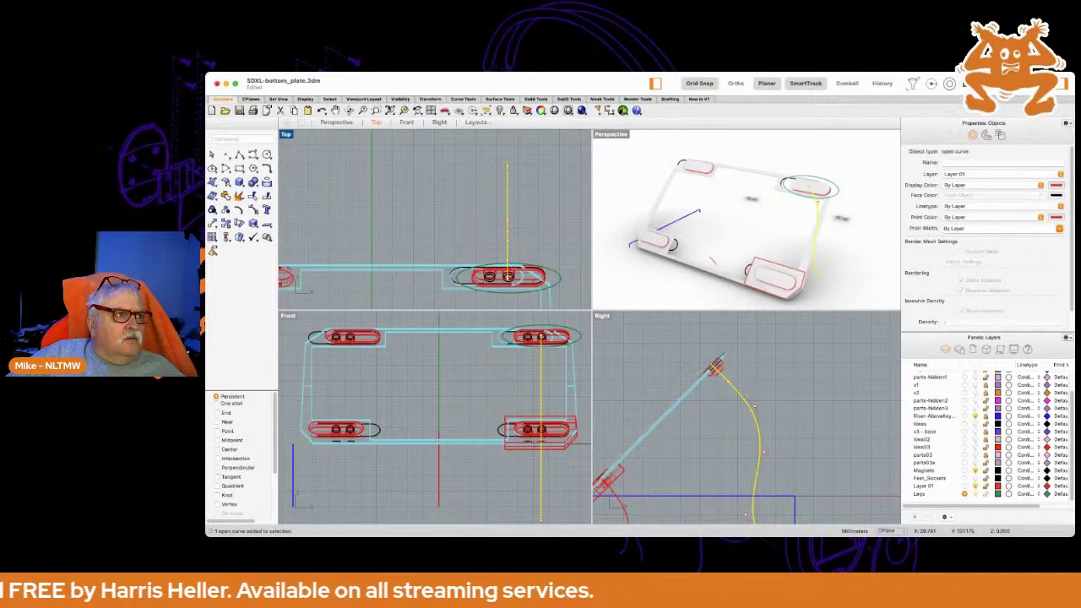
{"action": "key", "text": "Return"}
{"action": "left_click", "coordinate": [547, 271]}
{"action": "key", "text": "Return"}
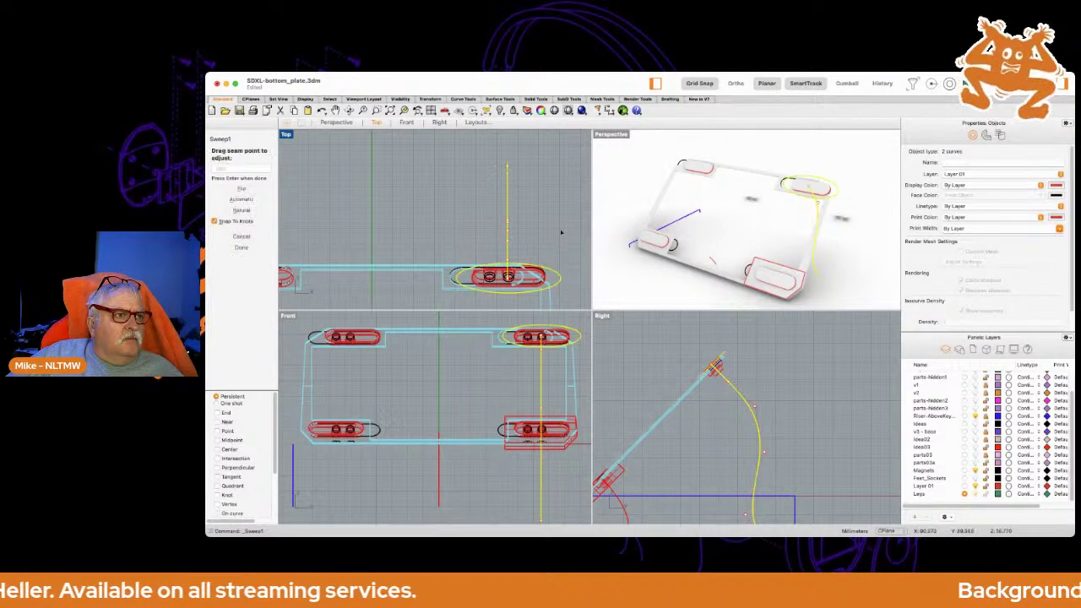
{"action": "key", "text": "Return"}
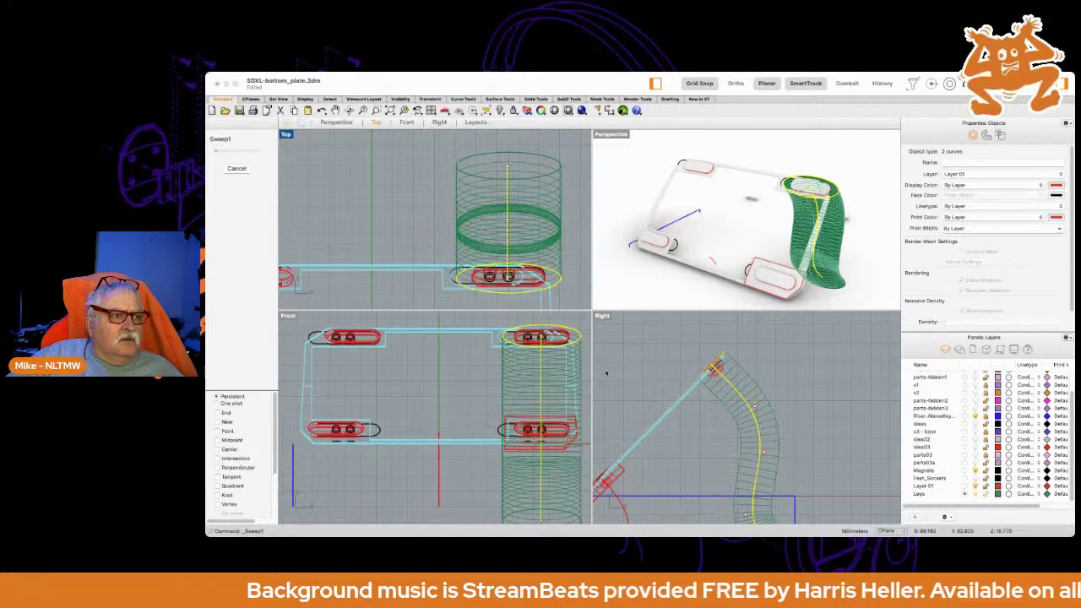
{"action": "key", "text": "Return"}
{"action": "mouse_move", "coordinate": [689, 288]}
{"action": "right_mouse_down"}
{"action": "mouse_move", "coordinate": [685, 277]}
{"action": "mouse_move", "coordinate": [831, 264]}
{"action": "mouse_move", "coordinate": [804, 240]}
{"action": "mouse_move", "coordinate": [844, 244]}
{"action": "mouse_move", "coordinate": [832, 253]}
{"action": "mouse_move", "coordinate": [764, 243]}
{"action": "mouse_move", "coordinate": [844, 245]}
{"action": "mouse_move", "coordinate": [741, 235]}
{"action": "mouse_move", "coordinate": [859, 270]}
{"action": "mouse_move", "coordinate": [754, 250]}
{"action": "mouse_move", "coordinate": [735, 218]}
{"action": "right_mouse_up"}
{"action": "mouse_move", "coordinate": [743, 388]}
{"action": "right_mouse_down"}
{"action": "mouse_move", "coordinate": [711, 288]}
{"action": "mouse_move", "coordinate": [681, 298]}
{"action": "mouse_move", "coordinate": [745, 302]}
{"action": "right_mouse_up"}
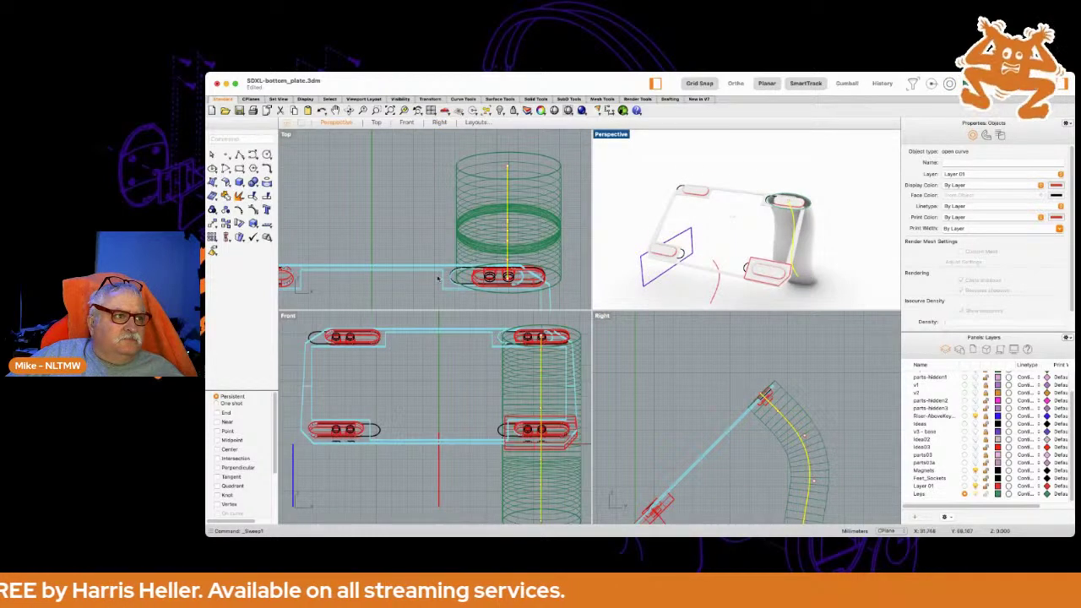
Move the front curve sideways in the Top view from the plate's centreline to the front-right insert's right magnet.
{"action": "right_click_drag", "start_coordinate": [425, 283], "coordinate": [442, 233]}
{"action": "left_click", "coordinate": [443, 232]}
{"action": "left_click_drag", "start_coordinate": [443, 231], "coordinate": [580, 236]}
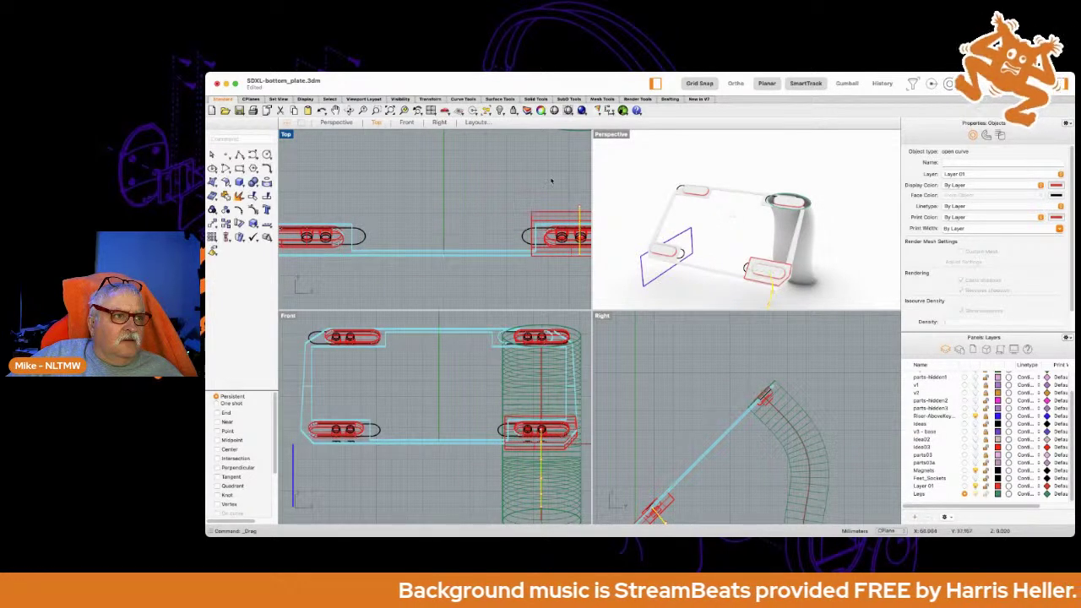
{"action": "right_click_drag", "start_coordinate": [552, 178], "coordinate": [498, 224]}
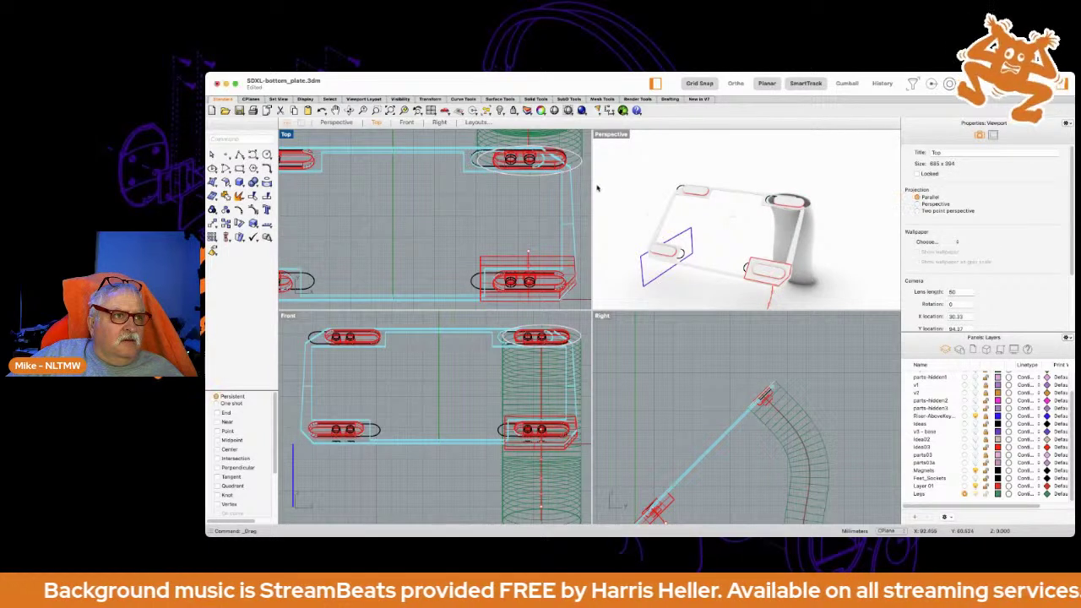
Copy the rear-right ellipse down the tilted plate to the front-right insert and align the copy with the plate in the Right view.
{"action": "left_click", "coordinate": [580, 164]}
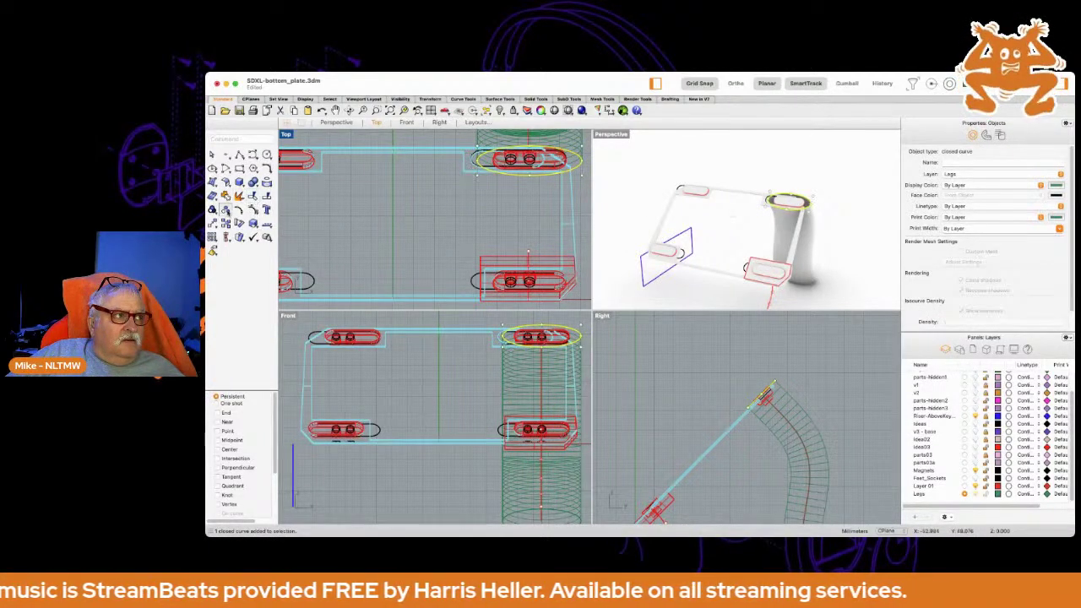
{"action": "left_click", "coordinate": [238, 186]}
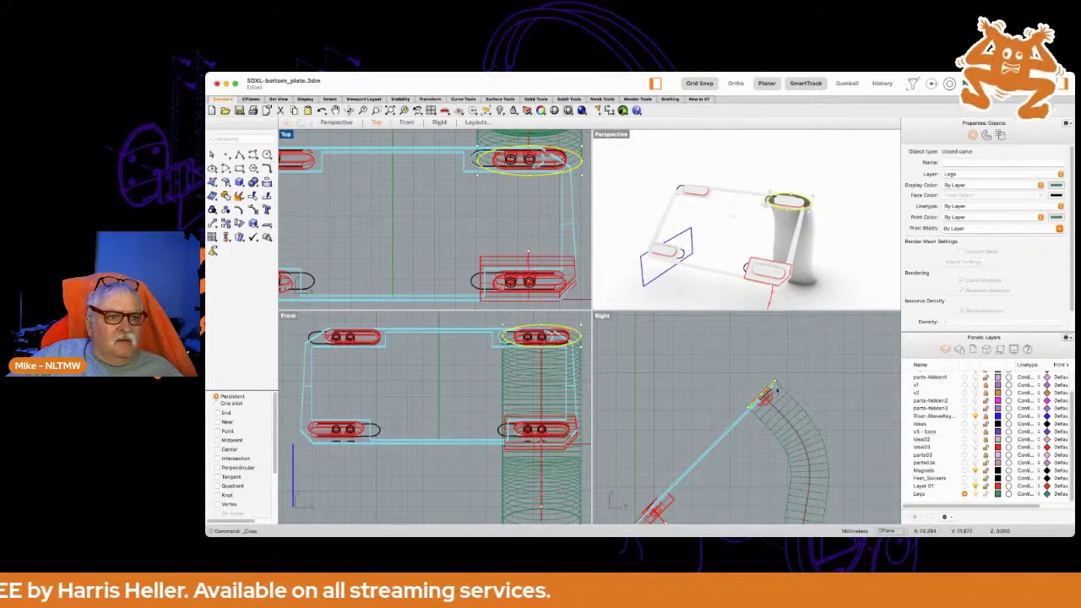
{"action": "left_click_drag", "start_coordinate": [768, 390], "coordinate": [665, 498]}
{"action": "scroll", "coordinate": [721, 406], "scroll_direction": "up", "scroll_amount": 3}
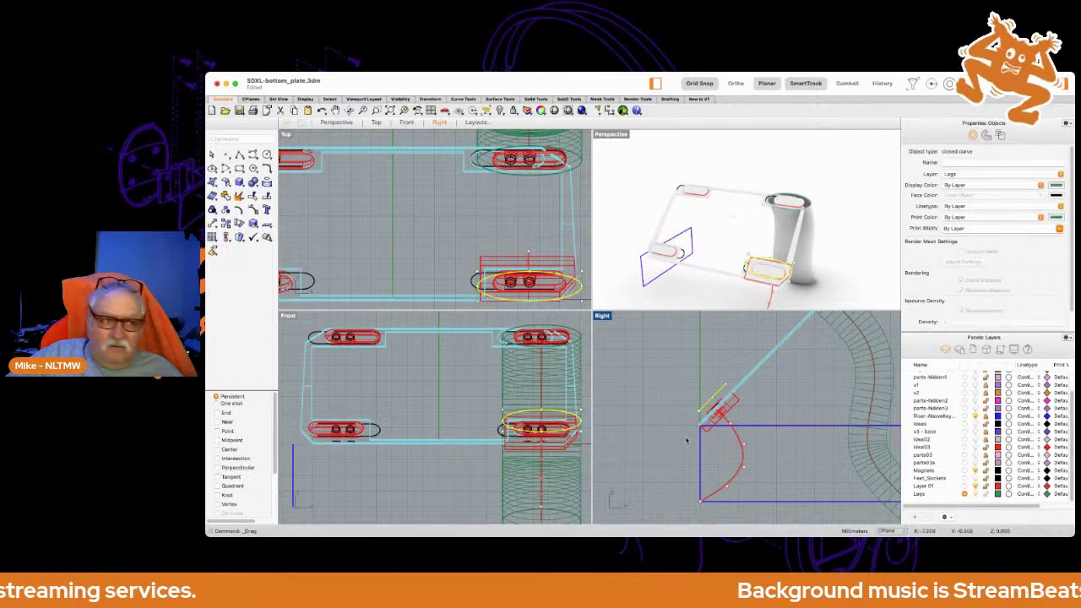
{"action": "scroll", "coordinate": [683, 447], "scroll_direction": "up", "scroll_amount": 4}
{"action": "left_click_drag", "start_coordinate": [736, 357], "coordinate": [746, 381]}
{"action": "scroll", "coordinate": [752, 378], "scroll_direction": "up", "scroll_amount": 3}
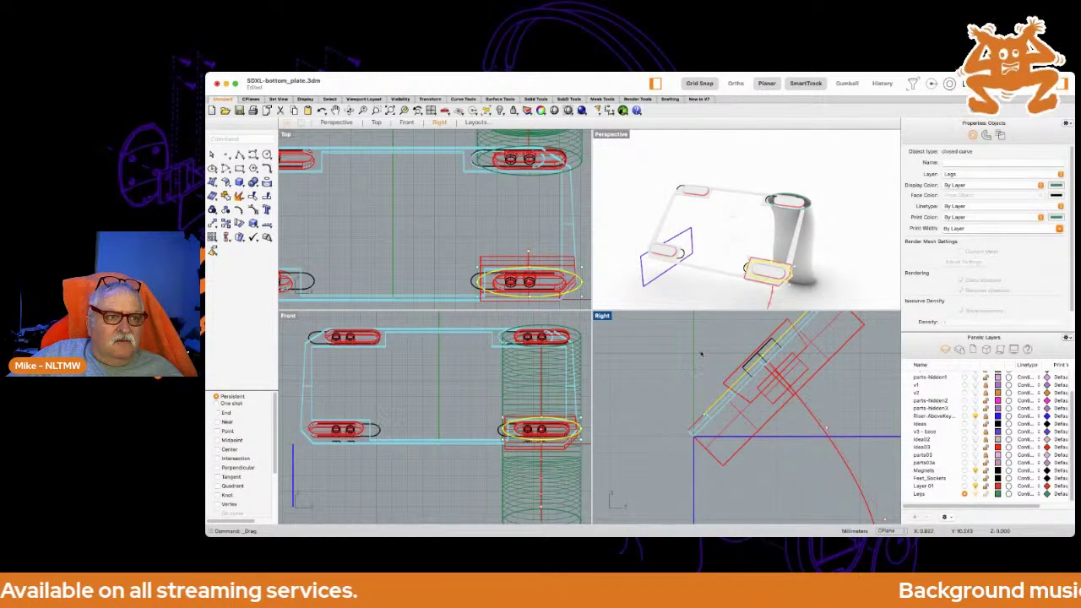
Sweep the front-right ellipse along the front curve with Sweep1 to form the front leg.
{"action": "left_click", "coordinate": [802, 406]}
{"action": "left_click", "coordinate": [825, 428]}
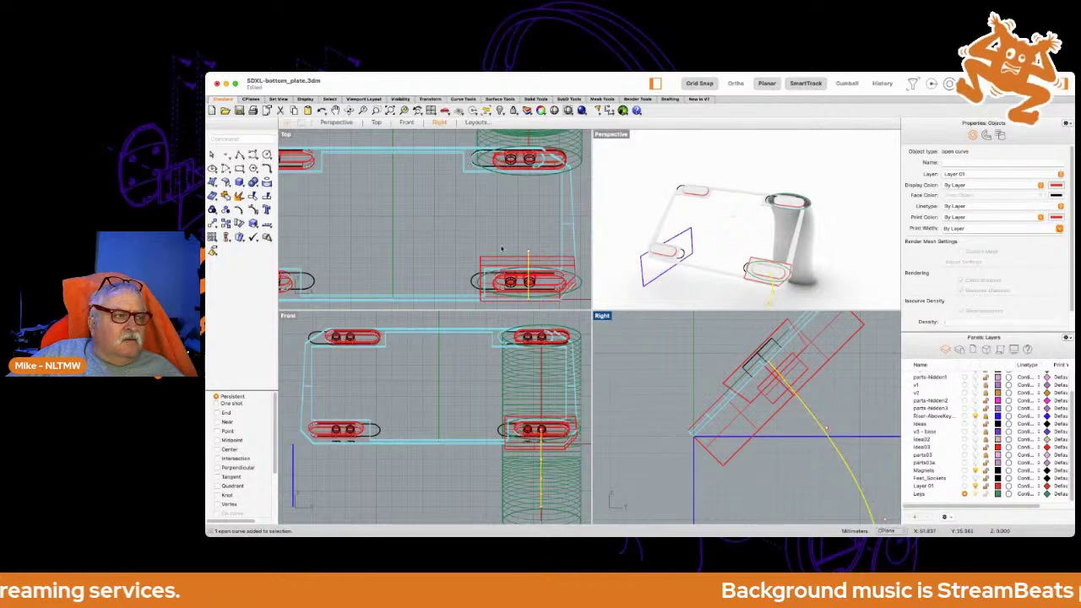
{"action": "left_click", "coordinate": [364, 110]}
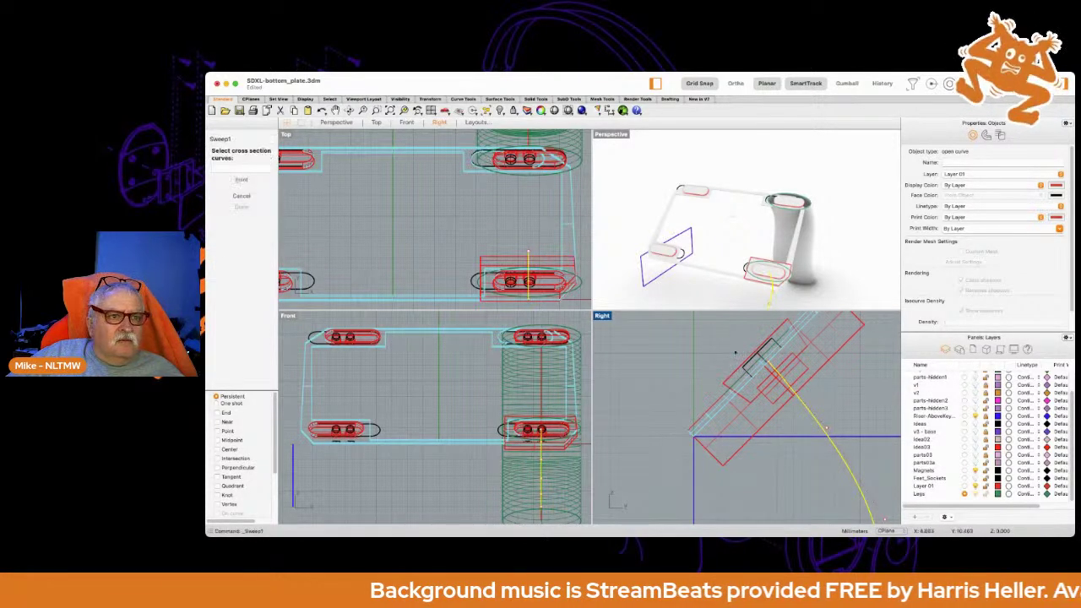
{"action": "left_click", "coordinate": [580, 273]}
{"action": "key", "text": "Return"}
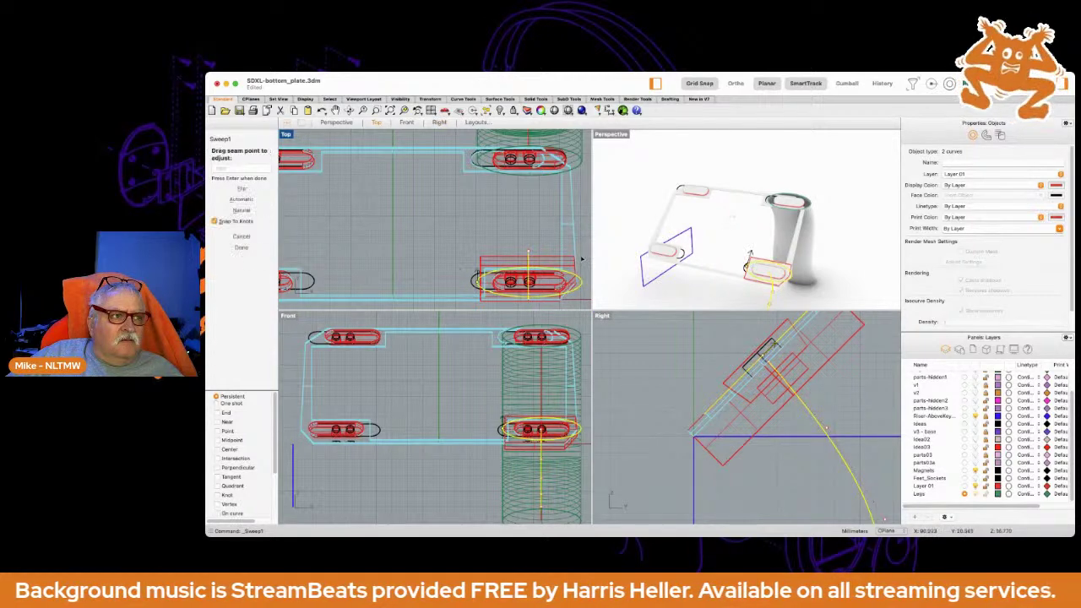
{"action": "key", "text": "Return"}
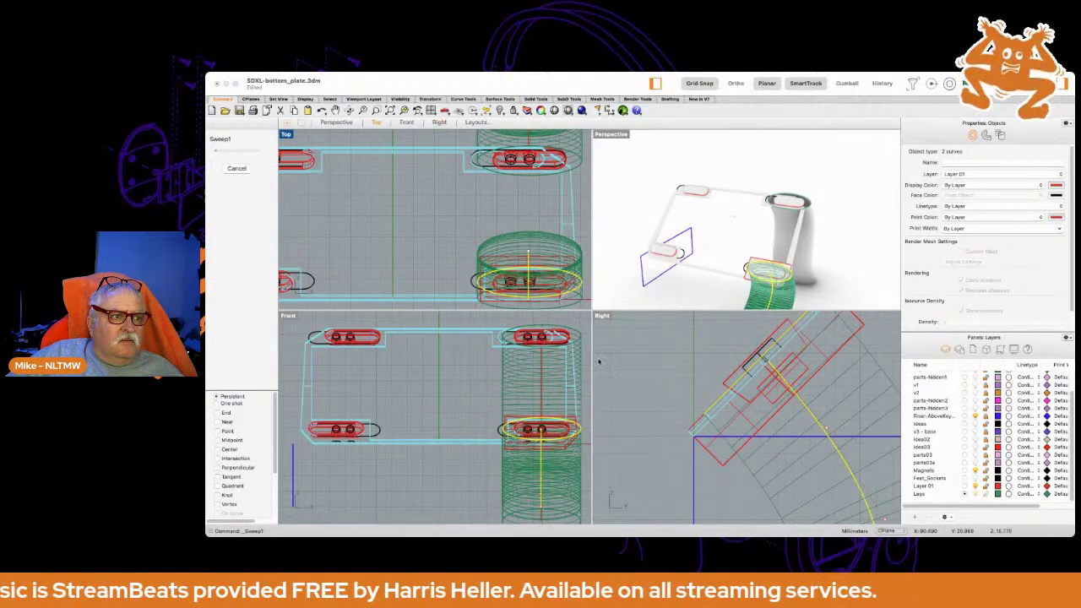
{"action": "left_click", "coordinate": [619, 365]}
{"action": "right_click_drag", "start_coordinate": [684, 362], "coordinate": [648, 333]}
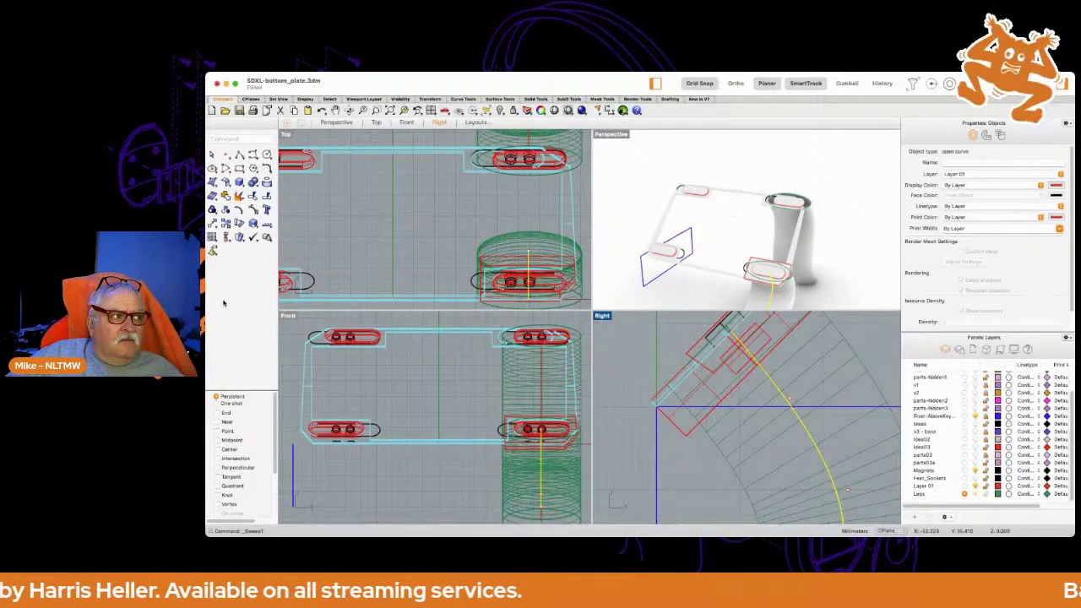
Delete the swept surface of the front leg, keeping its ellipse and profile curve.
{"action": "key", "text": "super+alt+e"}
{"action": "right_click_drag", "start_coordinate": [719, 275], "coordinate": [667, 291]}
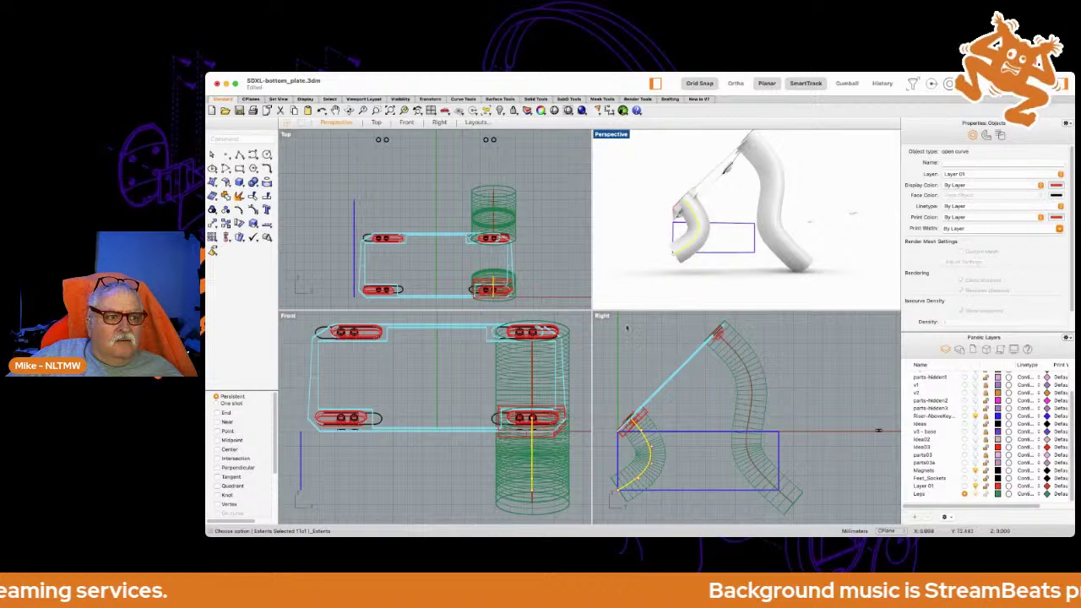
{"action": "right_click_drag", "start_coordinate": [625, 327], "coordinate": [675, 288]}
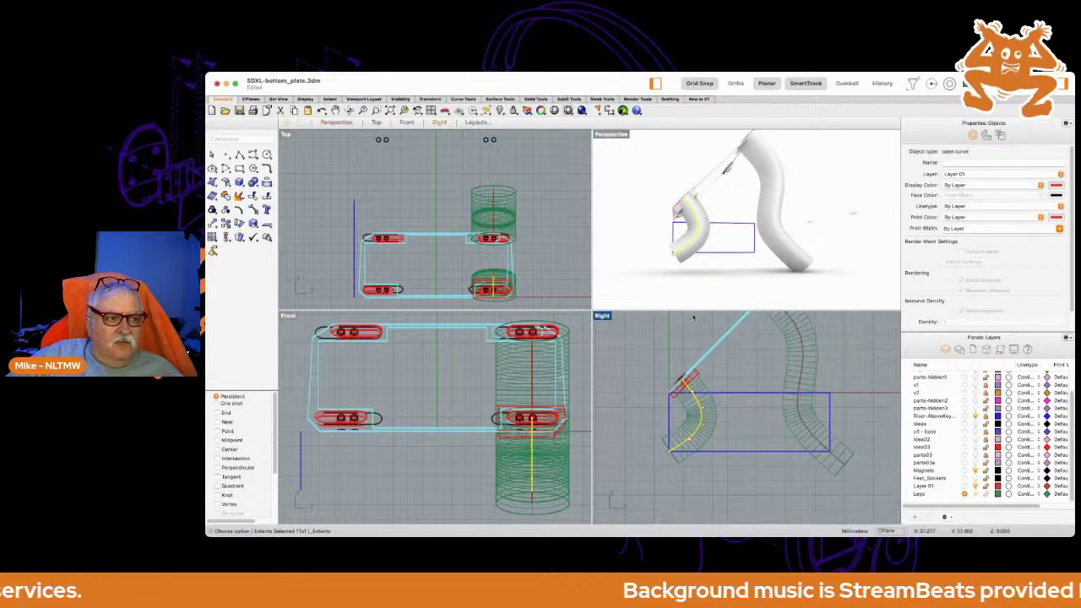
{"action": "left_click", "coordinate": [712, 410]}
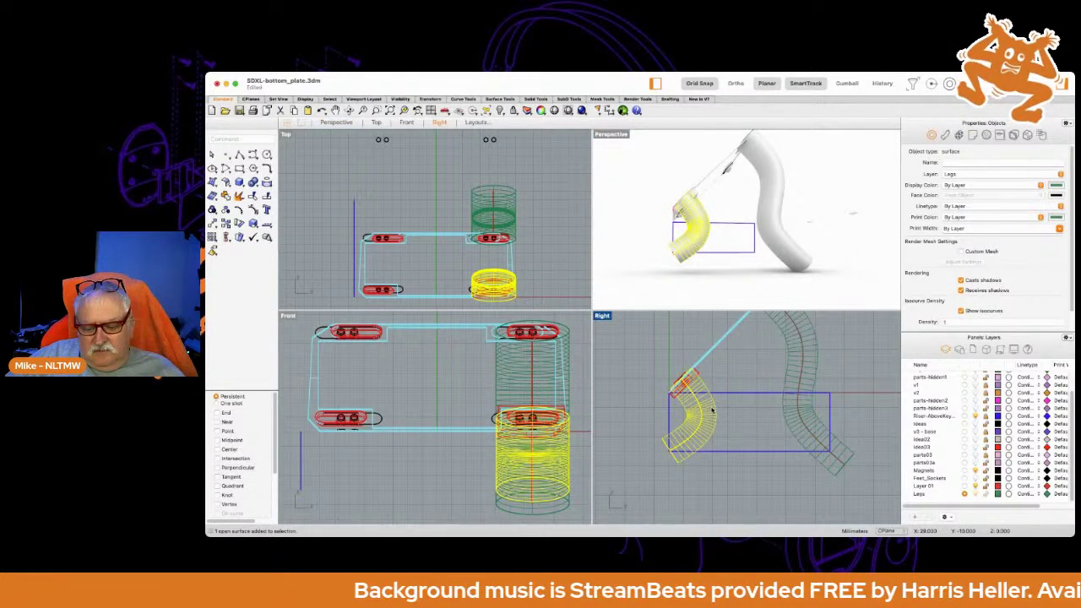
{"action": "key", "text": "Delete"}
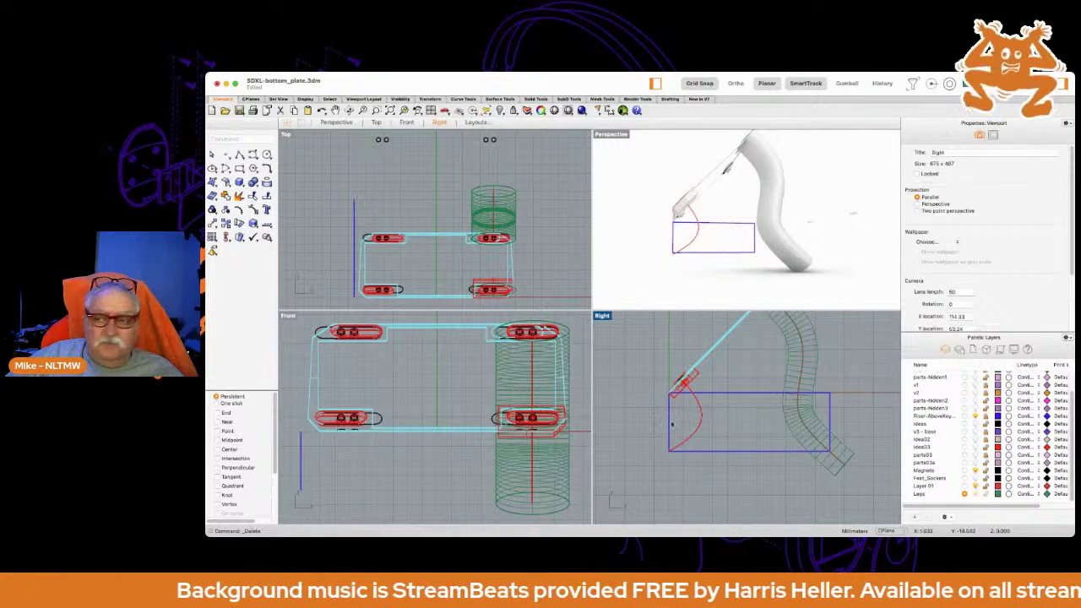
Move the front curve's lower end control point diagonally beyond the blue rectangle's lower front corner in the Right view, extending the curve.
{"action": "scroll", "coordinate": [668, 427], "scroll_direction": "up", "scroll_amount": 6}
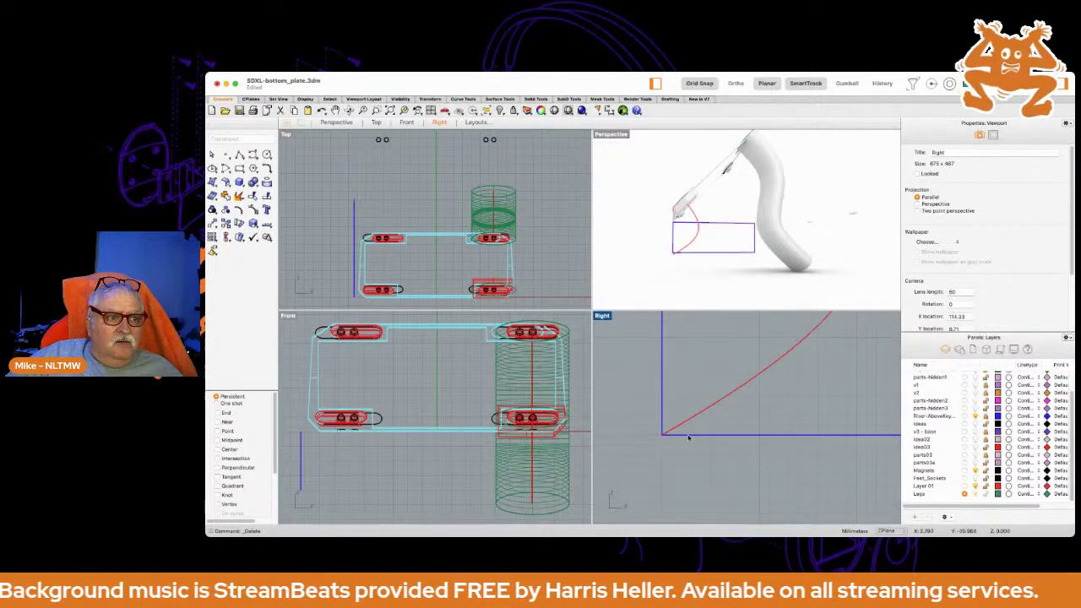
{"action": "scroll", "coordinate": [743, 401], "scroll_direction": "down", "scroll_amount": 2}
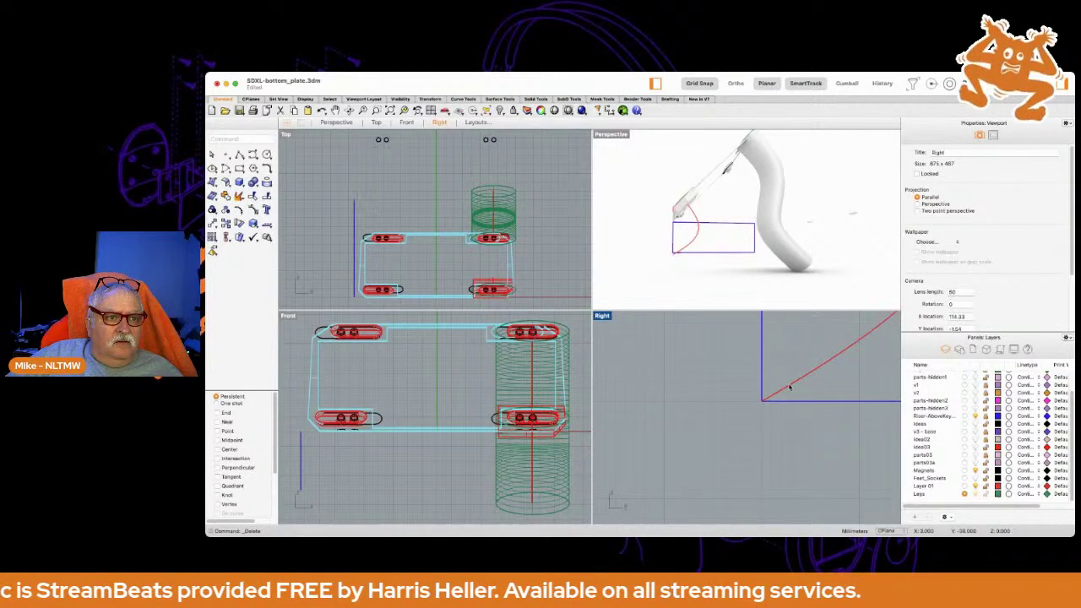
{"action": "left_click", "coordinate": [789, 385]}
{"action": "left_click_drag", "start_coordinate": [762, 403], "coordinate": [605, 497]}
{"action": "scroll", "coordinate": [723, 429], "scroll_direction": "down", "scroll_amount": 10}
{"action": "right_click_drag", "start_coordinate": [702, 391], "coordinate": [726, 408]}
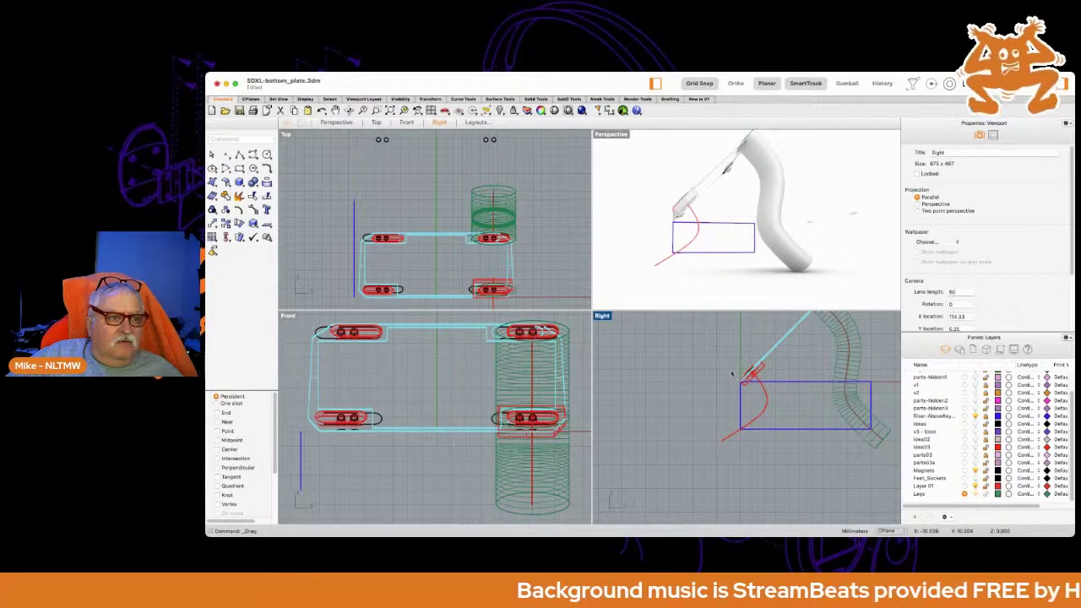
{"action": "scroll", "coordinate": [517, 293], "scroll_direction": "up", "scroll_amount": 5}
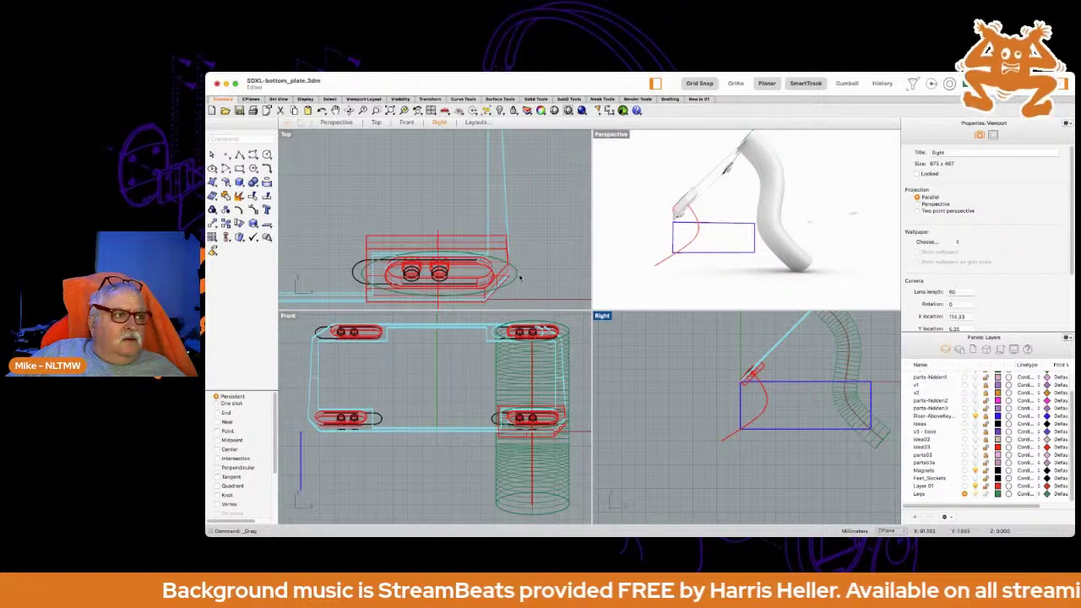
{"action": "mouse_move", "coordinate": [435, 199]}
{"action": "right_mouse_down"}
{"action": "mouse_move", "coordinate": [436, 188]}
{"action": "mouse_move", "coordinate": [443, 213]}
{"action": "right_mouse_up"}
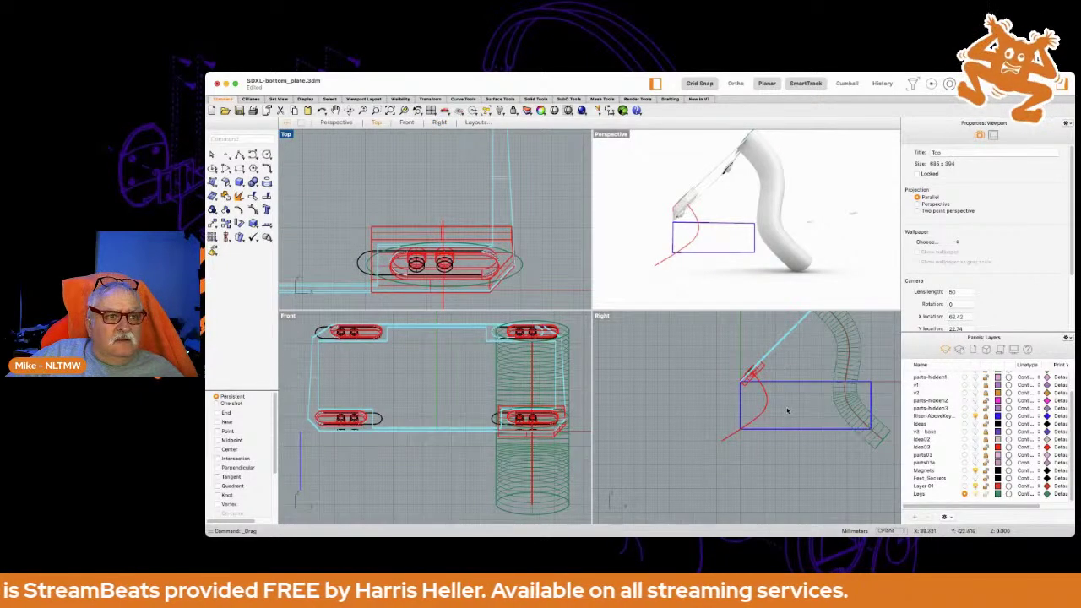
Sweep the front-right ellipse along the extended front curve with Sweep1 to rebuild the front leg.
{"action": "left_click", "coordinate": [764, 393]}
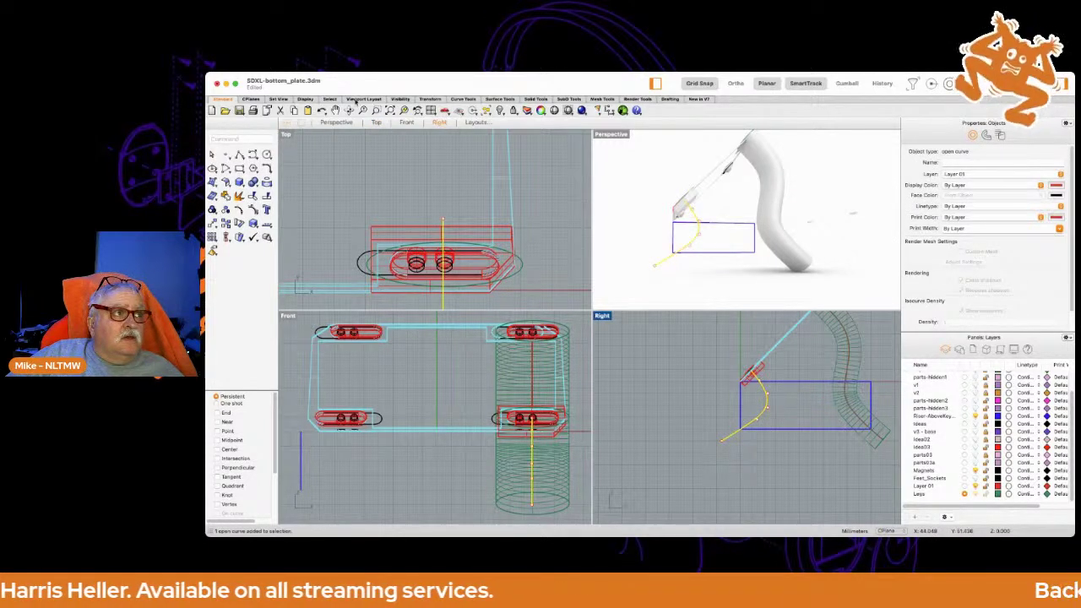
{"action": "key", "text": "Return"}
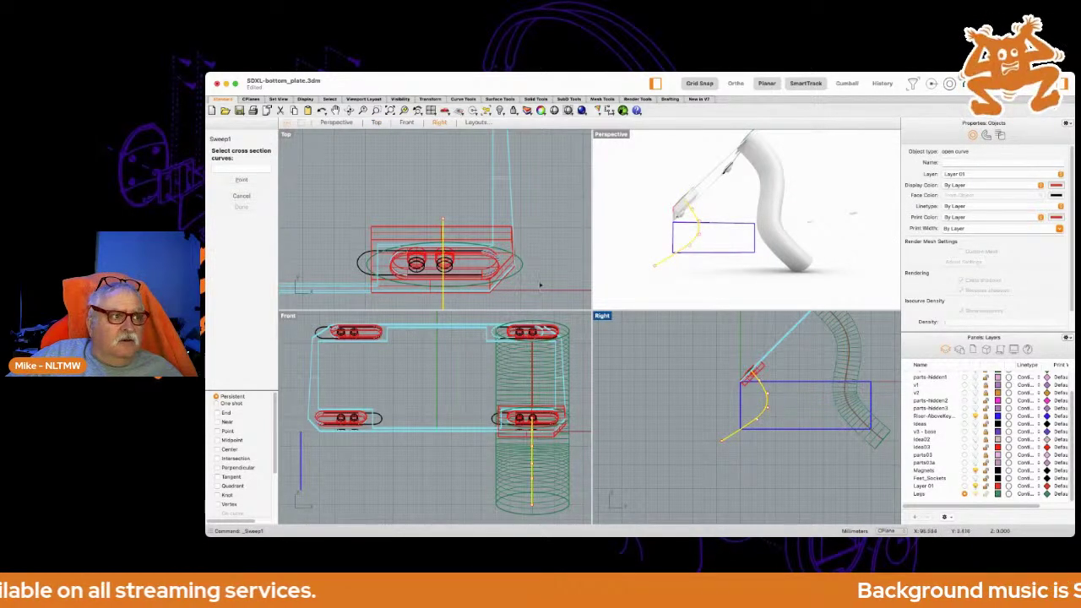
{"action": "left_click", "coordinate": [522, 262]}
{"action": "key", "text": "Return"}
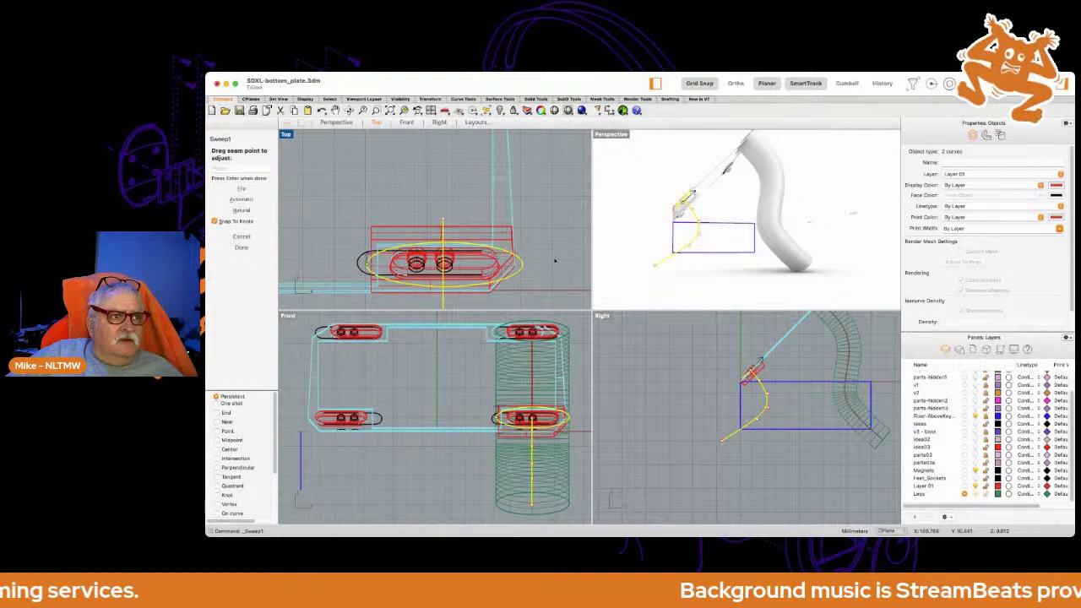
{"action": "key", "text": "Return"}
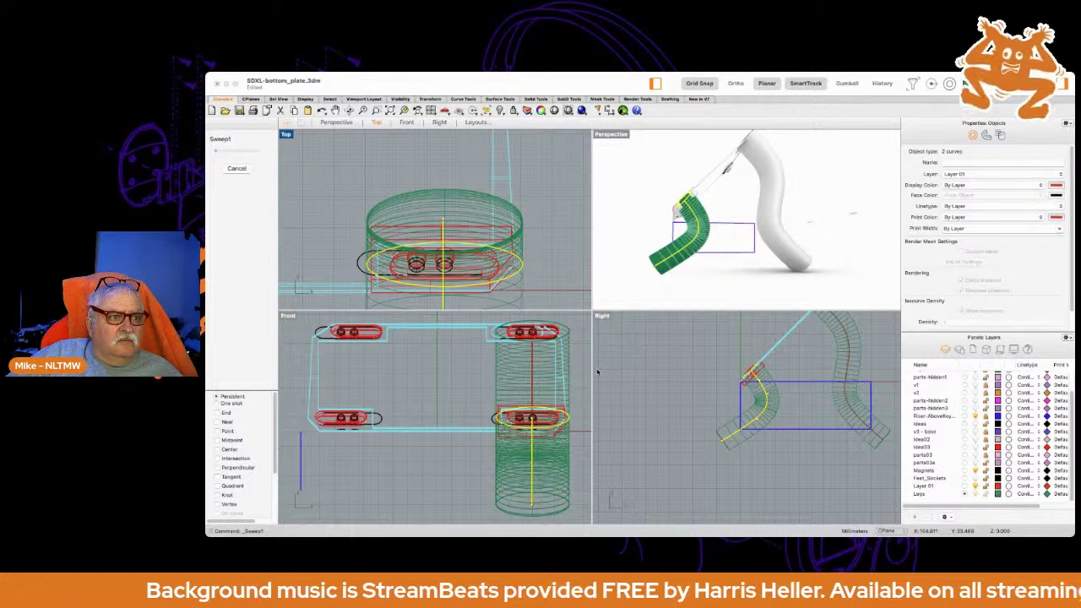
{"action": "key", "text": "Return"}
{"action": "right_click_drag", "start_coordinate": [690, 387], "coordinate": [673, 387]}
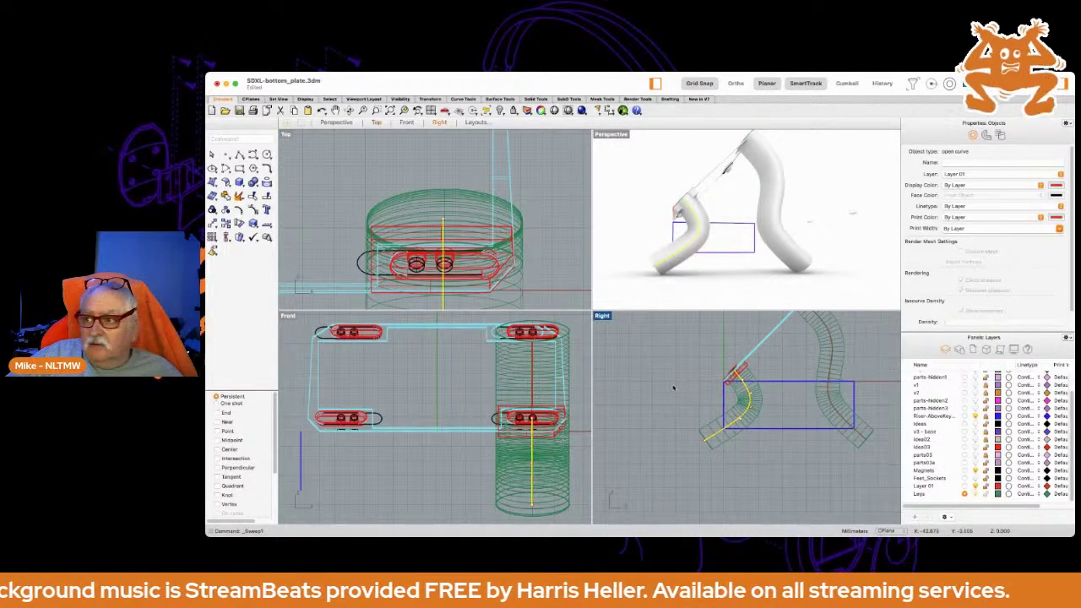
Cap the open ends of the rear and front swept legs so that both are closed solids.
{"action": "right_click_drag", "start_coordinate": [686, 278], "coordinate": [724, 283]}
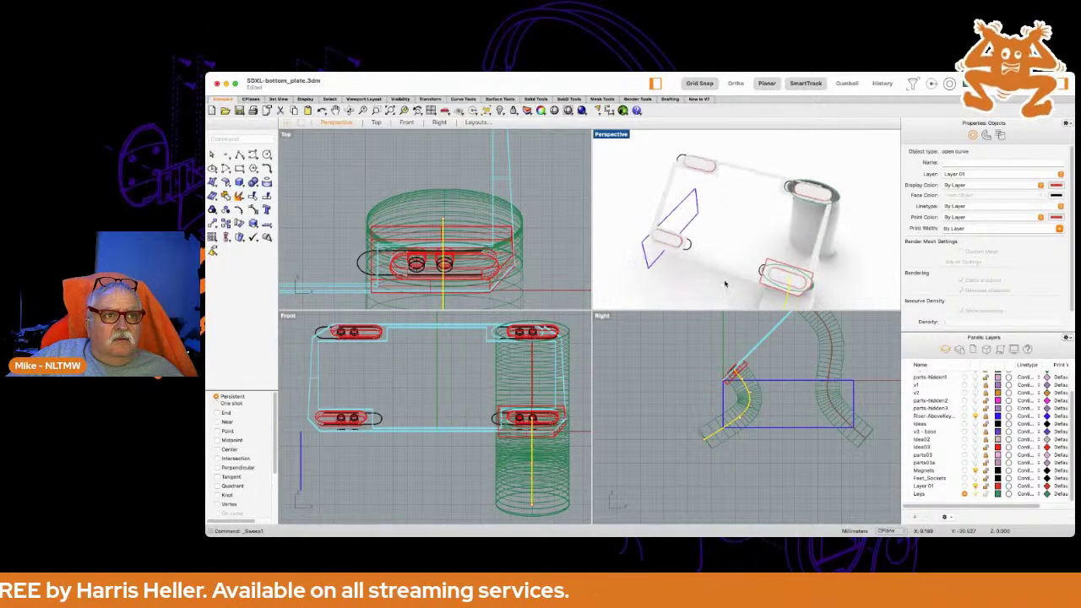
{"action": "left_click", "coordinate": [791, 222]}
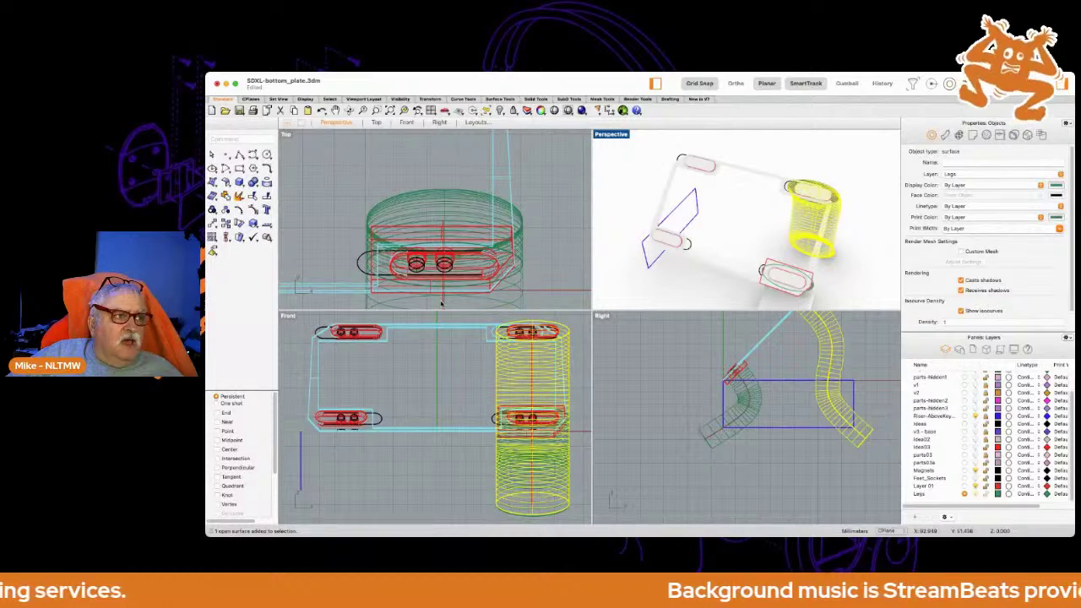
{"action": "type", "text": "cap"}
{"action": "key", "text": "Return"}
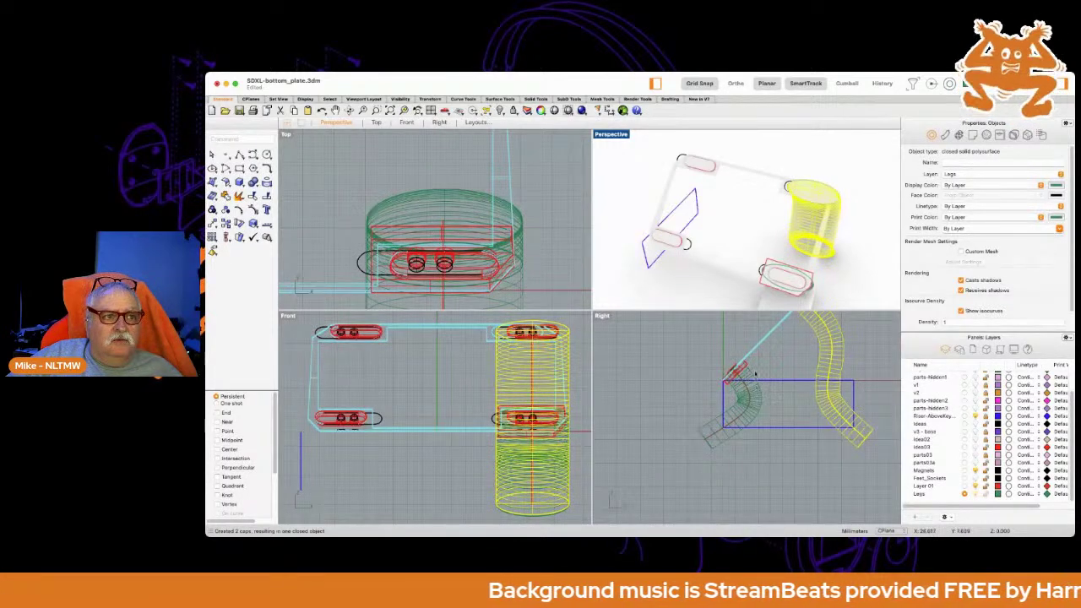
{"action": "left_click", "coordinate": [751, 375]}
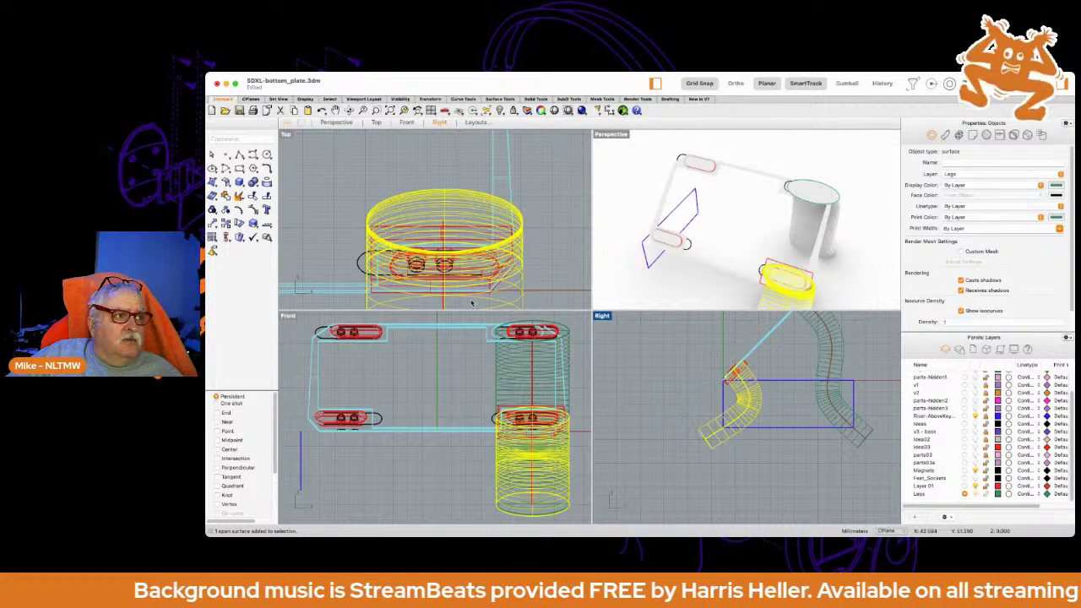
{"action": "key", "text": "Return"}
Examine the capped legs and how their upper ends meet the tilted plate and slot inserts in the Perspective and Right views.
{"action": "left_click", "coordinate": [722, 283]}
{"action": "left_click", "coordinate": [706, 292]}
{"action": "right_click_drag", "start_coordinate": [706, 292], "coordinate": [740, 307]}
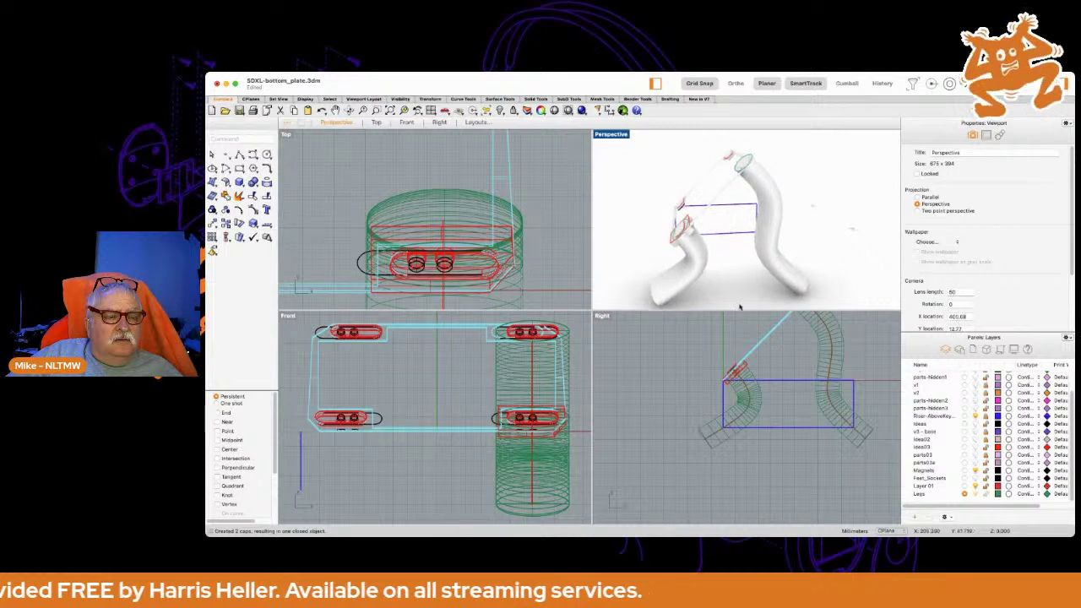
{"action": "scroll", "coordinate": [784, 352], "scroll_direction": "down", "scroll_amount": 2}
{"action": "scroll", "coordinate": [784, 351], "scroll_direction": "up", "scroll_amount": 5}
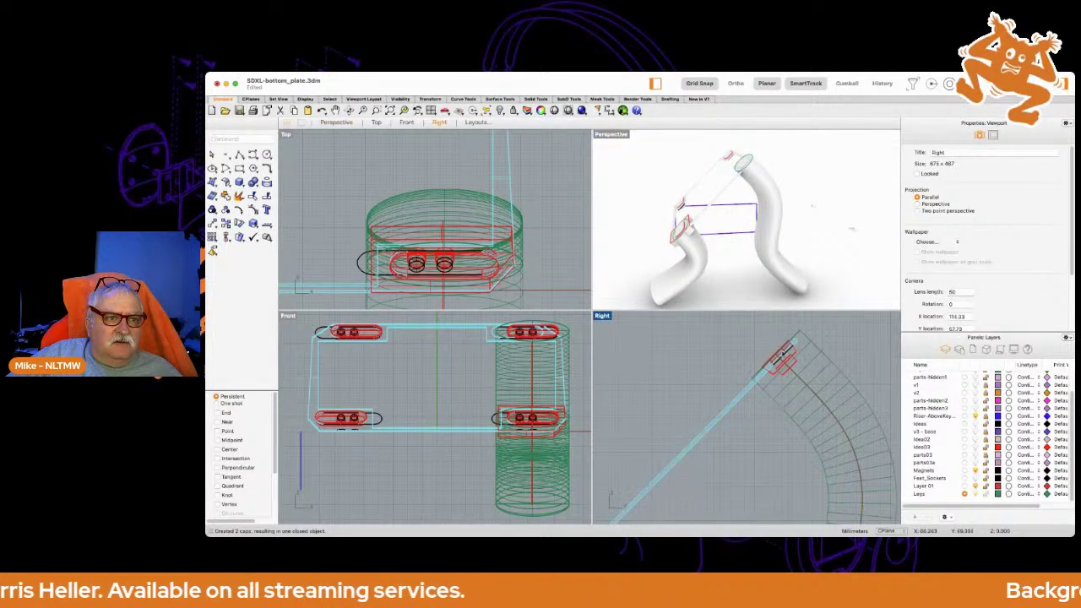
{"action": "scroll", "coordinate": [783, 352], "scroll_direction": "up", "scroll_amount": 3}
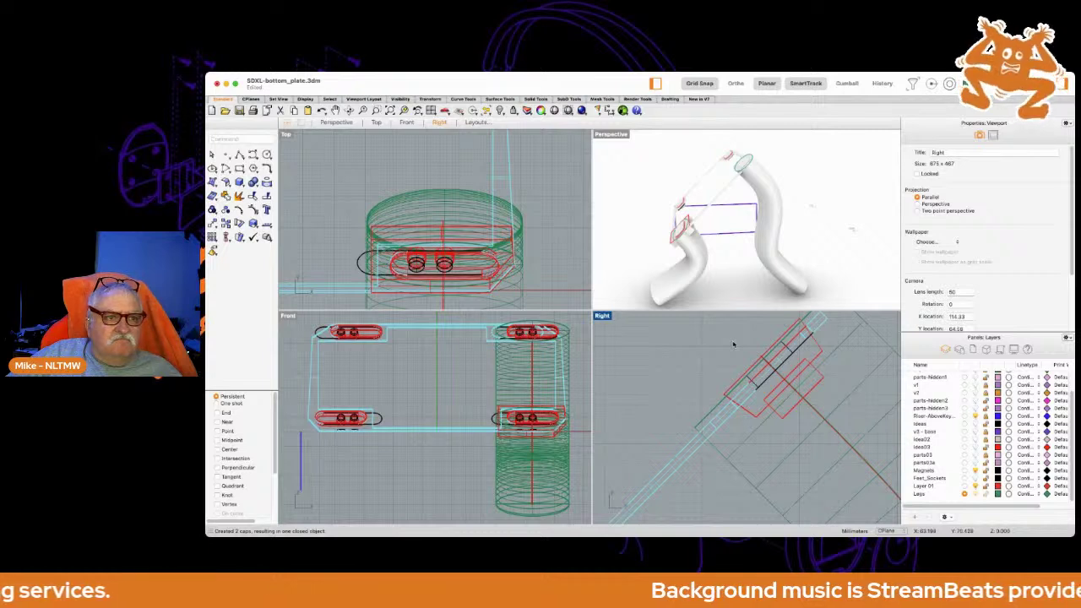
{"action": "right_click_drag", "start_coordinate": [730, 342], "coordinate": [702, 428]}
{"action": "scroll", "coordinate": [704, 422], "scroll_direction": "up", "scroll_amount": 4}
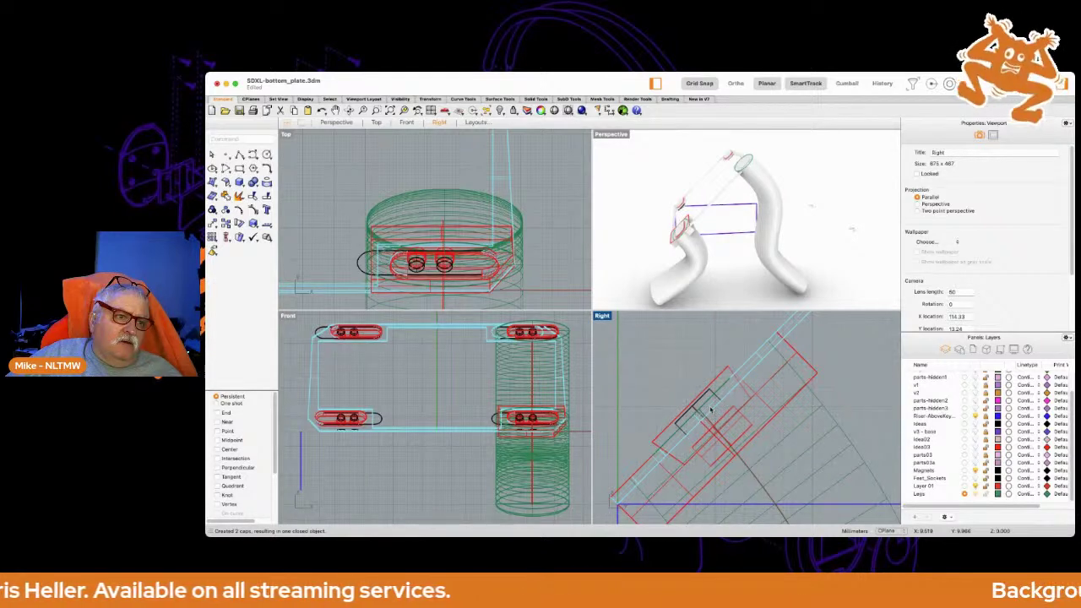
{"action": "scroll", "coordinate": [710, 409], "scroll_direction": "up", "scroll_amount": 2}
{"action": "scroll", "coordinate": [710, 410], "scroll_direction": "down", "scroll_amount": 5}
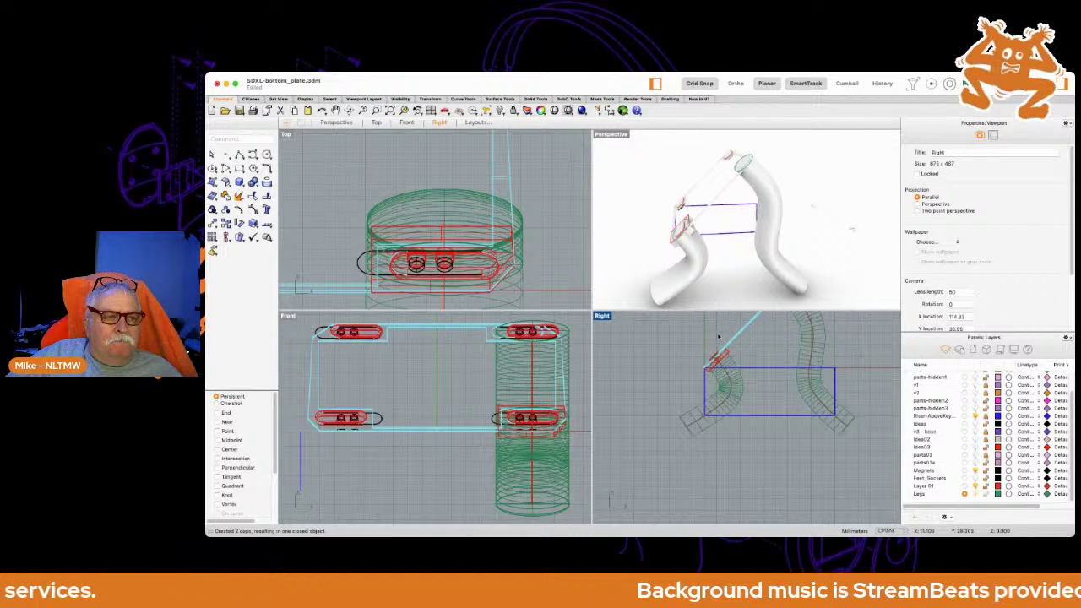
{"action": "scroll", "coordinate": [717, 349], "scroll_direction": "down", "scroll_amount": 5}
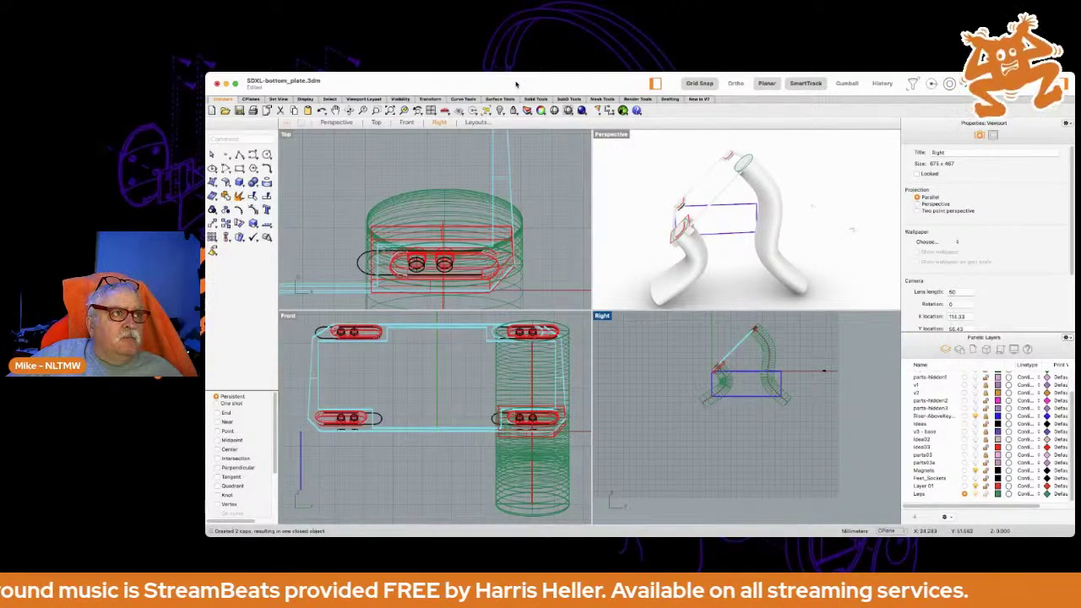
Draw a solid box with its Right-view base reaching from just in front of the plate's lower corner to beyond the rear leg's top.
{"action": "type", "text": "box"}
{"action": "key", "text": "Return"}
{"action": "scroll", "coordinate": [713, 367], "scroll_direction": "up", "scroll_amount": 6}
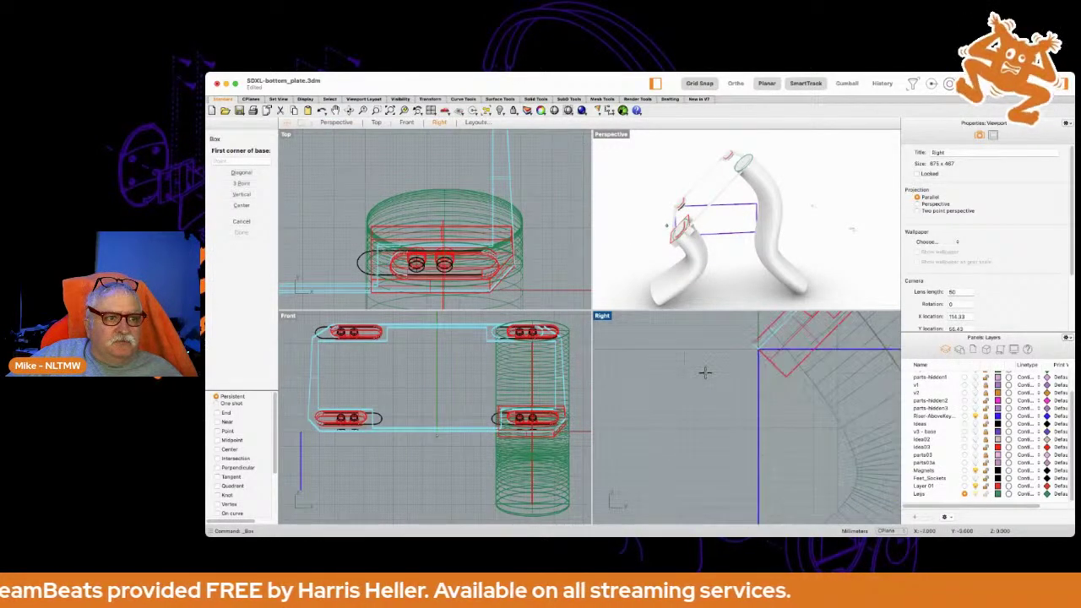
{"action": "left_click", "coordinate": [719, 348]}
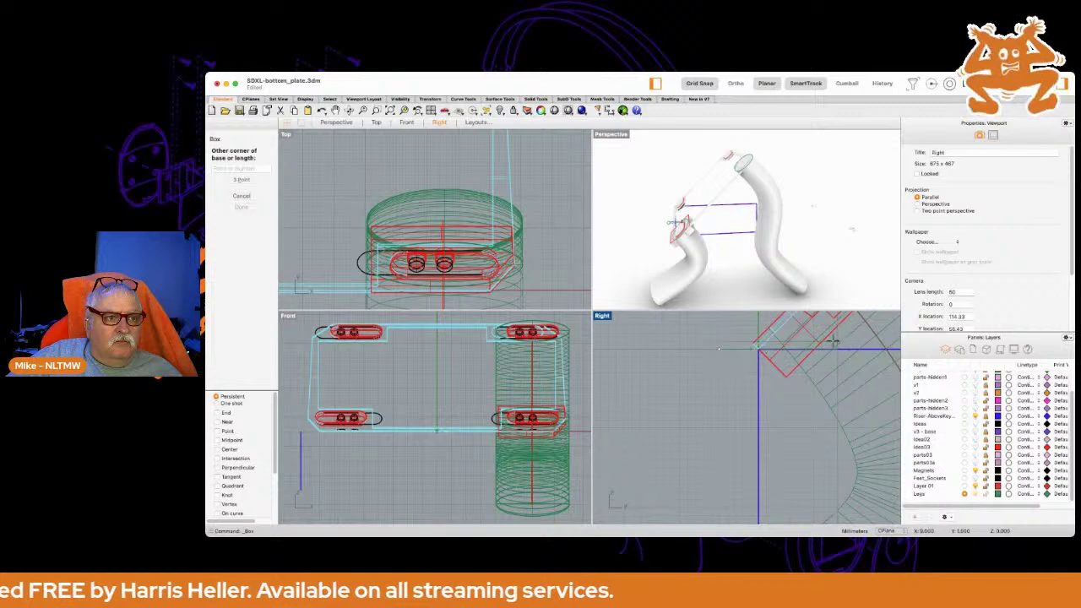
{"action": "scroll", "coordinate": [829, 340], "scroll_direction": "down", "scroll_amount": 6}
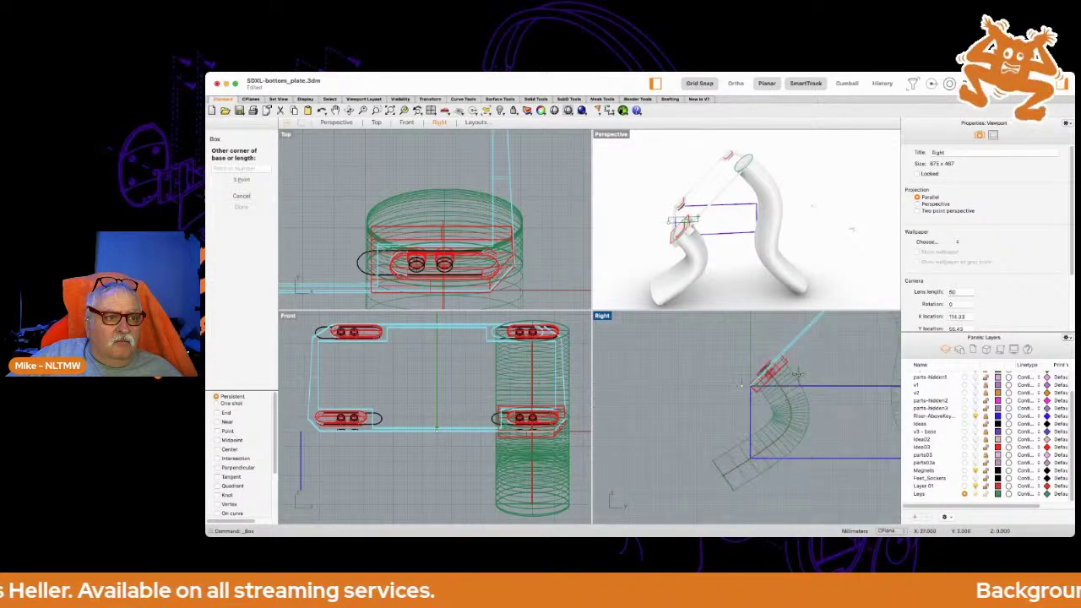
{"action": "right_click_drag", "start_coordinate": [843, 360], "coordinate": [703, 416]}
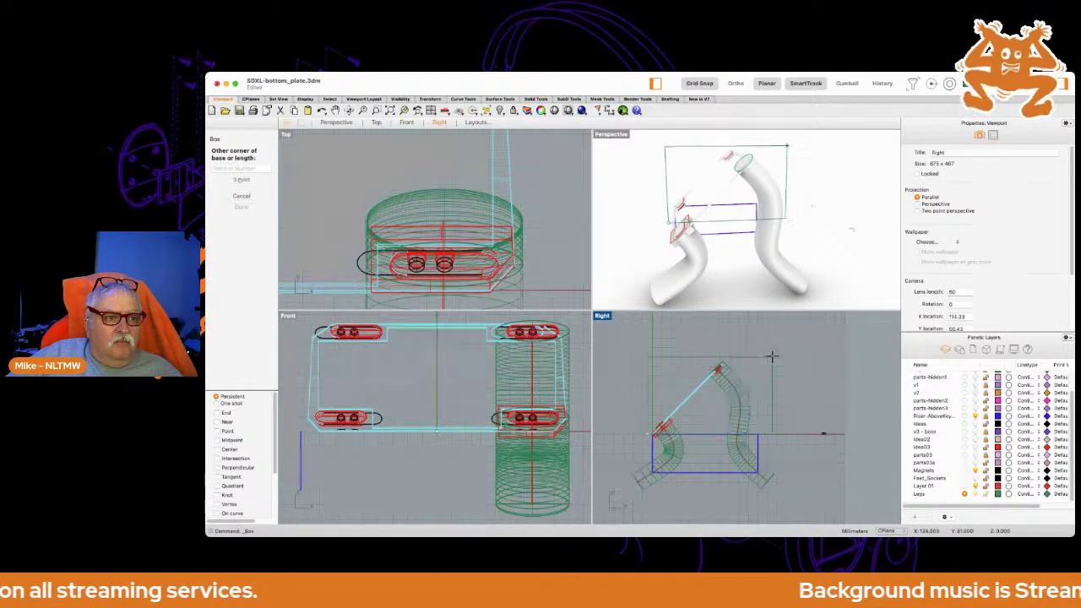
{"action": "left_click", "coordinate": [769, 355]}
{"action": "scroll", "coordinate": [565, 211], "scroll_direction": "down", "scroll_amount": 6}
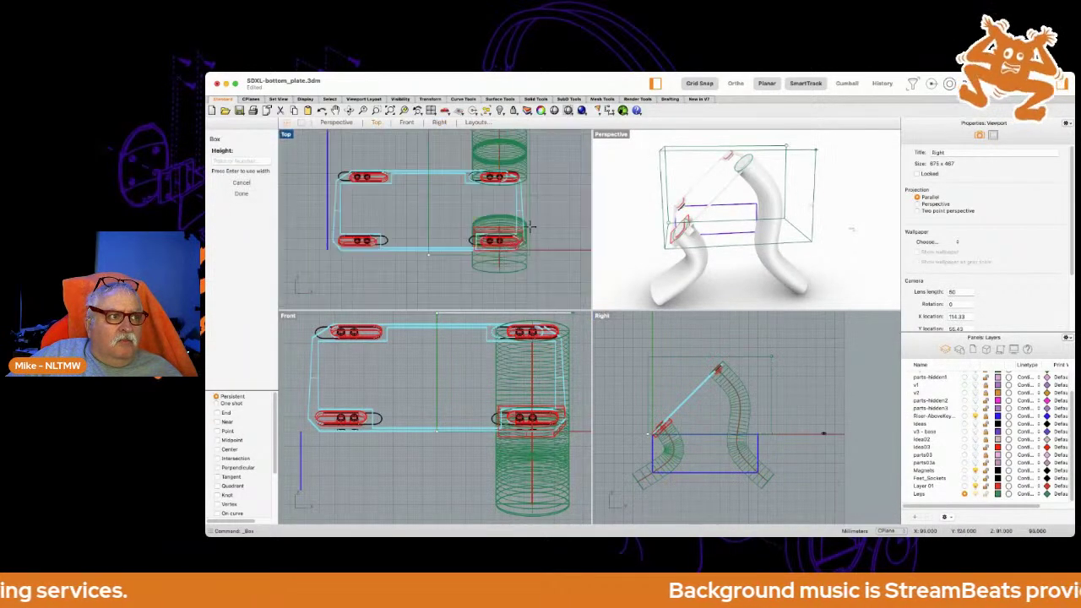
{"action": "left_click", "coordinate": [572, 212]}
Move the box straight sideways in the Top view with Ortho on so that it spans the full width of the plate.
{"action": "left_click_drag", "start_coordinate": [576, 212], "coordinate": [550, 195]}
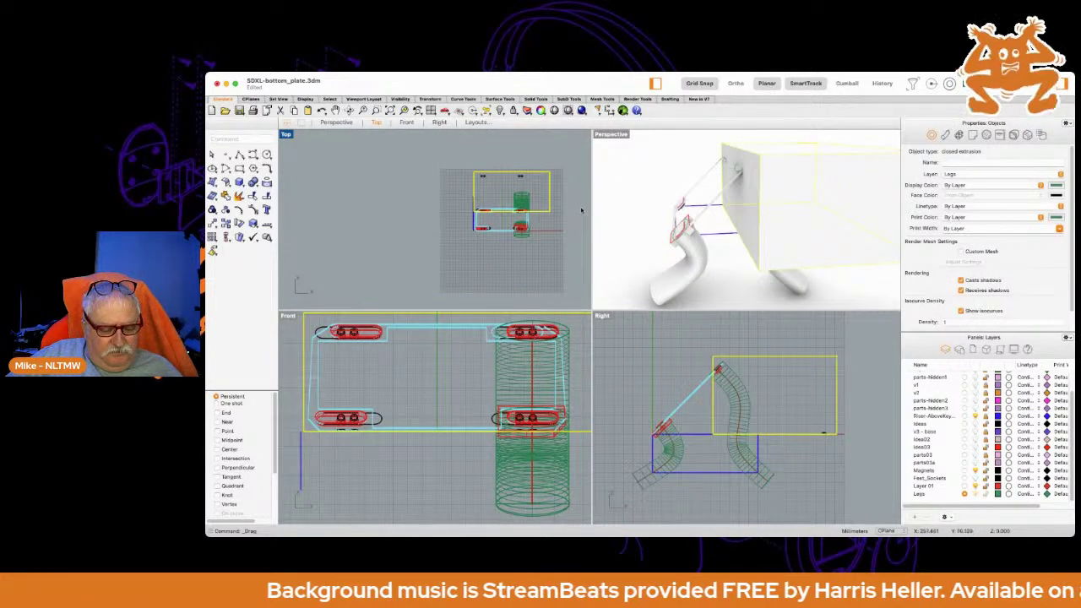
{"action": "key", "text": "super+z"}
{"action": "left_click", "coordinate": [733, 84]}
{"action": "left_click_drag", "start_coordinate": [557, 196], "coordinate": [519, 193]}
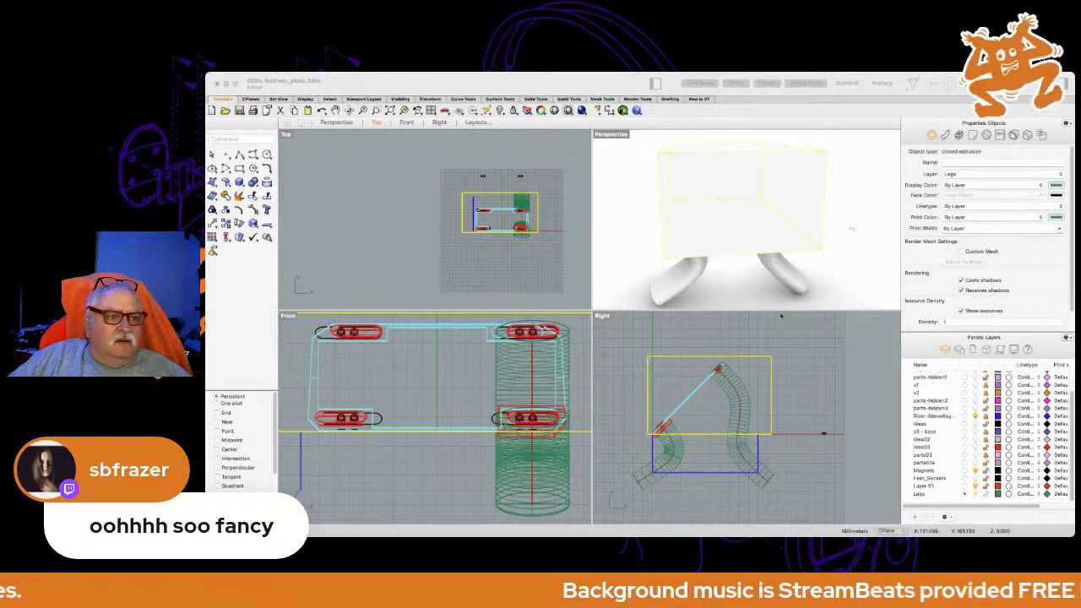
Rotate the box 45 degrees in the Right view about the plate's lower front corner, aligning its underside with the tilted plate.
{"action": "scroll", "coordinate": [655, 433], "scroll_direction": "up", "scroll_amount": 12}
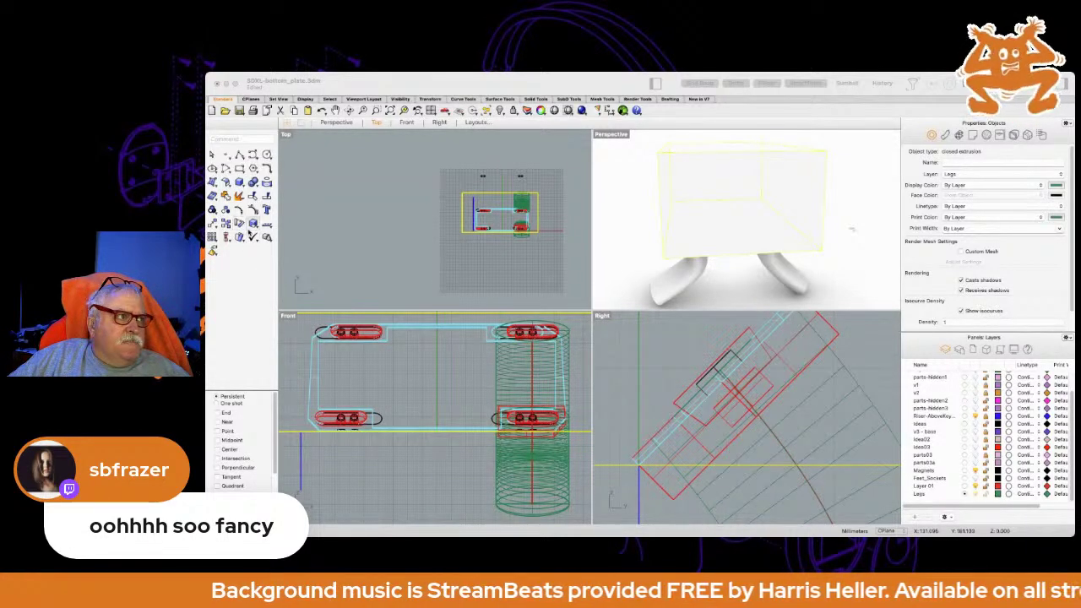
{"action": "left_click", "coordinate": [239, 223]}
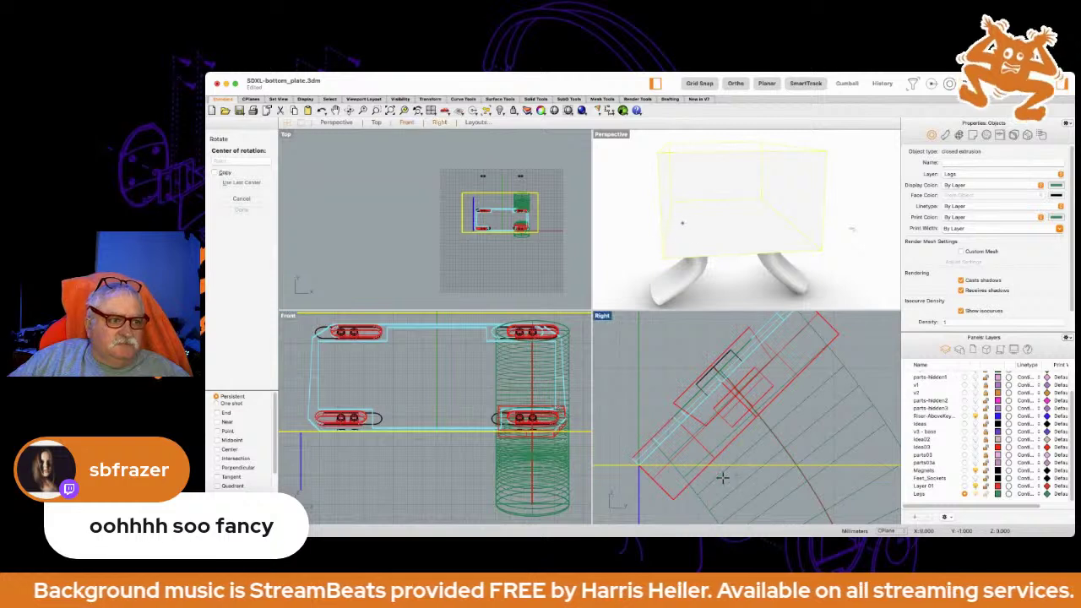
{"action": "left_click", "coordinate": [639, 465]}
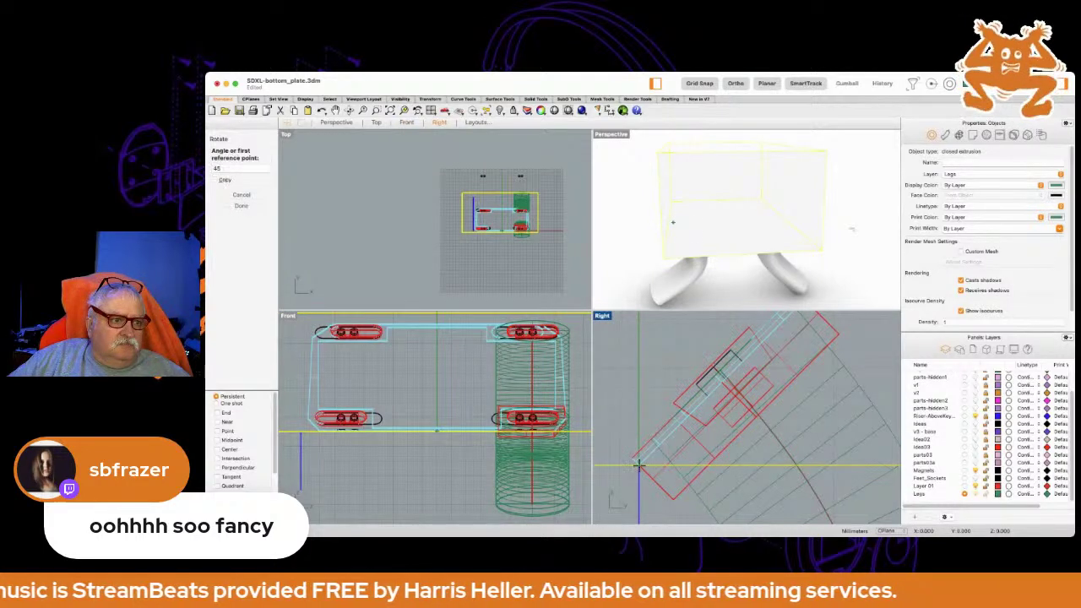
{"action": "left_click", "coordinate": [875, 465]}
{"action": "right_click_drag", "start_coordinate": [855, 340], "coordinate": [816, 447]}
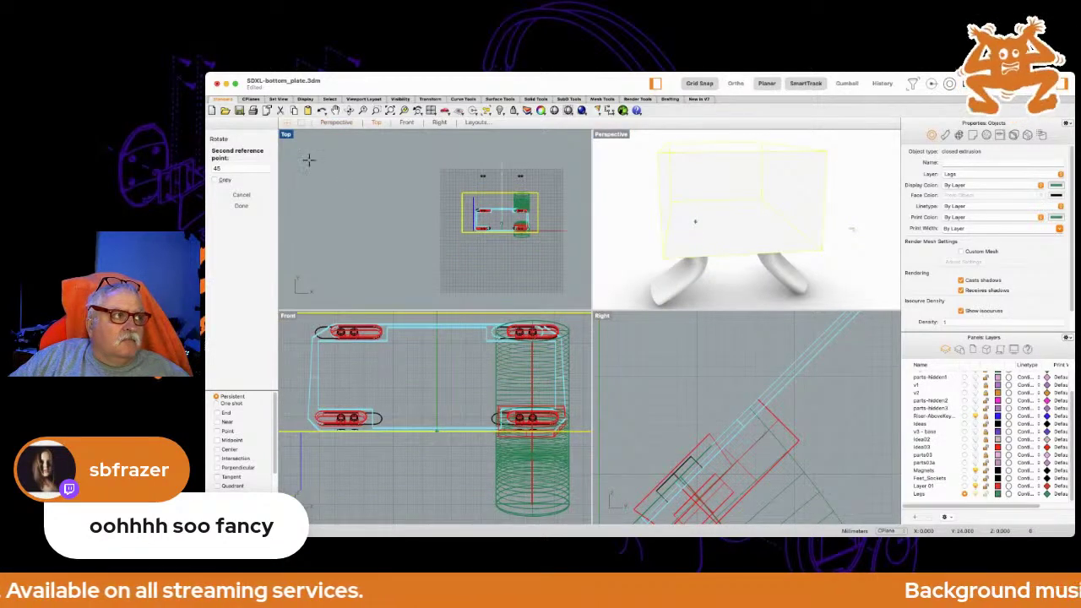
{"action": "left_click", "coordinate": [226, 169]}
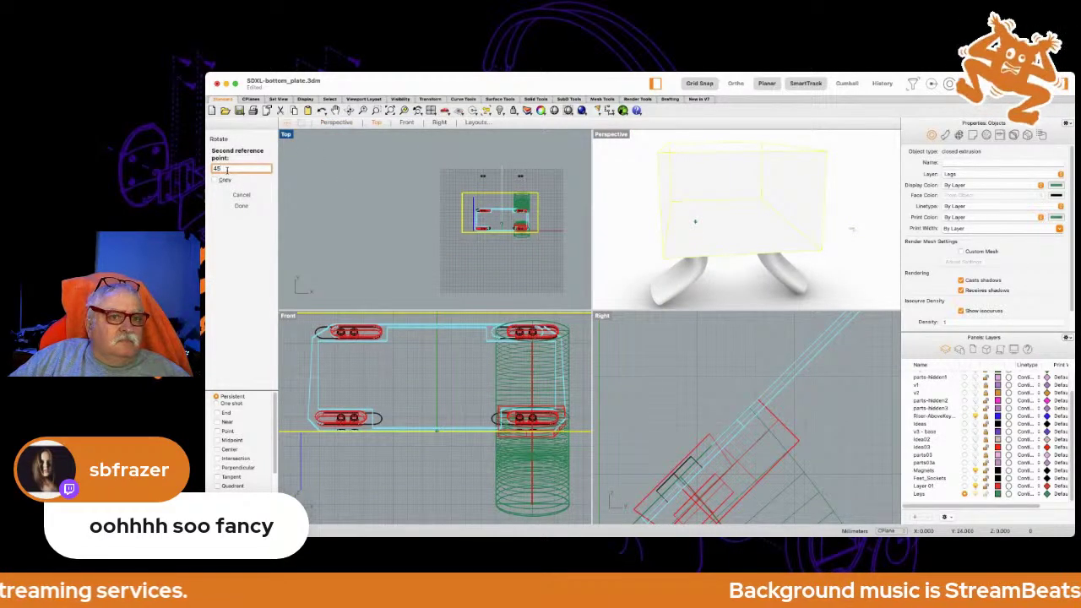
{"action": "key", "text": "Return"}
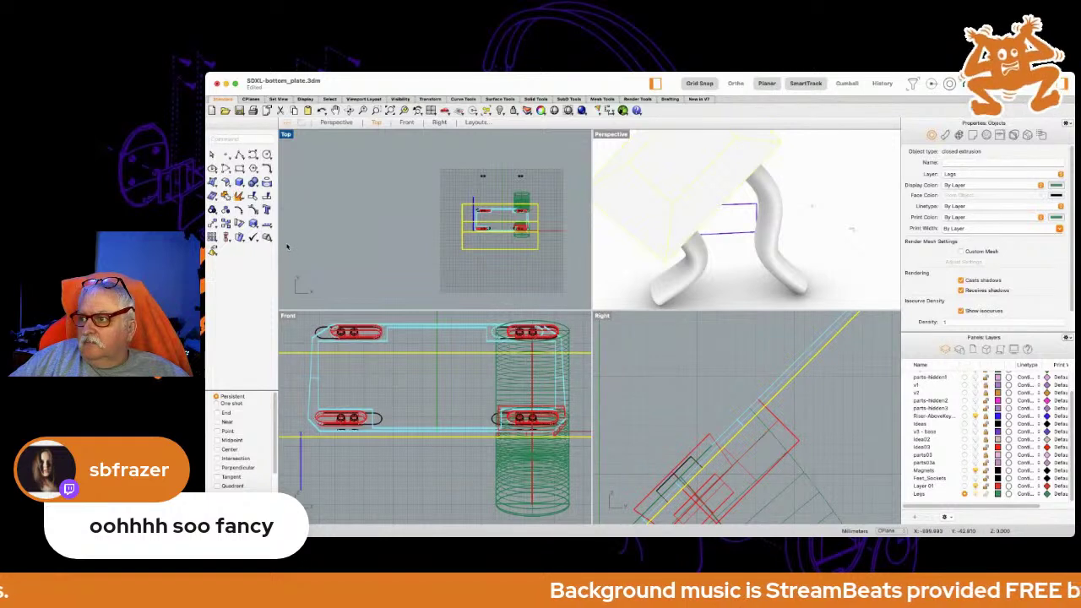
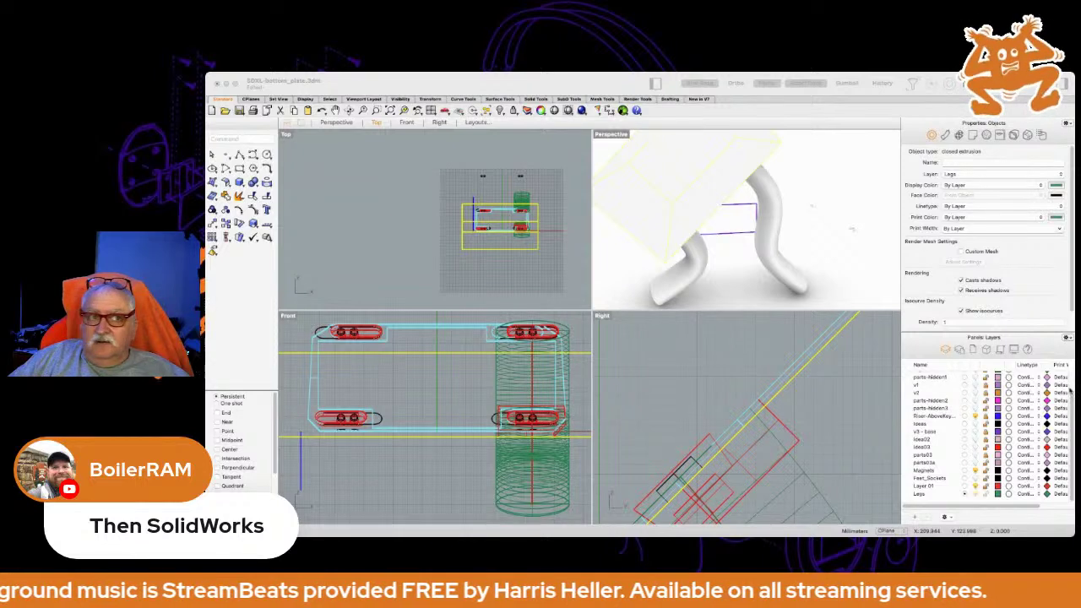
Examine the rotated box's fit against the tilted plate, inserts and leg tops in the Perspective and Right views.
{"action": "right_click_drag", "start_coordinate": [705, 277], "coordinate": [786, 287]}
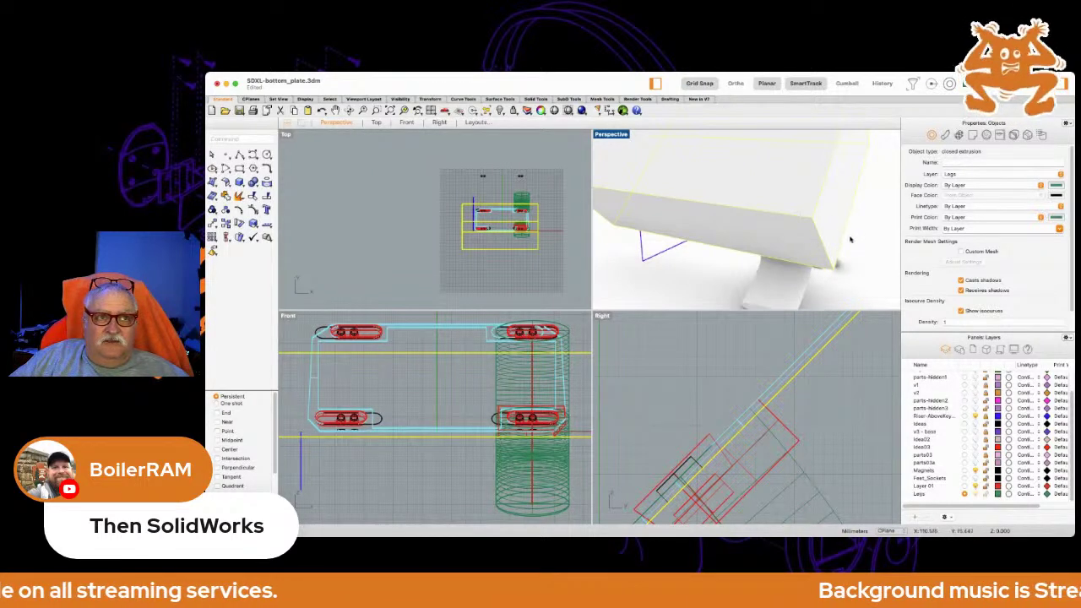
{"action": "mouse_move", "coordinate": [850, 240]}
{"action": "right_mouse_down"}
{"action": "mouse_move", "coordinate": [739, 249]}
{"action": "mouse_move", "coordinate": [815, 244]}
{"action": "mouse_move", "coordinate": [750, 271]}
{"action": "mouse_move", "coordinate": [748, 224]}
{"action": "mouse_move", "coordinate": [869, 240]}
{"action": "right_mouse_up"}
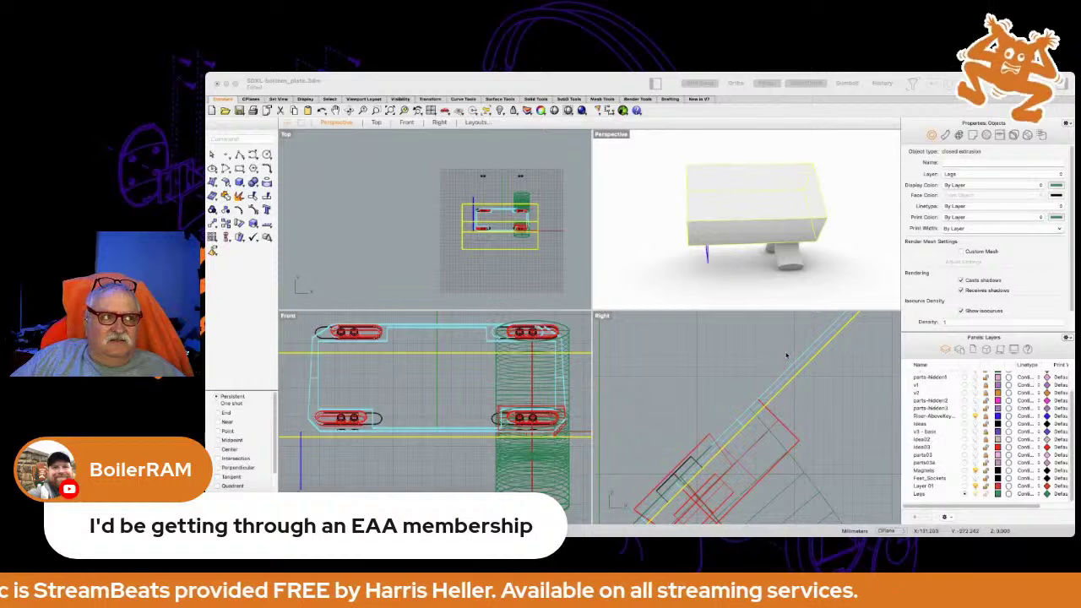
{"action": "scroll", "coordinate": [782, 352], "scroll_direction": "down", "scroll_amount": 5}
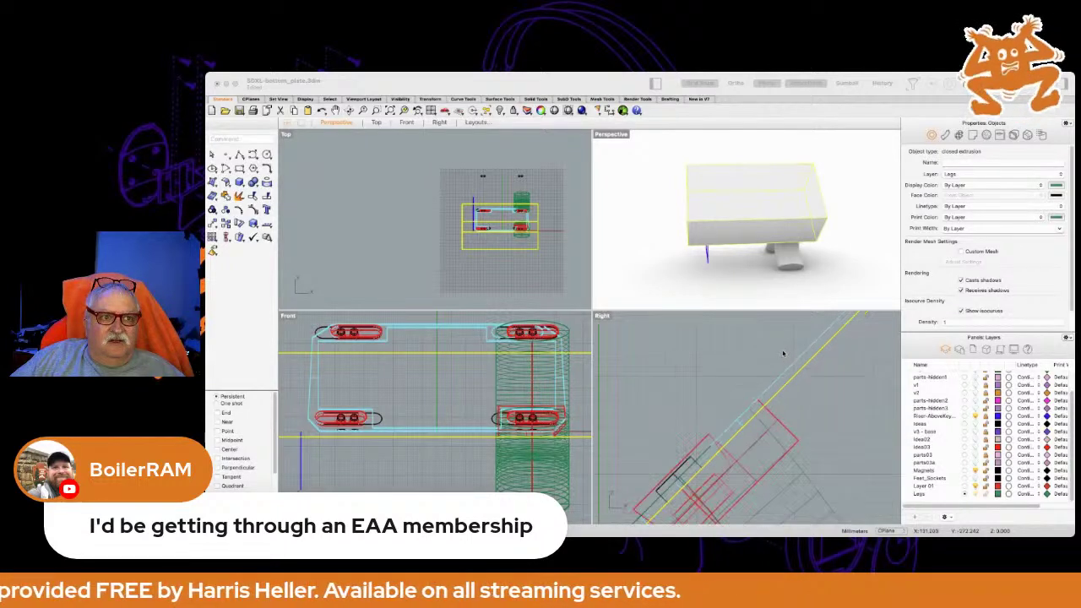
{"action": "scroll", "coordinate": [778, 351], "scroll_direction": "up", "scroll_amount": 3}
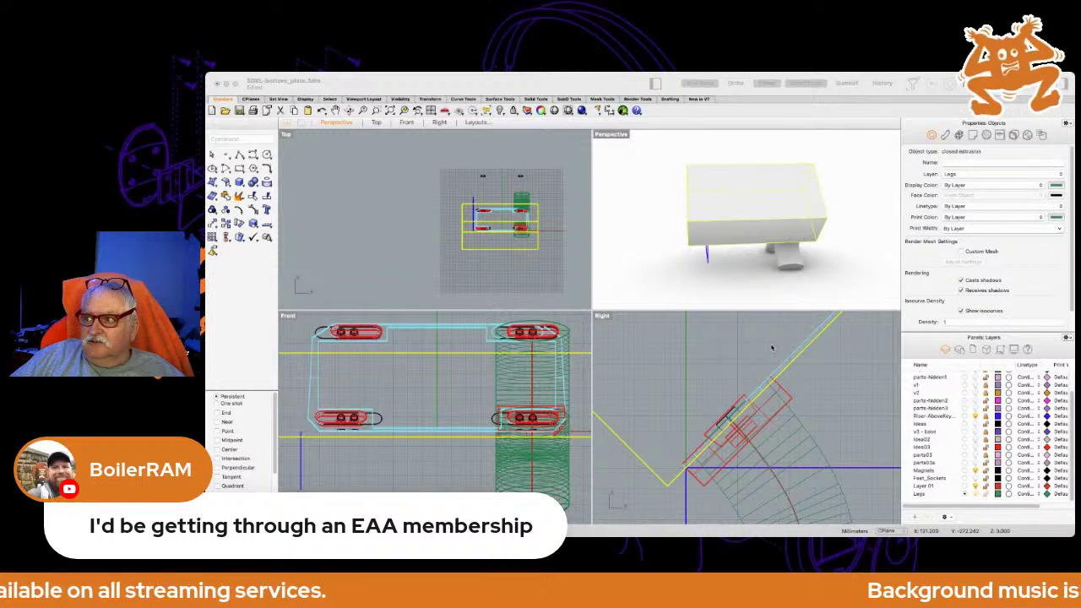
{"action": "scroll", "coordinate": [770, 348], "scroll_direction": "up", "scroll_amount": 2}
{"action": "scroll", "coordinate": [769, 348], "scroll_direction": "down", "scroll_amount": 3}
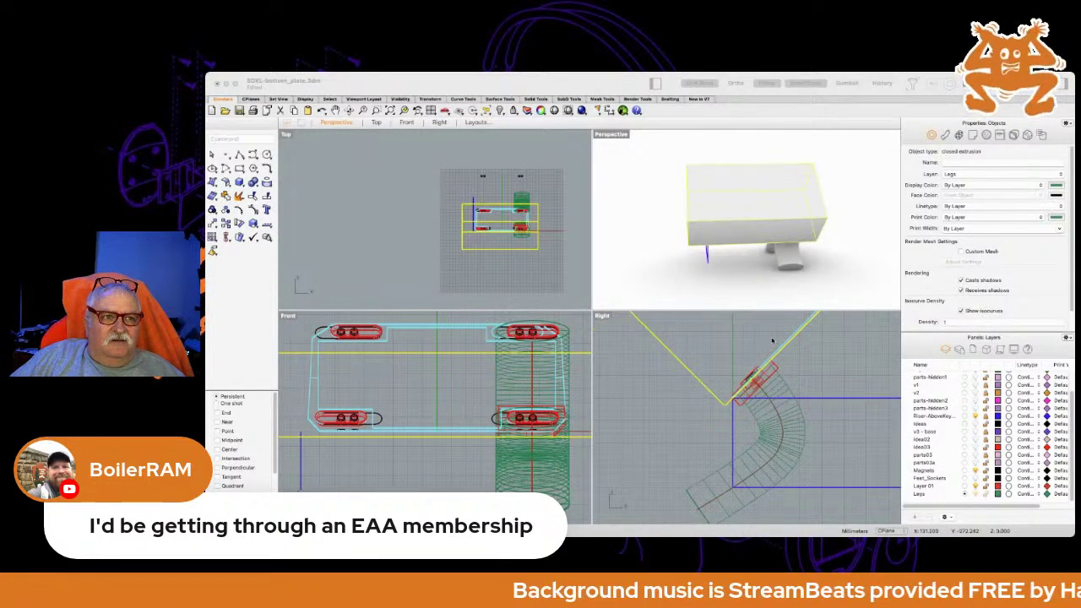
{"action": "left_click", "coordinate": [762, 346]}
{"action": "right_click_drag", "start_coordinate": [763, 346], "coordinate": [703, 415]}
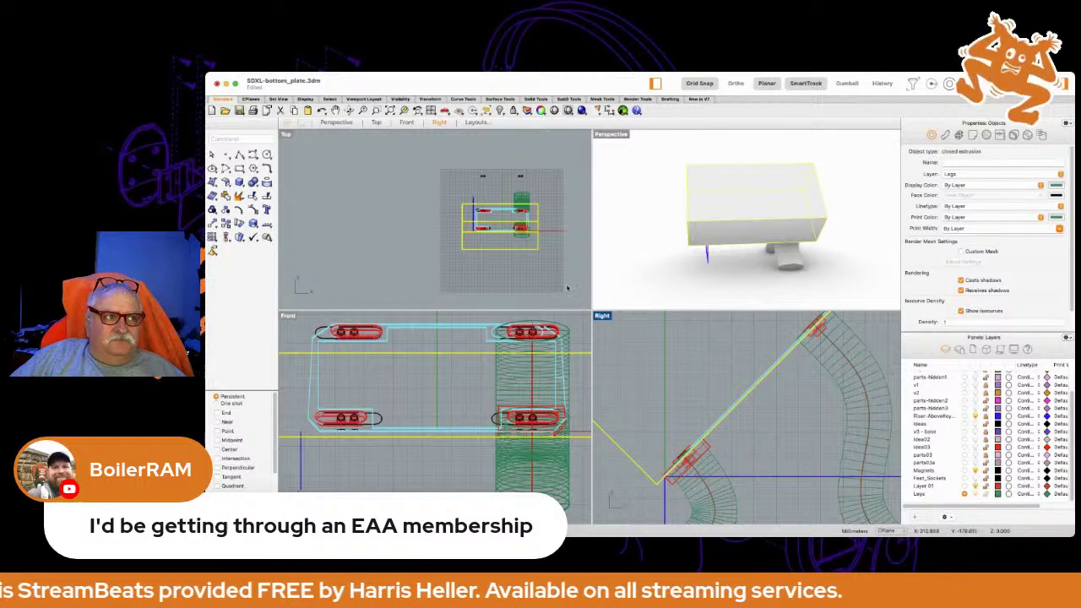
Subtract the rotated box from the rear leg with BooleanDifference, keeping the box.
{"action": "scroll", "coordinate": [507, 228], "scroll_direction": "up", "scroll_amount": 4}
{"action": "left_click_drag", "start_coordinate": [576, 241], "coordinate": [566, 239]}
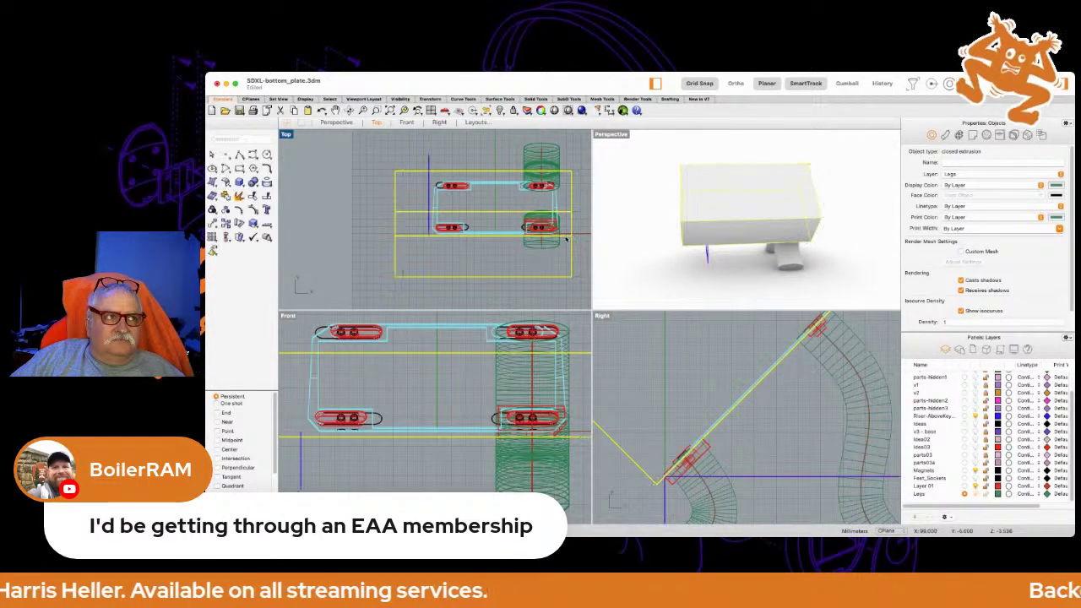
{"action": "left_click", "coordinate": [725, 359]}
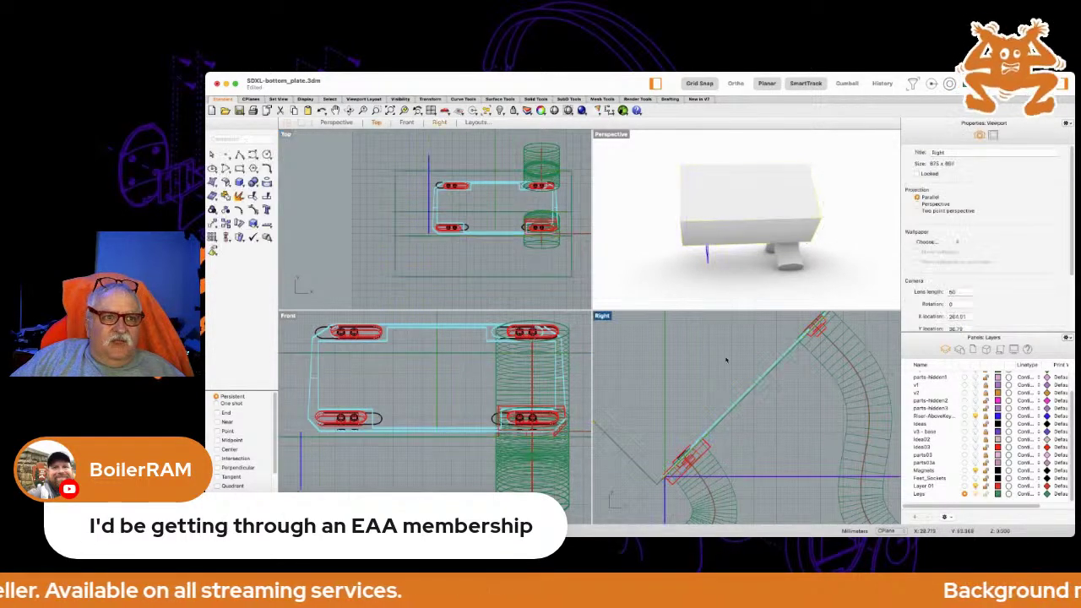
{"action": "left_click", "coordinate": [831, 359]}
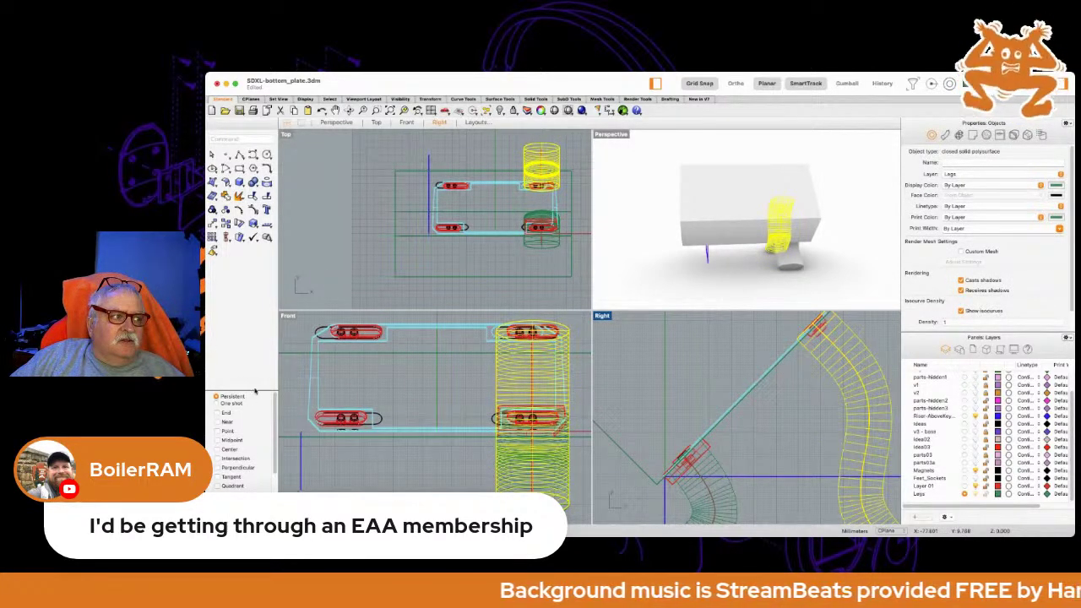
{"action": "left_click", "coordinate": [226, 397]}
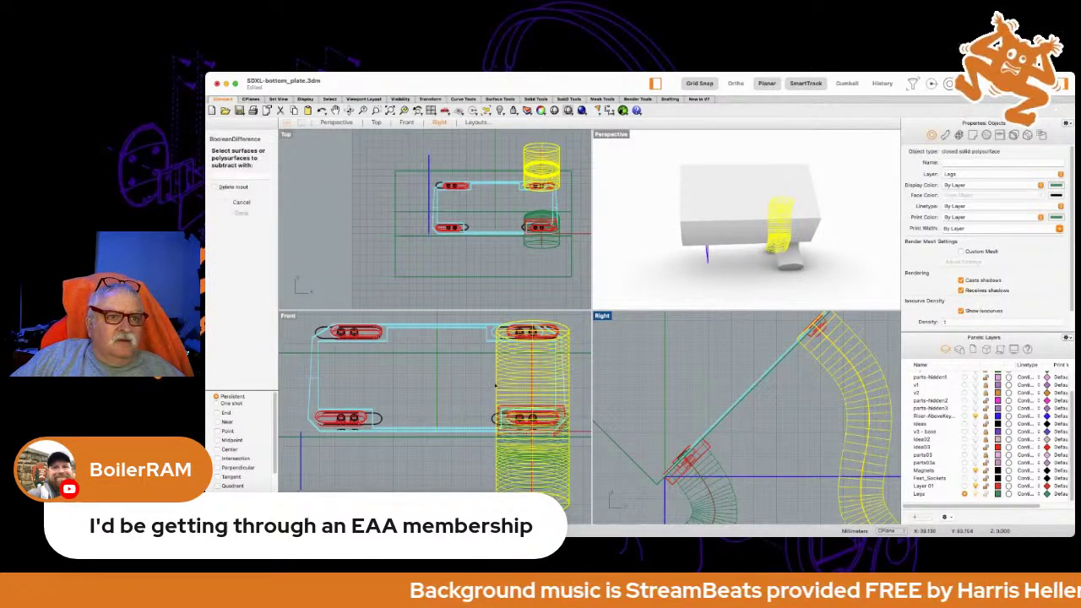
{"action": "left_click", "coordinate": [631, 458]}
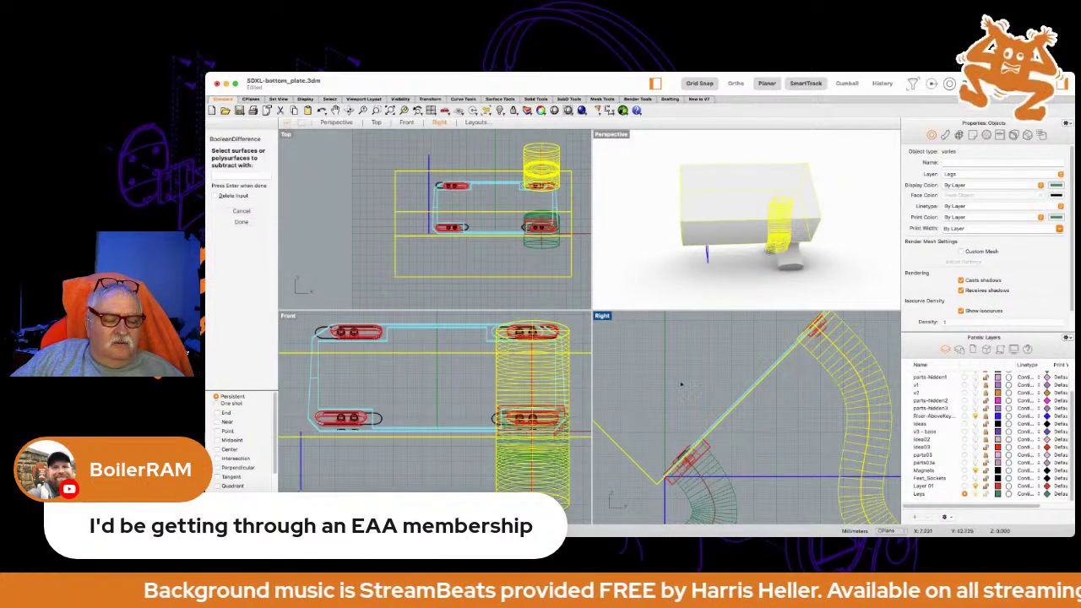
{"action": "key", "text": "Return"}
Move the rotated box slightly away from the tilted plate's underside towards its upper face in the Right view, with Grid Snap off.
{"action": "scroll", "coordinate": [736, 406], "scroll_direction": "up", "scroll_amount": 5}
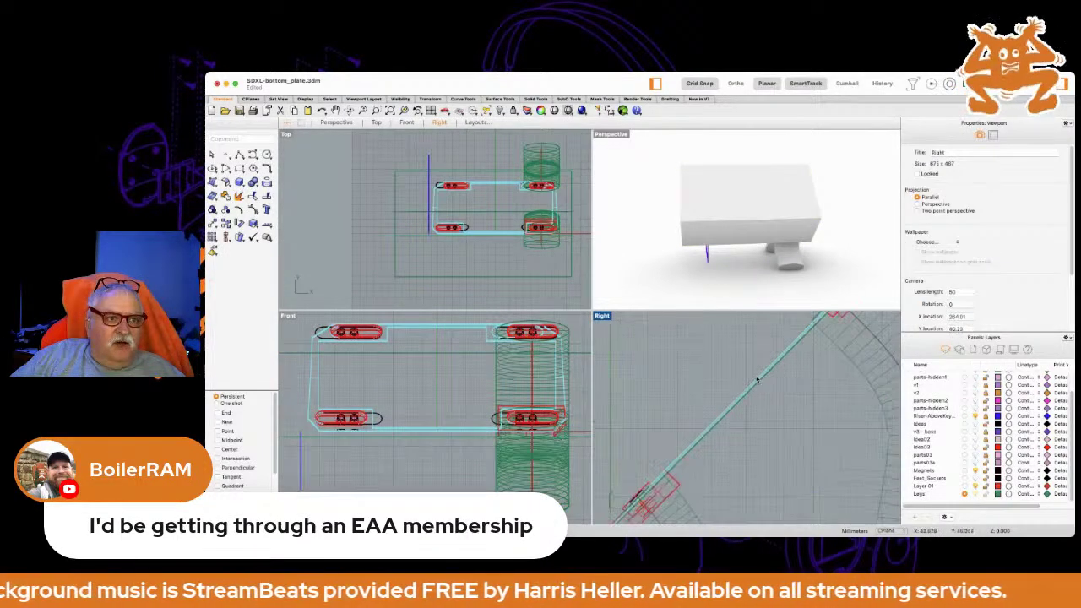
{"action": "scroll", "coordinate": [736, 406], "scroll_direction": "down", "scroll_amount": 5}
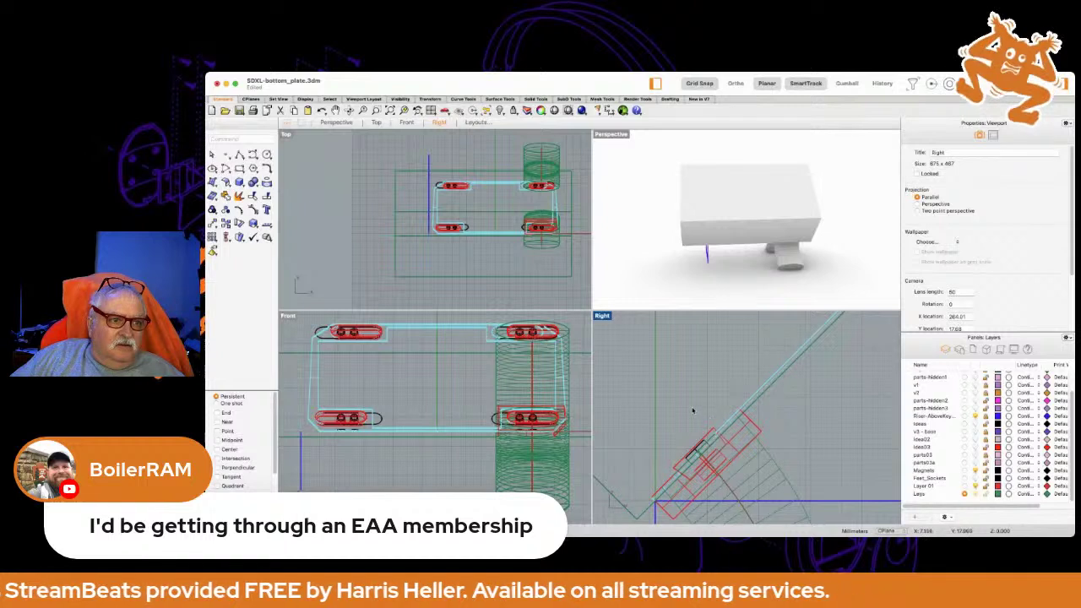
{"action": "scroll", "coordinate": [743, 389], "scroll_direction": "up", "scroll_amount": 3}
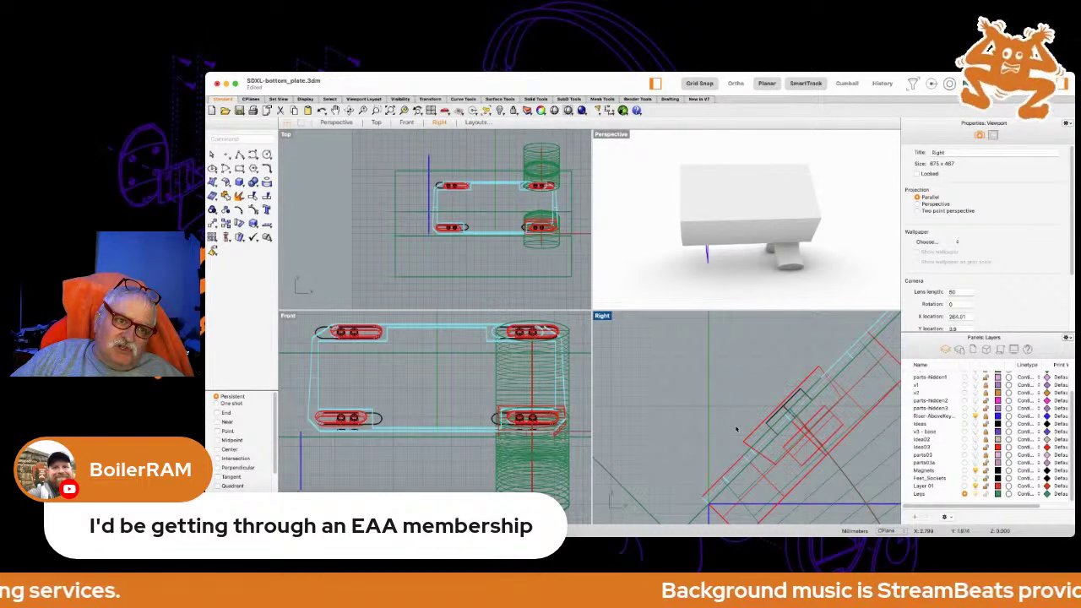
{"action": "left_click", "coordinate": [757, 471]}
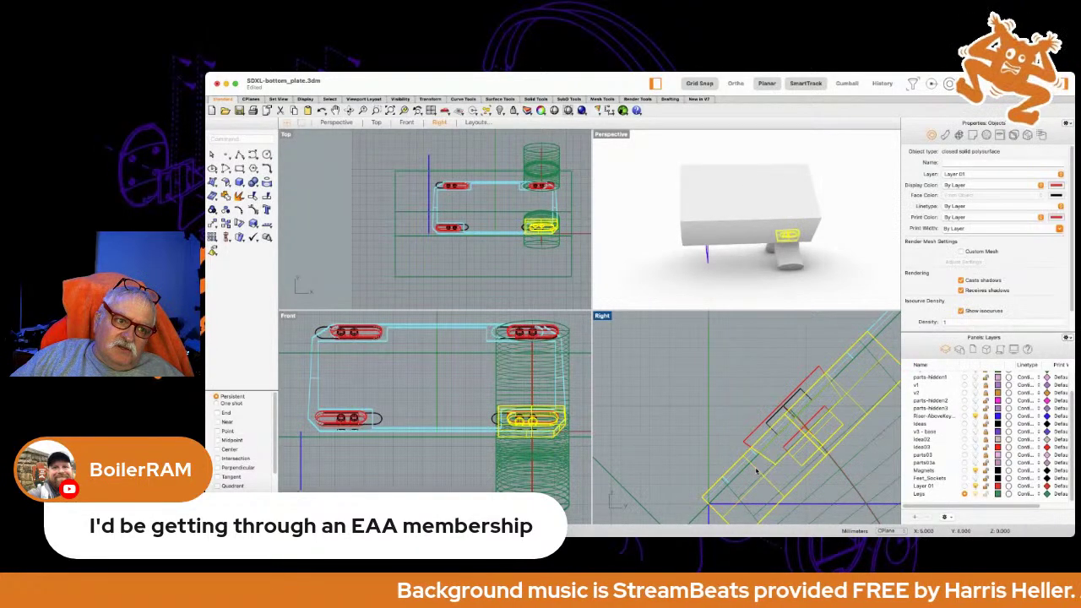
{"action": "left_click", "coordinate": [729, 434]}
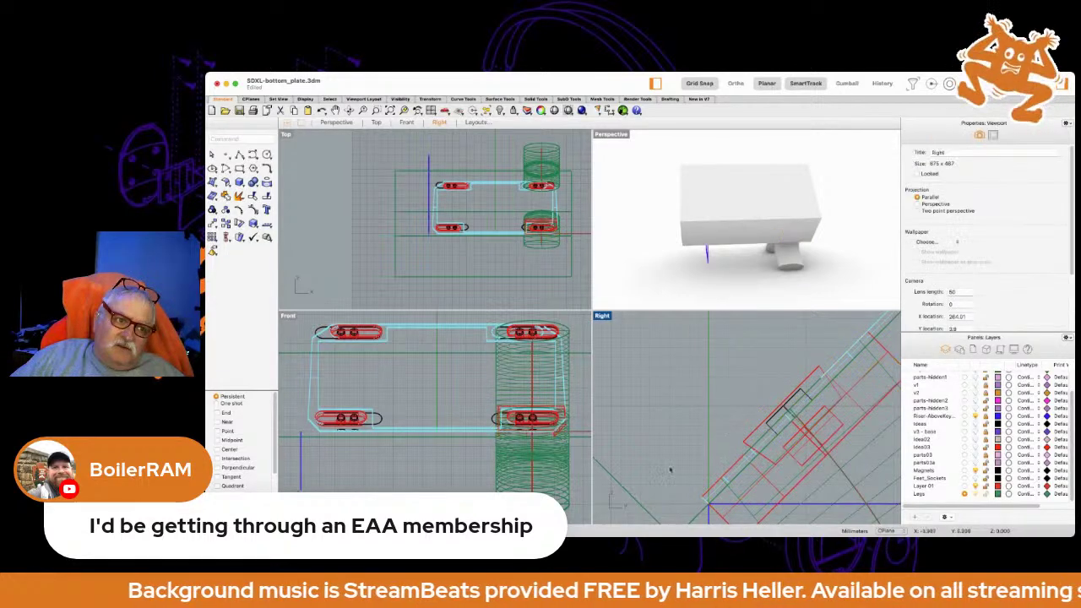
{"action": "scroll", "coordinate": [688, 490], "scroll_direction": "down", "scroll_amount": 3}
{"action": "mouse_move", "coordinate": [697, 481]}
{"action": "left_mouse_down"}
{"action": "mouse_move", "coordinate": [696, 460]}
{"action": "mouse_move", "coordinate": [668, 485]}
{"action": "mouse_move", "coordinate": [693, 466]}
{"action": "left_mouse_up"}
{"action": "scroll", "coordinate": [693, 466], "scroll_direction": "up", "scroll_amount": 5}
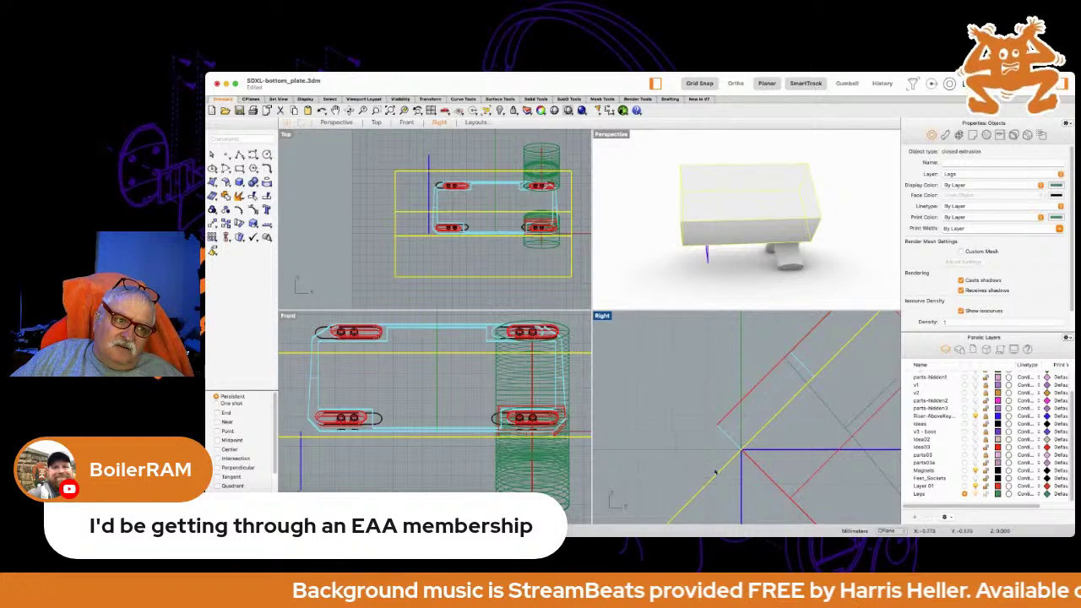
{"action": "left_click", "coordinate": [697, 84]}
{"action": "left_click_drag", "start_coordinate": [696, 475], "coordinate": [682, 459]}
{"action": "right_click_drag", "start_coordinate": [682, 459], "coordinate": [672, 427]}
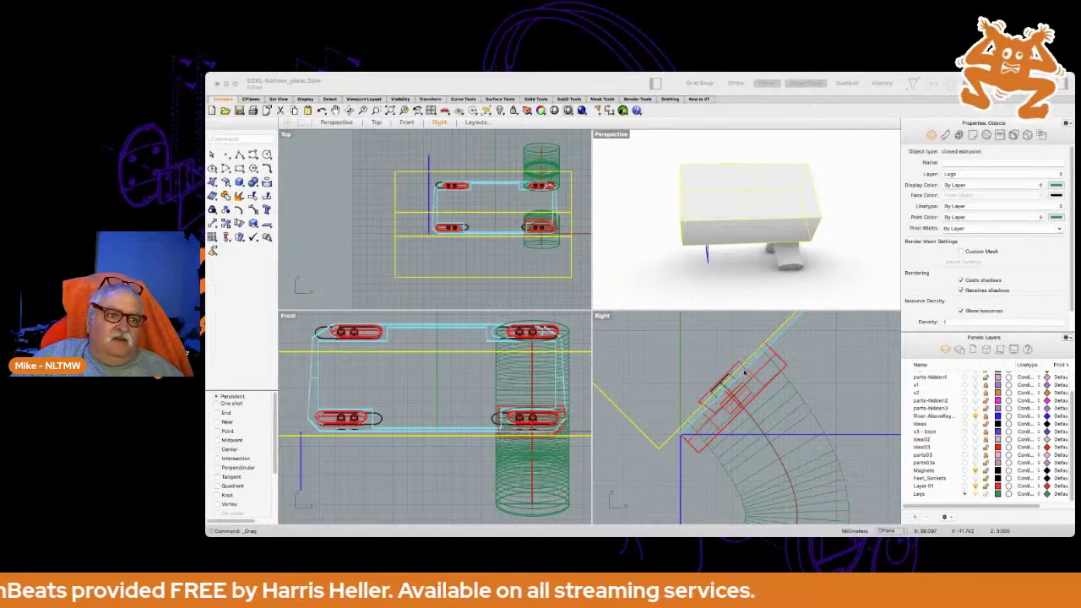
Subtract the repositioned box from the rear leg with BooleanDifference, keeping the box.
{"action": "scroll", "coordinate": [743, 371], "scroll_direction": "up", "scroll_amount": 4}
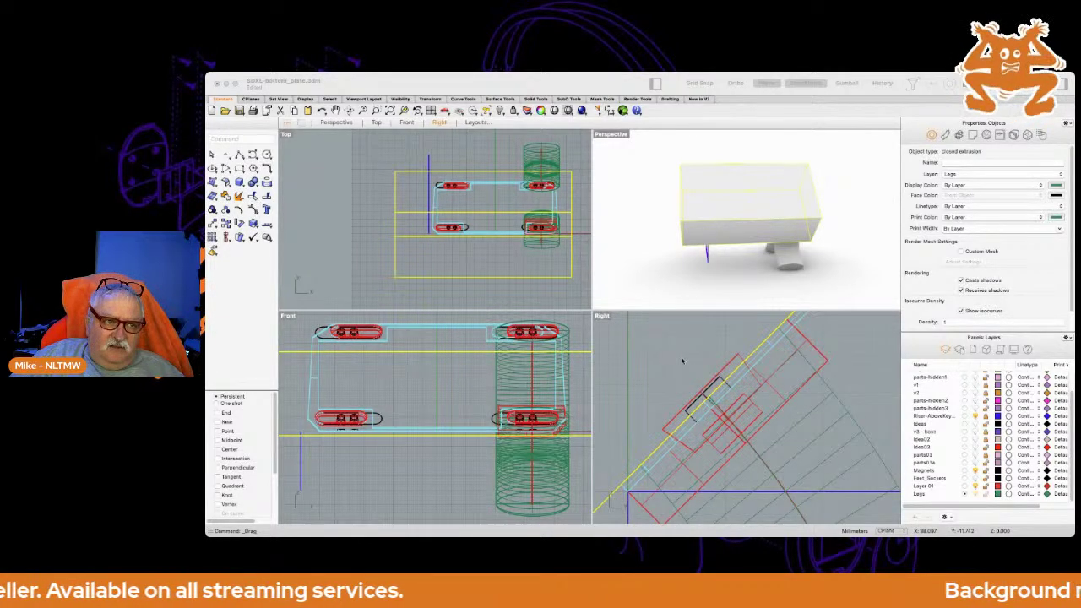
{"action": "scroll", "coordinate": [682, 361], "scroll_direction": "down", "scroll_amount": 2}
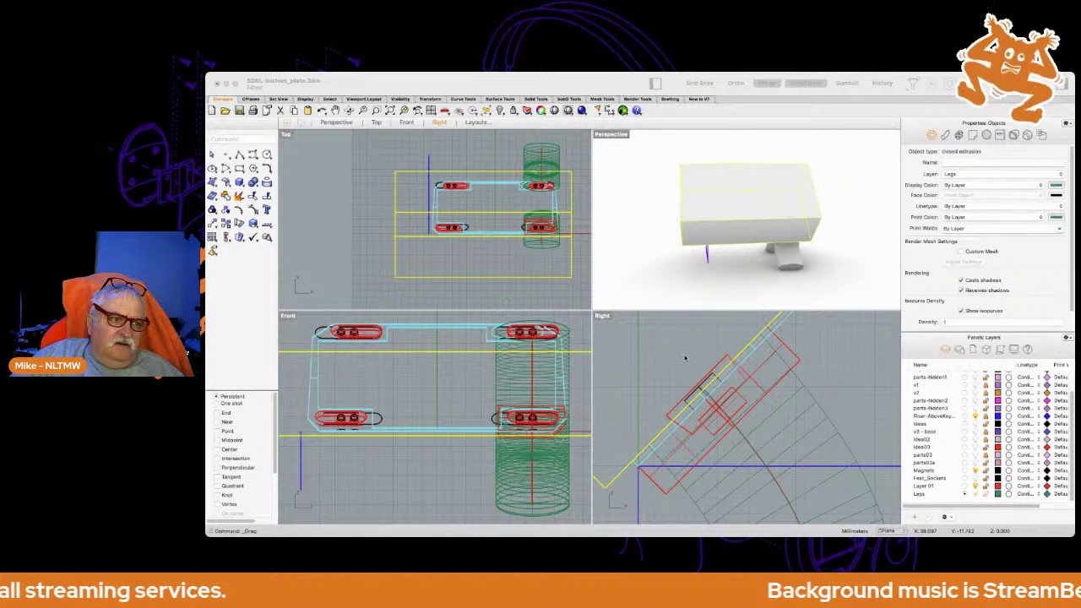
{"action": "scroll", "coordinate": [703, 365], "scroll_direction": "up", "scroll_amount": 3}
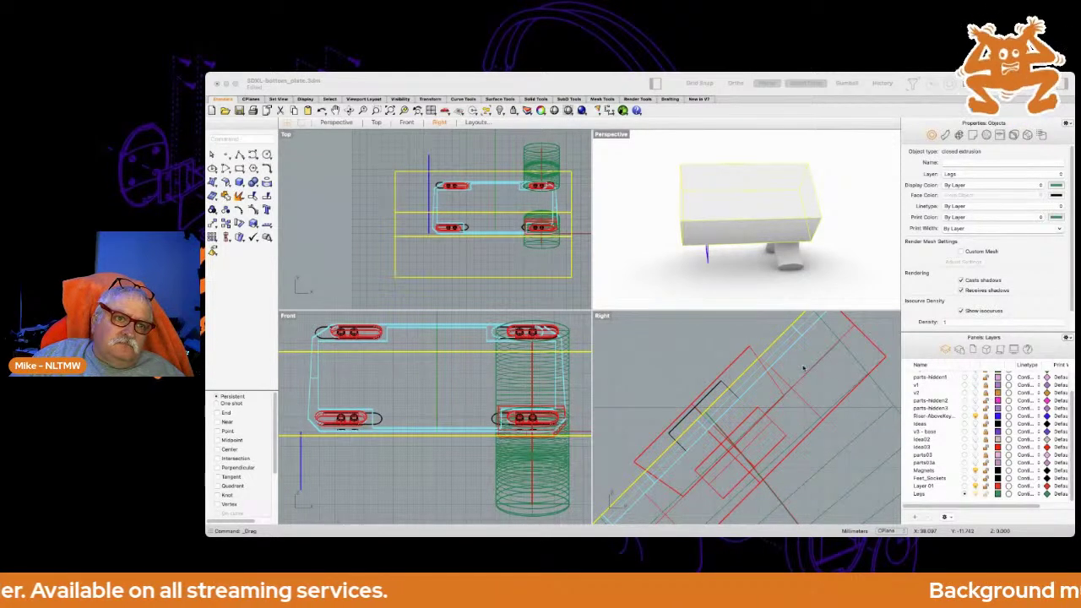
{"action": "scroll", "coordinate": [803, 368], "scroll_direction": "down", "scroll_amount": 5}
{"action": "mouse_move", "coordinate": [769, 383]}
{"action": "right_mouse_down"}
{"action": "mouse_move", "coordinate": [718, 478]}
{"action": "mouse_move", "coordinate": [677, 508]}
{"action": "right_mouse_up"}
{"action": "right_click_drag", "start_coordinate": [813, 396], "coordinate": [673, 525]}
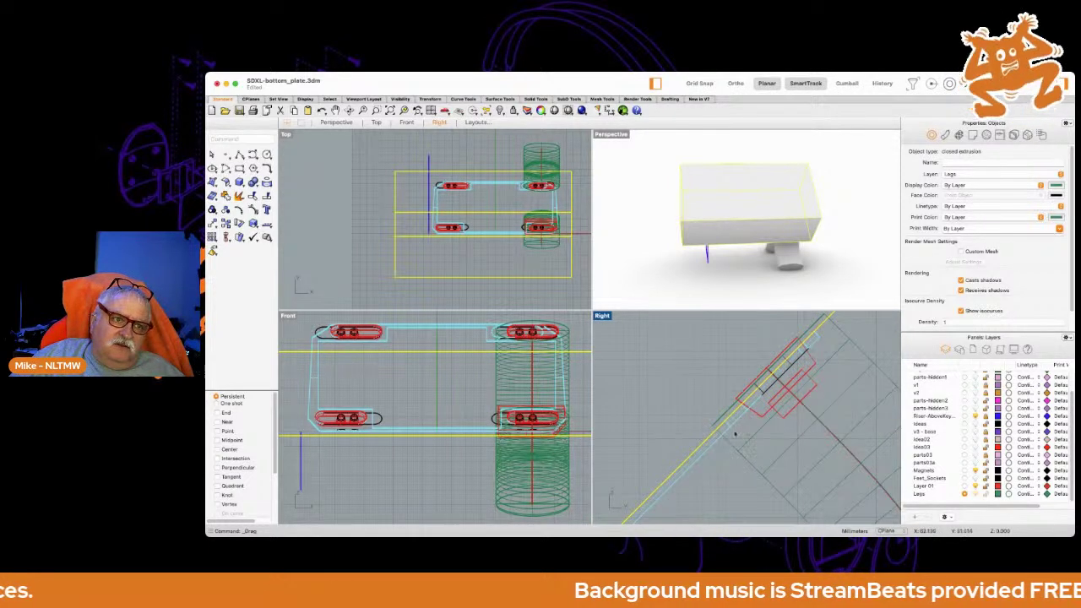
{"action": "right_click_drag", "start_coordinate": [736, 432], "coordinate": [723, 464]}
{"action": "left_click", "coordinate": [733, 454]}
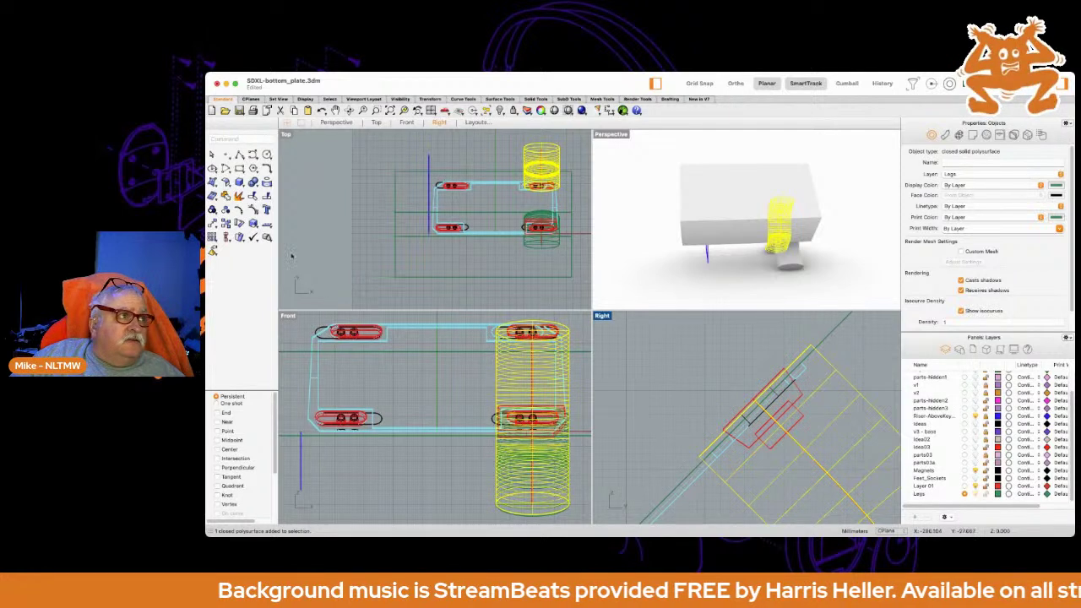
{"action": "left_click", "coordinate": [225, 402]}
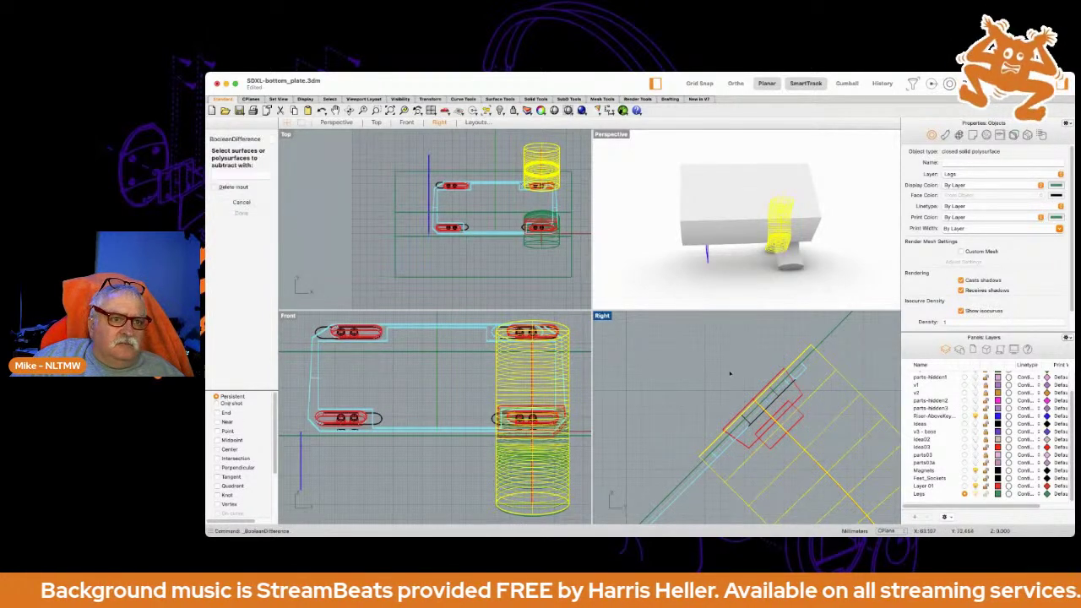
{"action": "left_click", "coordinate": [827, 337]}
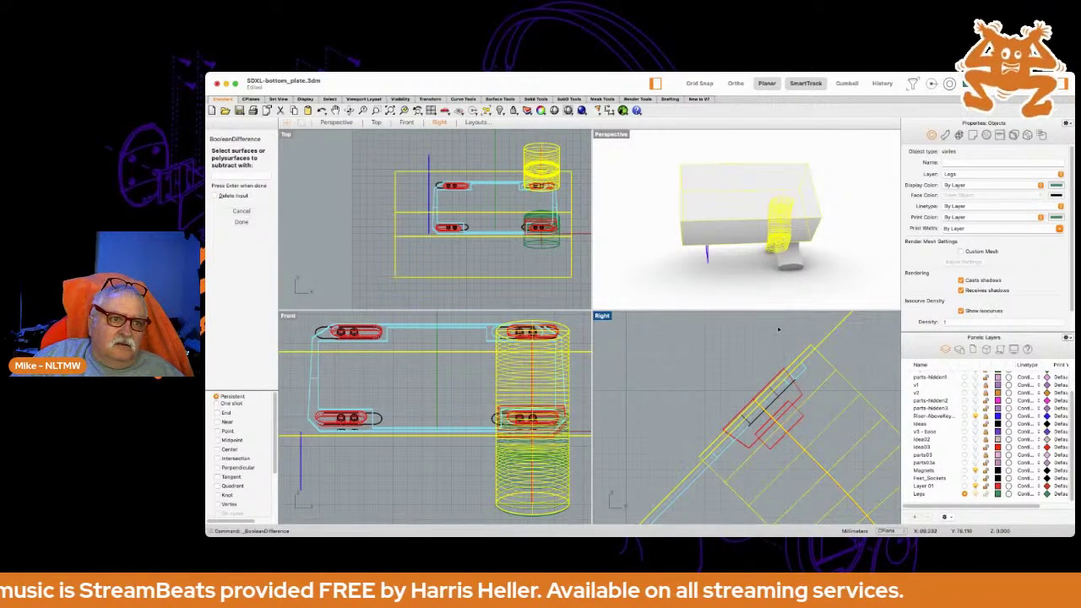
{"action": "key", "text": "Return"}
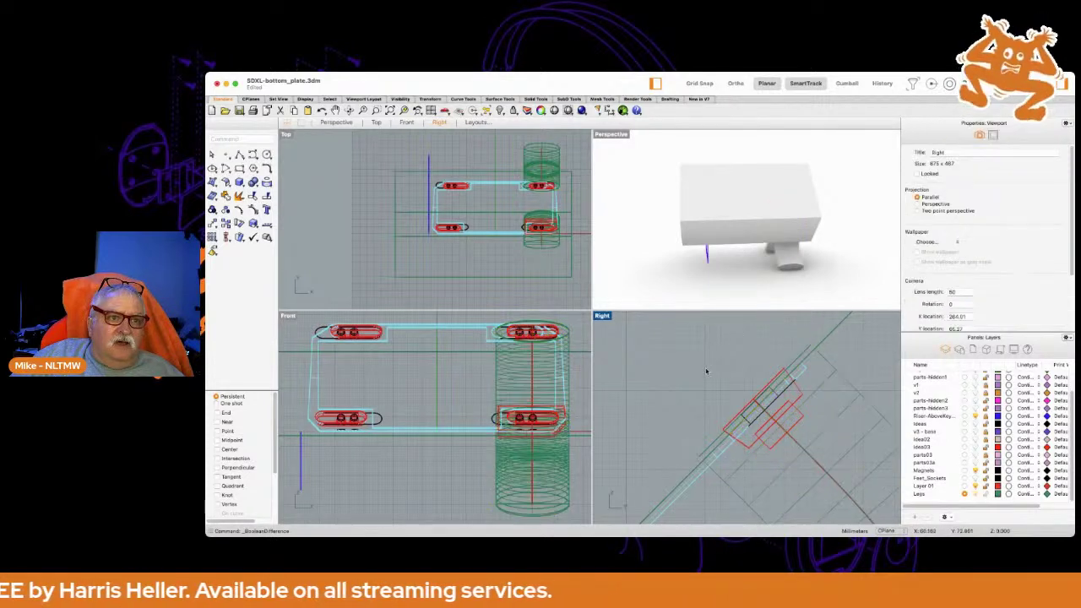
Delete the cutting box and inspect the leg tops against the plate in the Perspective view.
{"action": "left_click", "coordinate": [731, 200]}
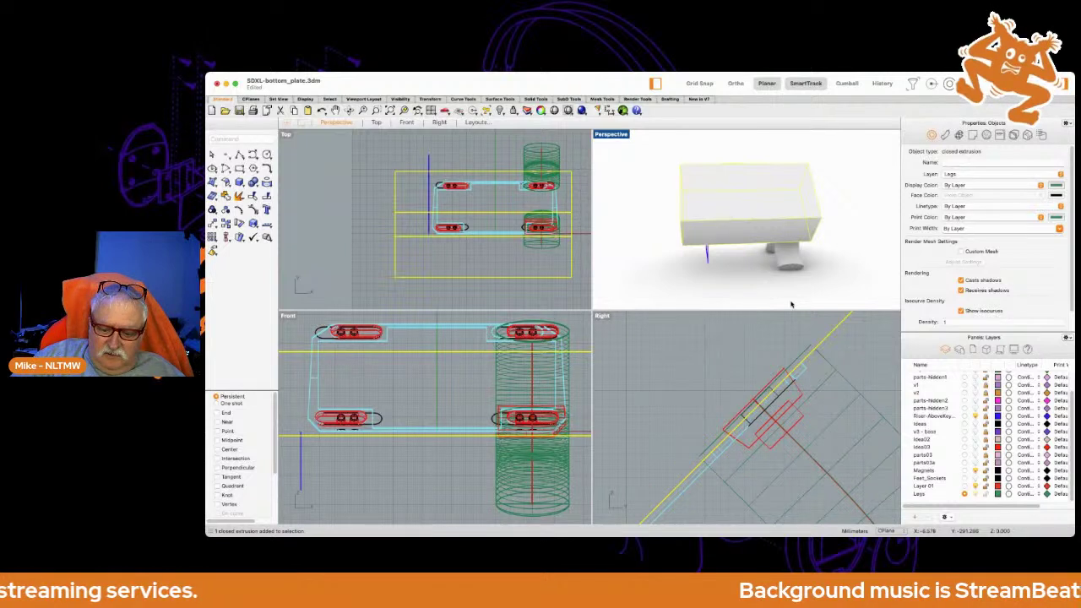
{"action": "key", "text": "Delete"}
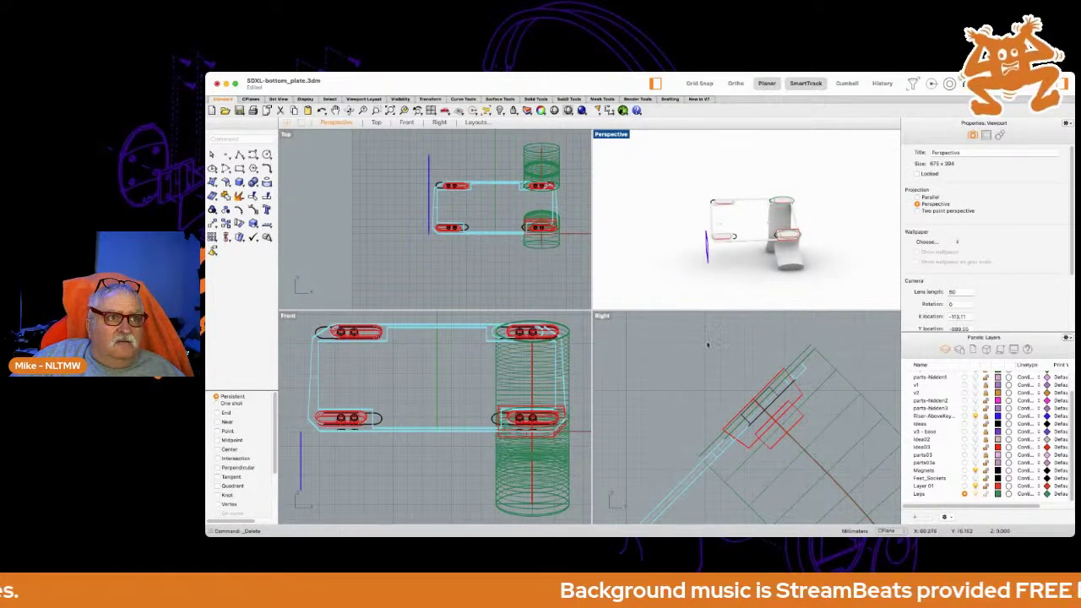
{"action": "right_click_drag", "start_coordinate": [702, 391], "coordinate": [730, 370]}
{"action": "right_click_drag", "start_coordinate": [829, 253], "coordinate": [770, 263]}
{"action": "right_click_drag", "start_coordinate": [769, 264], "coordinate": [792, 256]}
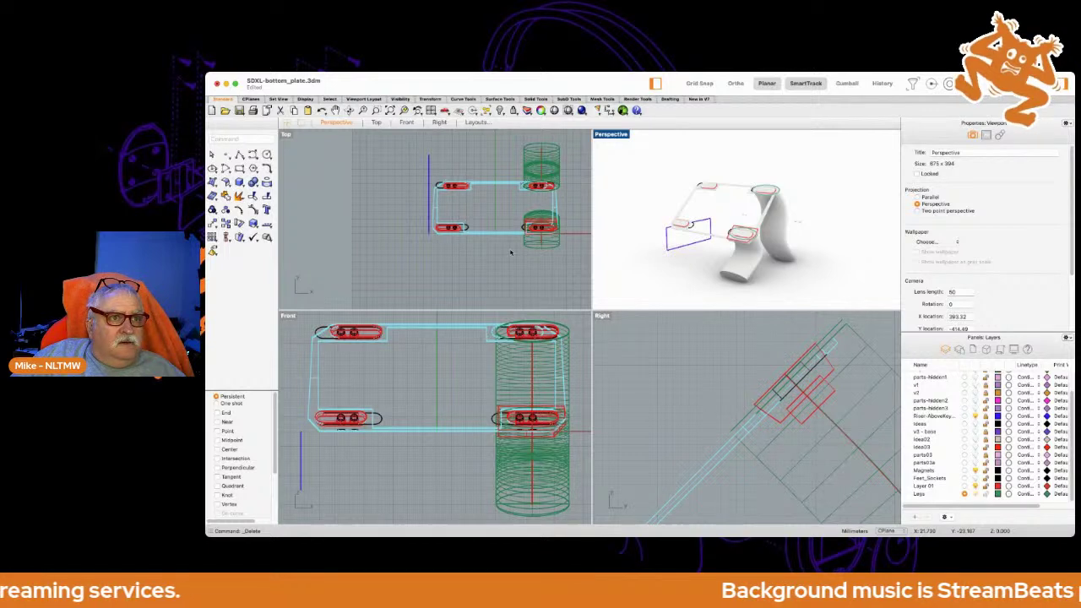
Mirror copies of the front and rear legs across the plate's centreline at X=0 in the Top view, with Grid Snap and Ortho on.
{"action": "scroll", "coordinate": [493, 212], "scroll_direction": "up", "scroll_amount": 2}
{"action": "scroll", "coordinate": [493, 214], "scroll_direction": "down", "scroll_amount": 3}
{"action": "scroll", "coordinate": [533, 205], "scroll_direction": "up", "scroll_amount": 3}
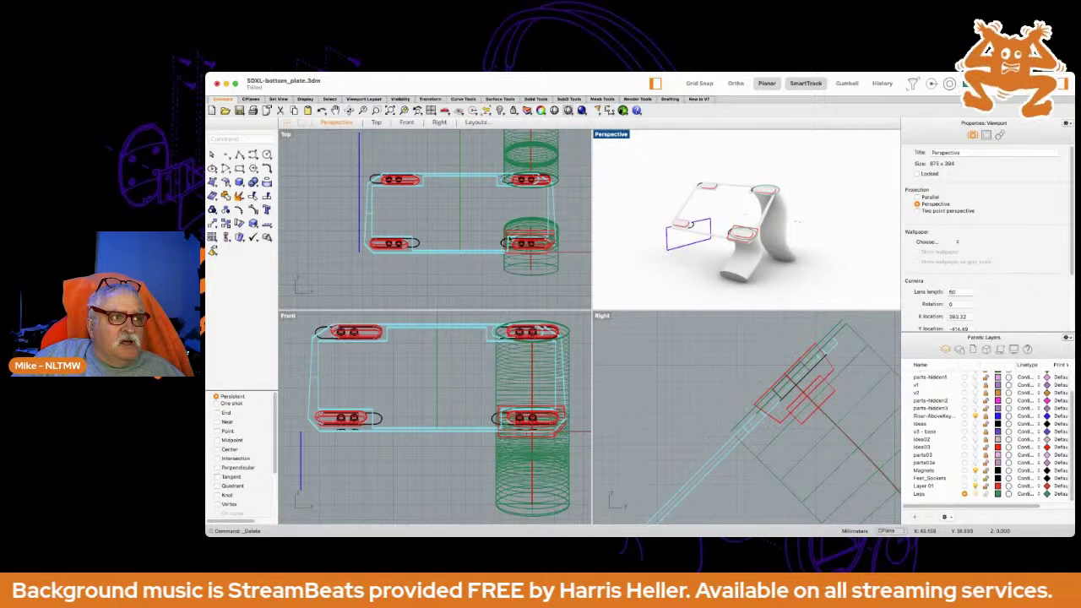
{"action": "scroll", "coordinate": [482, 218], "scroll_direction": "down", "scroll_amount": 2}
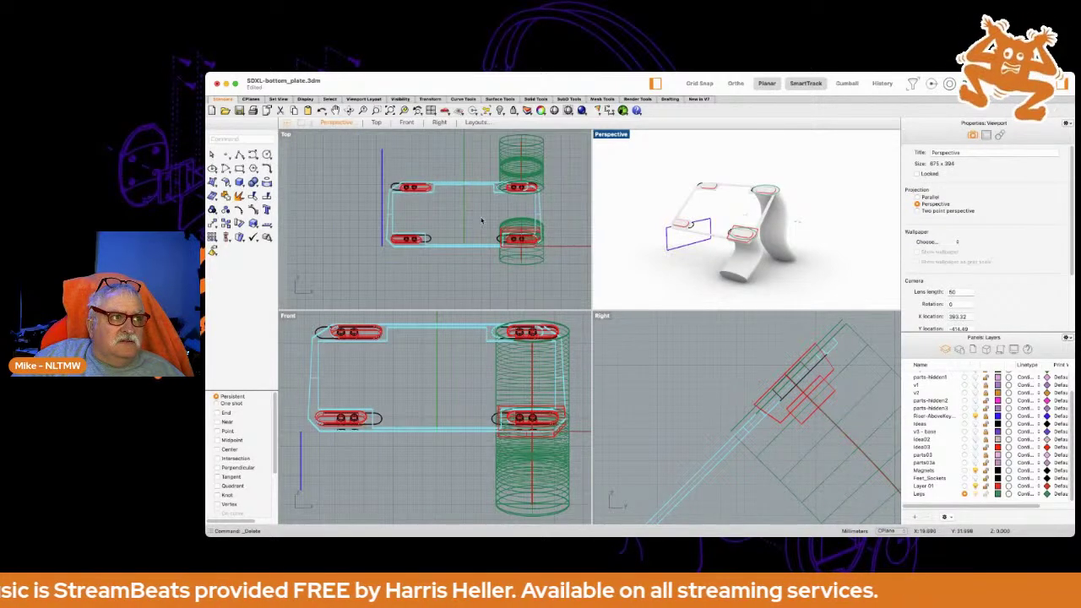
{"action": "left_click", "coordinate": [522, 152]}
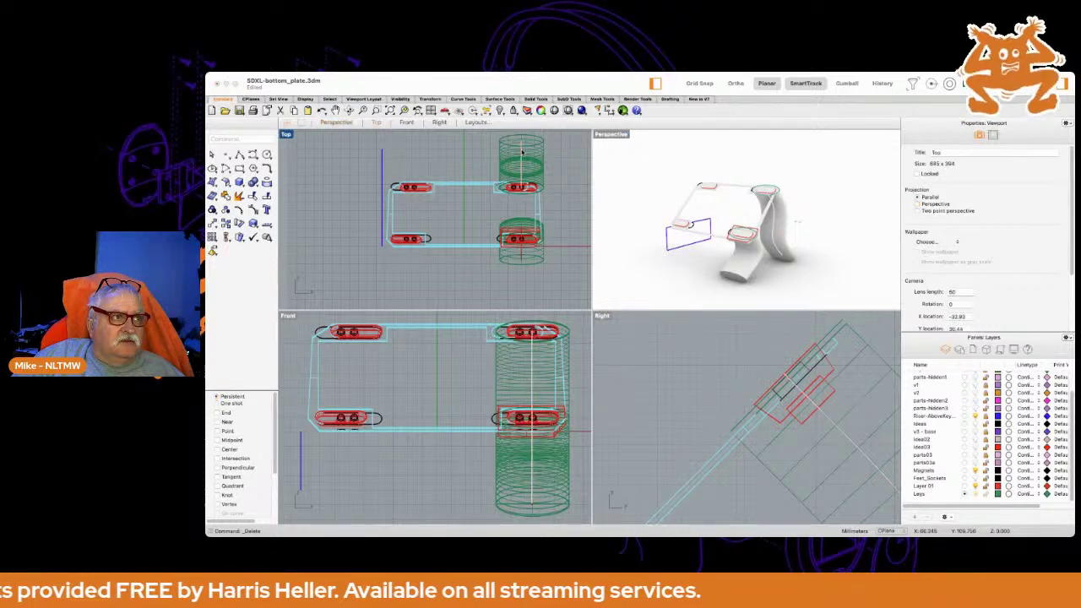
{"action": "left_click", "coordinate": [524, 148]}
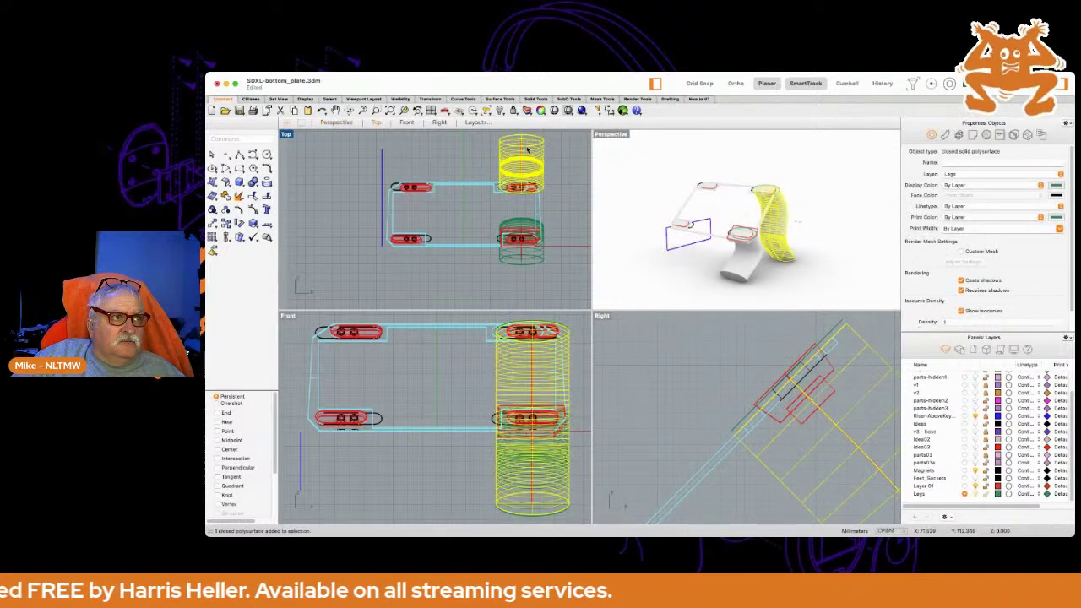
{"action": "left_click", "coordinate": [535, 258], "text": "shift"}
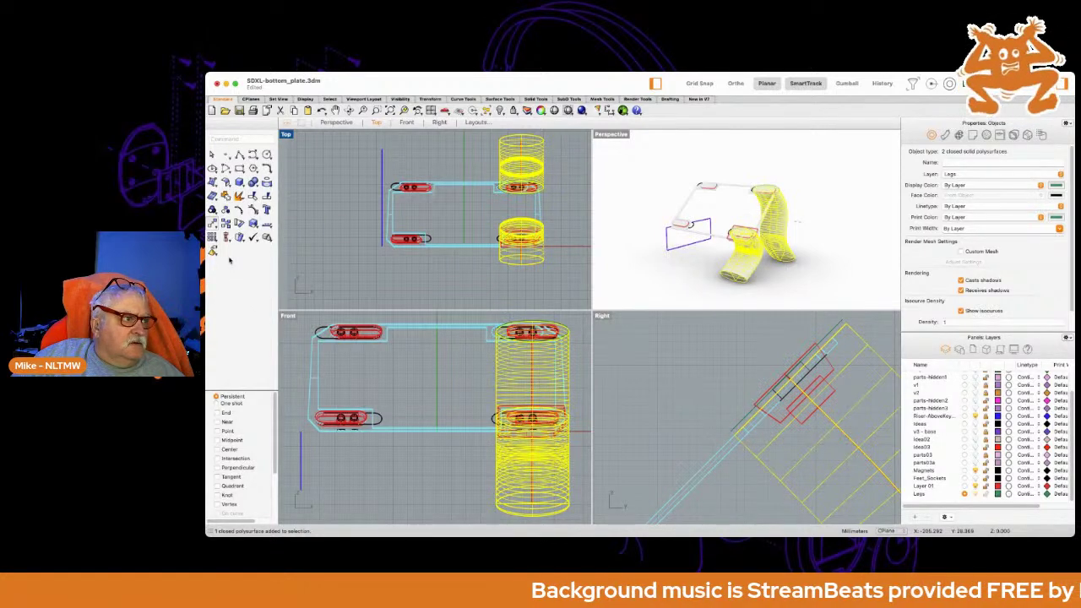
{"action": "left_click", "coordinate": [225, 236]}
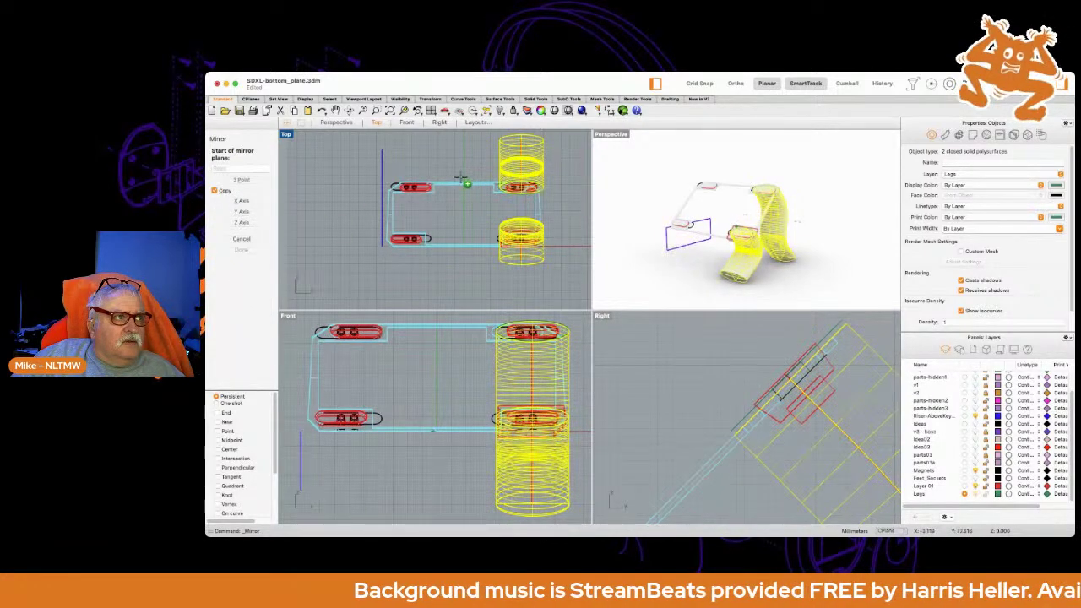
{"action": "key", "text": "F9"}
{"action": "key", "text": "F8"}
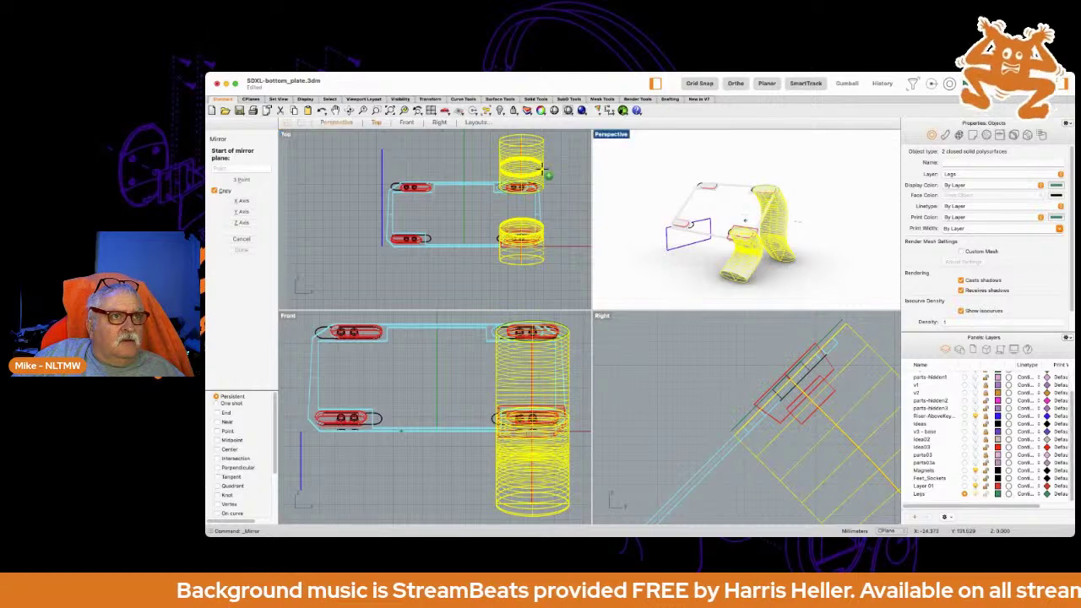
{"action": "scroll", "coordinate": [467, 172], "scroll_direction": "up", "scroll_amount": 5}
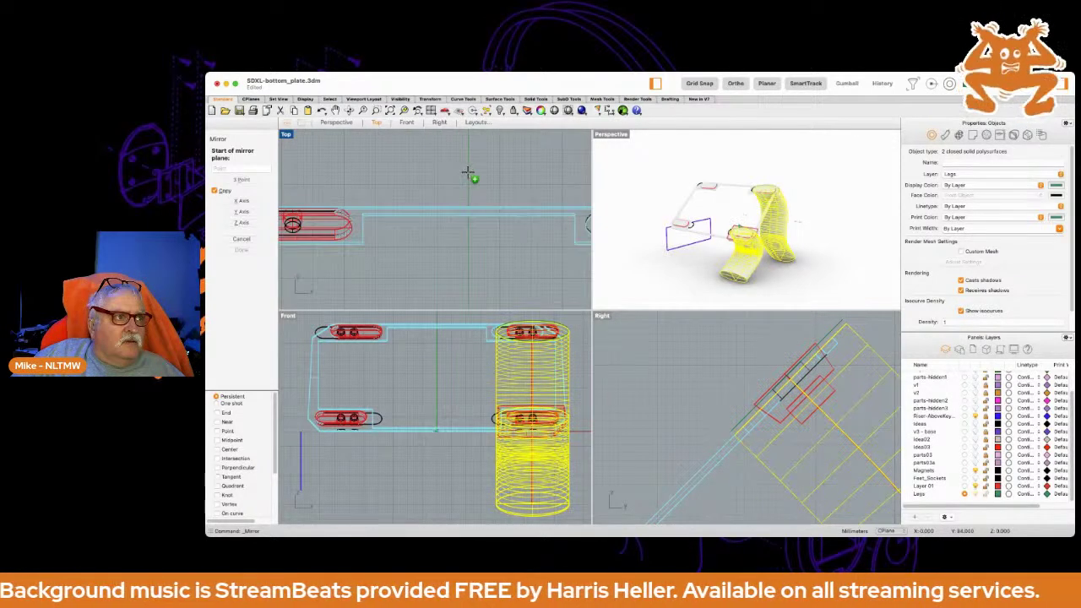
{"action": "scroll", "coordinate": [470, 188], "scroll_direction": "up", "scroll_amount": 3}
{"action": "left_click", "coordinate": [487, 195]}
{"action": "left_click", "coordinate": [483, 224]}
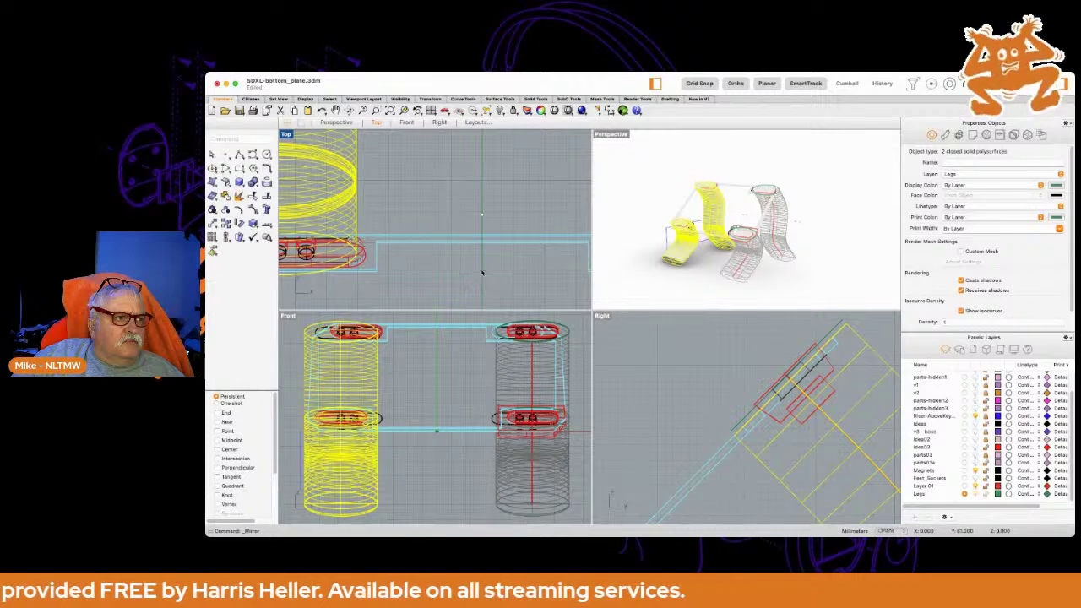
Save the model and check all four legs from above in the Perspective view.
{"action": "left_click", "coordinate": [670, 172]}
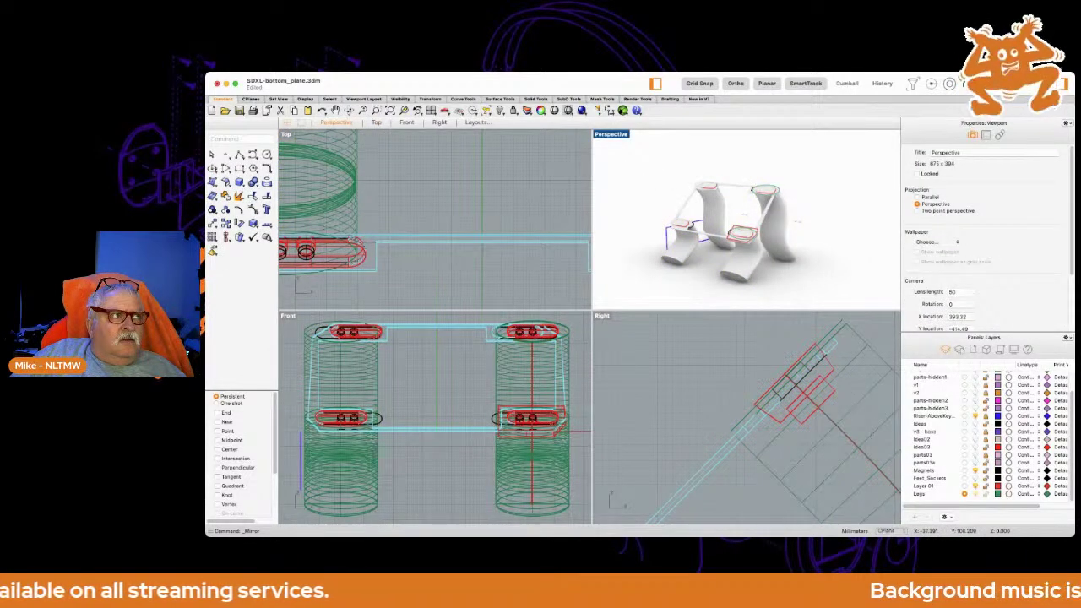
{"action": "key", "text": "super+s"}
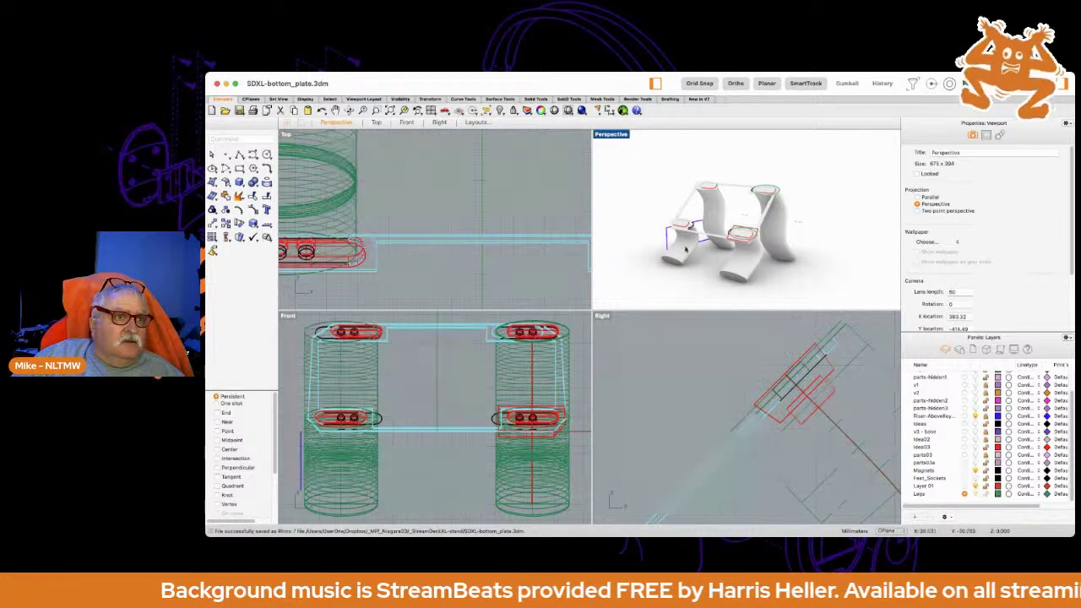
{"action": "right_click_drag", "start_coordinate": [632, 268], "coordinate": [719, 294]}
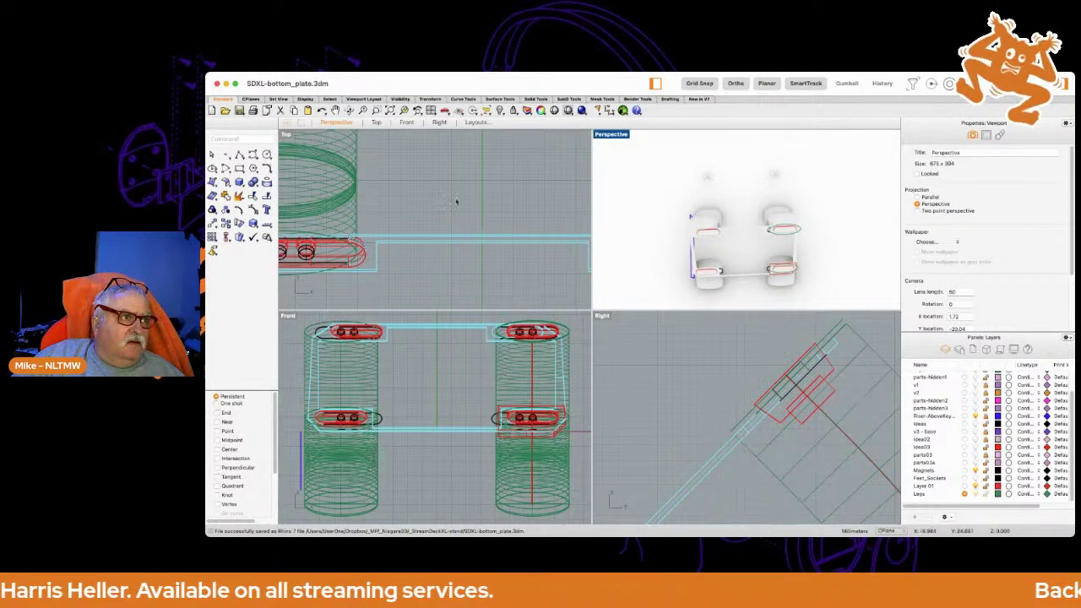
Start a degree 3 control-point curve in the Top view at the plate's centreline and sweep it outward toward the positive-X rear leg.
{"action": "scroll", "coordinate": [456, 201], "scroll_direction": "down", "scroll_amount": 3}
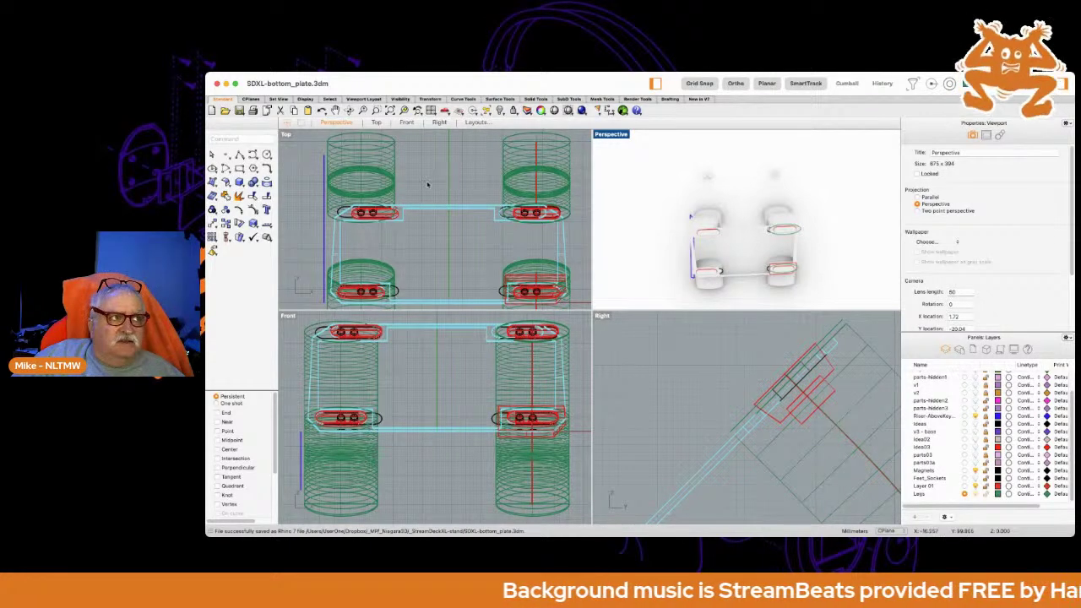
{"action": "scroll", "coordinate": [427, 184], "scroll_direction": "up", "scroll_amount": 2}
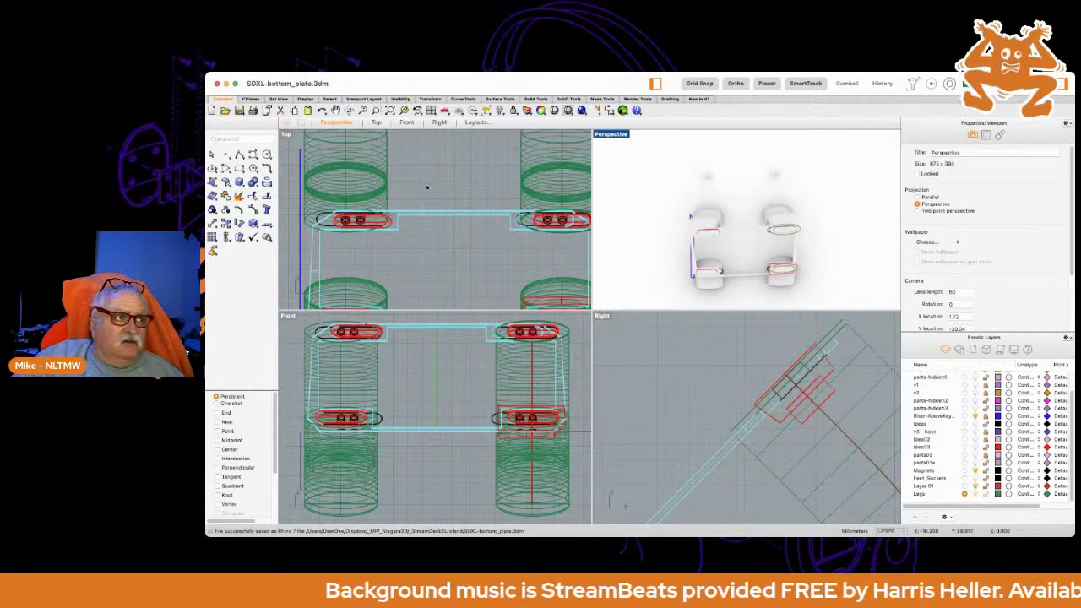
{"action": "right_click_drag", "start_coordinate": [427, 188], "coordinate": [381, 212]}
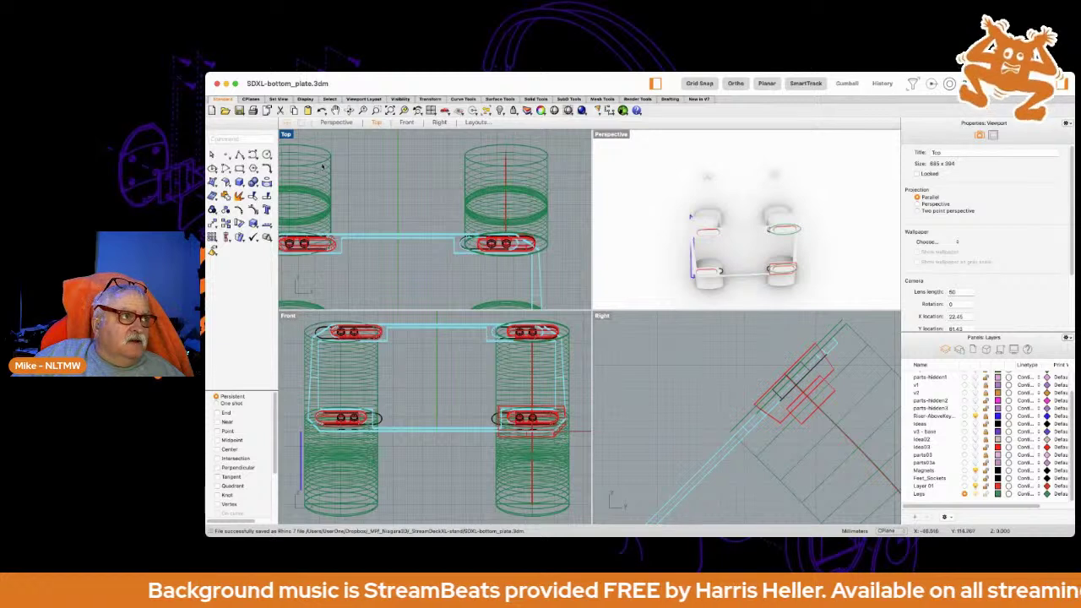
{"action": "left_click", "coordinate": [253, 154]}
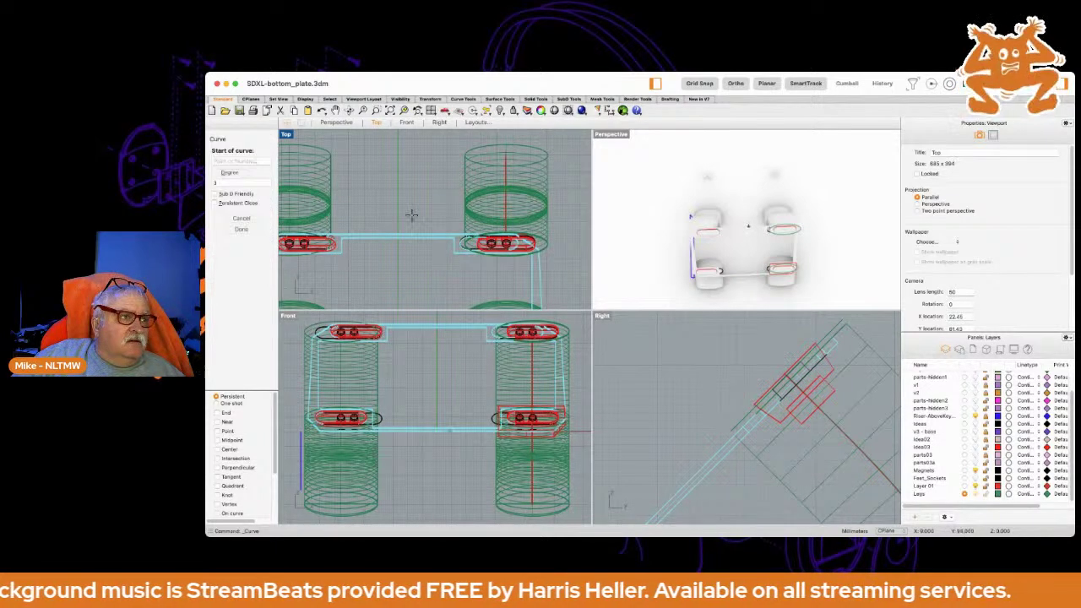
{"action": "right_click_drag", "start_coordinate": [405, 255], "coordinate": [462, 216]}
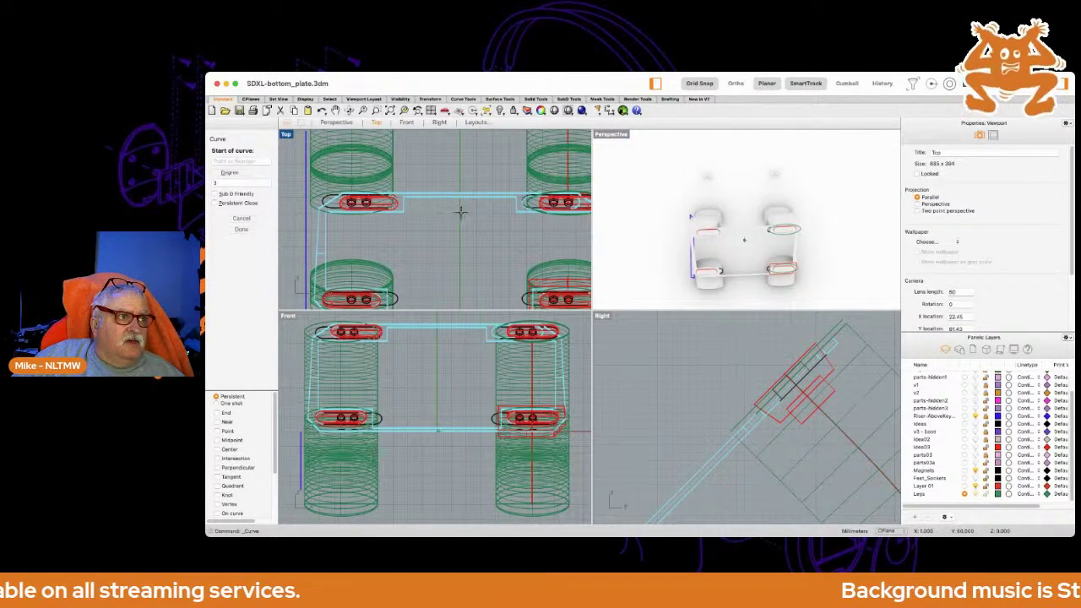
{"action": "scroll", "coordinate": [461, 211], "scroll_direction": "up", "scroll_amount": 5}
{"action": "left_click", "coordinate": [461, 211]}
{"action": "scroll", "coordinate": [465, 210], "scroll_direction": "down", "scroll_amount": 4}
{"action": "right_click_drag", "start_coordinate": [490, 199], "coordinate": [385, 224]}
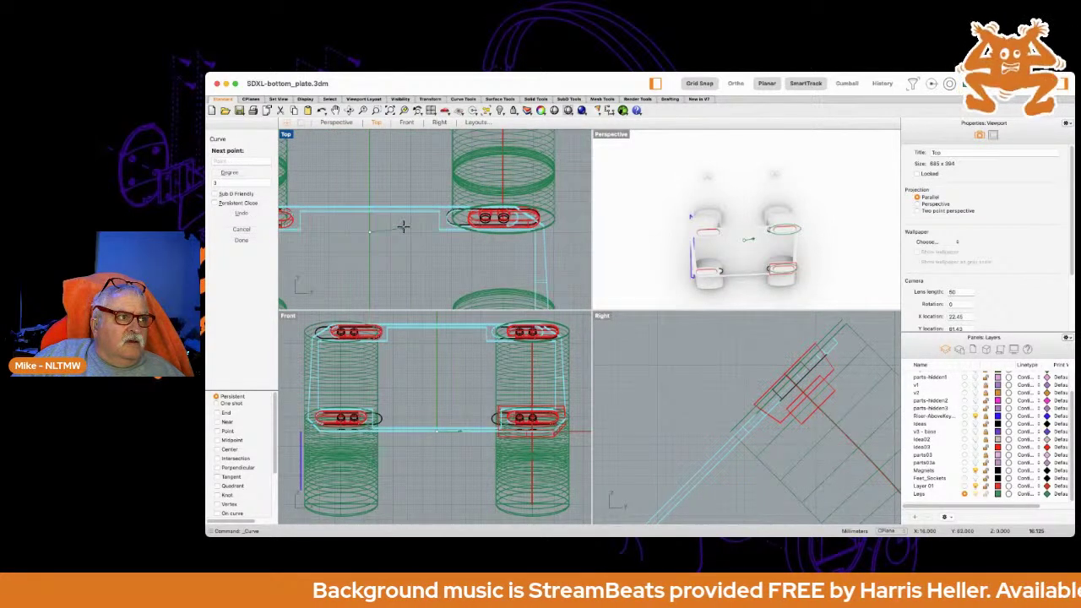
{"action": "left_click", "coordinate": [404, 226]}
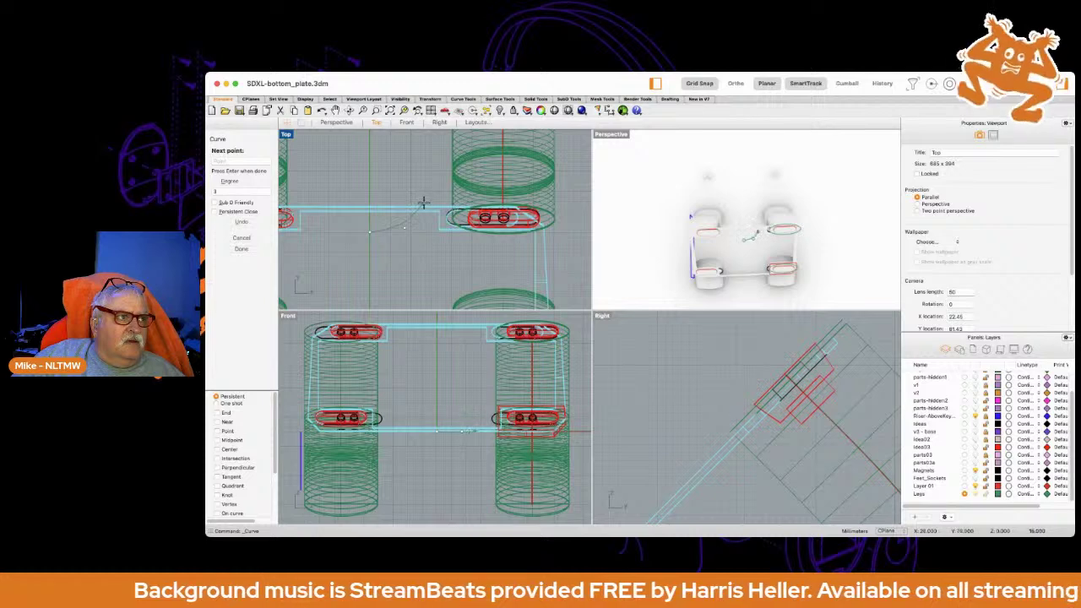
{"action": "left_click", "coordinate": [428, 167]}
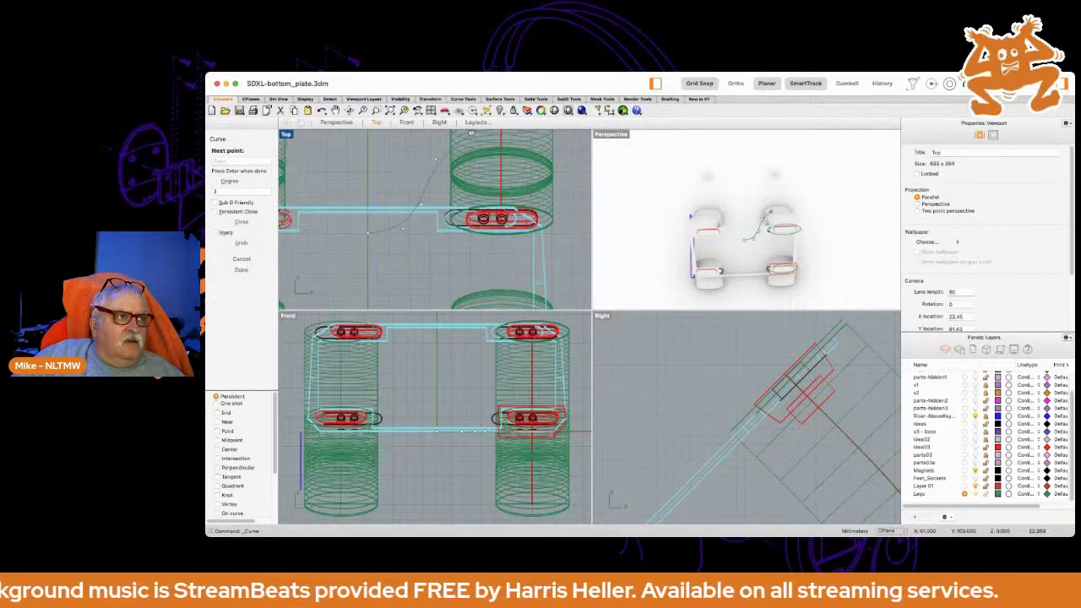
Continue the curve around the outside of the rear leg, bring it back inward between the front and rear legs, and finish it open.
{"action": "right_click_drag", "start_coordinate": [474, 129], "coordinate": [424, 164]}
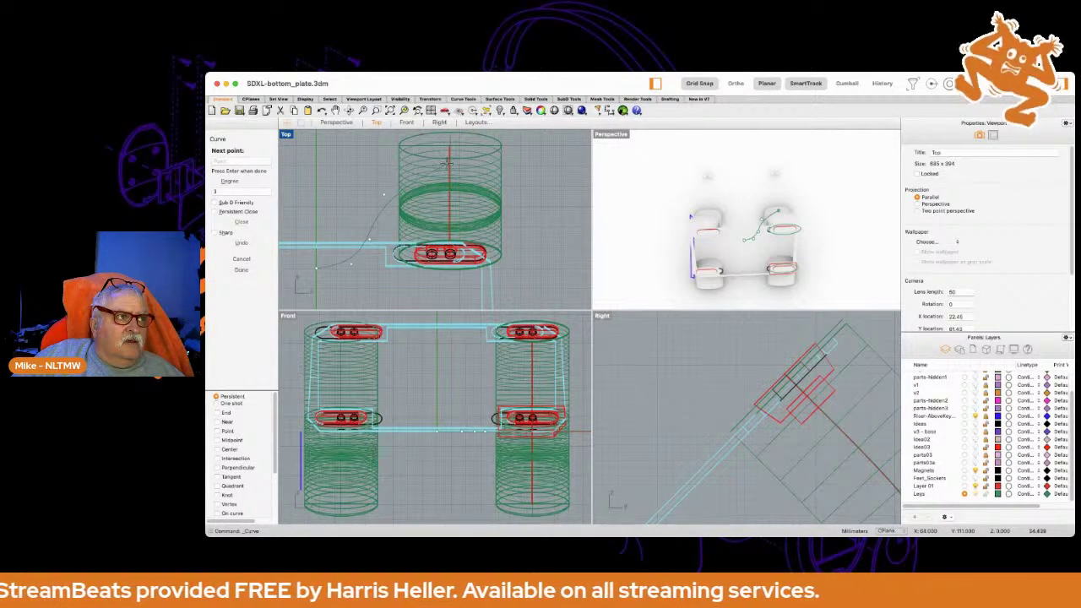
{"action": "left_click", "coordinate": [417, 170]}
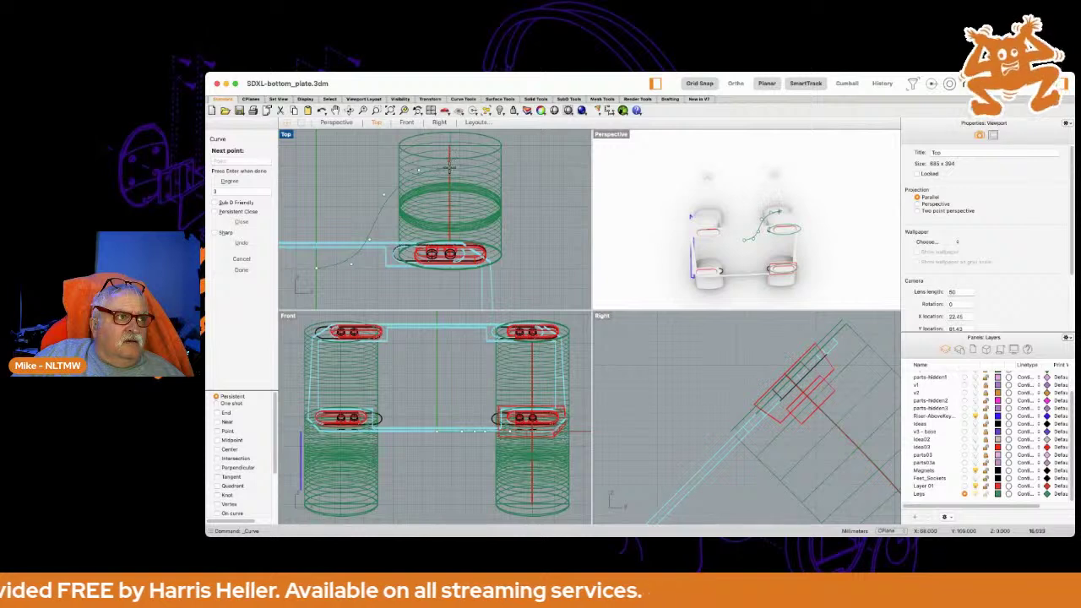
{"action": "left_click", "coordinate": [485, 171]}
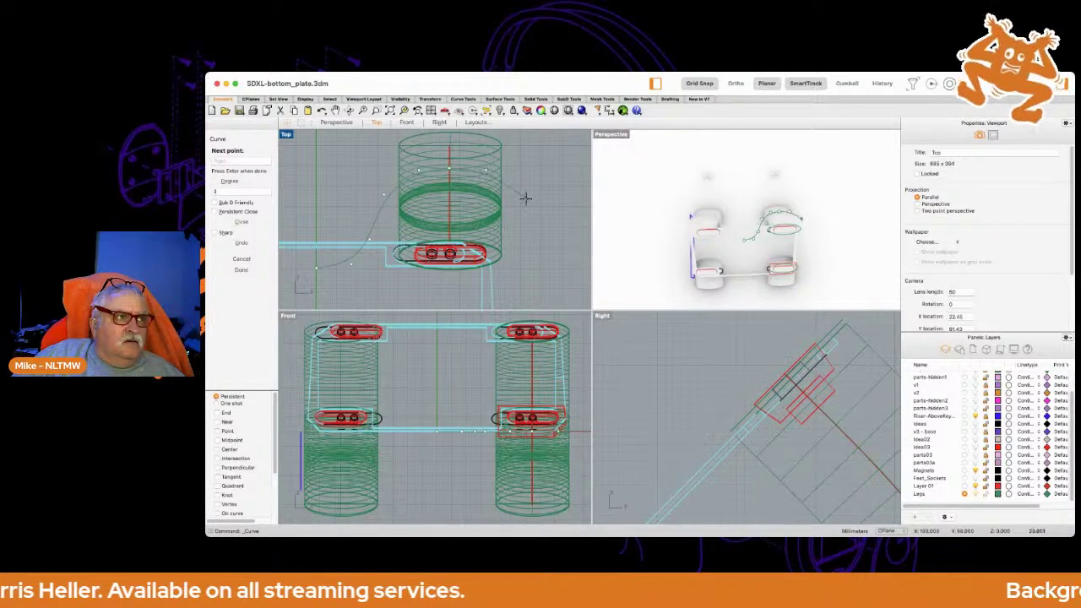
{"action": "left_click", "coordinate": [516, 196]}
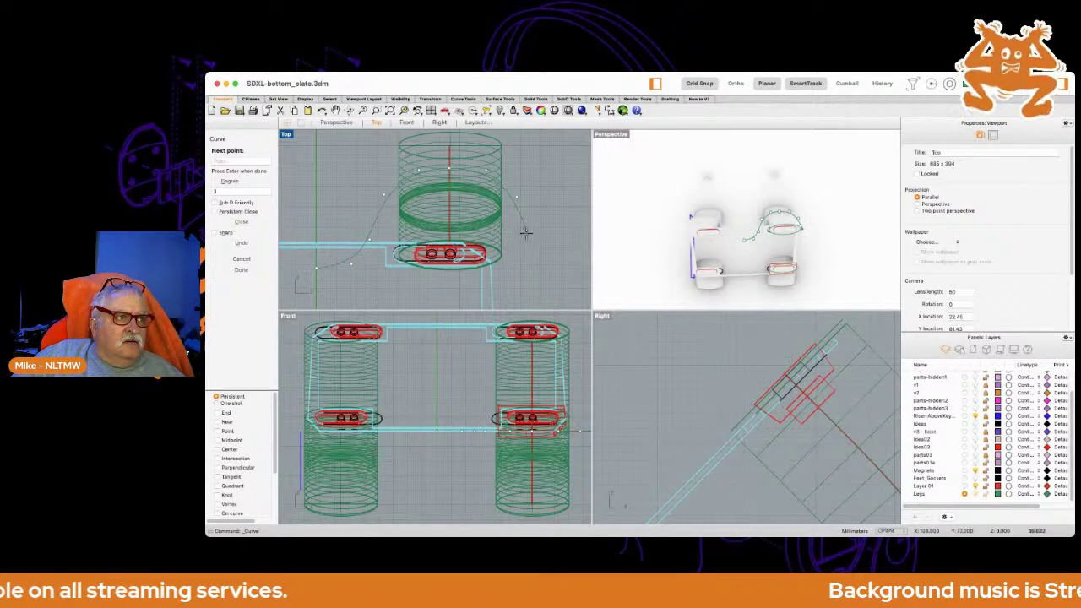
{"action": "left_click", "coordinate": [520, 229]}
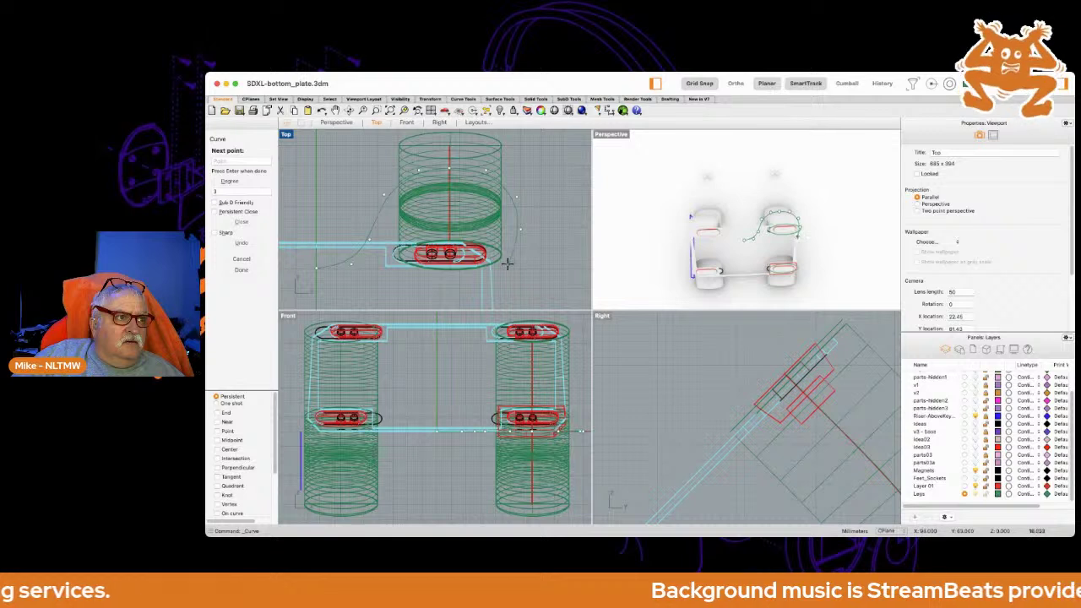
{"action": "right_click_drag", "start_coordinate": [506, 265], "coordinate": [488, 193]}
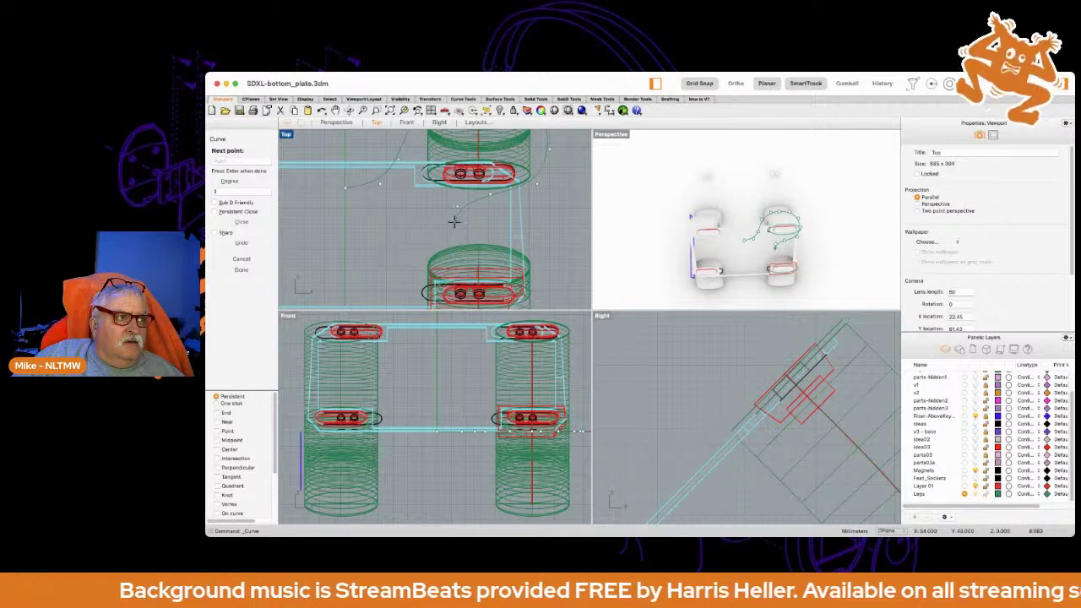
{"action": "right_click_drag", "start_coordinate": [454, 224], "coordinate": [462, 187]}
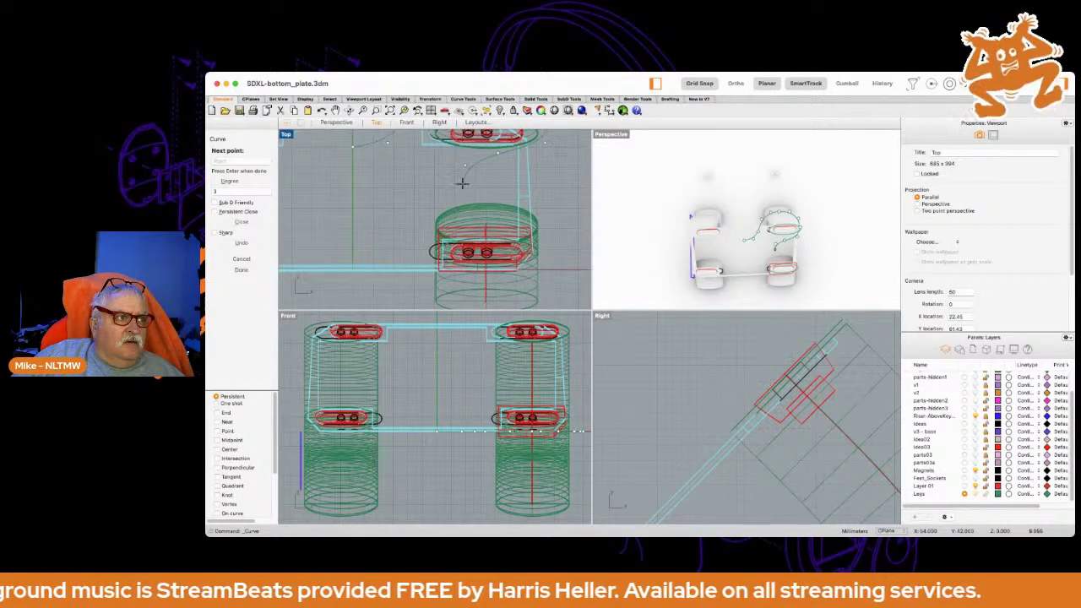
{"action": "scroll", "coordinate": [461, 190], "scroll_direction": "down", "scroll_amount": 3}
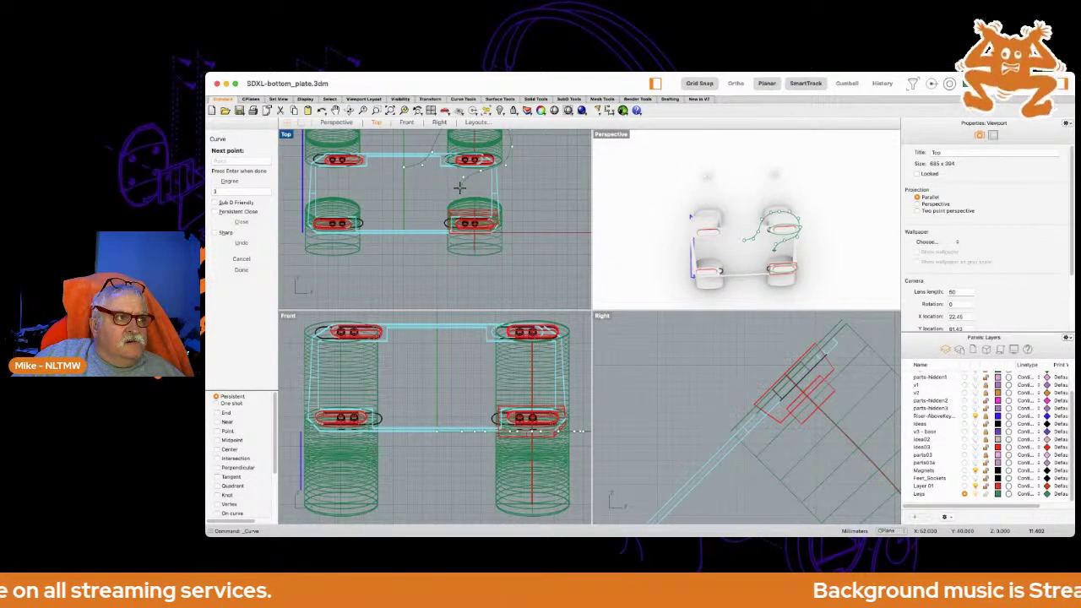
{"action": "key", "text": "Return"}
{"action": "right_click_drag", "start_coordinate": [441, 177], "coordinate": [446, 223]}
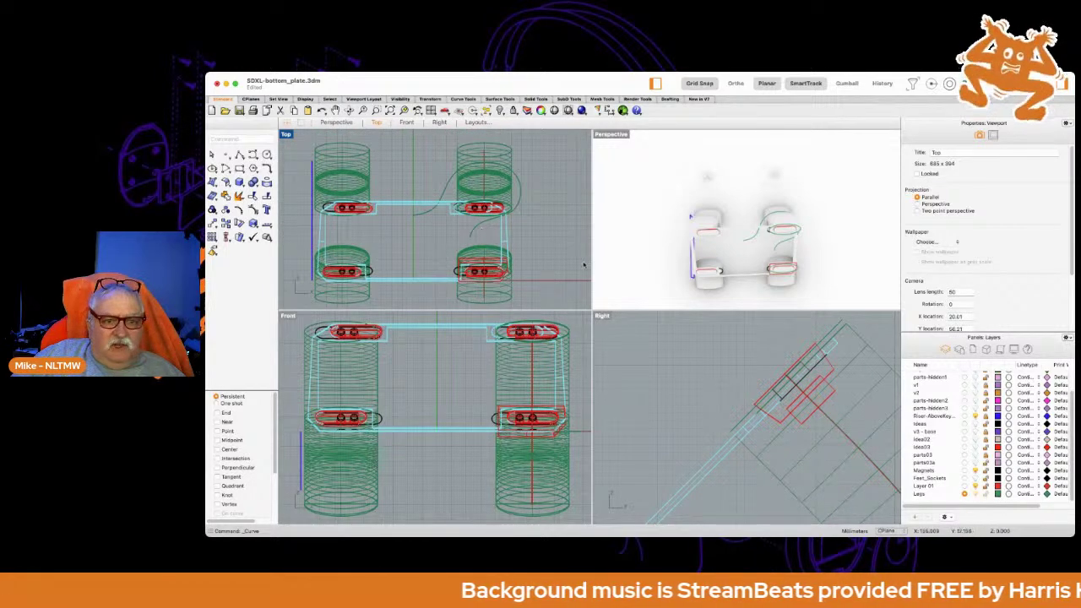
Add a new layer named Base and set its colour to orange.
{"action": "left_click", "coordinate": [916, 517]}
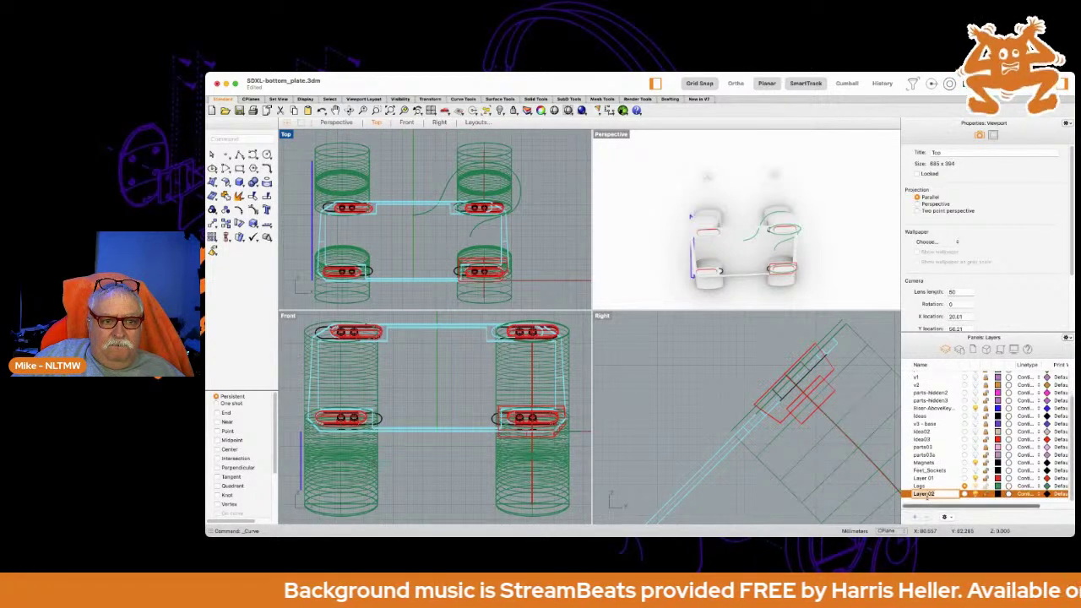
{"action": "type", "text": "Bod"}
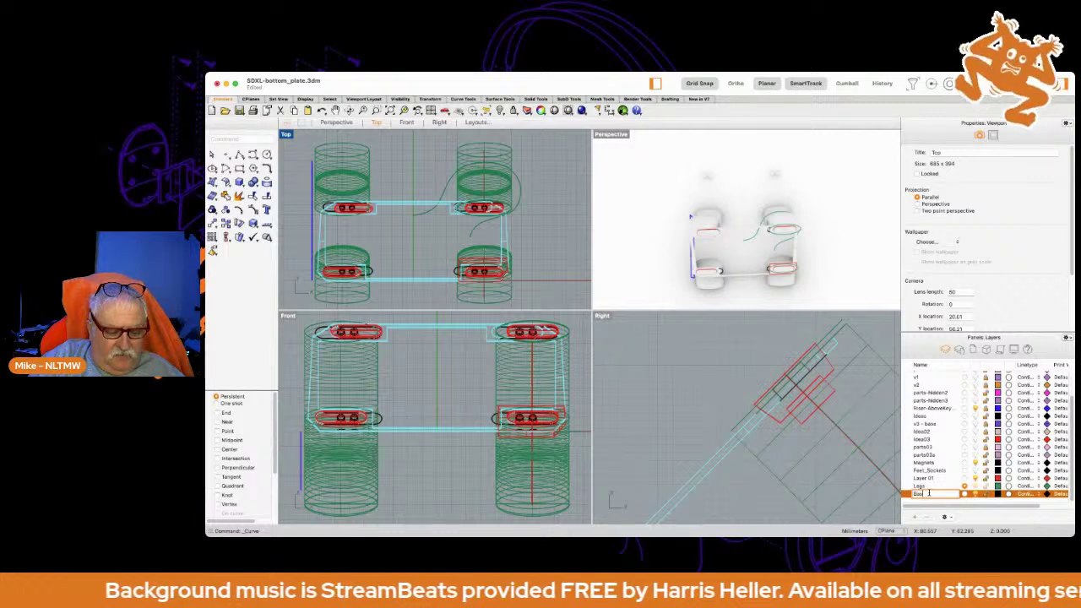
{"action": "type", "text": "e"}
{"action": "key", "text": "Return"}
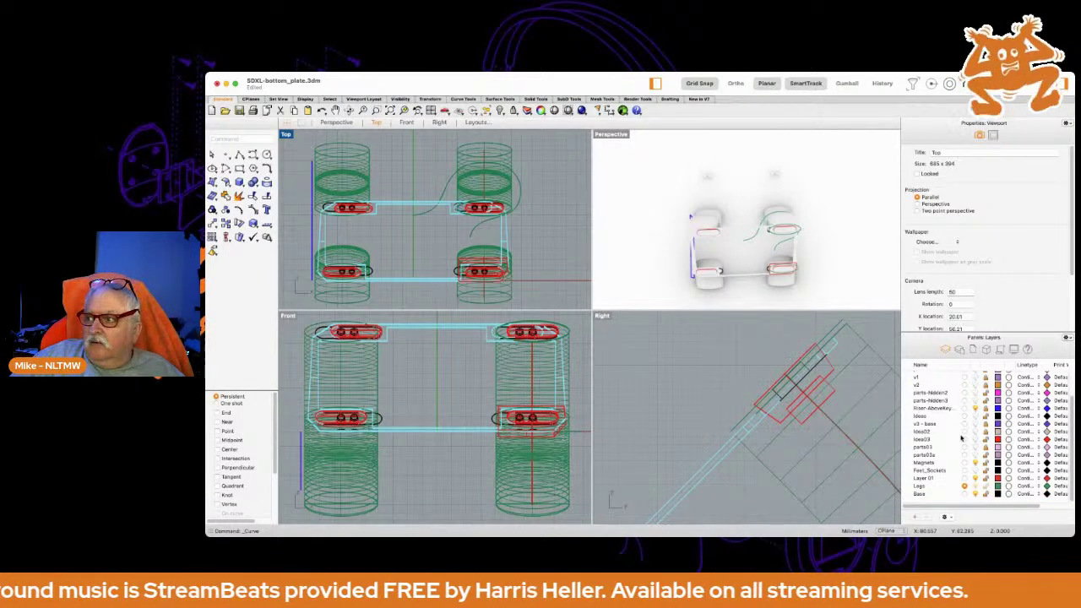
{"action": "left_click", "coordinate": [997, 495]}
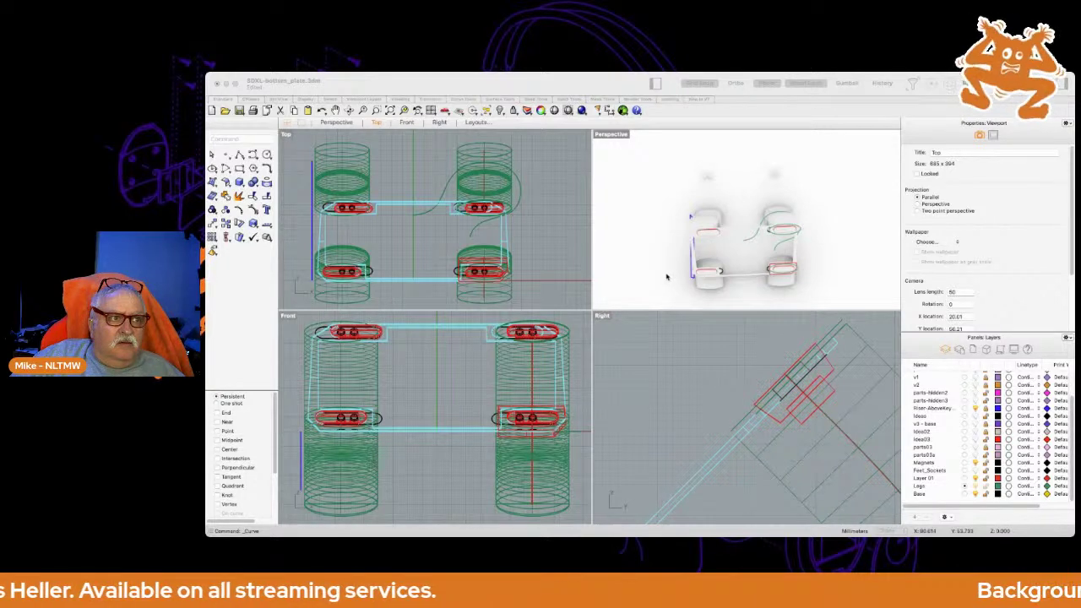
{"action": "left_click", "coordinate": [663, 384]}
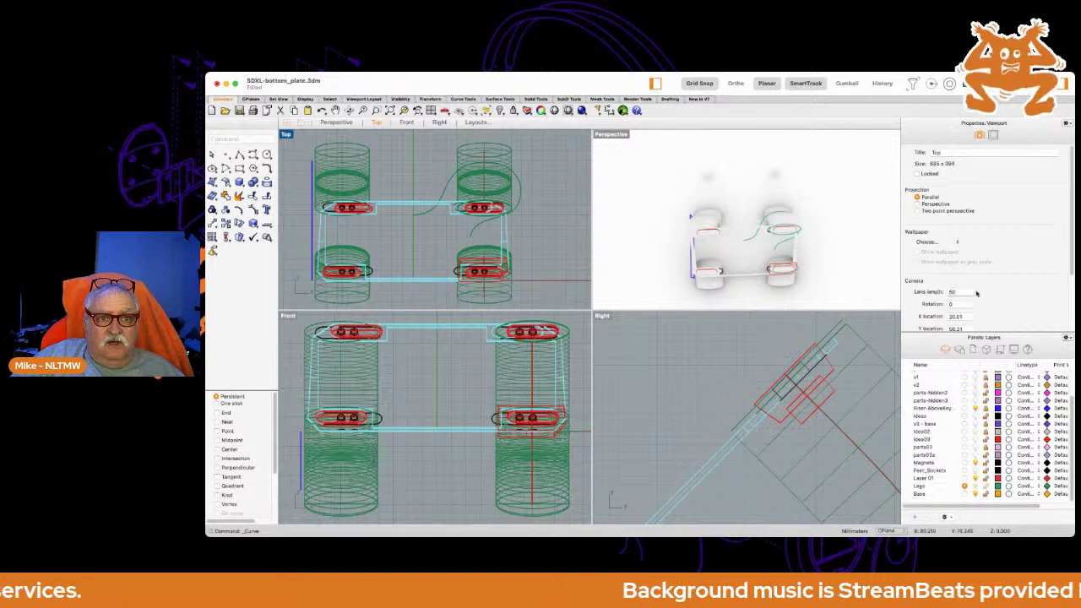
Move the new open curve around the rear leg to the Base layer and deselect it.
{"action": "left_click", "coordinate": [523, 199]}
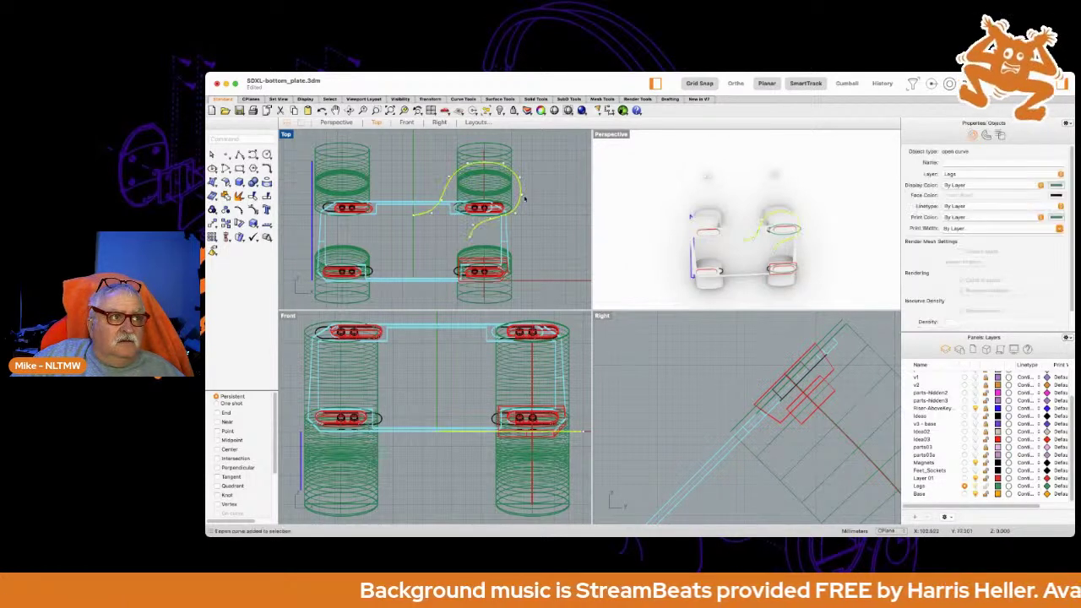
{"action": "left_click", "coordinate": [964, 304]}
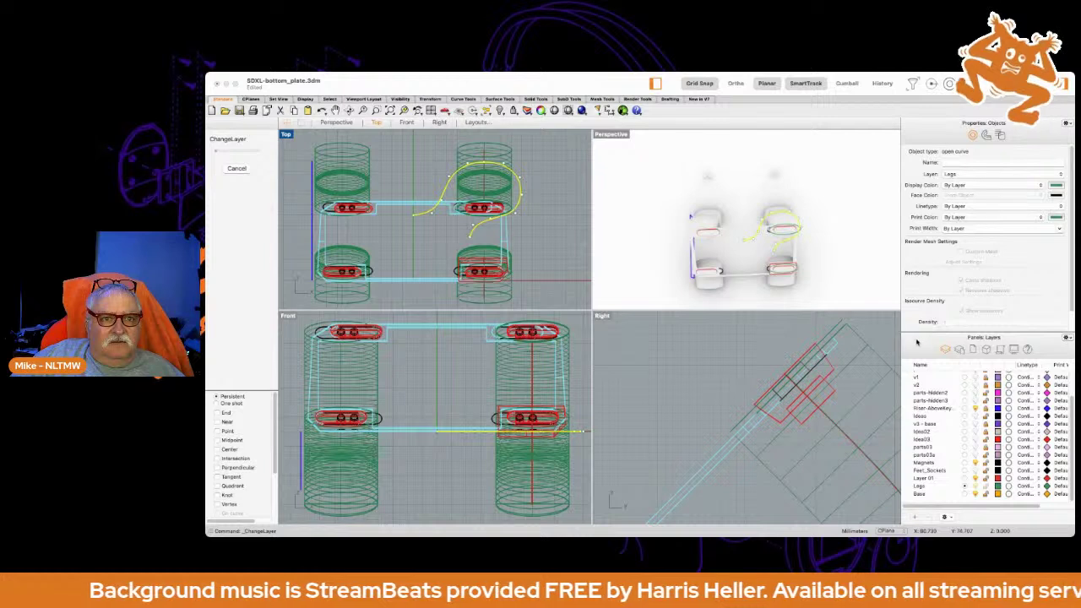
{"action": "left_click", "coordinate": [860, 486]}
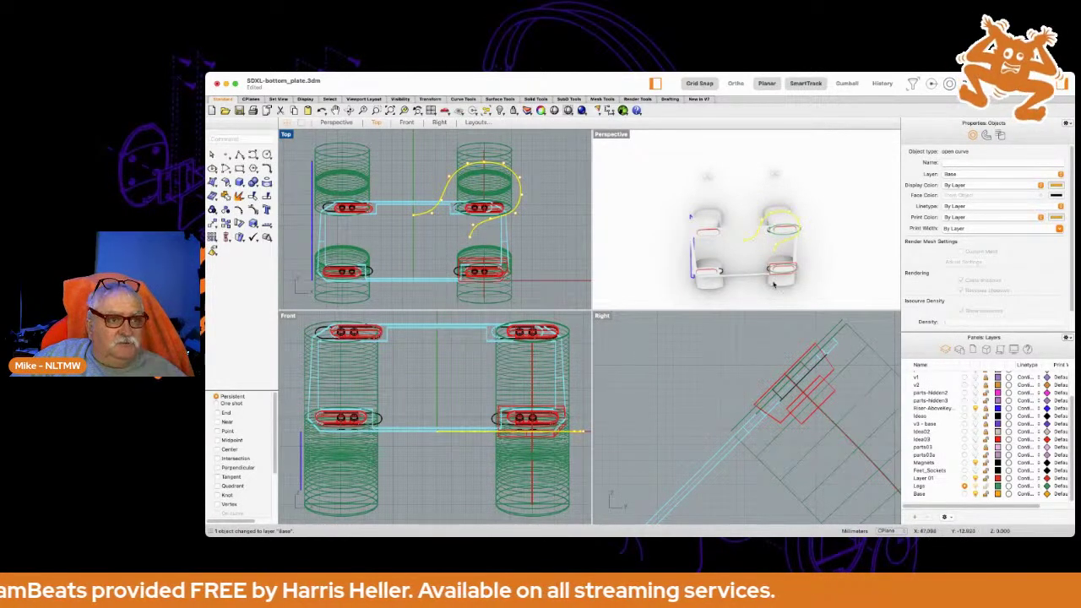
{"action": "left_click", "coordinate": [814, 272]}
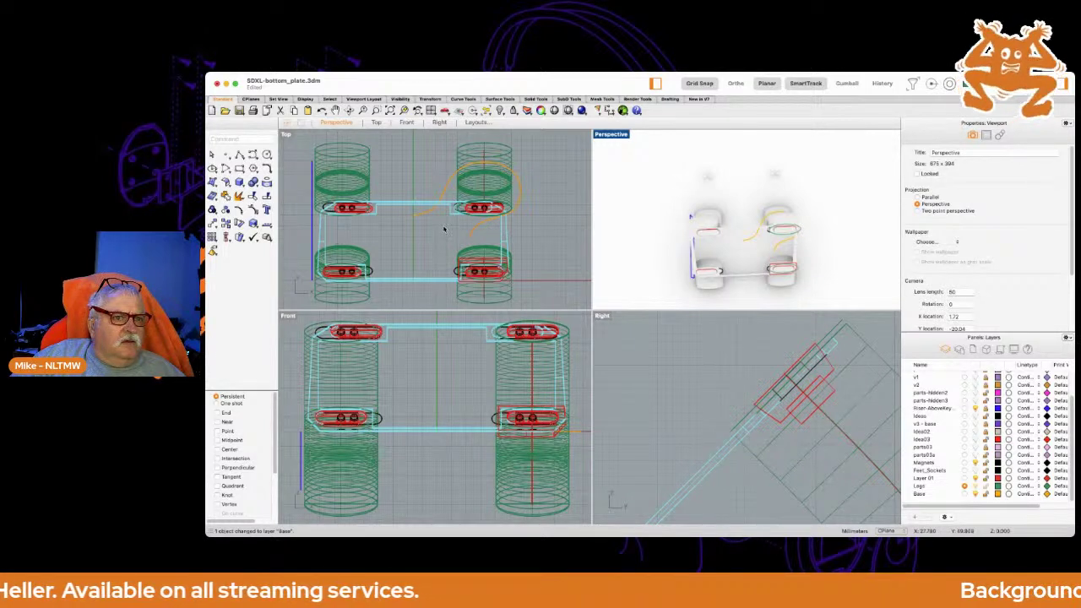
{"action": "mouse_move", "coordinate": [440, 227]}
{"action": "right_mouse_down"}
{"action": "mouse_move", "coordinate": [429, 171]}
{"action": "mouse_move", "coordinate": [436, 225]}
{"action": "right_mouse_up"}
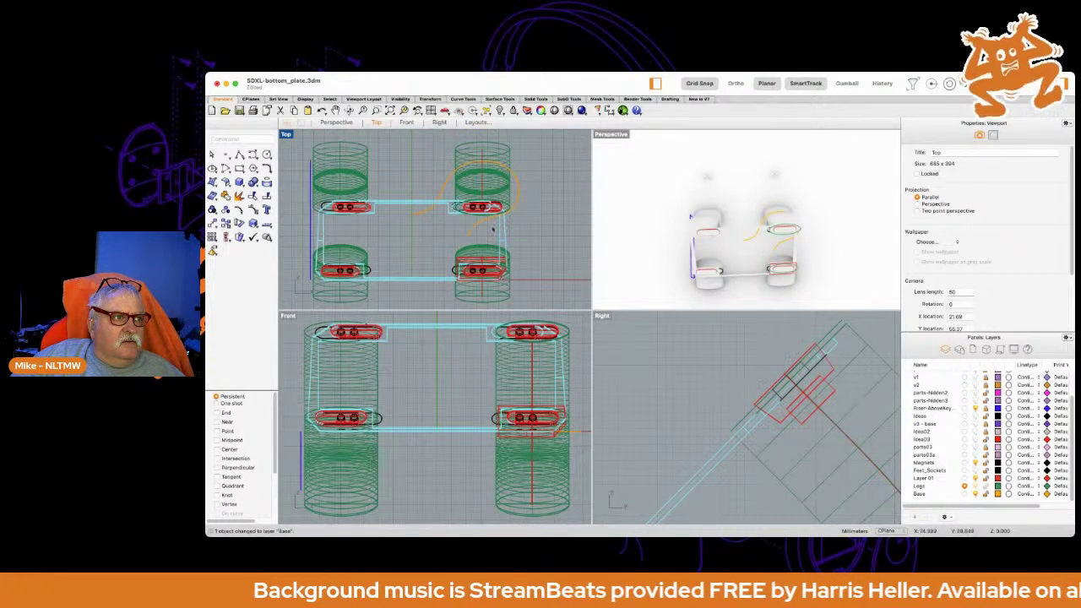
Show the orange base curve's control points and align the one beside its inner end horizontally with the endpoint.
{"action": "scroll", "coordinate": [483, 187], "scroll_direction": "up", "scroll_amount": 3}
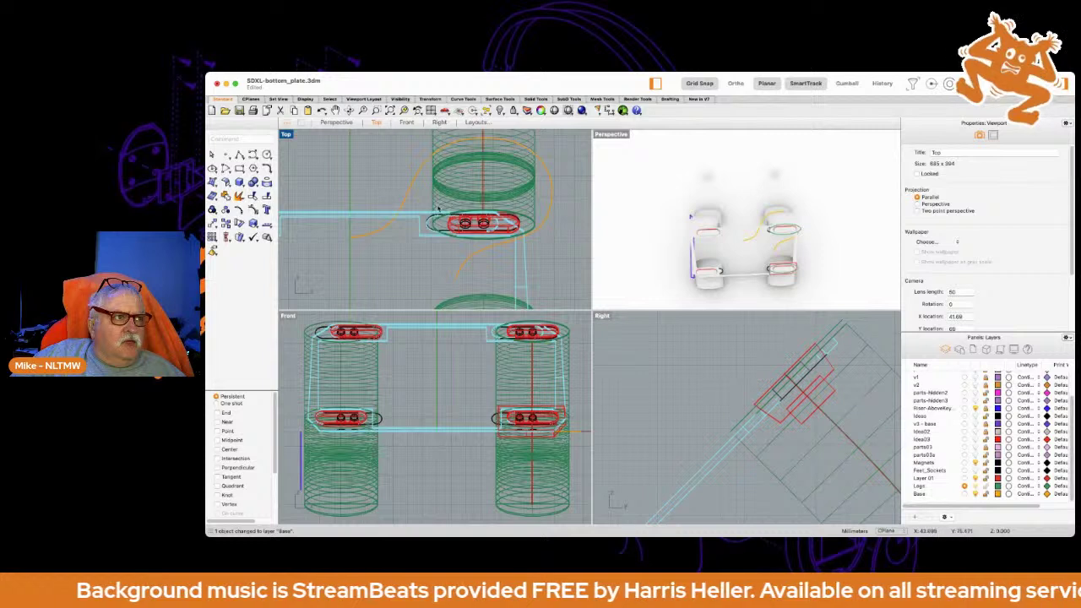
{"action": "left_click", "coordinate": [366, 238]}
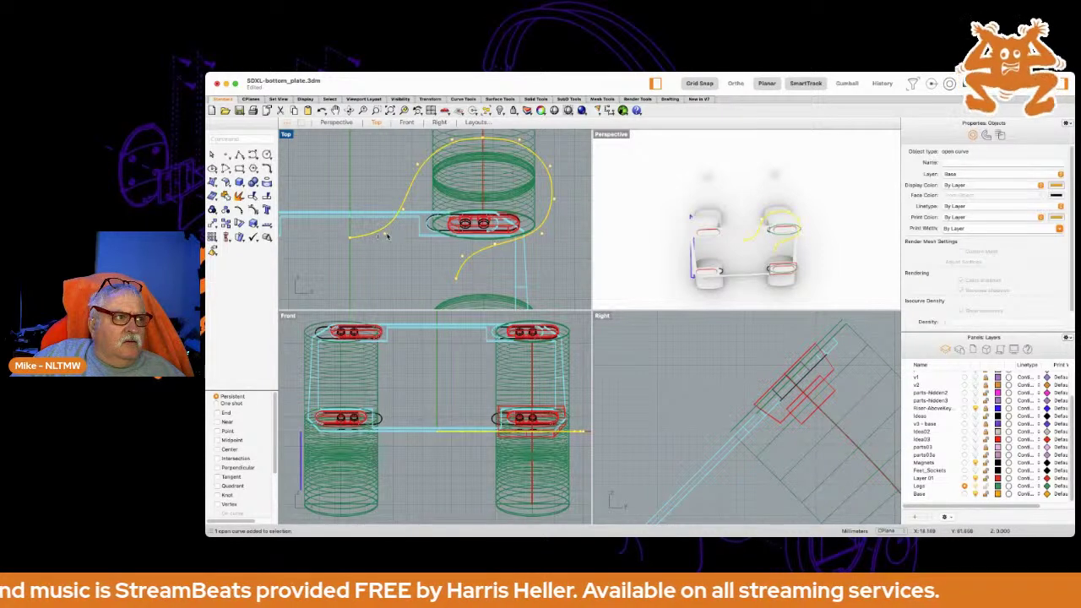
{"action": "left_click_drag", "start_coordinate": [384, 235], "coordinate": [388, 237]}
{"action": "scroll", "coordinate": [421, 207], "scroll_direction": "down", "scroll_amount": 2}
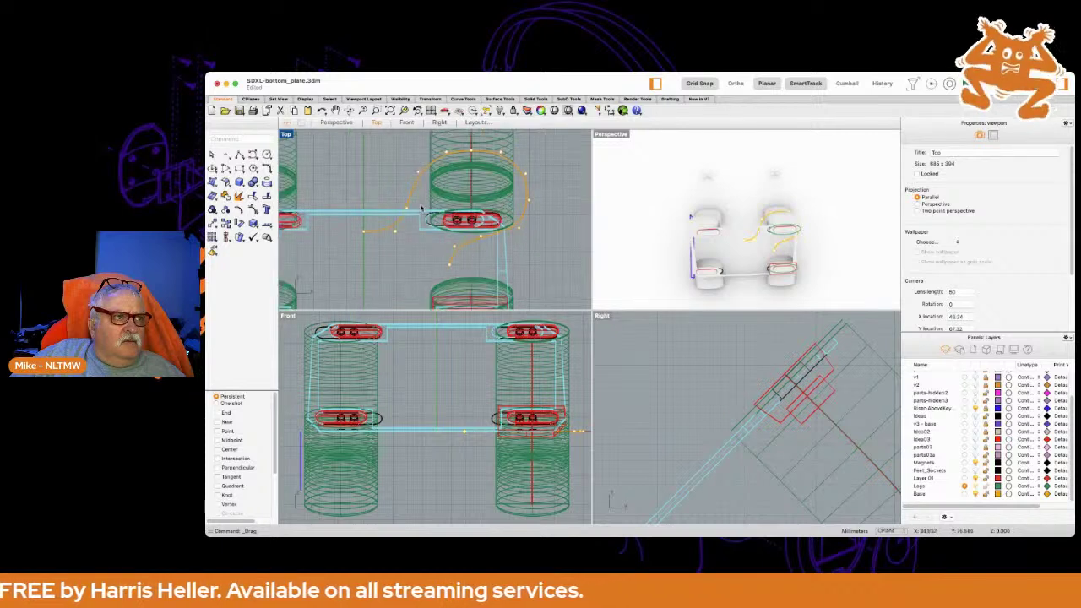
{"action": "scroll", "coordinate": [421, 206], "scroll_direction": "down", "scroll_amount": 2}
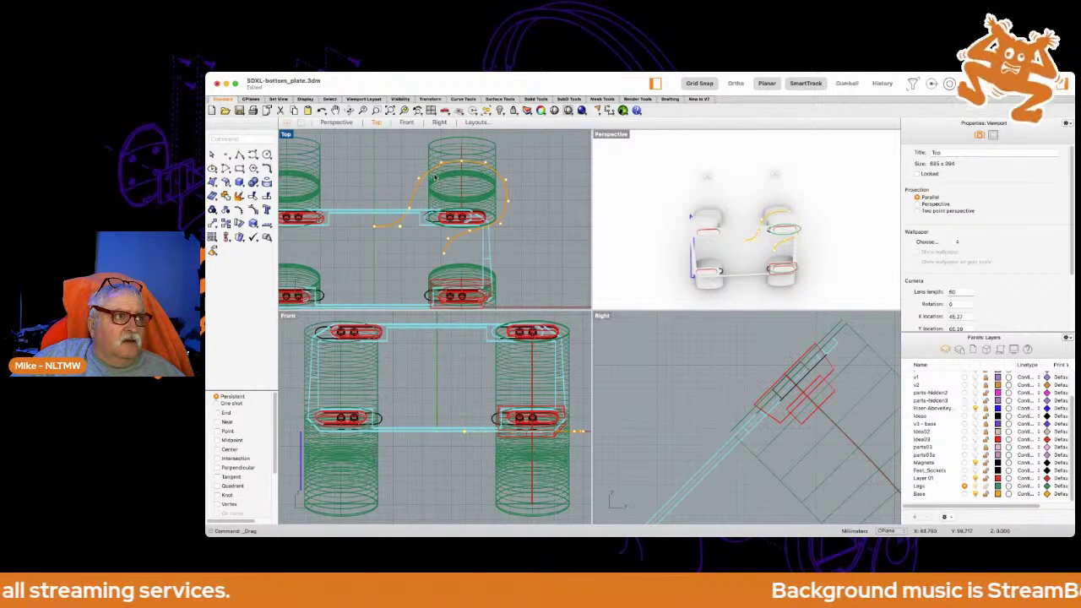
{"action": "scroll", "coordinate": [426, 180], "scroll_direction": "up", "scroll_amount": 2}
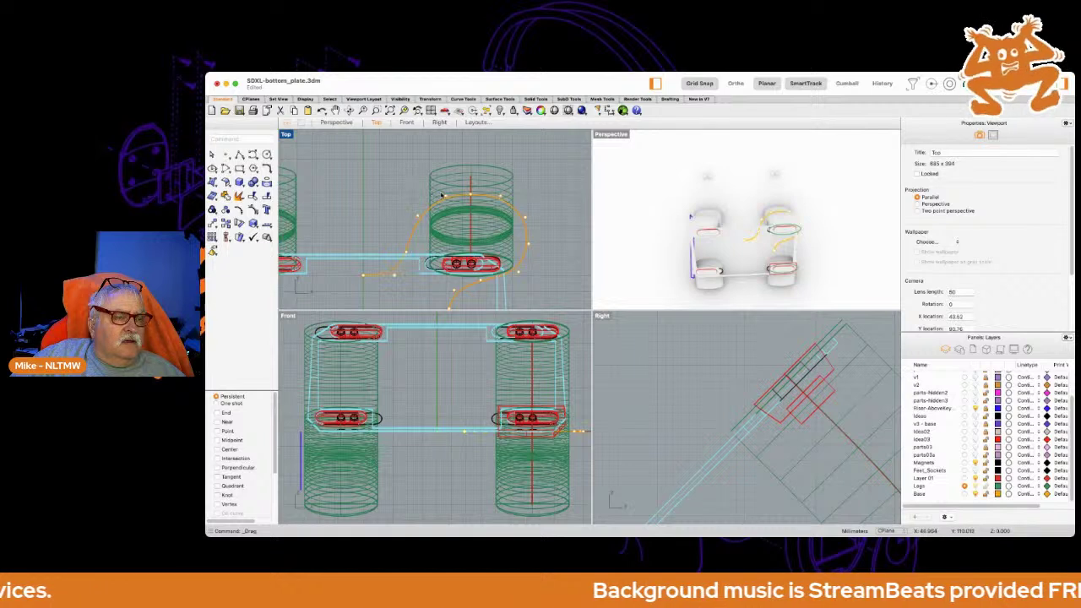
{"action": "scroll", "coordinate": [710, 373], "scroll_direction": "down", "scroll_amount": 10}
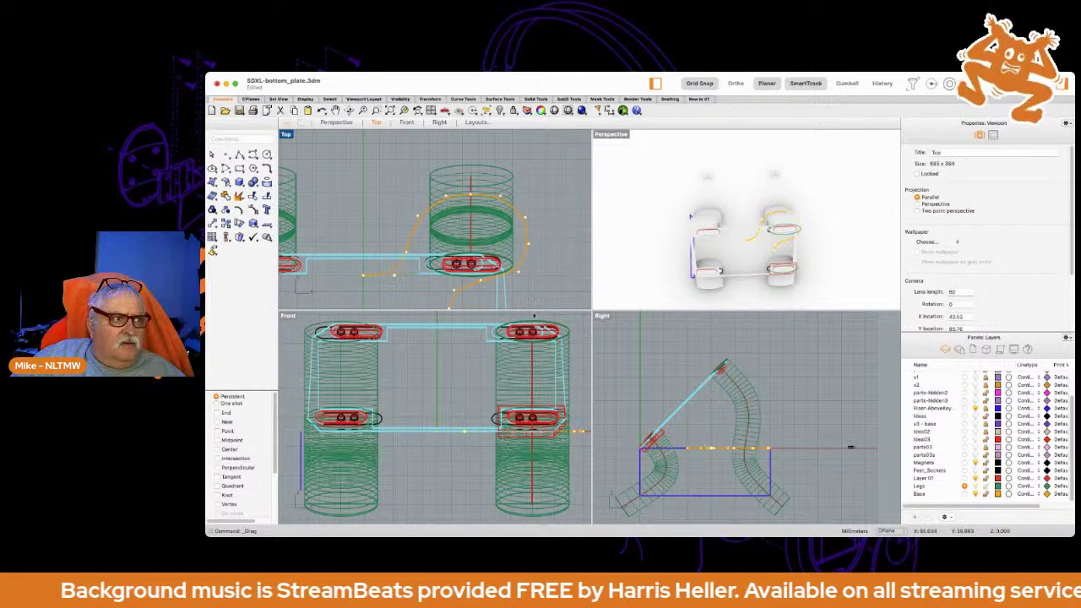
Turn on Ortho and move the base curve straight down to the lower edge of the blue rectangle in the Right view.
{"action": "left_click", "coordinate": [526, 254]}
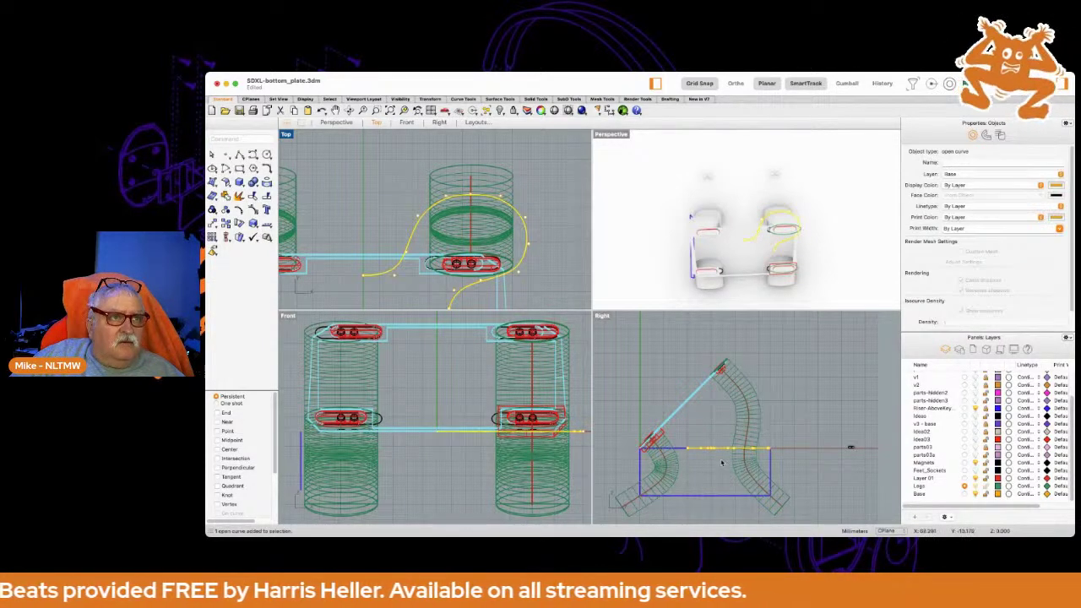
{"action": "left_click", "coordinate": [735, 83]}
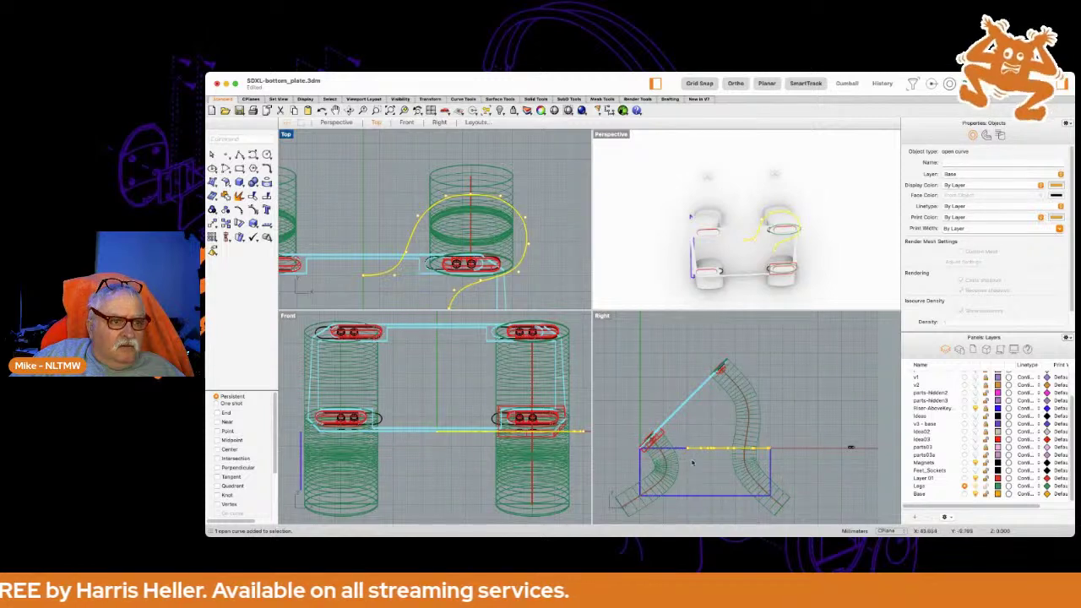
{"action": "left_click_drag", "start_coordinate": [720, 450], "coordinate": [717, 498]}
{"action": "scroll", "coordinate": [729, 488], "scroll_direction": "up", "scroll_amount": 3}
{"action": "scroll", "coordinate": [717, 475], "scroll_direction": "up", "scroll_amount": 5}
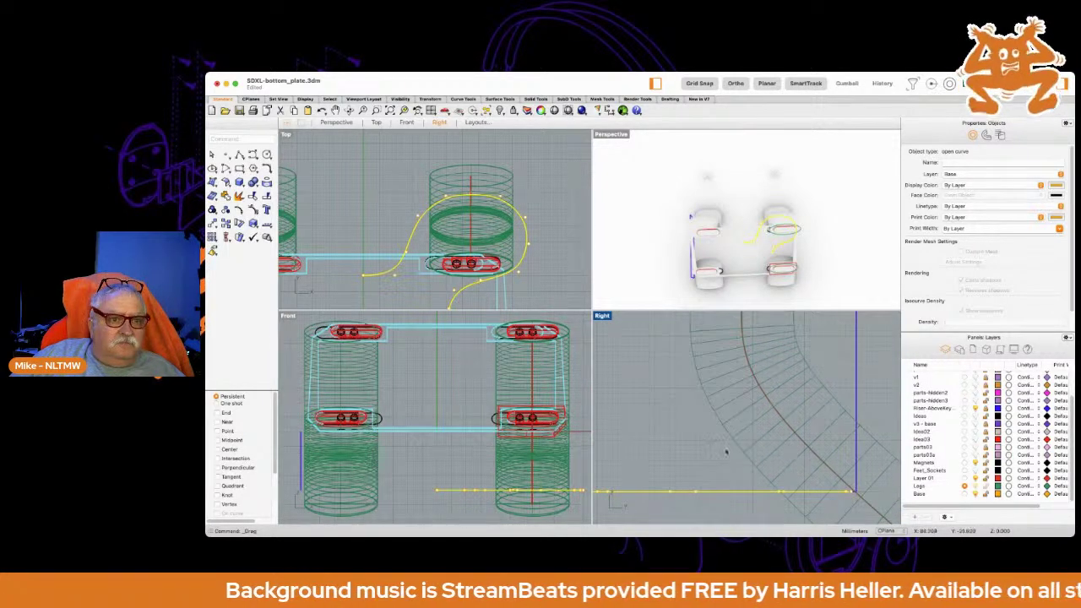
{"action": "scroll", "coordinate": [724, 453], "scroll_direction": "down", "scroll_amount": 6}
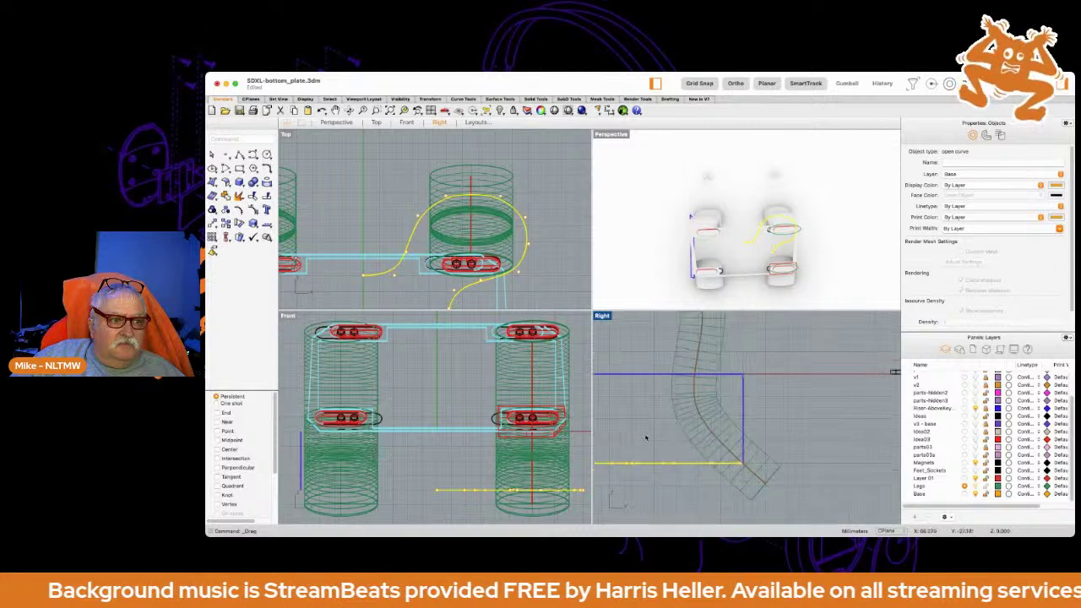
{"action": "right_click_drag", "start_coordinate": [654, 430], "coordinate": [759, 432]}
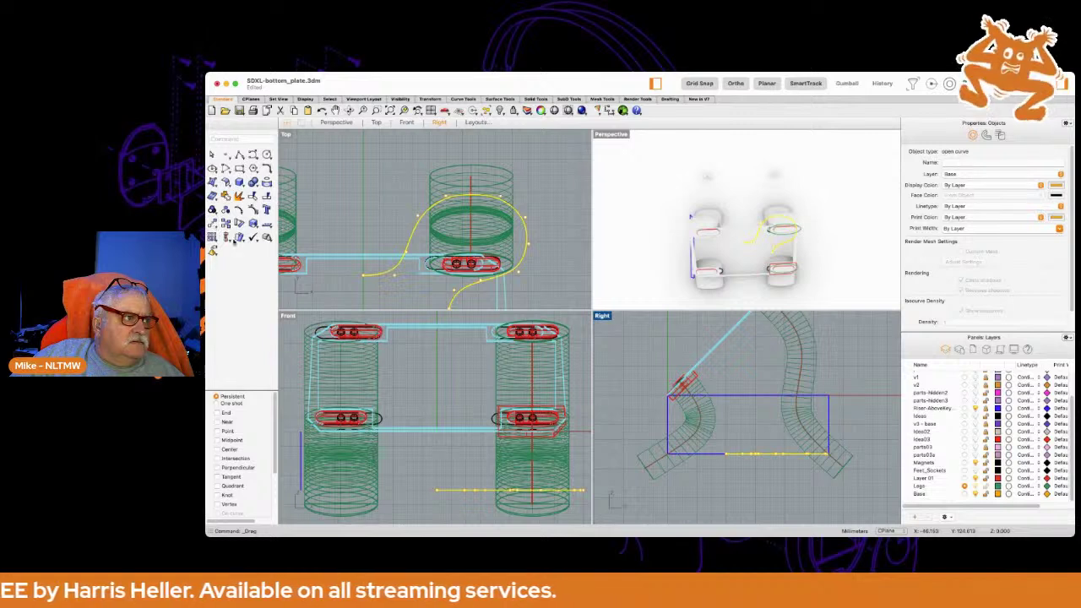
Mirror a copy of the base curve across a vertical plane through the curve's end between the front and rear legs.
{"action": "key", "text": "Return"}
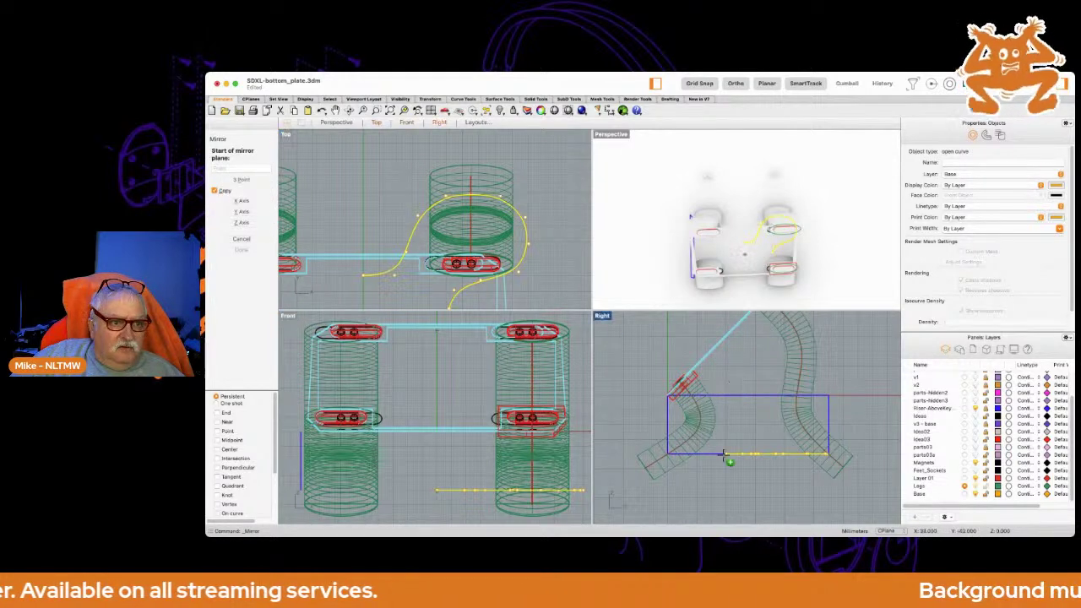
{"action": "scroll", "coordinate": [724, 455], "scroll_direction": "up", "scroll_amount": 6}
{"action": "left_click", "coordinate": [731, 437]}
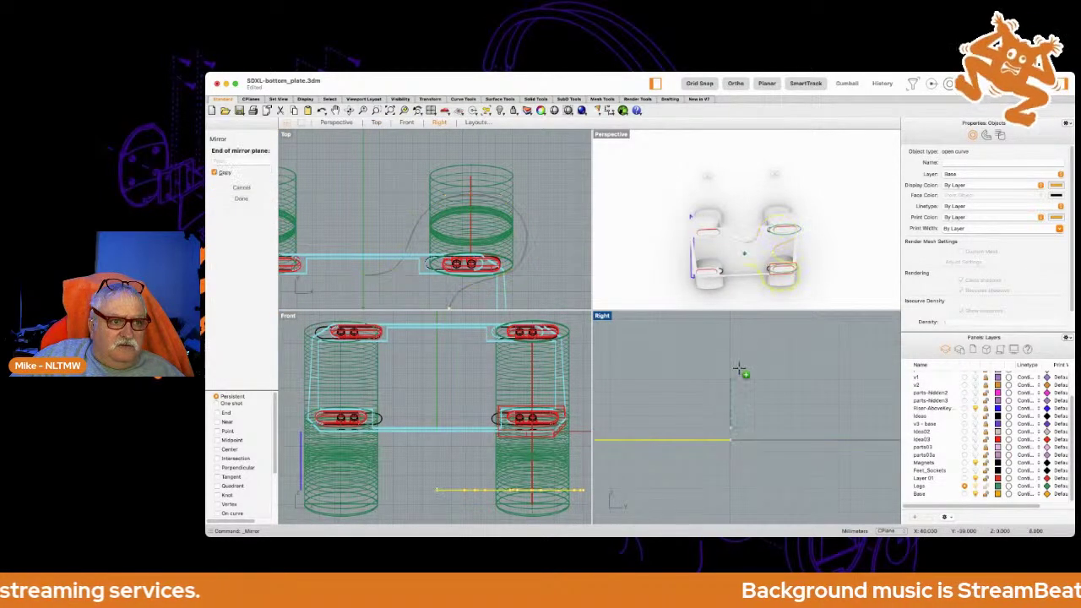
{"action": "left_click", "coordinate": [732, 341]}
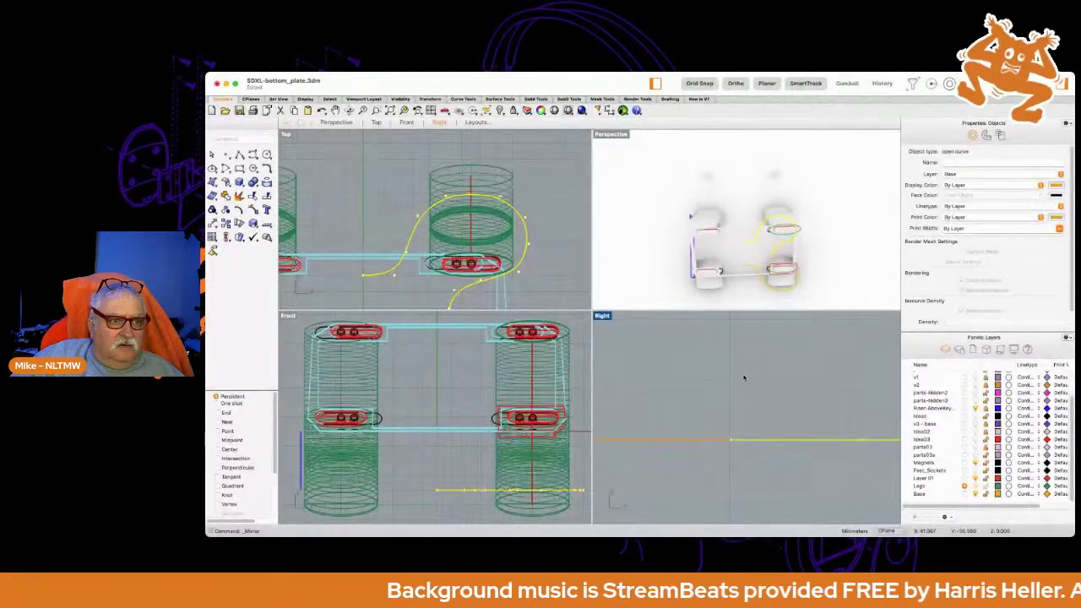
Join the base curve and its mirrored copy into a single curve.
{"action": "left_click", "coordinate": [742, 376]}
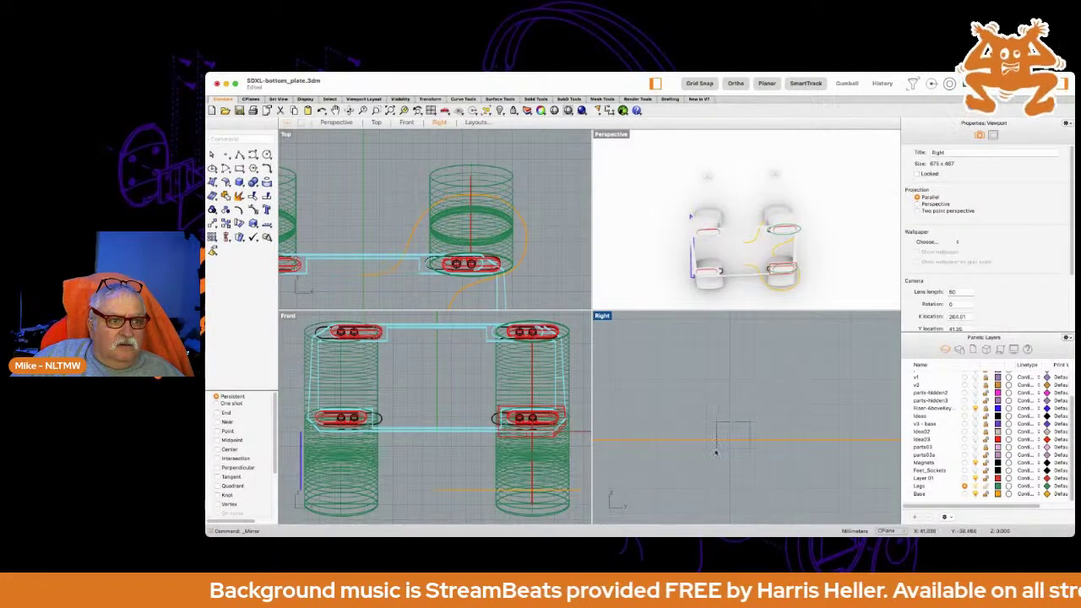
{"action": "left_click_drag", "start_coordinate": [745, 434], "coordinate": [715, 459]}
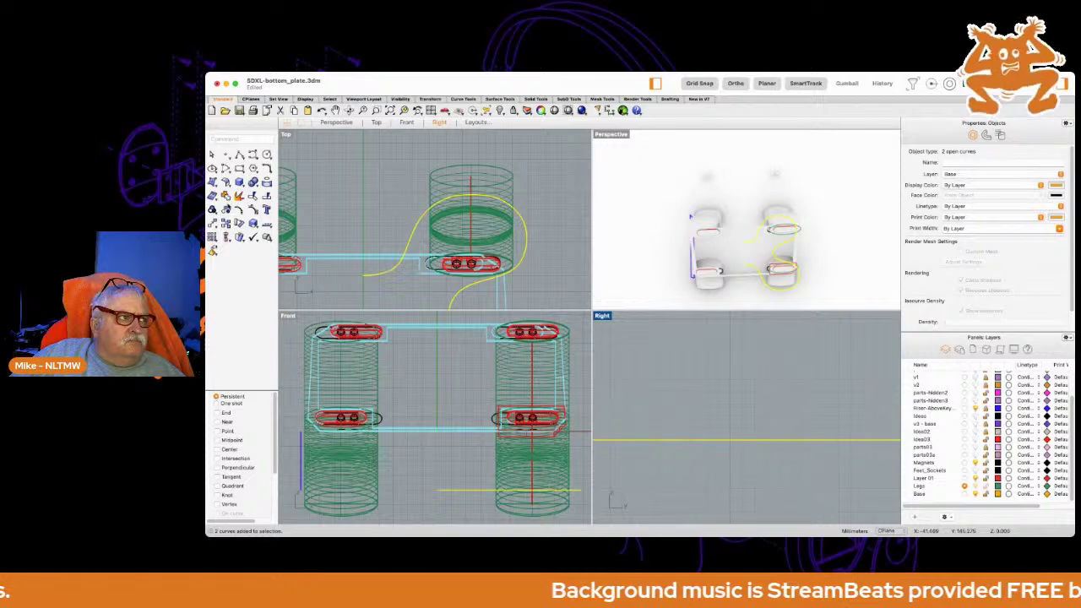
{"action": "key", "text": "super+j"}
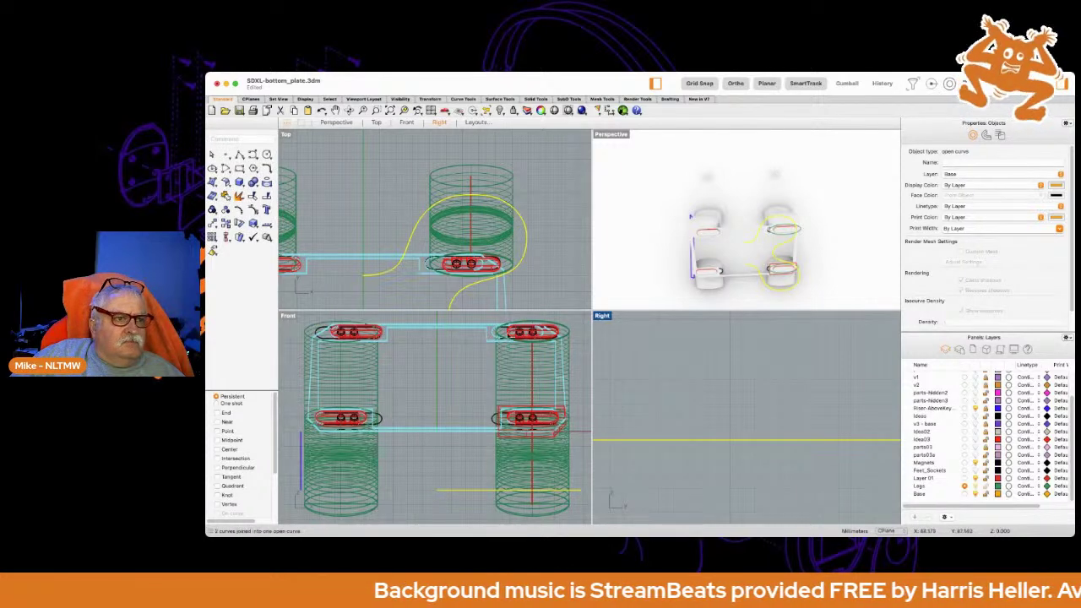
Move the joined base curve horizontally in the Right view so it is centred between the front and rear leg ends.
{"action": "scroll", "coordinate": [758, 439], "scroll_direction": "down", "scroll_amount": 2}
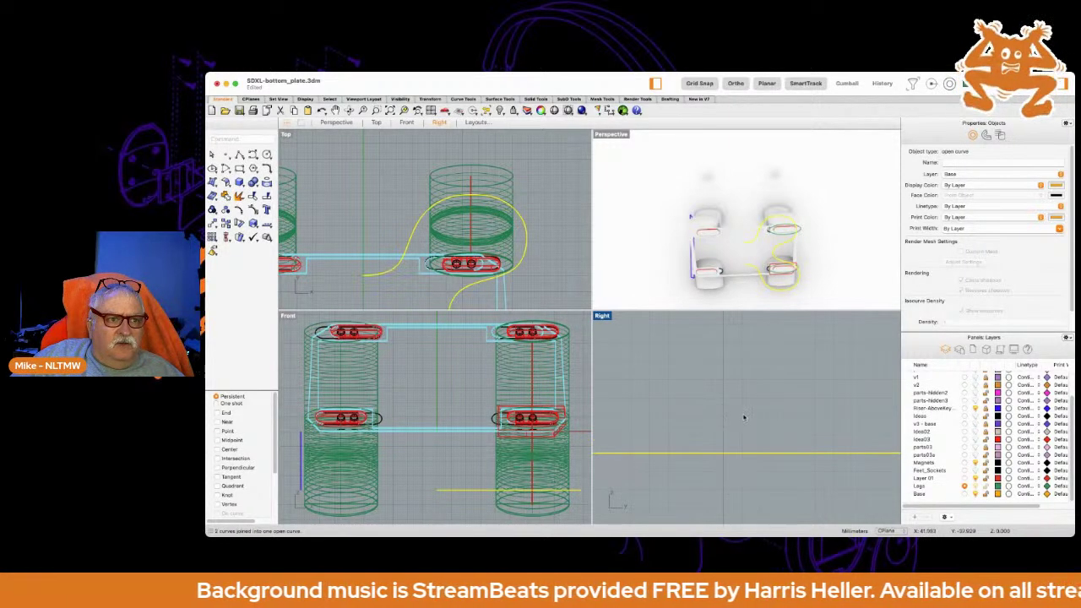
{"action": "scroll", "coordinate": [743, 415], "scroll_direction": "down", "scroll_amount": 2}
{"action": "scroll", "coordinate": [737, 382], "scroll_direction": "down", "scroll_amount": 6}
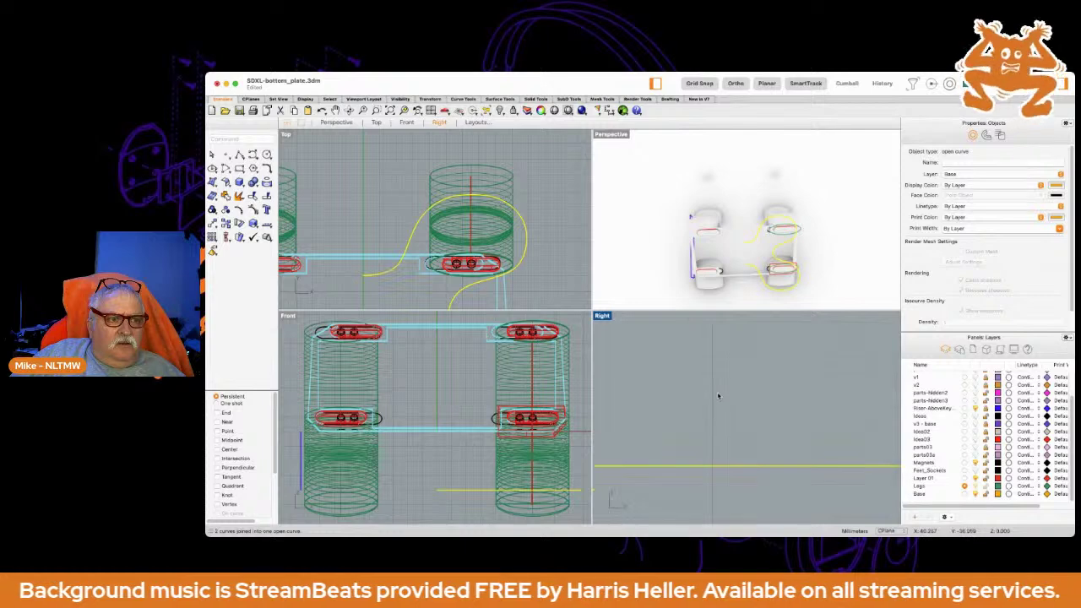
{"action": "scroll", "coordinate": [714, 391], "scroll_direction": "up", "scroll_amount": 3}
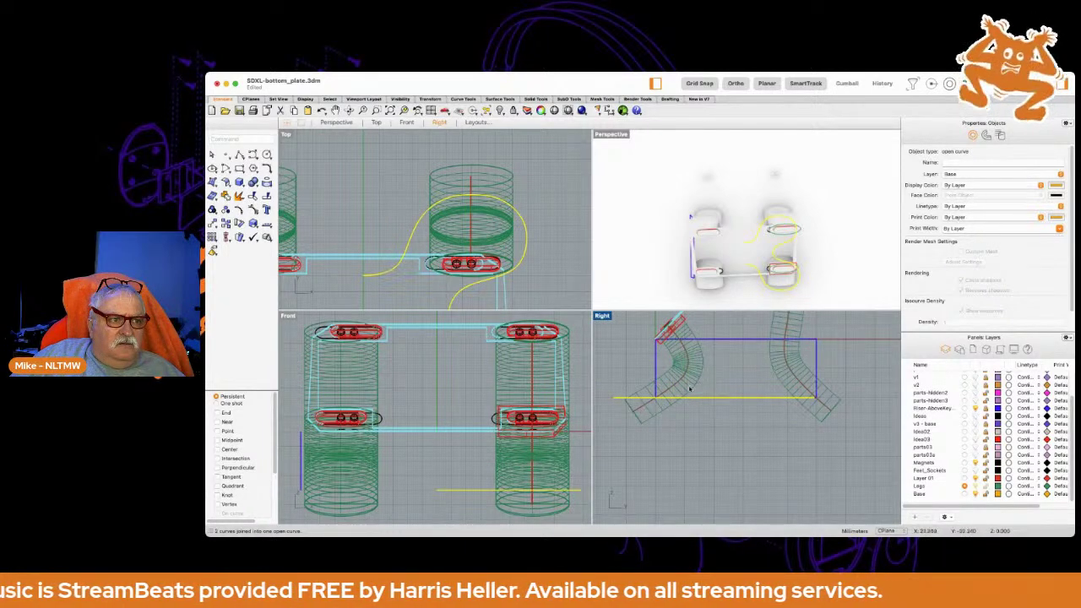
{"action": "right_click_drag", "start_coordinate": [714, 386], "coordinate": [720, 390]}
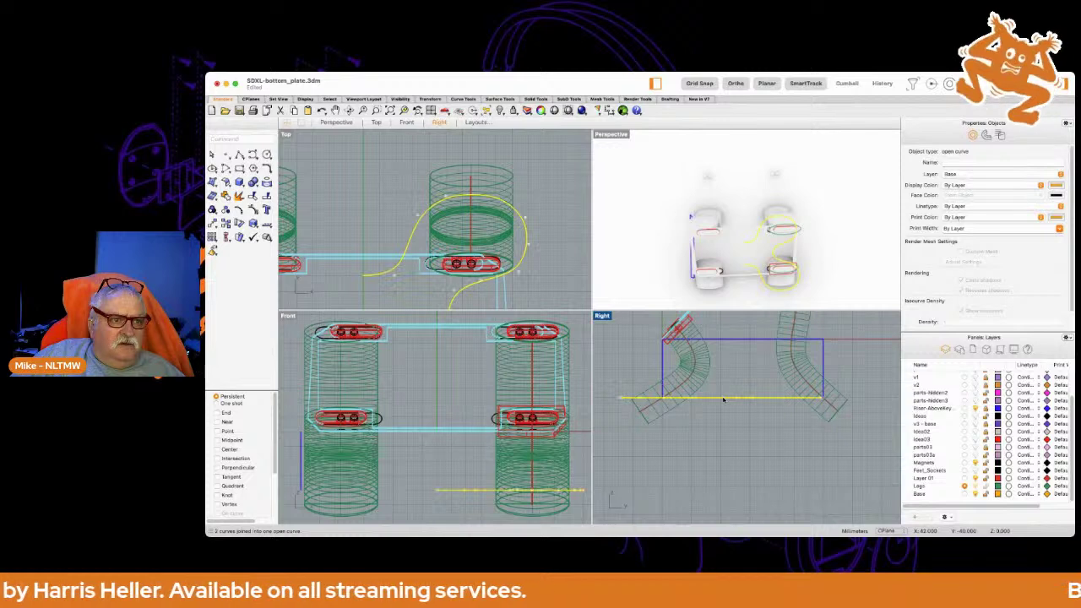
{"action": "left_click_drag", "start_coordinate": [724, 400], "coordinate": [734, 400]}
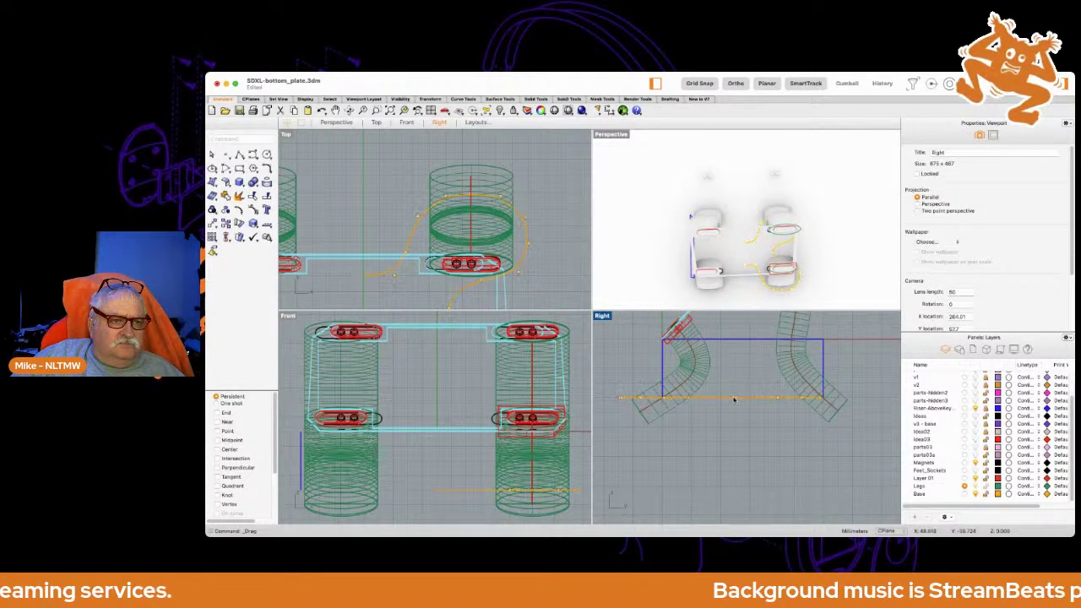
{"action": "left_click", "coordinate": [730, 401]}
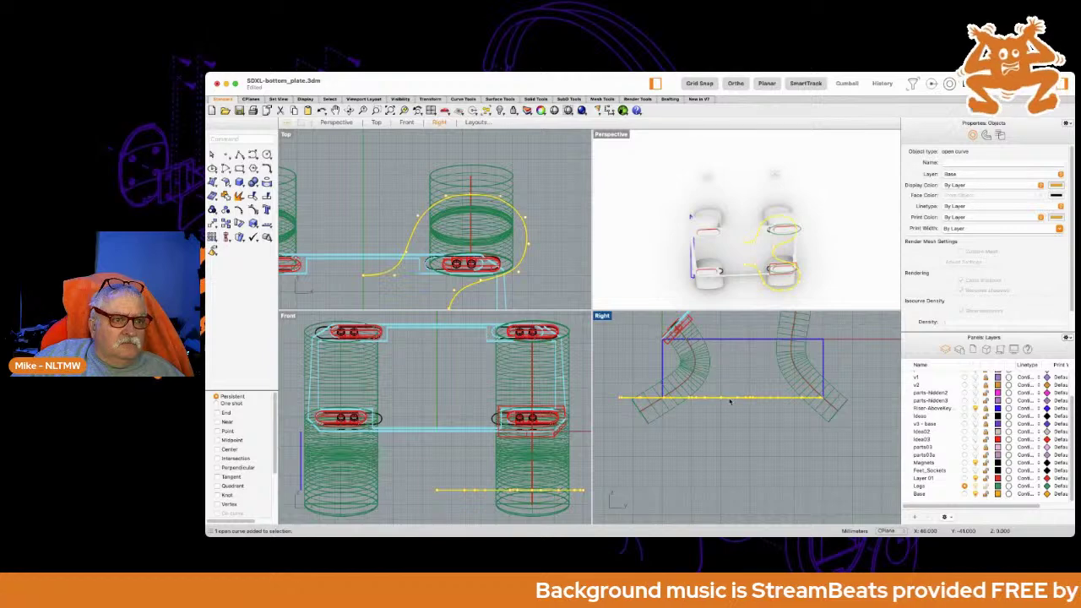
{"action": "left_click_drag", "start_coordinate": [734, 398], "coordinate": [748, 399]}
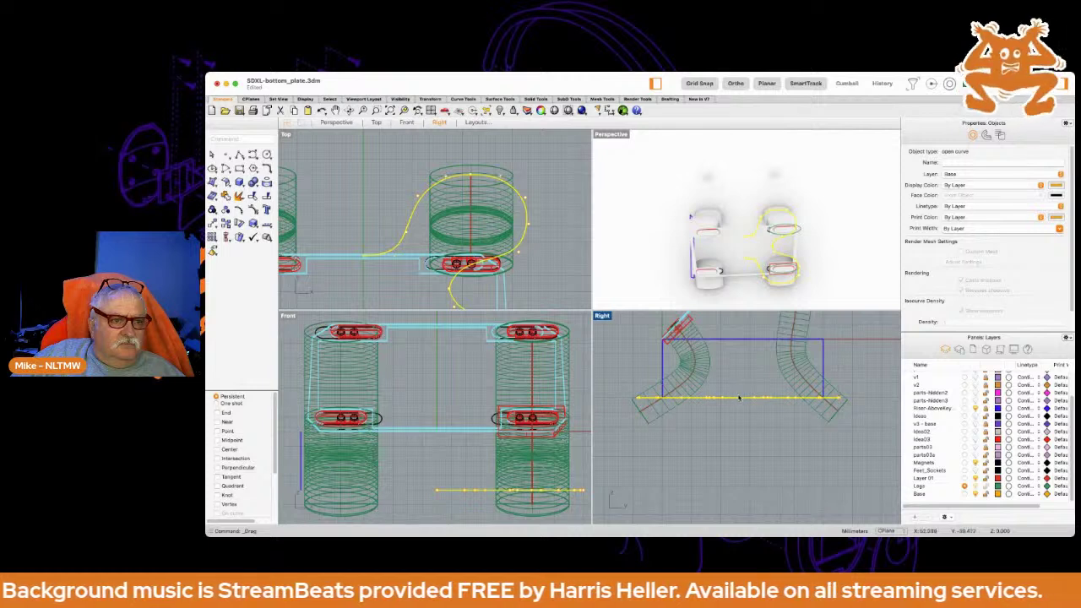
{"action": "scroll", "coordinate": [739, 390], "scroll_direction": "down", "scroll_amount": 3}
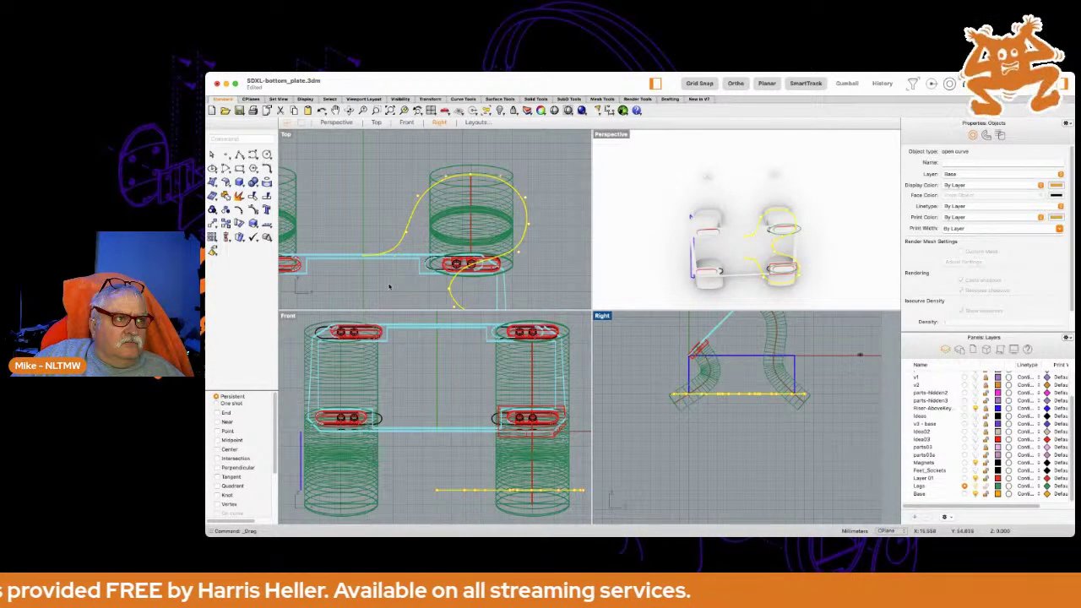
{"action": "right_click_drag", "start_coordinate": [389, 286], "coordinate": [398, 254]}
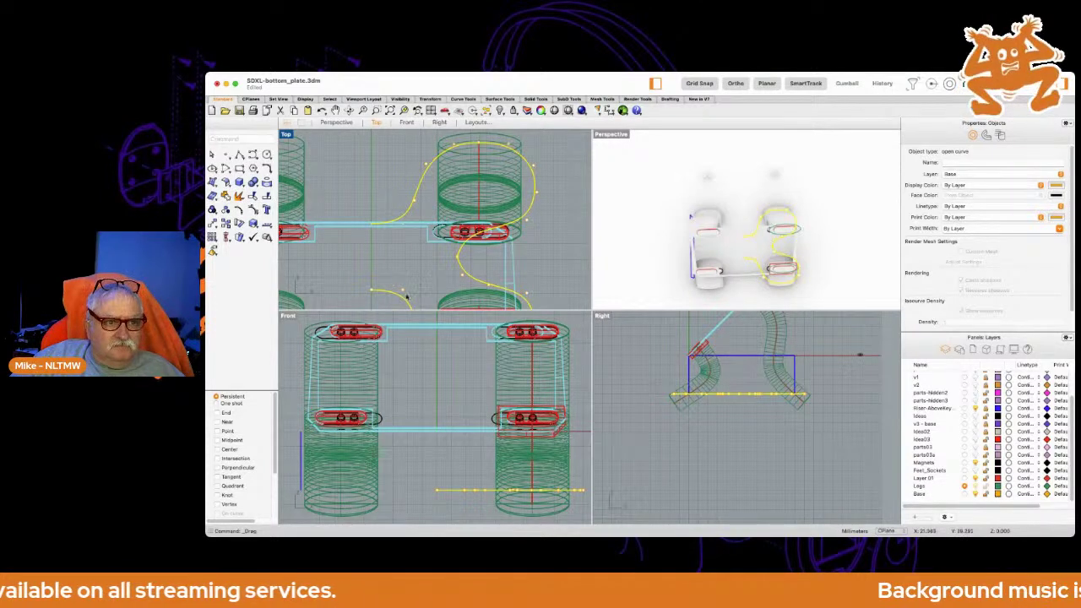
{"action": "left_click", "coordinate": [688, 437]}
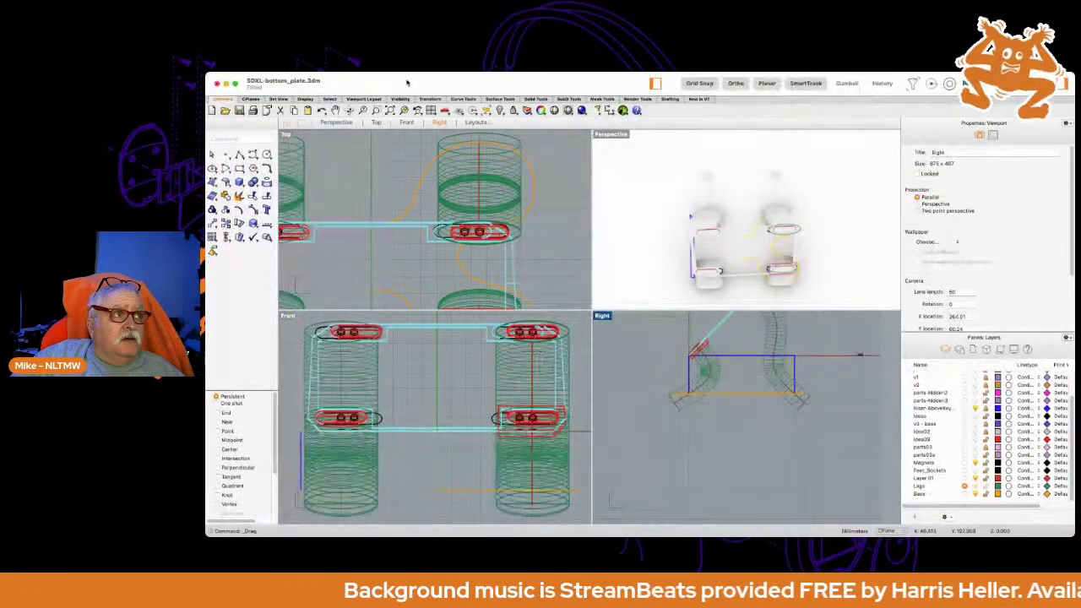
Draw a box whose base surrounds all four legs in the Top view, extending it downward past the leg ends.
{"action": "left_click", "coordinate": [485, 111]}
{"action": "scroll", "coordinate": [382, 160], "scroll_direction": "down", "scroll_amount": 5}
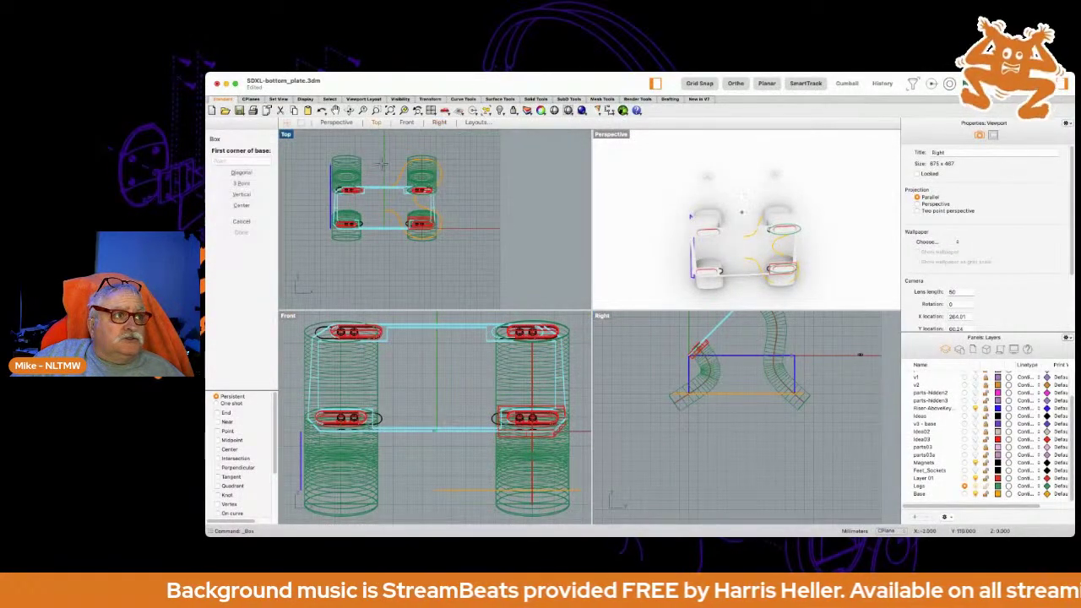
{"action": "left_click", "coordinate": [315, 143]}
{"action": "left_click", "coordinate": [460, 250]}
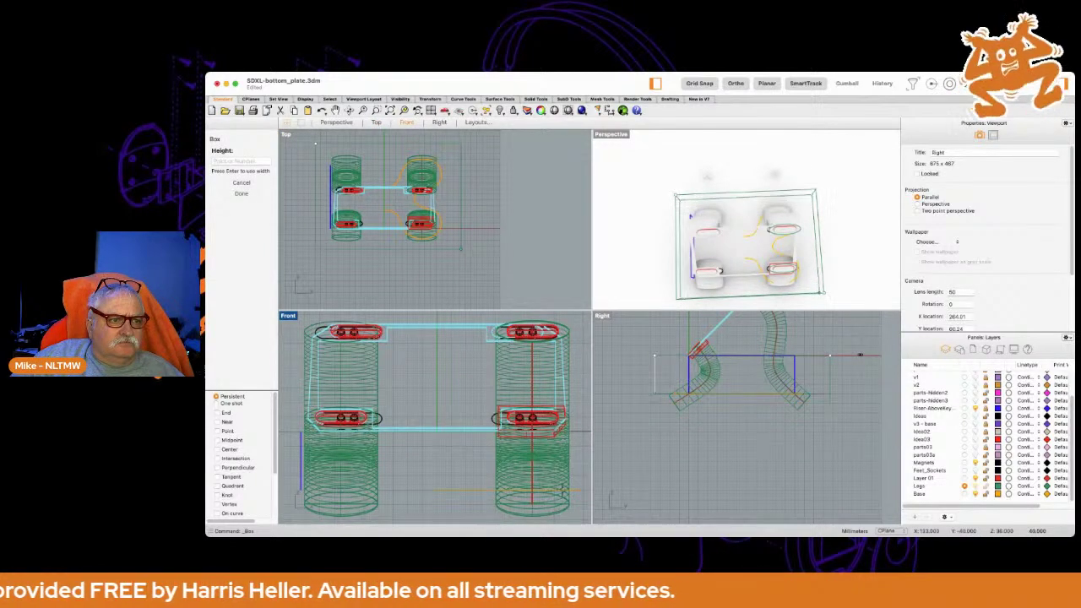
{"action": "left_click", "coordinate": [651, 427]}
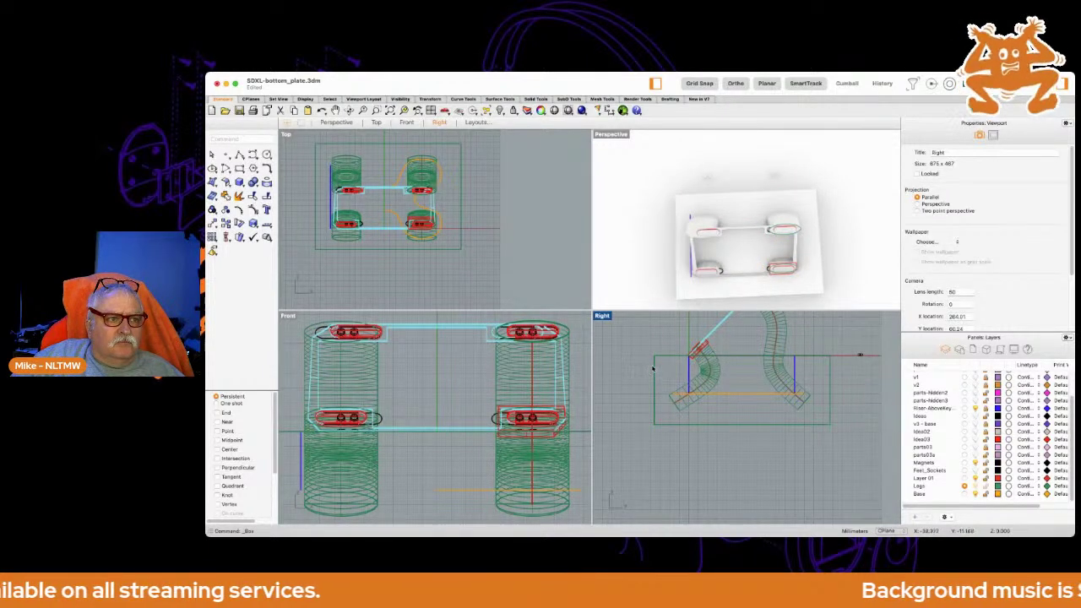
Move the box straight down so its top face is level with the base curve.
{"action": "left_click_drag", "start_coordinate": [654, 372], "coordinate": [659, 397]}
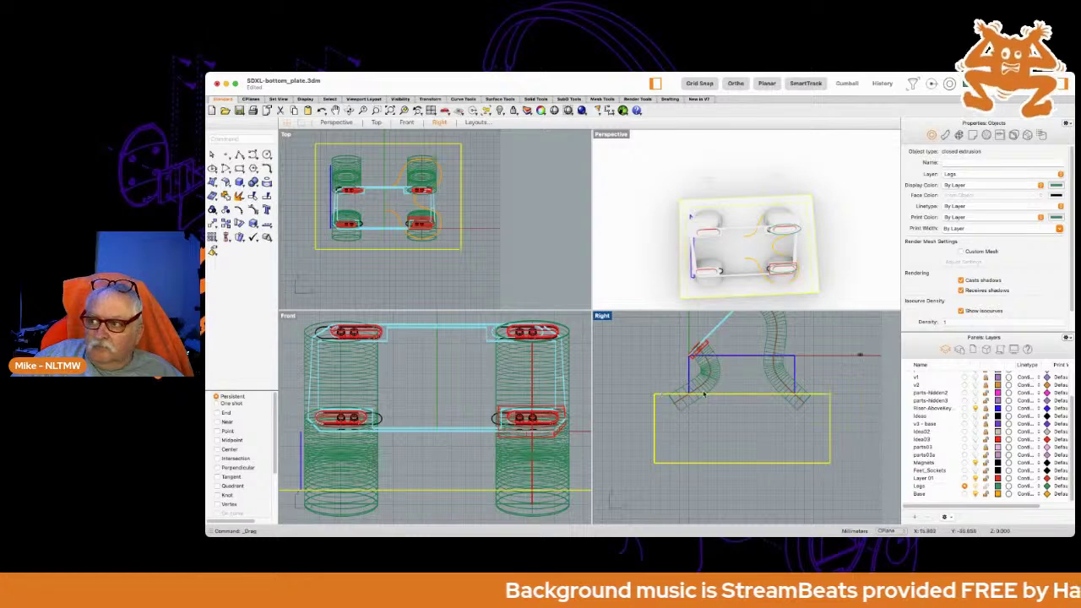
{"action": "scroll", "coordinate": [694, 403], "scroll_direction": "up", "scroll_amount": 5}
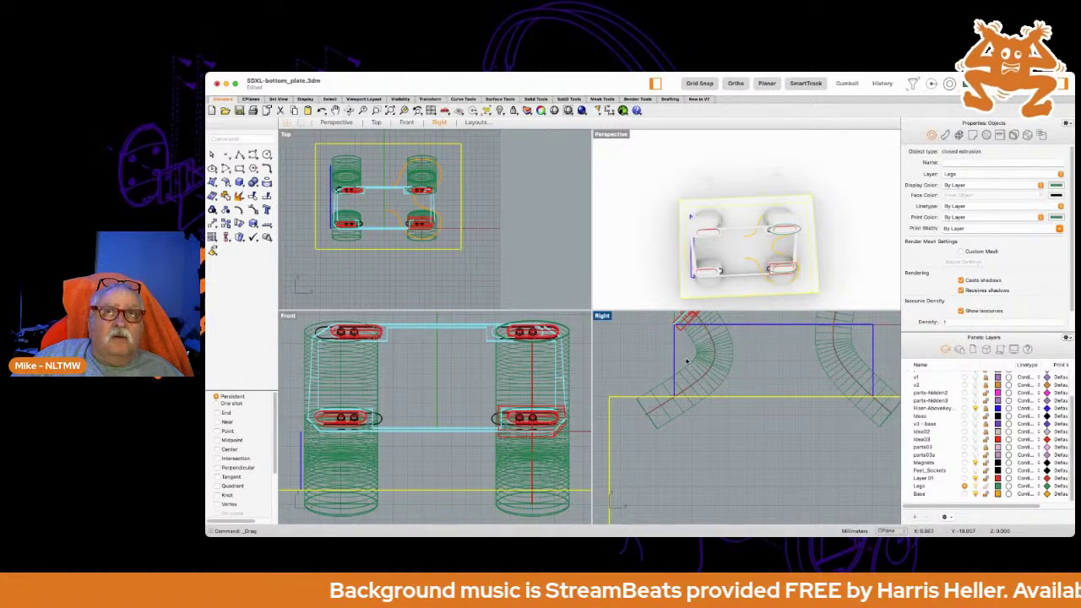
{"action": "scroll", "coordinate": [668, 383], "scroll_direction": "up", "scroll_amount": 3}
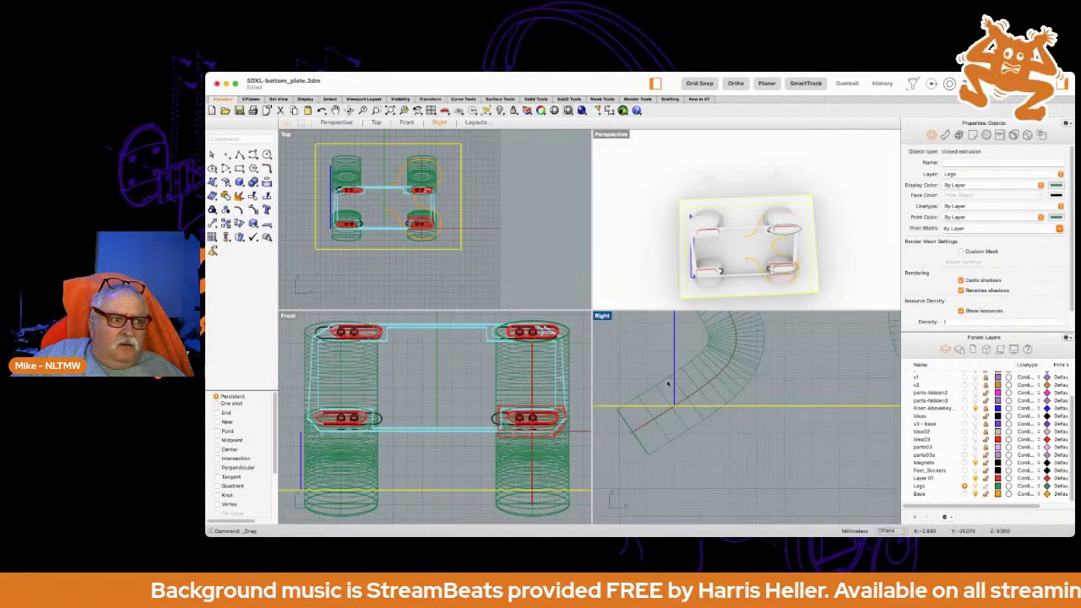
{"action": "left_click", "coordinate": [650, 390]}
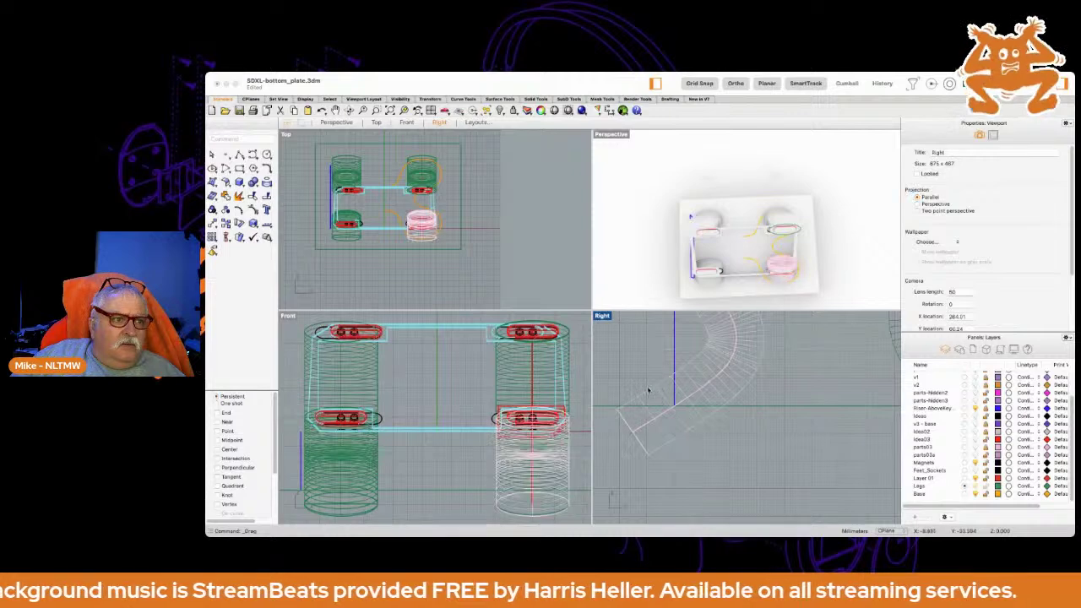
{"action": "left_click", "coordinate": [789, 362]}
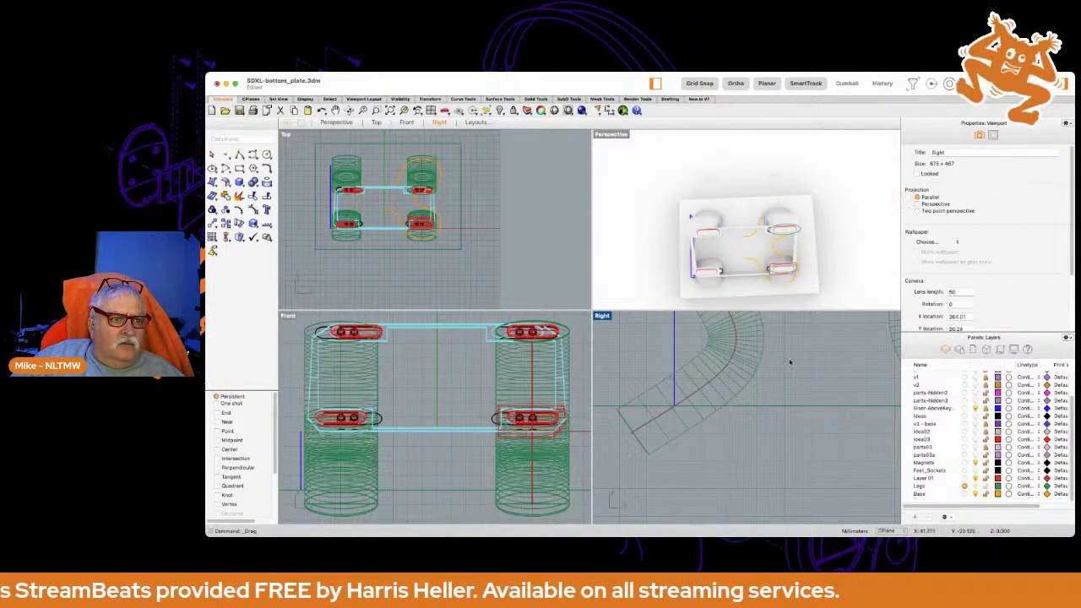
Trim the two front legs at base level by Boolean-subtracting the box from them, keeping the box.
{"action": "left_click", "coordinate": [746, 388]}
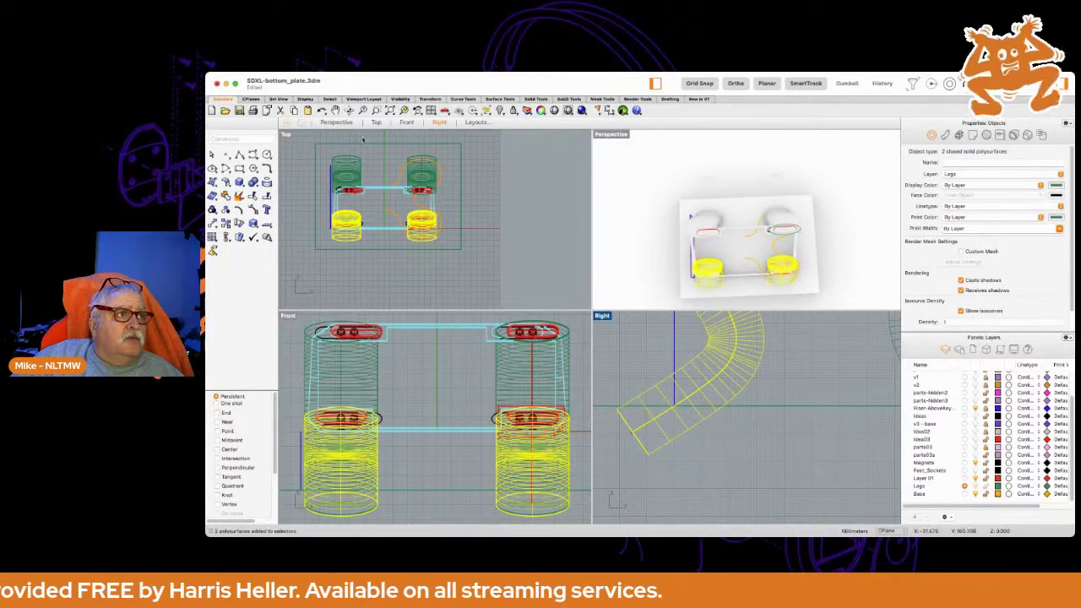
{"action": "left_click", "coordinate": [230, 401]}
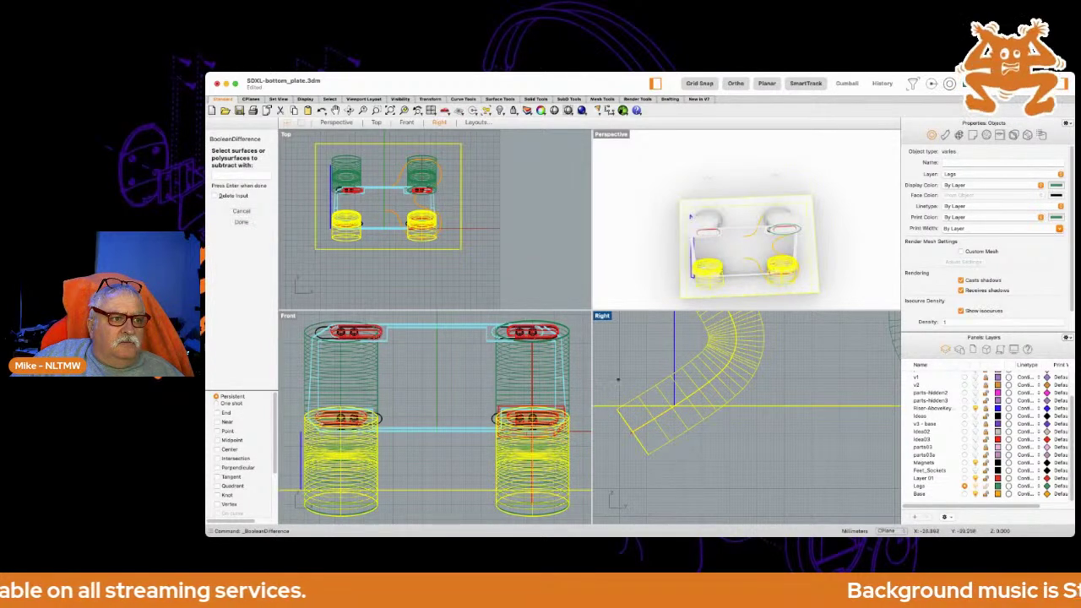
{"action": "key", "text": "Escape"}
Trim the two rear legs at base level by Boolean-subtracting the same box from them, keeping the box.
{"action": "right_click_drag", "start_coordinate": [602, 409], "coordinate": [621, 374]}
{"action": "right_click_drag", "start_coordinate": [800, 385], "coordinate": [645, 399]}
{"action": "left_click_drag", "start_coordinate": [728, 346], "coordinate": [604, 369]}
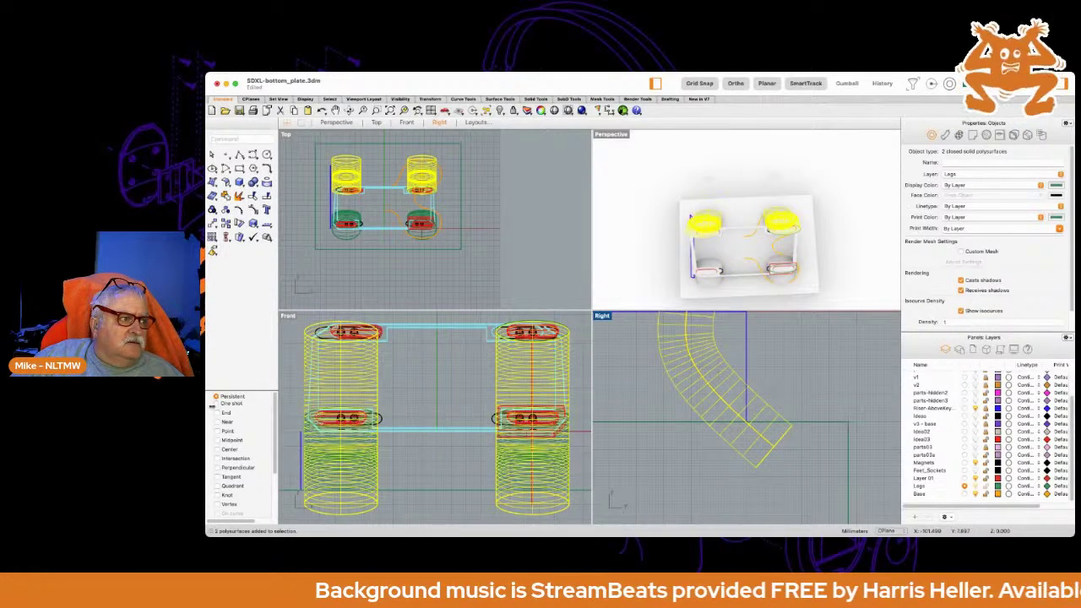
{"action": "key", "text": "Return"}
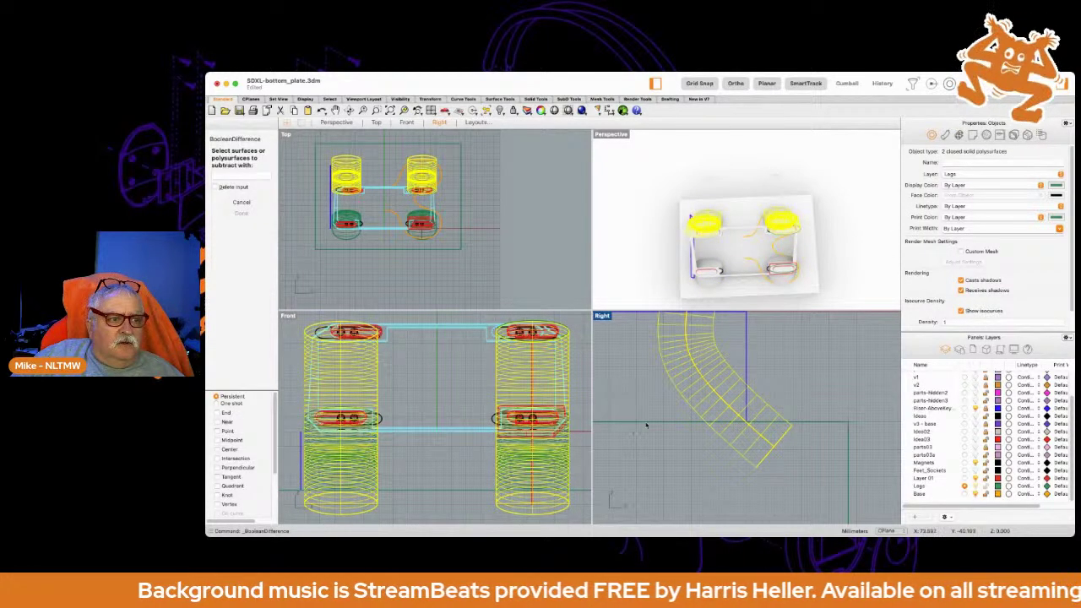
{"action": "key", "text": "Return"}
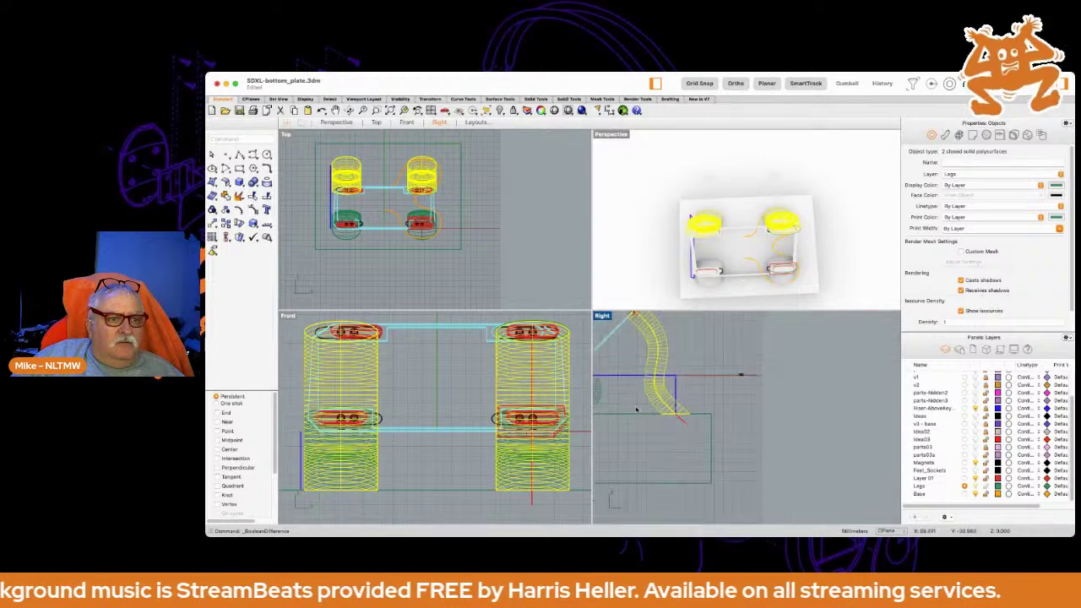
Delete the cutting box below the trimmed legs.
{"action": "right_click_drag", "start_coordinate": [637, 411], "coordinate": [687, 434]}
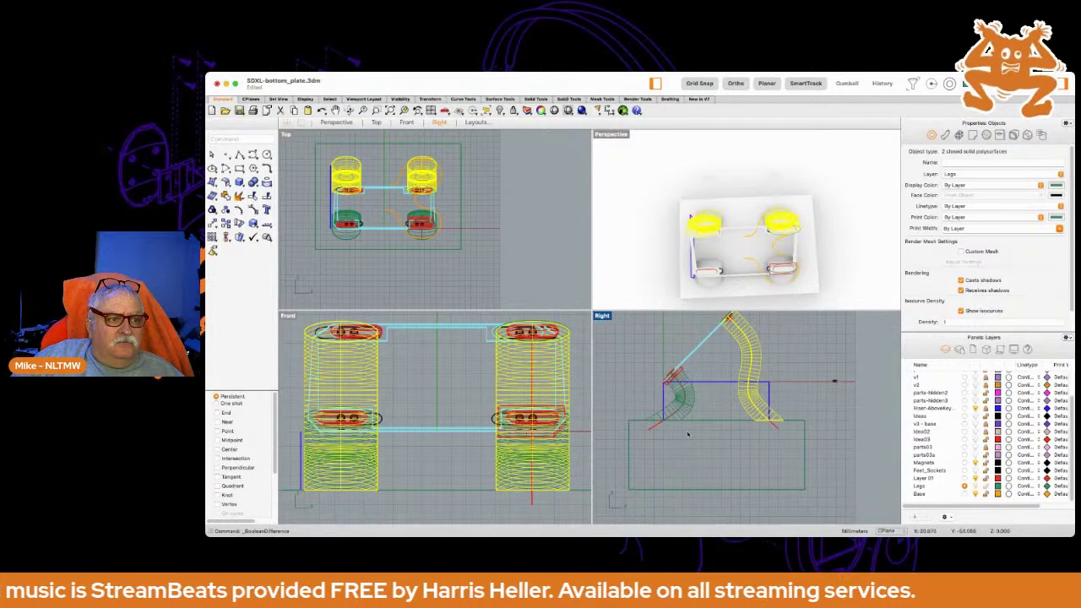
{"action": "left_click", "coordinate": [629, 421]}
{"action": "key", "text": "Delete"}
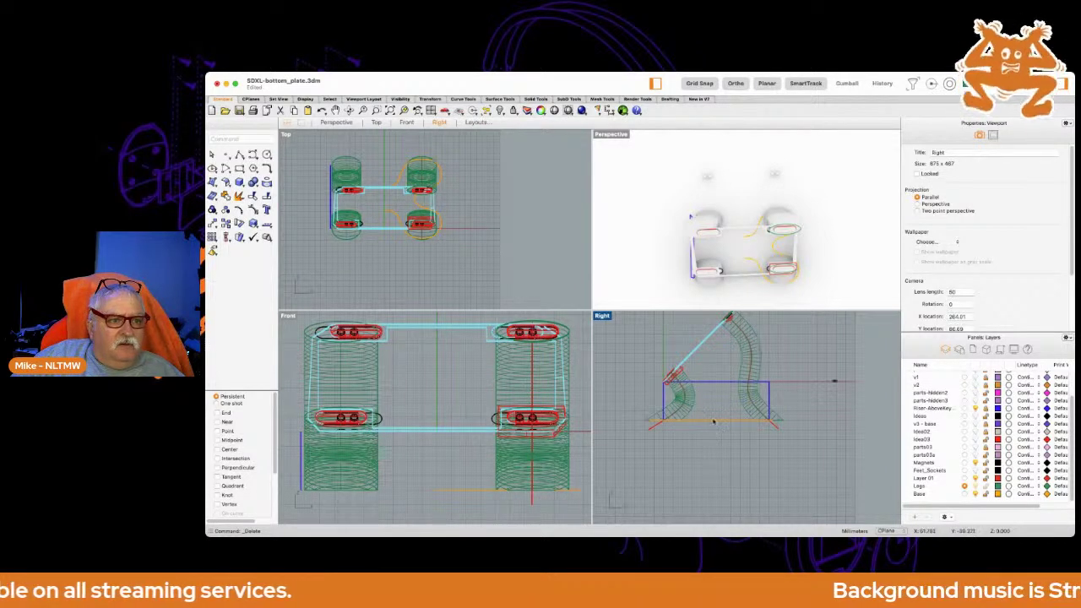
Explode the joined base curve into its two halves and delete the front half.
{"action": "scroll", "coordinate": [656, 427], "scroll_direction": "up", "scroll_amount": 6}
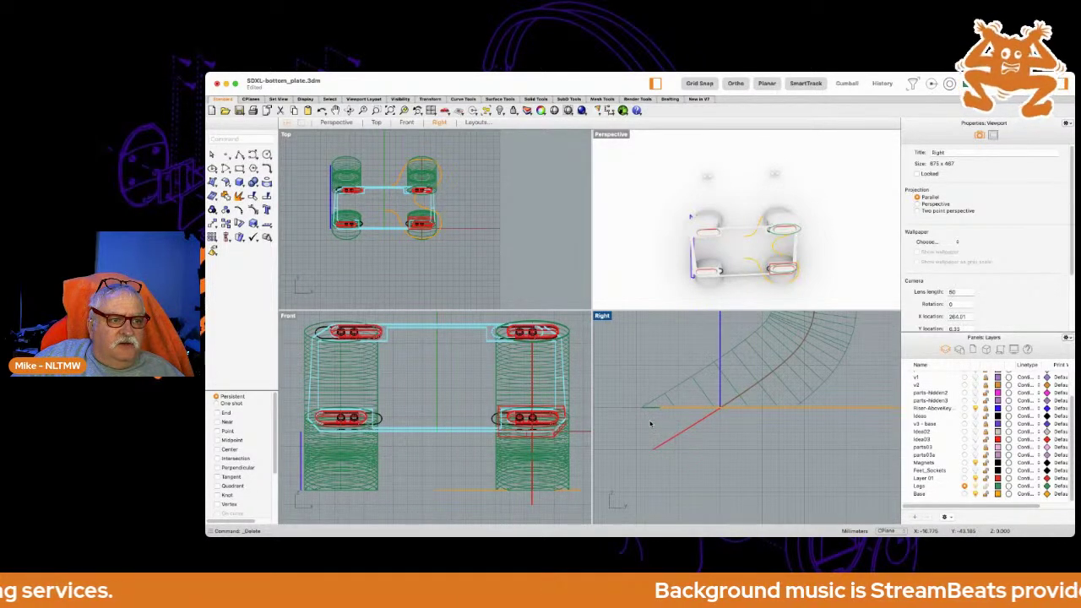
{"action": "scroll", "coordinate": [652, 419], "scroll_direction": "down", "scroll_amount": 3}
{"action": "scroll", "coordinate": [673, 424], "scroll_direction": "down", "scroll_amount": 2}
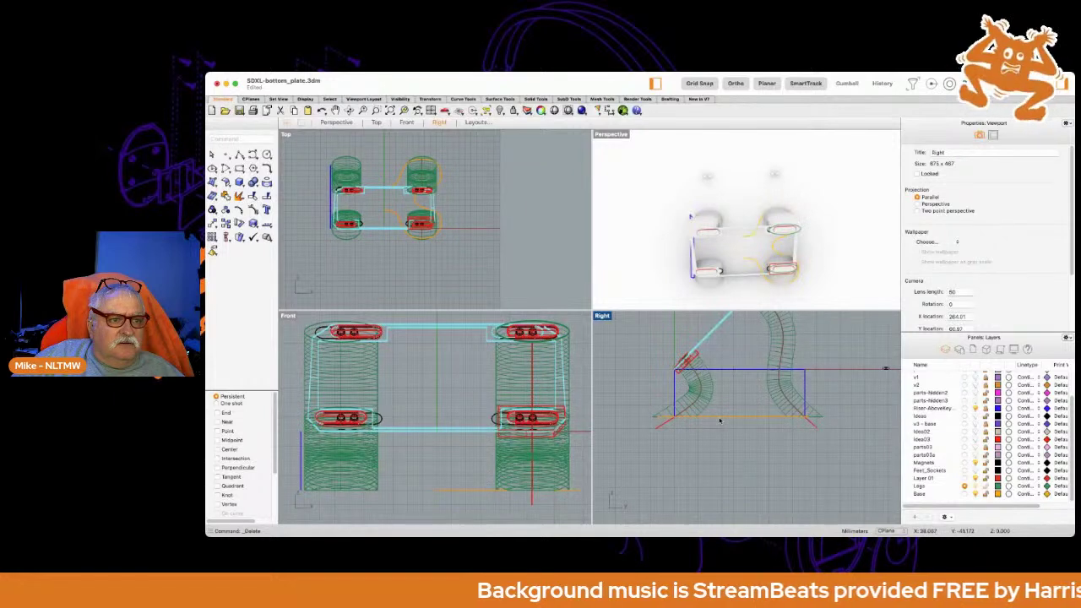
{"action": "left_click", "coordinate": [719, 420]}
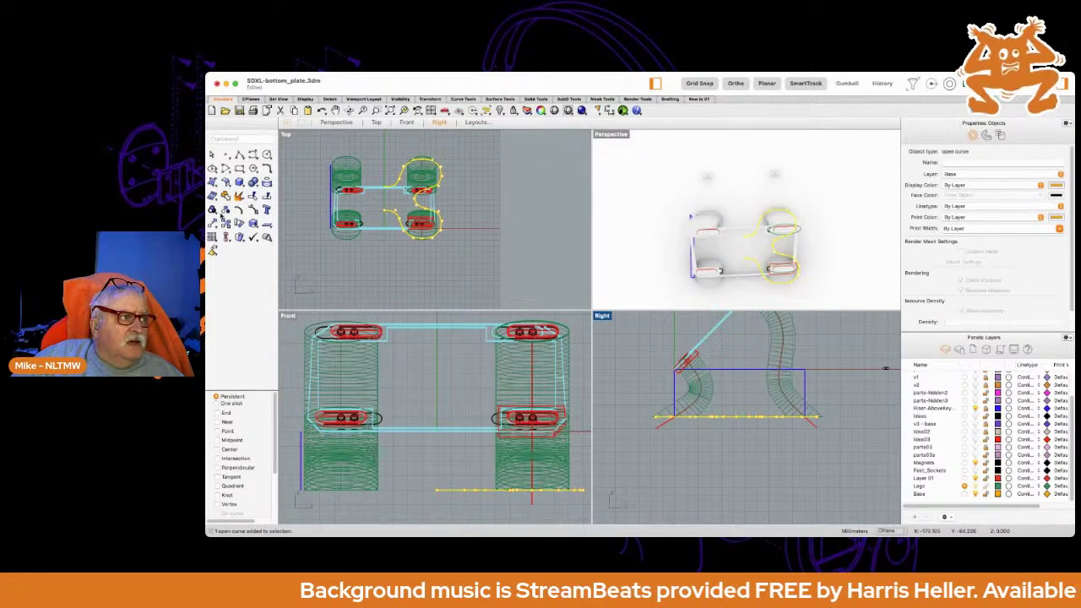
{"action": "left_click", "coordinate": [239, 195]}
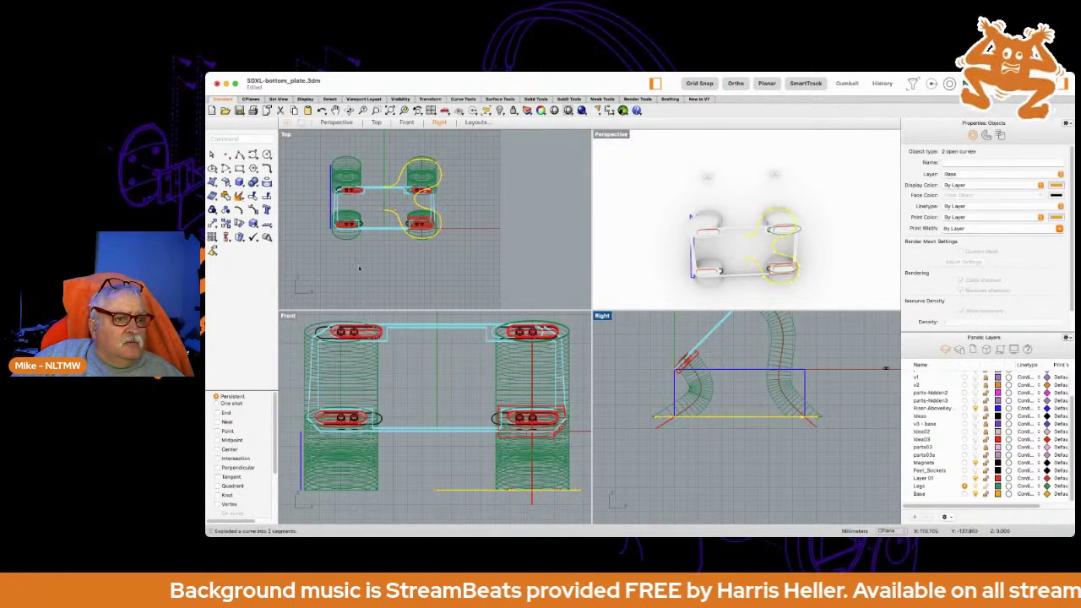
{"action": "key", "text": "Escape"}
{"action": "left_click", "coordinate": [715, 417]}
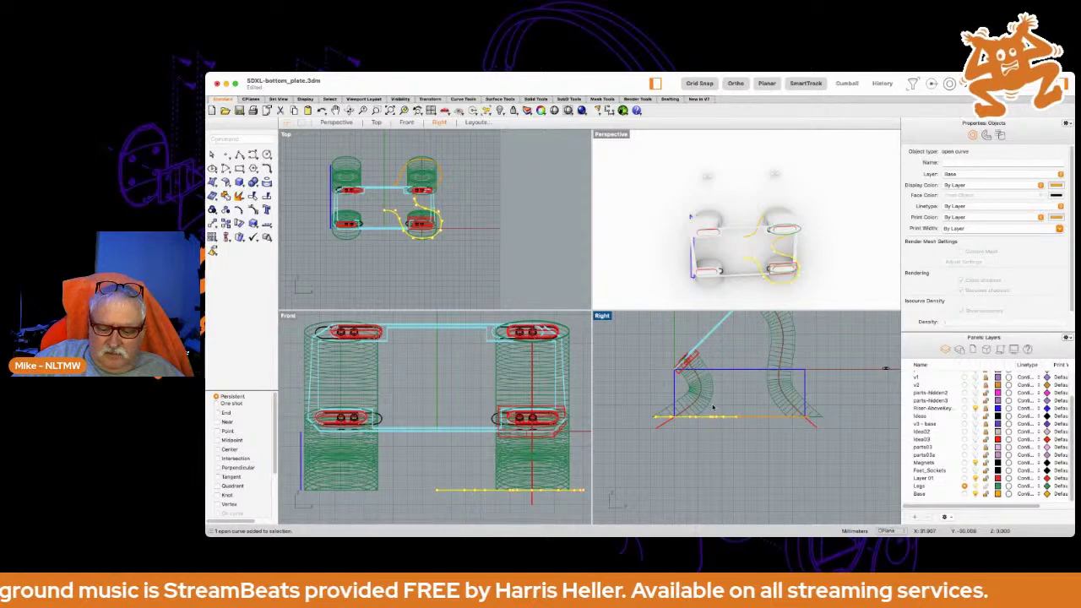
{"action": "key", "text": "Delete"}
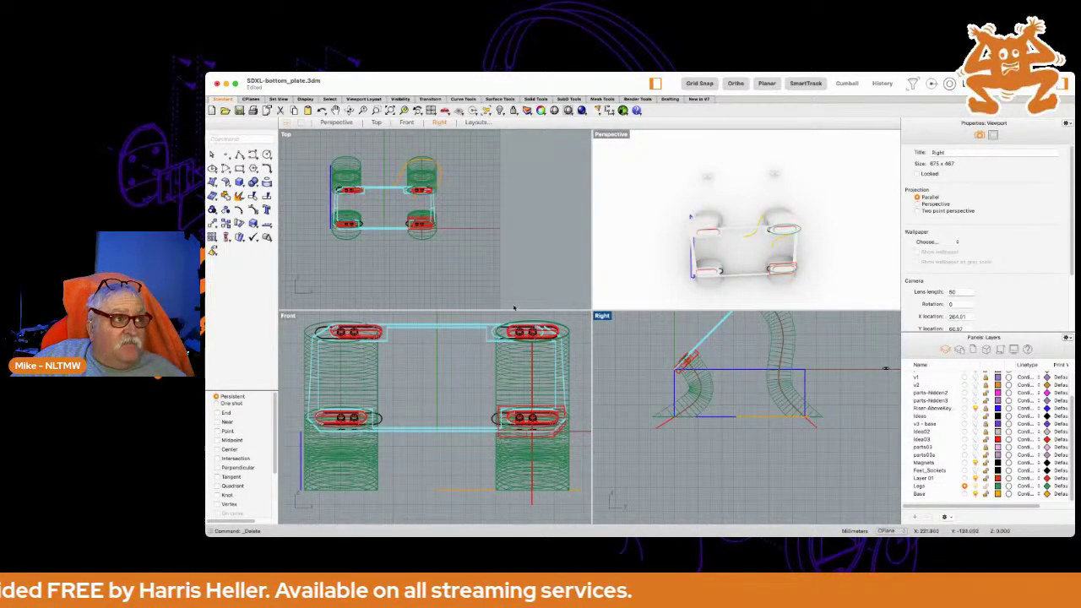
Move the control points of the remaining base curve outward in the Top view so its loop clears the trimmed rear leg end.
{"action": "scroll", "coordinate": [429, 181], "scroll_direction": "up", "scroll_amount": 5}
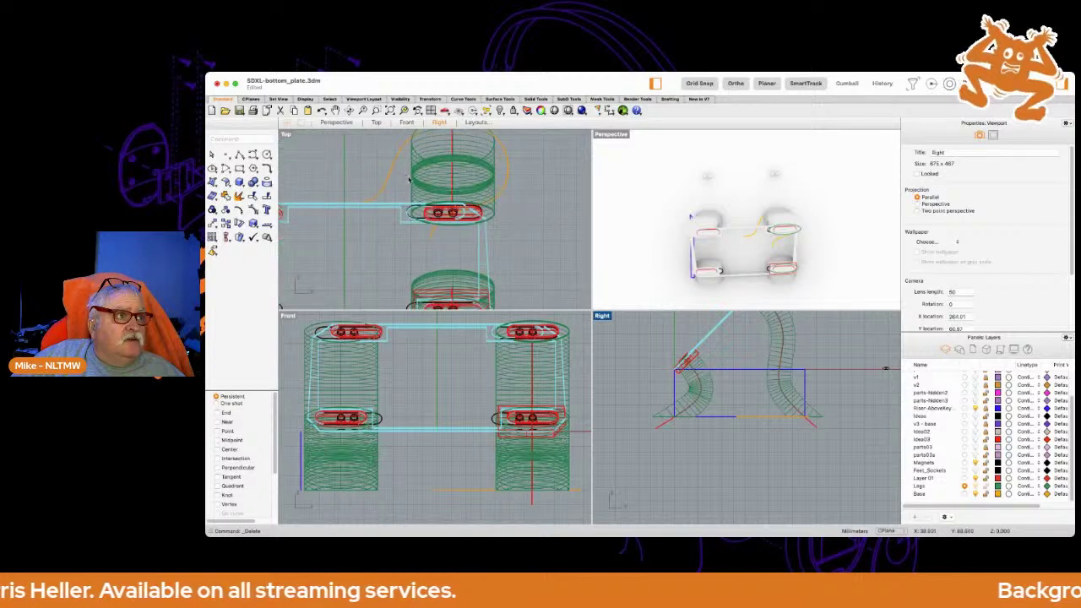
{"action": "left_click", "coordinate": [412, 214]}
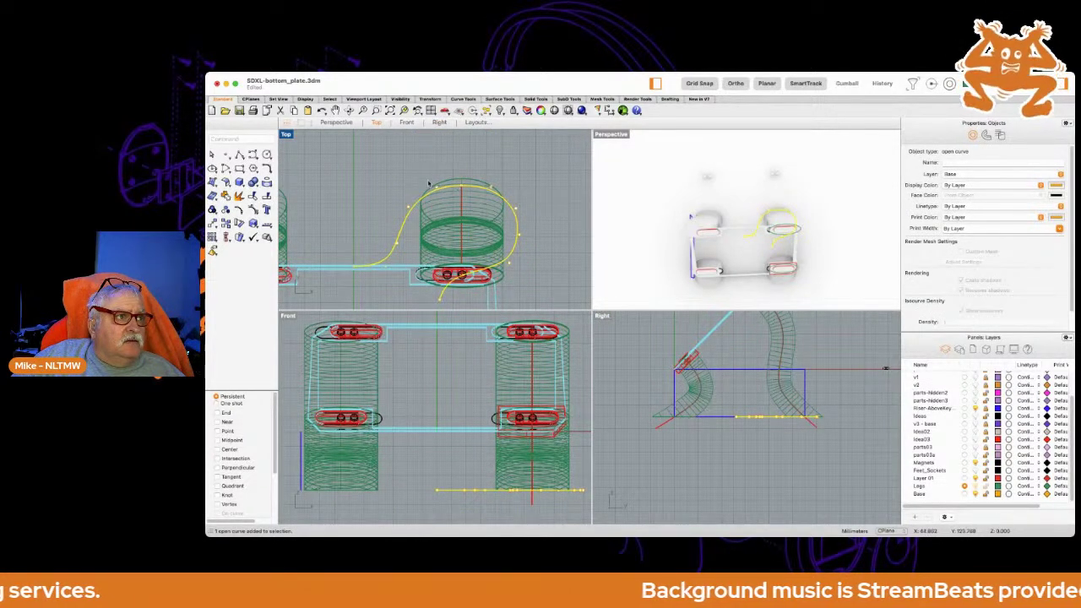
{"action": "left_click_drag", "start_coordinate": [429, 169], "coordinate": [494, 169]}
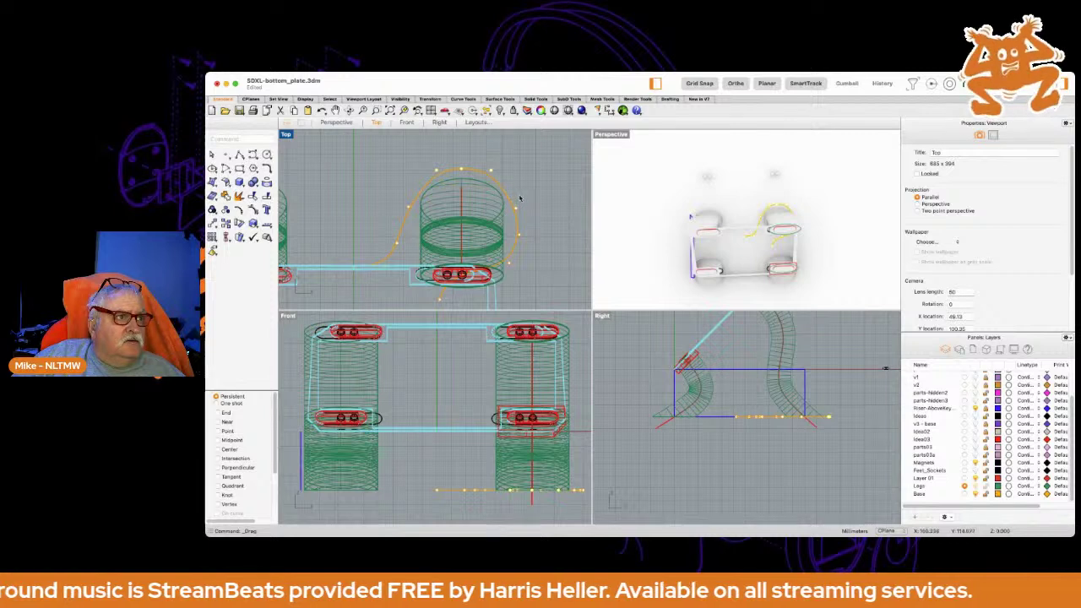
{"action": "left_click", "coordinate": [516, 210]}
{"action": "left_click_drag", "start_coordinate": [516, 209], "coordinate": [527, 199]}
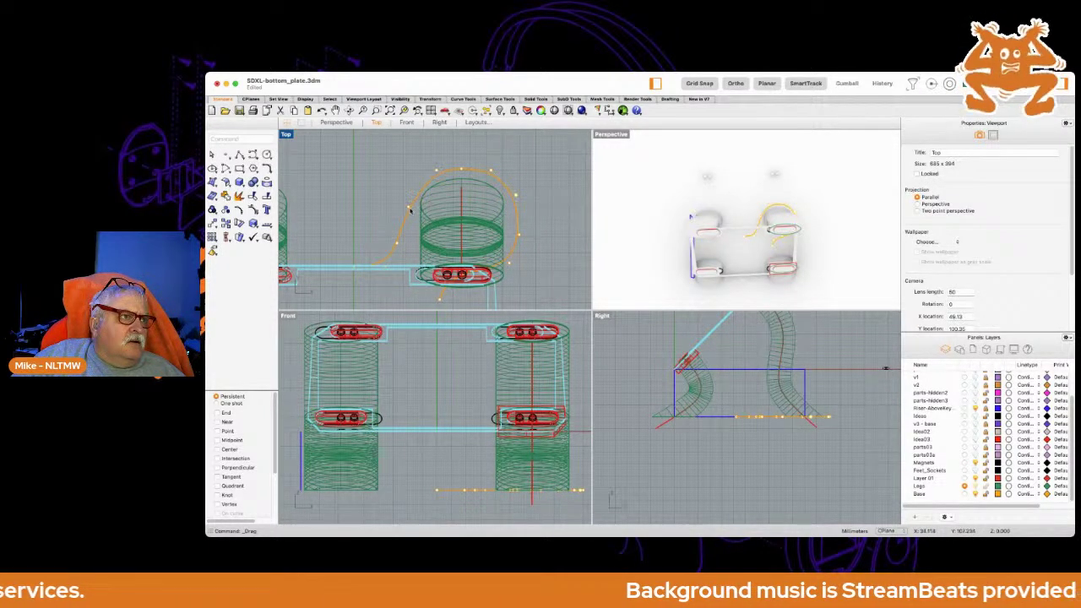
{"action": "left_click_drag", "start_coordinate": [436, 172], "coordinate": [428, 171]}
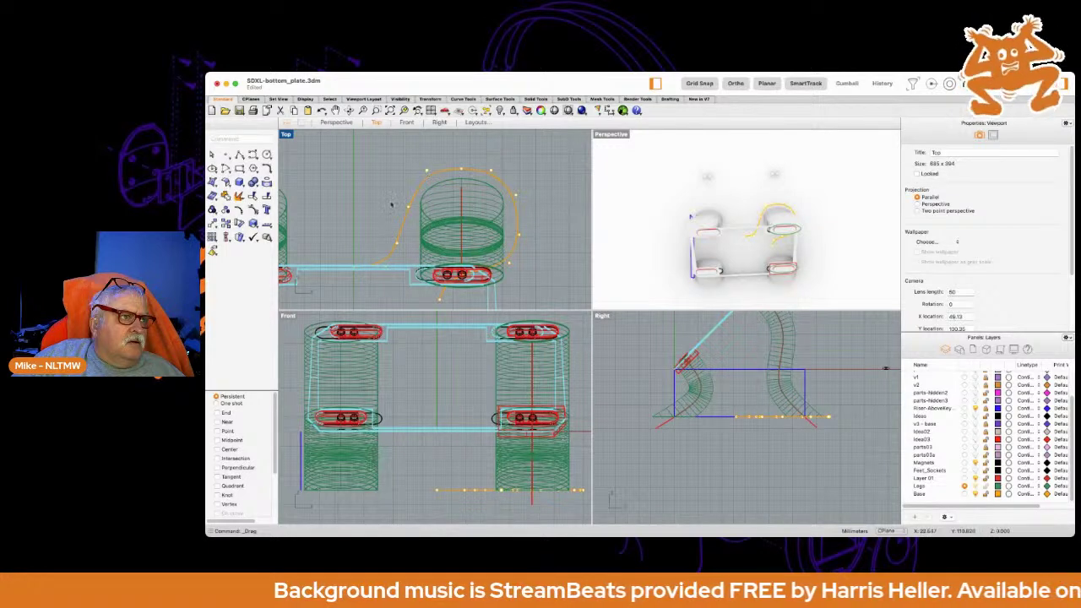
Move the control point beside the base curve's inner free end into line with that end, straightening it for mirroring.
{"action": "scroll", "coordinate": [375, 213], "scroll_direction": "down", "scroll_amount": 3}
{"action": "scroll", "coordinate": [376, 213], "scroll_direction": "left", "scroll_amount": 3}
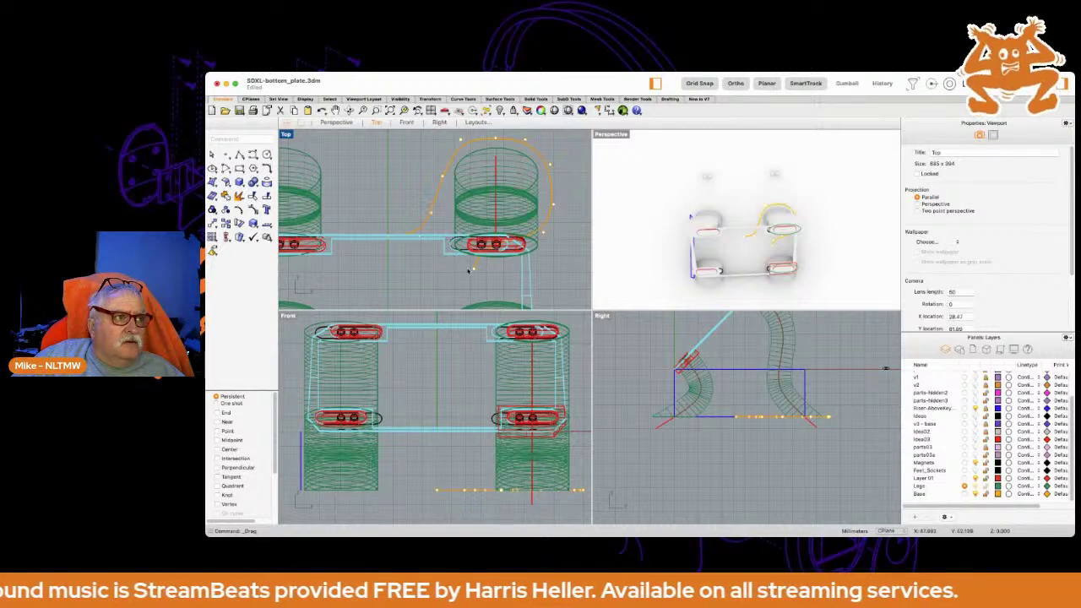
{"action": "scroll", "coordinate": [474, 273], "scroll_direction": "up", "scroll_amount": 3}
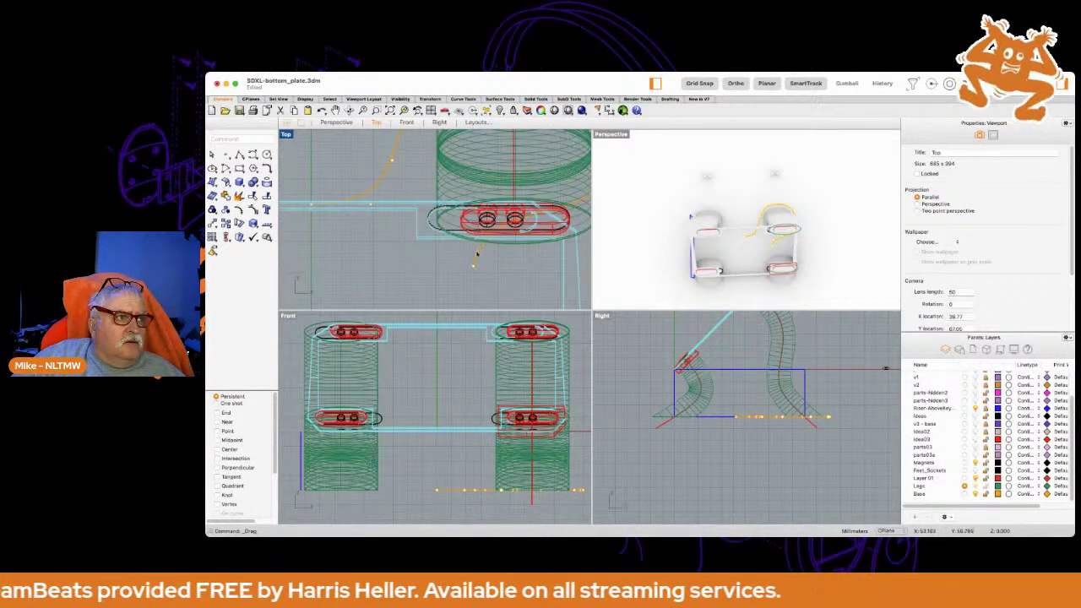
{"action": "left_click_drag", "start_coordinate": [483, 234], "coordinate": [470, 229]}
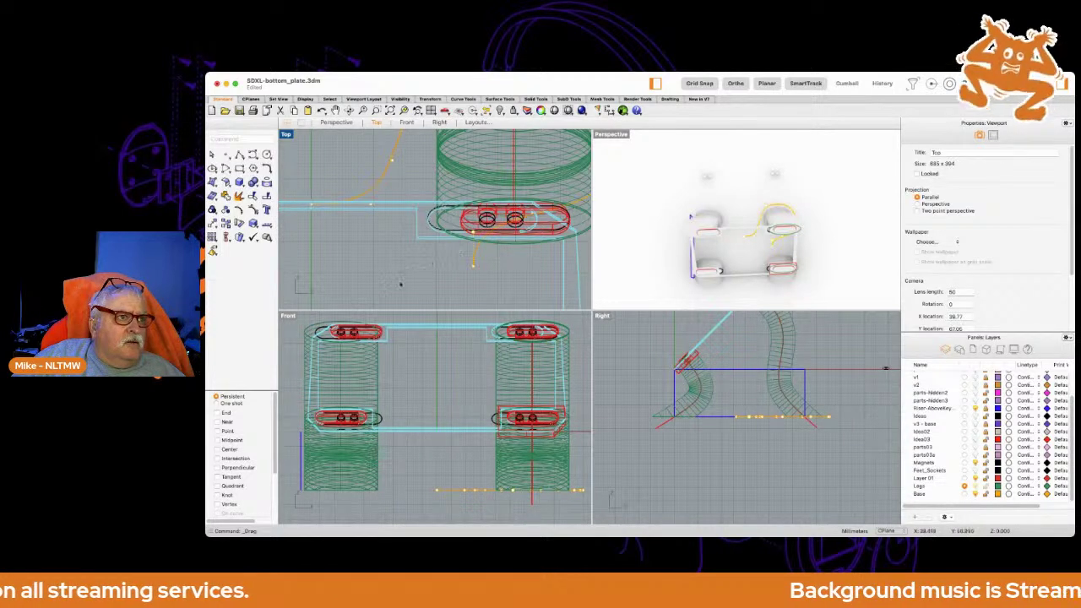
{"action": "scroll", "coordinate": [428, 289], "scroll_direction": "down", "scroll_amount": 3}
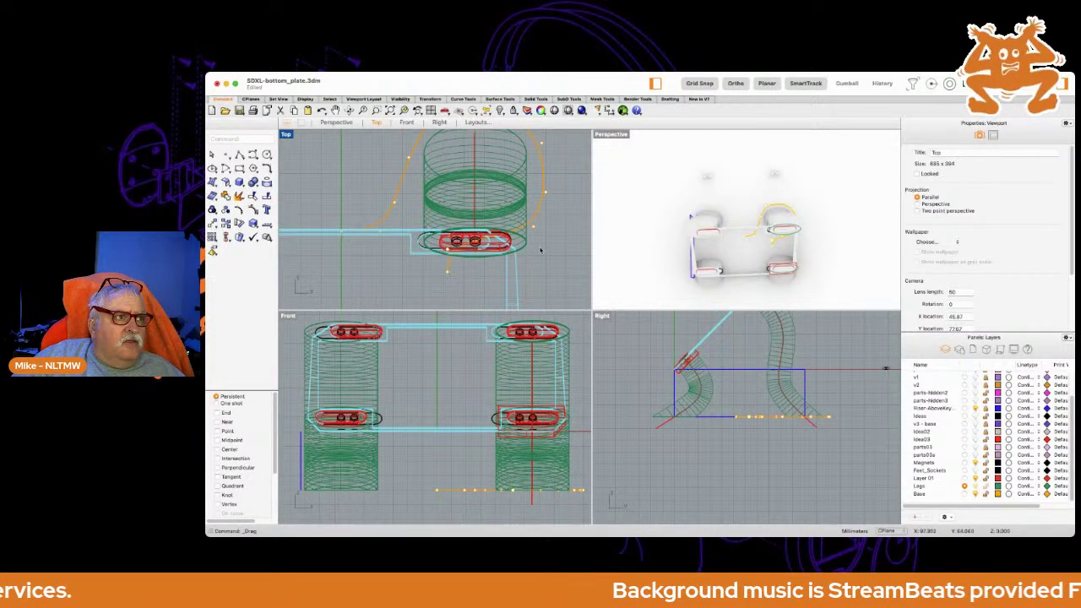
{"action": "key", "text": "Escape"}
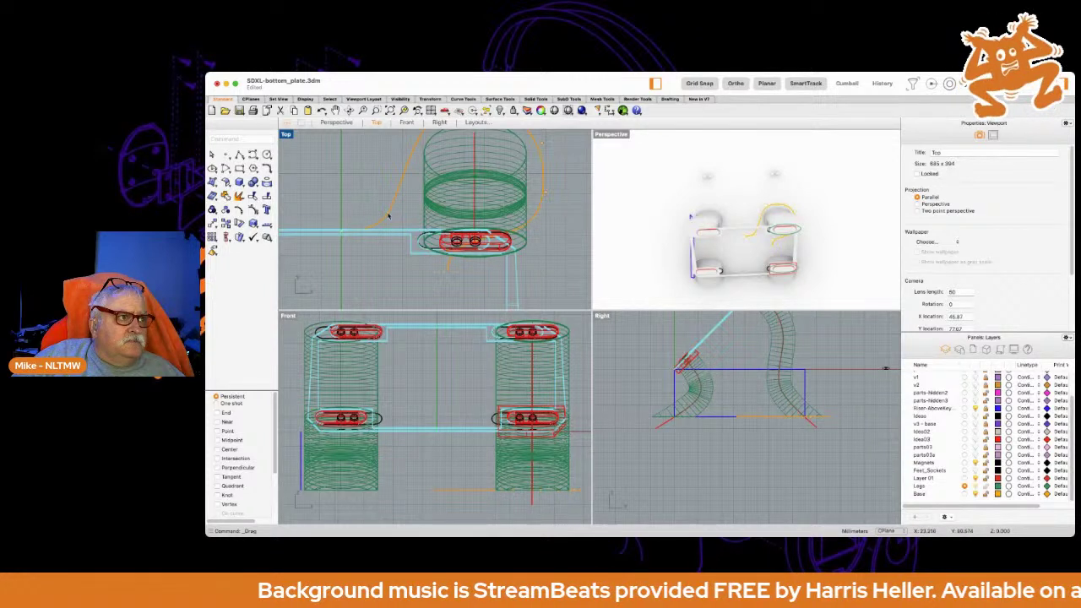
Mirror a copy of the base curve across the vertical centreline in the Top view, around the other rear leg.
{"action": "left_click", "coordinate": [388, 214]}
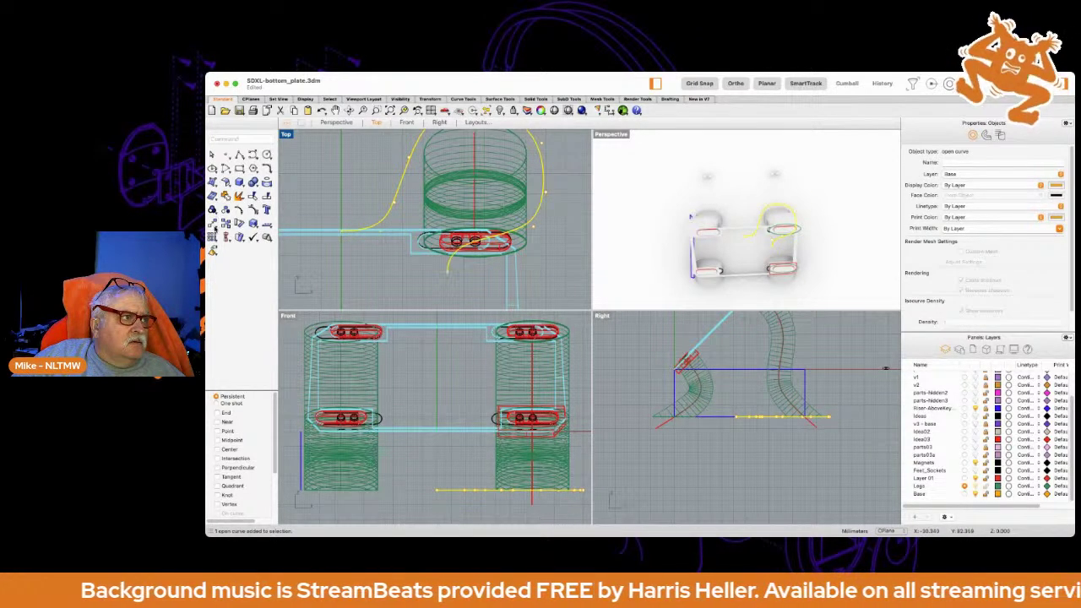
{"action": "key", "text": "Return"}
{"action": "scroll", "coordinate": [337, 234], "scroll_direction": "up", "scroll_amount": 3}
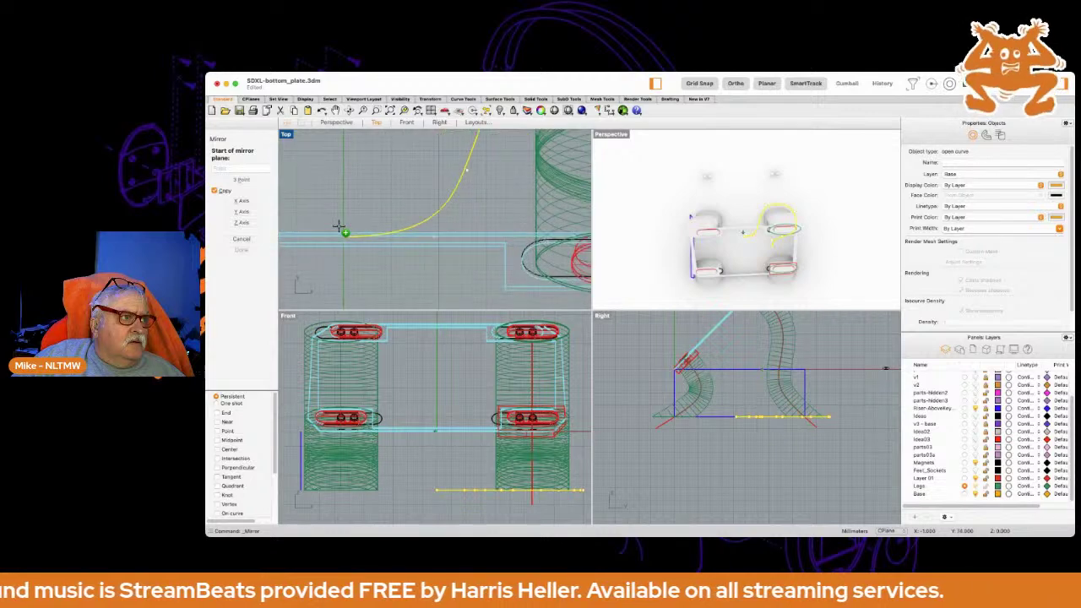
{"action": "left_click", "coordinate": [342, 224]}
{"action": "left_click", "coordinate": [346, 181]}
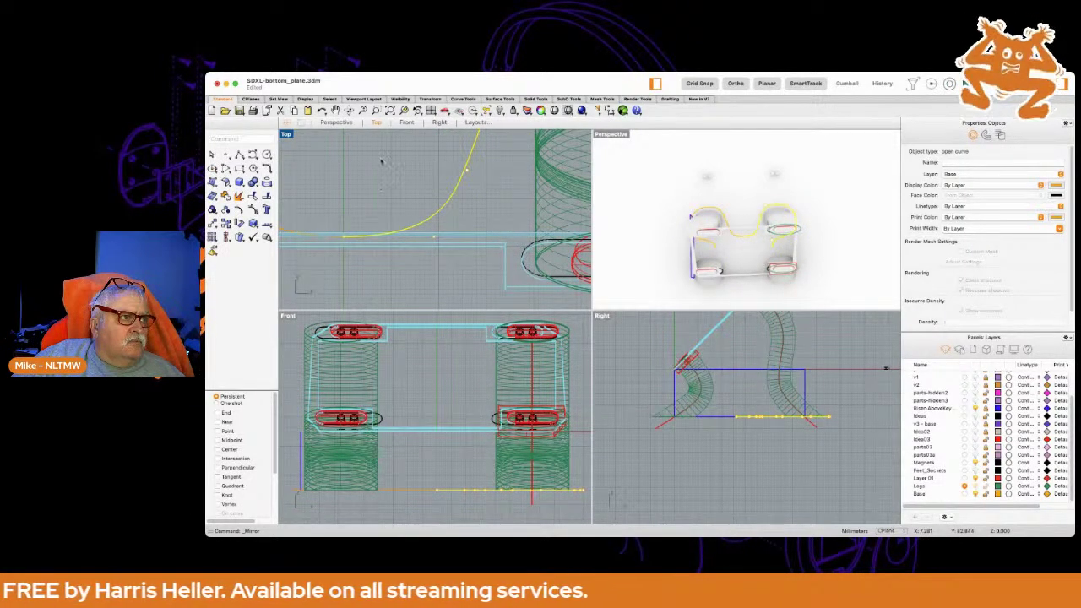
{"action": "scroll", "coordinate": [380, 169], "scroll_direction": "down", "scroll_amount": 3}
{"action": "left_click", "coordinate": [368, 149]}
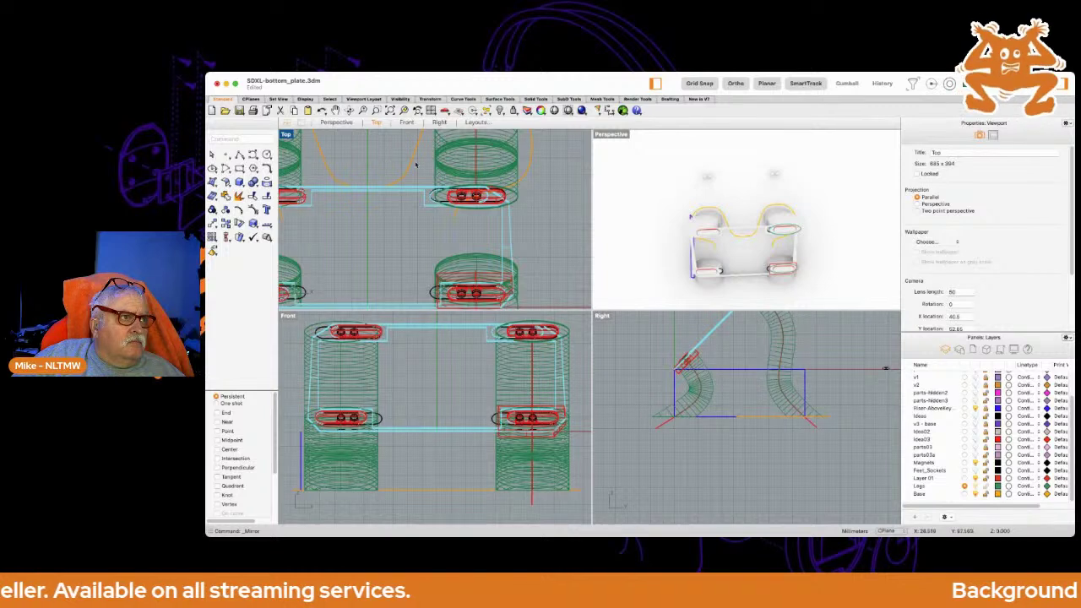
Mirror copies of both rear base curves across a horizontal line through their free ends, around the front legs.
{"action": "left_click_drag", "start_coordinate": [317, 154], "coordinate": [315, 154]}
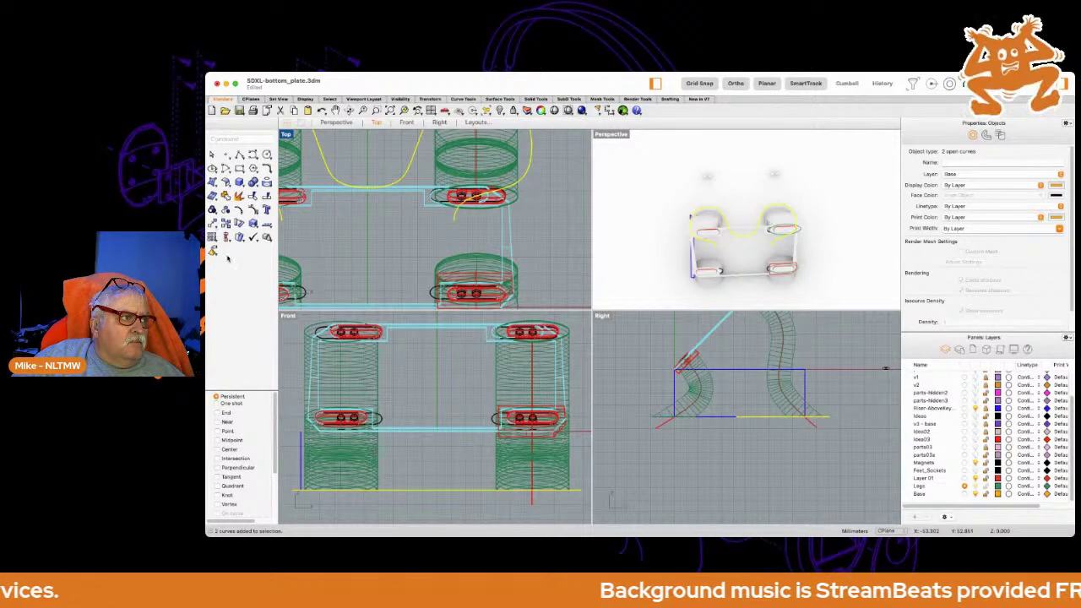
{"action": "key", "text": "ctrl+m"}
{"action": "scroll", "coordinate": [451, 234], "scroll_direction": "up", "scroll_amount": 3}
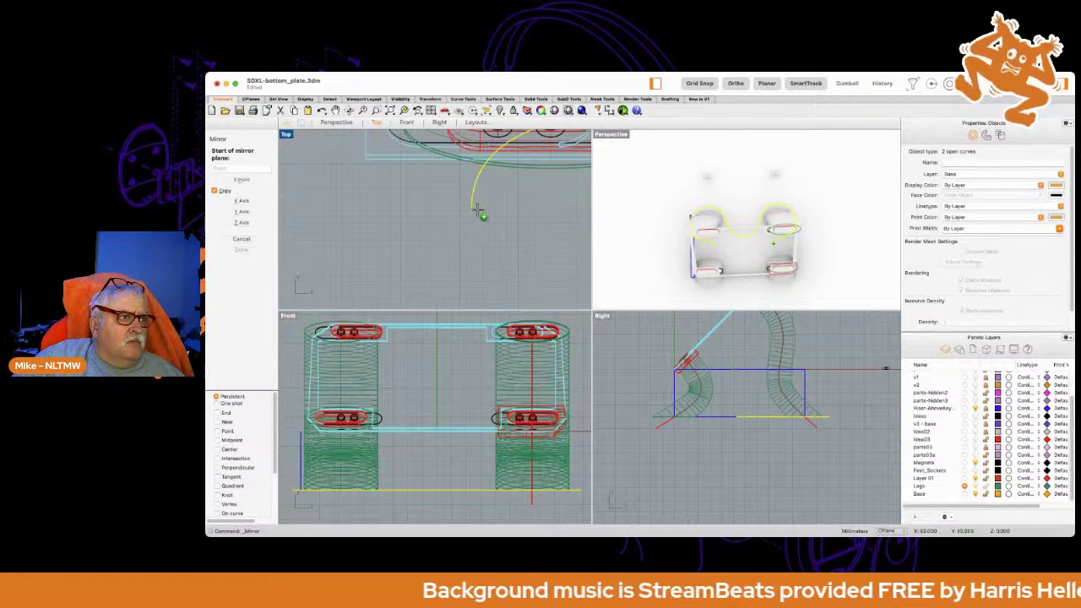
{"action": "left_click", "coordinate": [477, 211]}
{"action": "left_click", "coordinate": [386, 211]}
{"action": "scroll", "coordinate": [388, 212], "scroll_direction": "down", "scroll_amount": 3}
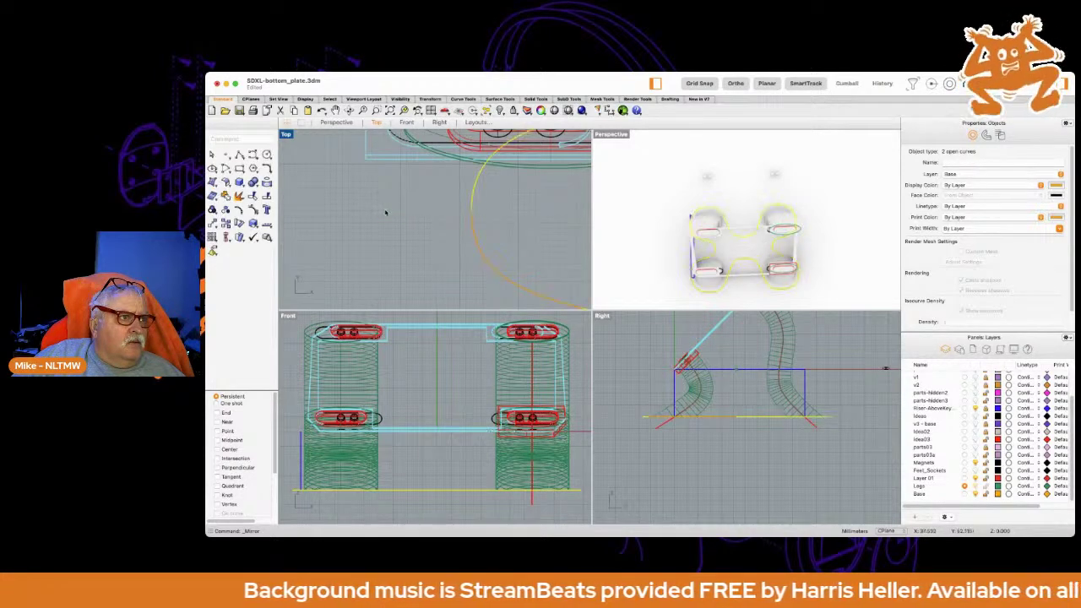
{"action": "scroll", "coordinate": [389, 209], "scroll_direction": "down", "scroll_amount": 4}
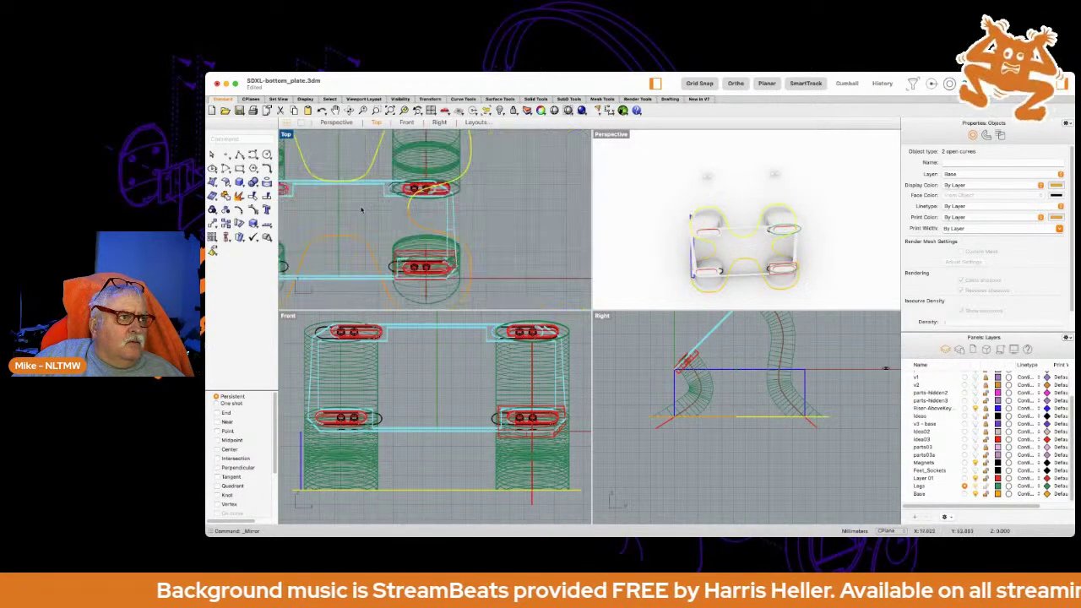
{"action": "left_click", "coordinate": [464, 215]}
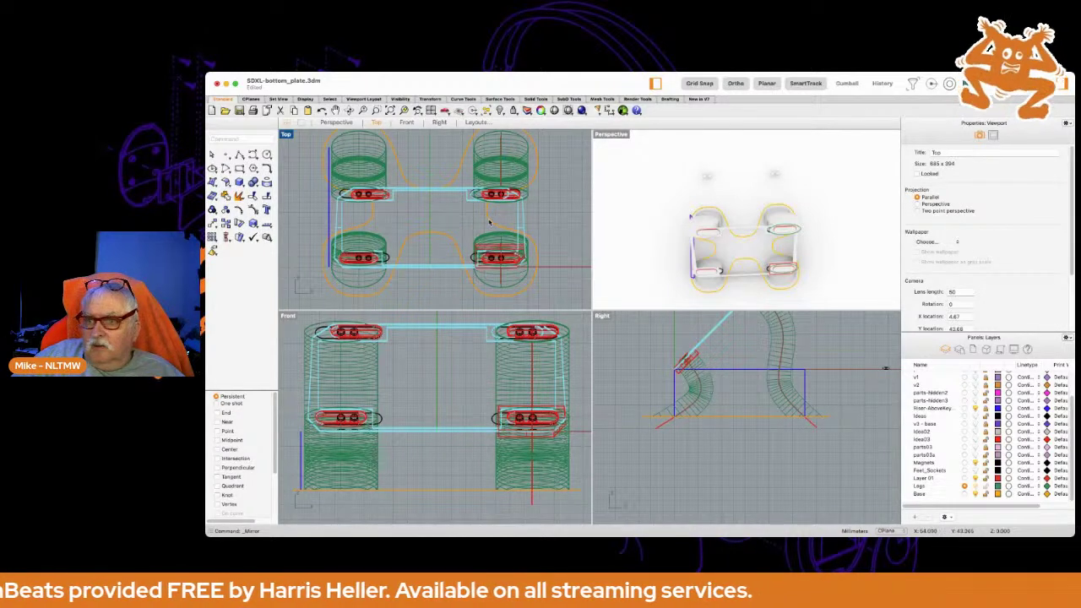
Join the four base curves into one closed outline.
{"action": "left_click", "coordinate": [471, 223]}
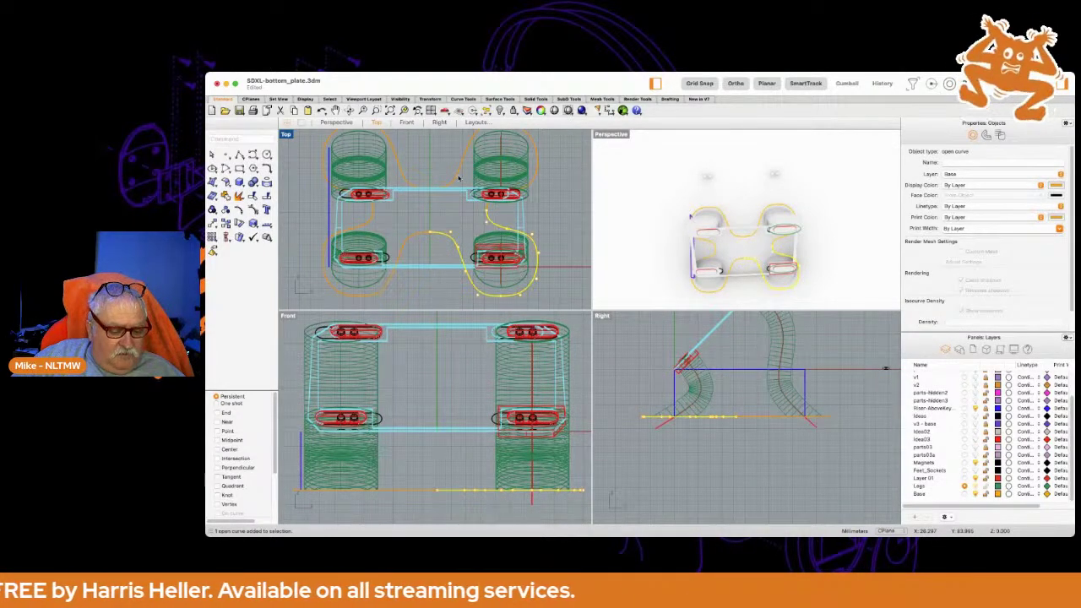
{"action": "left_click", "coordinate": [458, 177], "text": "shift"}
{"action": "left_click", "coordinate": [405, 180], "text": "shift"}
{"action": "left_click", "coordinate": [368, 222], "text": "shift"}
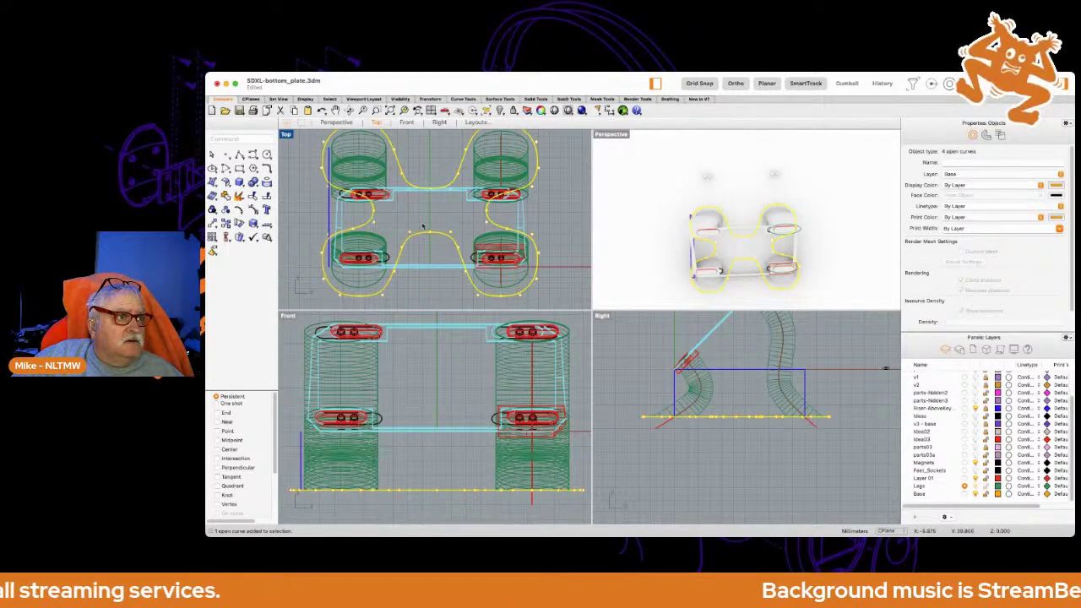
{"action": "left_click", "coordinate": [225, 196]}
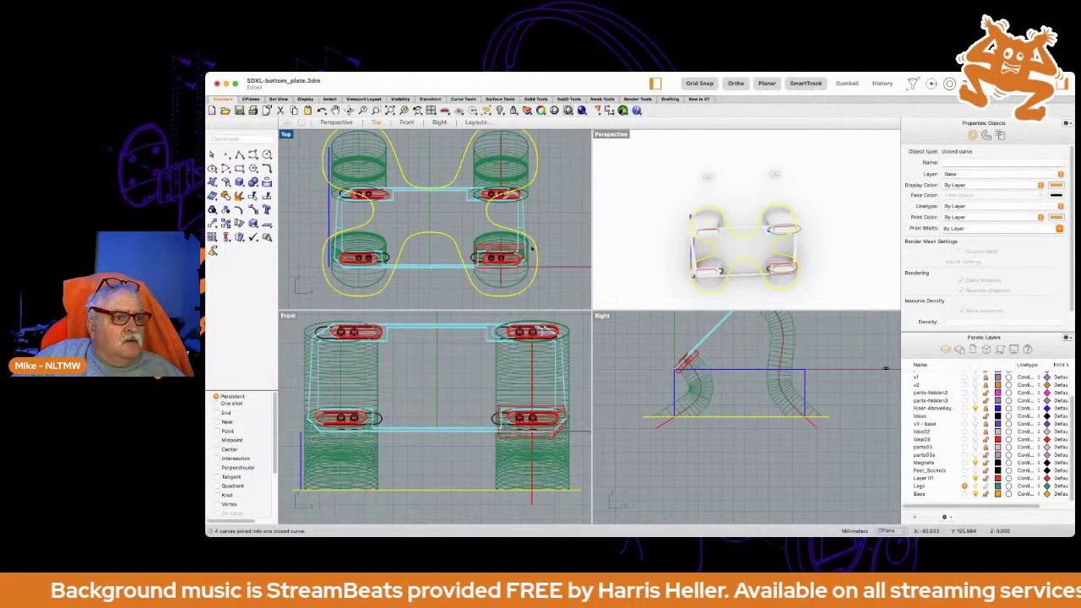
Extrude the closed base outline into a 3 mm solid plate, inspect it against the legs, and remove this trial plate.
{"action": "type", "text": "extrudecrv"}
{"action": "key", "text": "Return"}
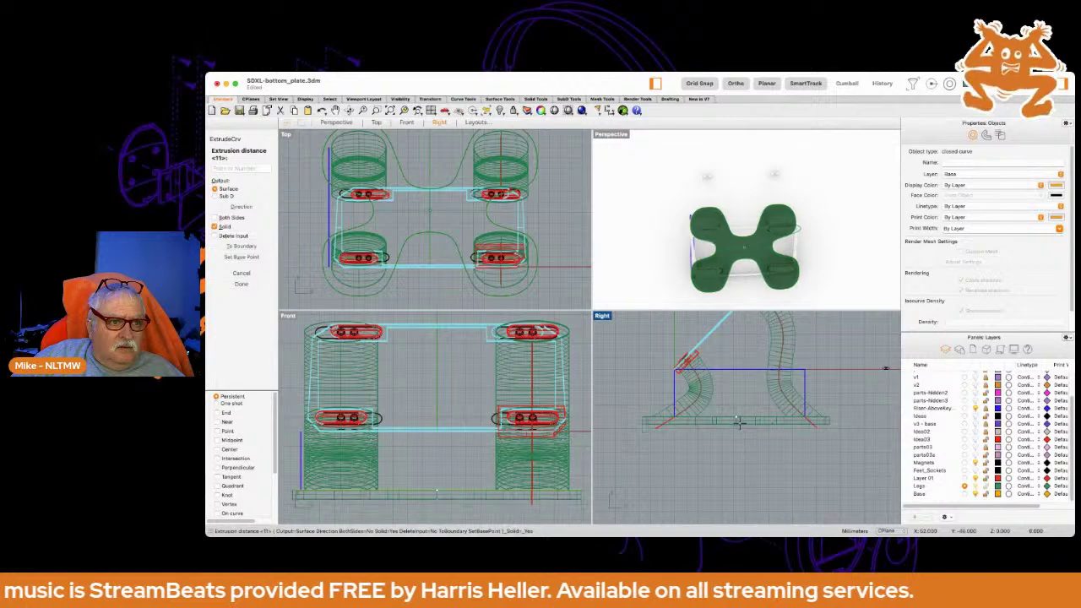
{"action": "scroll", "coordinate": [738, 422], "scroll_direction": "up", "scroll_amount": 8}
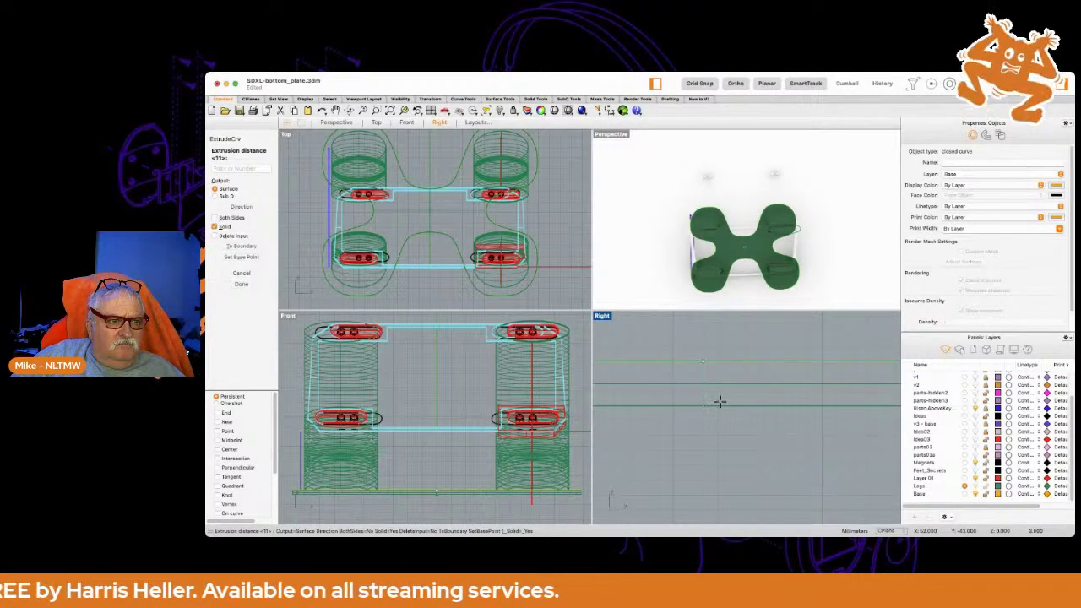
{"action": "key", "text": "Escape"}
{"action": "scroll", "coordinate": [722, 376], "scroll_direction": "down", "scroll_amount": 8}
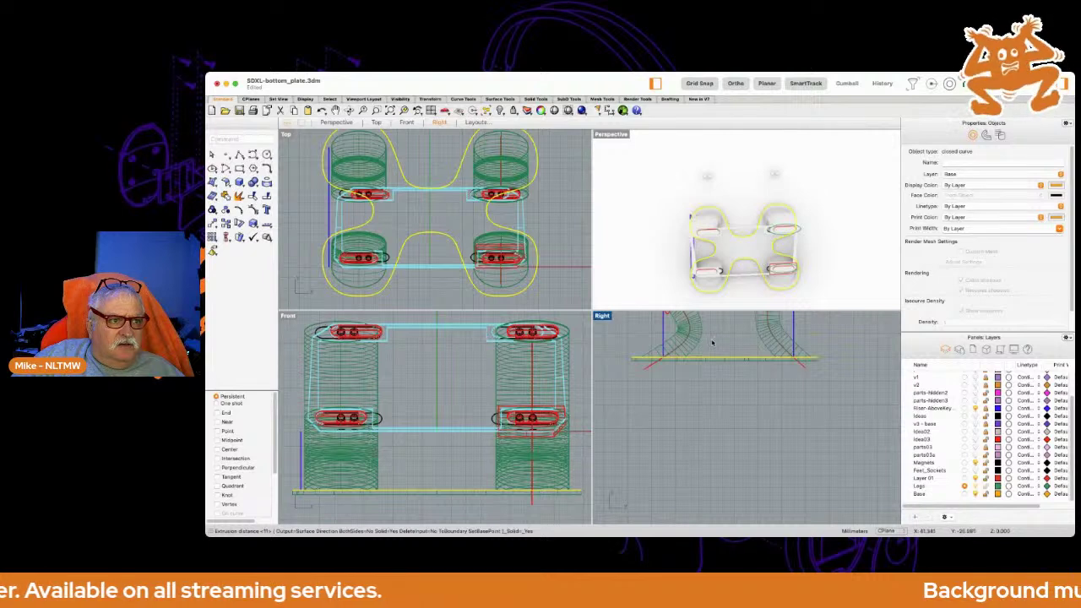
{"action": "key", "text": "Escape"}
{"action": "right_click_drag", "start_coordinate": [716, 341], "coordinate": [761, 373]}
{"action": "right_click_drag", "start_coordinate": [743, 202], "coordinate": [878, 259]}
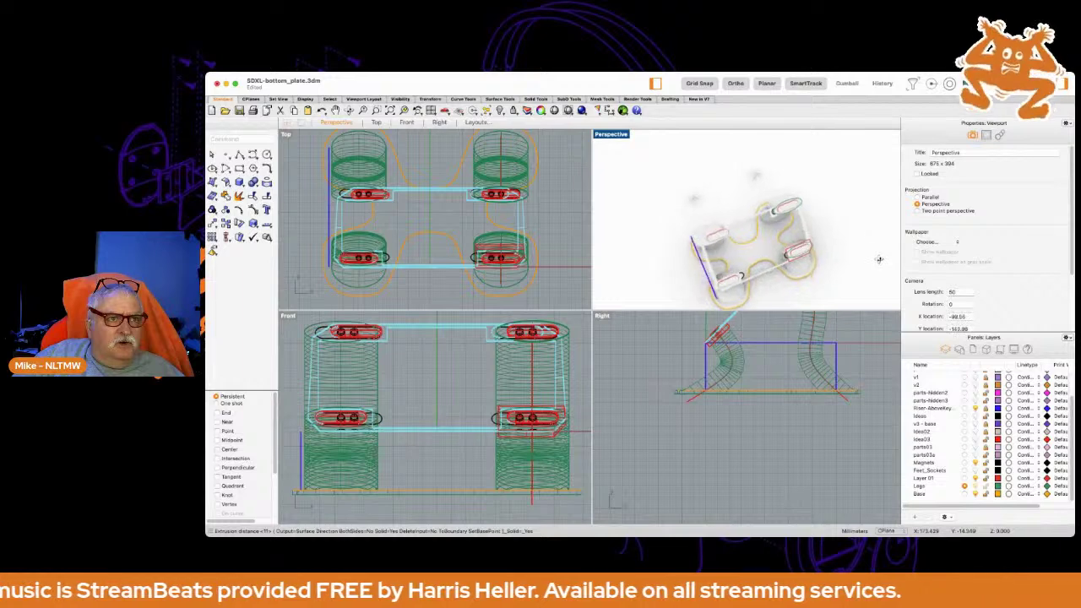
{"action": "left_click", "coordinate": [743, 395]}
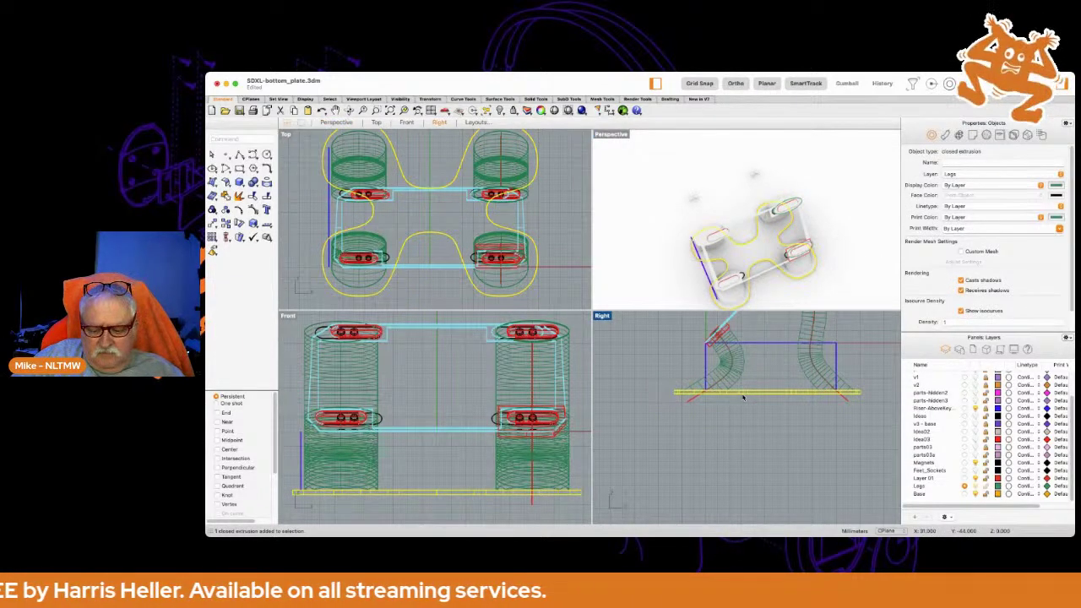
Explode the closed base outline and delete three of its four curves, keeping only the one around the right rear leg.
{"action": "left_click", "coordinate": [743, 394]}
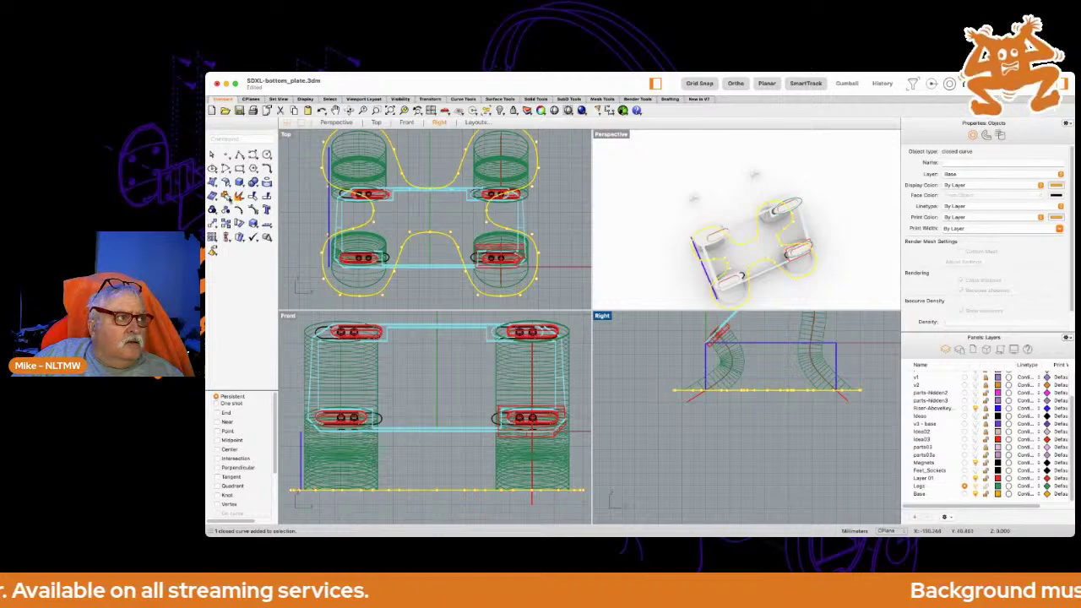
{"action": "left_click", "coordinate": [239, 196]}
{"action": "left_click_drag", "start_coordinate": [462, 217], "coordinate": [407, 245]}
{"action": "key", "text": "Delete"}
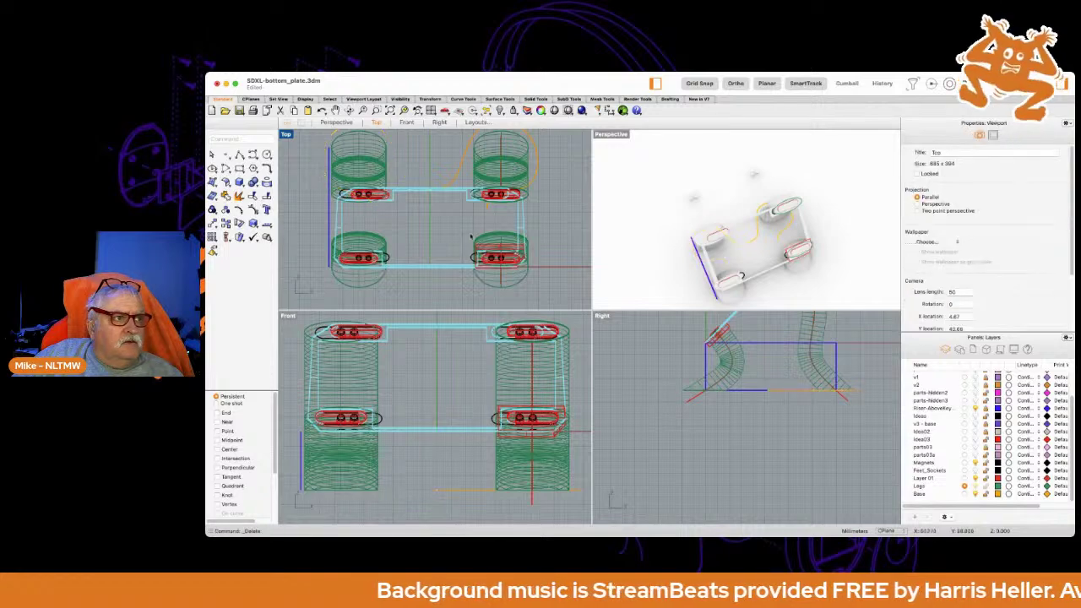
Move the two control points on the outer waist of the remaining base curve inward and rearward in the Top view, deepening the waist.
{"action": "scroll", "coordinate": [510, 205], "scroll_direction": "up", "scroll_amount": 2}
{"action": "scroll", "coordinate": [511, 205], "scroll_direction": "up", "scroll_amount": 2}
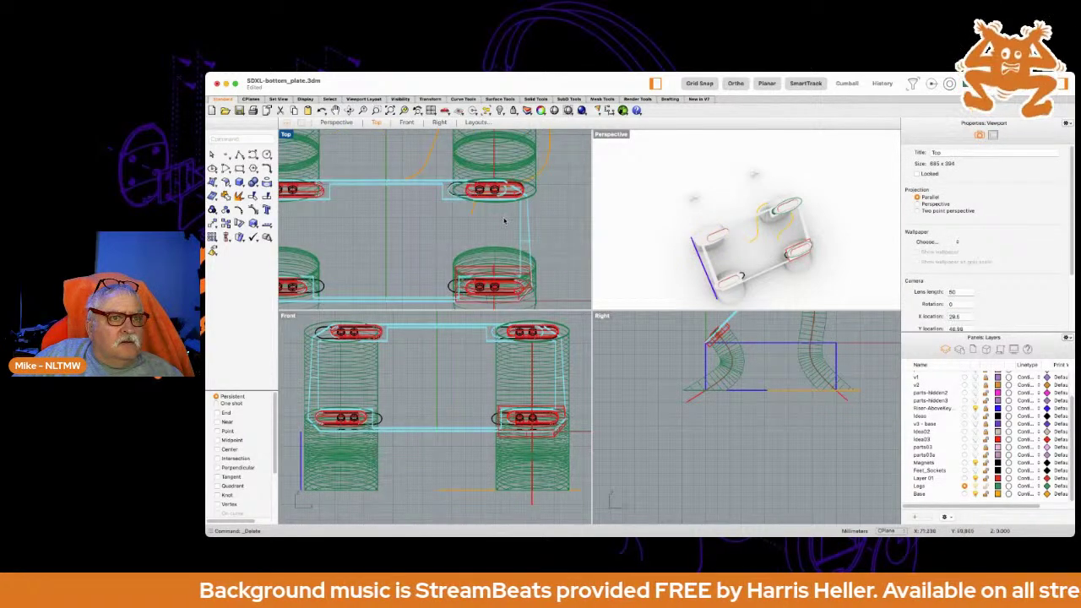
{"action": "right_click_drag", "start_coordinate": [746, 249], "coordinate": [801, 201]}
{"action": "scroll", "coordinate": [732, 196], "scroll_direction": "down", "scroll_amount": 3}
{"action": "scroll", "coordinate": [732, 194], "scroll_direction": "up", "scroll_amount": 8}
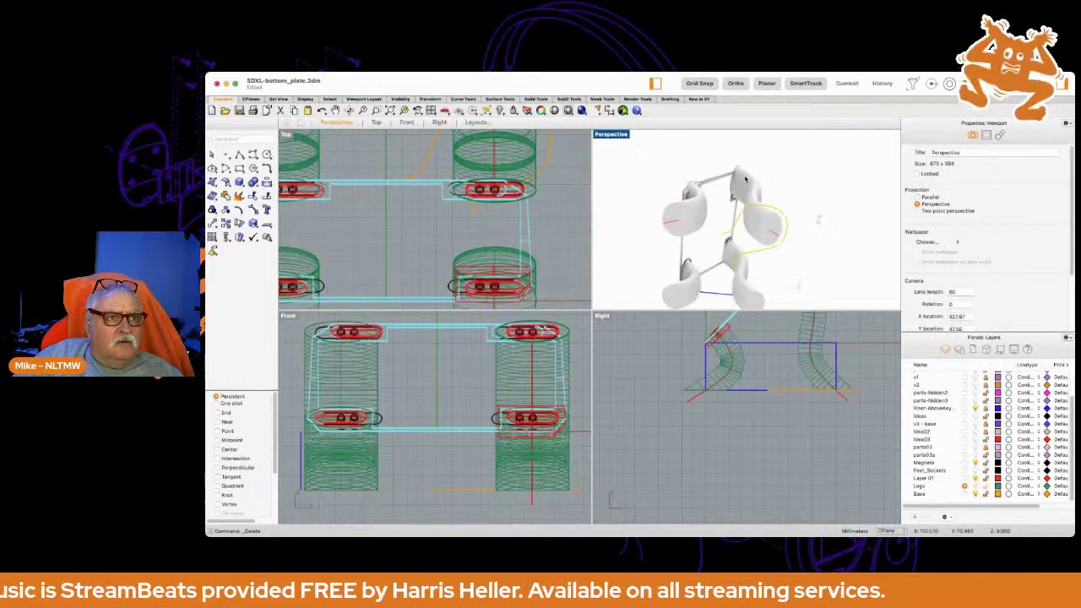
{"action": "right_click_drag", "start_coordinate": [732, 194], "coordinate": [613, 225]}
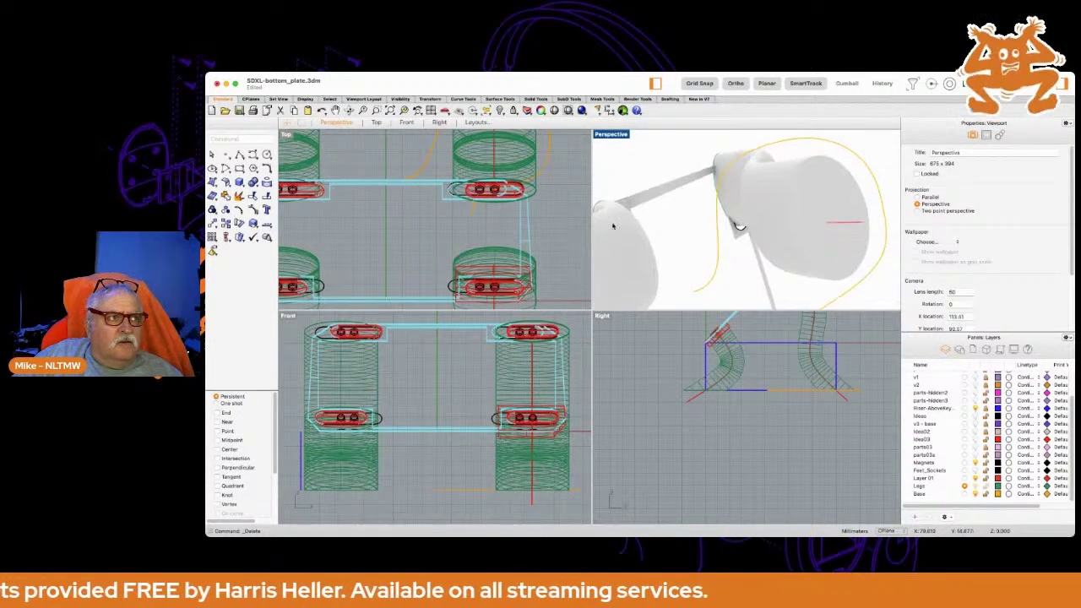
{"action": "left_click", "coordinate": [543, 173]}
{"action": "right_click_drag", "start_coordinate": [446, 176], "coordinate": [410, 233]}
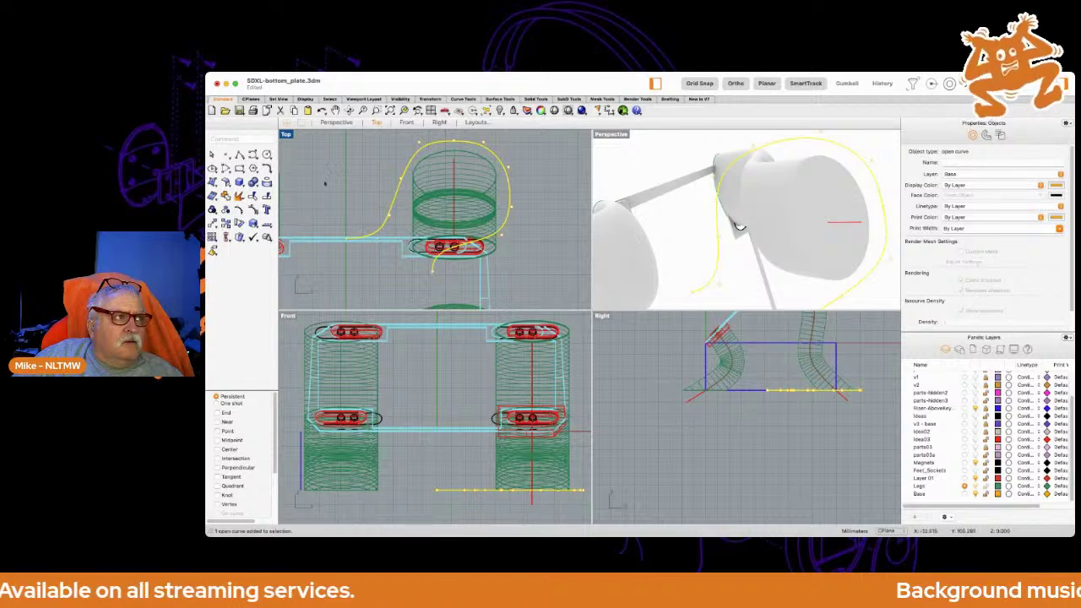
{"action": "scroll", "coordinate": [411, 192], "scroll_direction": "up", "scroll_amount": 3}
{"action": "right_click_drag", "start_coordinate": [411, 193], "coordinate": [366, 157]}
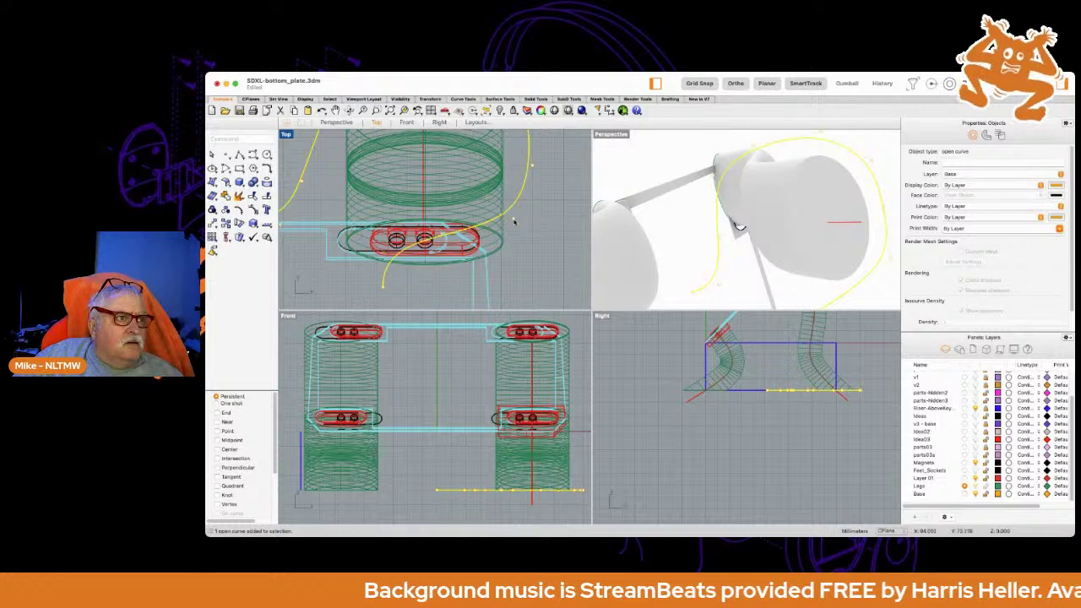
{"action": "left_click_drag", "start_coordinate": [513, 221], "coordinate": [456, 168]}
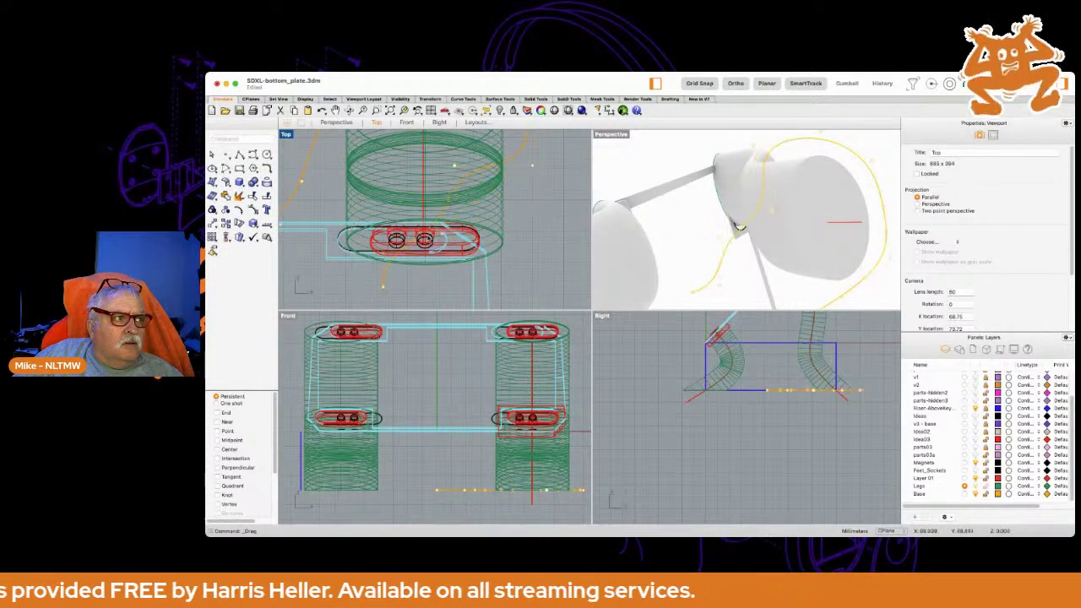
{"action": "left_click_drag", "start_coordinate": [445, 237], "coordinate": [382, 208]}
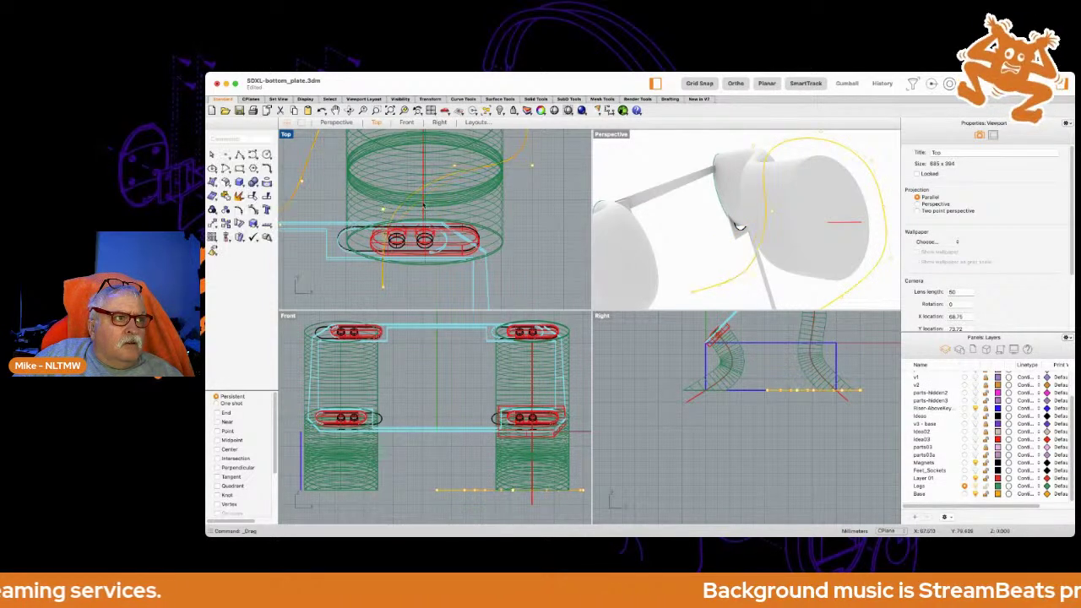
Turn Ortho off and adjust the control points beside and behind the right rear leg so the base curve fits more closely around it.
{"action": "key", "text": "Up"}
{"action": "right_click_drag", "start_coordinate": [531, 227], "coordinate": [536, 260]}
{"action": "left_click_drag", "start_coordinate": [535, 233], "coordinate": [526, 218]}
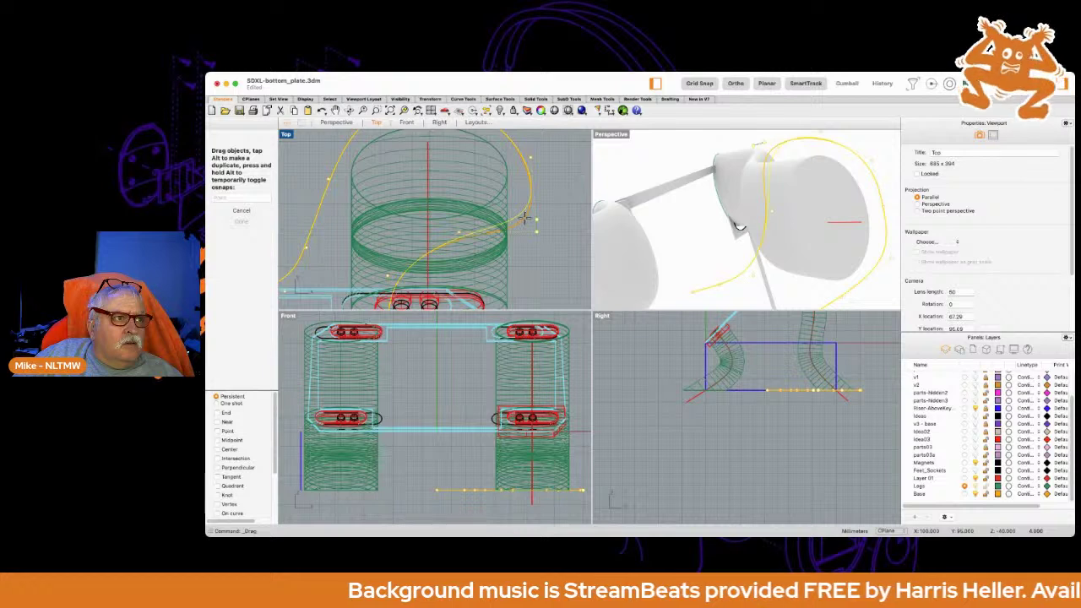
{"action": "left_click", "coordinate": [735, 85]}
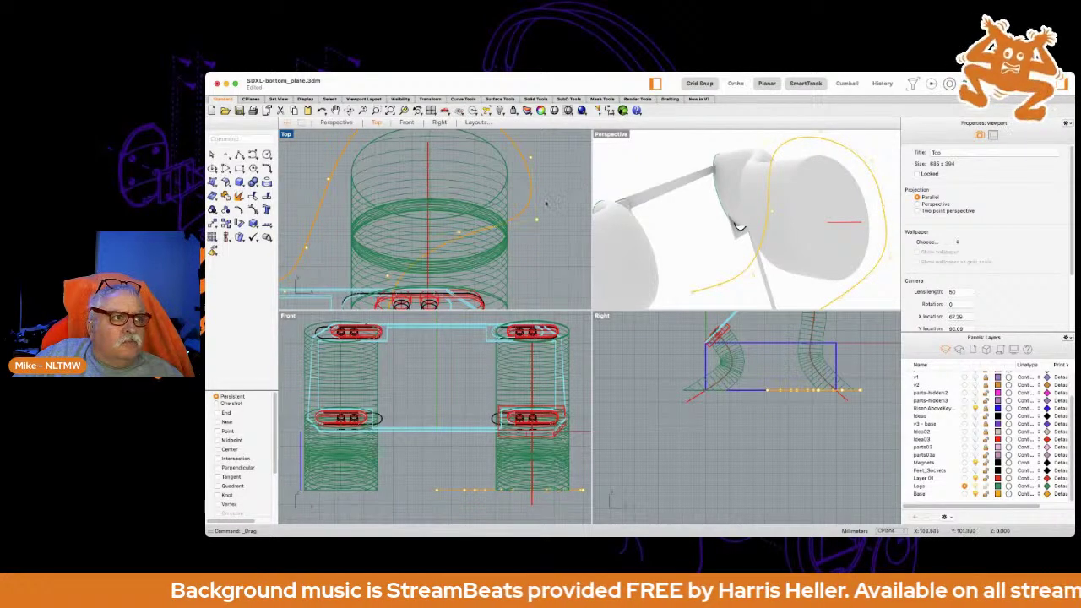
{"action": "left_click_drag", "start_coordinate": [535, 220], "coordinate": [514, 220]}
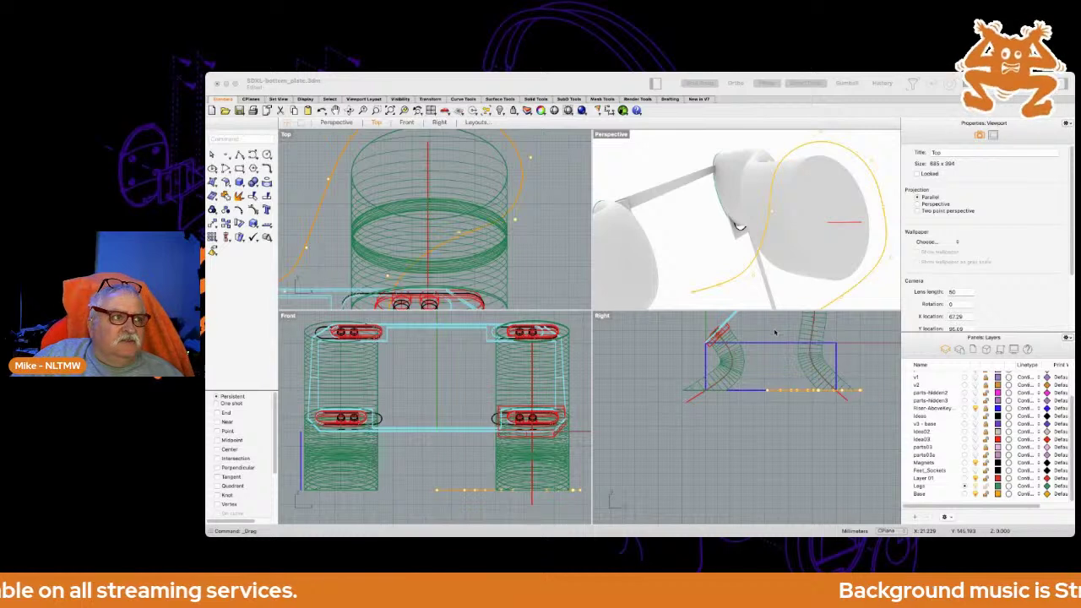
{"action": "right_click_drag", "start_coordinate": [538, 230], "coordinate": [574, 270]}
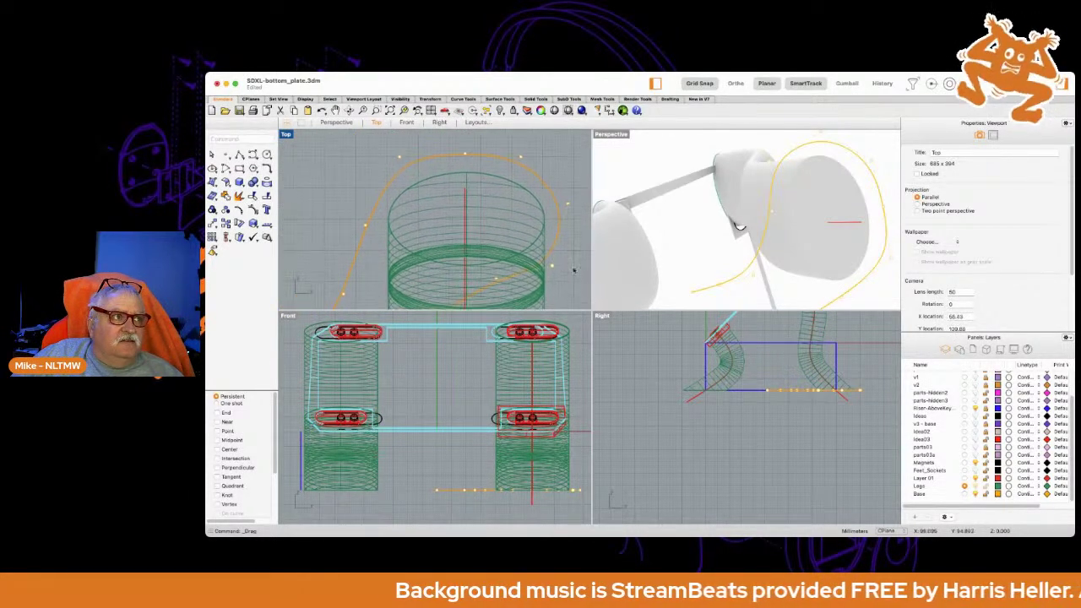
{"action": "left_click", "coordinate": [400, 158]}
{"action": "left_click_drag", "start_coordinate": [400, 163], "coordinate": [398, 159]}
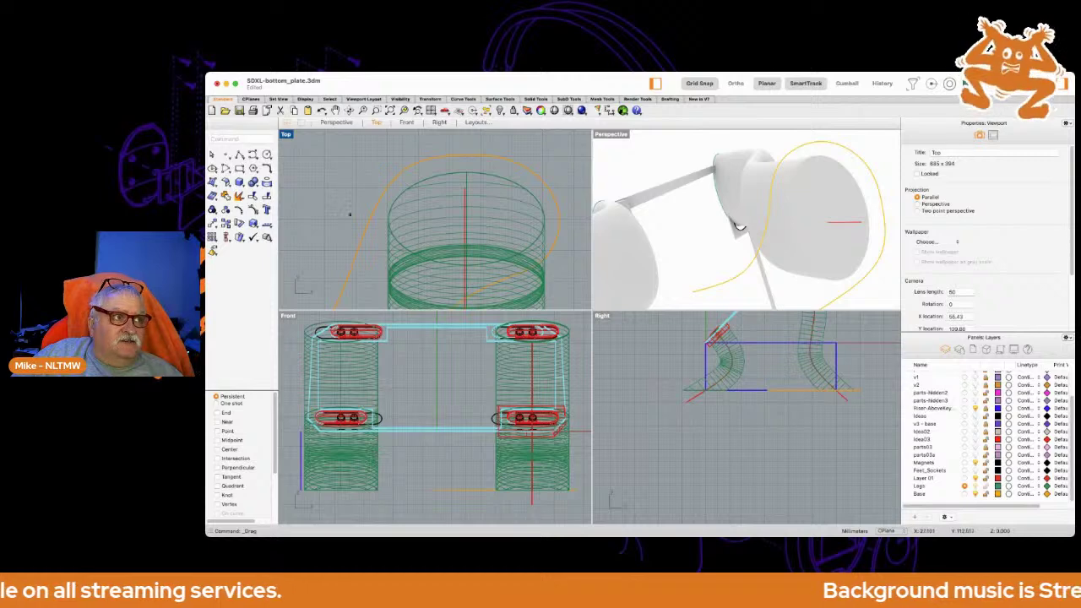
Turn Ortho on and mirror a copy of the reshaped base curve across the vertical centreline in the Top view.
{"action": "scroll", "coordinate": [342, 202], "scroll_direction": "down", "scroll_amount": 3}
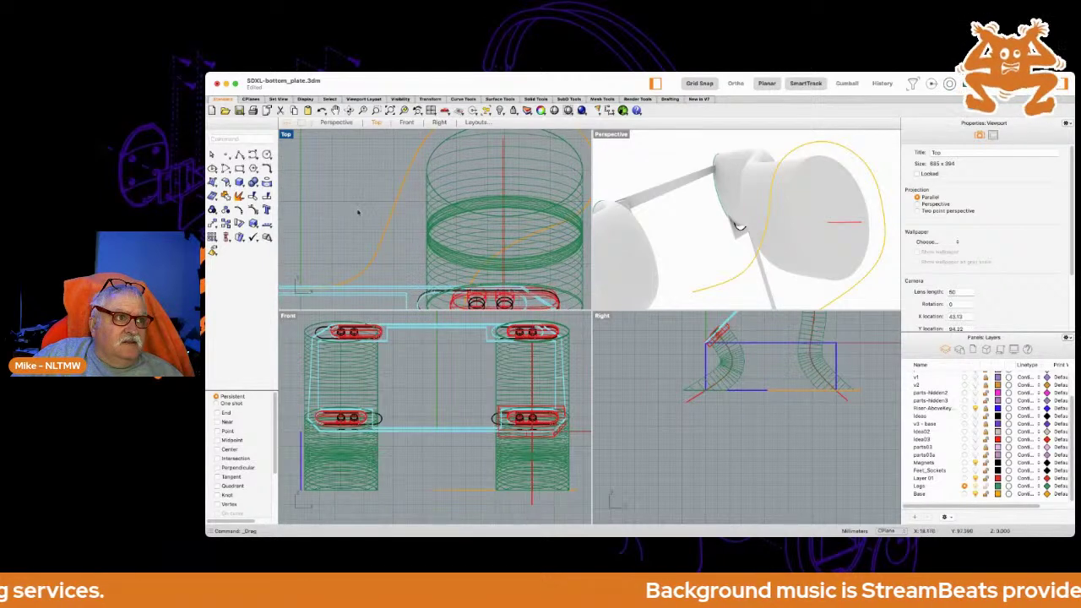
{"action": "scroll", "coordinate": [331, 200], "scroll_direction": "down", "scroll_amount": 3}
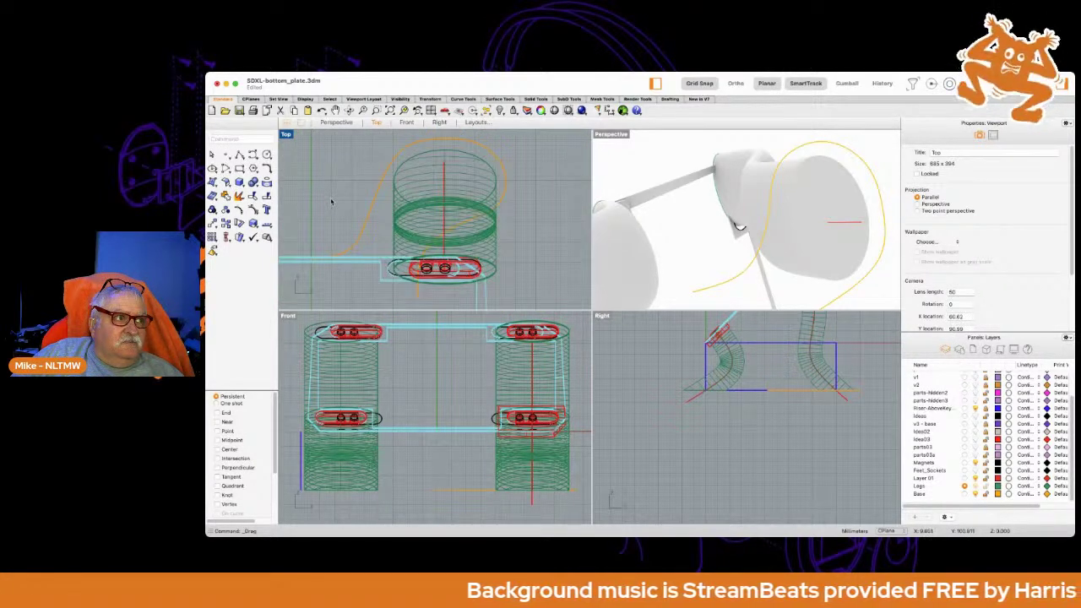
{"action": "right_click_drag", "start_coordinate": [331, 201], "coordinate": [371, 175]}
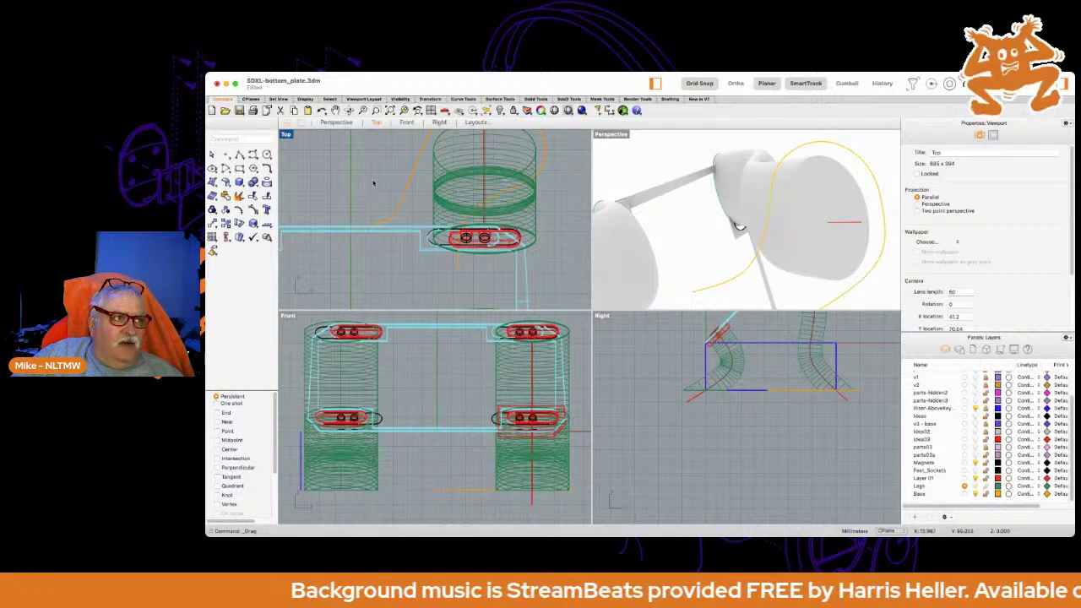
{"action": "scroll", "coordinate": [373, 183], "scroll_direction": "down", "scroll_amount": 2}
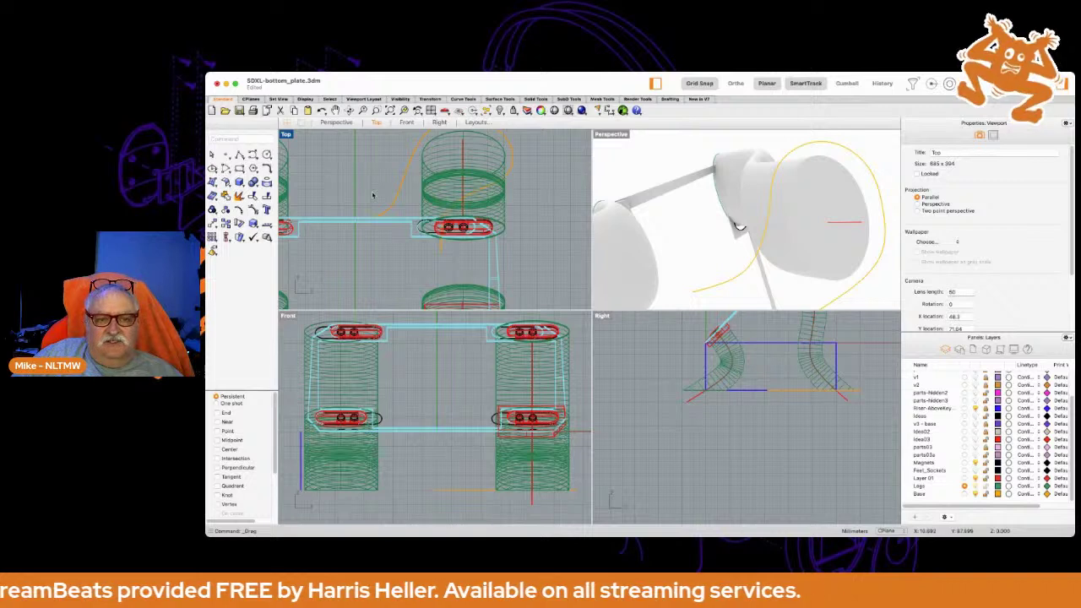
{"action": "right_click_drag", "start_coordinate": [373, 196], "coordinate": [422, 200]}
{"action": "left_click", "coordinate": [428, 208]}
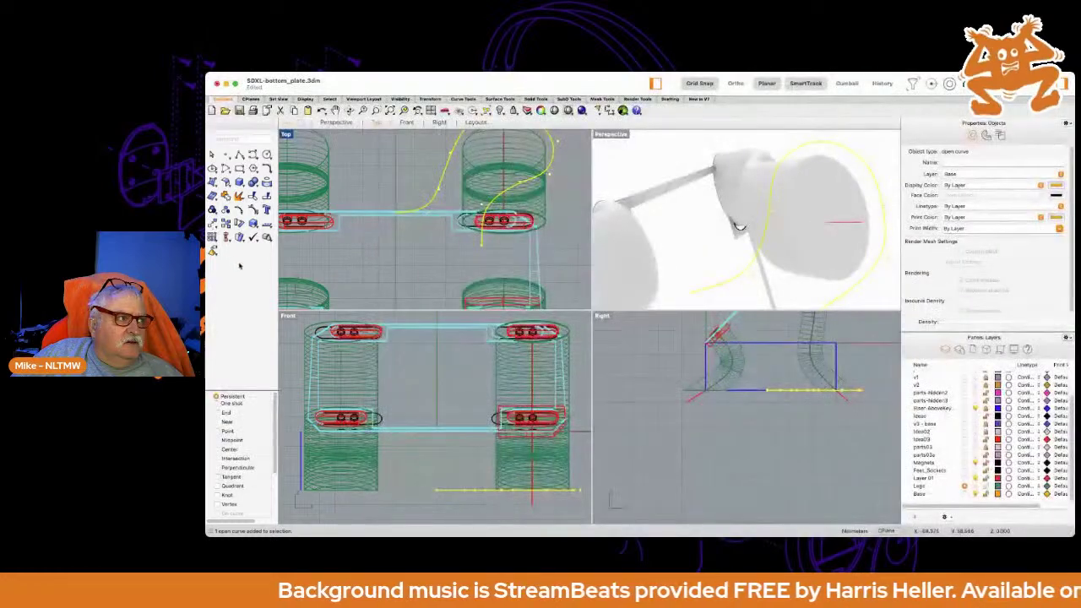
{"action": "left_click", "coordinate": [235, 261]}
{"action": "scroll", "coordinate": [394, 213], "scroll_direction": "up", "scroll_amount": 8}
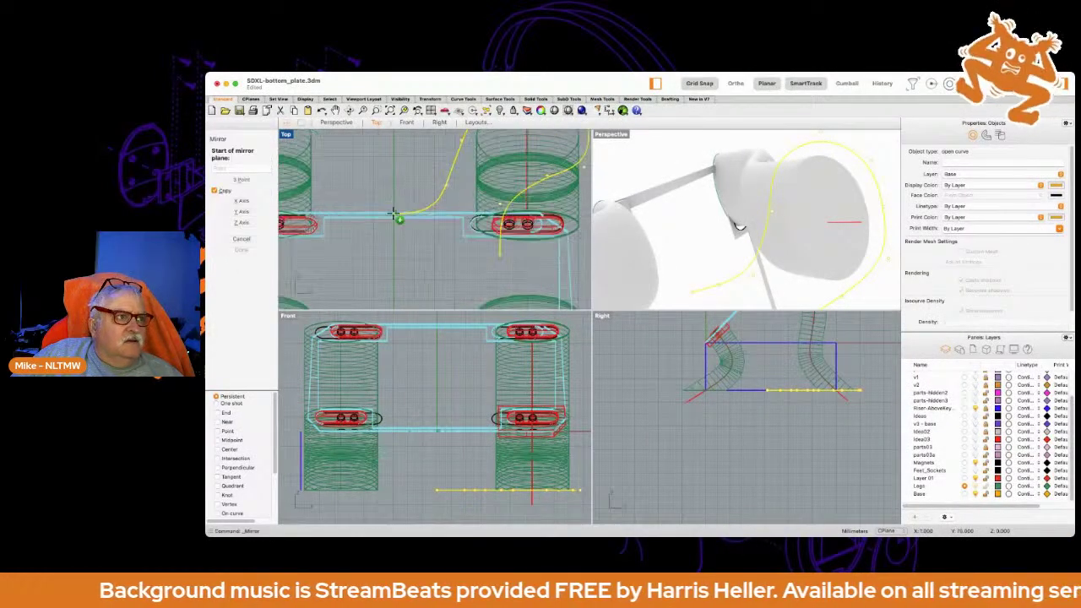
{"action": "left_click", "coordinate": [736, 82]}
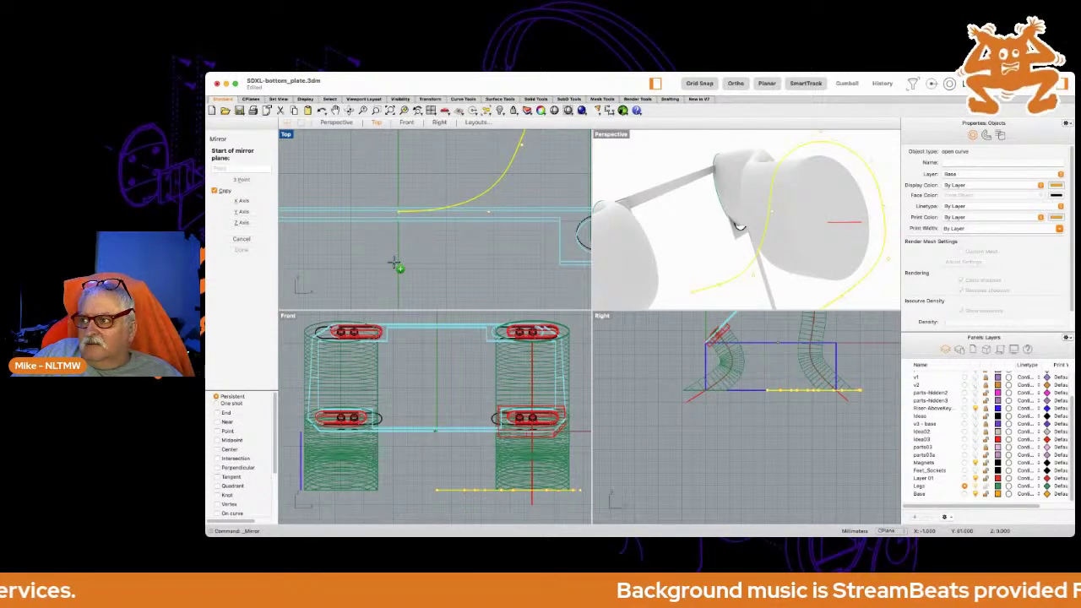
{"action": "left_click", "coordinate": [400, 203]}
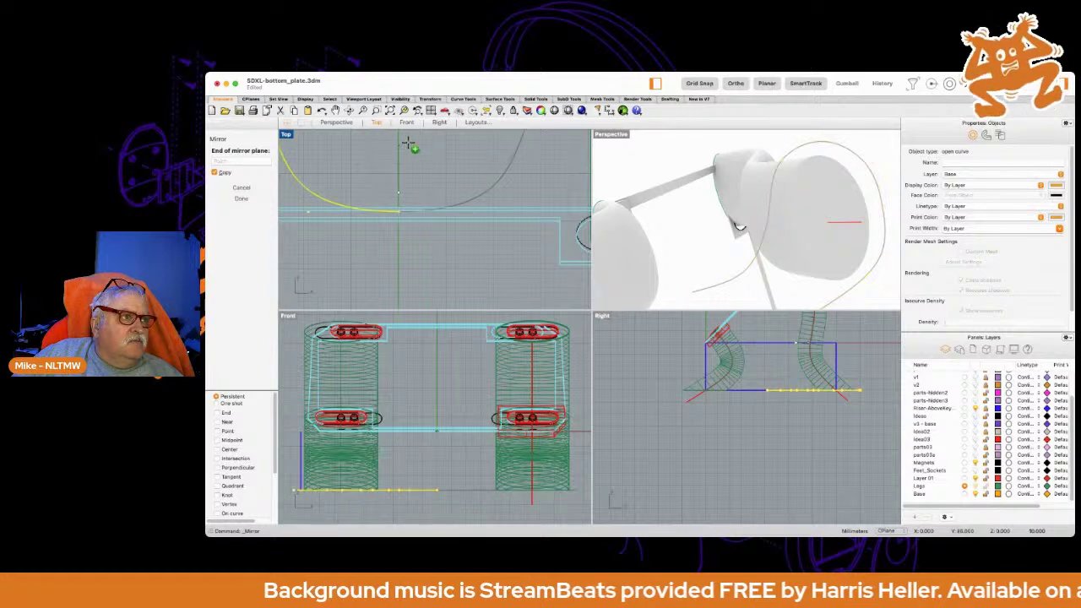
{"action": "left_click", "coordinate": [413, 156]}
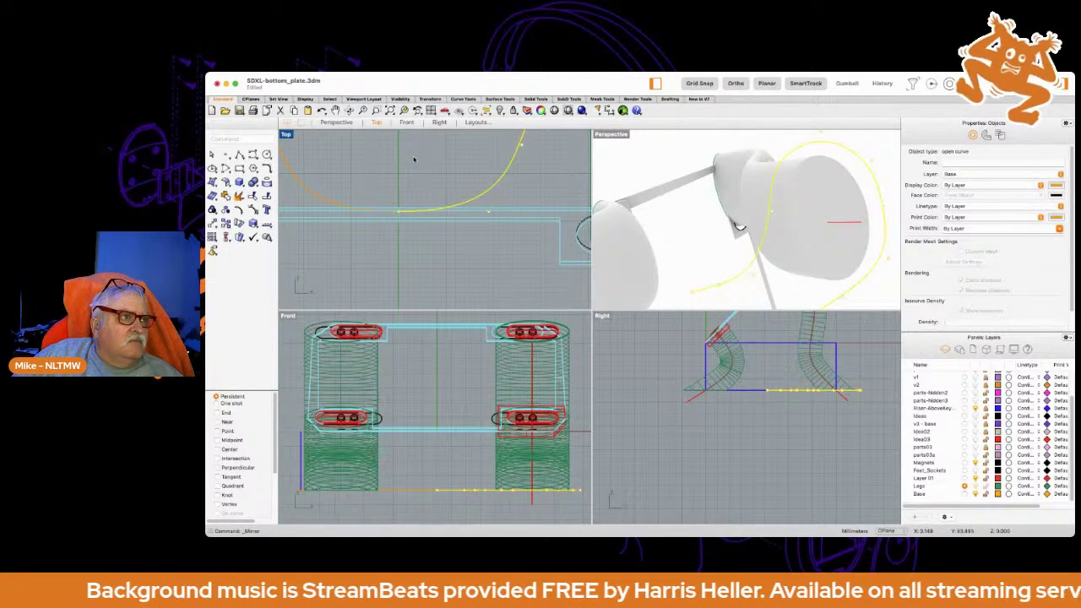
Mirror copies of both reshaped rear curves toward the front legs across a horizontal line through their free ends.
{"action": "scroll", "coordinate": [414, 159], "scroll_direction": "down", "scroll_amount": 3}
{"action": "left_click", "coordinate": [454, 160]}
{"action": "left_click_drag", "start_coordinate": [472, 166], "coordinate": [366, 150]}
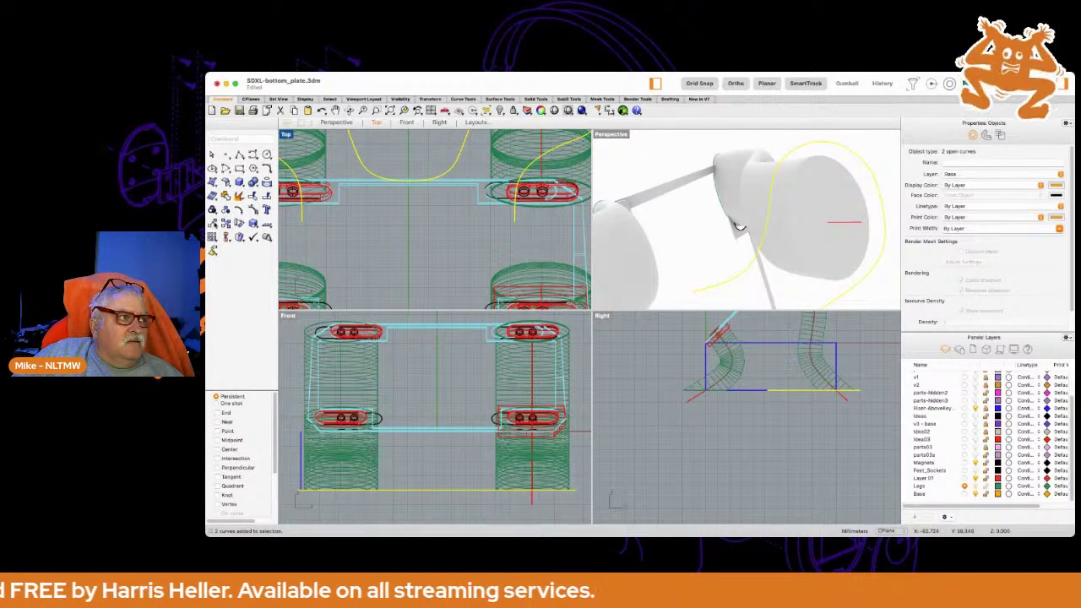
{"action": "left_click", "coordinate": [254, 238]}
{"action": "scroll", "coordinate": [510, 223], "scroll_direction": "up", "scroll_amount": 5}
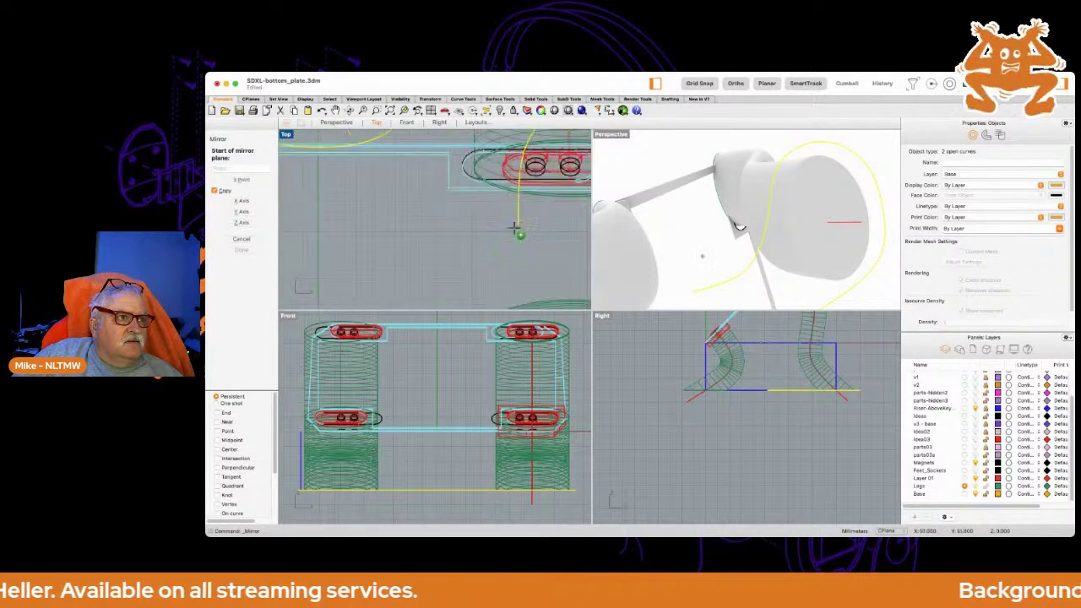
{"action": "left_click", "coordinate": [521, 214]}
{"action": "scroll", "coordinate": [518, 212], "scroll_direction": "down", "scroll_amount": 3}
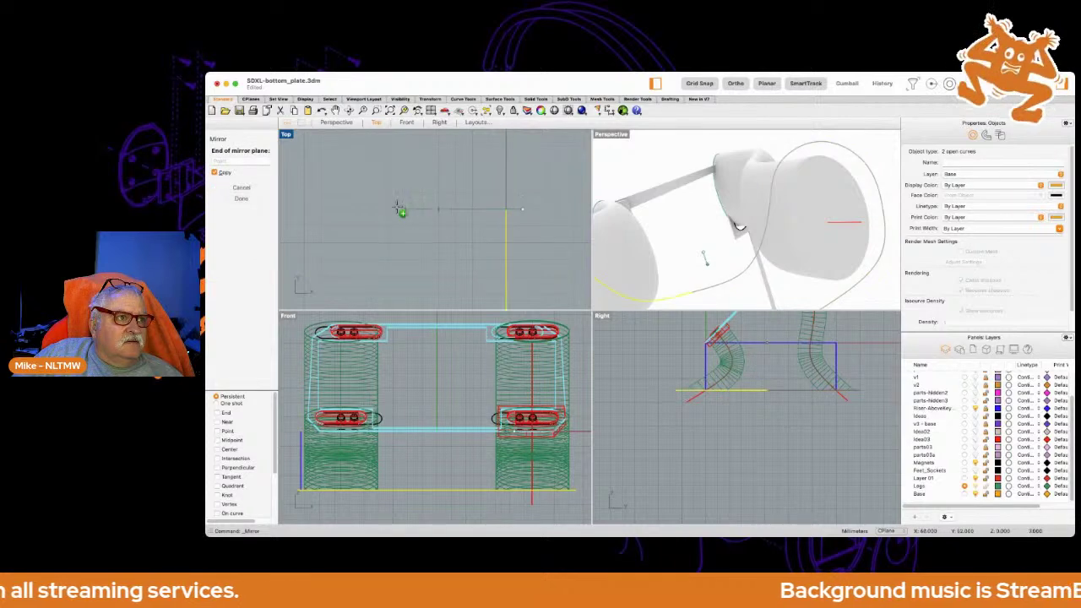
{"action": "left_click", "coordinate": [379, 212]}
{"action": "scroll", "coordinate": [374, 211], "scroll_direction": "down", "scroll_amount": 6}
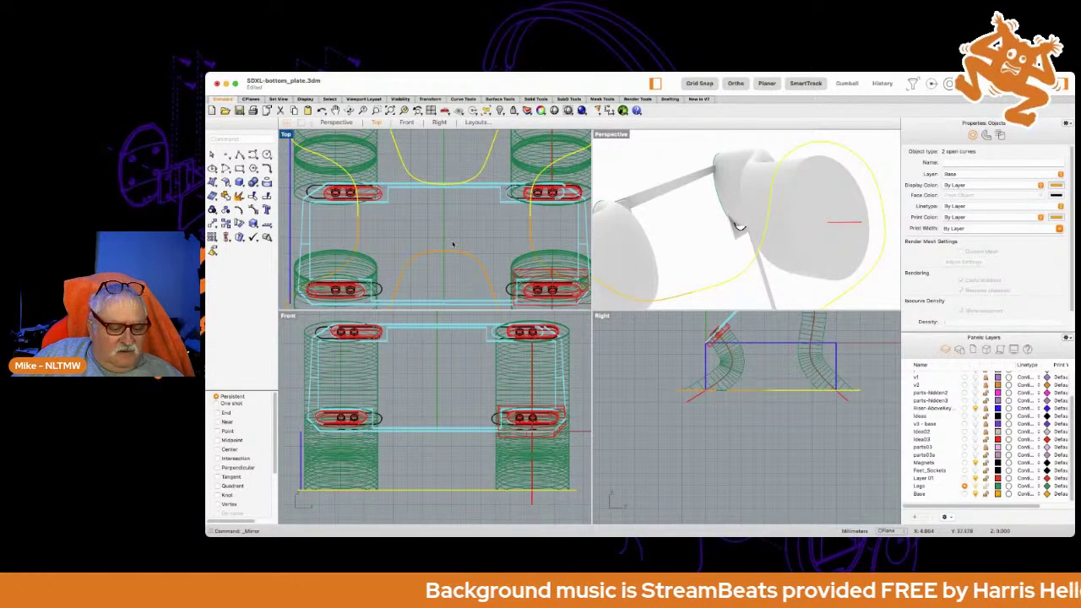
Join the four reshaped base curves into one closed outline.
{"action": "left_click", "coordinate": [453, 242]}
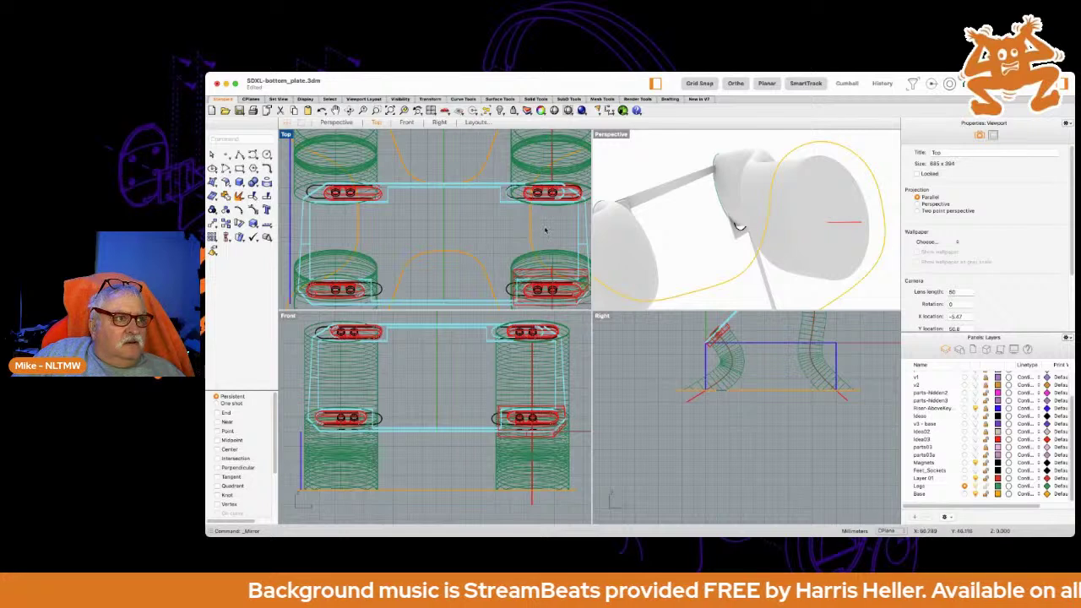
{"action": "left_click_drag", "start_coordinate": [349, 239], "coordinate": [540, 241]}
{"action": "type", "text": "join"}
{"action": "key", "text": "Return"}
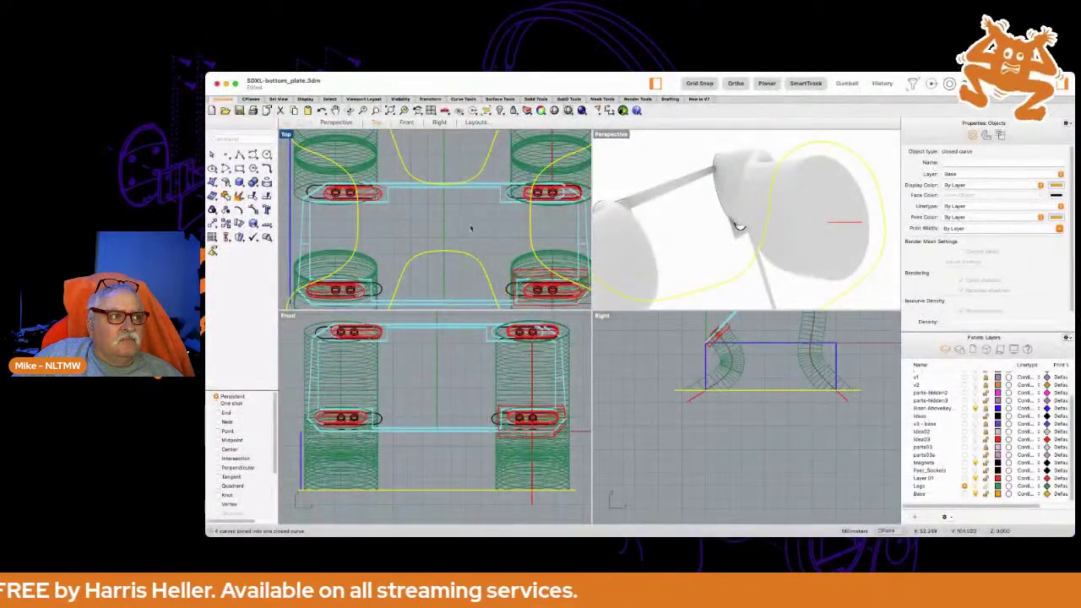
Extrude the closed base outline 3 mm as a solid base plate.
{"action": "type", "text": "extrudecrv"}
{"action": "key", "text": "Return"}
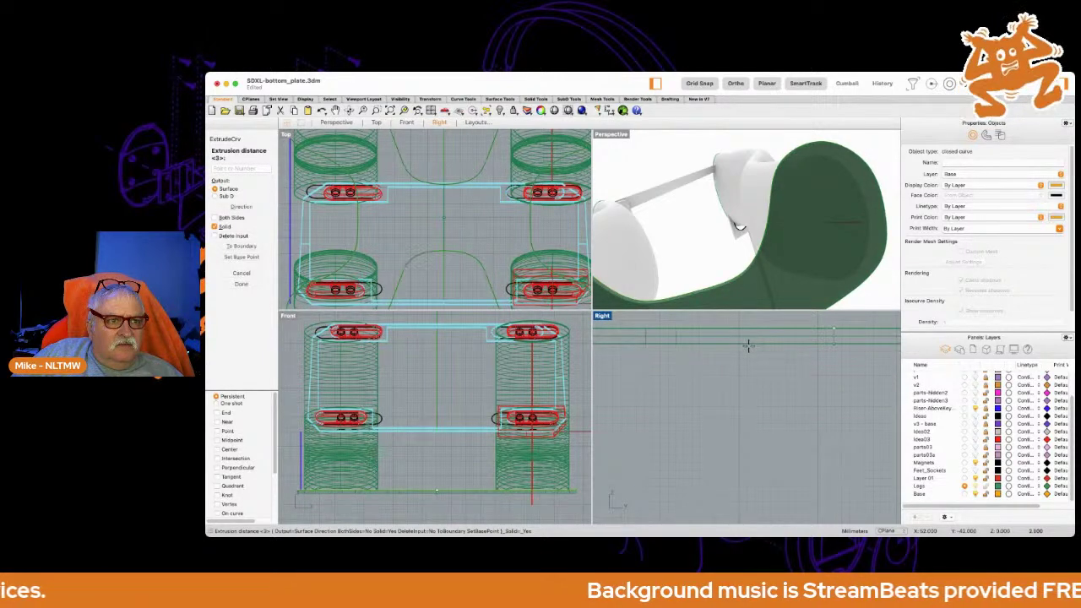
{"action": "left_click", "coordinate": [747, 346]}
{"action": "right_click_drag", "start_coordinate": [748, 346], "coordinate": [730, 374]}
{"action": "scroll", "coordinate": [730, 374], "scroll_direction": "down", "scroll_amount": 5}
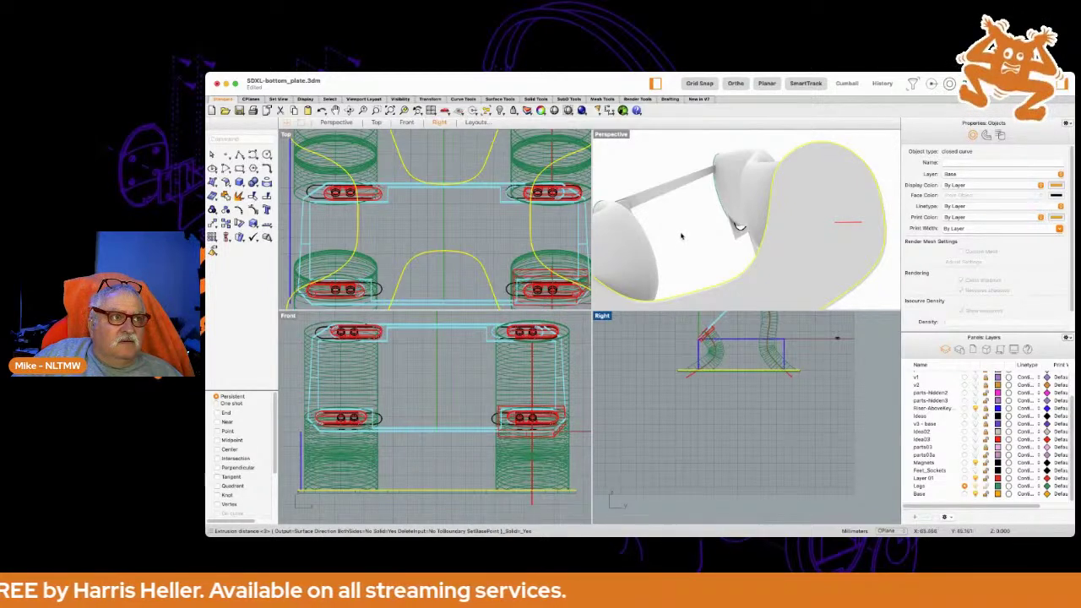
{"action": "scroll", "coordinate": [685, 240], "scroll_direction": "down", "scroll_amount": 5}
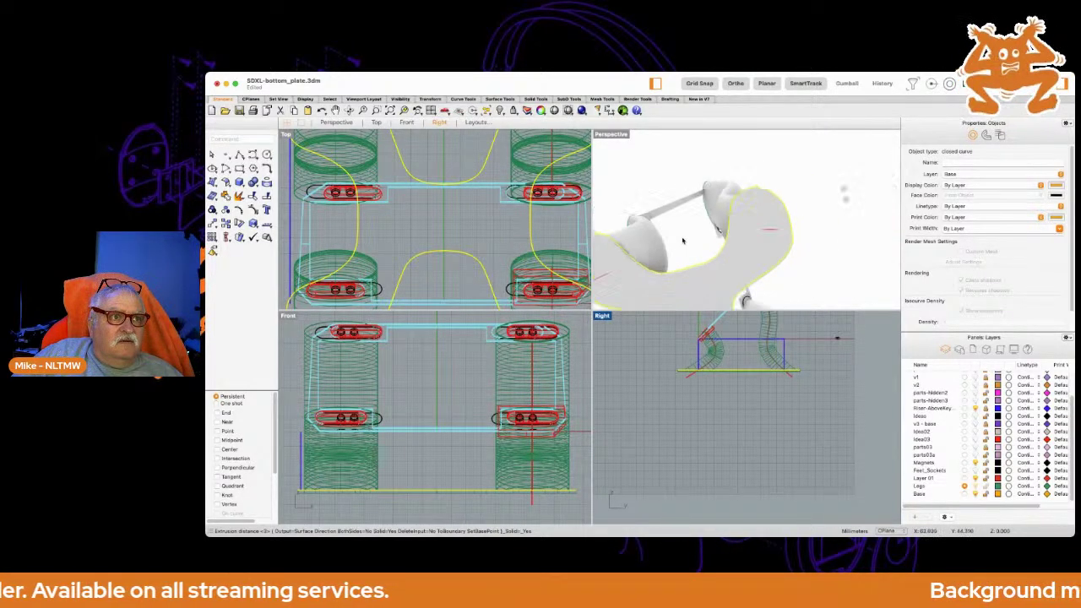
{"action": "left_click", "coordinate": [685, 225]}
{"action": "right_click_drag", "start_coordinate": [689, 233], "coordinate": [675, 327]}
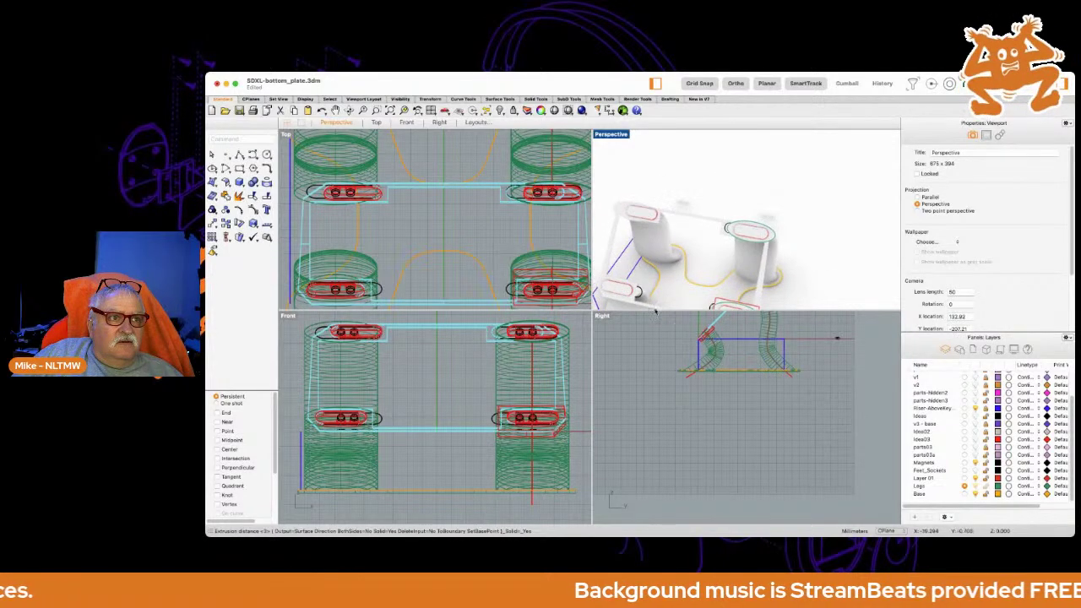
{"action": "right_click_drag", "start_coordinate": [679, 282], "coordinate": [697, 228]}
{"action": "left_click_drag", "start_coordinate": [689, 239], "coordinate": [686, 256]}
{"action": "left_click", "coordinate": [675, 266]}
{"action": "key", "text": "super+z"}
{"action": "left_click", "coordinate": [737, 204]}
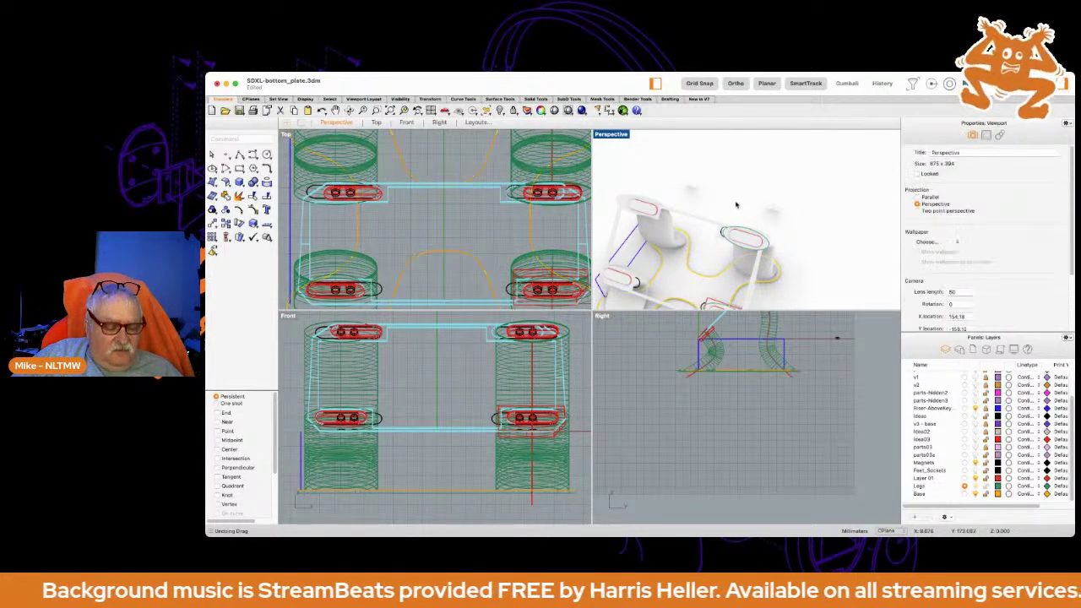
Hide layer v3 so only the legs, sockets and base plate remain in view.
{"action": "right_click_drag", "start_coordinate": [726, 200], "coordinate": [774, 149]}
{"action": "mouse_move", "coordinate": [851, 266]}
{"action": "right_mouse_down"}
{"action": "mouse_move", "coordinate": [763, 192]}
{"action": "mouse_move", "coordinate": [840, 250]}
{"action": "right_mouse_up"}
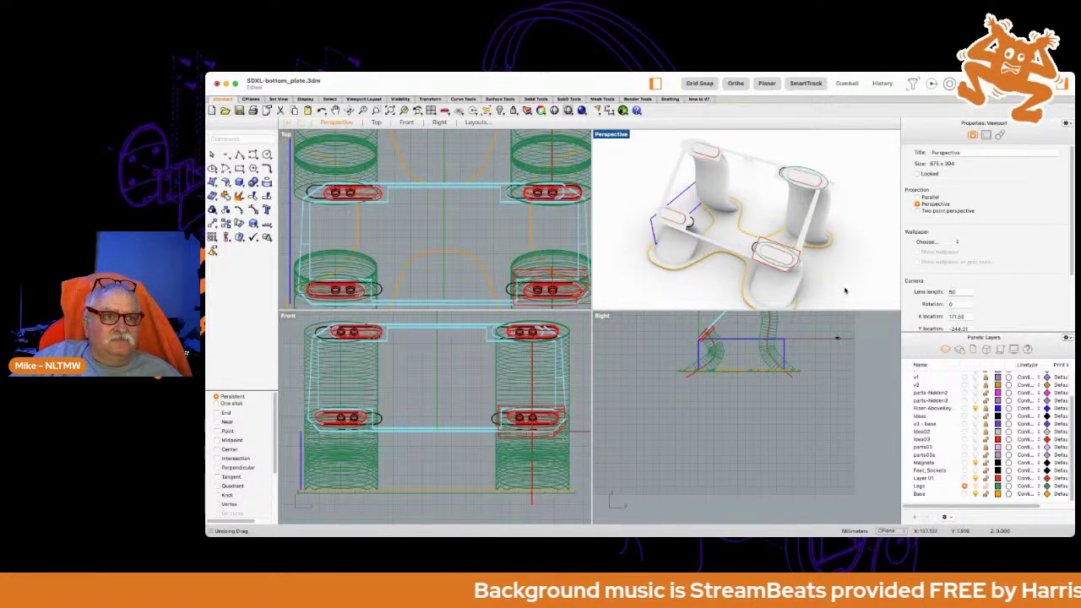
{"action": "right_click_drag", "start_coordinate": [842, 292], "coordinate": [802, 240]}
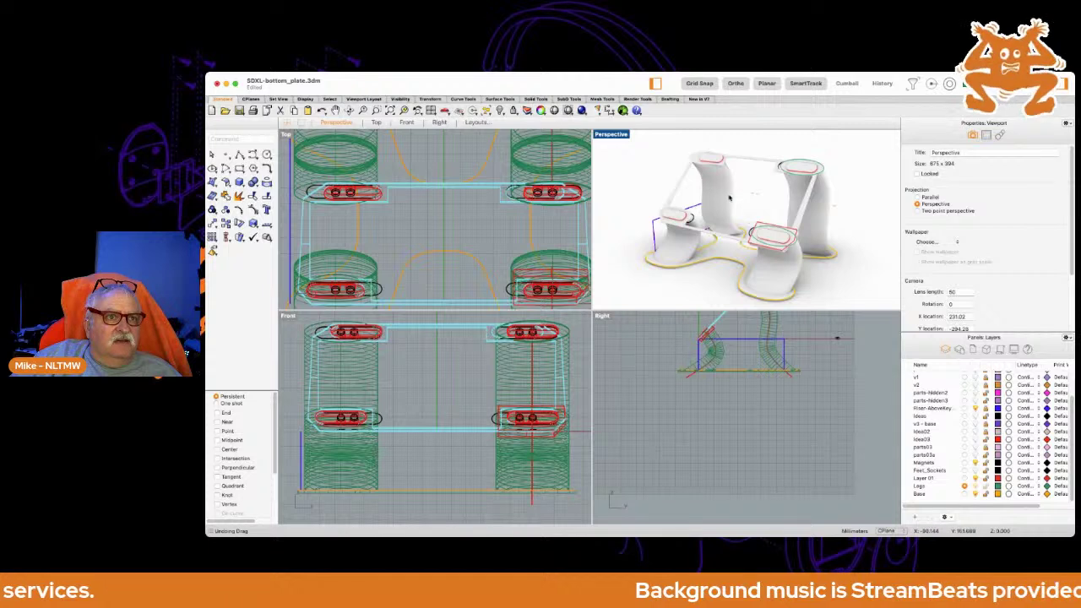
{"action": "scroll", "coordinate": [729, 198], "scroll_direction": "up", "scroll_amount": 3}
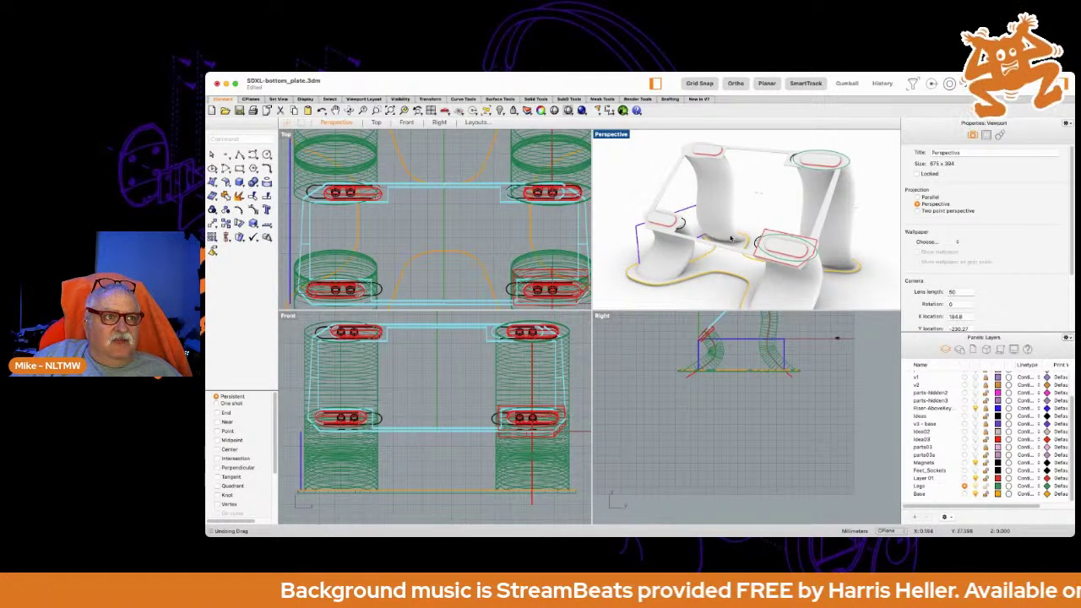
{"action": "scroll", "coordinate": [946, 411], "scroll_direction": "up", "scroll_amount": 1}
{"action": "scroll", "coordinate": [946, 411], "scroll_direction": "up", "scroll_amount": 3}
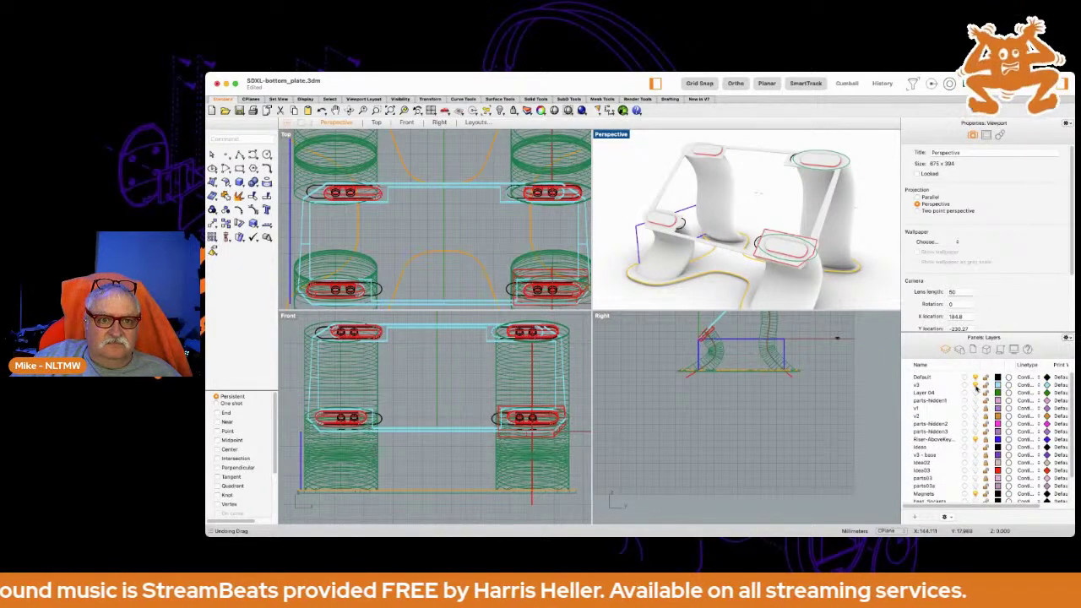
{"action": "left_click", "coordinate": [975, 385]}
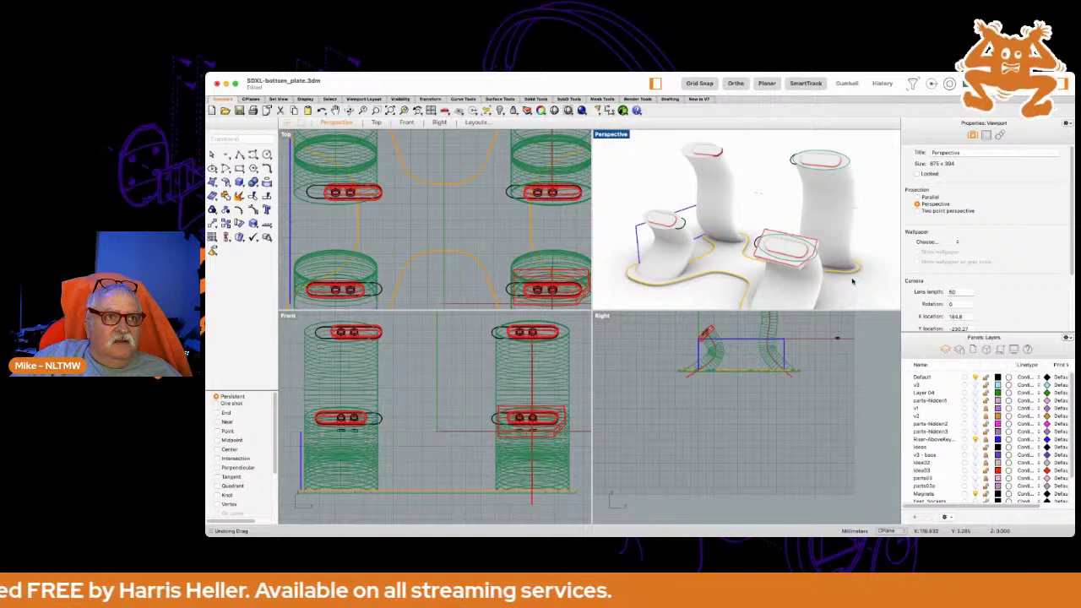
{"action": "right_click_drag", "start_coordinate": [742, 202], "coordinate": [791, 233]}
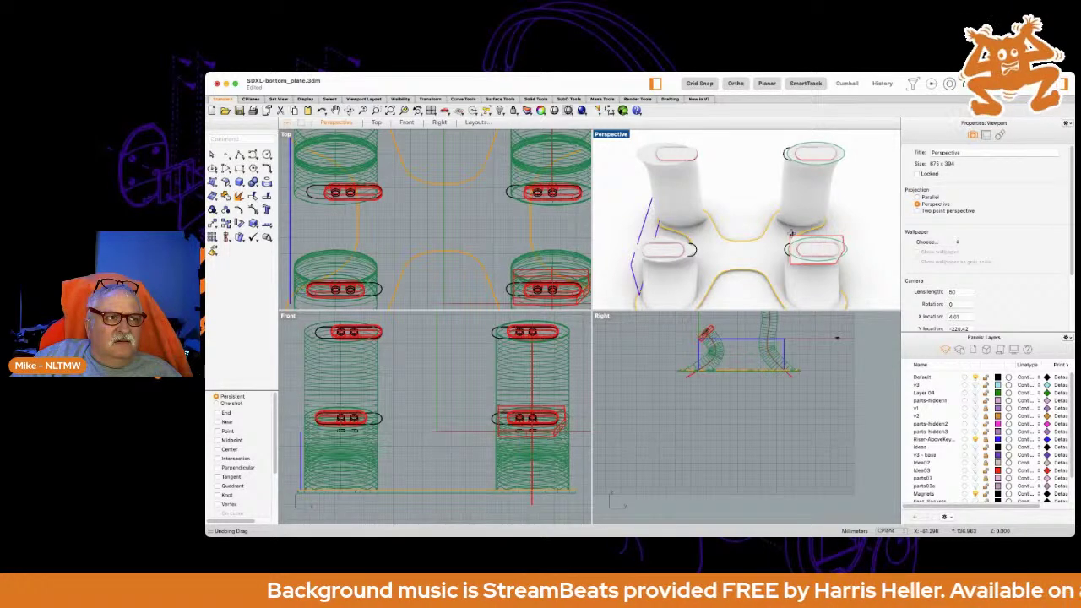
Delete the right rear leg in the Top view.
{"action": "mouse_move", "coordinate": [482, 186]}
{"action": "right_mouse_down"}
{"action": "mouse_move", "coordinate": [464, 221]}
{"action": "mouse_move", "coordinate": [476, 175]}
{"action": "mouse_move", "coordinate": [455, 250]}
{"action": "mouse_move", "coordinate": [472, 173]}
{"action": "right_mouse_up"}
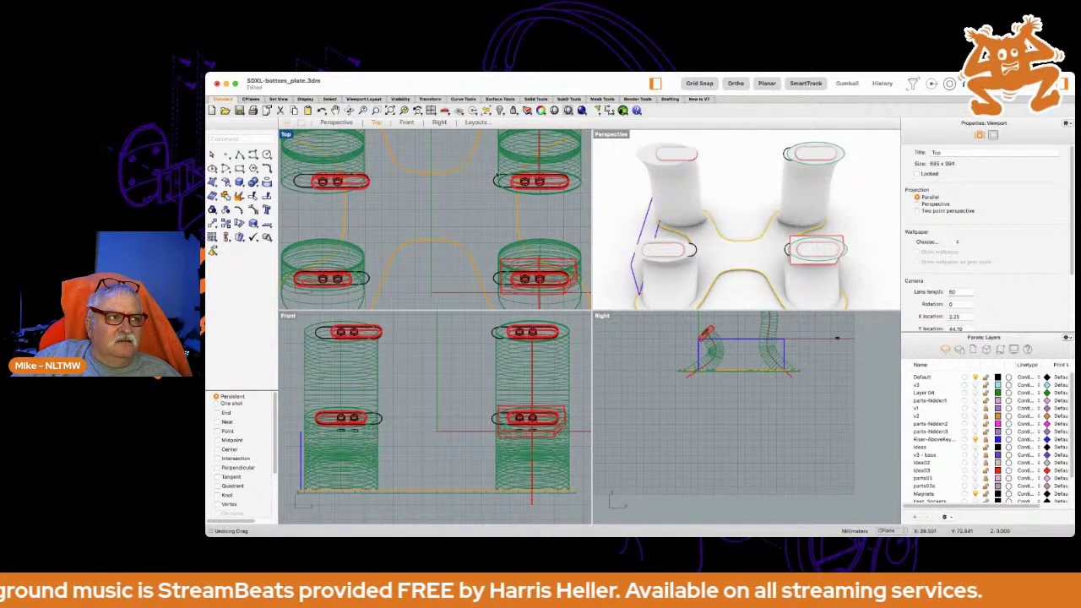
{"action": "left_click", "coordinate": [501, 168]}
{"action": "key", "text": "Escape"}
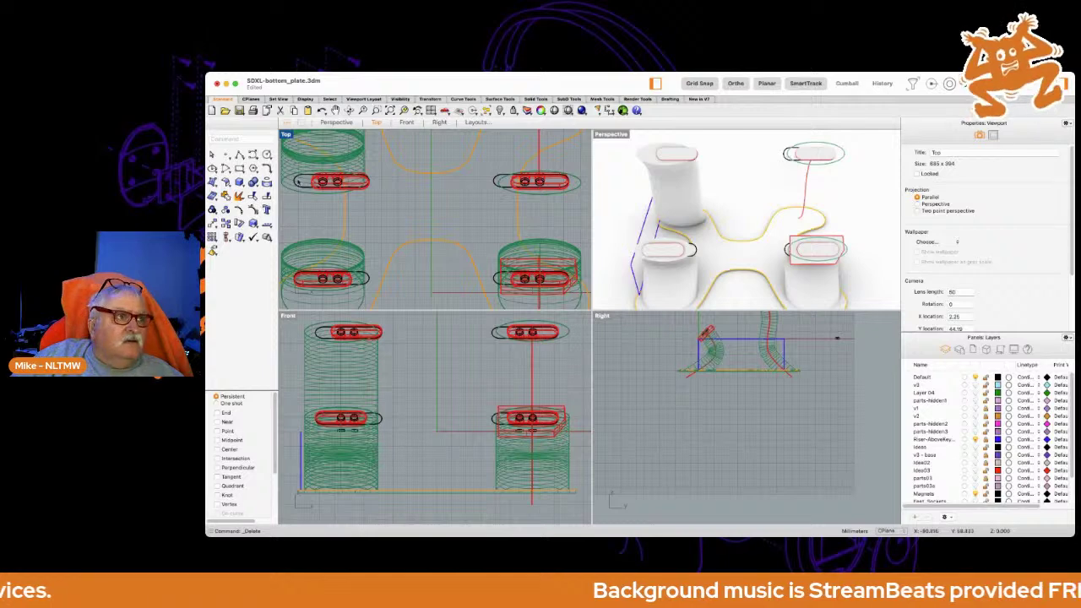
Move the left rear leg across to the empty right rear position in the Top view.
{"action": "scroll", "coordinate": [312, 185], "scroll_direction": "left", "scroll_amount": 3}
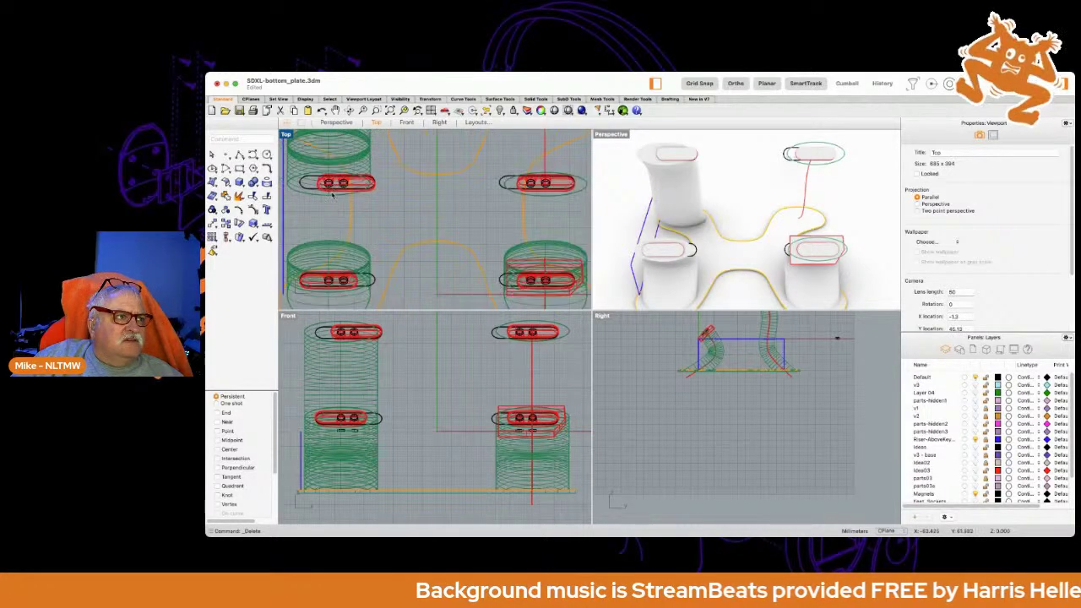
{"action": "scroll", "coordinate": [334, 195], "scroll_direction": "down", "scroll_amount": 2}
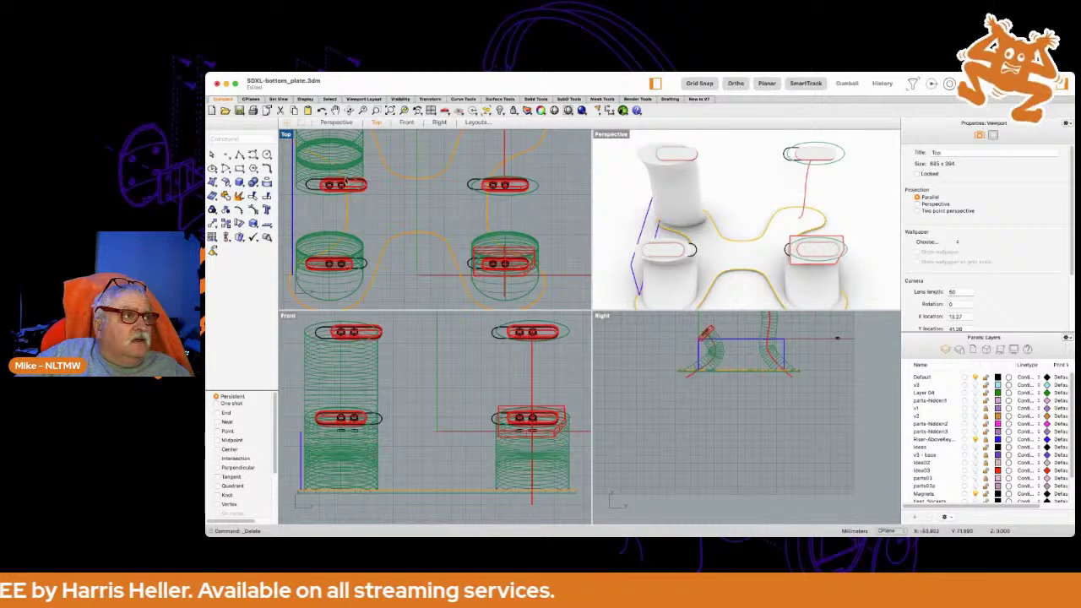
{"action": "scroll", "coordinate": [339, 173], "scroll_direction": "up", "scroll_amount": 5}
{"action": "scroll", "coordinate": [345, 180], "scroll_direction": "up", "scroll_amount": 3}
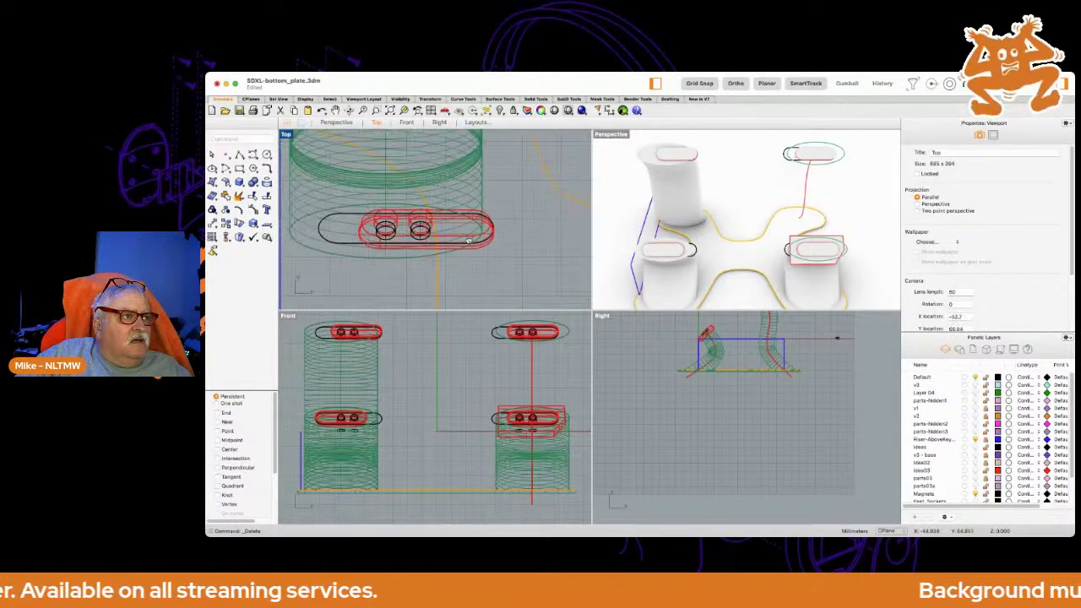
{"action": "scroll", "coordinate": [531, 215], "scroll_direction": "down", "scroll_amount": 3}
{"action": "left_click", "coordinate": [510, 210]}
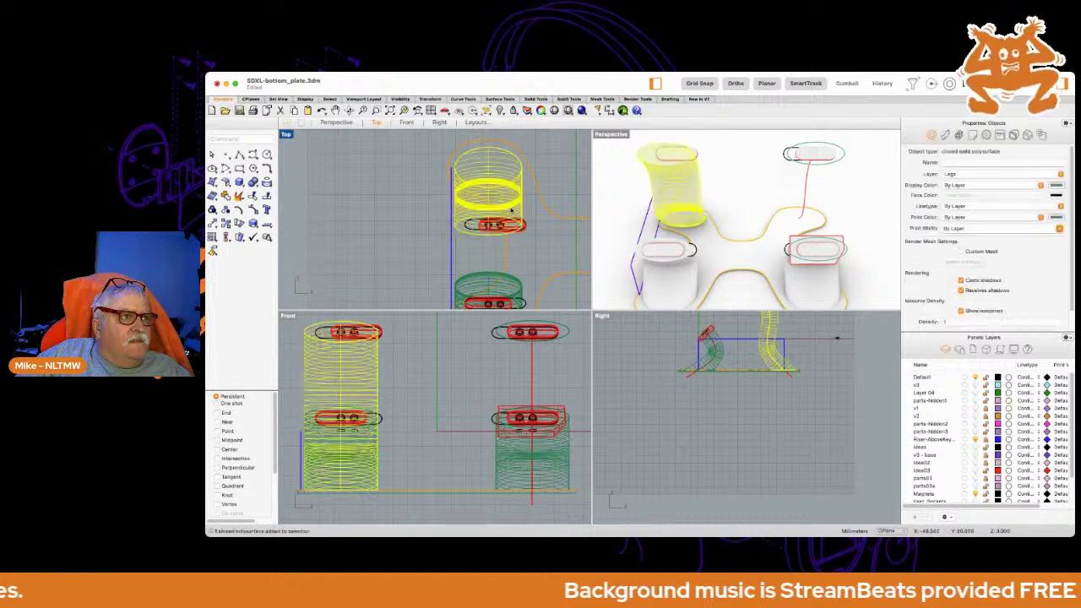
{"action": "mouse_move", "coordinate": [506, 207]}
{"action": "left_mouse_down"}
{"action": "mouse_move", "coordinate": [549, 201]}
{"action": "mouse_move", "coordinate": [396, 194]}
{"action": "mouse_move", "coordinate": [516, 193]}
{"action": "left_mouse_up"}
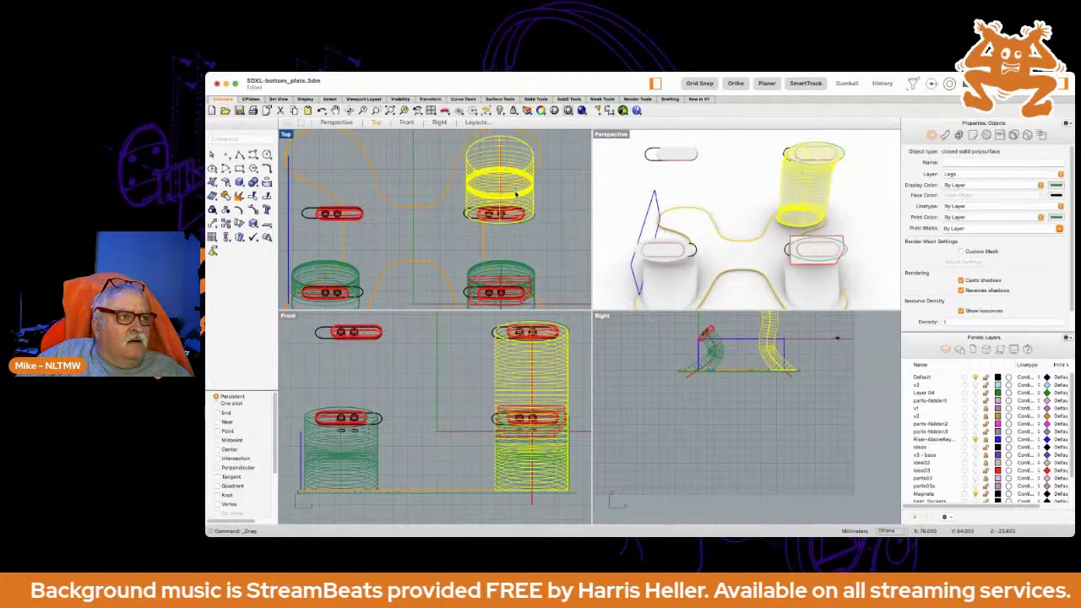
Fine-tune the moved leg's position so its top edge lines up with the oval outline around the right rear slot.
{"action": "scroll", "coordinate": [494, 196], "scroll_direction": "up", "scroll_amount": 5}
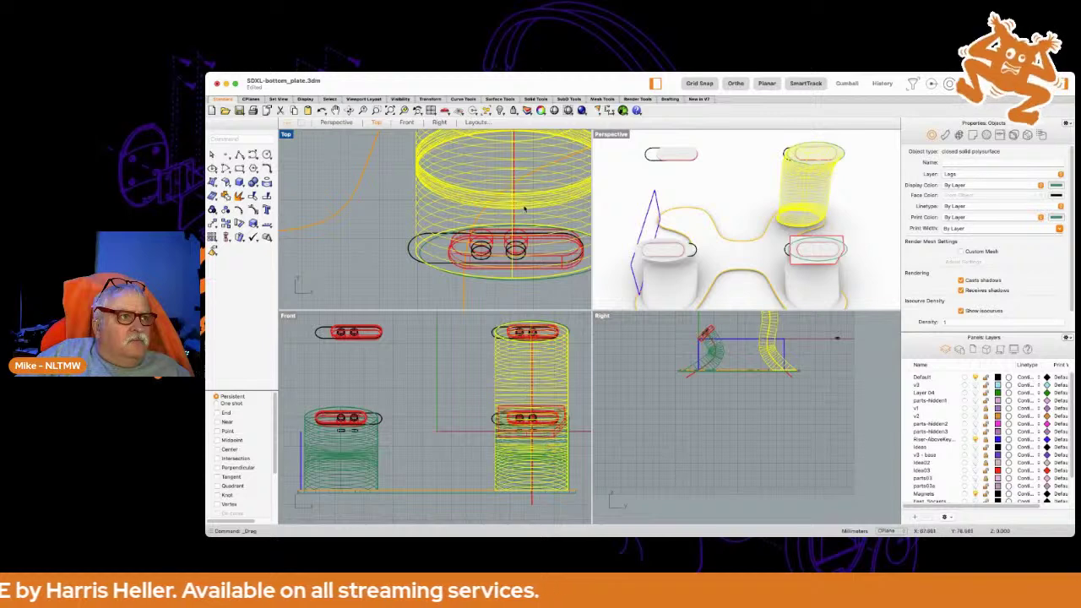
{"action": "left_click_drag", "start_coordinate": [521, 212], "coordinate": [365, 194]}
{"action": "right_click_drag", "start_coordinate": [364, 194], "coordinate": [341, 182]}
{"action": "left_click_drag", "start_coordinate": [341, 181], "coordinate": [475, 192]}
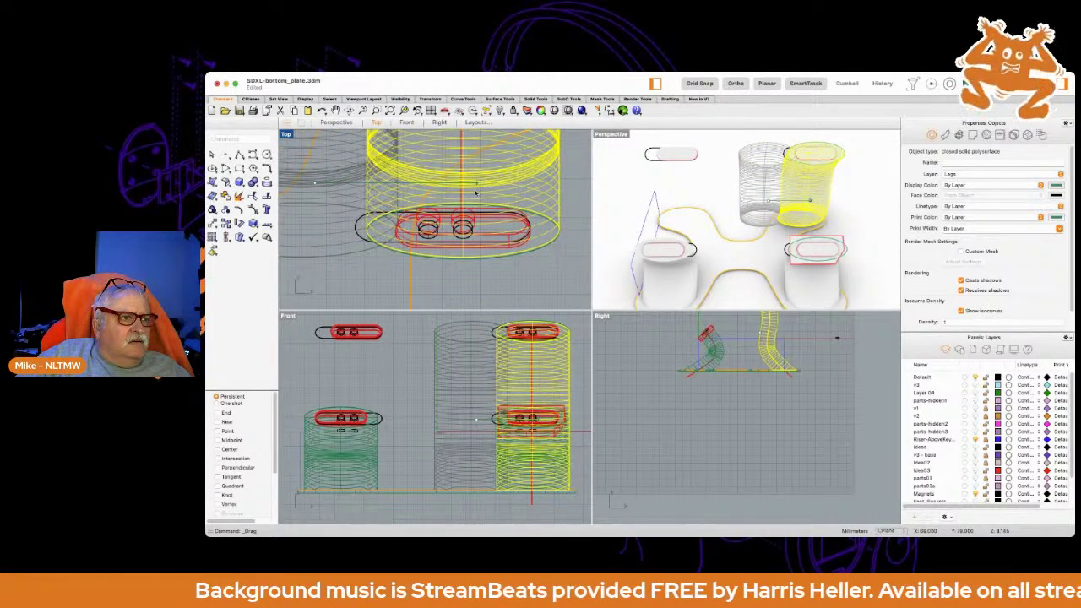
{"action": "scroll", "coordinate": [368, 222], "scroll_direction": "up", "scroll_amount": 5}
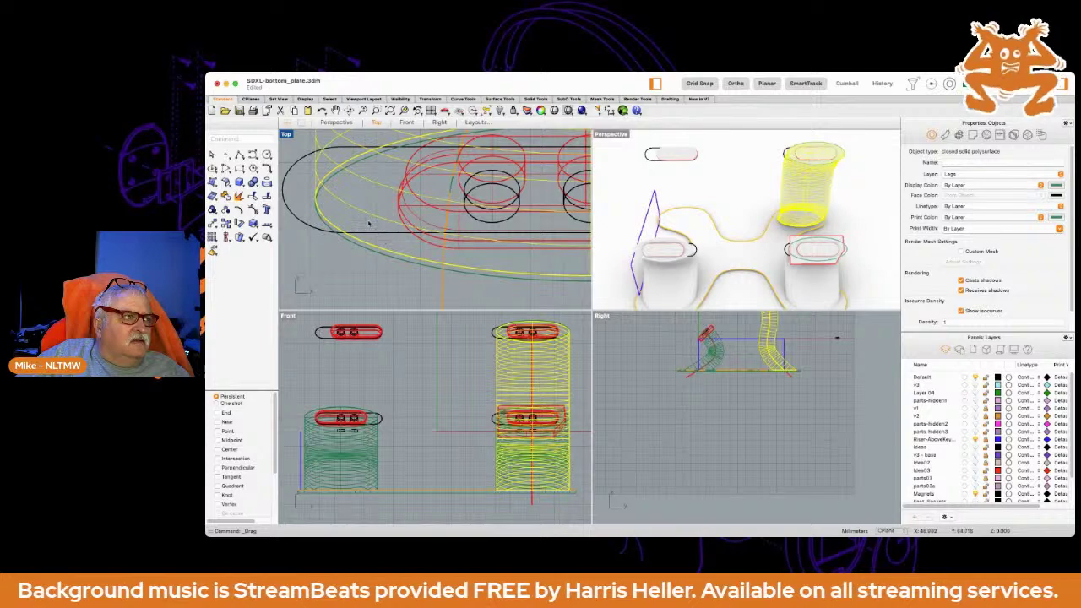
{"action": "scroll", "coordinate": [368, 222], "scroll_direction": "down", "scroll_amount": 5}
{"action": "right_click_drag", "start_coordinate": [400, 164], "coordinate": [409, 243]}
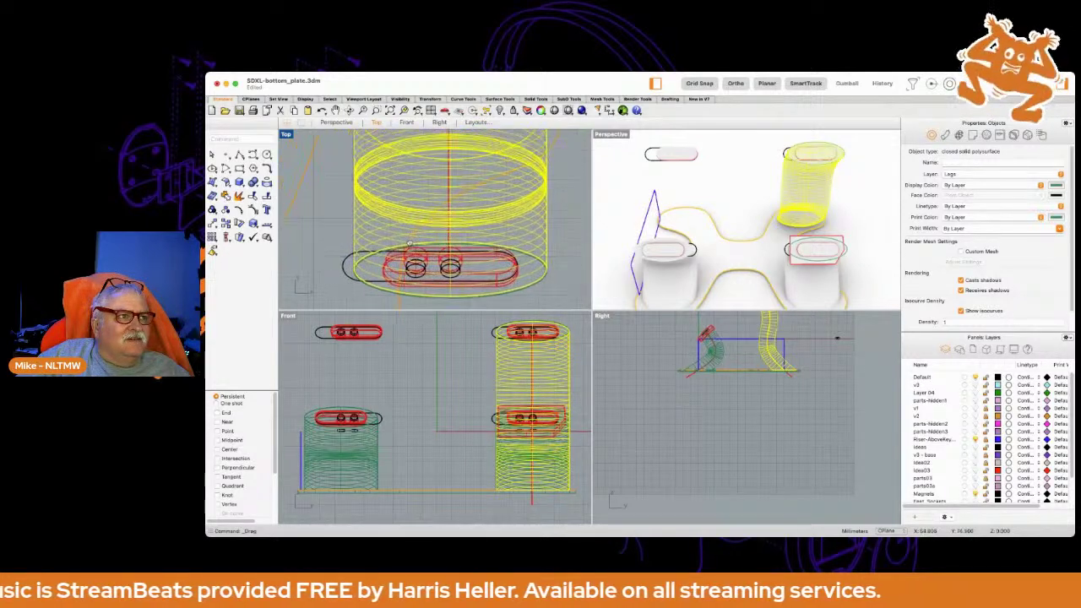
{"action": "scroll", "coordinate": [410, 244], "scroll_direction": "up", "scroll_amount": 2}
{"action": "scroll", "coordinate": [374, 243], "scroll_direction": "down", "scroll_amount": 3}
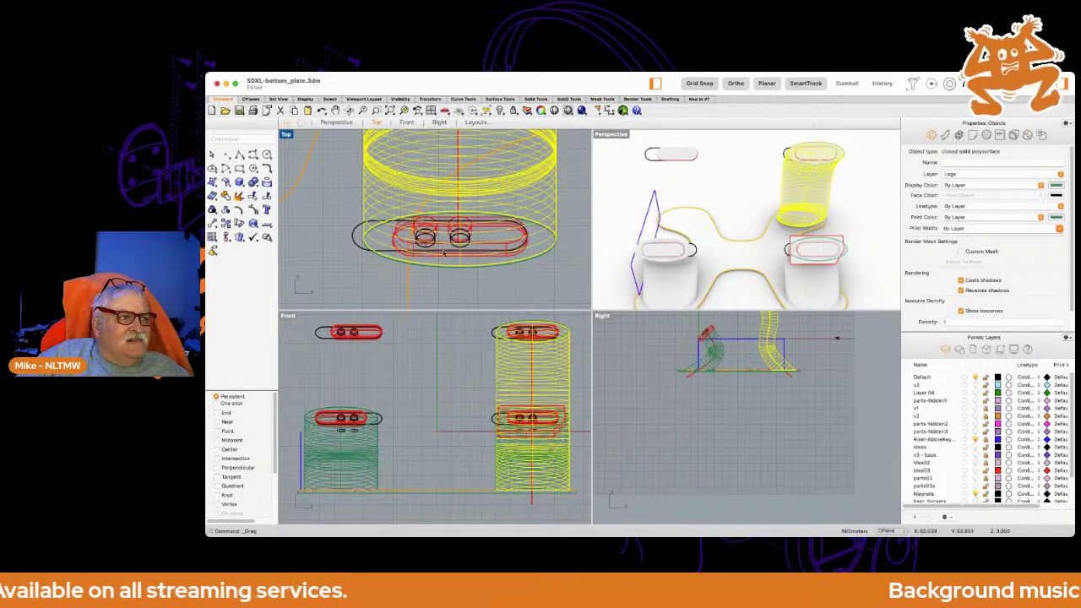
Duplicate the right rear slot solid in place and move the copy together with the leg over the left rear slot.
{"action": "left_click", "coordinate": [506, 246]}
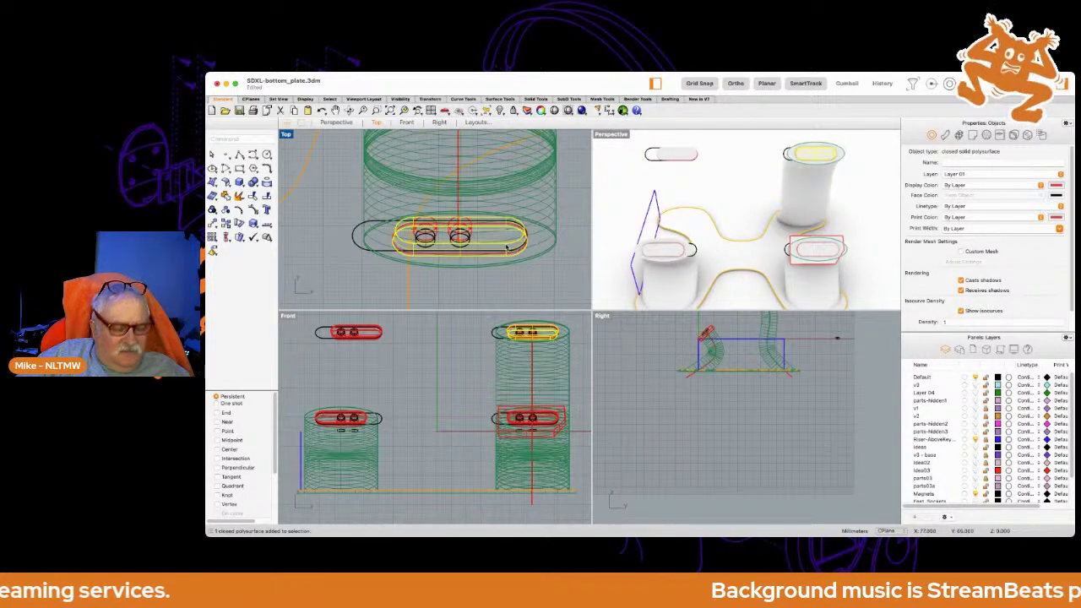
{"action": "key", "text": "super+v"}
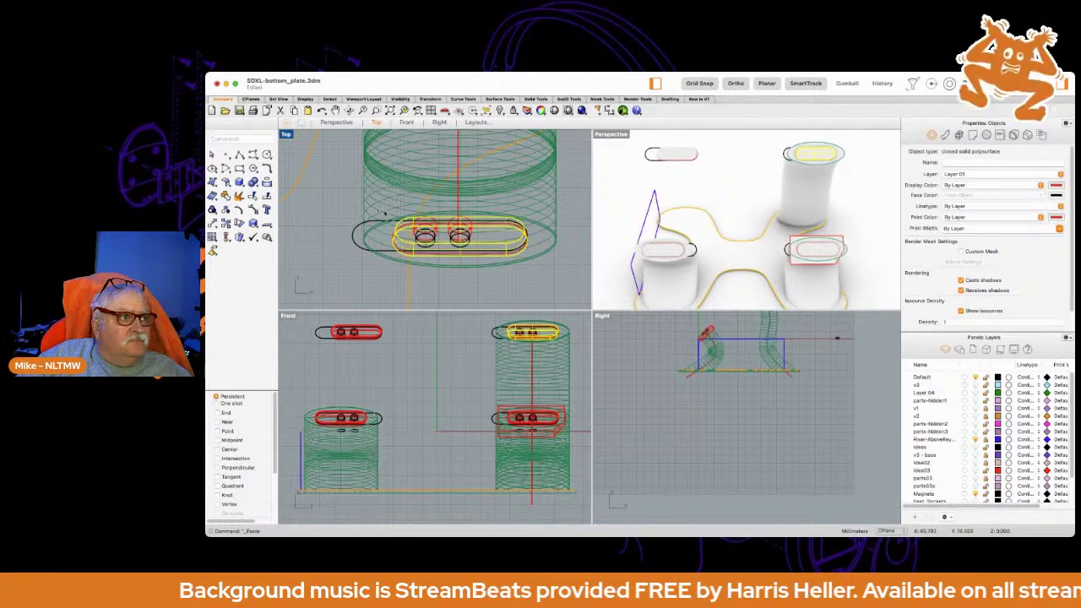
{"action": "left_click", "coordinate": [384, 213], "text": "shift"}
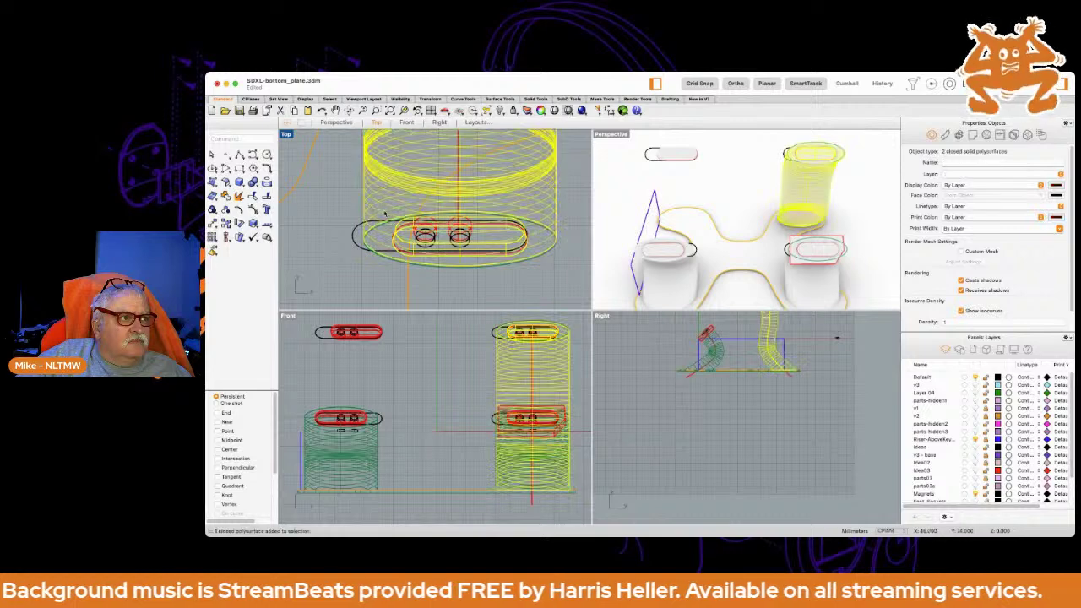
{"action": "left_click_drag", "start_coordinate": [396, 205], "coordinate": [368, 217]}
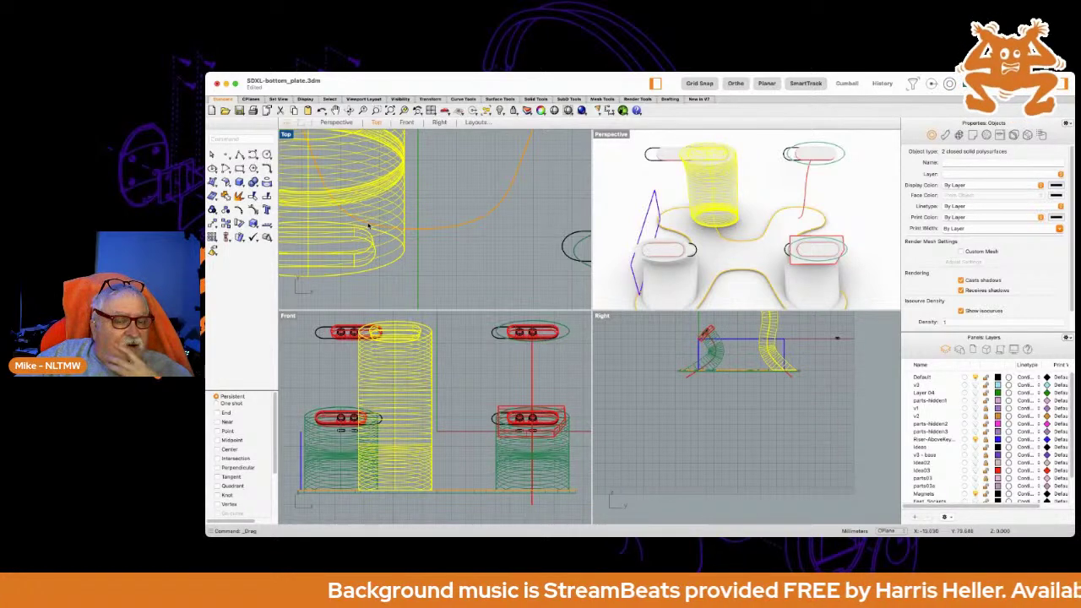
{"action": "right_click_drag", "start_coordinate": [368, 225], "coordinate": [501, 239]}
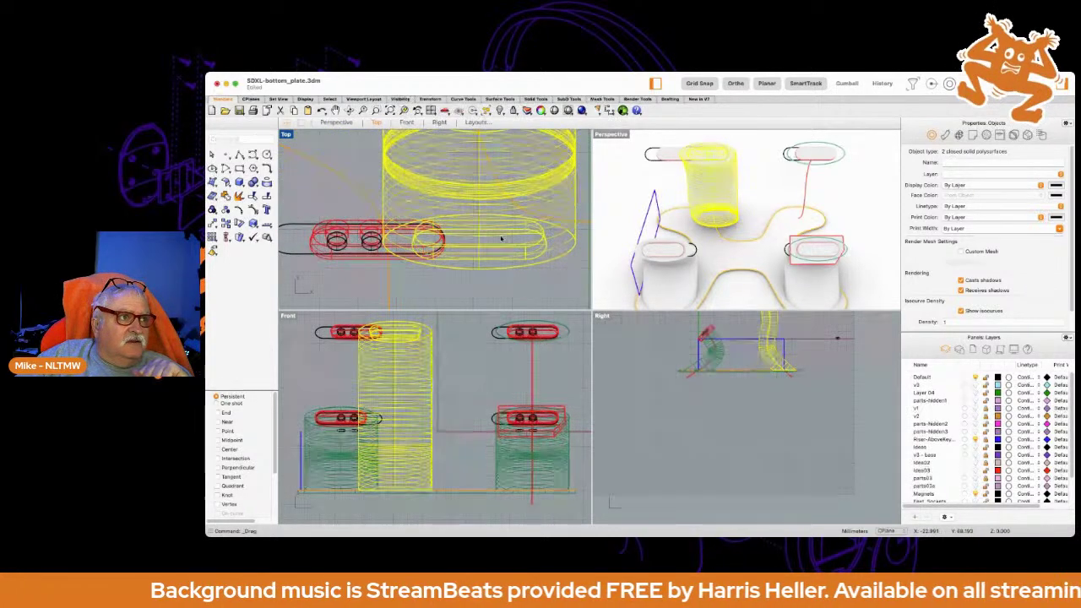
{"action": "left_click_drag", "start_coordinate": [500, 239], "coordinate": [398, 228]}
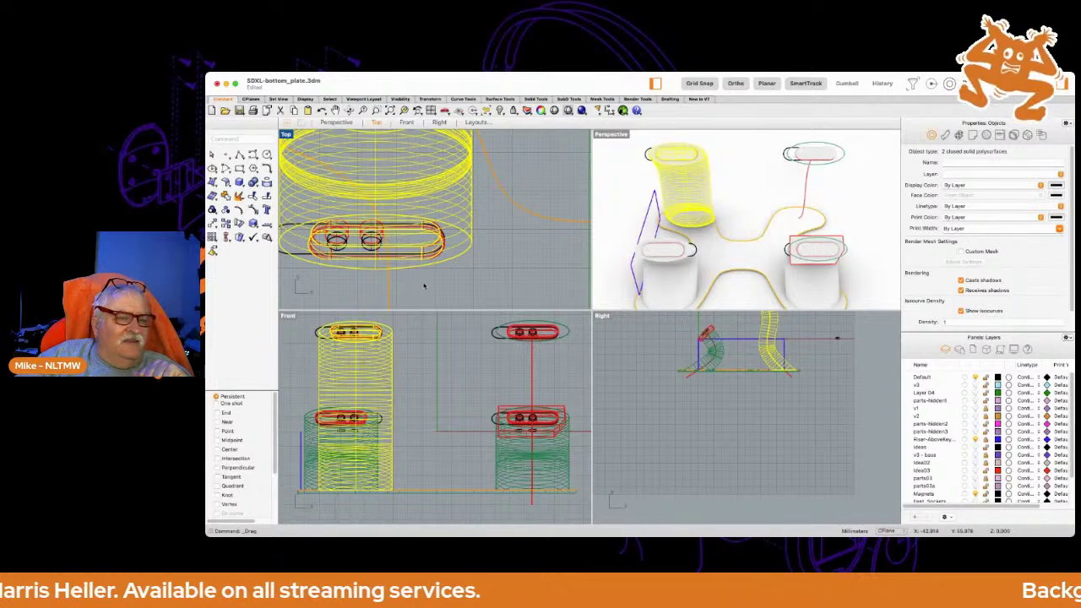
Move the left rear leg and its slot solid 0.5 mm along positive X in the Top view.
{"action": "scroll", "coordinate": [424, 280], "scroll_direction": "down", "scroll_amount": 3}
{"action": "scroll", "coordinate": [424, 281], "scroll_direction": "down", "scroll_amount": 2}
{"action": "right_click_drag", "start_coordinate": [425, 284], "coordinate": [447, 235]}
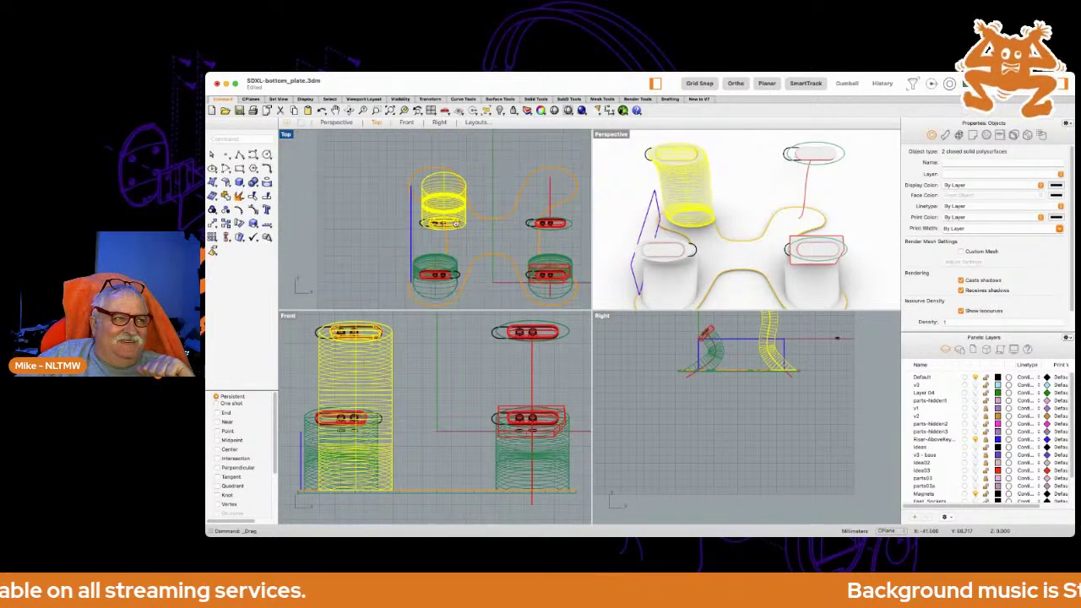
{"action": "scroll", "coordinate": [447, 235], "scroll_direction": "up", "scroll_amount": 6}
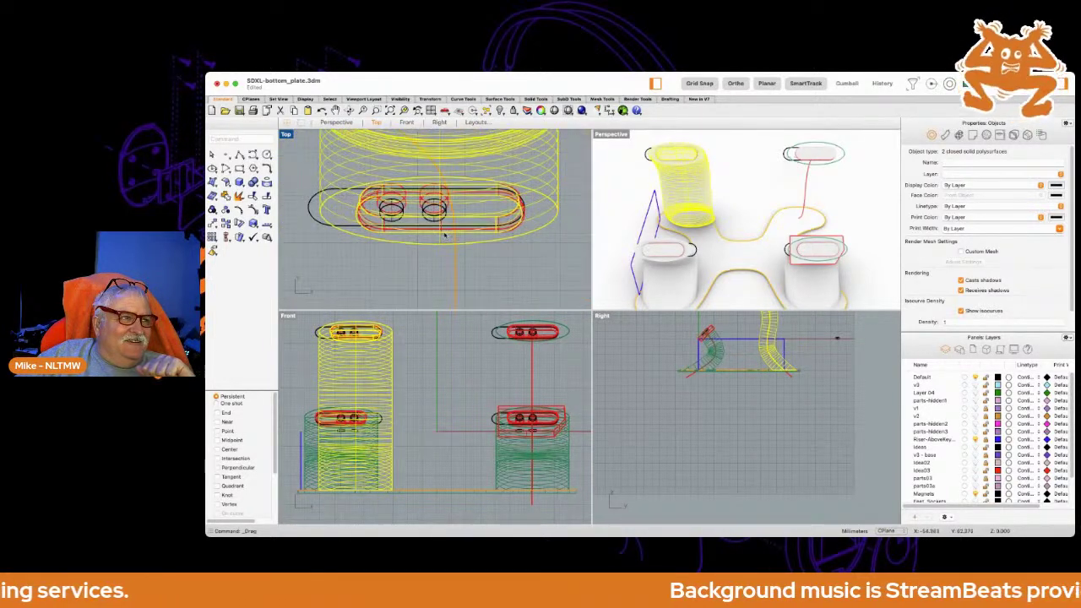
{"action": "right_click_drag", "start_coordinate": [446, 215], "coordinate": [471, 227]}
{"action": "scroll", "coordinate": [471, 226], "scroll_direction": "up", "scroll_amount": 5}
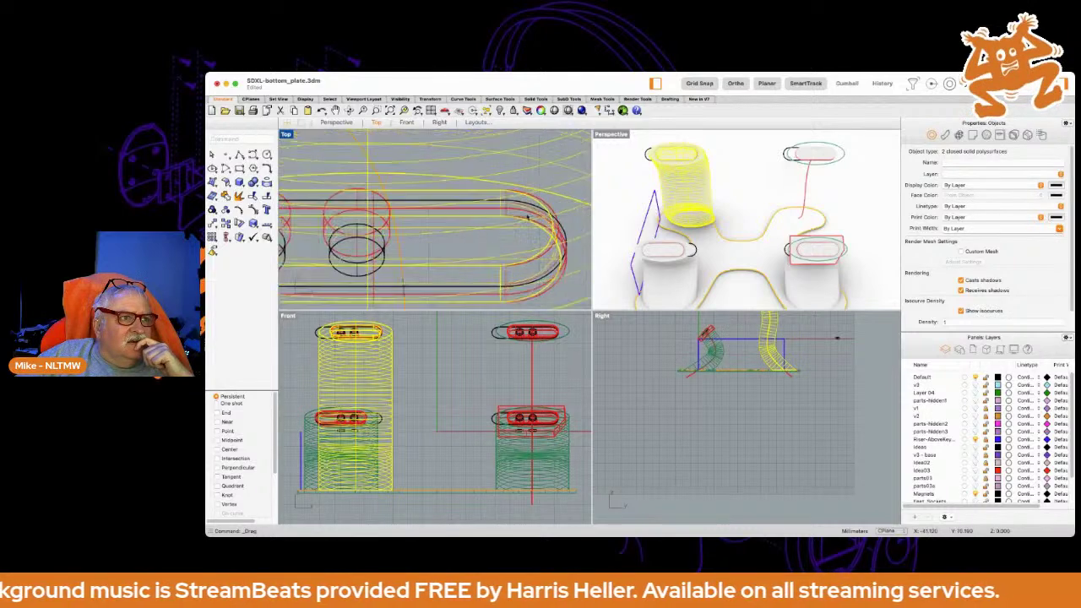
{"action": "right_click_drag", "start_coordinate": [437, 240], "coordinate": [558, 224]}
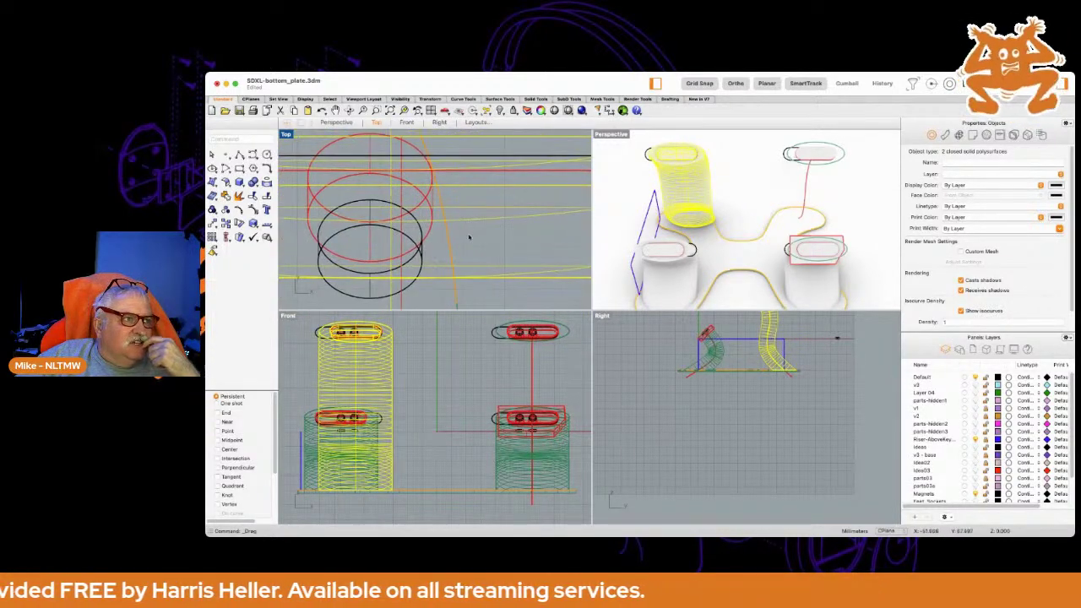
{"action": "left_click", "coordinate": [212, 223]}
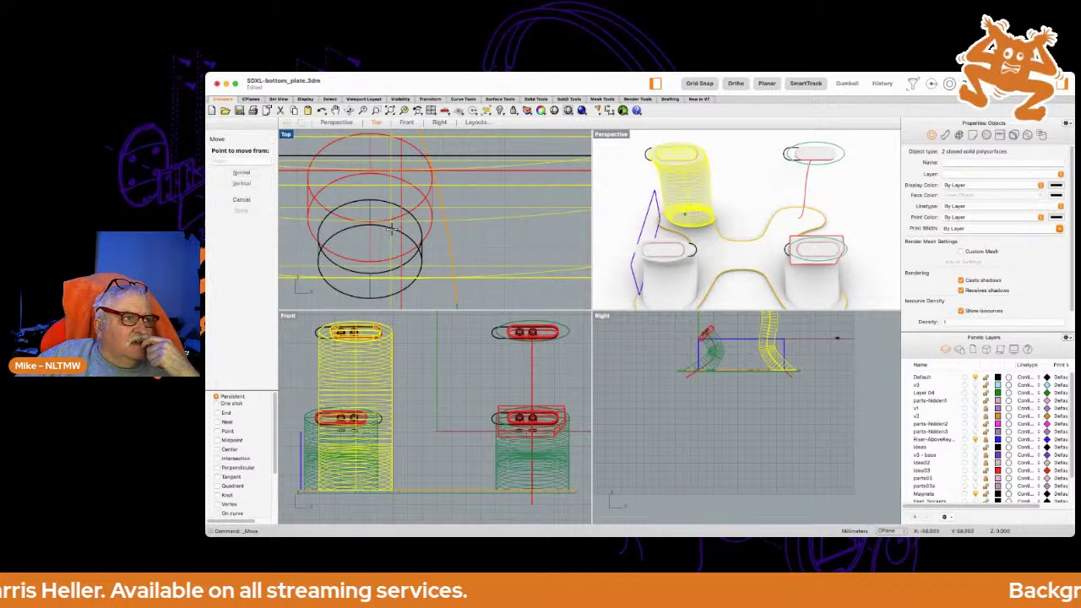
{"action": "left_click", "coordinate": [464, 230]}
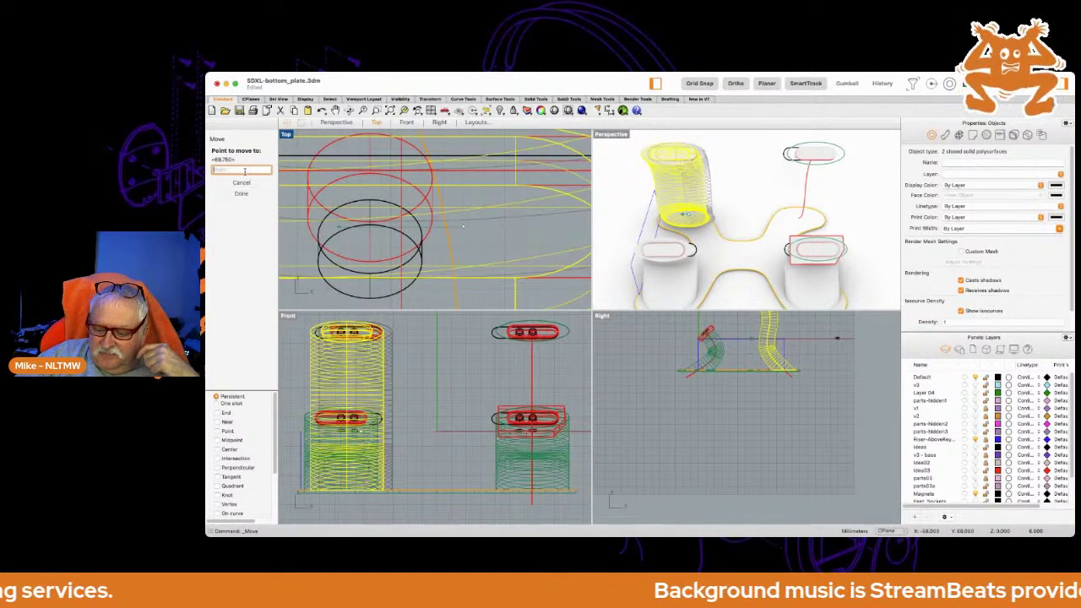
{"action": "type", "text": "5"}
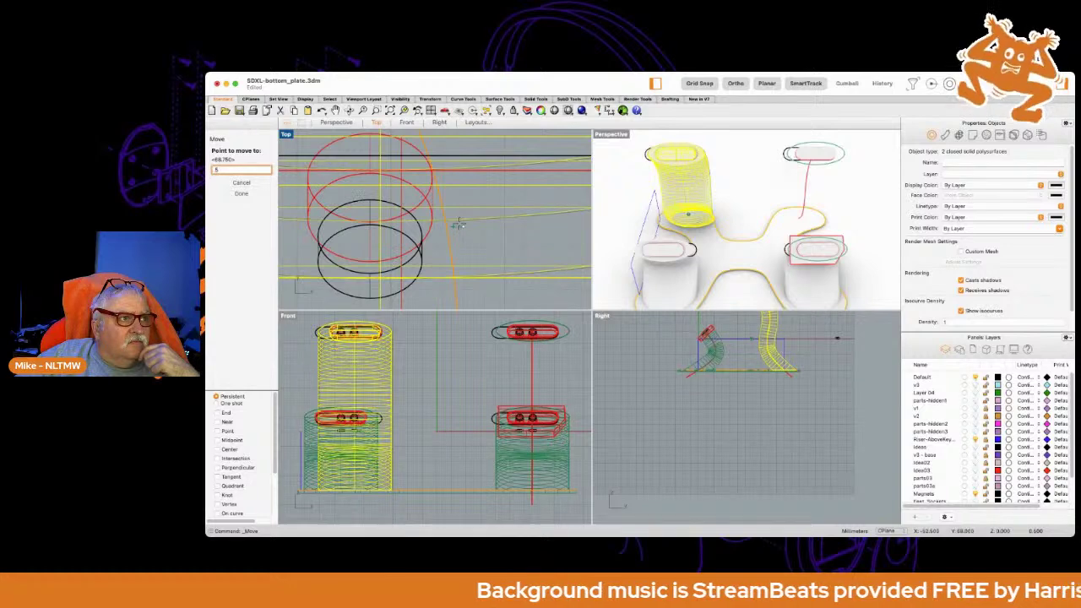
{"action": "key", "text": "Return"}
{"action": "left_click", "coordinate": [496, 228]}
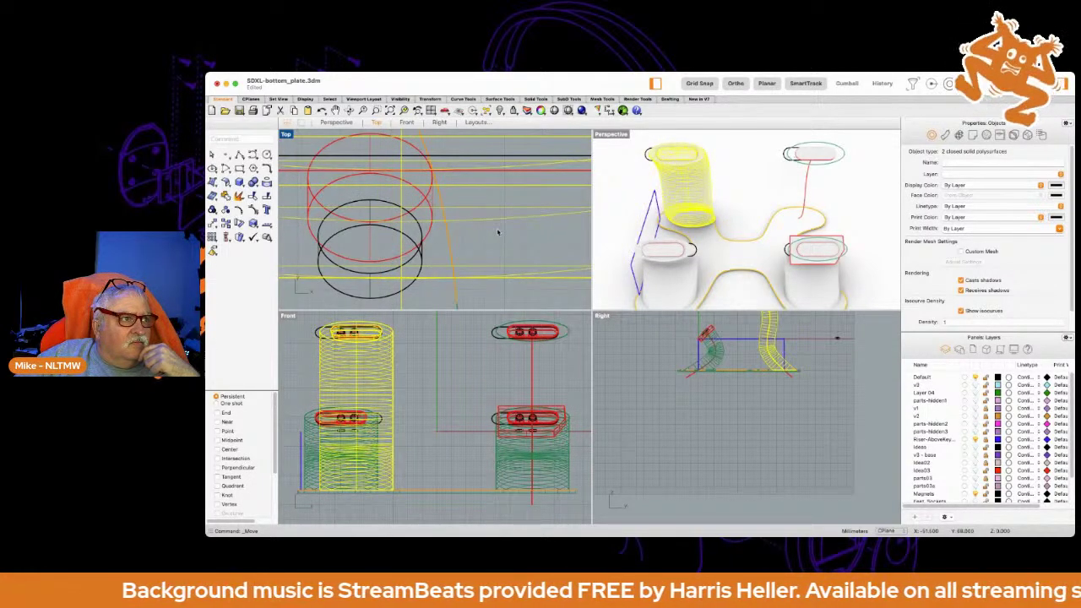
Delete the extruded base plate solid in the Perspective view, leaving its outline curve in place.
{"action": "scroll", "coordinate": [545, 228], "scroll_direction": "down", "scroll_amount": 2}
{"action": "scroll", "coordinate": [540, 227], "scroll_direction": "up", "scroll_amount": 2}
{"action": "scroll", "coordinate": [502, 222], "scroll_direction": "down", "scroll_amount": 3}
{"action": "scroll", "coordinate": [456, 221], "scroll_direction": "down", "scroll_amount": 1}
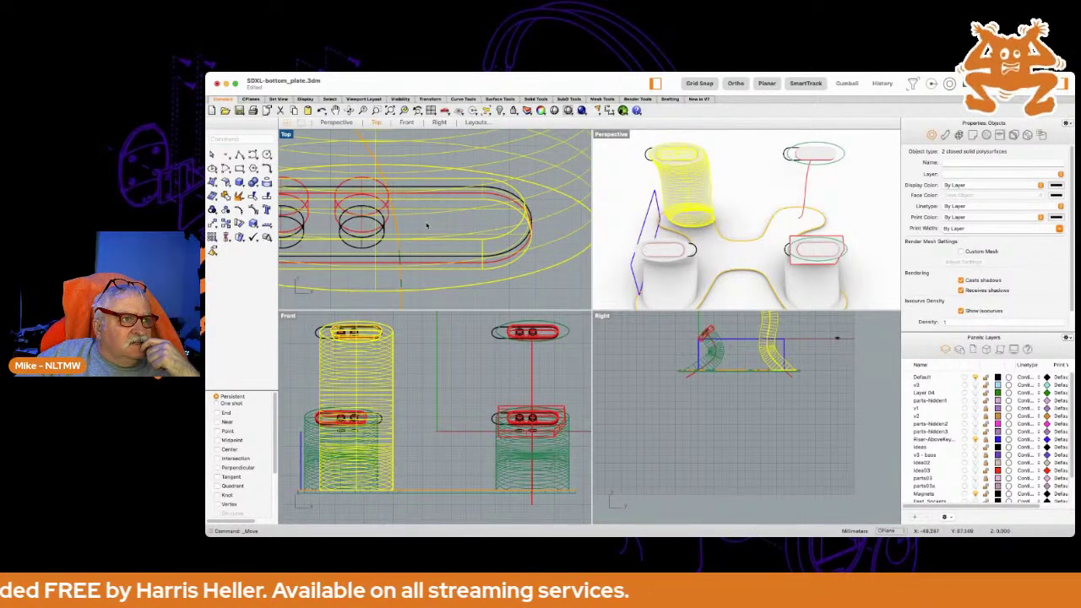
{"action": "scroll", "coordinate": [427, 226], "scroll_direction": "up", "scroll_amount": 2}
{"action": "scroll", "coordinate": [451, 219], "scroll_direction": "down", "scroll_amount": 1}
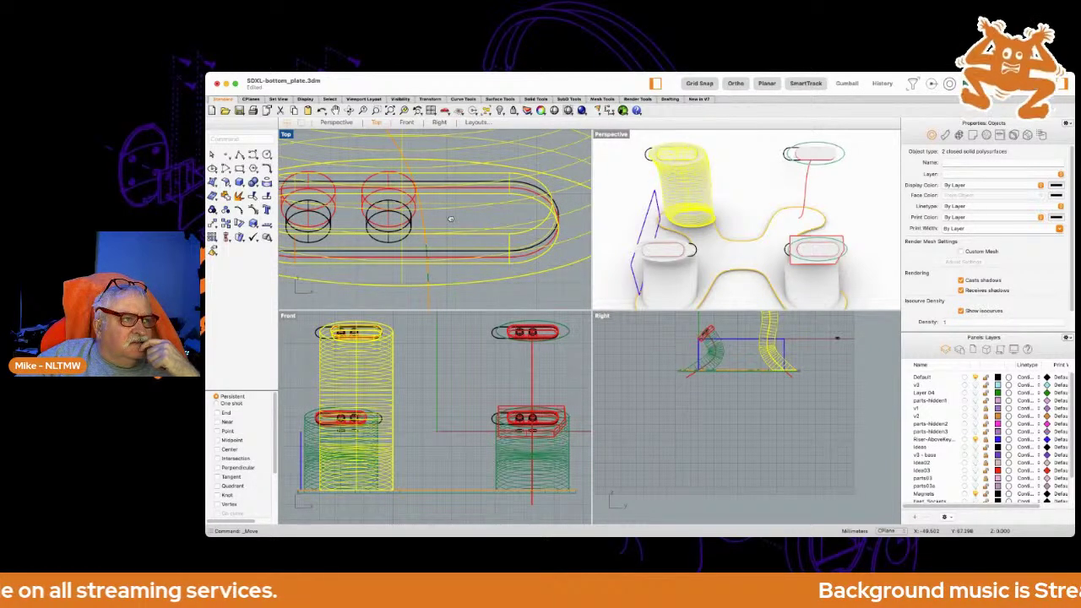
{"action": "scroll", "coordinate": [450, 218], "scroll_direction": "up", "scroll_amount": 2}
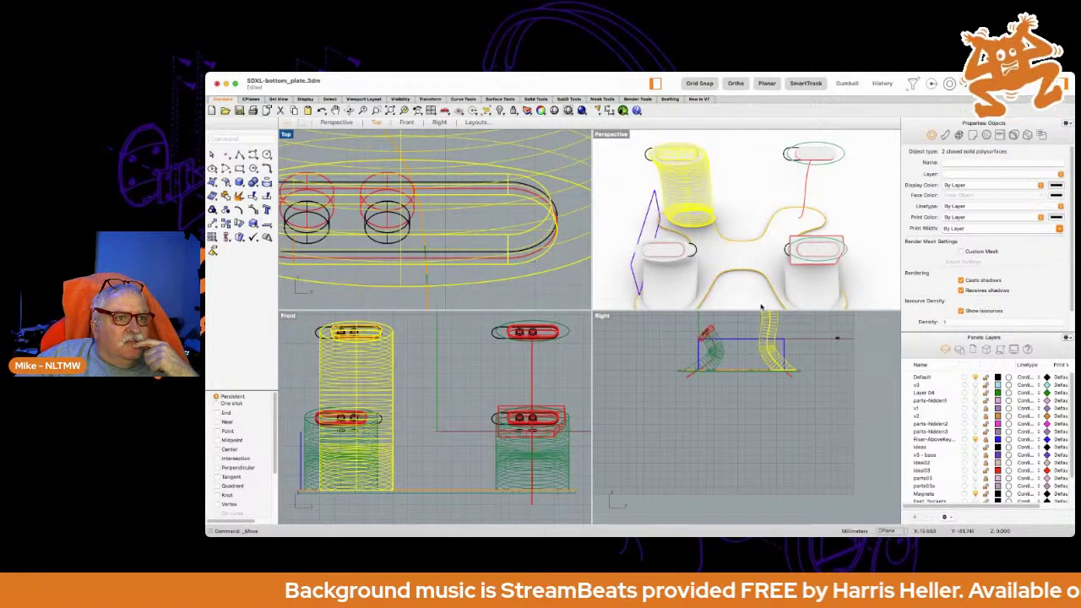
{"action": "left_click", "coordinate": [750, 278]}
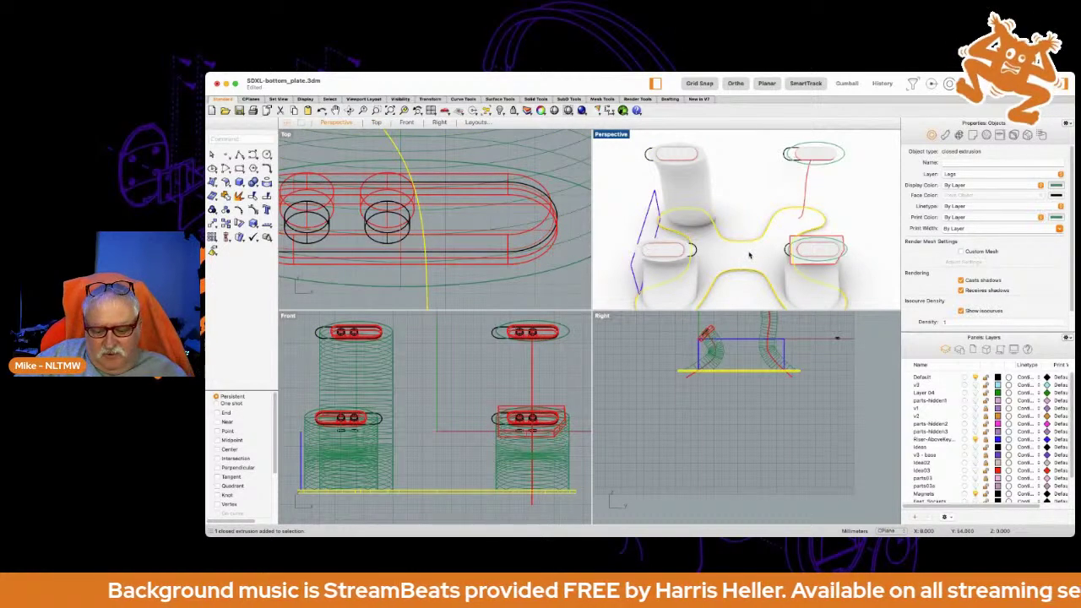
{"action": "key", "text": "Delete"}
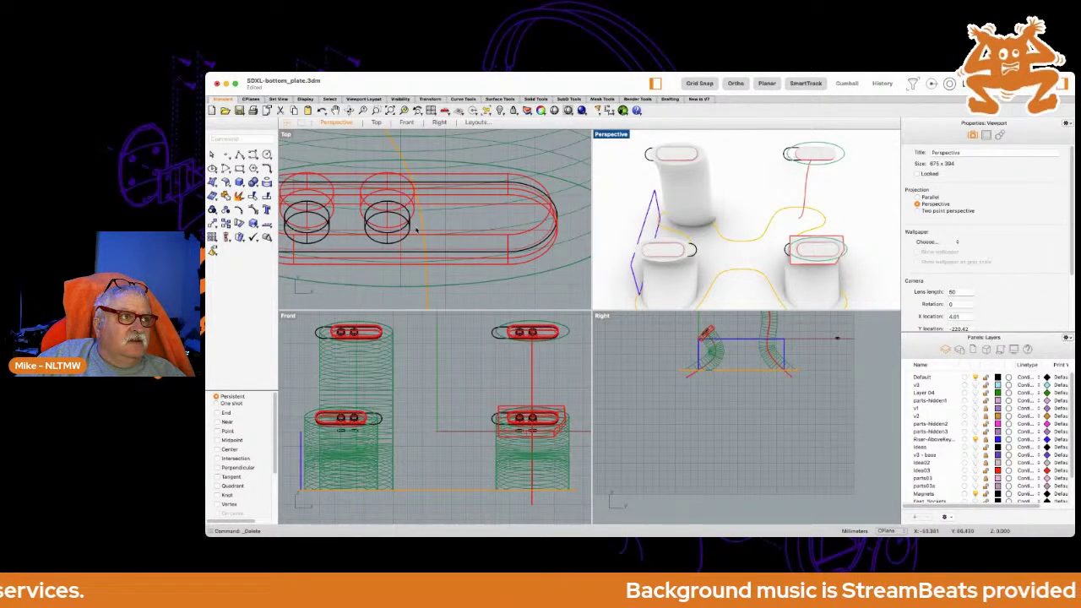
Examine how the left rear leg, slot solid and magnet holes line up in the Top view.
{"action": "key", "text": "Home"}
{"action": "key", "text": "Home"}
{"action": "left_click", "coordinate": [375, 206]}
{"action": "key", "text": "Home"}
{"action": "scroll", "coordinate": [411, 254], "scroll_direction": "down", "scroll_amount": 3}
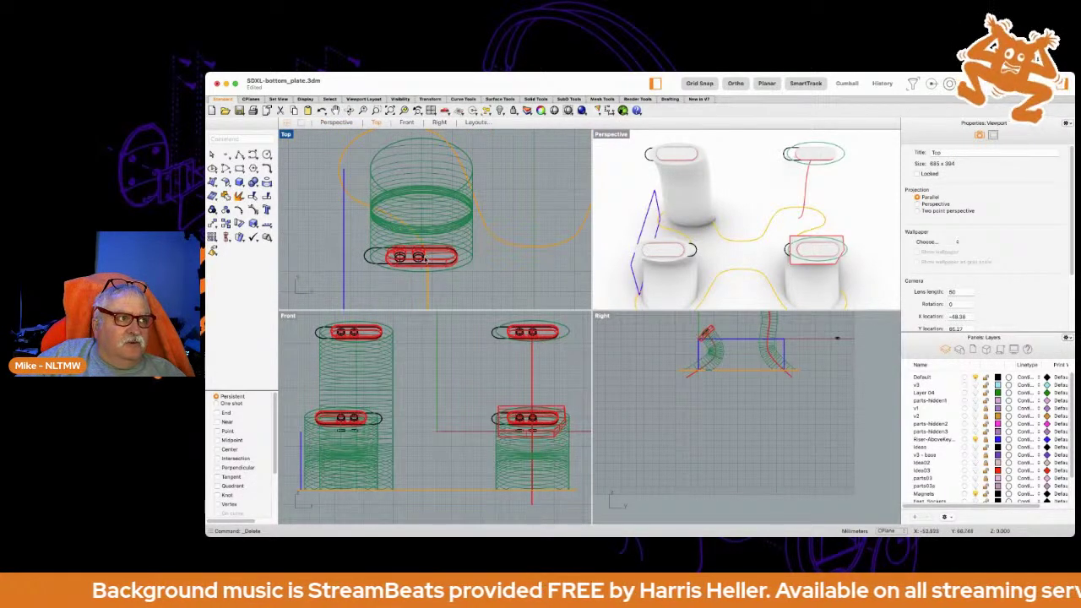
{"action": "scroll", "coordinate": [426, 260], "scroll_direction": "up", "scroll_amount": 2}
{"action": "scroll", "coordinate": [420, 259], "scroll_direction": "up", "scroll_amount": 2}
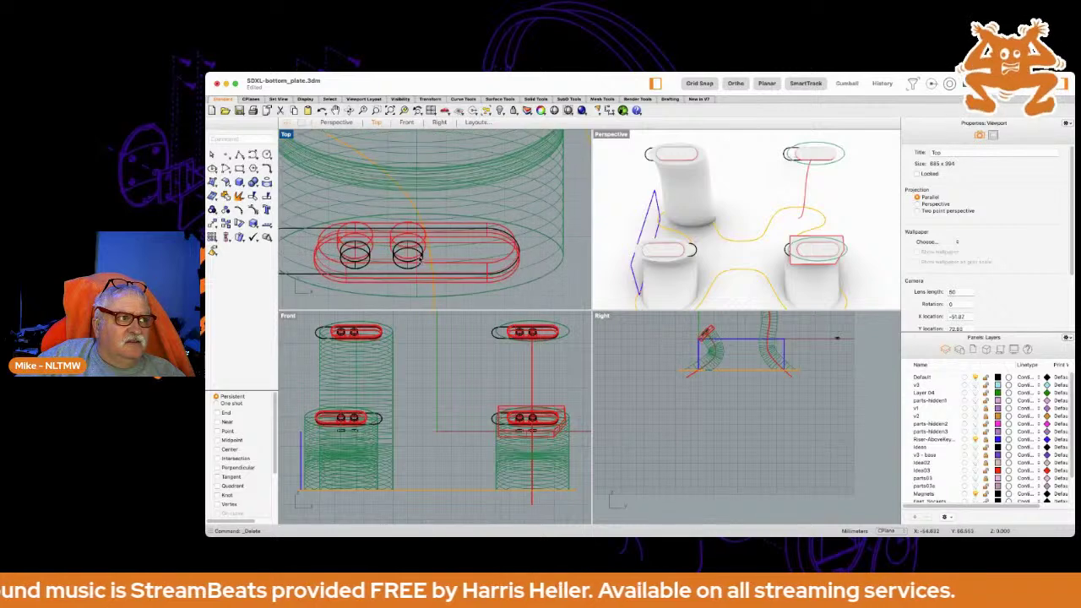
{"action": "scroll", "coordinate": [418, 258], "scroll_direction": "up", "scroll_amount": 2}
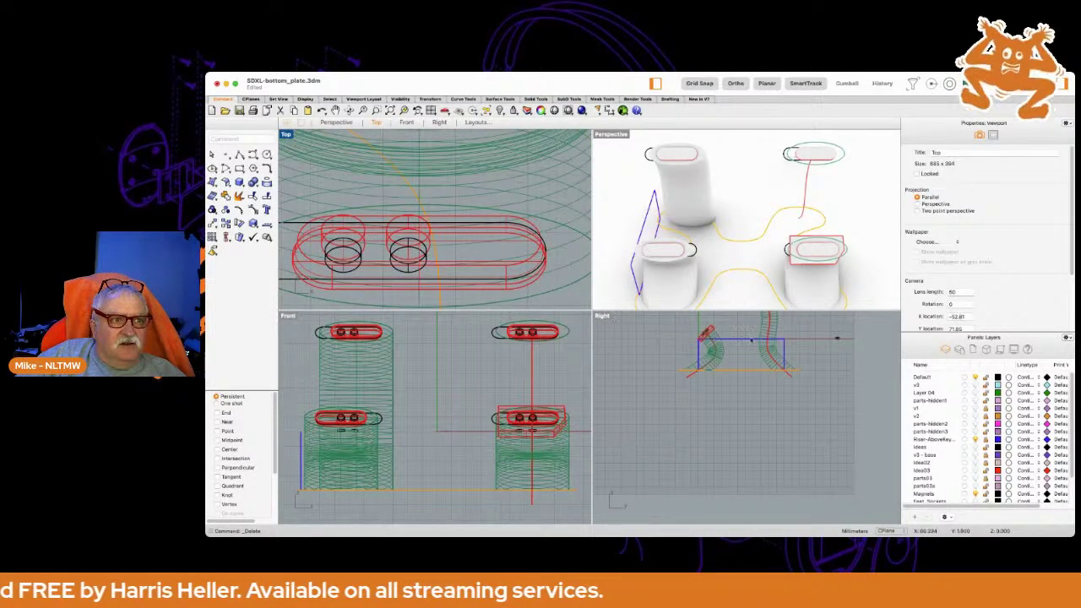
Change the closed block solid at the top of the right front leg to the parts-hidden3 layer.
{"action": "scroll", "coordinate": [701, 371], "scroll_direction": "up", "scroll_amount": 5}
{"action": "scroll", "coordinate": [701, 372], "scroll_direction": "up", "scroll_amount": 3}
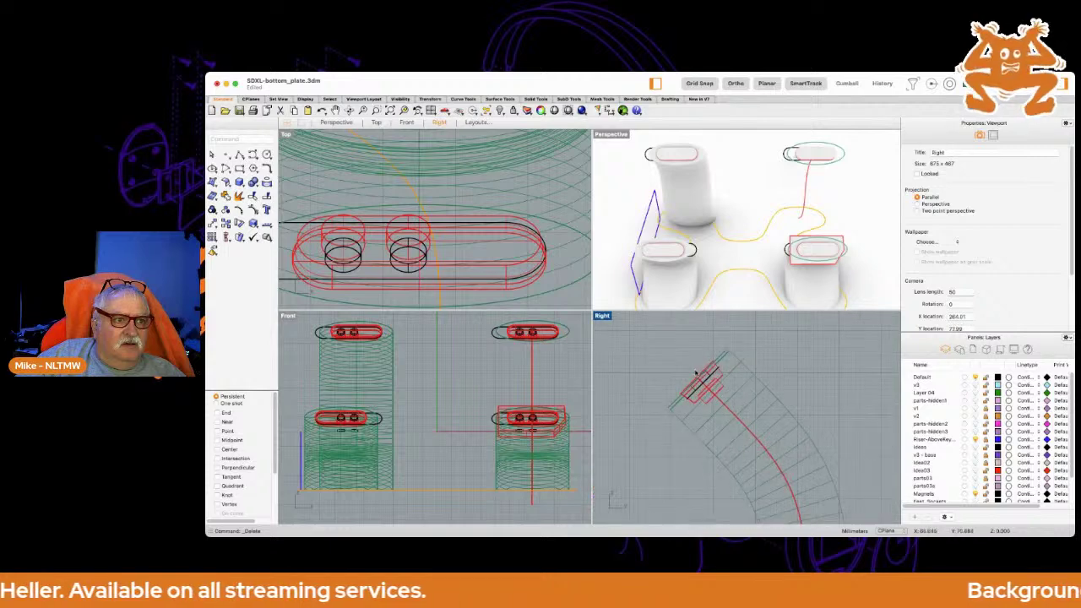
{"action": "scroll", "coordinate": [688, 378], "scroll_direction": "down", "scroll_amount": 4}
{"action": "scroll", "coordinate": [675, 378], "scroll_direction": "up", "scroll_amount": 4}
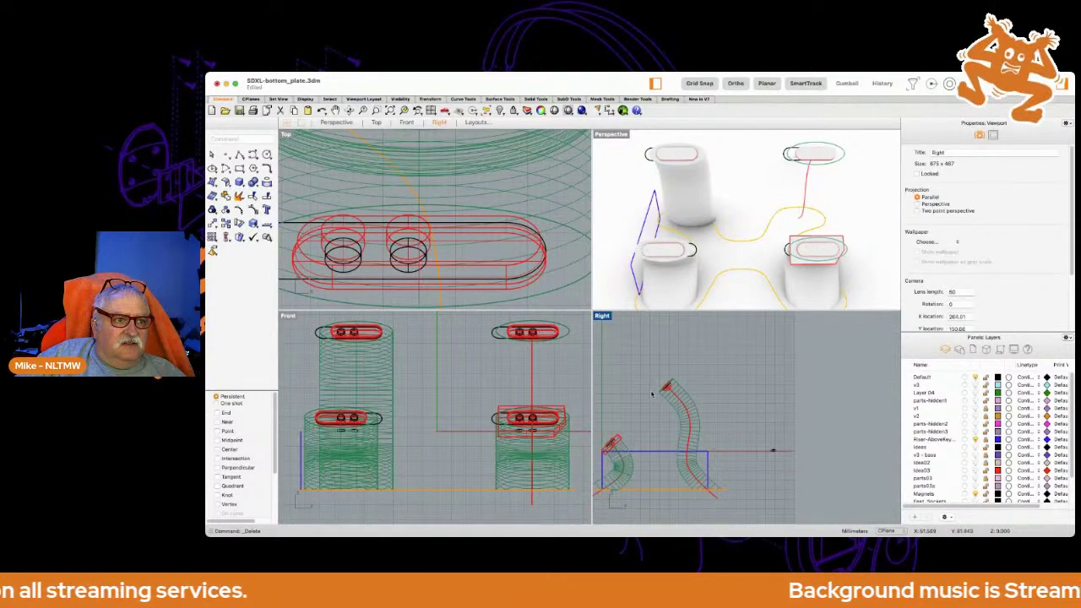
{"action": "scroll", "coordinate": [722, 397], "scroll_direction": "up", "scroll_amount": 1}
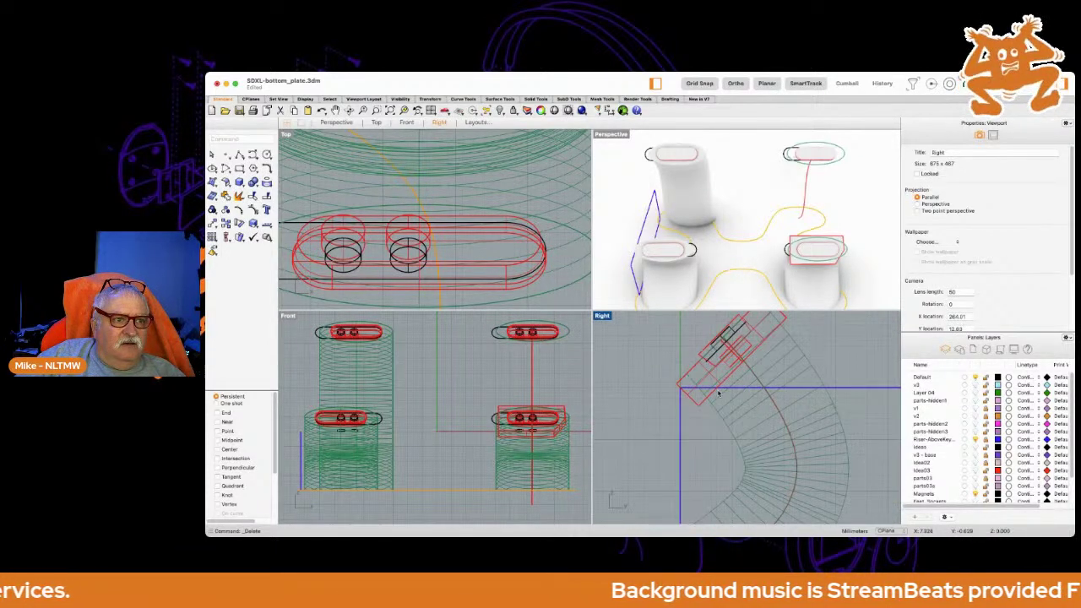
{"action": "left_click", "coordinate": [696, 401]}
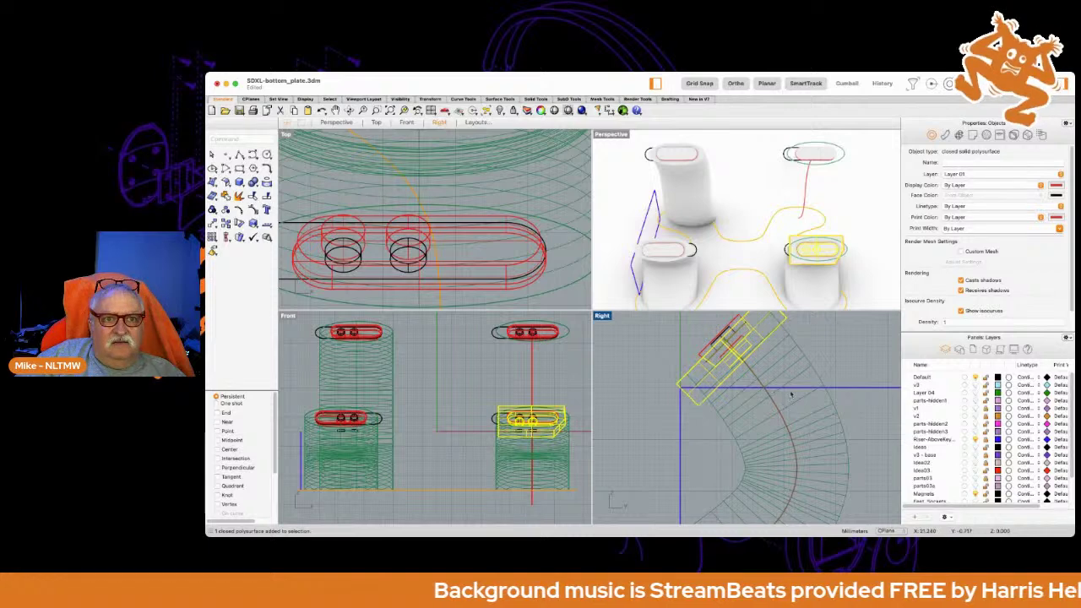
{"action": "left_click", "coordinate": [927, 447]}
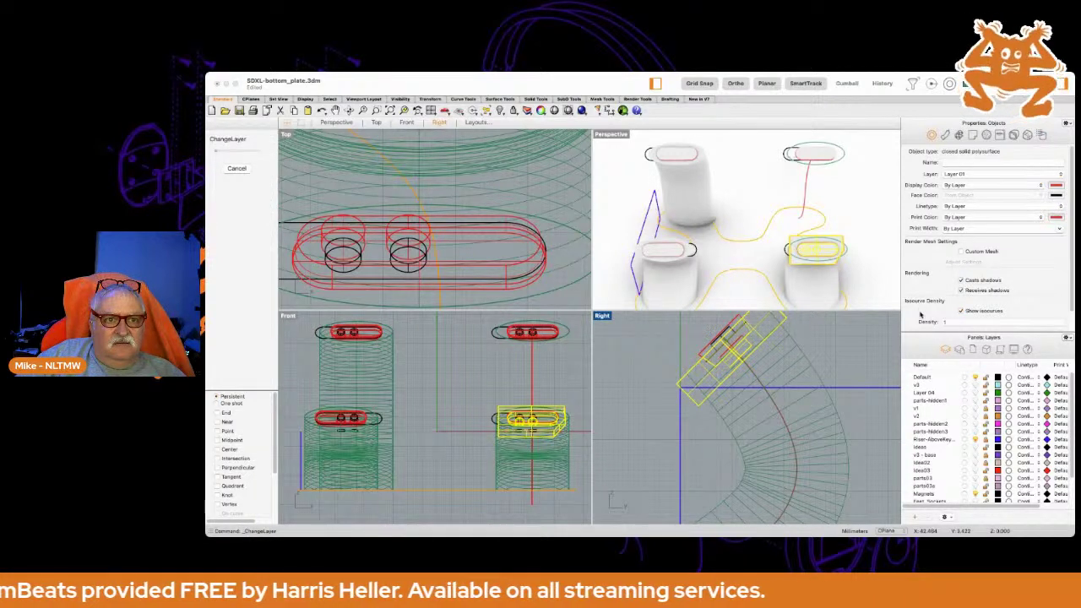
{"action": "left_click", "coordinate": [930, 431]}
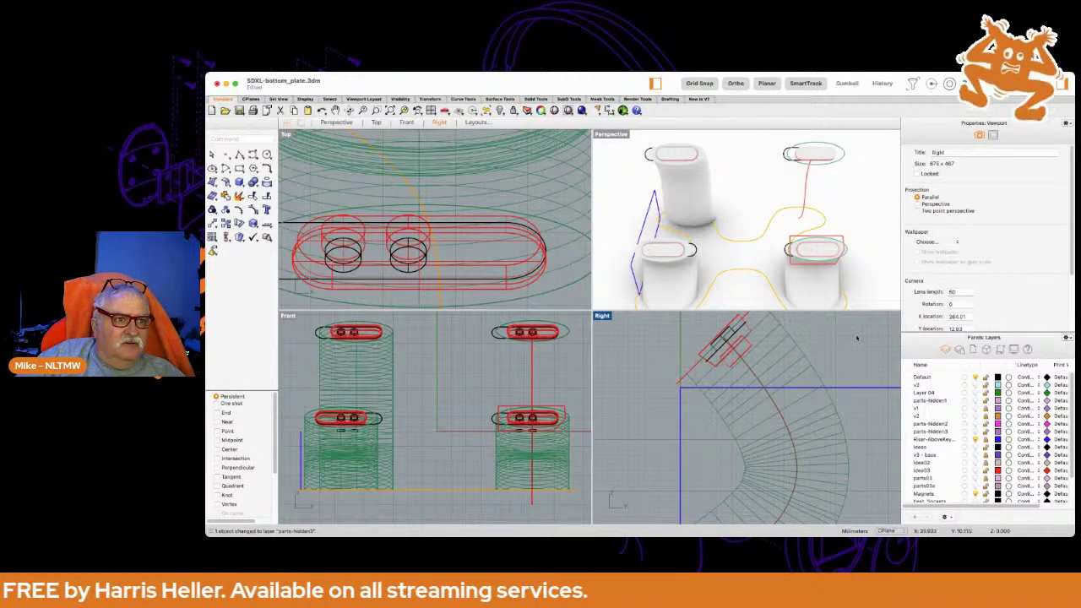
Inspect the angled leg tops in the Right view and the left rear slot's fit in the Top view.
{"action": "right_click_drag", "start_coordinate": [856, 338], "coordinate": [840, 381]}
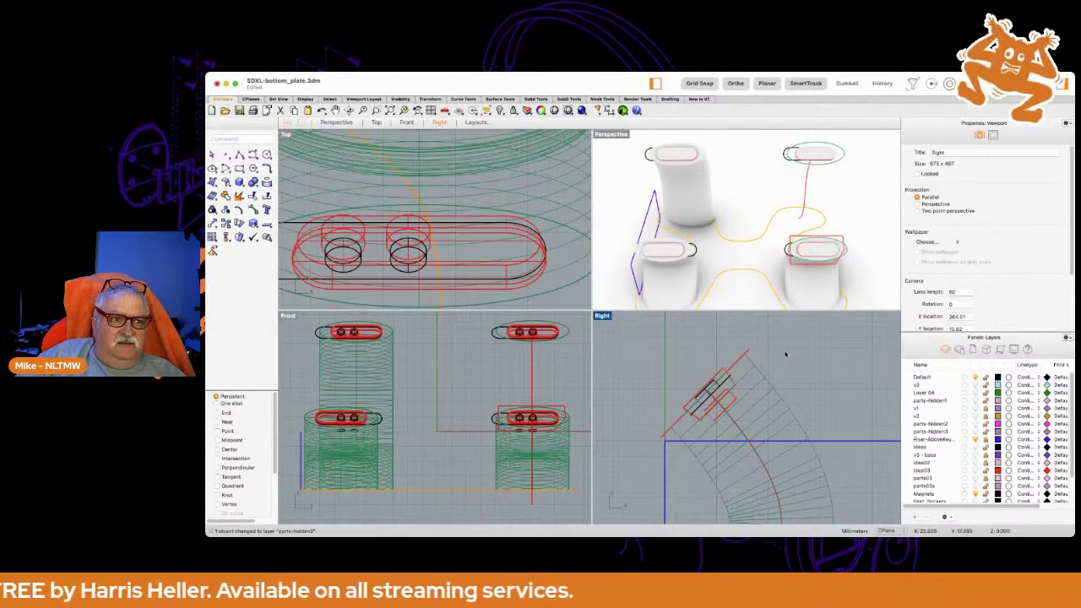
{"action": "scroll", "coordinate": [776, 353], "scroll_direction": "down", "scroll_amount": 3}
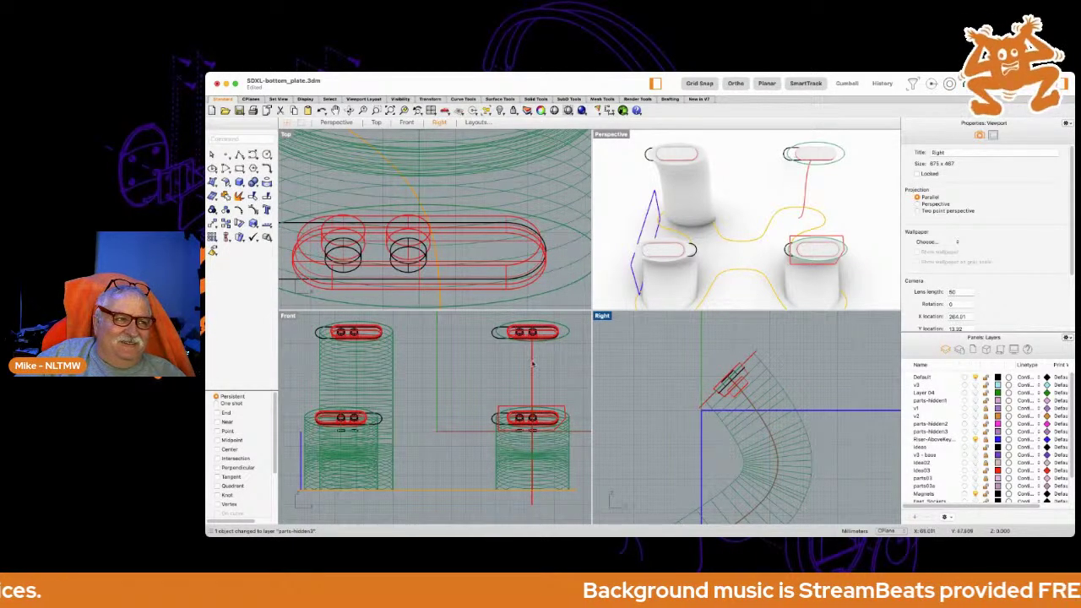
{"action": "scroll", "coordinate": [312, 341], "scroll_direction": "up", "scroll_amount": 2}
{"action": "scroll", "coordinate": [312, 341], "scroll_direction": "down", "scroll_amount": 2}
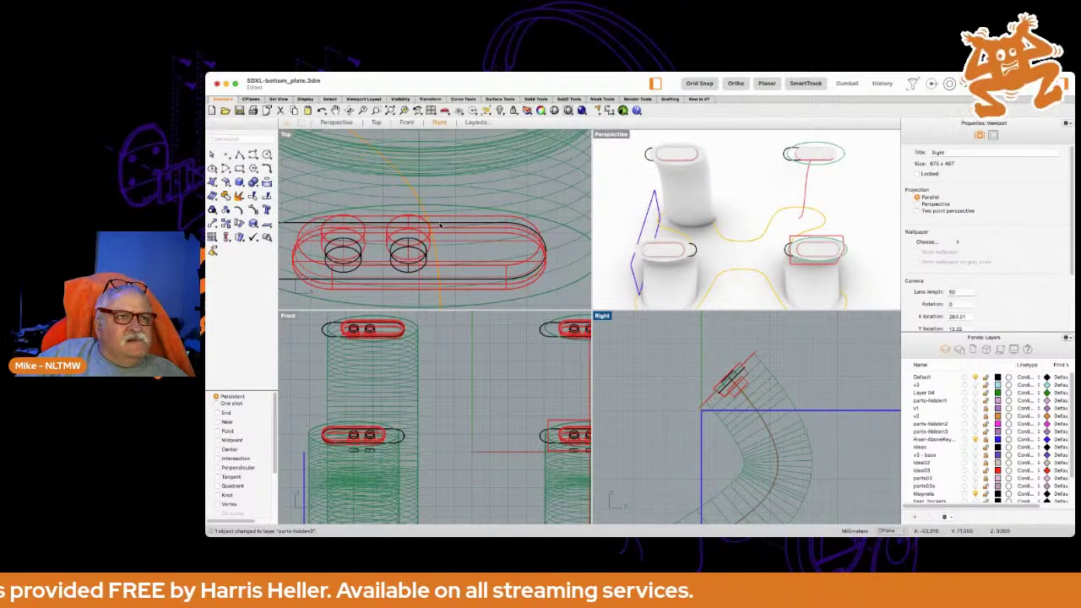
{"action": "scroll", "coordinate": [439, 225], "scroll_direction": "up", "scroll_amount": 2}
{"action": "scroll", "coordinate": [439, 225], "scroll_direction": "down", "scroll_amount": 3}
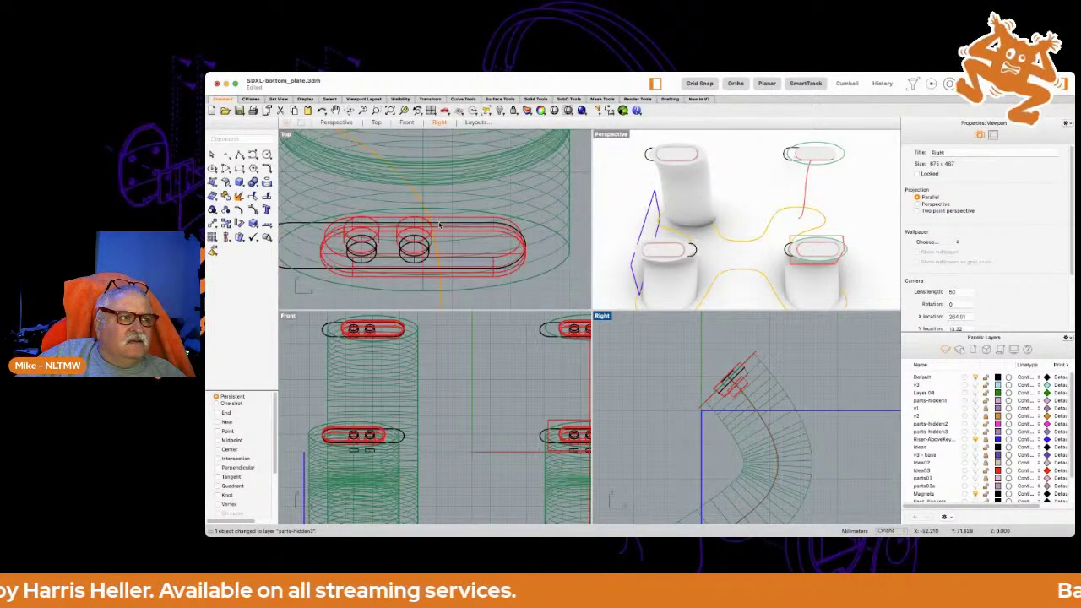
{"action": "scroll", "coordinate": [438, 225], "scroll_direction": "down", "scroll_amount": 2}
{"action": "scroll", "coordinate": [439, 224], "scroll_direction": "up", "scroll_amount": 2}
{"action": "scroll", "coordinate": [439, 225], "scroll_direction": "down", "scroll_amount": 2}
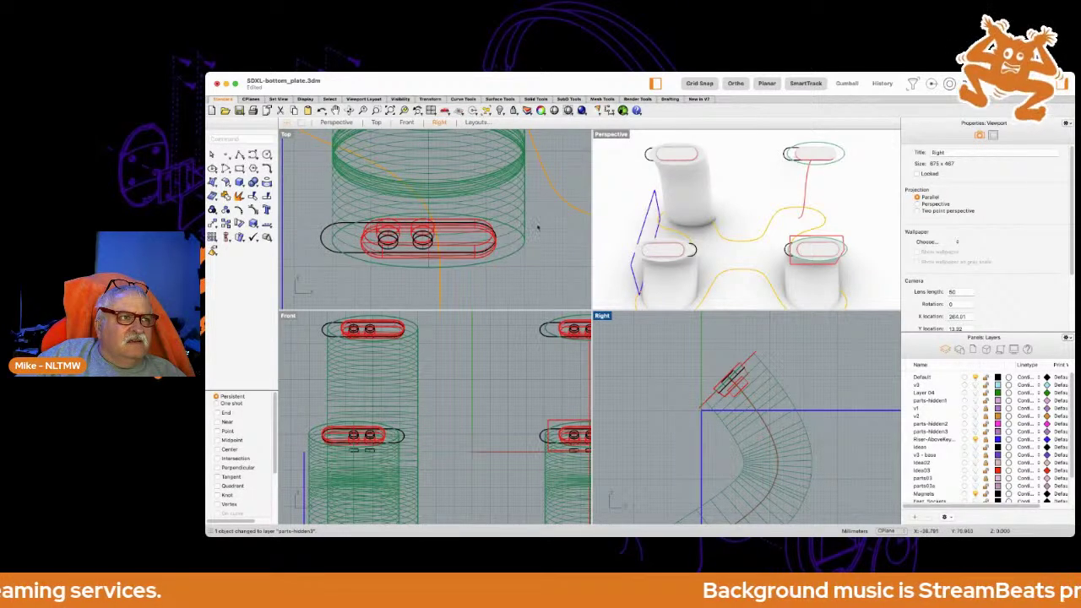
Delete the red slot solid and magnet hole parts at the right rear position in the Top view.
{"action": "scroll", "coordinate": [546, 233], "scroll_direction": "down", "scroll_amount": 2}
{"action": "scroll", "coordinate": [549, 233], "scroll_direction": "down", "scroll_amount": 1}
{"action": "right_click_drag", "start_coordinate": [552, 234], "coordinate": [447, 216]}
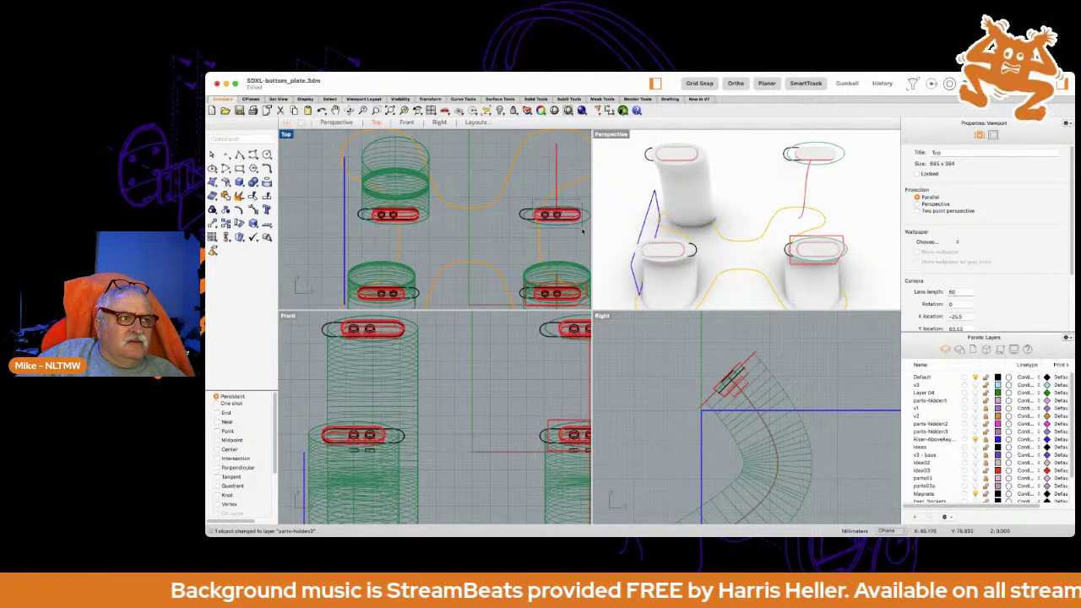
{"action": "left_click", "coordinate": [580, 229]}
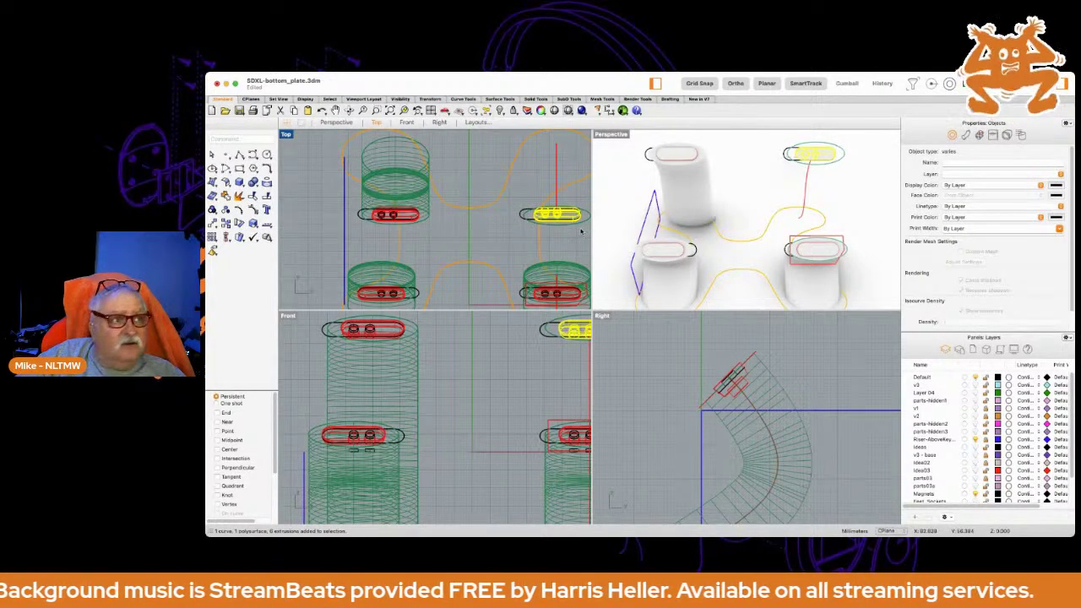
{"action": "key", "text": "Delete"}
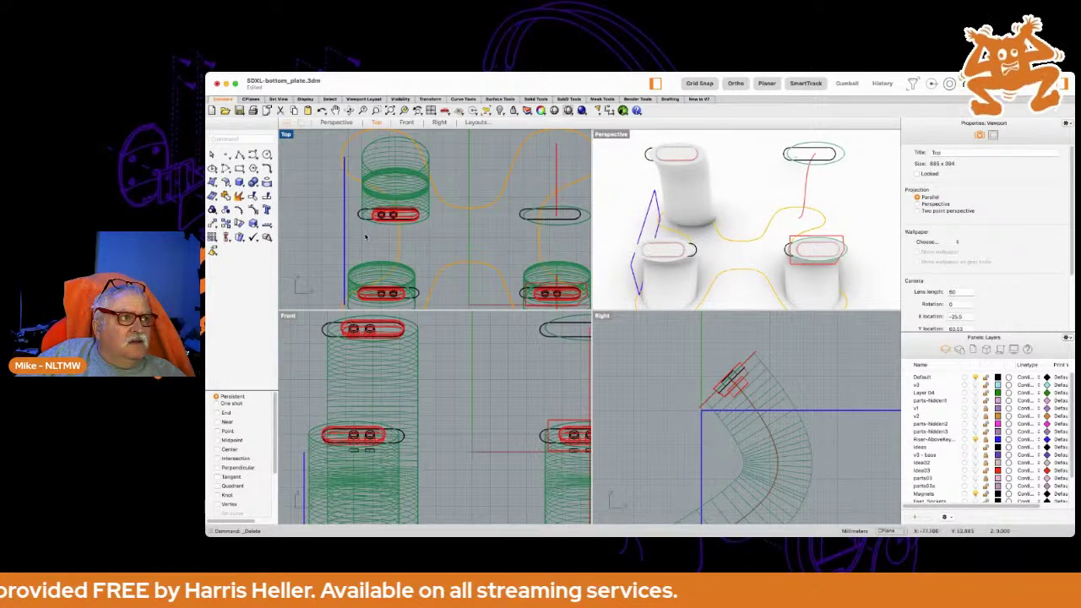
Mirror the left rear leg with its slot and magnet hole parts across the vertical centre axis to the right rear position.
{"action": "left_click_drag", "start_coordinate": [364, 237], "coordinate": [439, 142]}
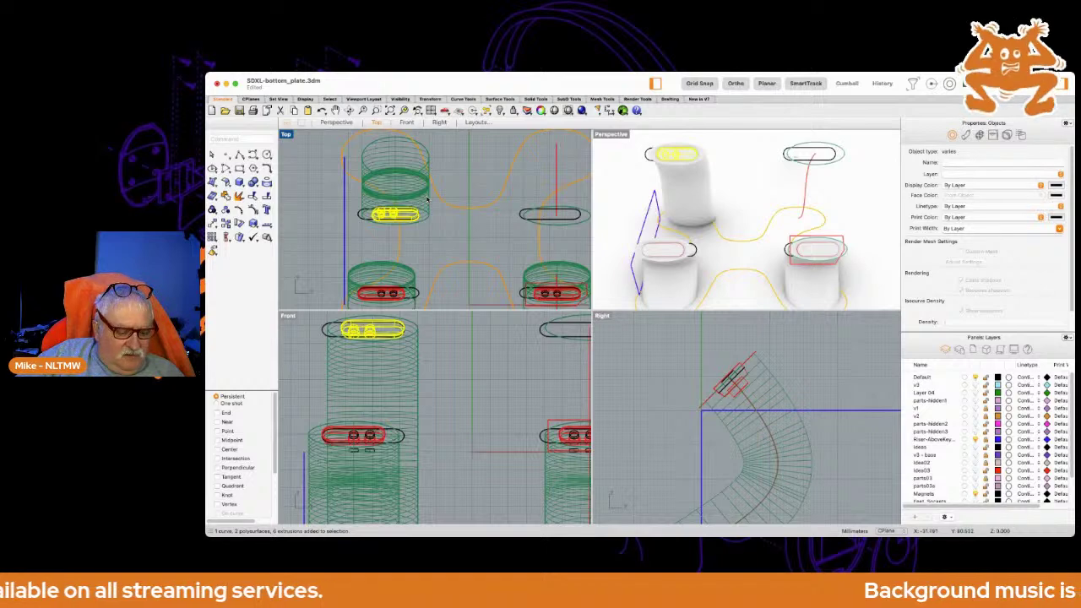
{"action": "left_click", "coordinate": [427, 200], "text": "shift"}
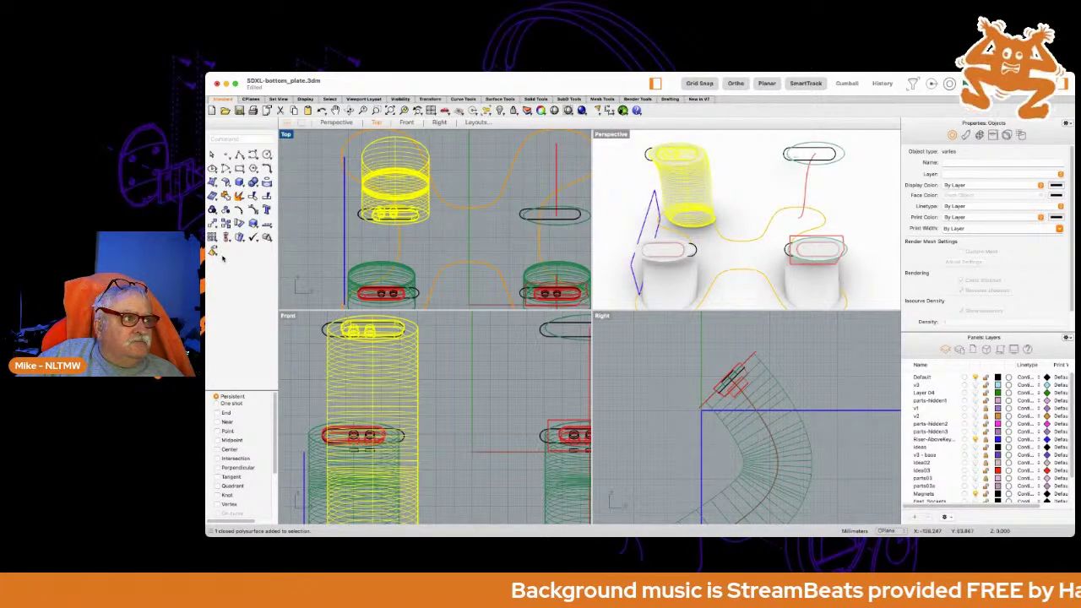
{"action": "right_click", "coordinate": [444, 221]}
{"action": "scroll", "coordinate": [466, 207], "scroll_direction": "up", "scroll_amount": 11}
{"action": "left_click", "coordinate": [476, 203]}
{"action": "left_click", "coordinate": [474, 168]}
{"action": "scroll", "coordinate": [475, 162], "scroll_direction": "down", "scroll_amount": 10}
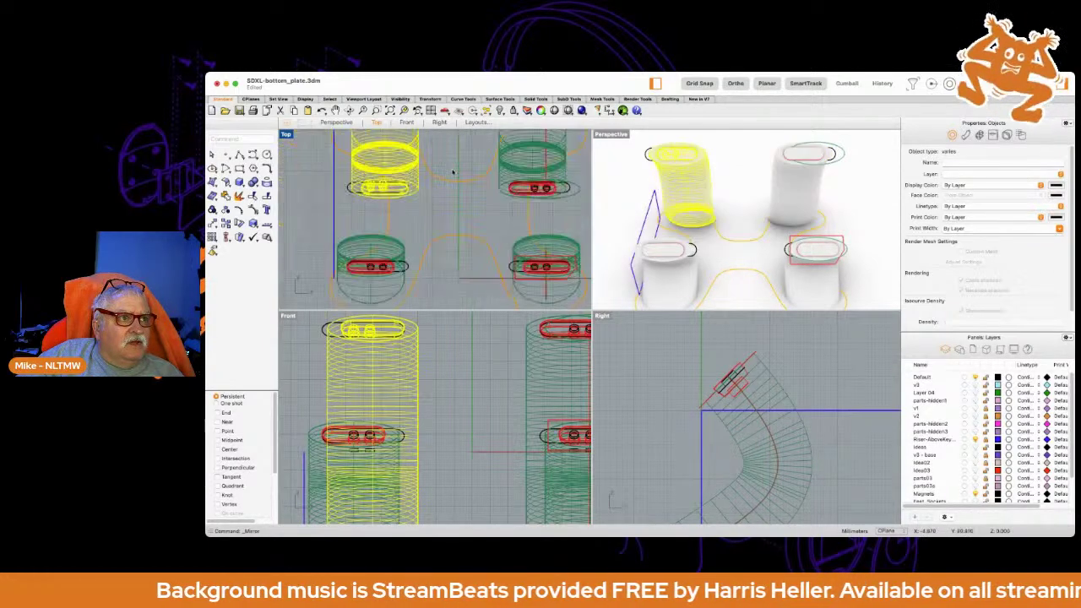
{"action": "scroll", "coordinate": [523, 182], "scroll_direction": "up", "scroll_amount": 8}
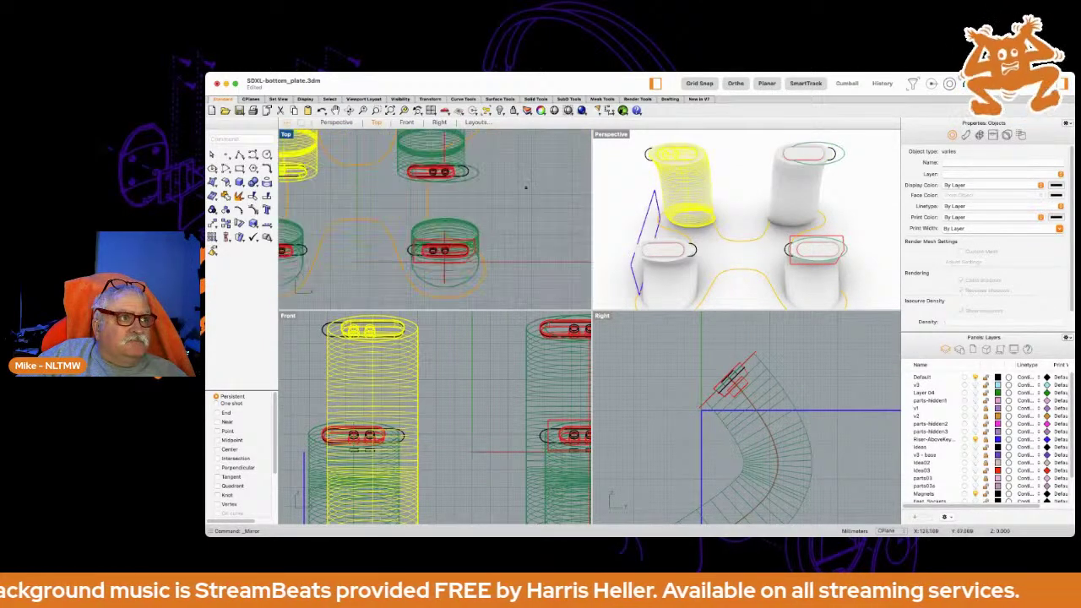
{"action": "key", "text": "Escape"}
{"action": "right_click_drag", "start_coordinate": [504, 186], "coordinate": [582, 198]}
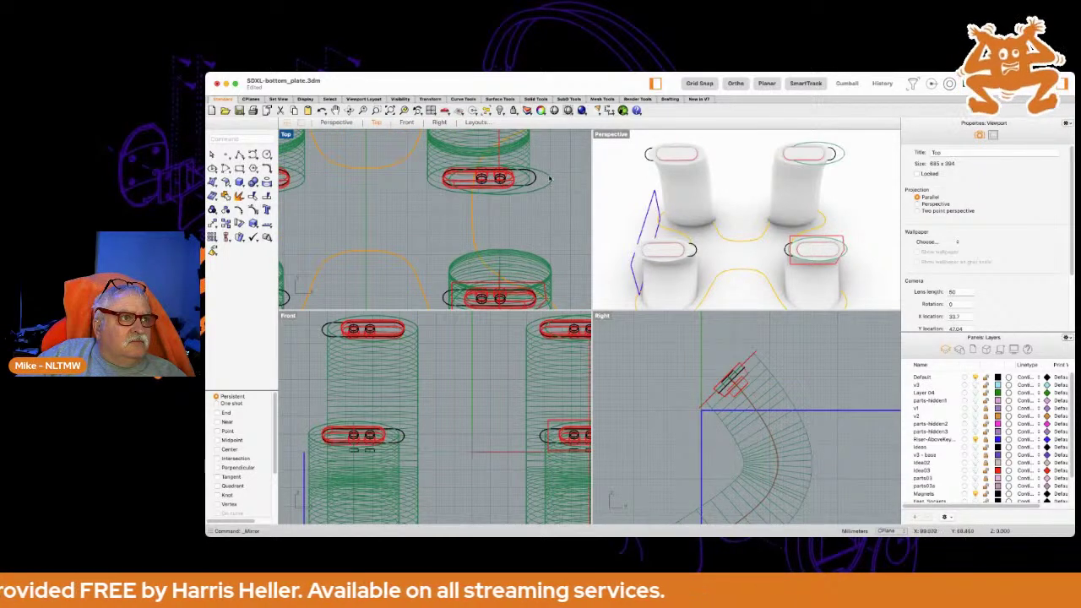
Reshape the green leg-top ellipse at the right rear in the Top view, pulling its overhanging end inward to the leg's outline.
{"action": "left_click", "coordinate": [550, 178]}
{"action": "mouse_move", "coordinate": [549, 178]}
{"action": "left_mouse_down"}
{"action": "mouse_move", "coordinate": [533, 180]}
{"action": "mouse_move", "coordinate": [570, 181]}
{"action": "left_mouse_up"}
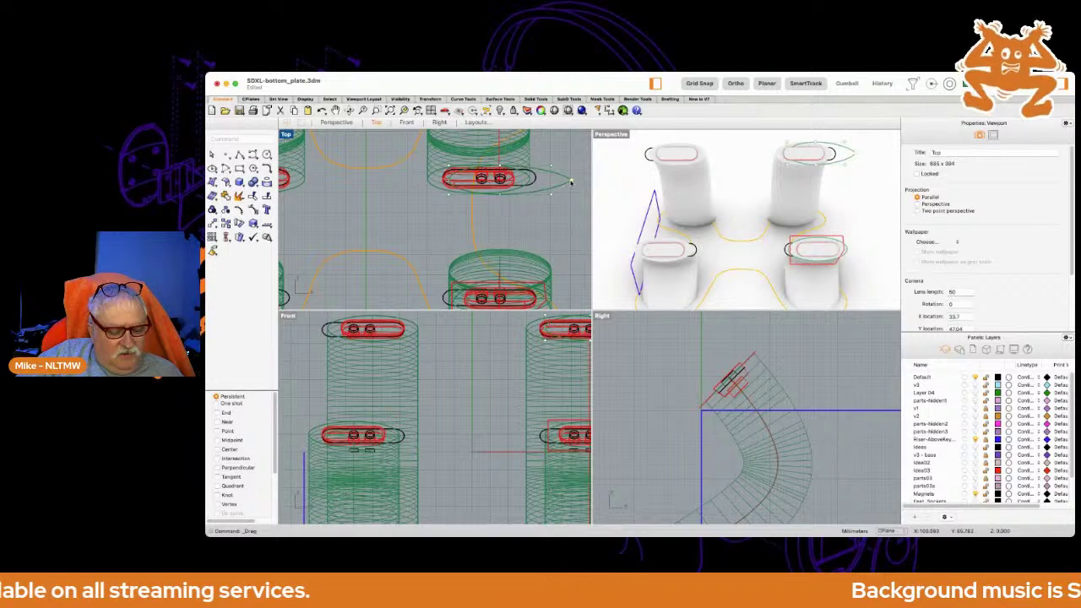
{"action": "left_click", "coordinate": [540, 174]}
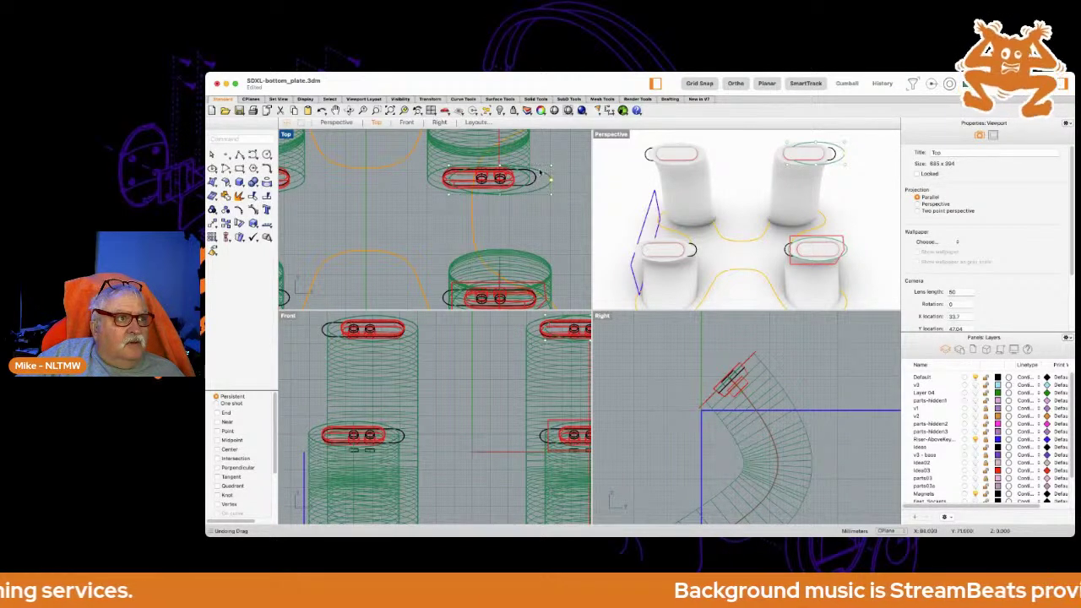
{"action": "left_click_drag", "start_coordinate": [540, 175], "coordinate": [521, 174]}
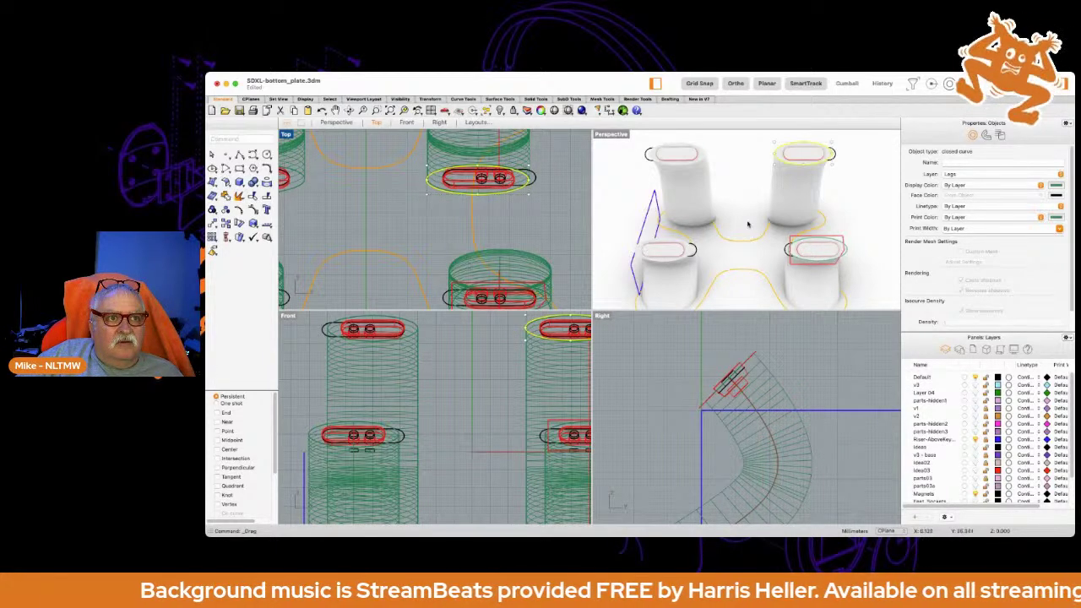
{"action": "left_click", "coordinate": [759, 188]}
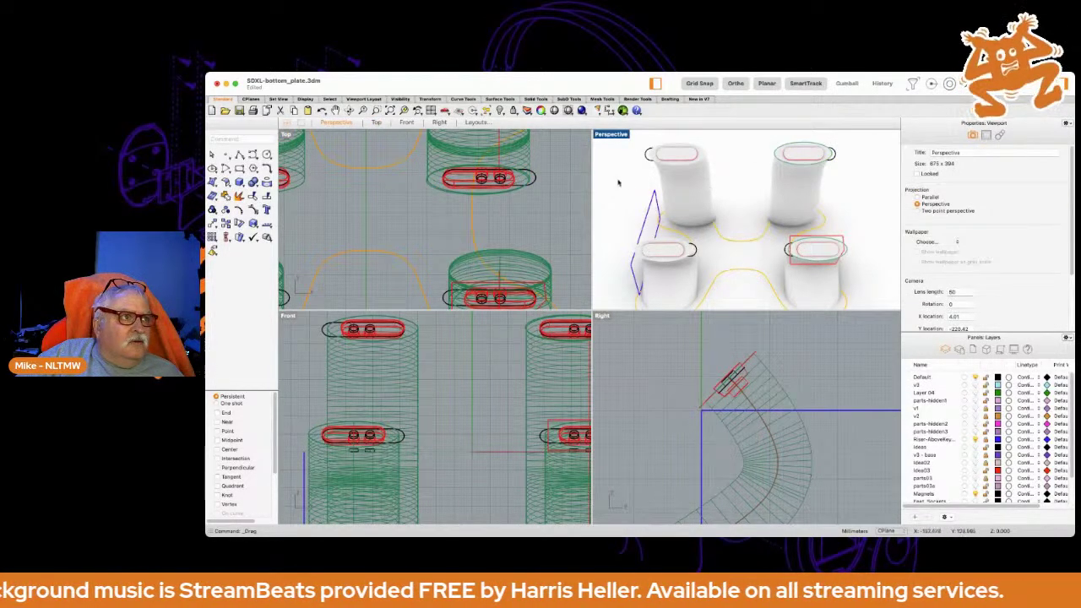
Explode the closed orange base outline into segments and delete its left rear lobe segment.
{"action": "scroll", "coordinate": [546, 184], "scroll_direction": "down", "scroll_amount": 3}
{"action": "scroll", "coordinate": [541, 186], "scroll_direction": "up", "scroll_amount": 2}
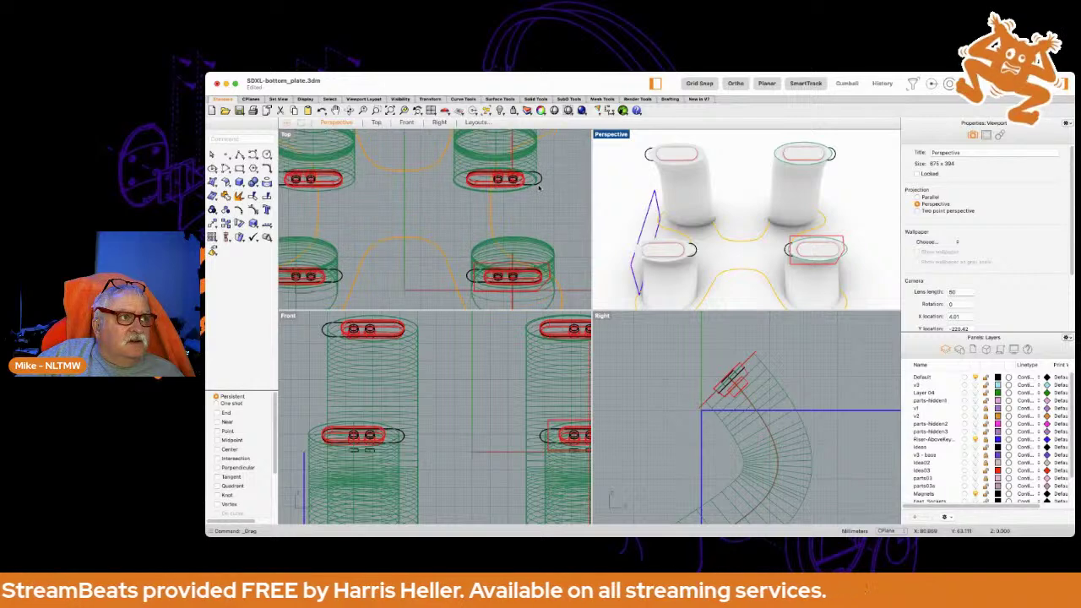
{"action": "scroll", "coordinate": [537, 188], "scroll_direction": "down", "scroll_amount": 3}
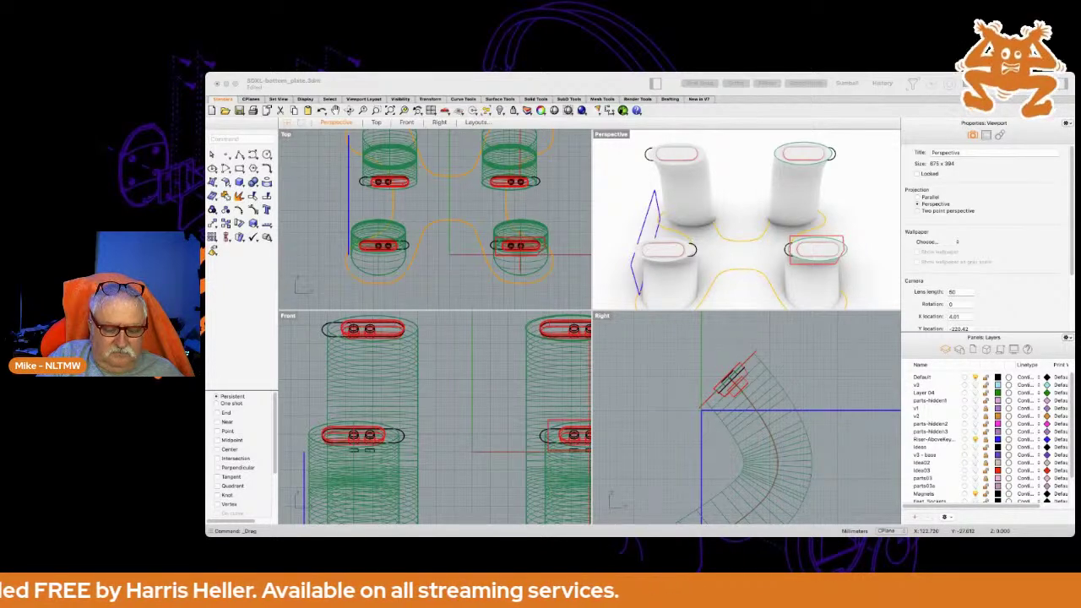
{"action": "left_click", "coordinate": [302, 239]}
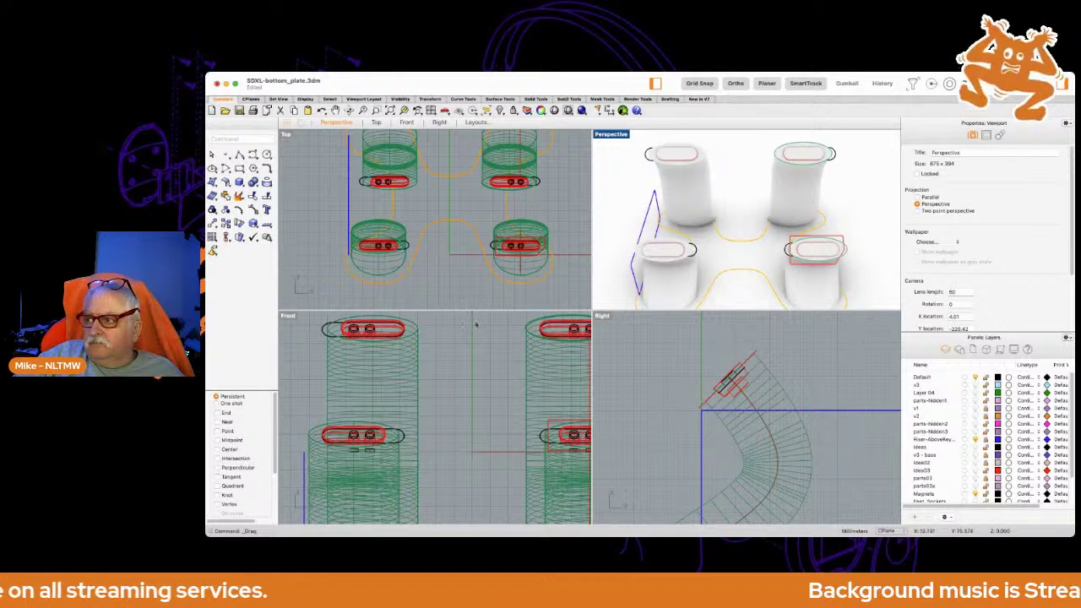
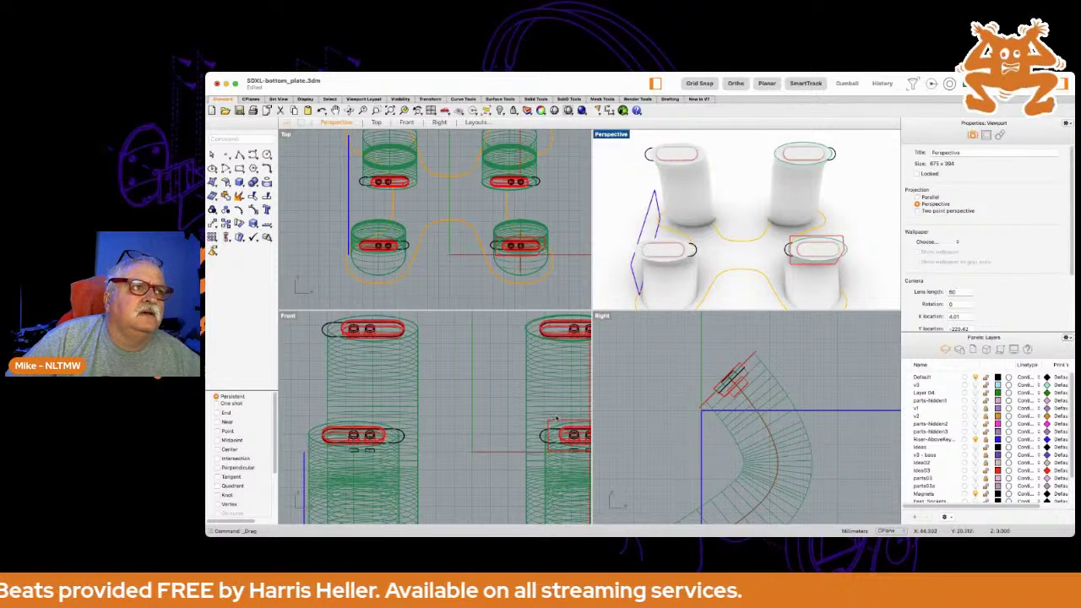
{"action": "left_click", "coordinate": [432, 175]}
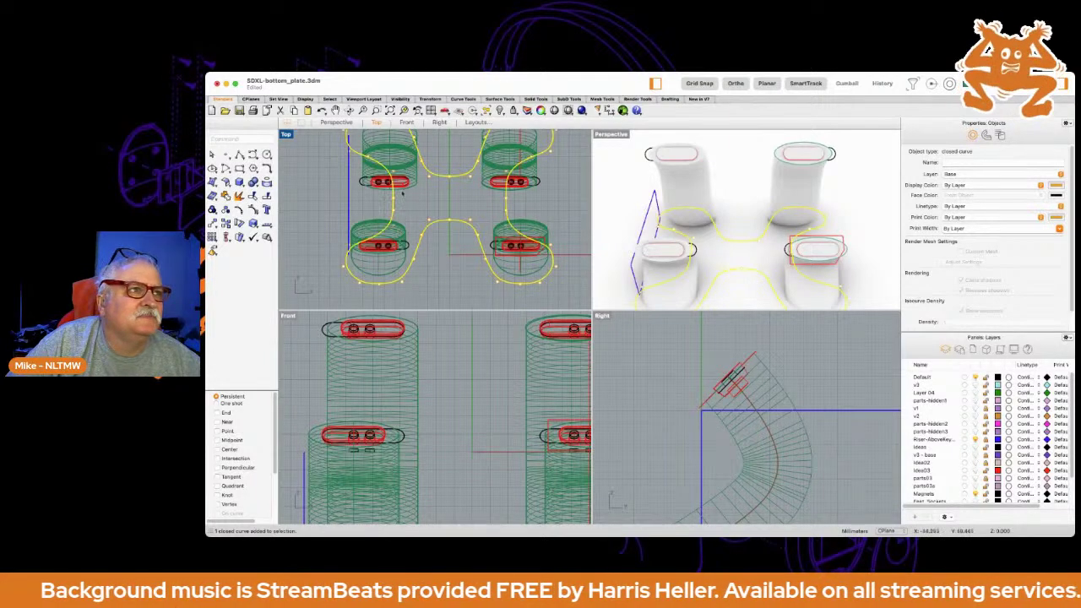
{"action": "left_click", "coordinate": [239, 196]}
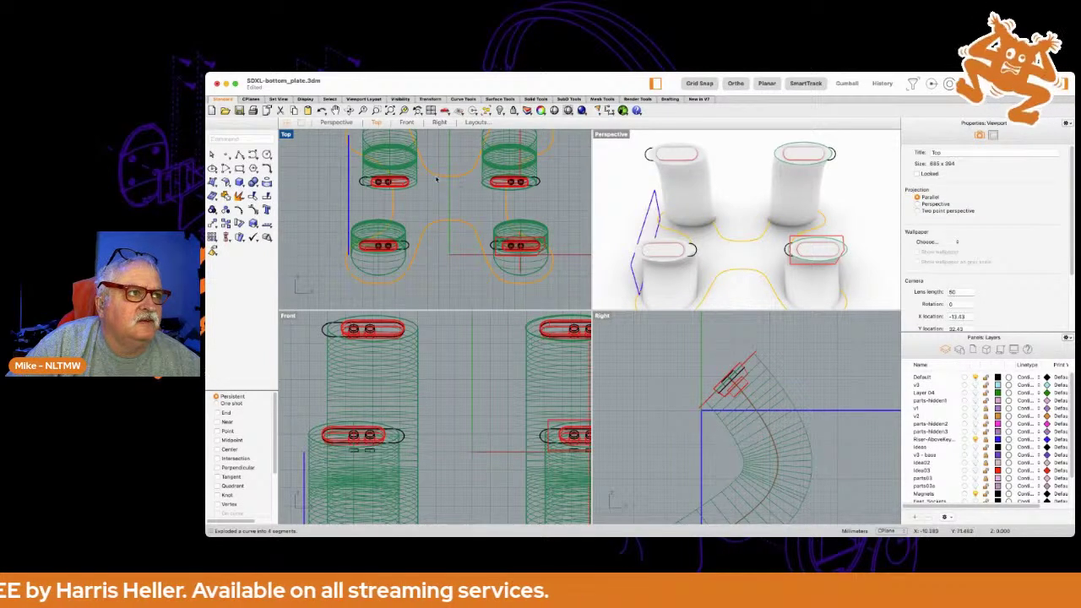
{"action": "left_click", "coordinate": [437, 178]}
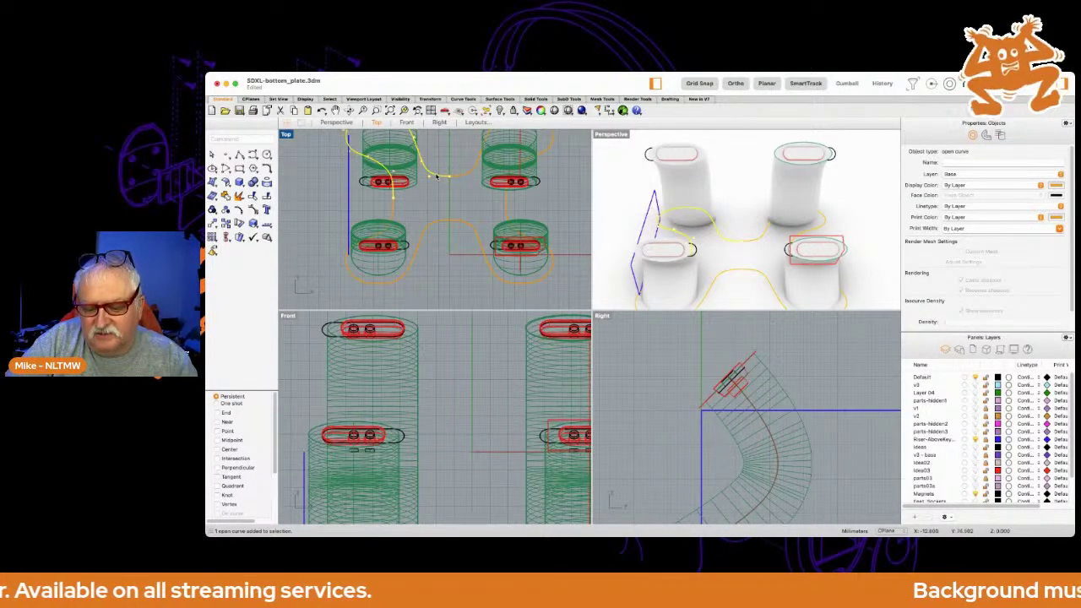
{"action": "key", "text": "Delete"}
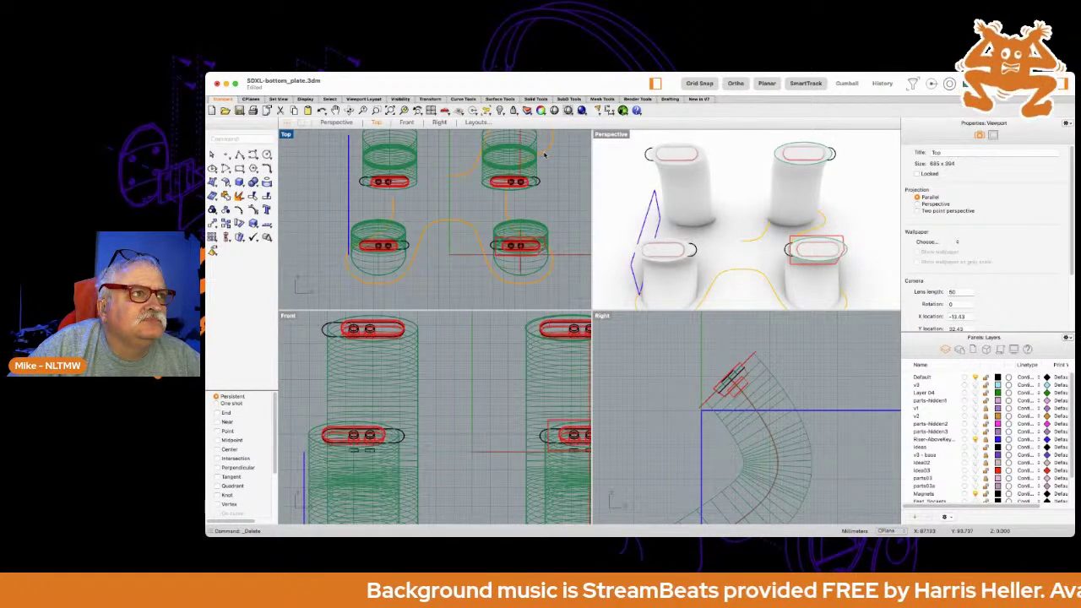
Shift the right rear lobe's control points of the base outline inward in the Top view so the lobe wraps the leg evenly.
{"action": "left_click", "coordinate": [547, 179]}
{"action": "right_click_drag", "start_coordinate": [547, 178], "coordinate": [557, 220]}
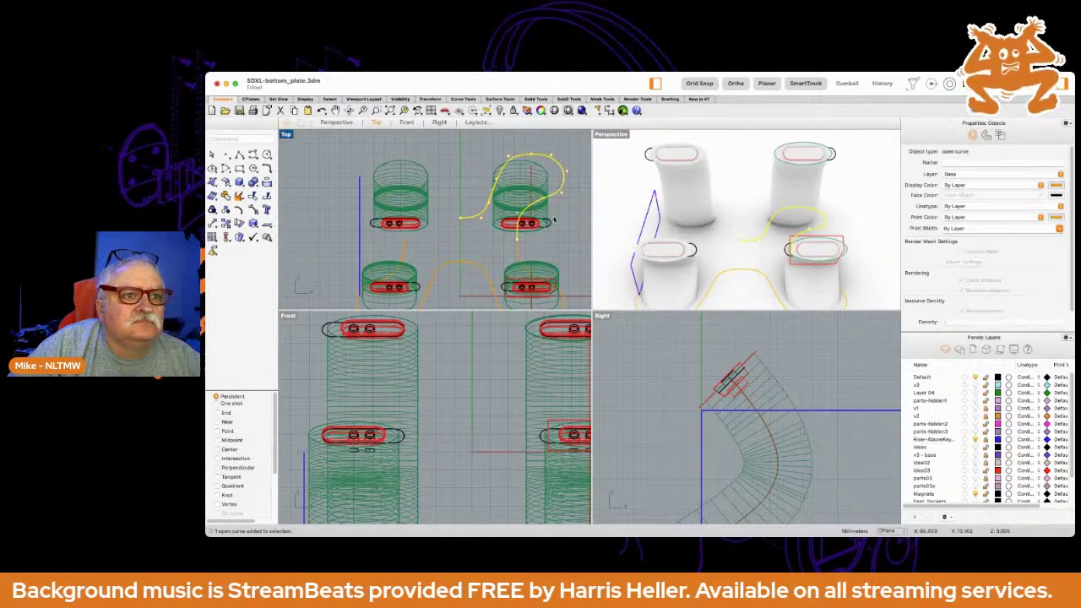
{"action": "right_click_drag", "start_coordinate": [670, 365], "coordinate": [470, 157]}
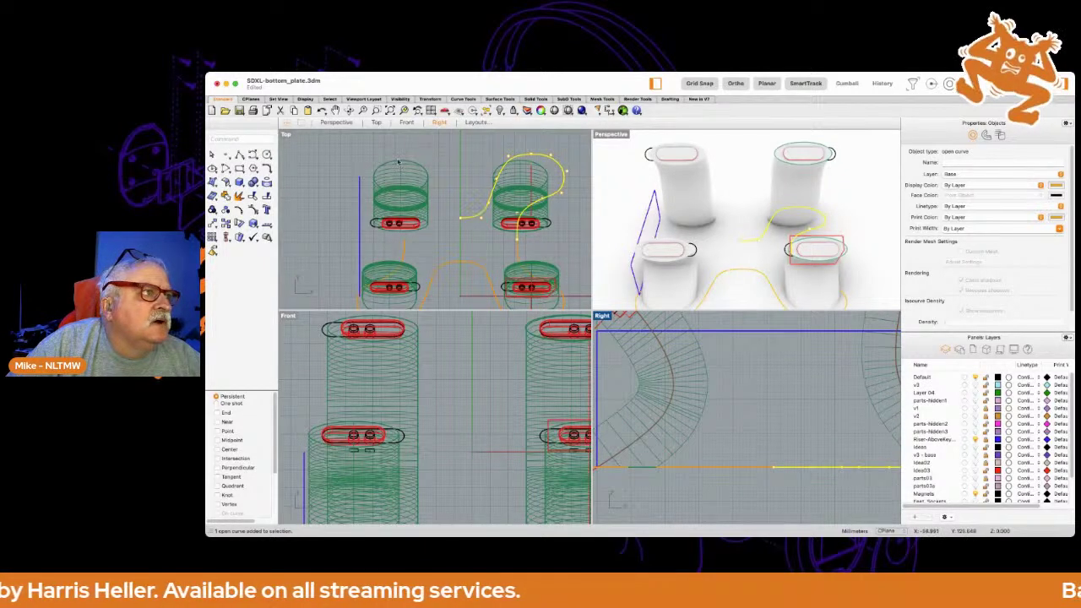
{"action": "left_click_drag", "start_coordinate": [478, 148], "coordinate": [576, 208]}
{"action": "scroll", "coordinate": [560, 190], "scroll_direction": "up", "scroll_amount": 3}
{"action": "scroll", "coordinate": [550, 177], "scroll_direction": "up", "scroll_amount": 2}
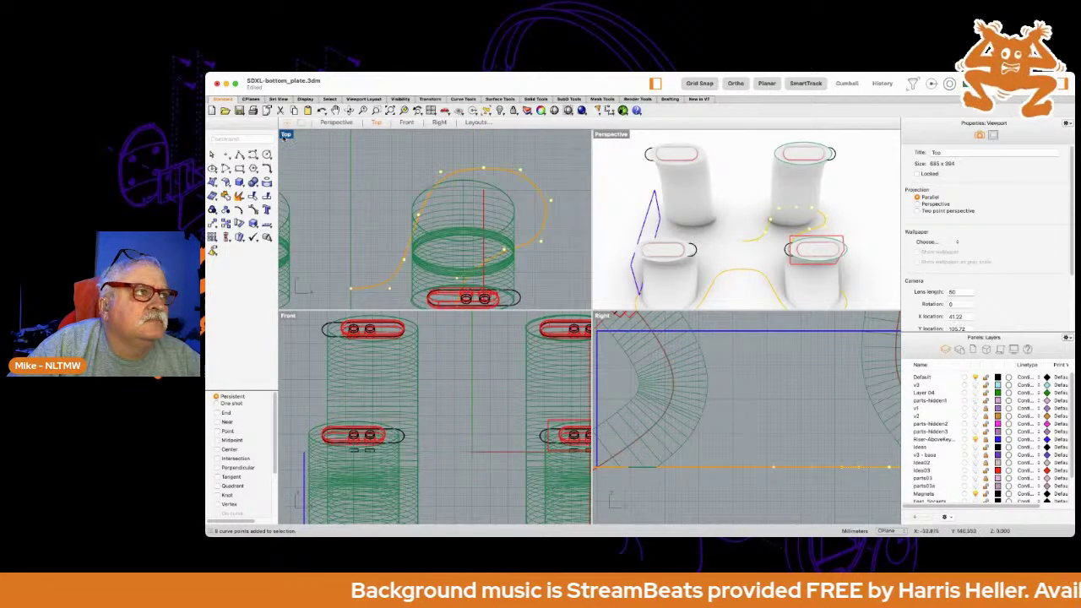
{"action": "double_click", "coordinate": [285, 134]}
{"action": "scroll", "coordinate": [797, 238], "scroll_direction": "down", "scroll_amount": 2}
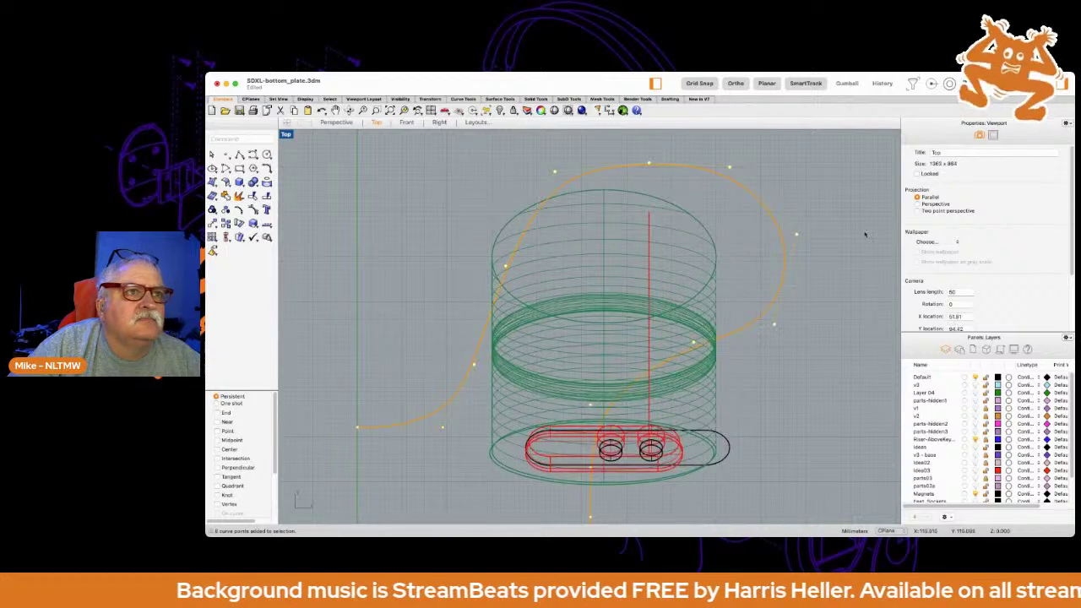
{"action": "left_click_drag", "start_coordinate": [798, 238], "coordinate": [748, 230]}
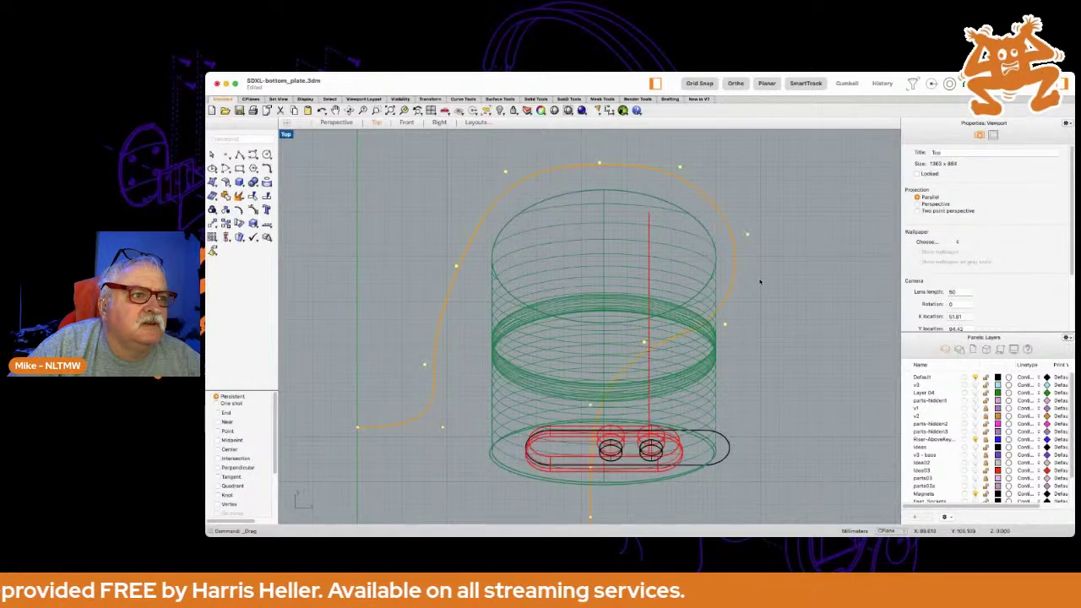
Examine how the shifted base outline curve passes around the right rear leg and its slot in the Top view.
{"action": "right_click_drag", "start_coordinate": [762, 360], "coordinate": [840, 228]}
{"action": "left_click", "coordinate": [675, 362]}
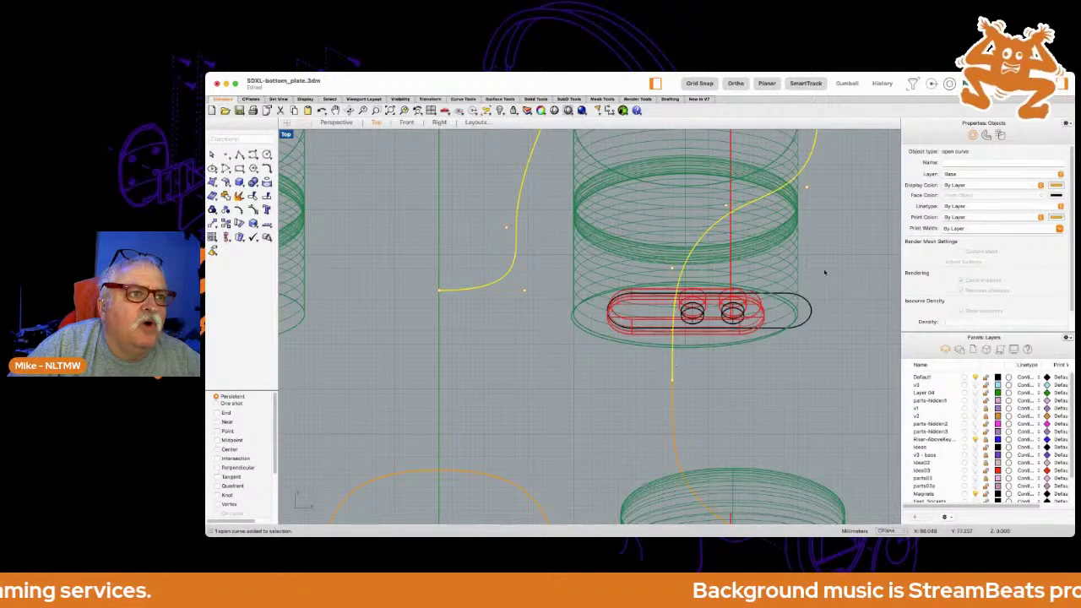
{"action": "right_click_drag", "start_coordinate": [839, 232], "coordinate": [854, 260]}
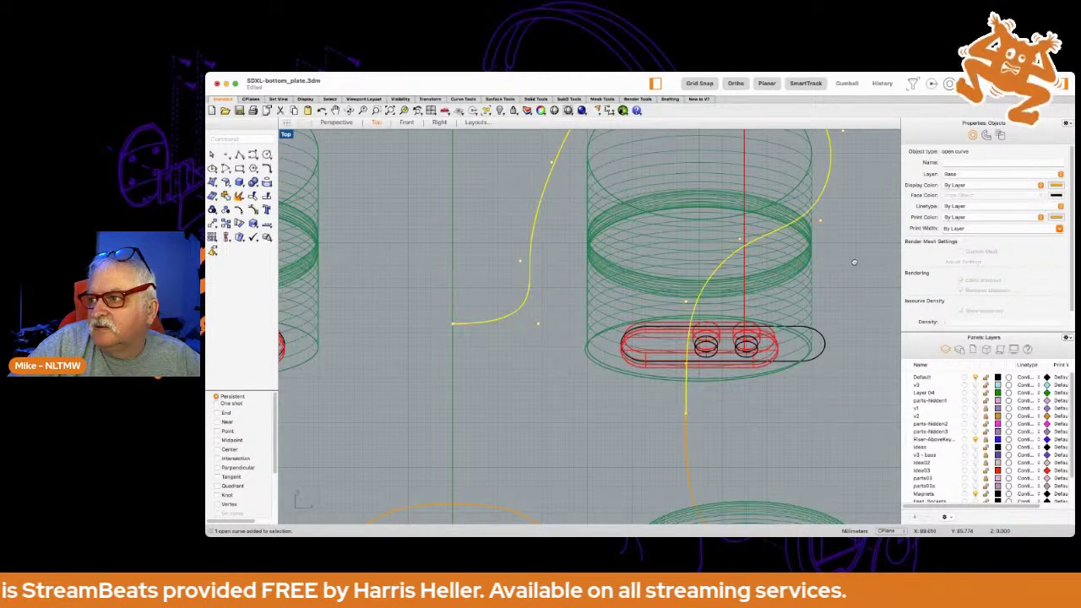
{"action": "right_click_drag", "start_coordinate": [854, 262], "coordinate": [851, 259]}
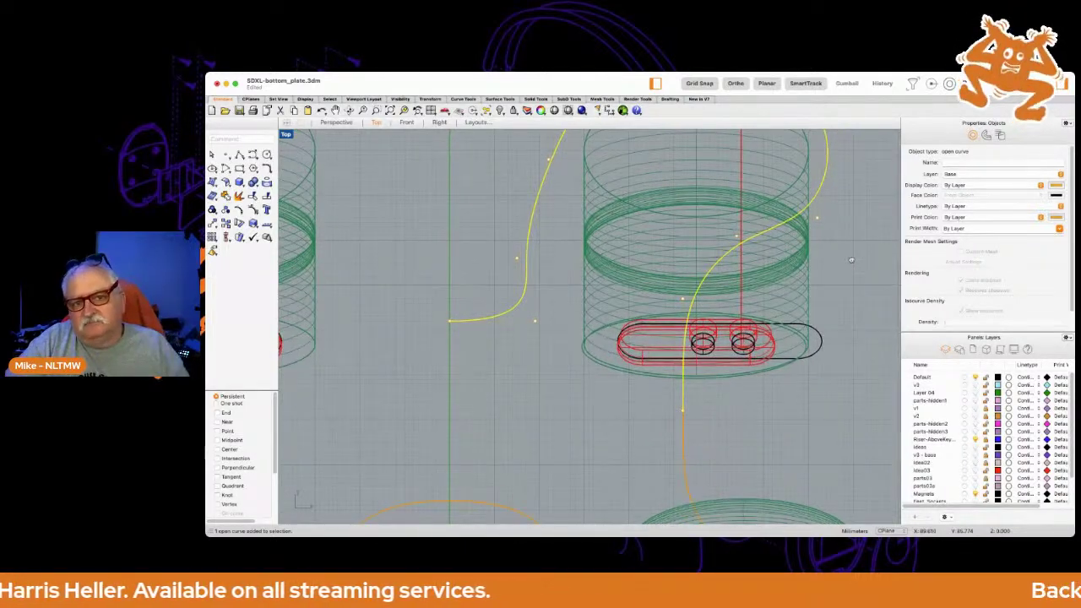
{"action": "right_click_drag", "start_coordinate": [851, 259], "coordinate": [852, 260]}
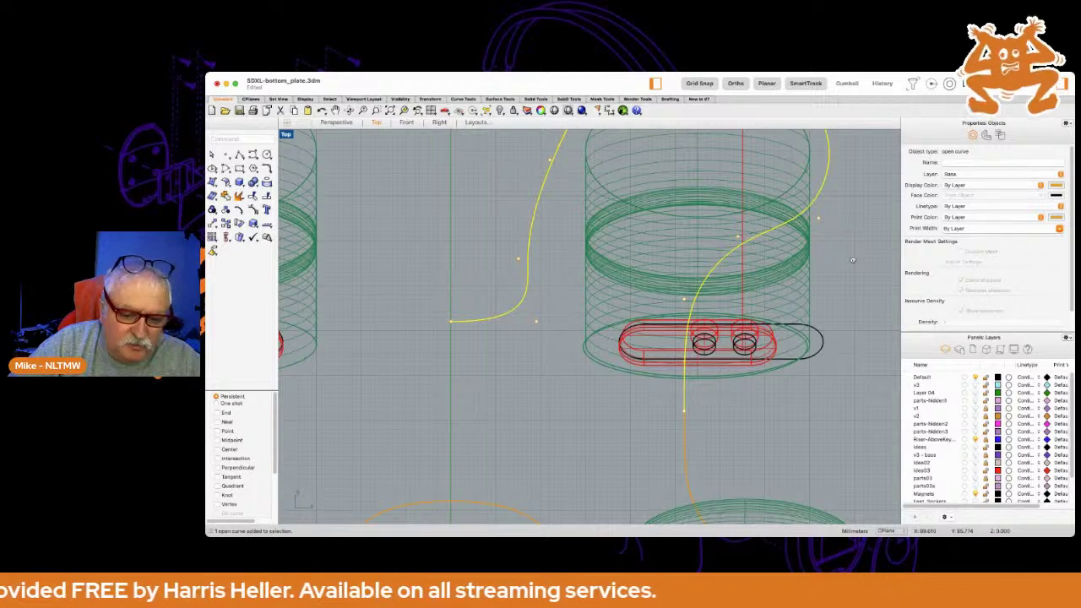
{"action": "scroll", "coordinate": [851, 260], "scroll_direction": "down", "scroll_amount": 2}
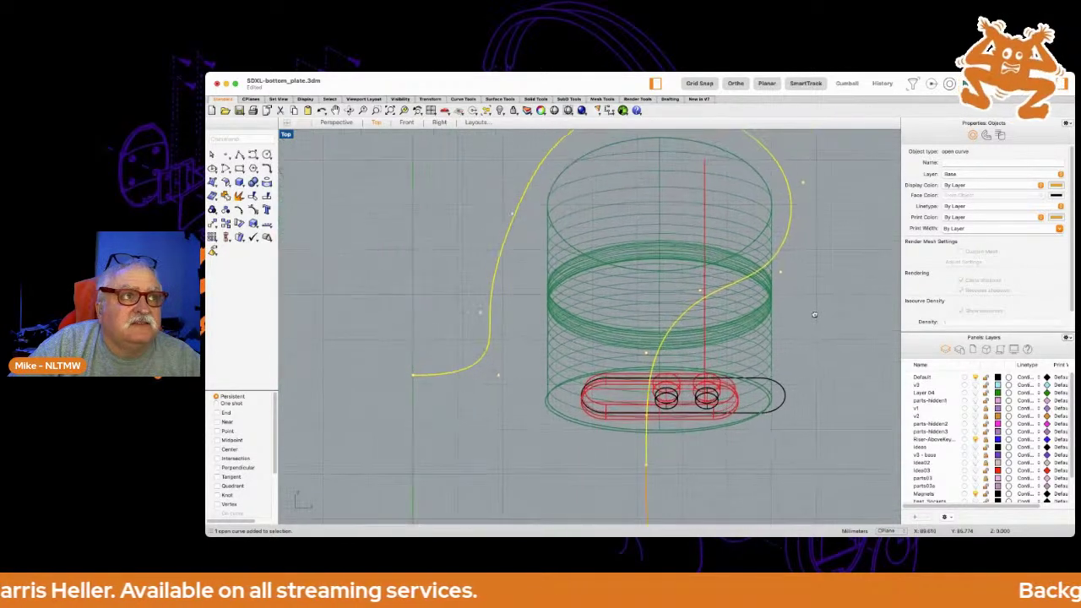
{"action": "scroll", "coordinate": [796, 333], "scroll_direction": "down", "scroll_amount": 2}
{"action": "right_click_drag", "start_coordinate": [785, 324], "coordinate": [849, 297]}
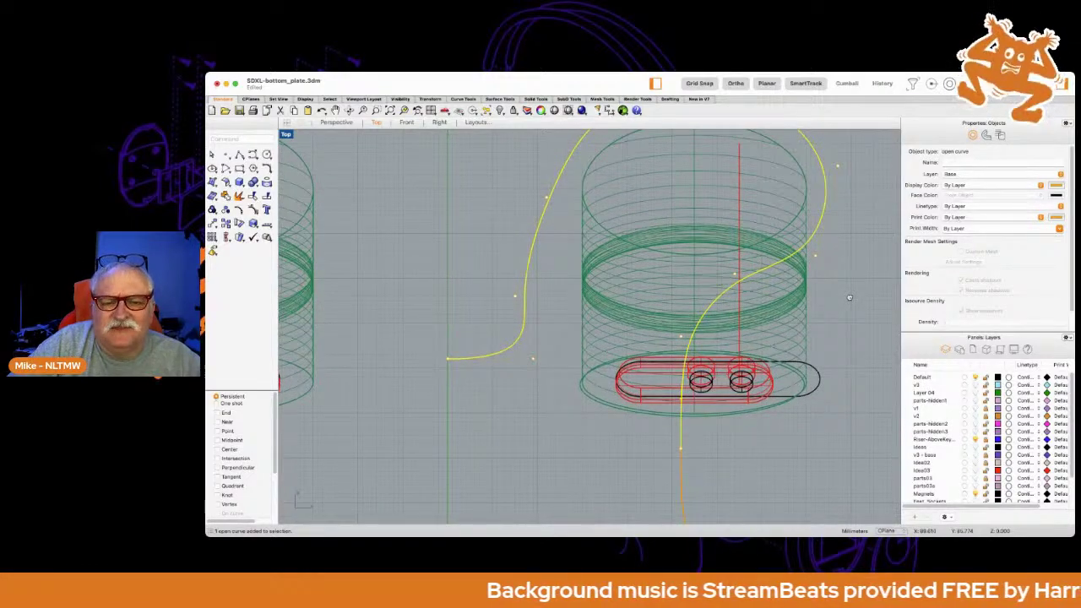
{"action": "scroll", "coordinate": [658, 315], "scroll_direction": "left", "scroll_amount": 3}
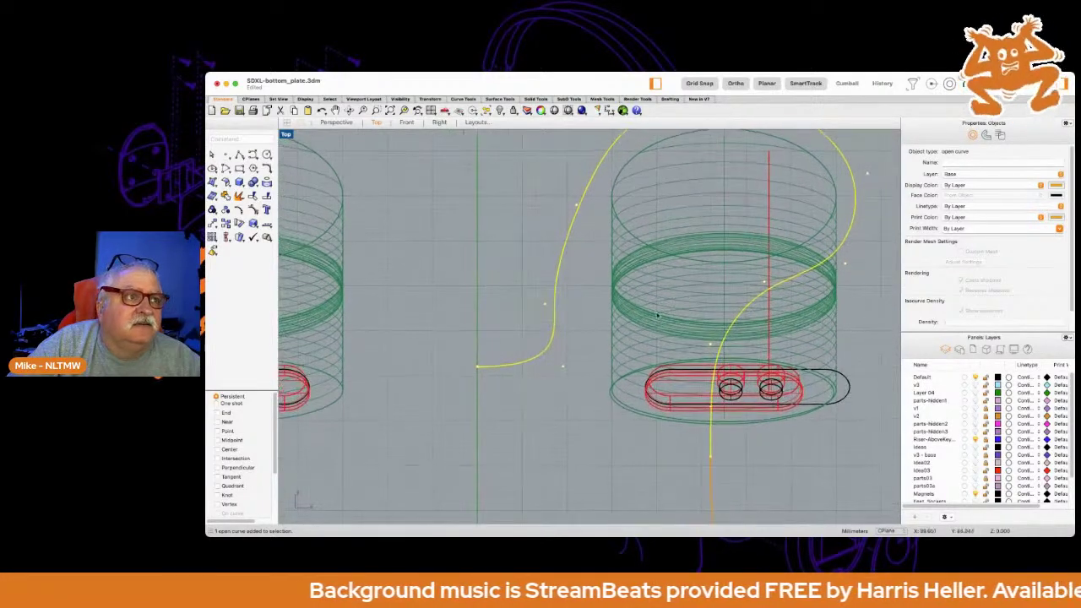
{"action": "key", "text": "Escape"}
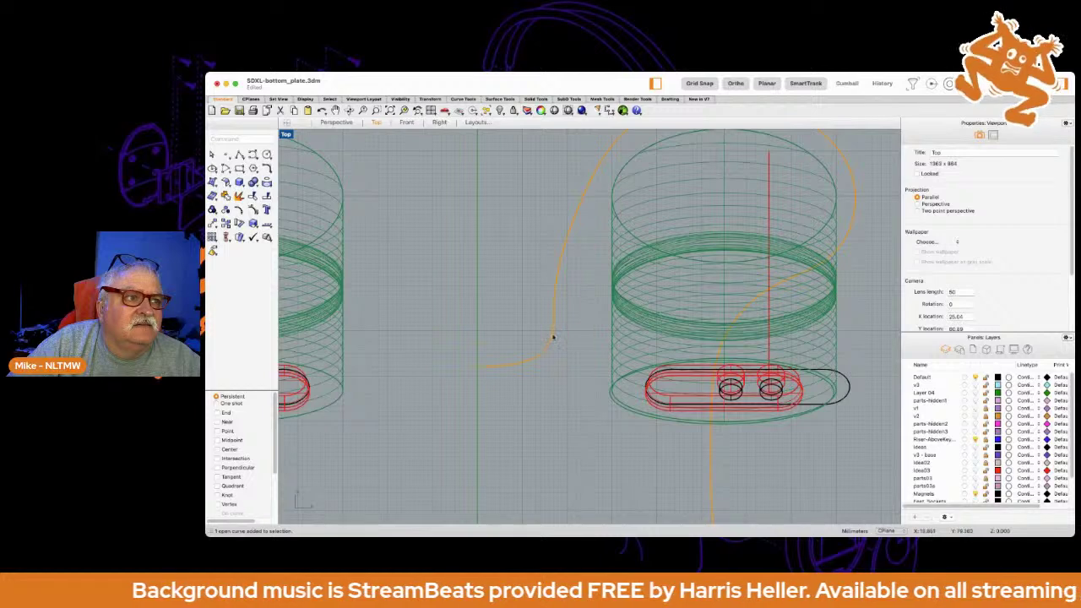
Move the control point on the right rear lobe's inner side outward toward the leg to even out the curve.
{"action": "left_click", "coordinate": [553, 338]}
{"action": "left_click_drag", "start_coordinate": [547, 306], "coordinate": [586, 295]}
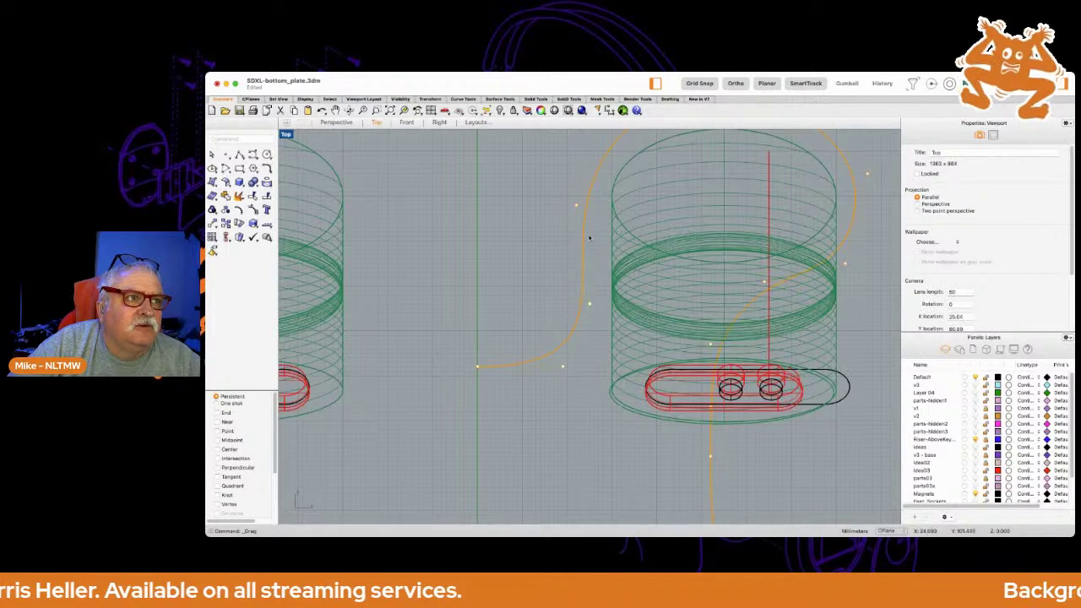
{"action": "scroll", "coordinate": [596, 259], "scroll_direction": "up", "scroll_amount": 2}
{"action": "scroll", "coordinate": [596, 259], "scroll_direction": "up", "scroll_amount": 2}
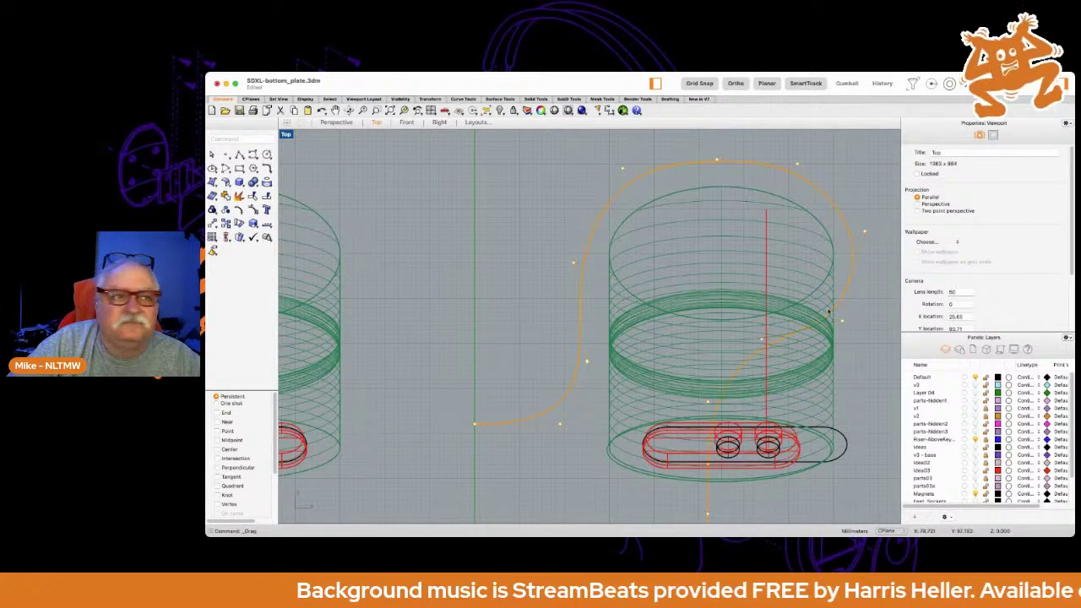
Mirror the right rear lobe segment across the vertical centre axis to the left rear and join all base curves into one closed outline.
{"action": "scroll", "coordinate": [862, 323], "scroll_direction": "down", "scroll_amount": 5}
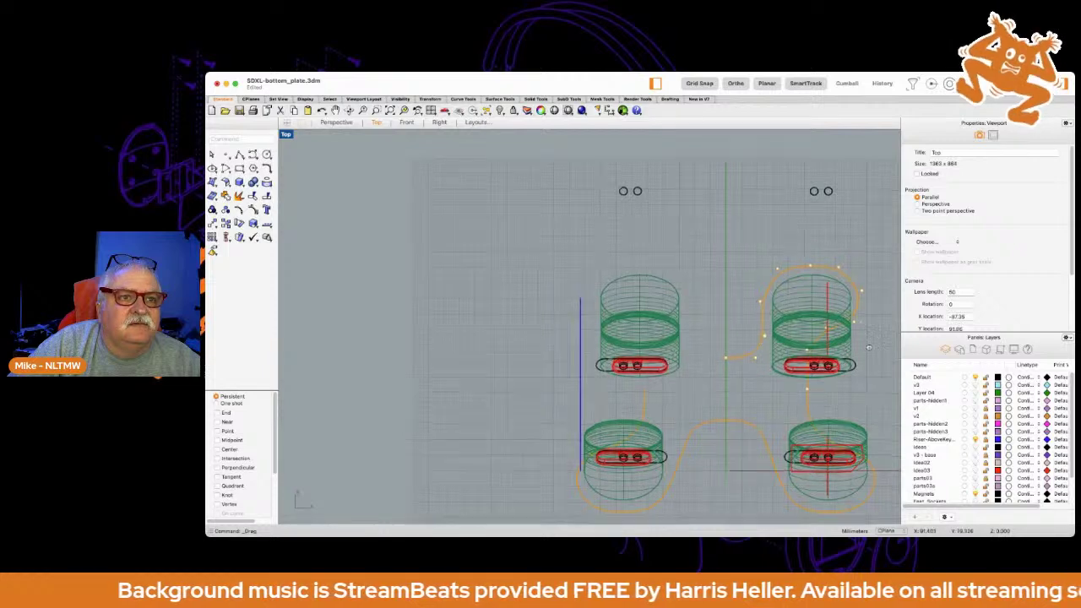
{"action": "scroll", "coordinate": [852, 317], "scroll_direction": "down", "scroll_amount": 3}
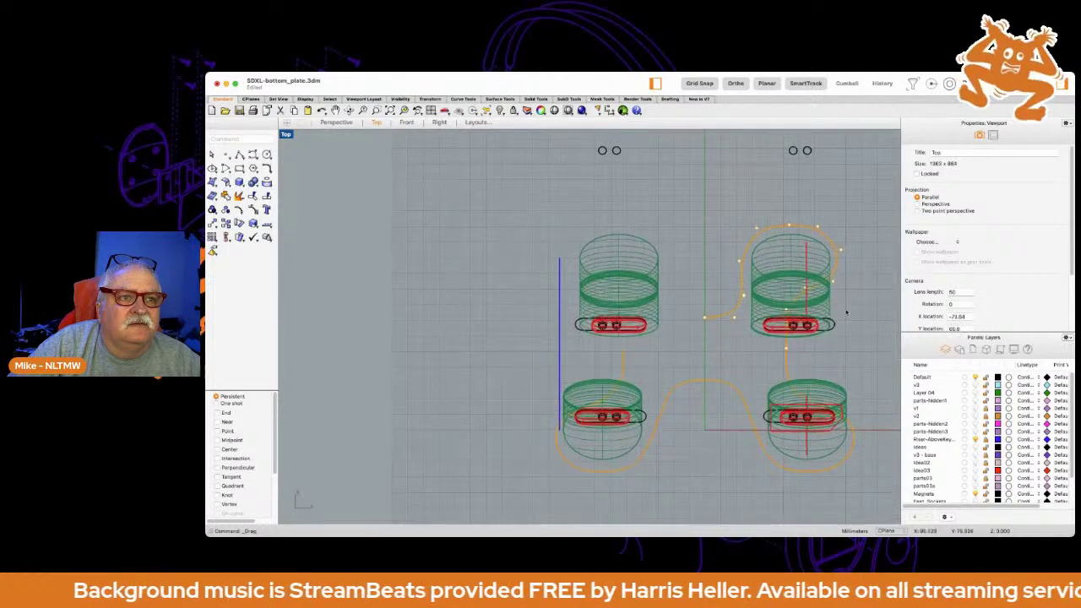
{"action": "left_click", "coordinate": [734, 313]}
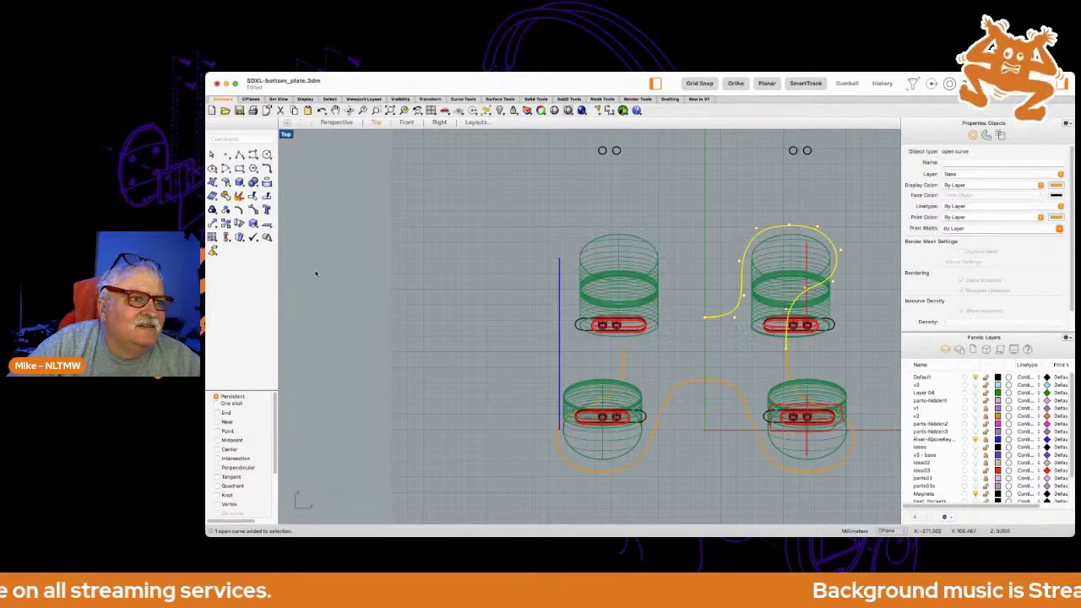
{"action": "left_click", "coordinate": [227, 254]}
{"action": "scroll", "coordinate": [685, 338], "scroll_direction": "up", "scroll_amount": 5}
{"action": "left_click", "coordinate": [737, 315]}
{"action": "left_click", "coordinate": [740, 236]}
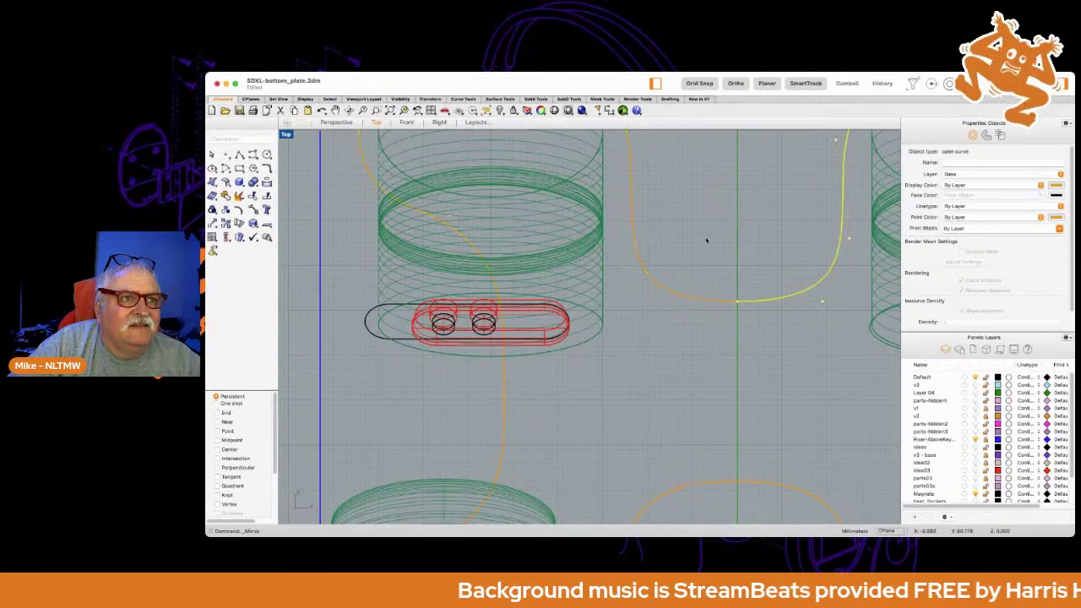
{"action": "scroll", "coordinate": [707, 241], "scroll_direction": "down", "scroll_amount": 5}
{"action": "key", "text": "Escape"}
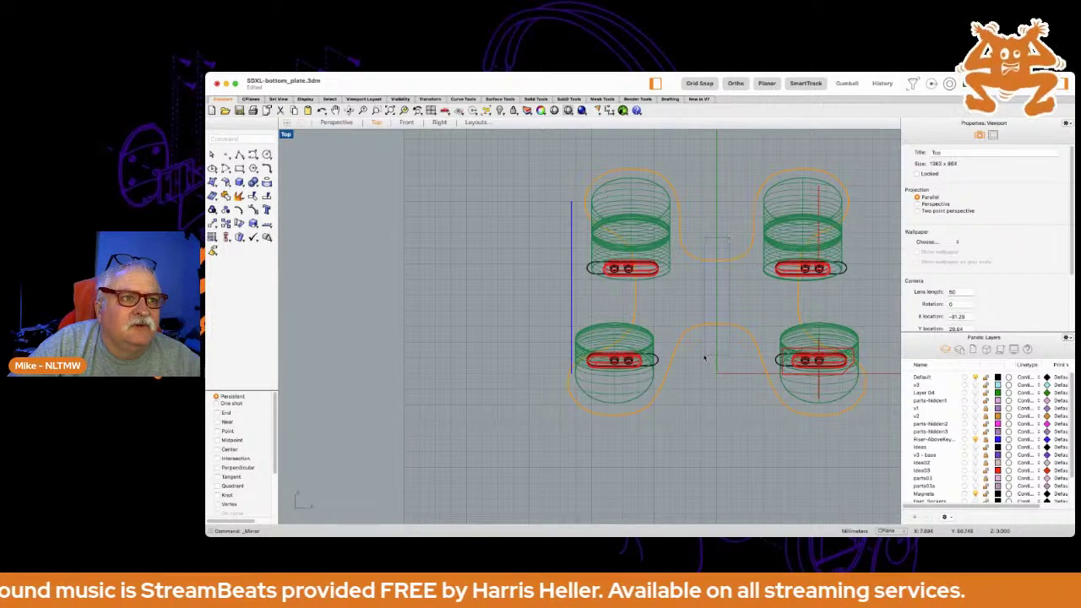
{"action": "left_click_drag", "start_coordinate": [704, 357], "coordinate": [734, 245]}
{"action": "left_click", "coordinate": [225, 196]}
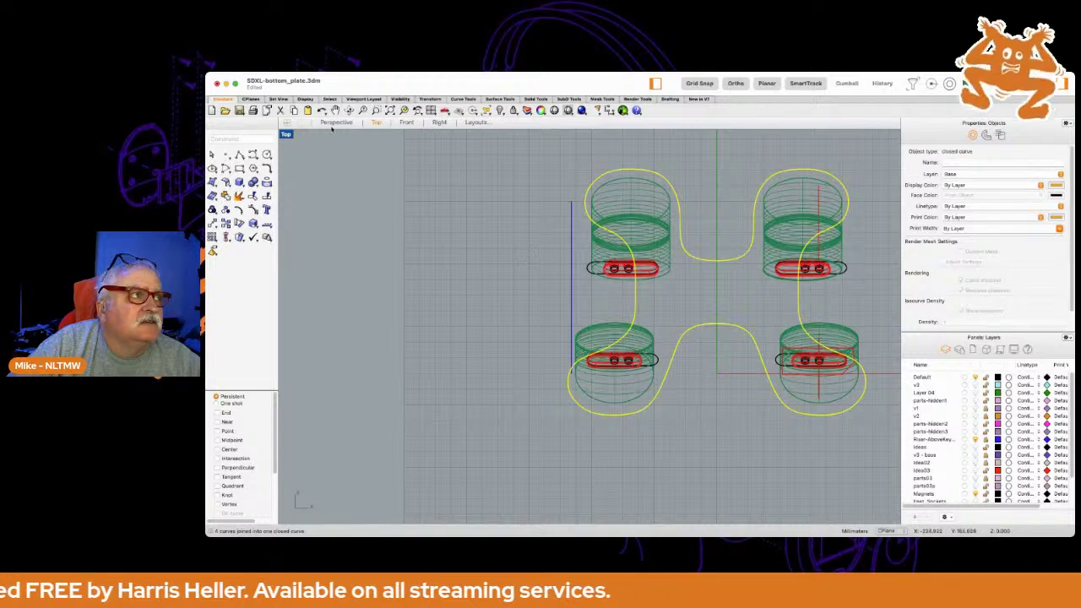
Extrude the closed base outline downward as a solid to form the new base plate under the legs.
{"action": "double_click", "coordinate": [285, 135]}
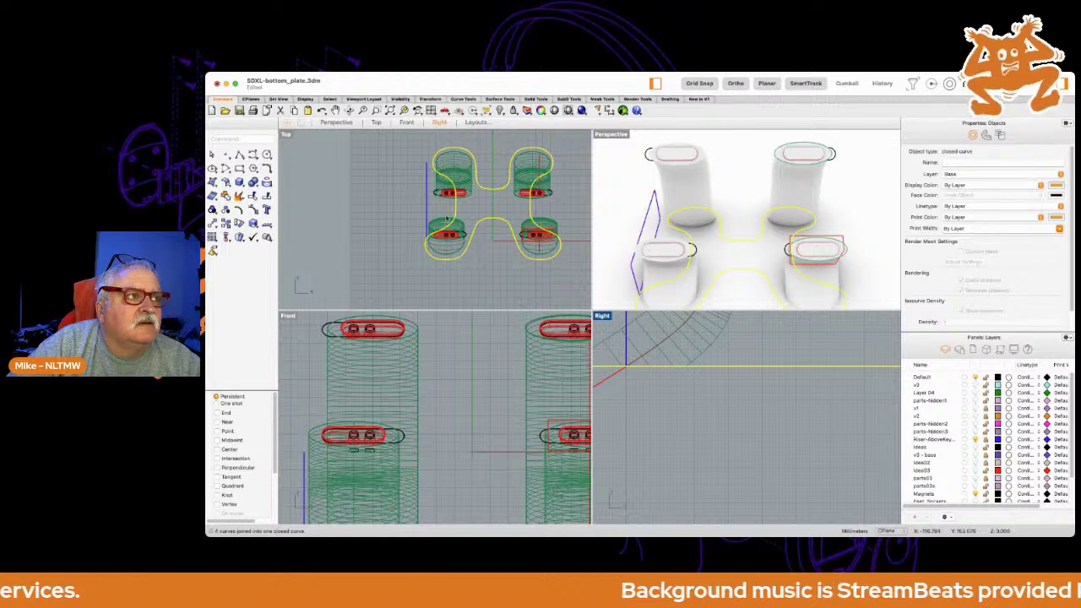
{"action": "type", "text": "ExtrudeCrv"}
{"action": "key", "text": "Return"}
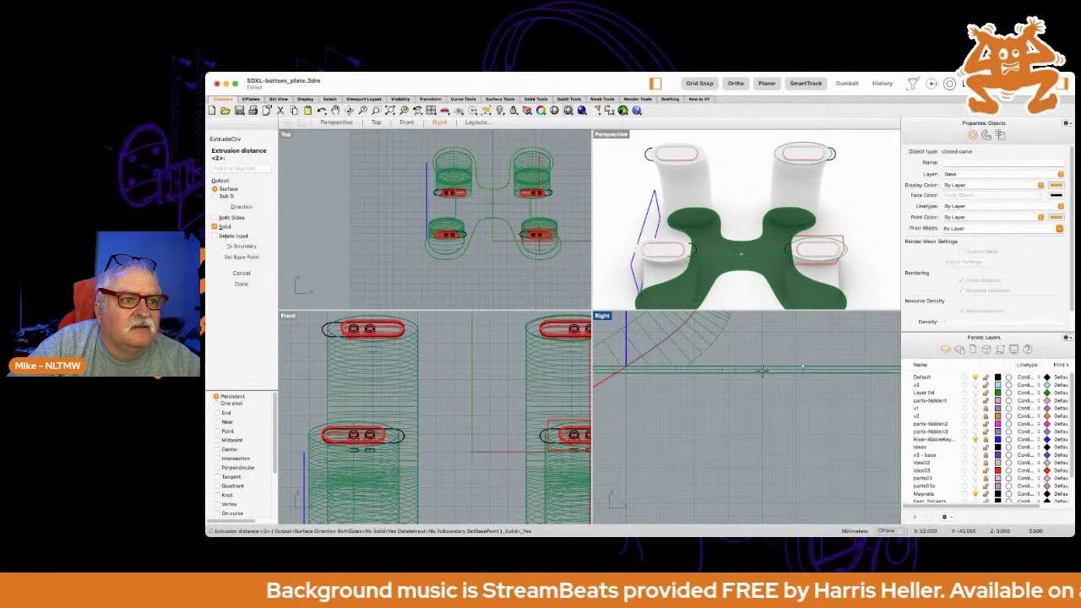
{"action": "key", "text": "Escape"}
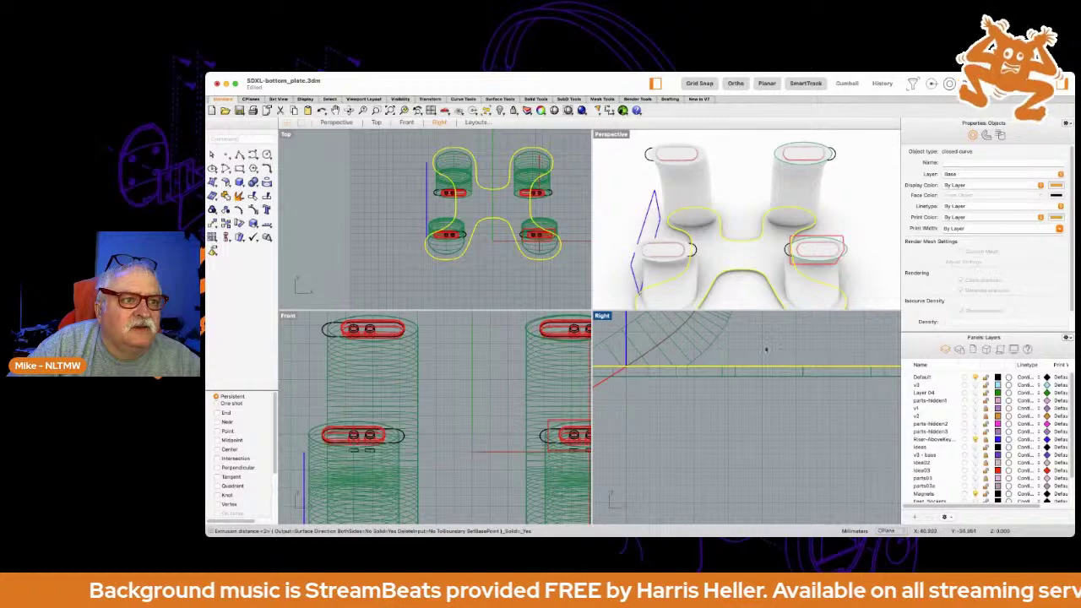
{"action": "key", "text": "Escape"}
{"action": "scroll", "coordinate": [766, 349], "scroll_direction": "up", "scroll_amount": 2}
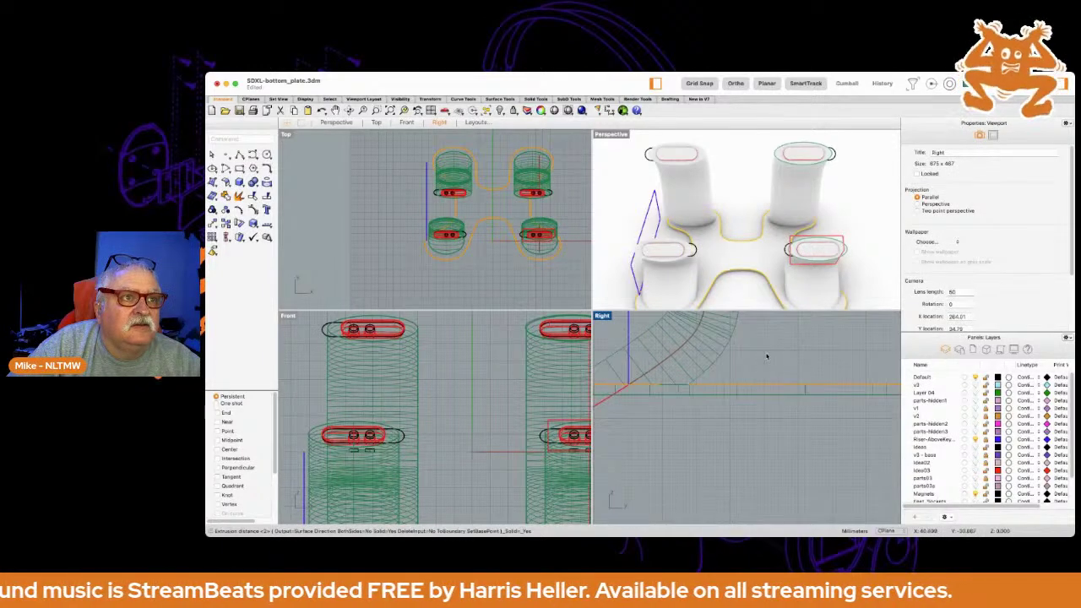
Examine from several angles how the four curved legs stand on the extruded base plate, including the left rear leg up close.
{"action": "right_click_drag", "start_coordinate": [758, 283], "coordinate": [864, 250]}
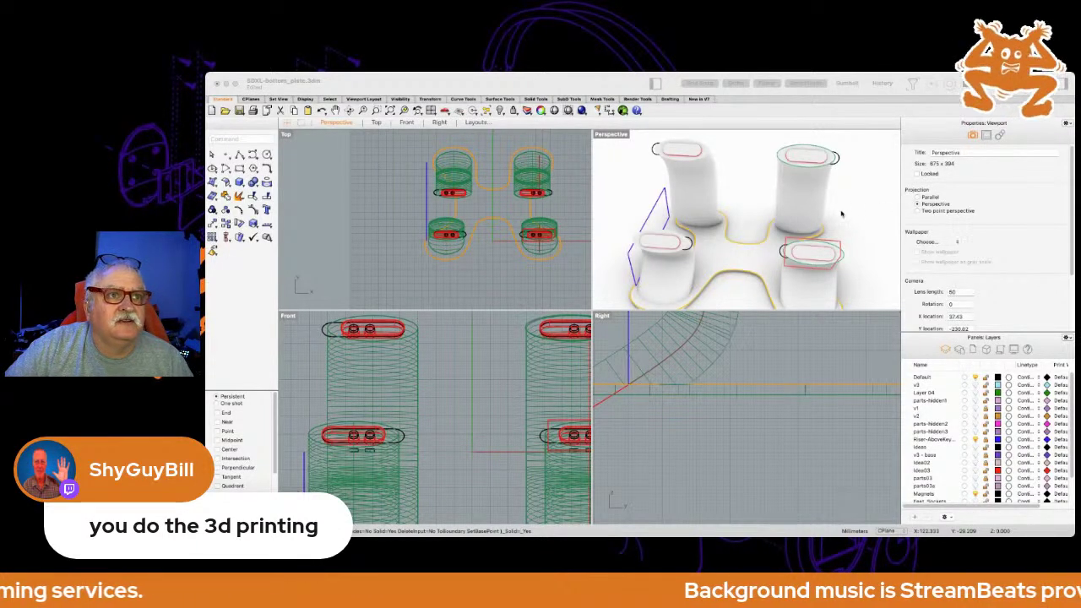
{"action": "right_click_drag", "start_coordinate": [865, 214], "coordinate": [746, 169]}
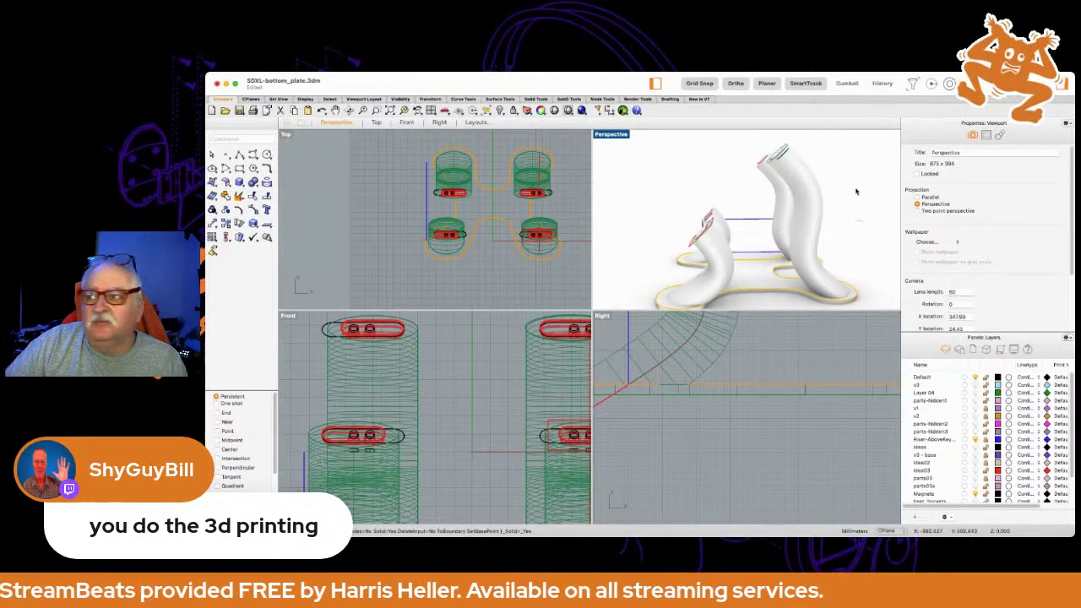
{"action": "mouse_move", "coordinate": [849, 196]}
{"action": "right_mouse_down"}
{"action": "mouse_move", "coordinate": [883, 196]}
{"action": "mouse_move", "coordinate": [869, 199]}
{"action": "right_mouse_up"}
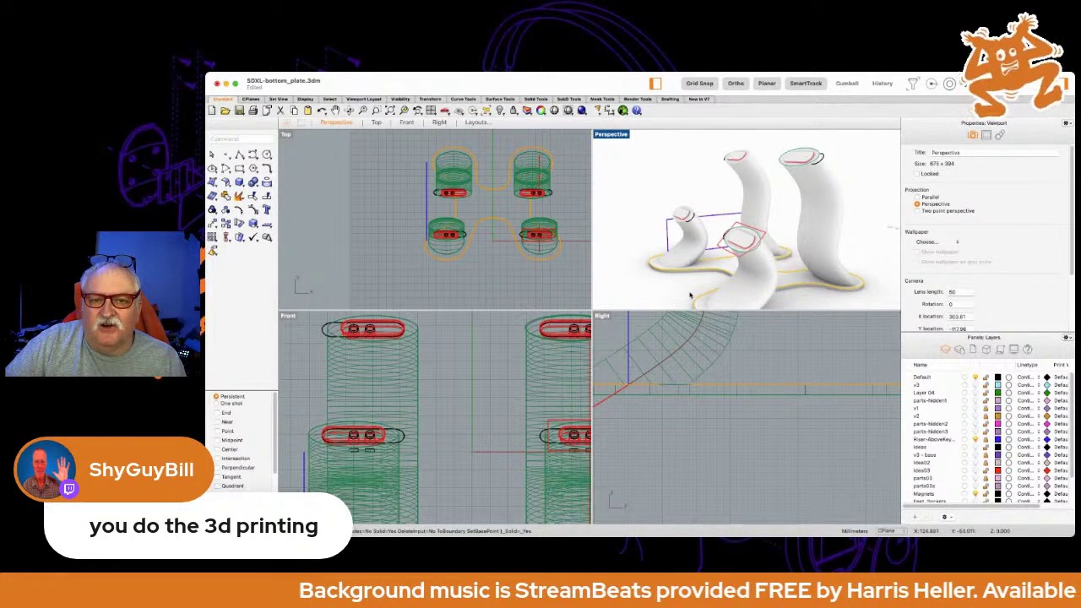
{"action": "right_click_drag", "start_coordinate": [622, 249], "coordinate": [698, 265]}
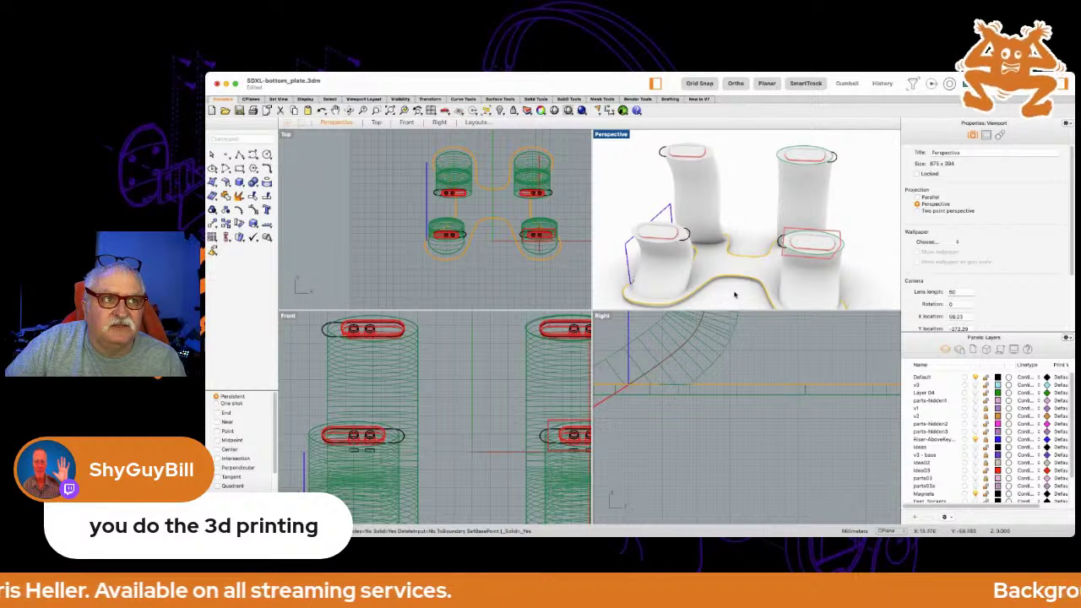
{"action": "right_click_drag", "start_coordinate": [876, 254], "coordinate": [840, 243]}
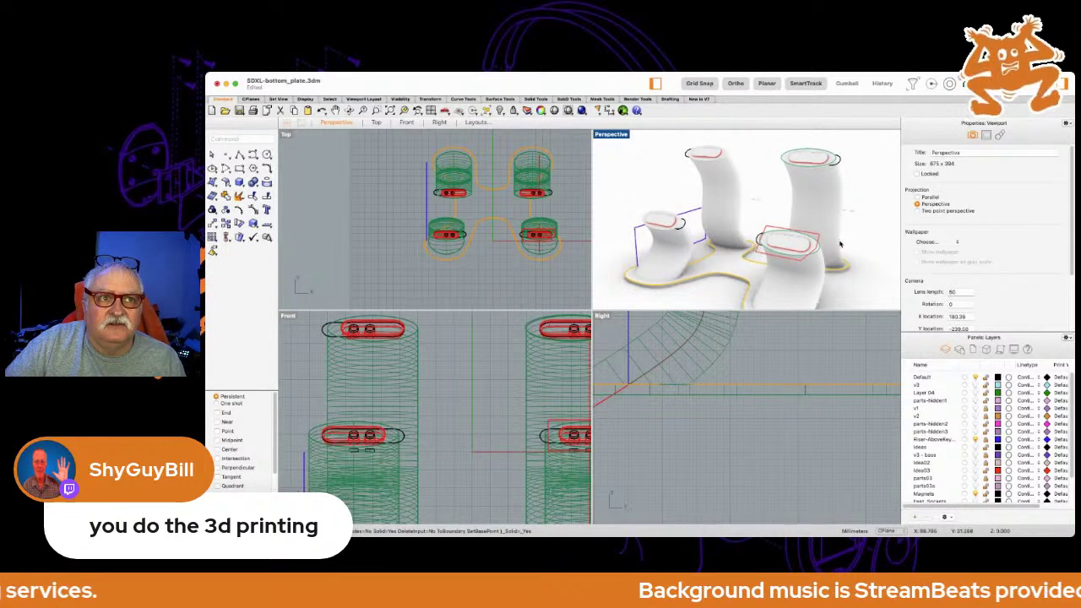
{"action": "scroll", "coordinate": [849, 280], "scroll_direction": "up", "scroll_amount": 3}
{"action": "scroll", "coordinate": [851, 279], "scroll_direction": "down", "scroll_amount": 6}
{"action": "mouse_move", "coordinate": [853, 281]}
{"action": "right_mouse_down"}
{"action": "mouse_move", "coordinate": [870, 256]}
{"action": "mouse_move", "coordinate": [853, 278]}
{"action": "right_mouse_up"}
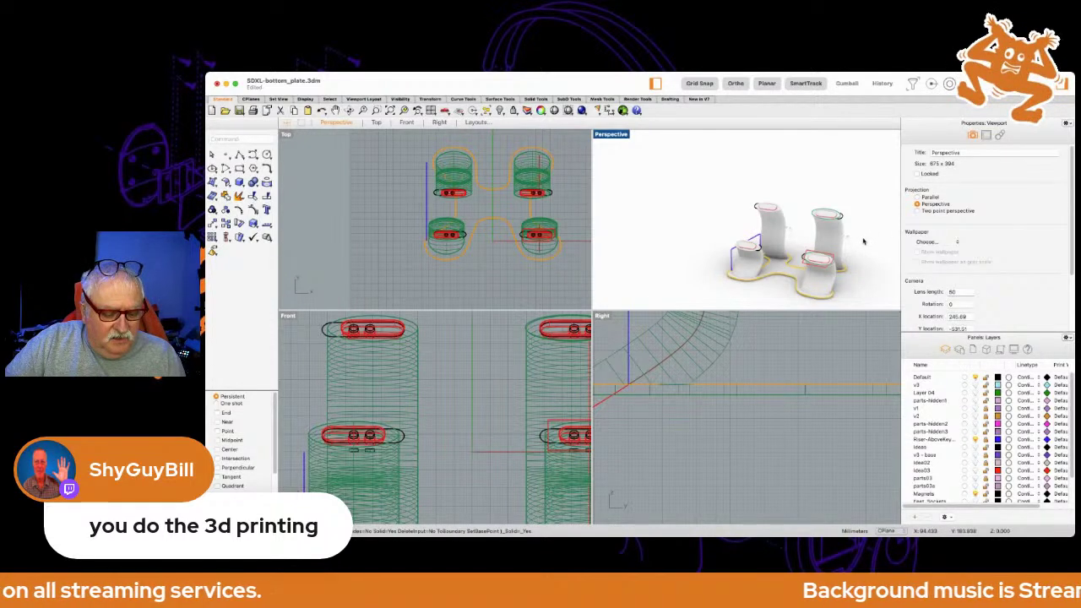
{"action": "right_click_drag", "start_coordinate": [863, 241], "coordinate": [829, 220]}
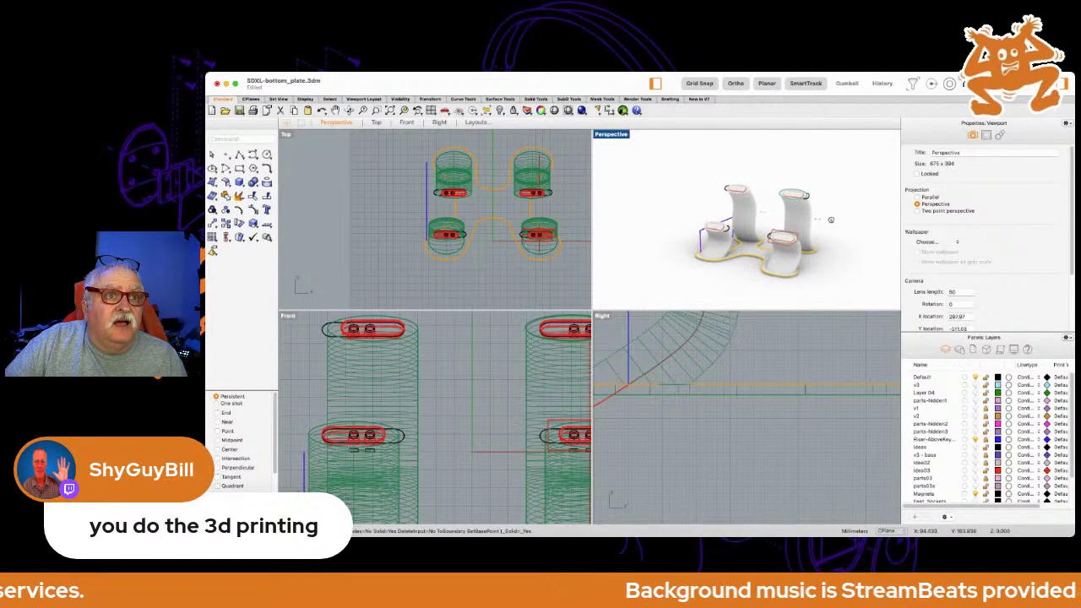
{"action": "scroll", "coordinate": [830, 222], "scroll_direction": "down", "scroll_amount": 2}
{"action": "scroll", "coordinate": [829, 222], "scroll_direction": "up", "scroll_amount": 3}
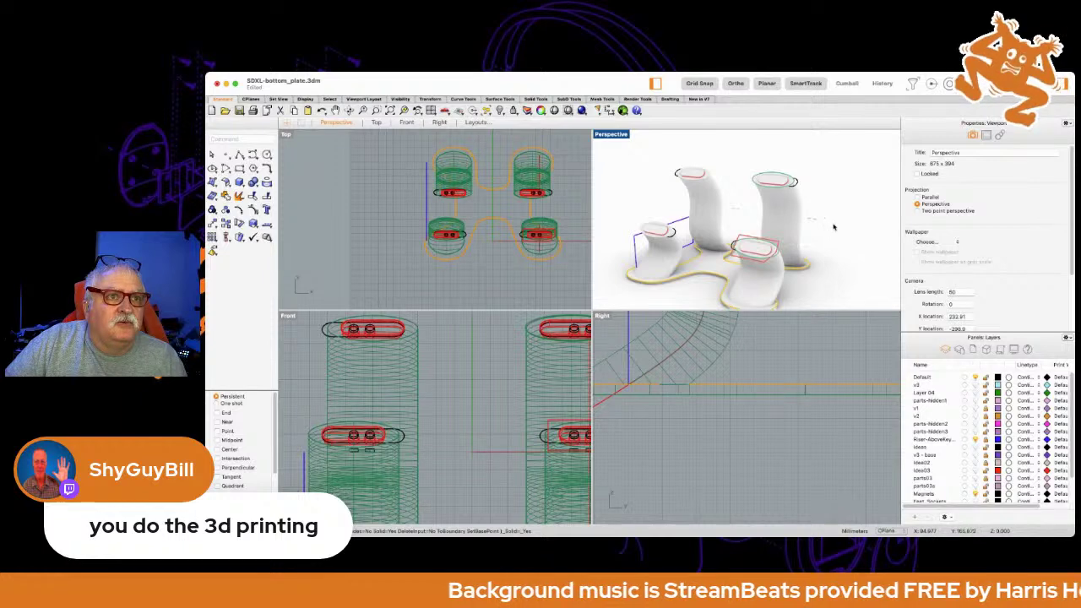
{"action": "right_click_drag", "start_coordinate": [824, 233], "coordinate": [854, 223]}
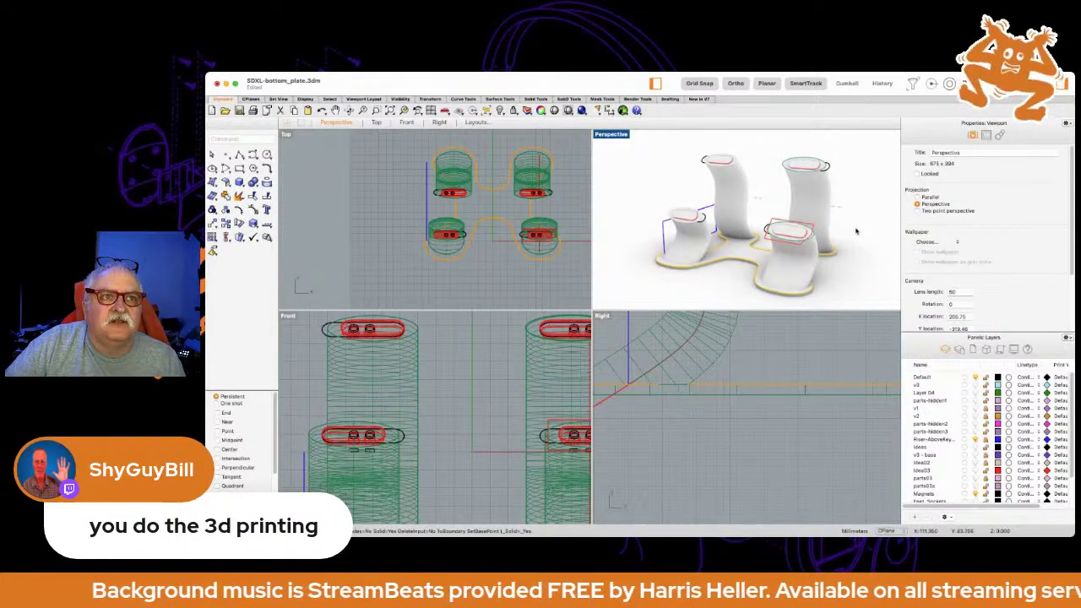
{"action": "mouse_move", "coordinate": [852, 233]}
{"action": "right_mouse_down"}
{"action": "mouse_move", "coordinate": [839, 239]}
{"action": "mouse_move", "coordinate": [873, 218]}
{"action": "mouse_move", "coordinate": [880, 254]}
{"action": "mouse_move", "coordinate": [898, 244]}
{"action": "mouse_move", "coordinate": [878, 287]}
{"action": "mouse_move", "coordinate": [851, 275]}
{"action": "mouse_move", "coordinate": [866, 207]}
{"action": "mouse_move", "coordinate": [839, 235]}
{"action": "right_mouse_up"}
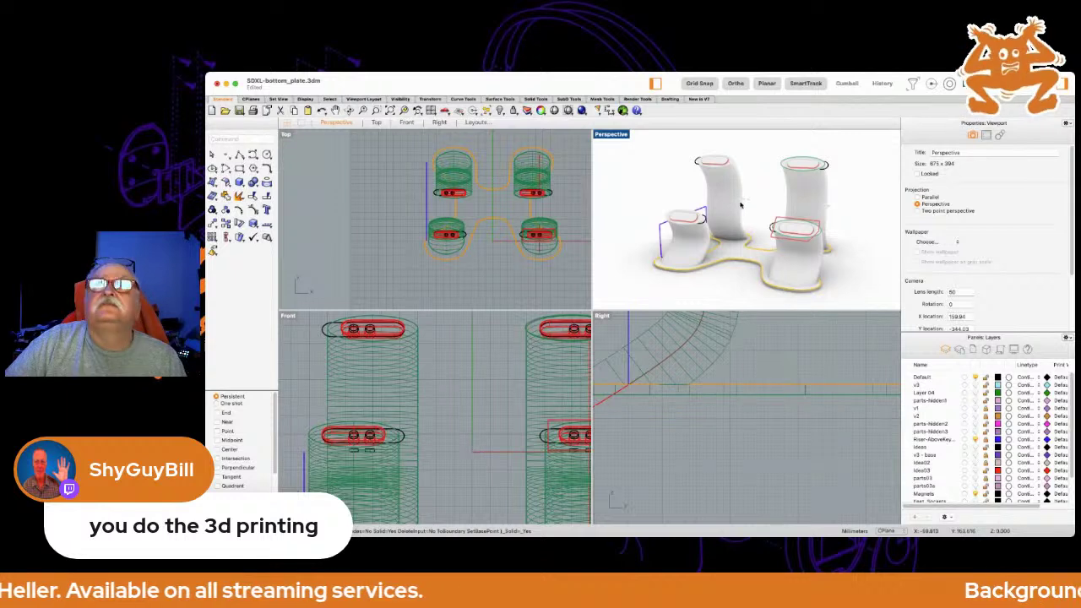
{"action": "scroll", "coordinate": [733, 201], "scroll_direction": "down", "scroll_amount": 5}
{"action": "scroll", "coordinate": [728, 193], "scroll_direction": "up", "scroll_amount": 10}
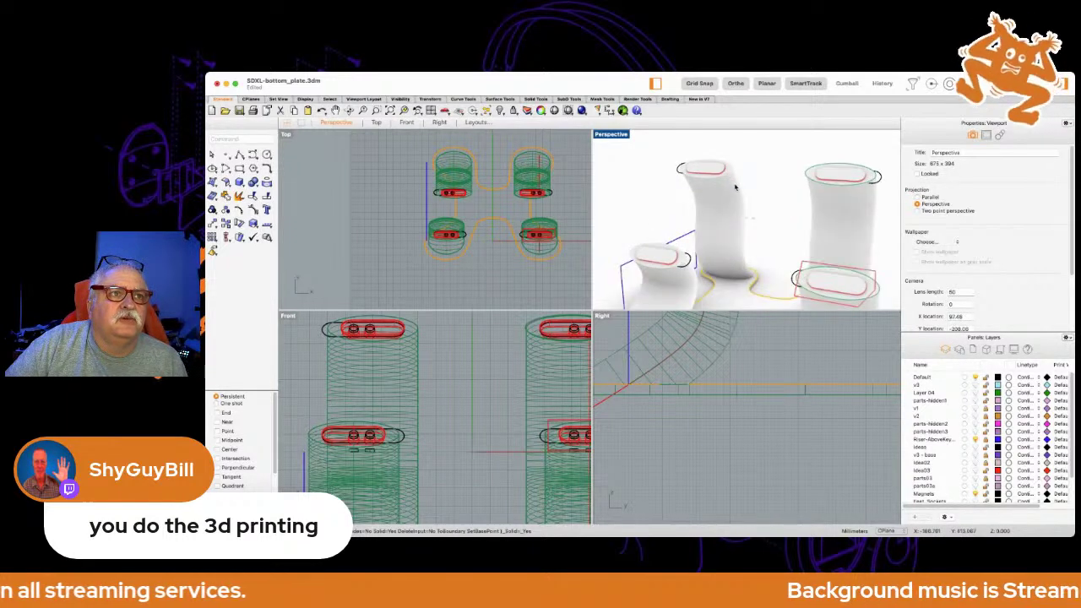
{"action": "scroll", "coordinate": [748, 188], "scroll_direction": "up", "scroll_amount": 3}
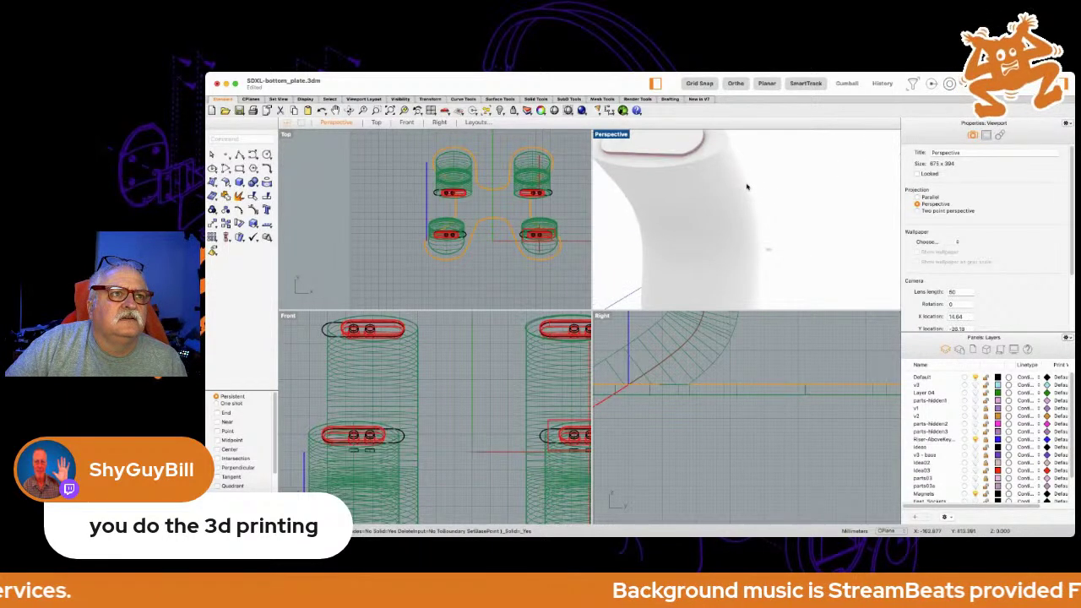
{"action": "scroll", "coordinate": [771, 192], "scroll_direction": "down", "scroll_amount": 8}
{"action": "scroll", "coordinate": [770, 198], "scroll_direction": "down", "scroll_amount": 5}
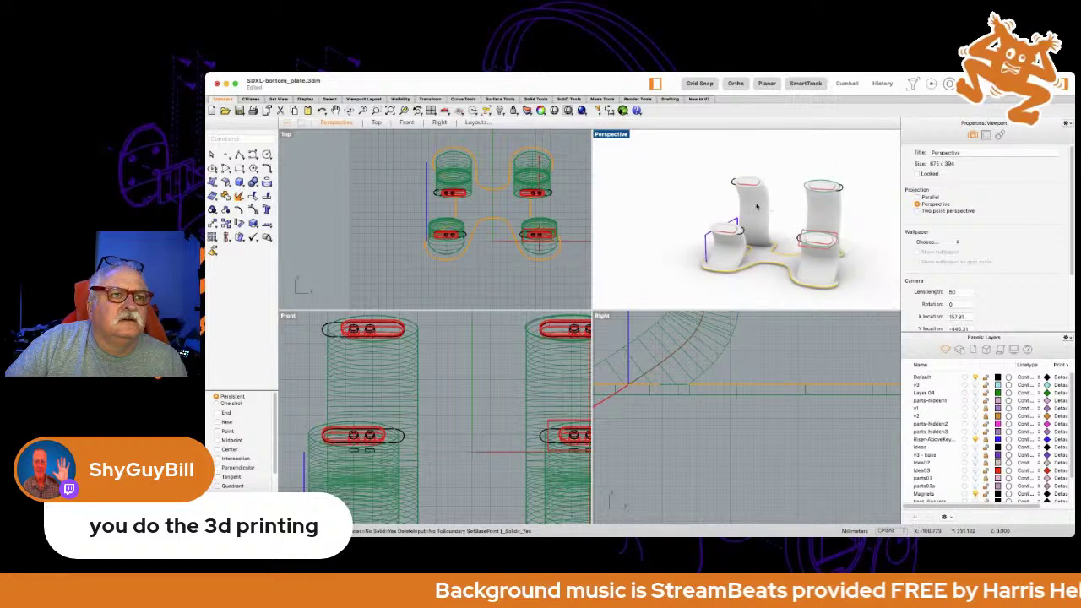
{"action": "left_click", "coordinate": [757, 209]}
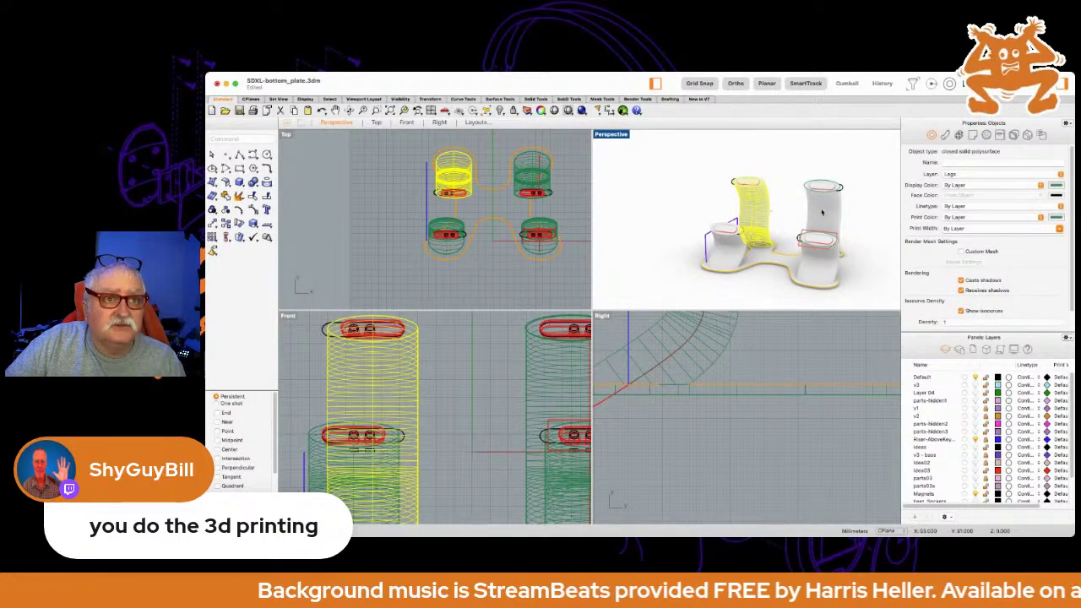
{"action": "left_click", "coordinate": [821, 213], "text": "shift"}
{"action": "left_click", "coordinate": [801, 253], "text": "shift"}
{"action": "left_click", "coordinate": [736, 258], "text": "shift"}
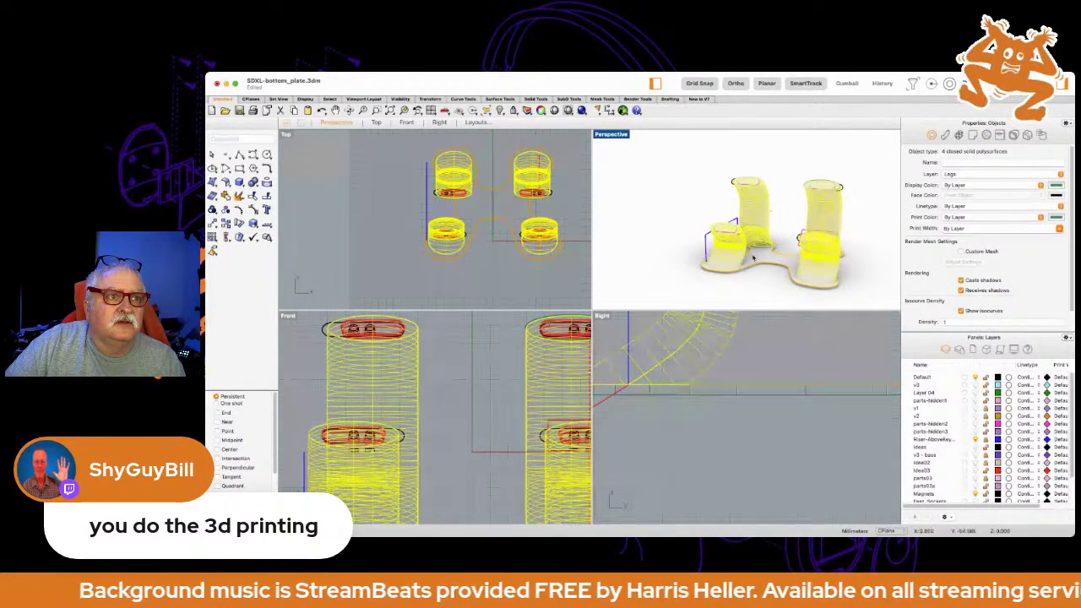
{"action": "left_click", "coordinate": [633, 187]}
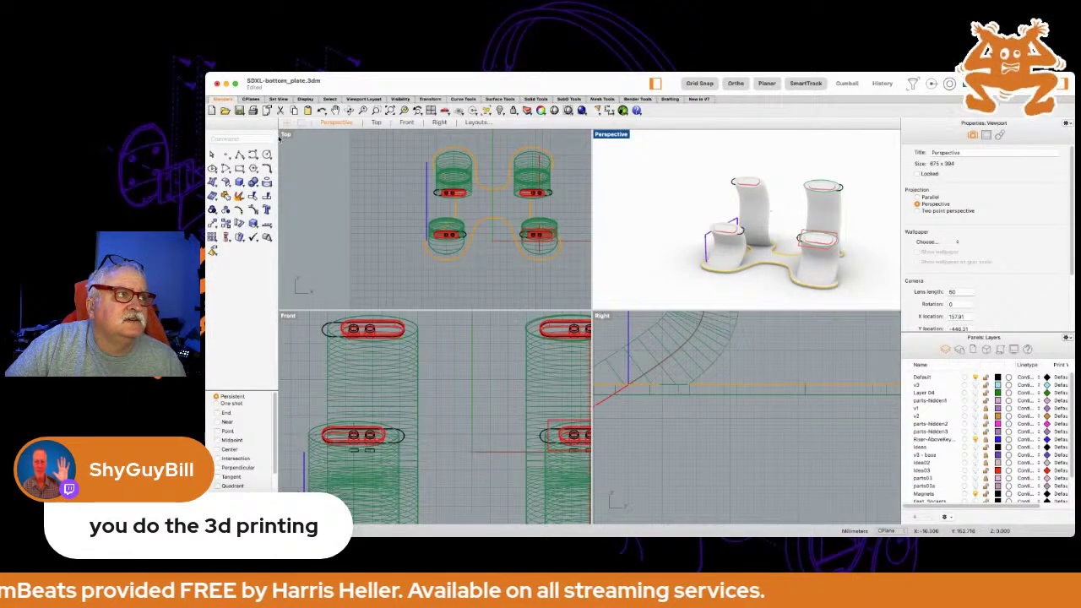
Save the file and run a layer change on the four legs together with the base plate.
{"action": "key", "text": "super+s"}
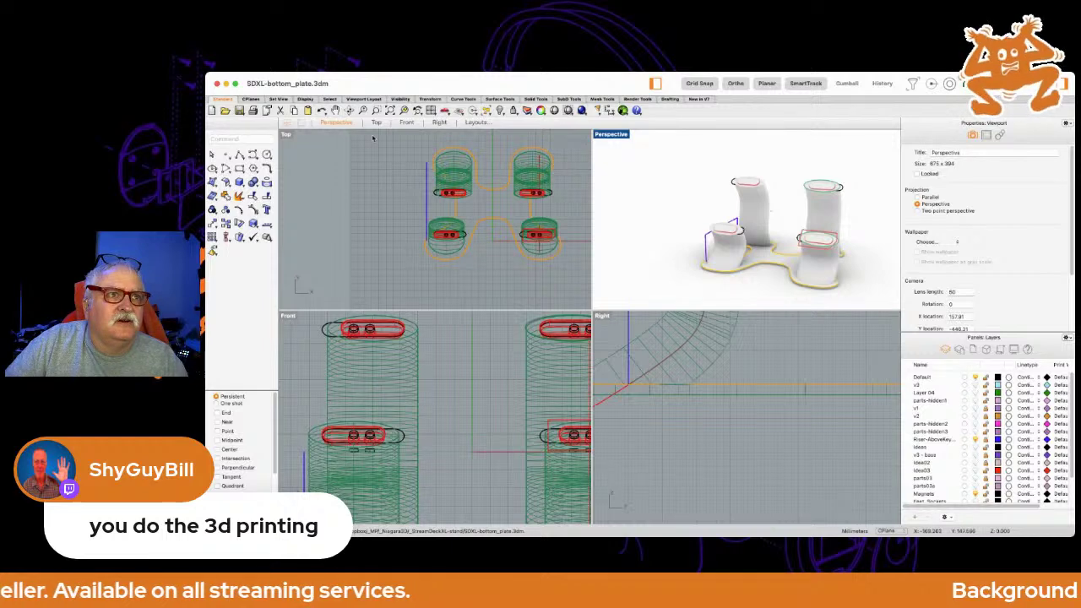
{"action": "left_click", "coordinate": [765, 213]}
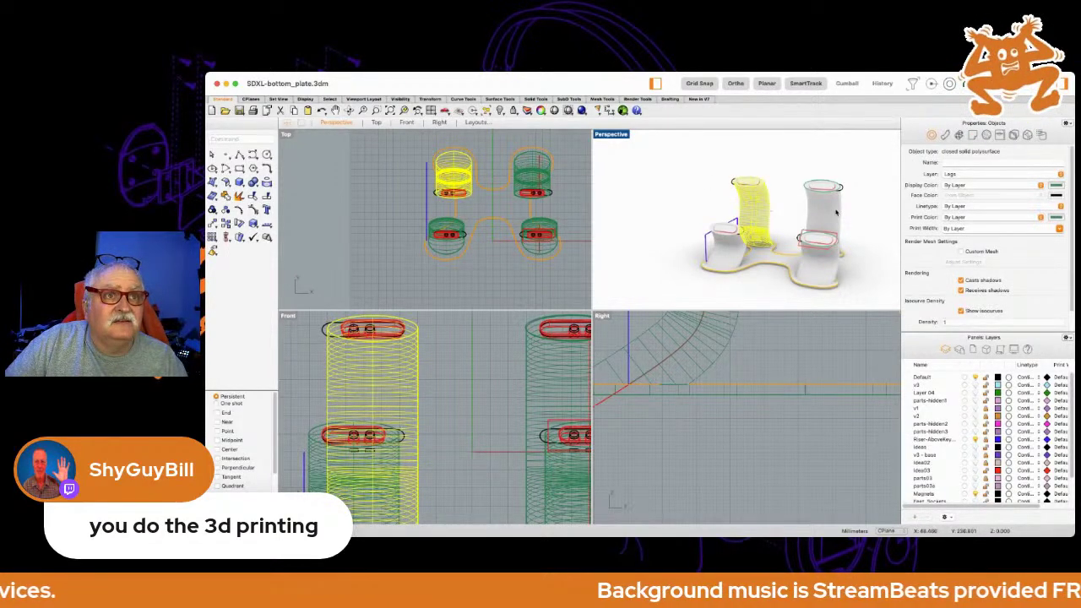
{"action": "left_click", "coordinate": [836, 214], "text": "shift"}
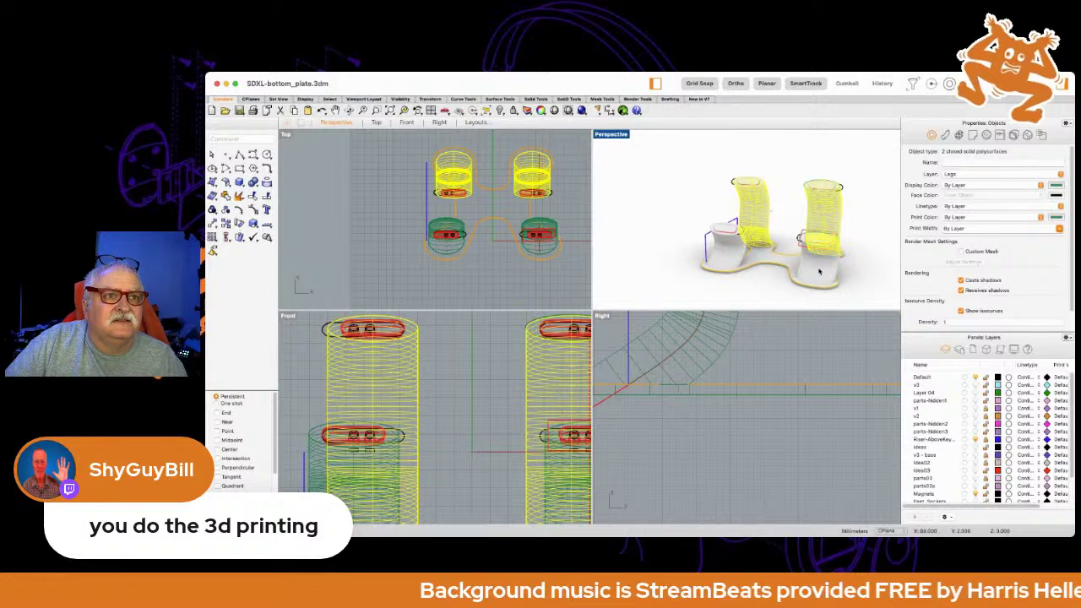
{"action": "left_click", "coordinate": [818, 271], "text": "shift"}
{"action": "left_click", "coordinate": [731, 255], "text": "shift"}
{"action": "left_click", "coordinate": [757, 254], "text": "shift"}
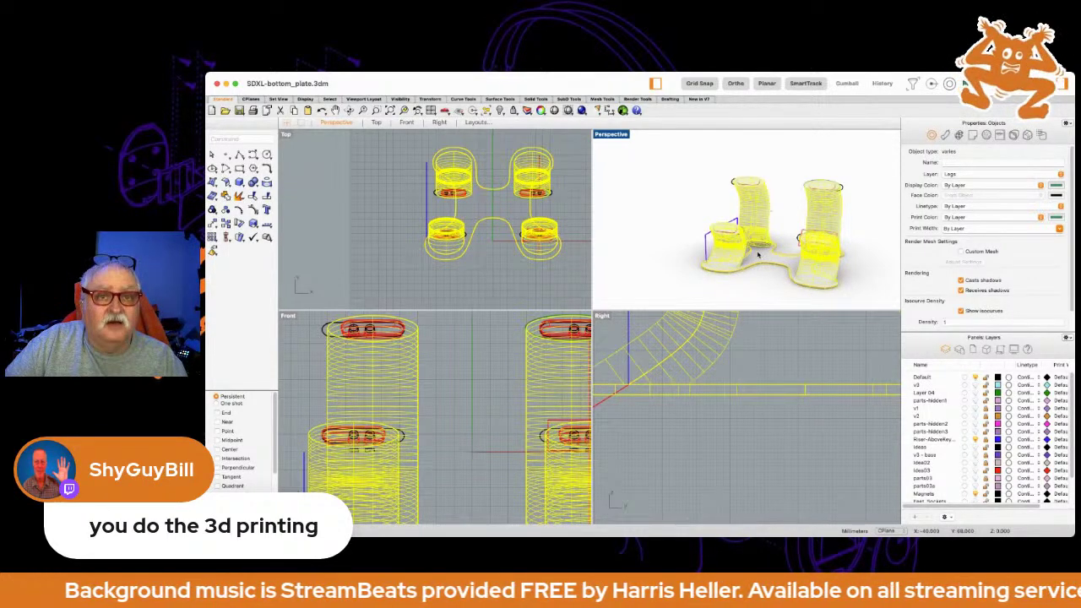
{"action": "left_click", "coordinate": [968, 287]}
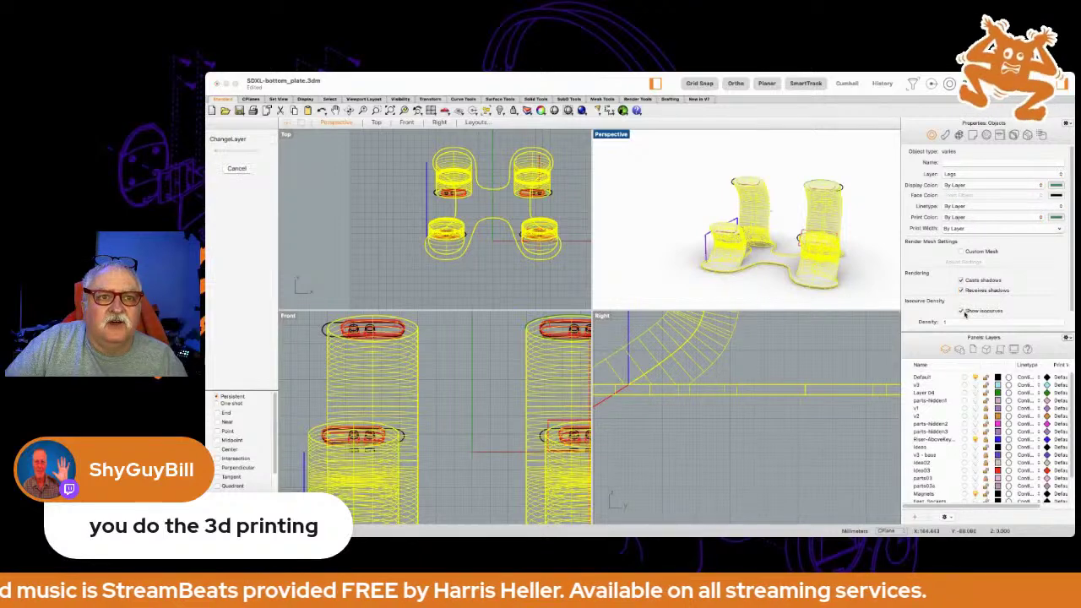
{"action": "left_click", "coordinate": [1034, 392]}
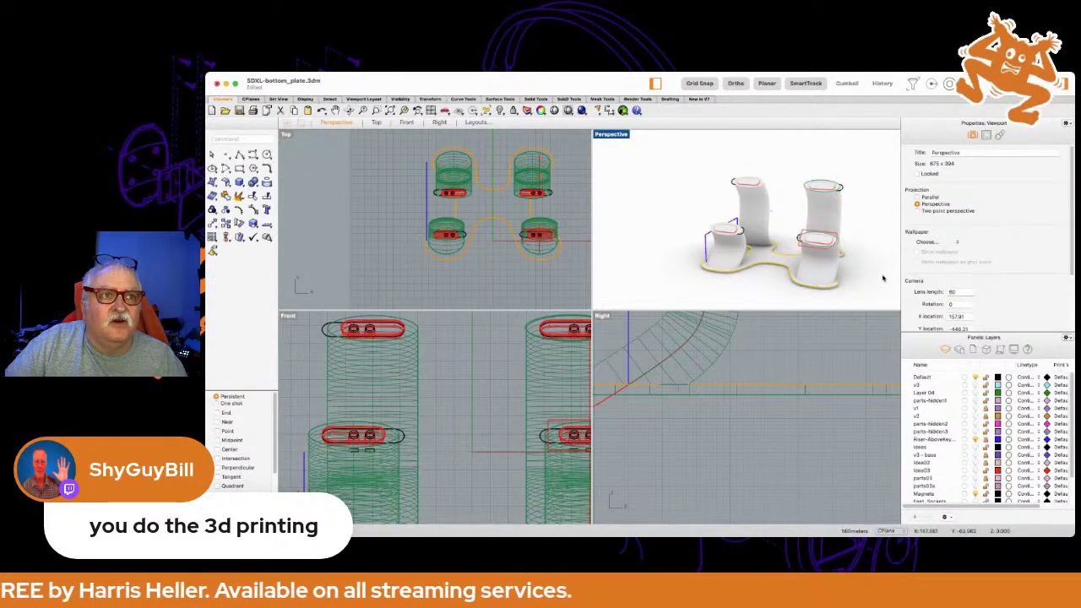
Boolean-union the four legs and the base plate into one closed solid.
{"action": "left_click", "coordinate": [759, 252]}
{"action": "left_click", "coordinate": [760, 221], "text": "shift"}
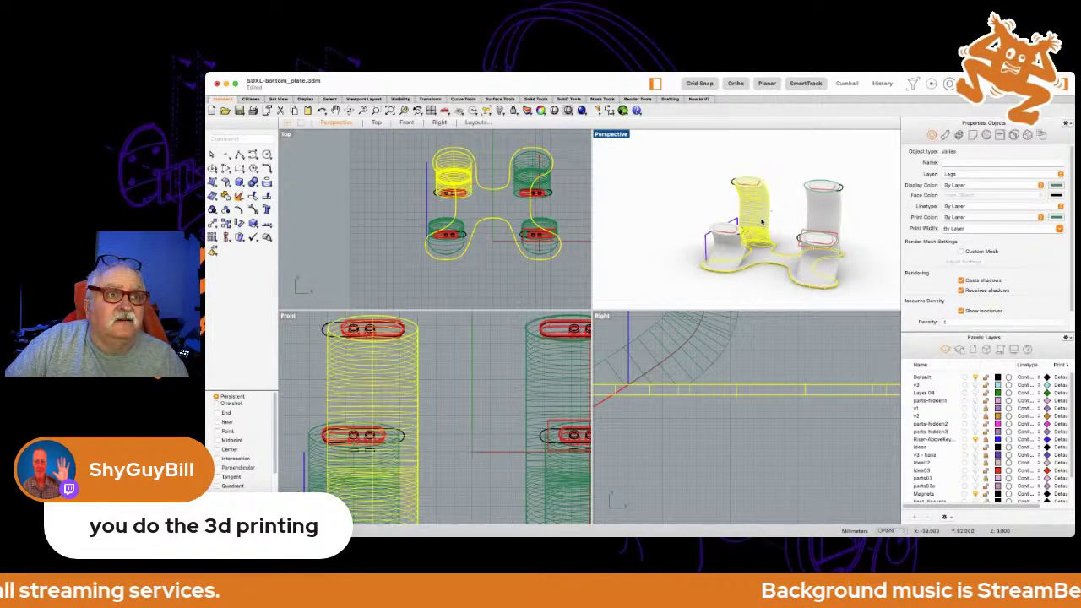
{"action": "left_click", "coordinate": [735, 252], "text": "shift"}
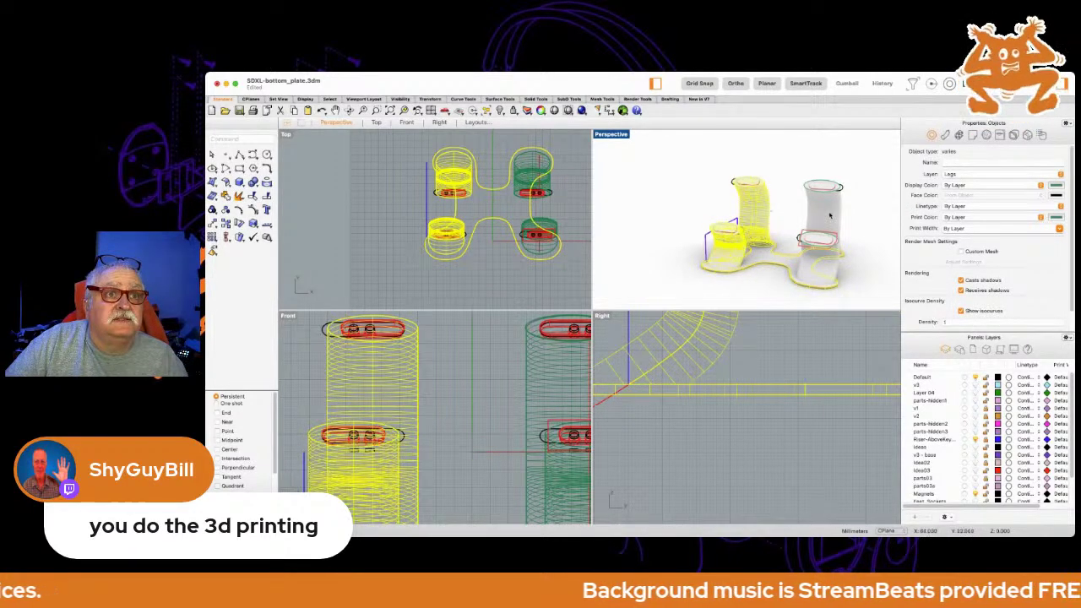
{"action": "left_click", "coordinate": [829, 216], "text": "shift"}
{"action": "left_click", "coordinate": [829, 269], "text": "shift"}
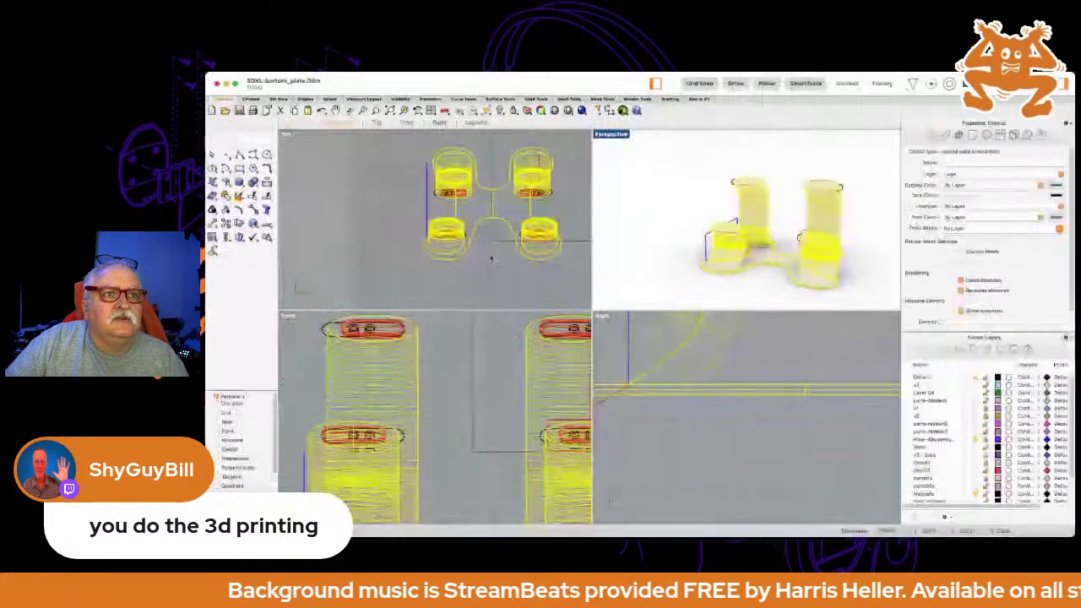
{"action": "left_click", "coordinate": [630, 189]}
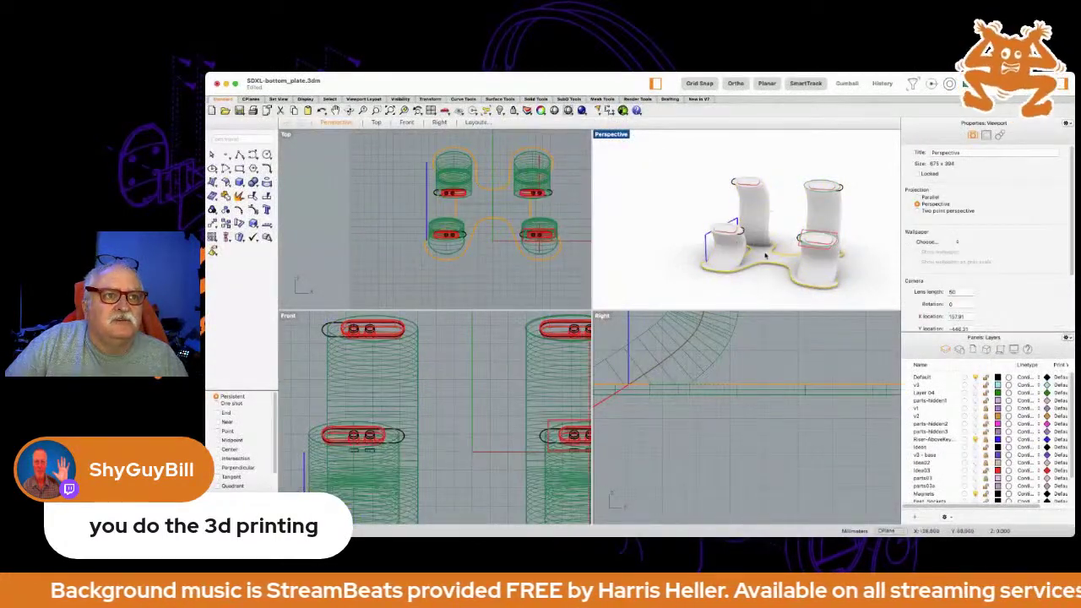
{"action": "left_click", "coordinate": [765, 255]}
{"action": "left_click", "coordinate": [688, 212]}
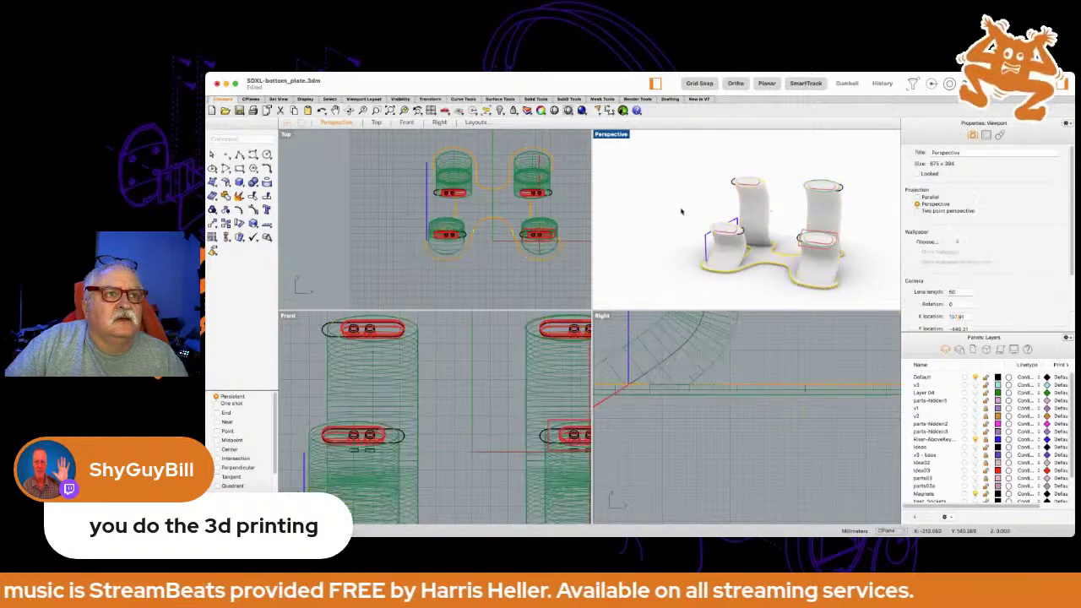
Try to subtract a small round cylinder from the united solid at the top of the rear left leg.
{"action": "scroll", "coordinate": [700, 223], "scroll_direction": "up", "scroll_amount": 3}
{"action": "scroll", "coordinate": [715, 231], "scroll_direction": "up", "scroll_amount": 3}
{"action": "scroll", "coordinate": [714, 181], "scroll_direction": "up", "scroll_amount": 3}
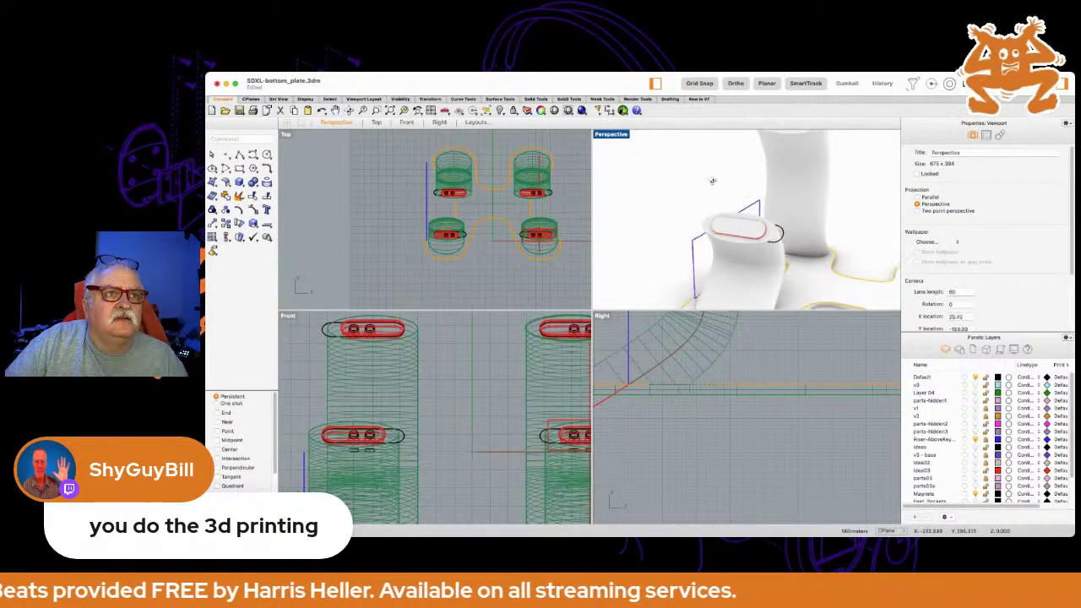
{"action": "scroll", "coordinate": [732, 209], "scroll_direction": "up", "scroll_amount": 2}
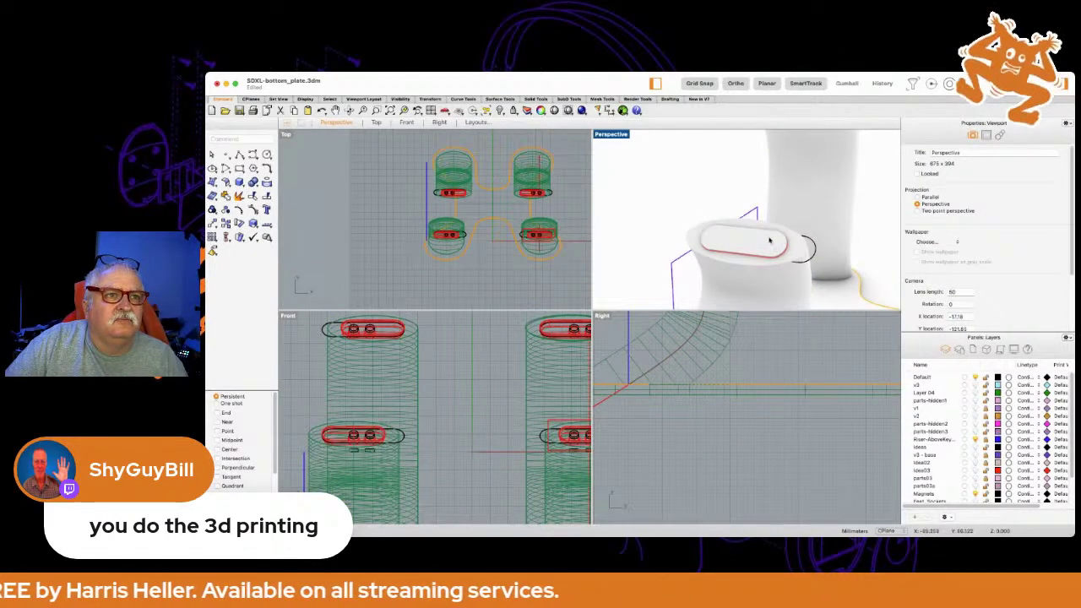
{"action": "scroll", "coordinate": [767, 234], "scroll_direction": "up", "scroll_amount": 2}
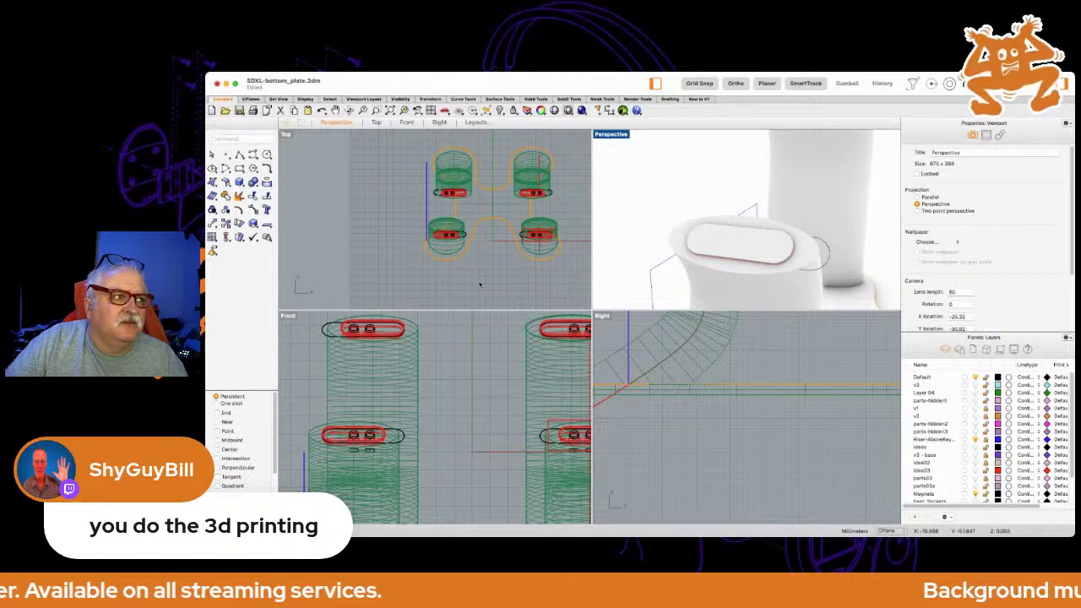
{"action": "scroll", "coordinate": [345, 327], "scroll_direction": "up", "scroll_amount": 3}
{"action": "left_click", "coordinate": [355, 323]}
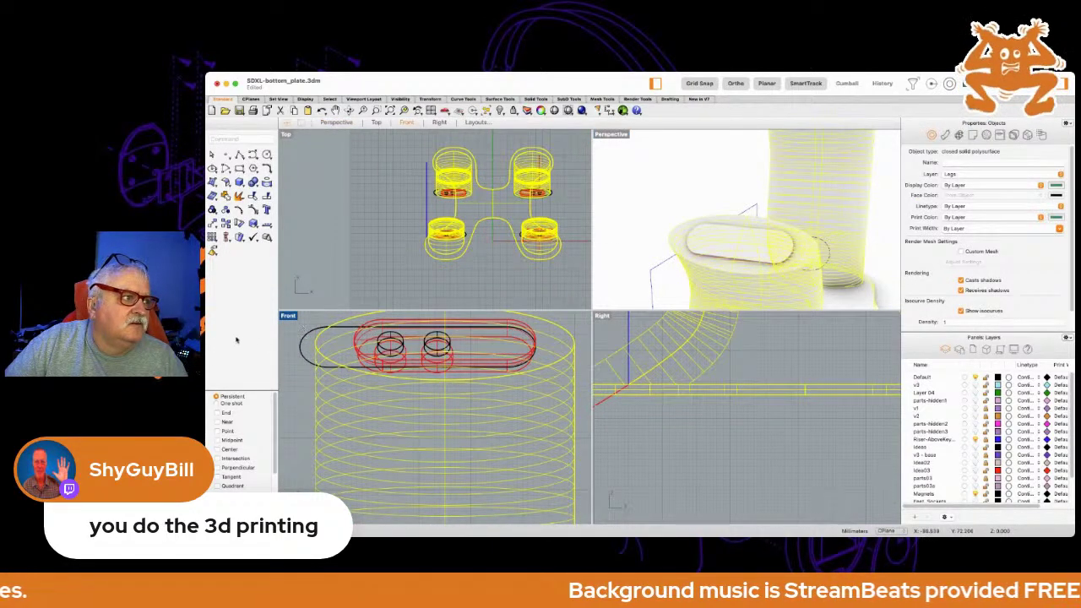
{"action": "key", "text": "Return"}
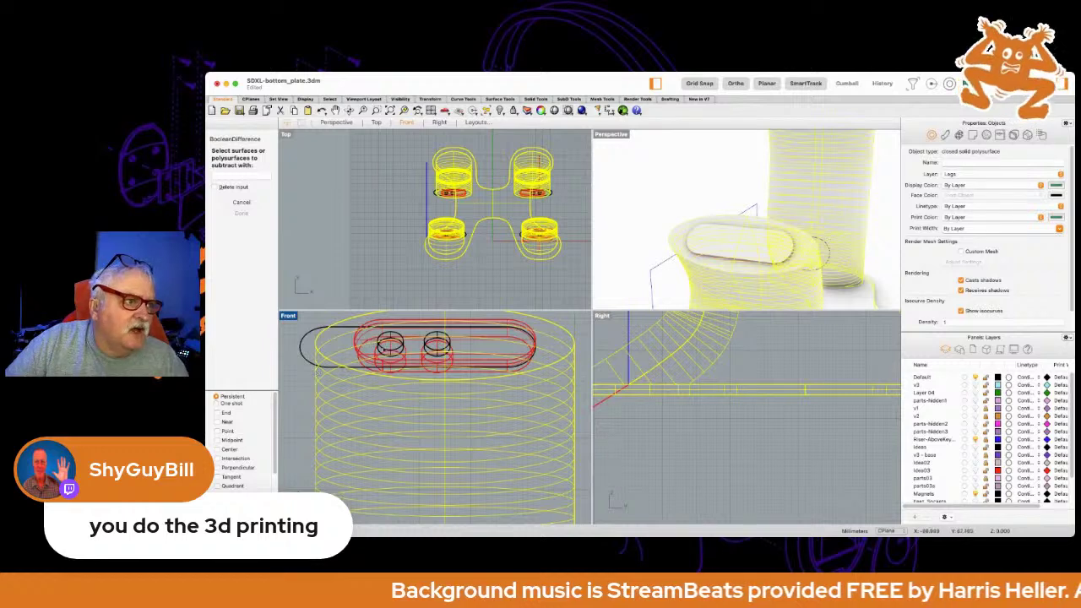
{"action": "left_click", "coordinate": [406, 351]}
{"action": "left_click", "coordinate": [406, 352]}
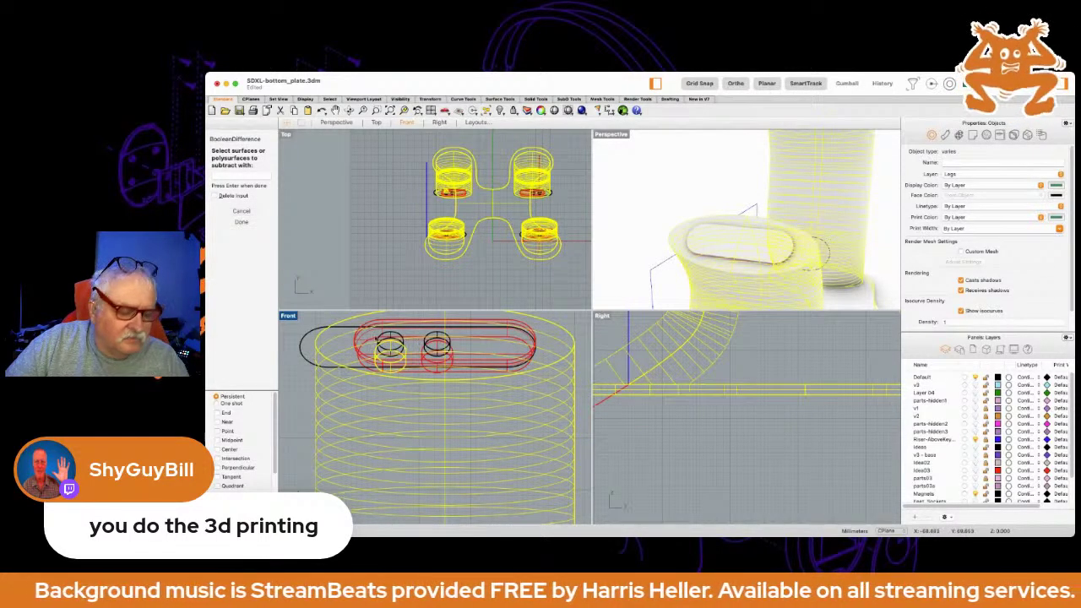
{"action": "key", "text": "Return"}
{"action": "left_click", "coordinate": [322, 335]}
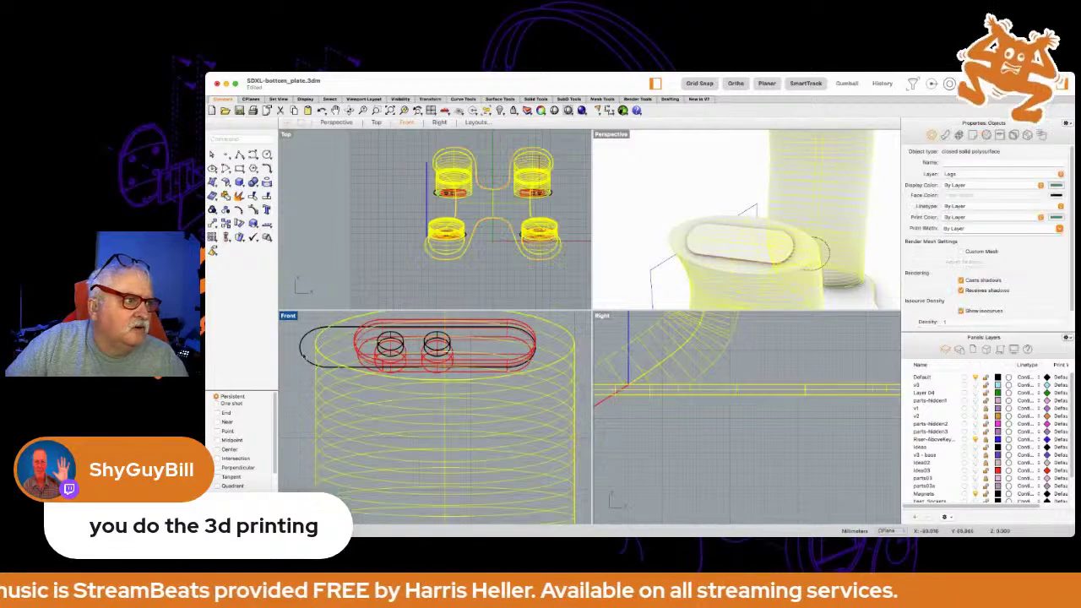
Boolean-subtract the slot-shaped body from the united solid at the top of the rear left leg.
{"action": "key", "text": "Return"}
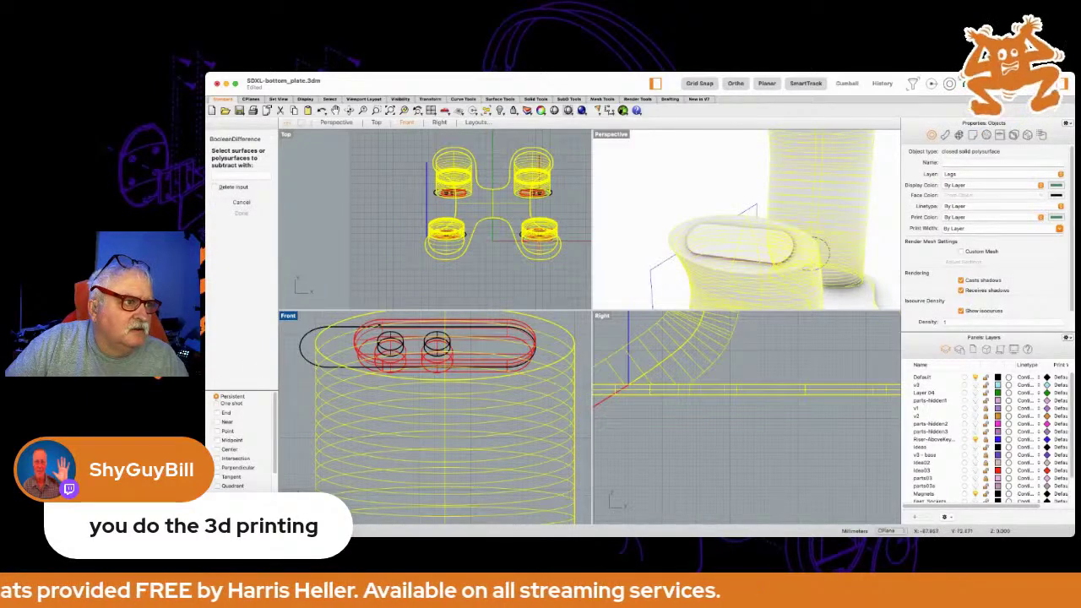
{"action": "left_click", "coordinate": [379, 322]}
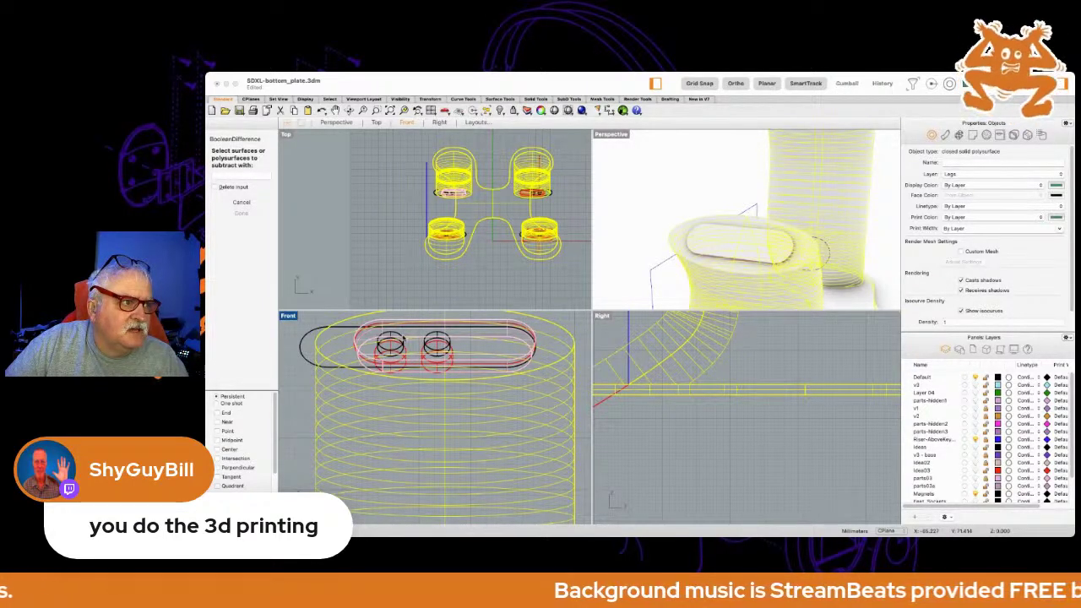
{"action": "left_click", "coordinate": [402, 338]}
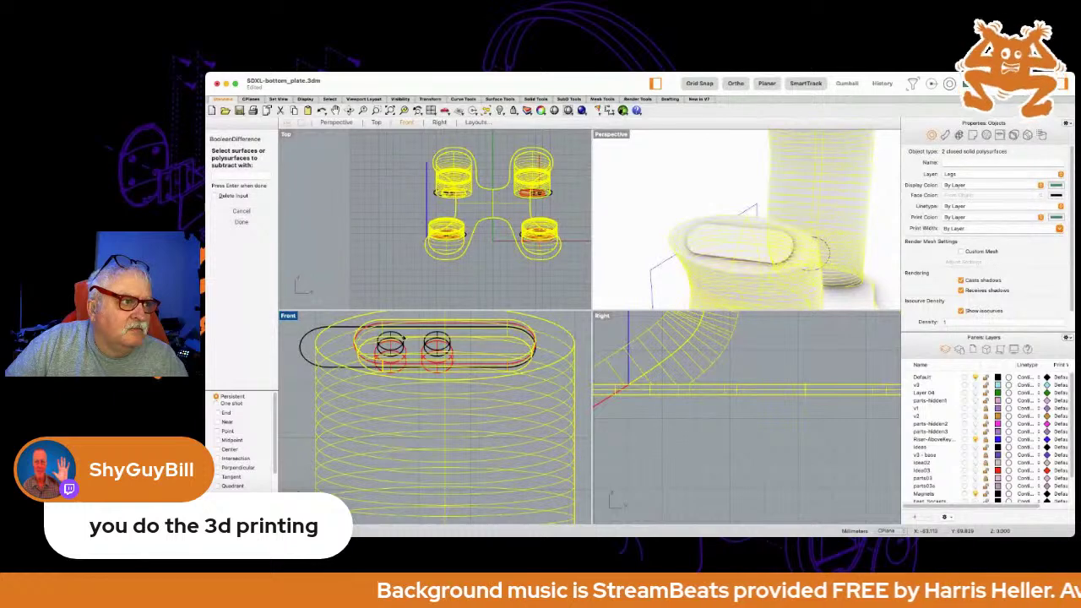
{"action": "key", "text": "Return"}
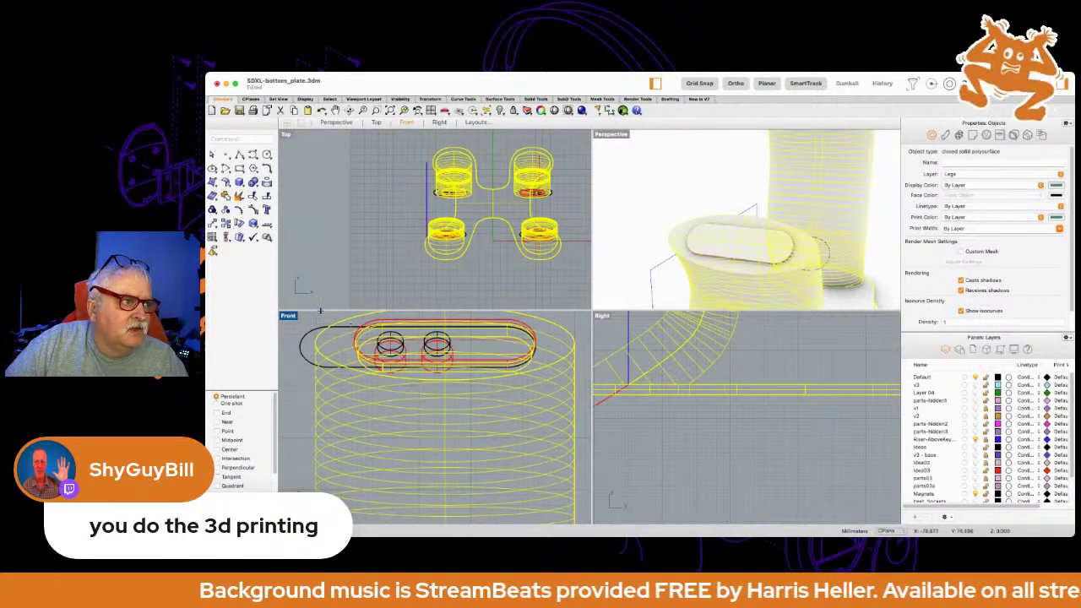
Boolean-subtract the two small round cylinders beneath the rear left leg's slot from the solid, then clear the selection.
{"action": "left_click", "coordinate": [320, 315]}
{"action": "left_click", "coordinate": [346, 322]}
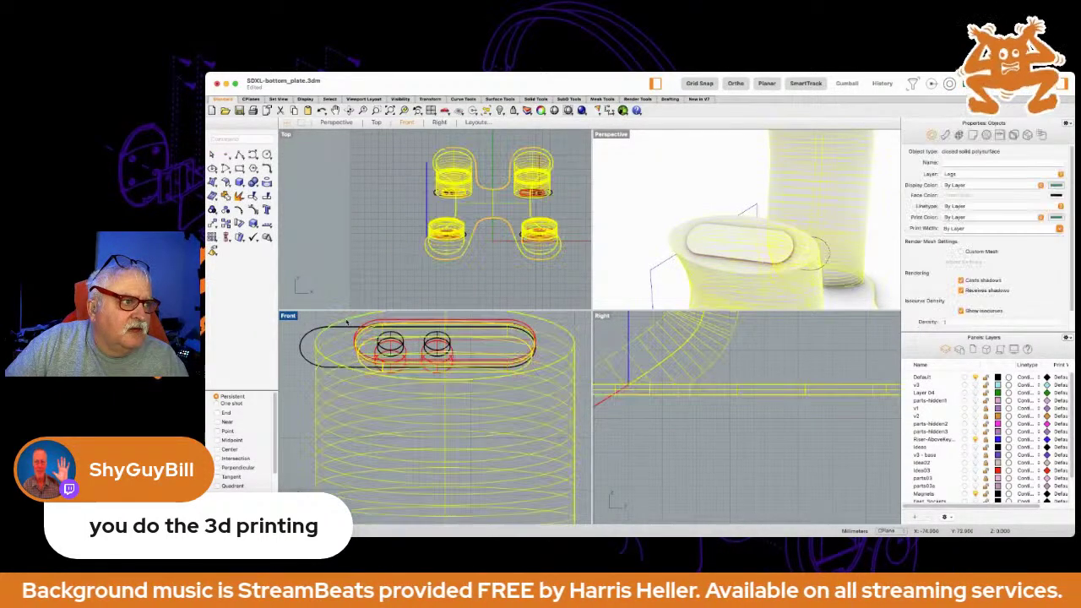
{"action": "key", "text": "Return"}
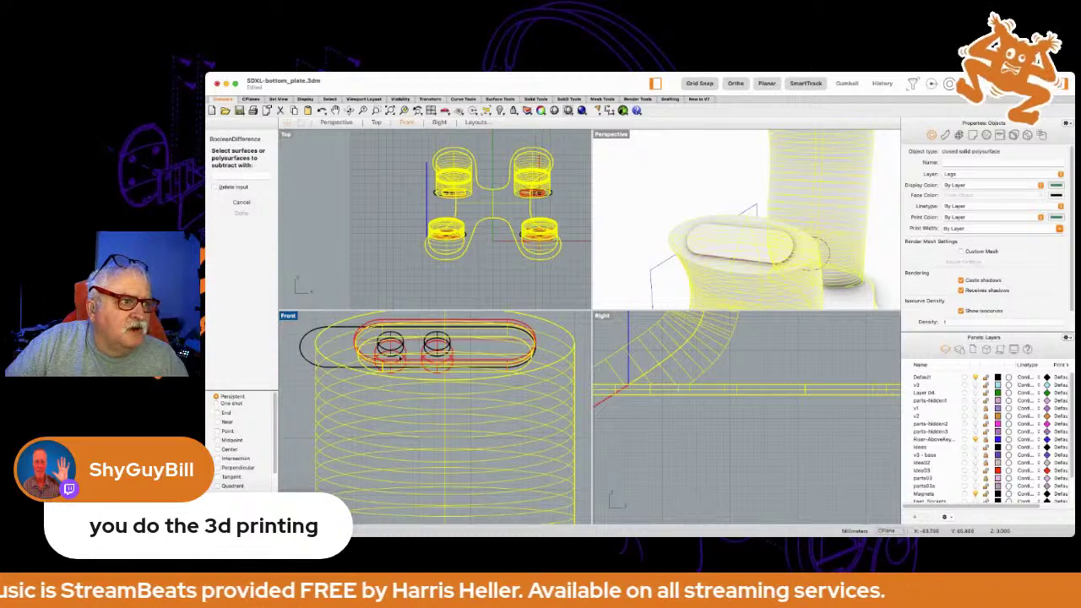
{"action": "left_click", "coordinate": [419, 349]}
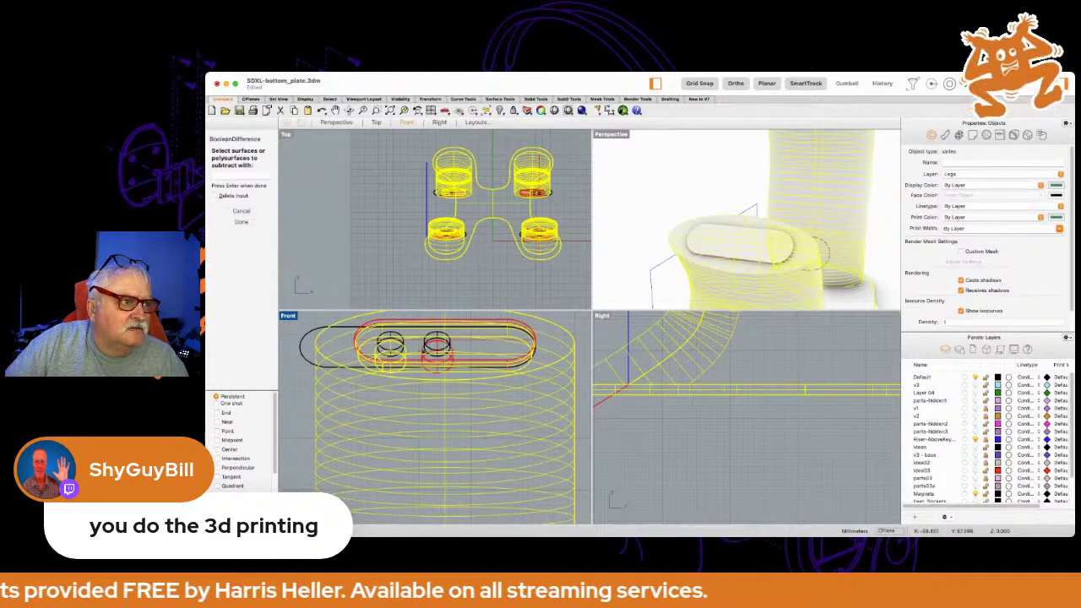
{"action": "key", "text": "Return"}
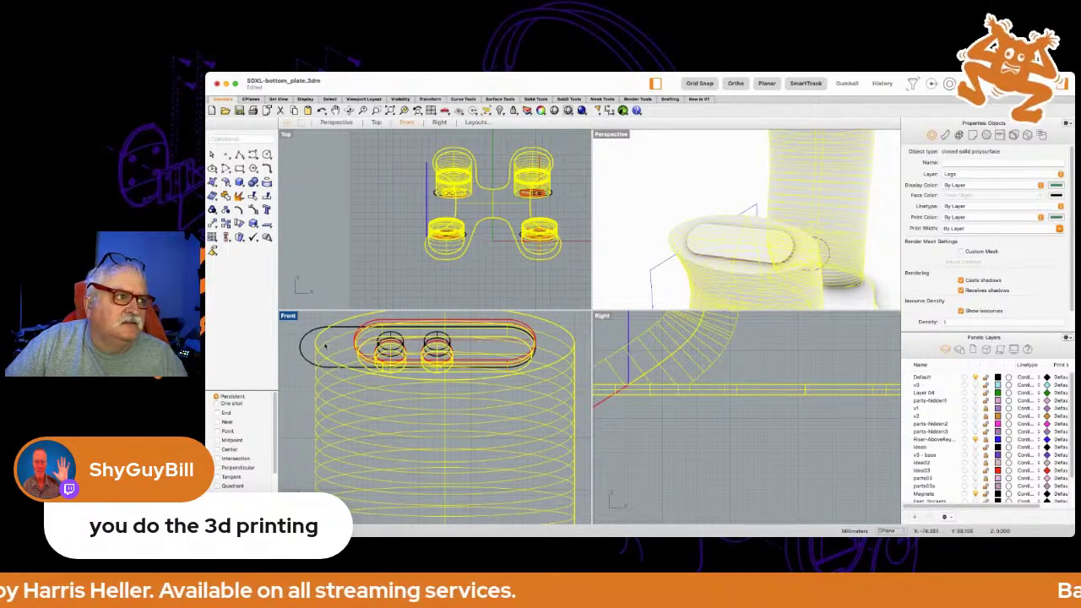
{"action": "left_click", "coordinate": [318, 318]}
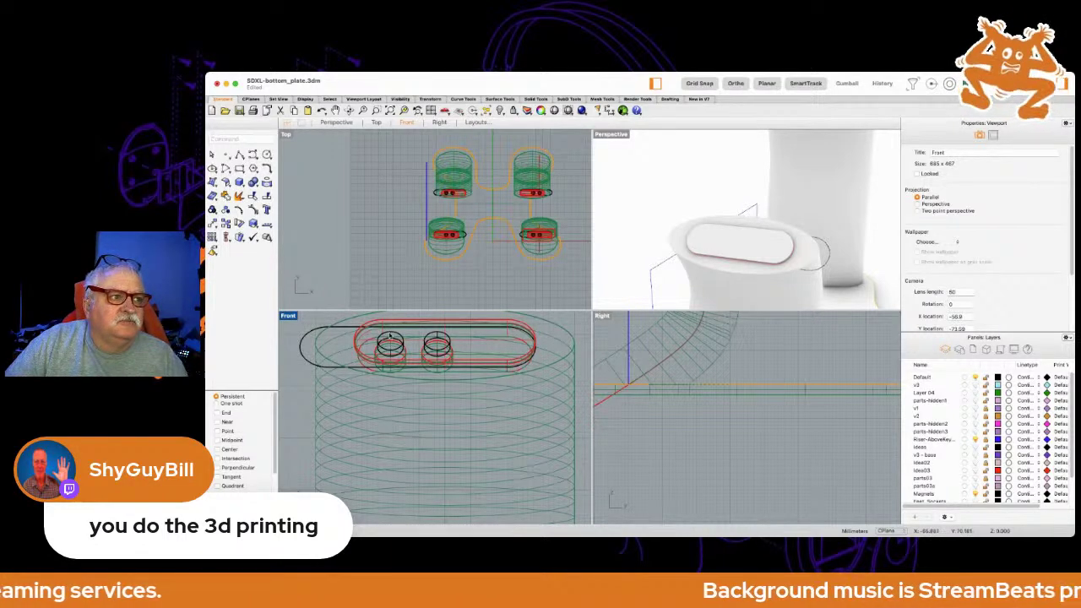
Boolean-subtract the slot-shaped body from the united solid at the top of the front left leg.
{"action": "scroll", "coordinate": [390, 336], "scroll_direction": "down", "scroll_amount": 2}
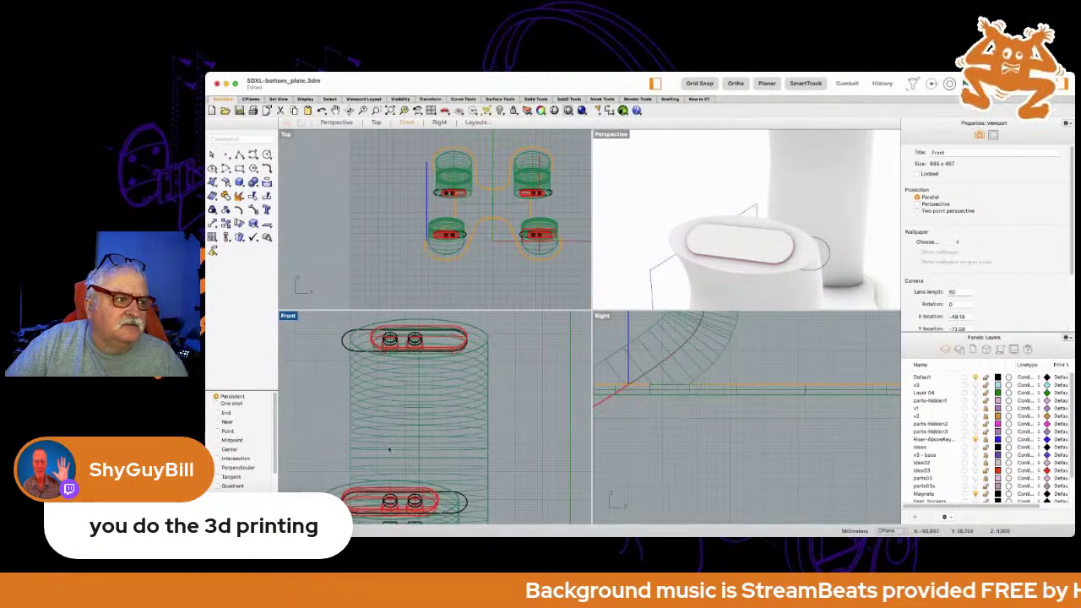
{"action": "scroll", "coordinate": [350, 484], "scroll_direction": "up", "scroll_amount": 3}
{"action": "right_click_drag", "start_coordinate": [351, 484], "coordinate": [404, 374]}
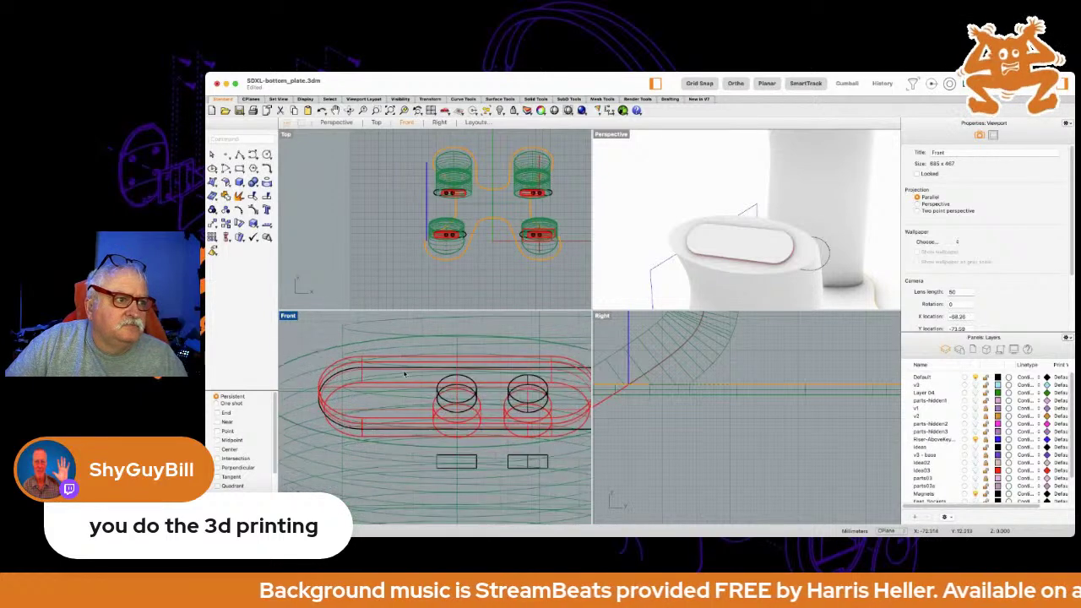
{"action": "left_click", "coordinate": [335, 349]}
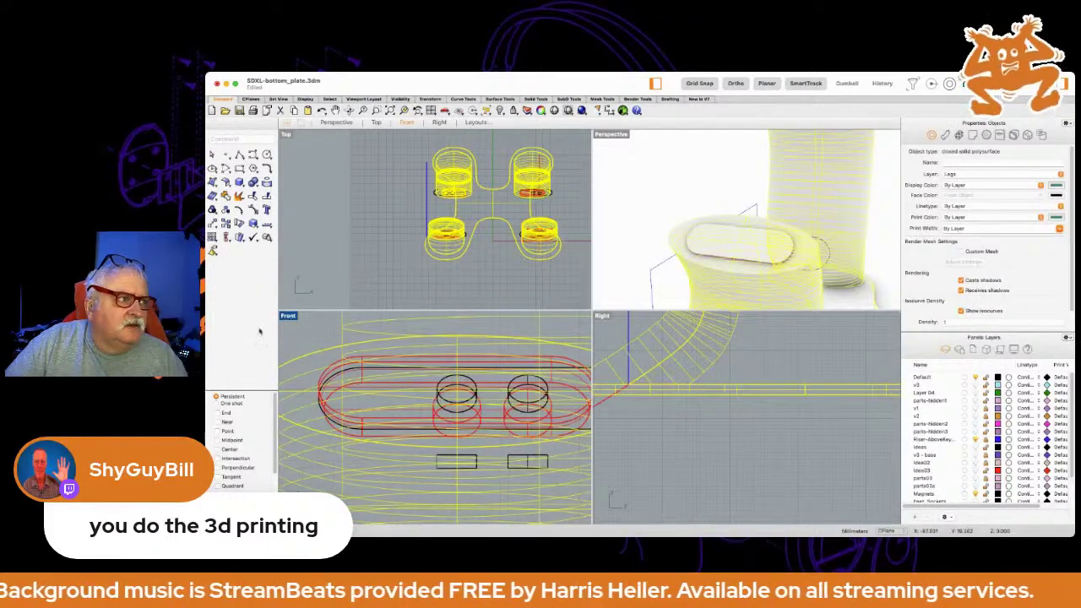
{"action": "right_click", "coordinate": [324, 379]}
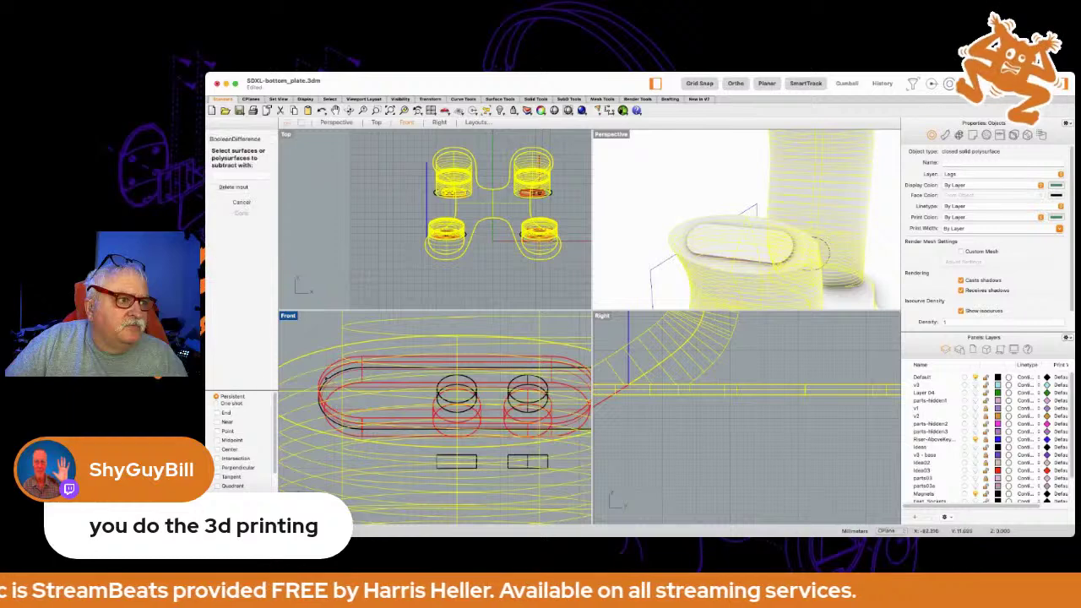
{"action": "left_click", "coordinate": [332, 367]}
{"action": "right_click", "coordinate": [309, 327]}
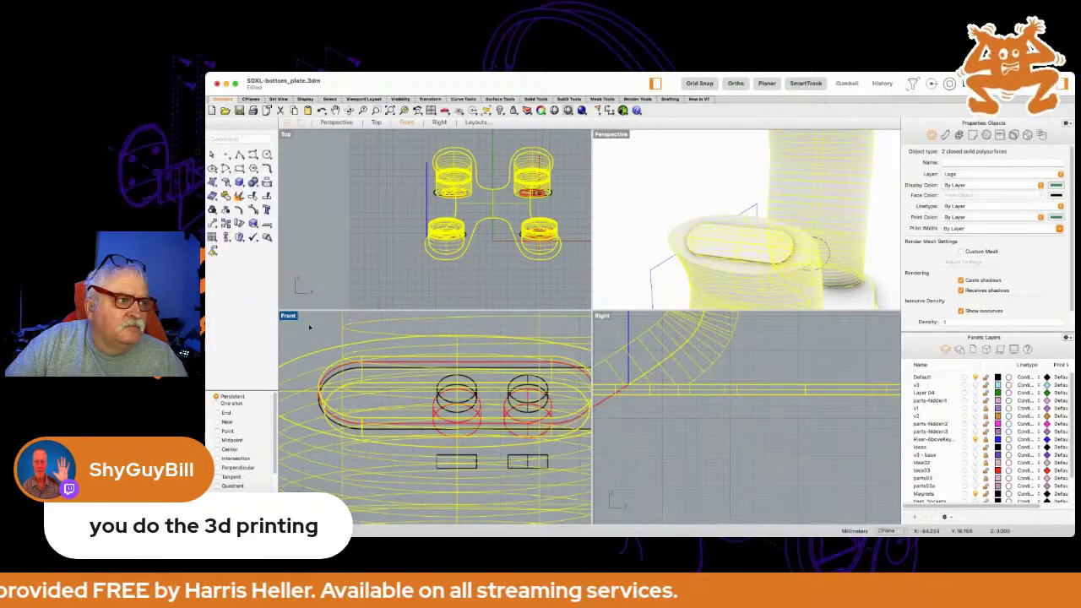
Boolean-subtract the two small round cylinders beneath the front left leg's slot from the solid.
{"action": "right_click", "coordinate": [354, 405]}
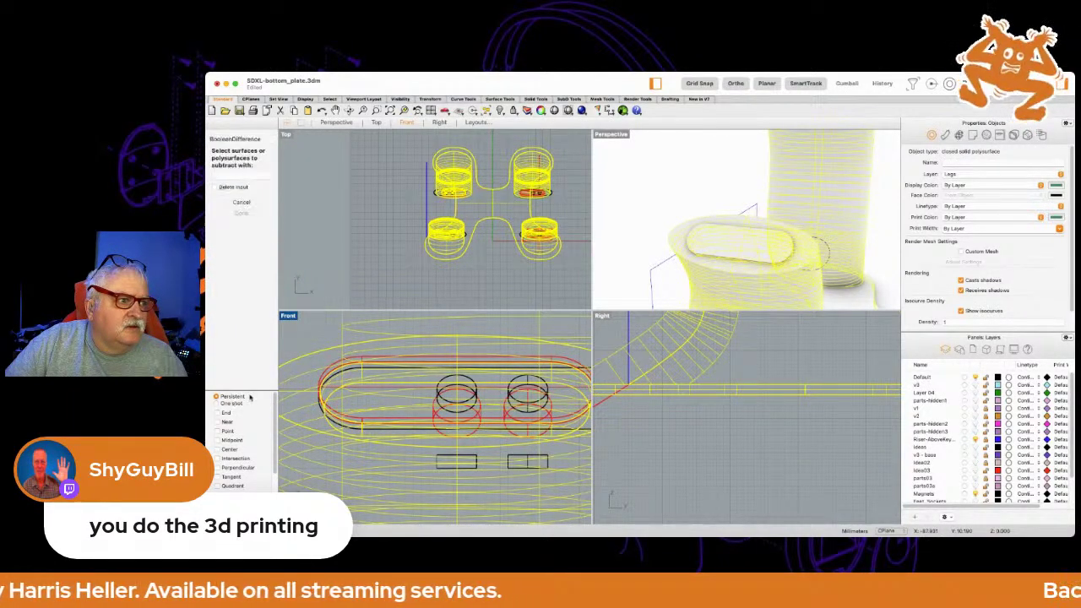
{"action": "left_click", "coordinate": [437, 410]}
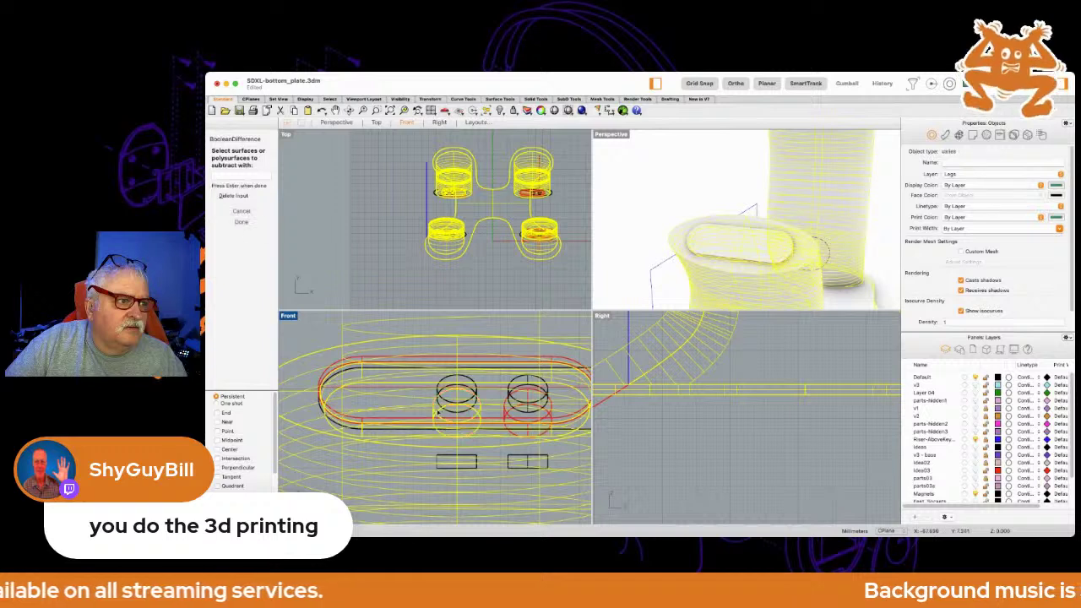
{"action": "right_click", "coordinate": [427, 405]}
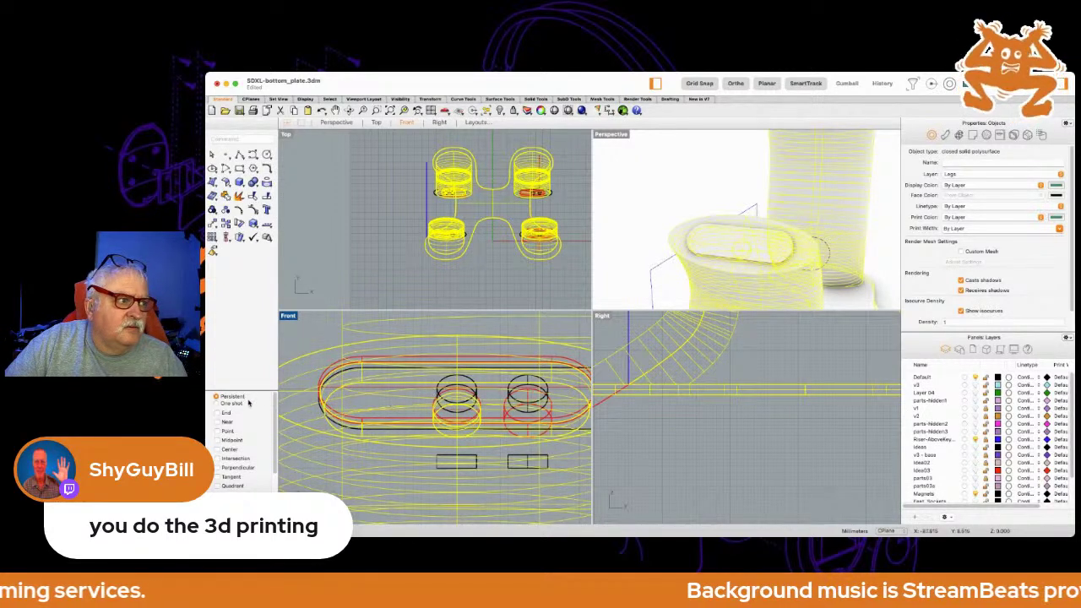
{"action": "right_click", "coordinate": [342, 406]}
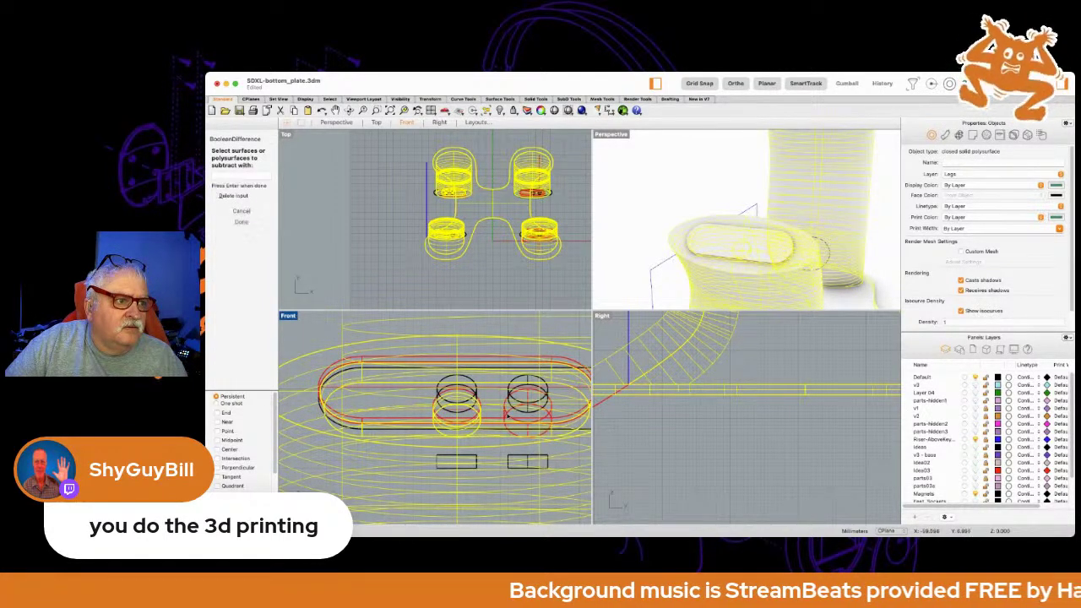
{"action": "right_click", "coordinate": [511, 397]}
Boolean-subtract the slot-shaped body from the united solid at the top of the front right leg.
{"action": "key", "text": "Home"}
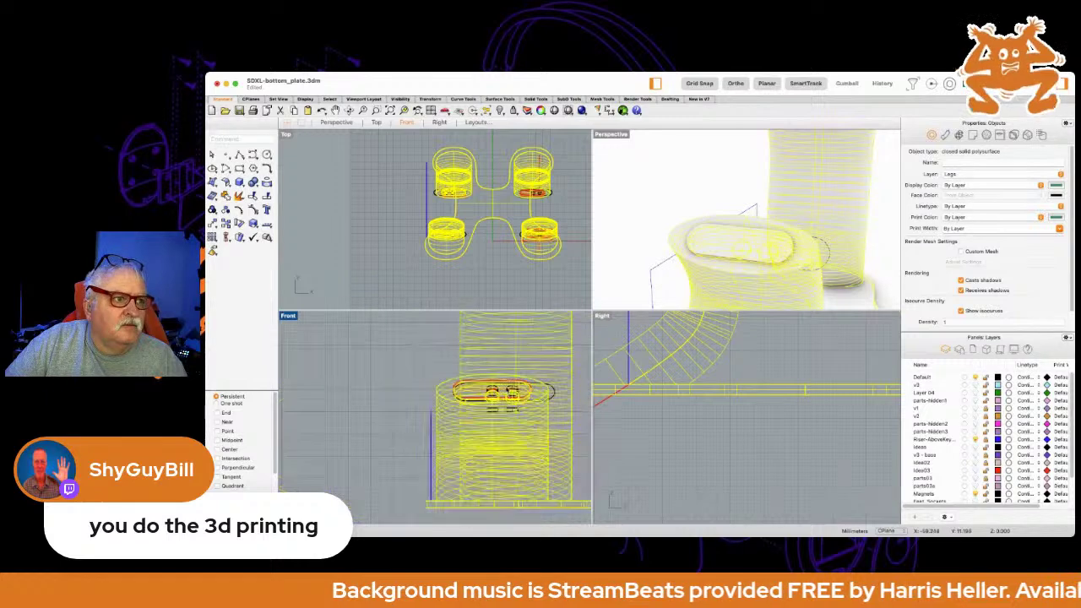
{"action": "scroll", "coordinate": [507, 390], "scroll_direction": "up", "scroll_amount": 3}
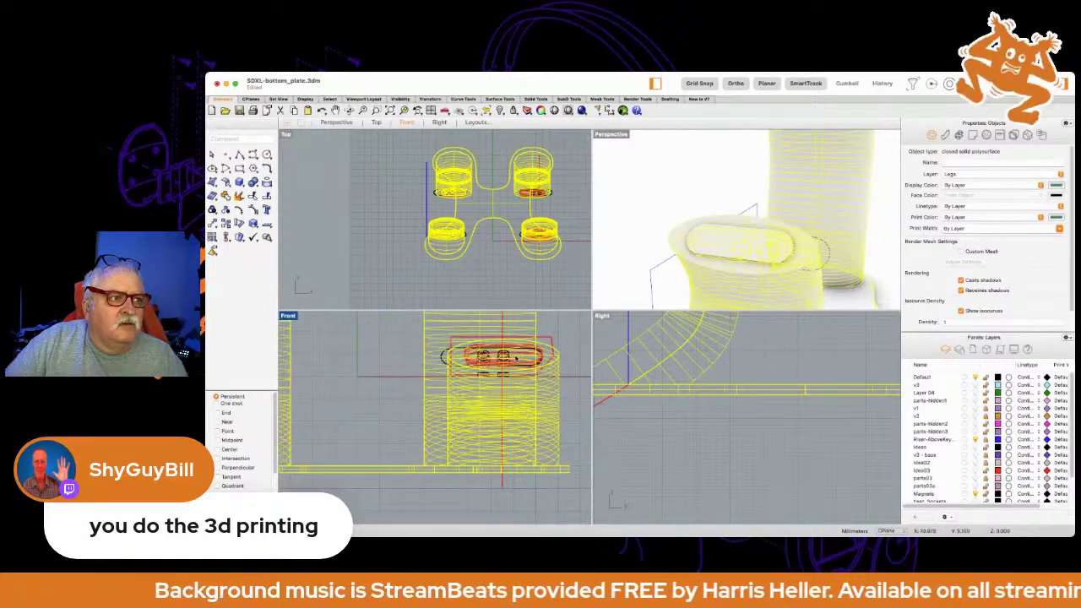
{"action": "scroll", "coordinate": [515, 358], "scroll_direction": "up", "scroll_amount": 5}
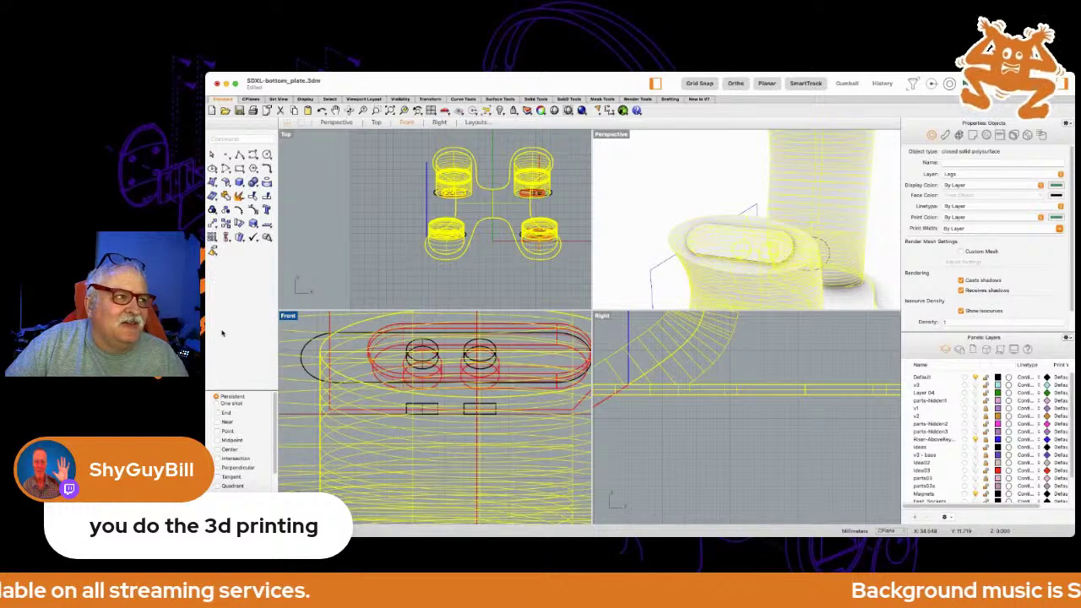
{"action": "type", "text": "booleandifference"}
{"action": "key", "text": "Return"}
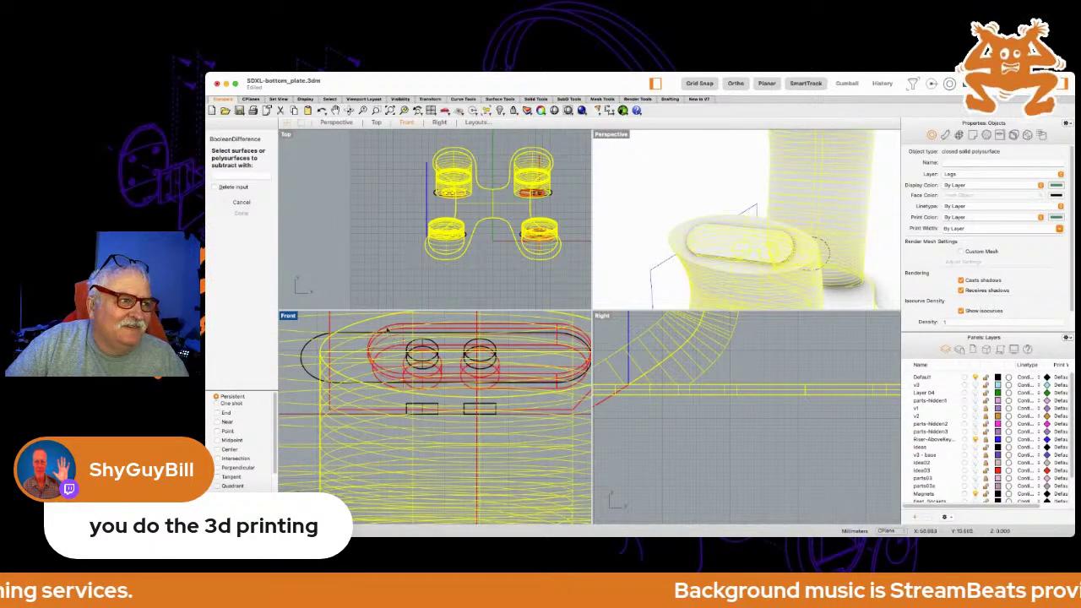
{"action": "left_click", "coordinate": [386, 331]}
{"action": "key", "text": "Return"}
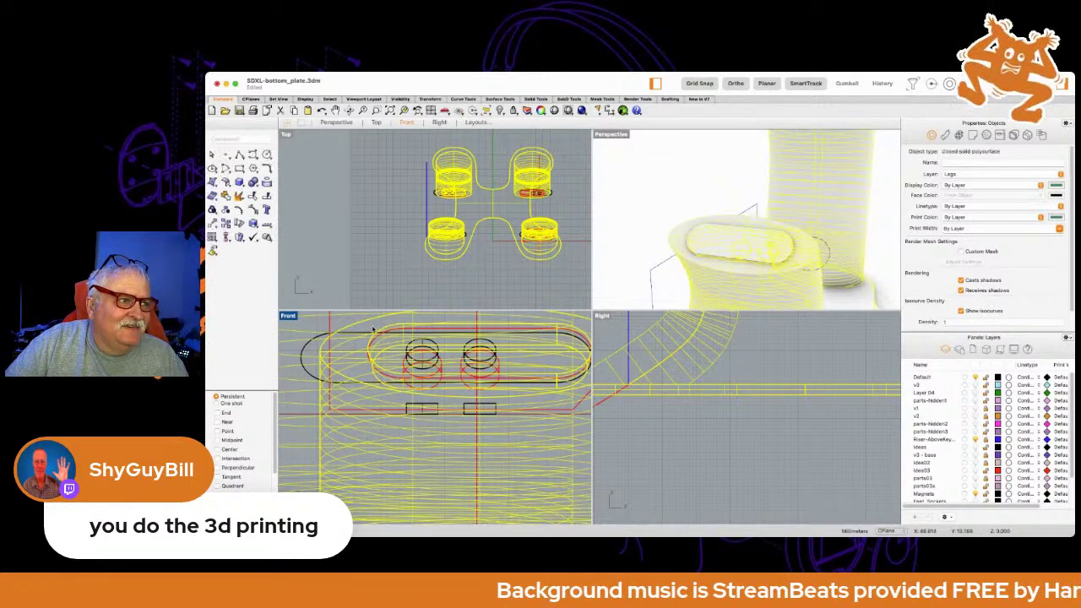
Boolean-subtract the two small round cylinders beneath the front right leg's slot from the solid.
{"action": "key", "text": "Return"}
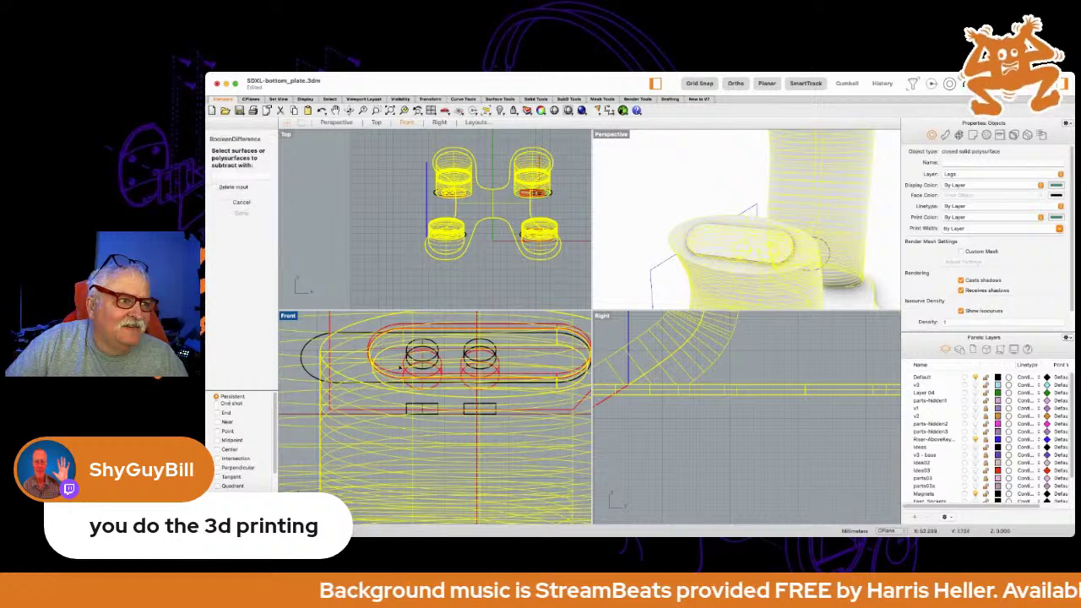
{"action": "key", "text": "Escape"}
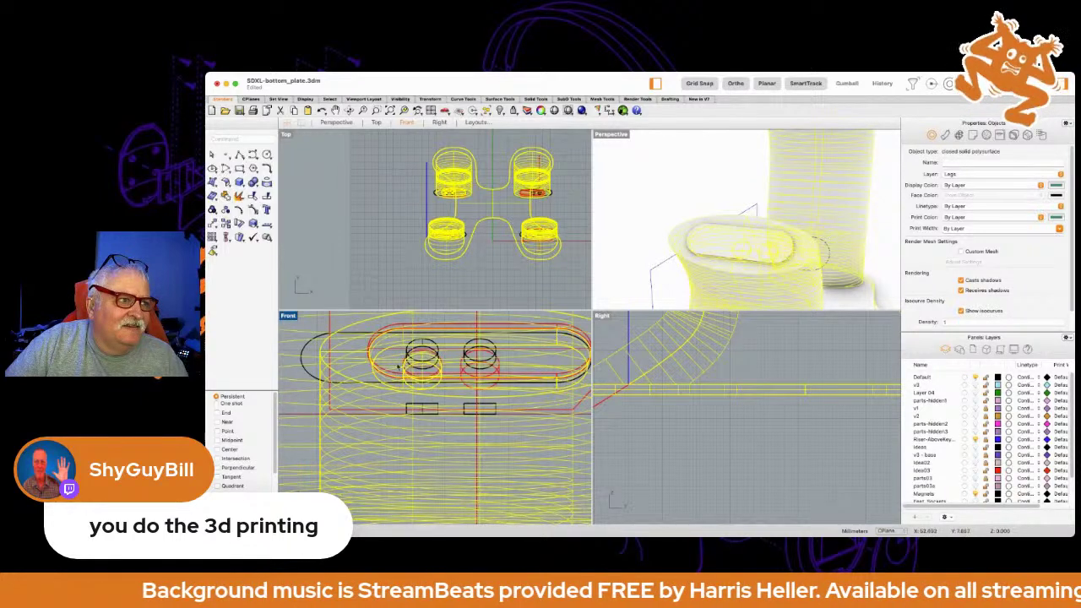
{"action": "key", "text": "Return"}
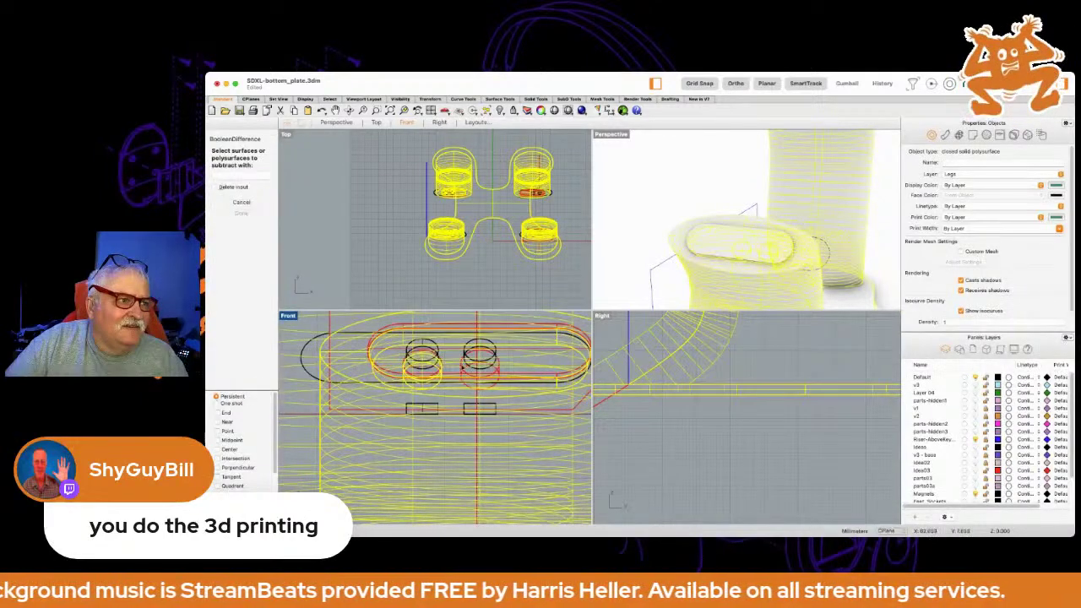
{"action": "left_click", "coordinate": [465, 369]}
{"action": "key", "text": "Return"}
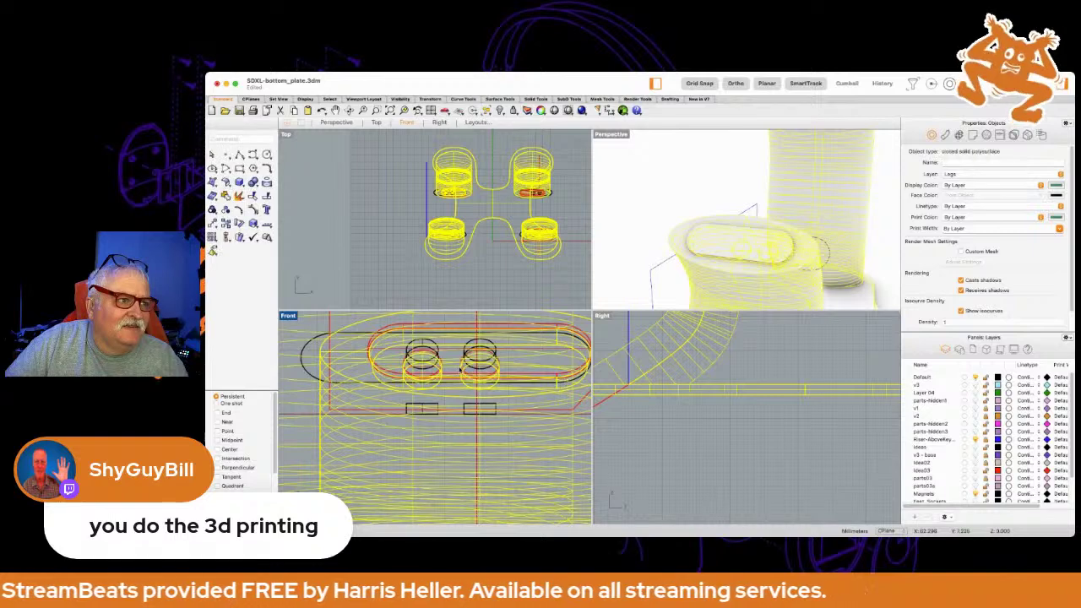
{"action": "scroll", "coordinate": [483, 322], "scroll_direction": "down", "scroll_amount": 5}
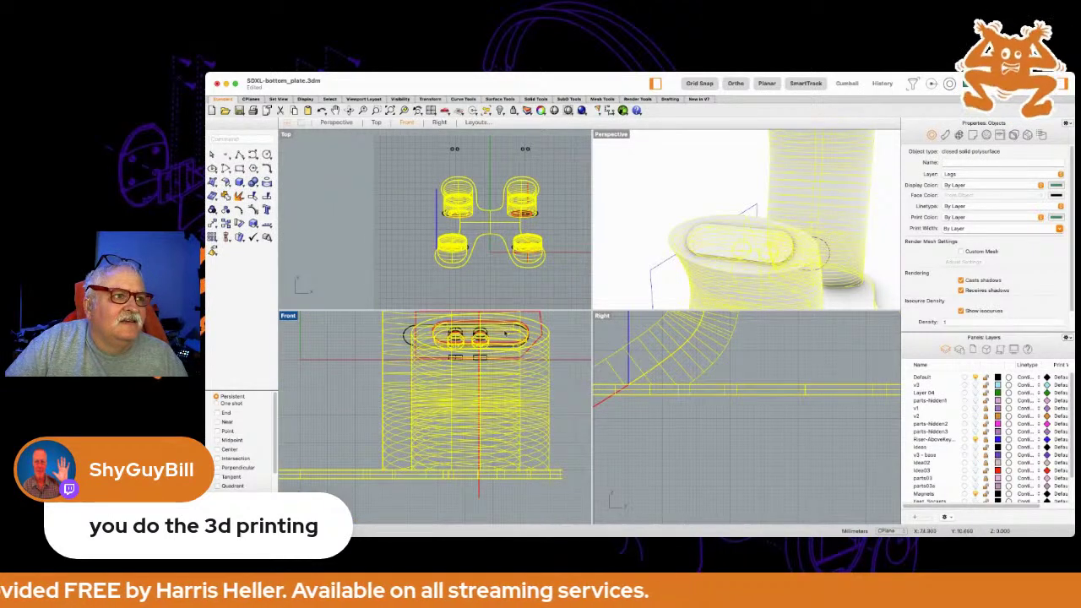
Boolean-subtract the slot-shaped body from the united solid at the top of the back right leg.
{"action": "scroll", "coordinate": [409, 395], "scroll_direction": "down", "scroll_amount": 3}
{"action": "scroll", "coordinate": [408, 394], "scroll_direction": "up", "scroll_amount": 3}
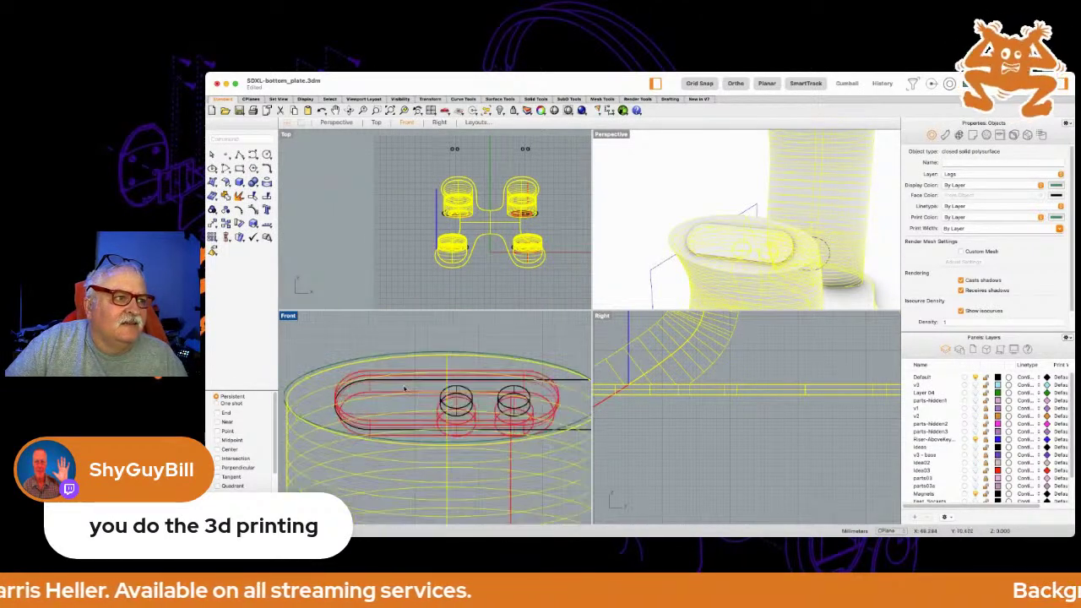
{"action": "left_click", "coordinate": [241, 399]}
{"action": "left_click", "coordinate": [365, 372]}
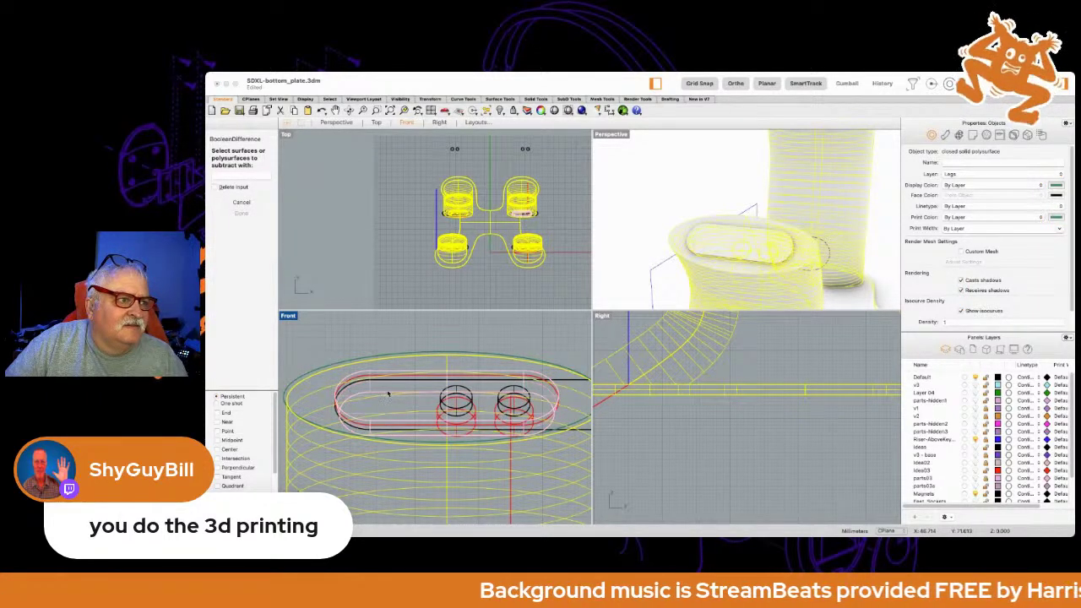
{"action": "left_click", "coordinate": [406, 358]}
{"action": "key", "text": "Return"}
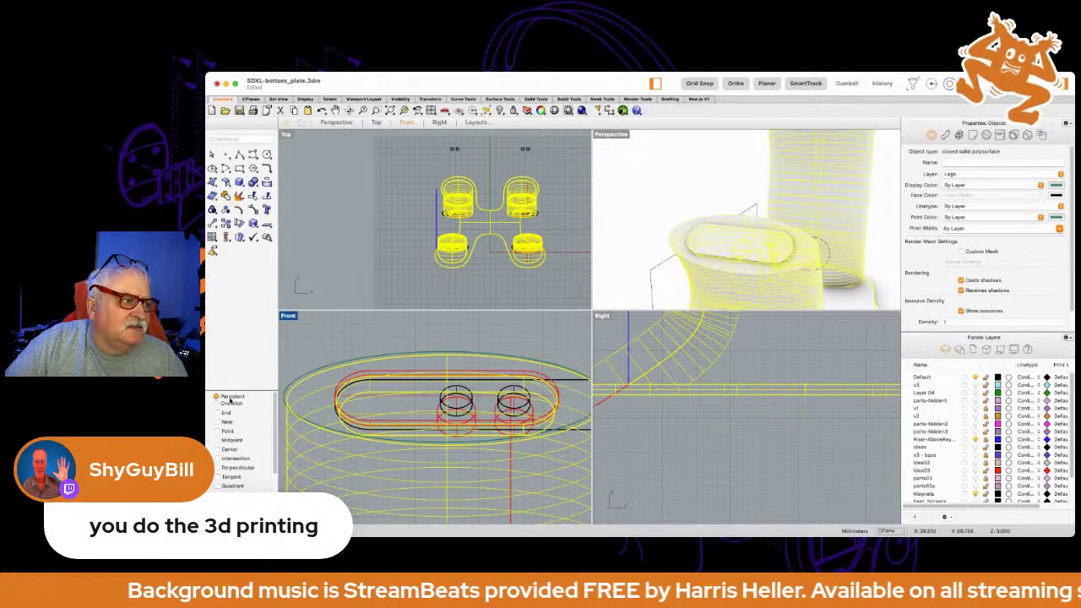
Boolean-subtract the two small round cylinders beneath the back right leg's slot from the solid.
{"action": "key", "text": "Return"}
{"action": "left_click", "coordinate": [456, 412]}
{"action": "key", "text": "Return"}
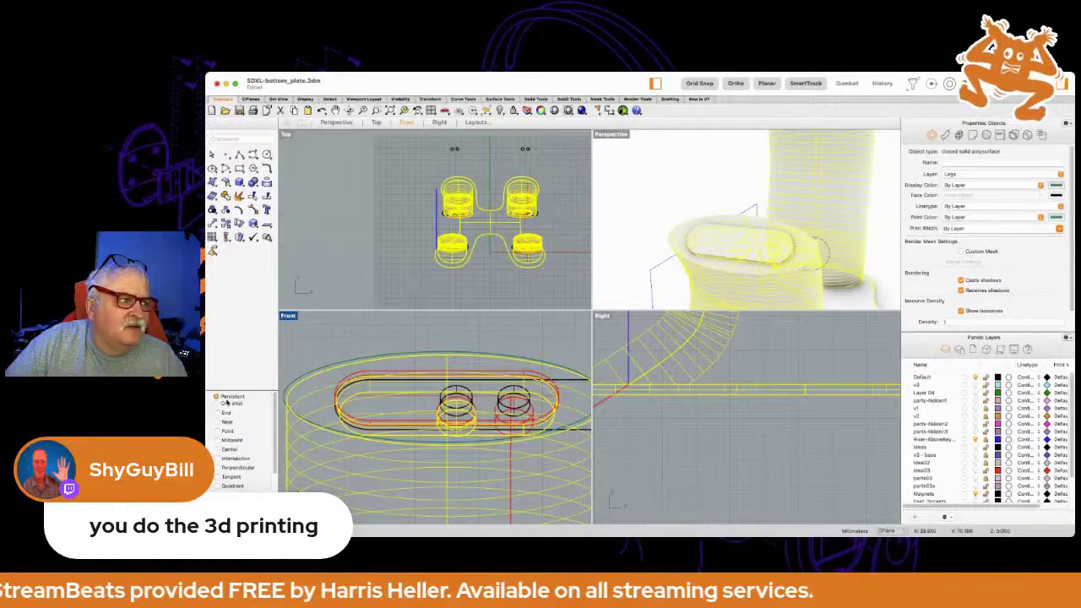
{"action": "key", "text": "Return"}
{"action": "left_click", "coordinate": [495, 409]}
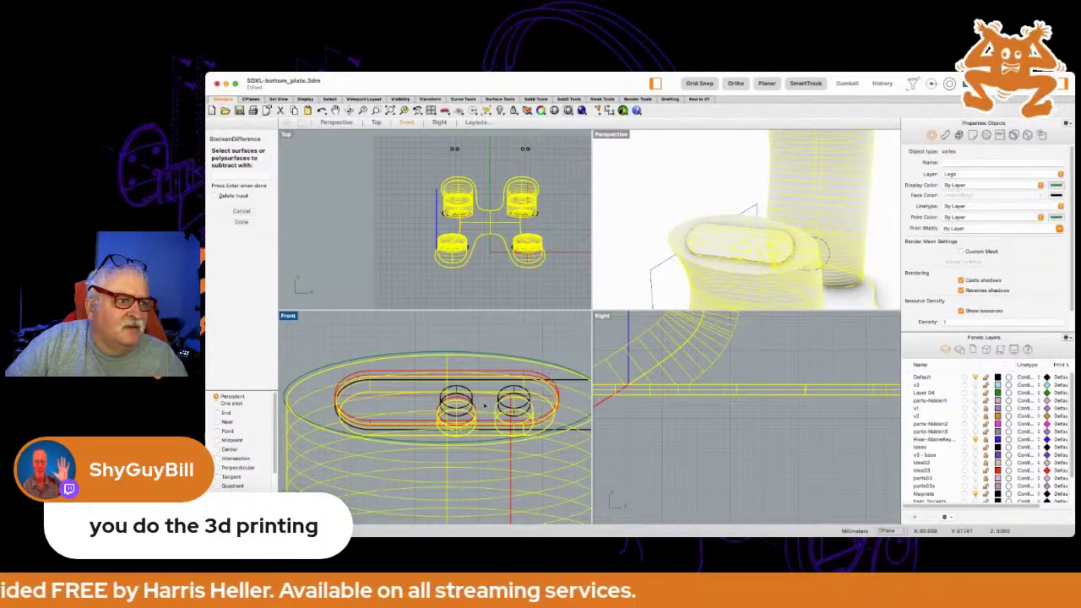
{"action": "key", "text": "Return"}
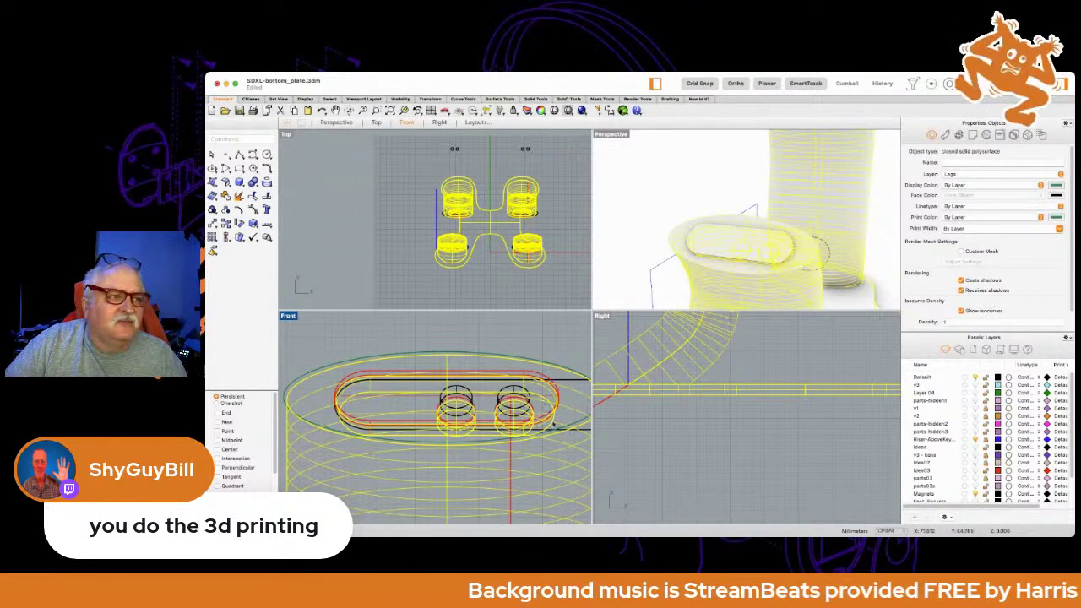
Deselect the solid and hide the Magnets and Feet_Sockets layers.
{"action": "scroll", "coordinate": [535, 412], "scroll_direction": "down", "scroll_amount": 3}
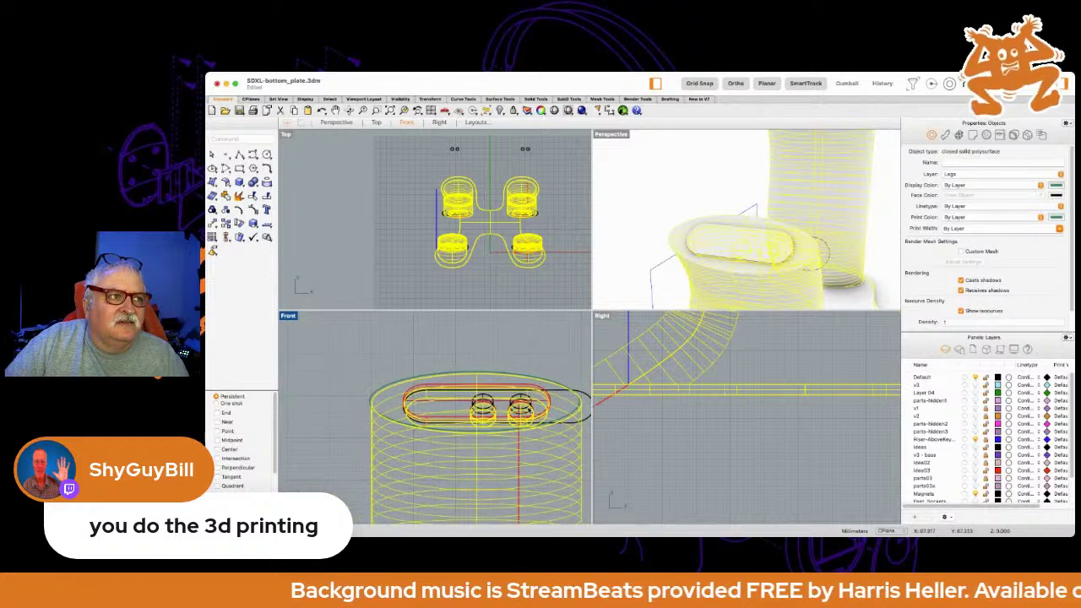
{"action": "scroll", "coordinate": [518, 410], "scroll_direction": "down", "scroll_amount": 3}
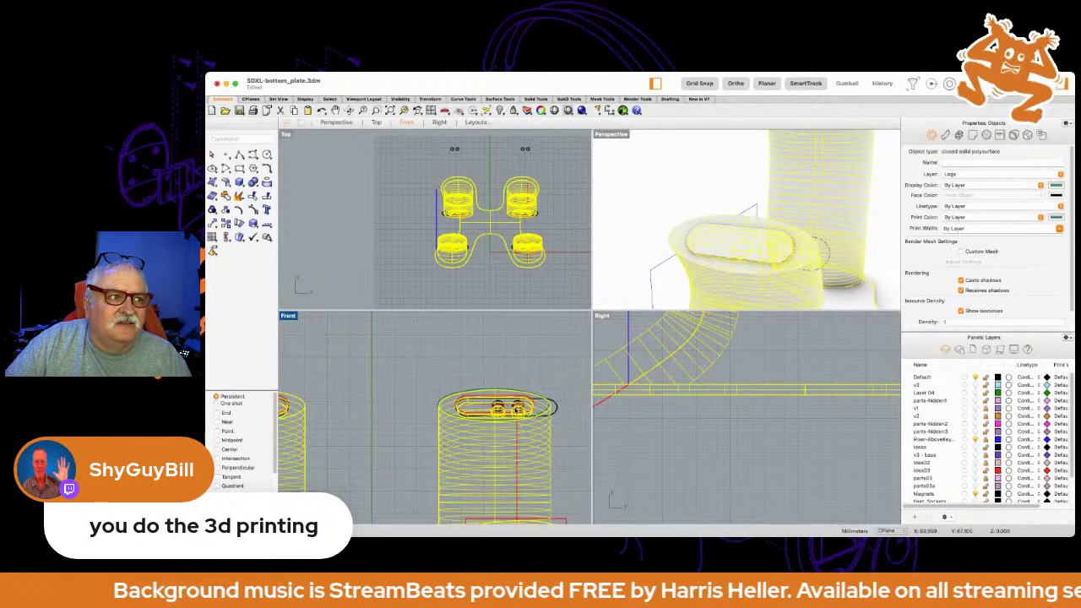
{"action": "scroll", "coordinate": [427, 419], "scroll_direction": "down", "scroll_amount": 3}
{"action": "scroll", "coordinate": [439, 384], "scroll_direction": "down", "scroll_amount": 3}
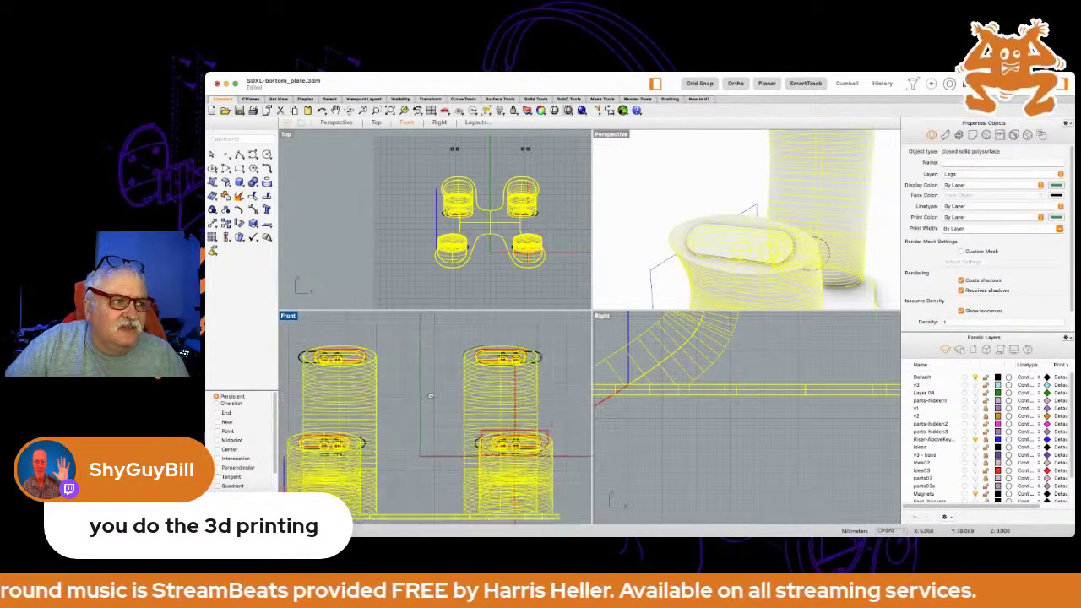
{"action": "scroll", "coordinate": [445, 376], "scroll_direction": "down", "scroll_amount": 3}
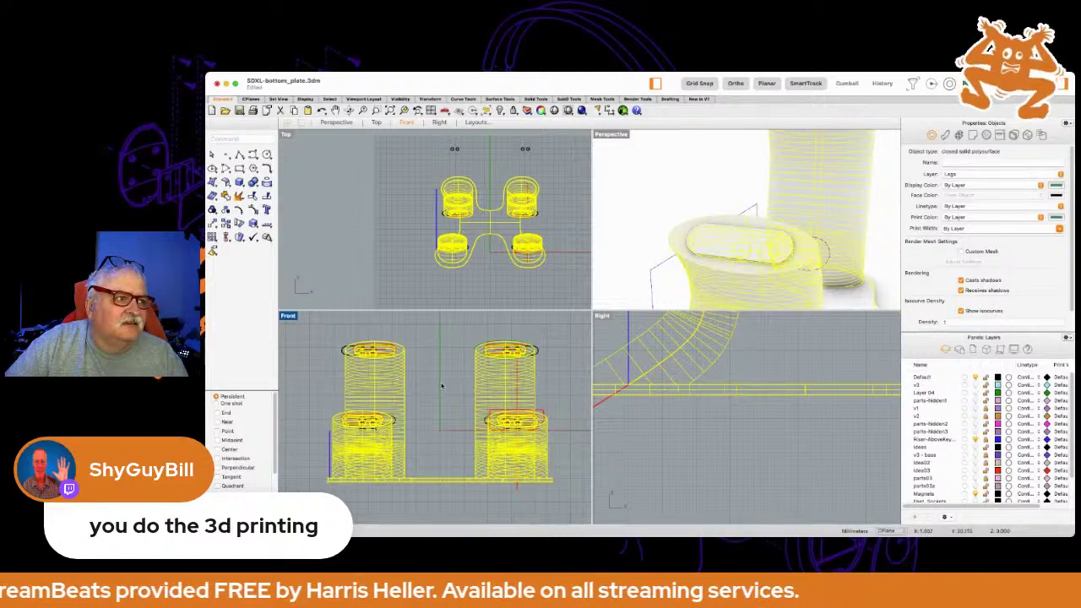
{"action": "left_click", "coordinate": [485, 283]}
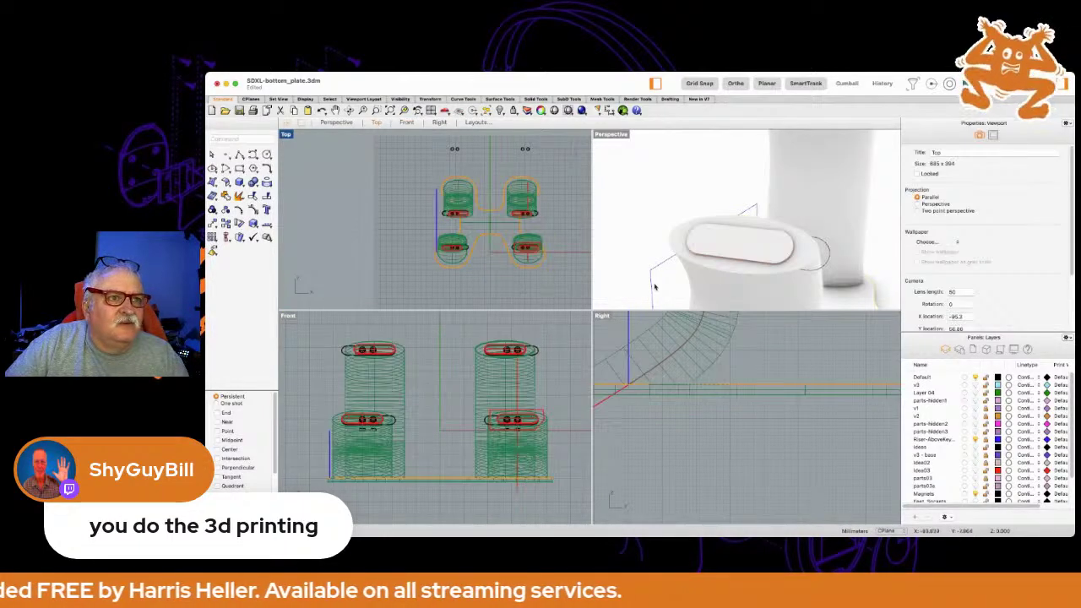
{"action": "right_click_drag", "start_coordinate": [680, 283], "coordinate": [743, 279]}
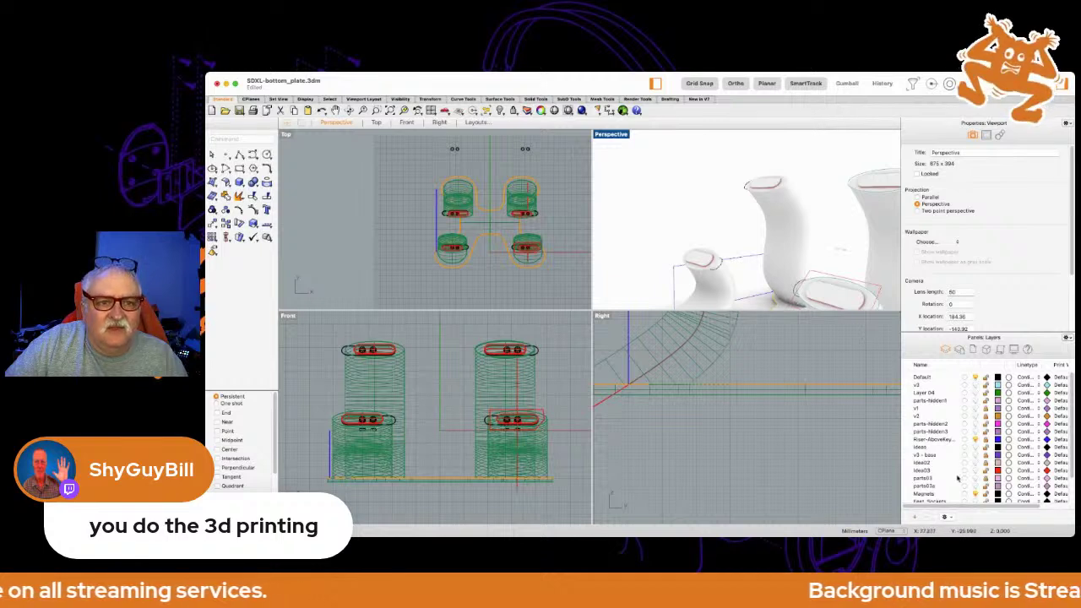
{"action": "scroll", "coordinate": [948, 477], "scroll_direction": "down", "scroll_amount": 3}
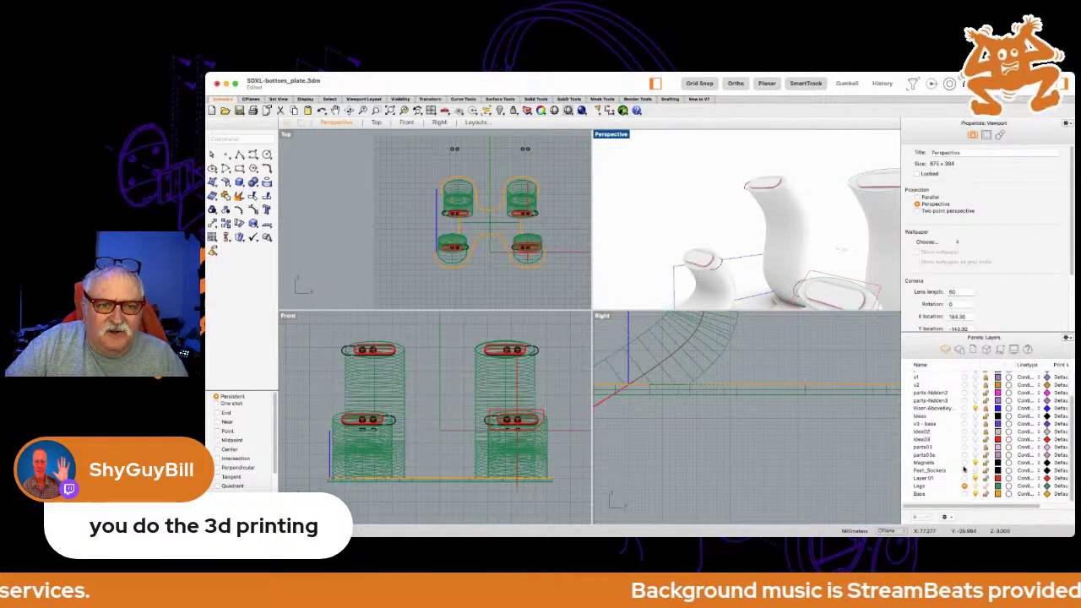
{"action": "left_click", "coordinate": [975, 462]}
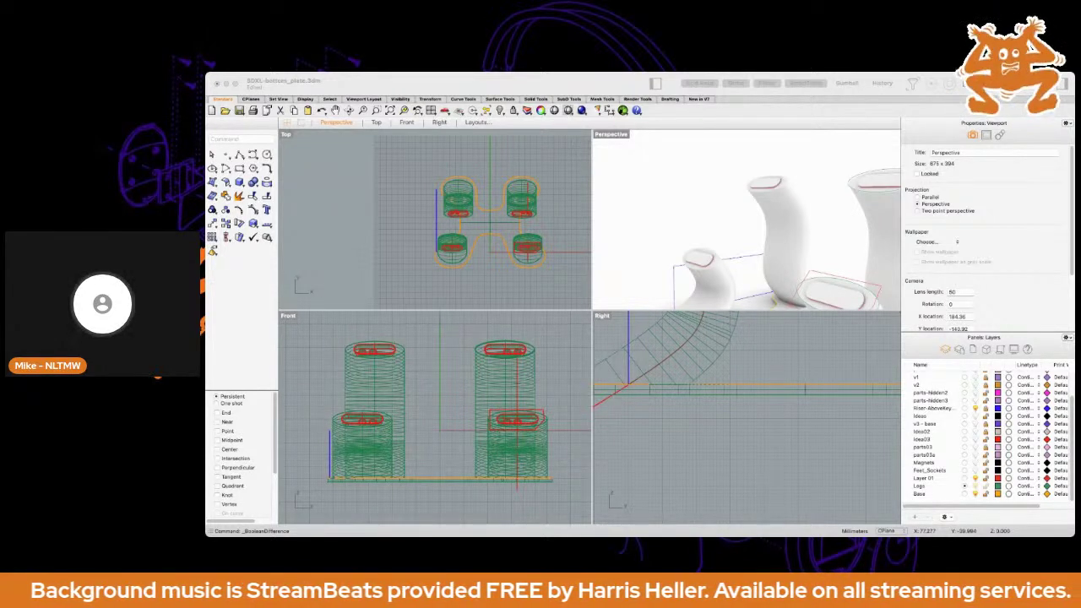
Identify the layer of the leftover cutter bodies in the back right leg and hide Layer 01.
{"action": "left_click", "coordinate": [873, 182]}
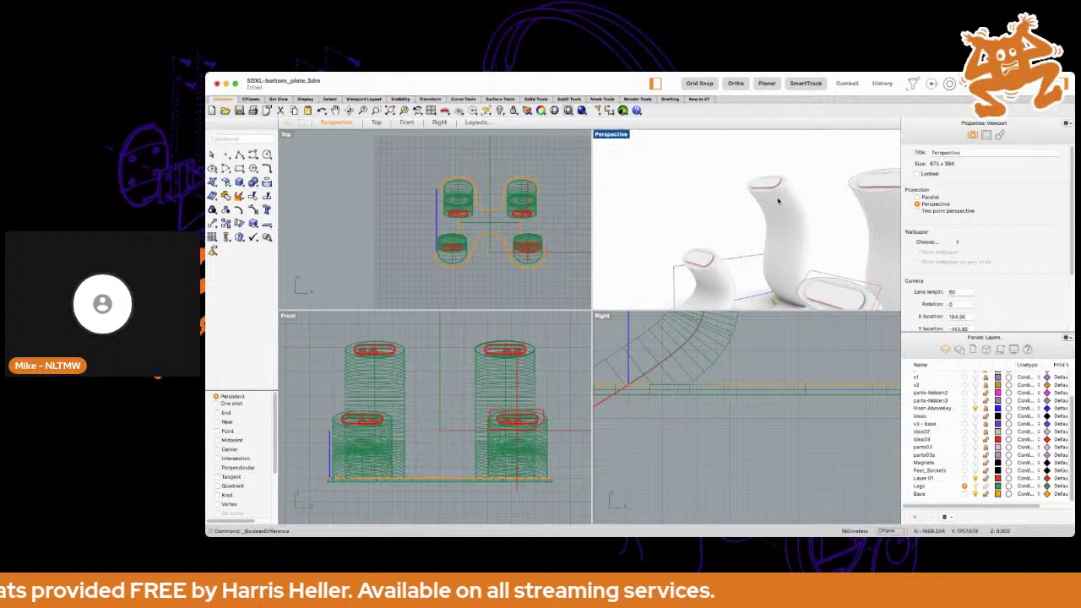
{"action": "scroll", "coordinate": [523, 219], "scroll_direction": "up", "scroll_amount": 5}
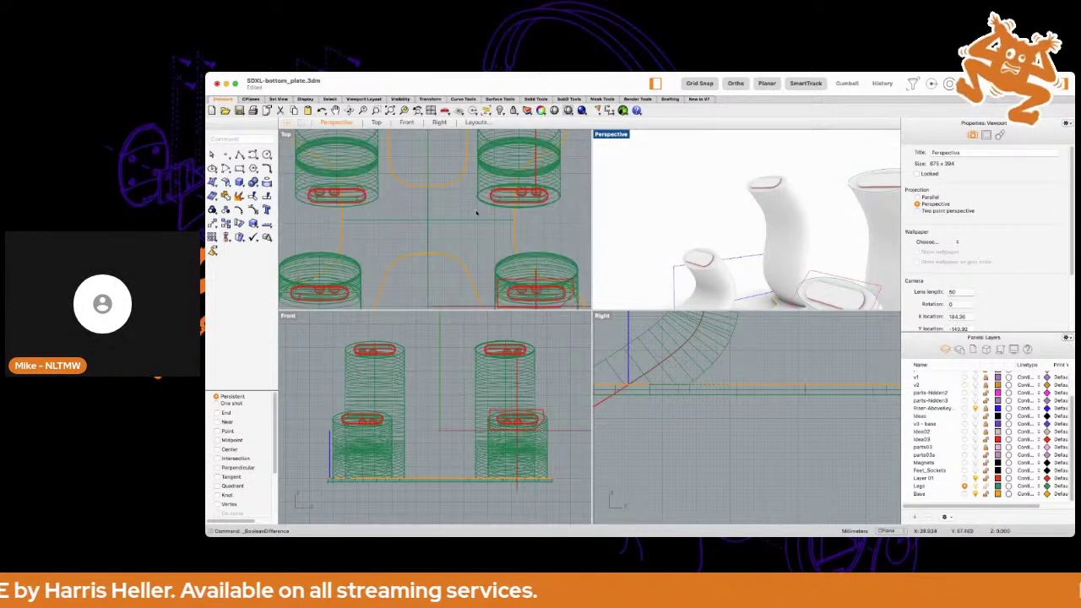
{"action": "left_click_drag", "start_coordinate": [560, 214], "coordinate": [478, 173]}
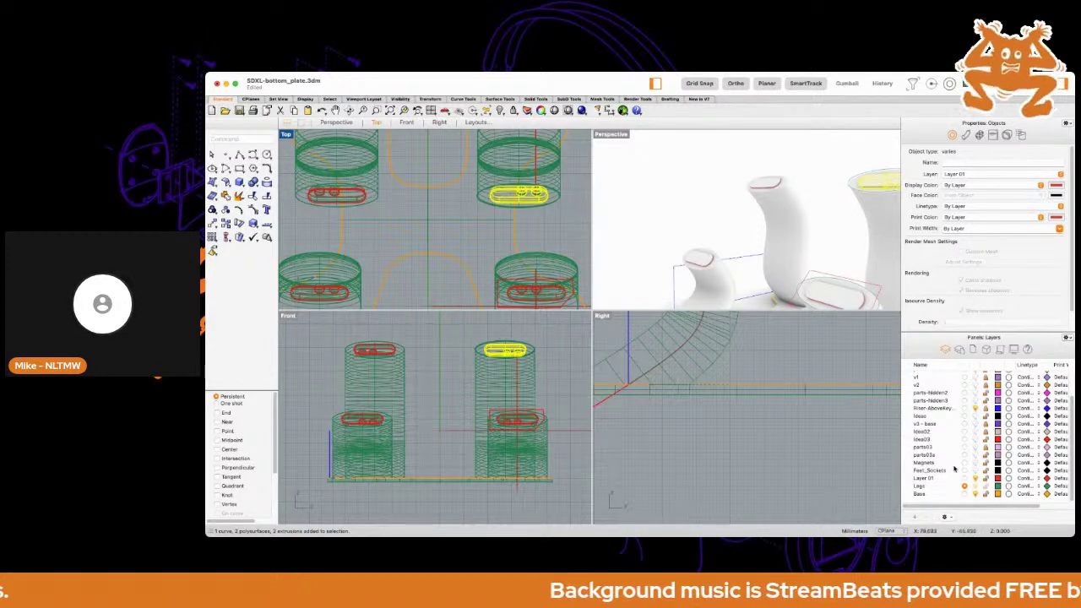
{"action": "key", "text": "Escape"}
{"action": "left_click", "coordinate": [832, 242]}
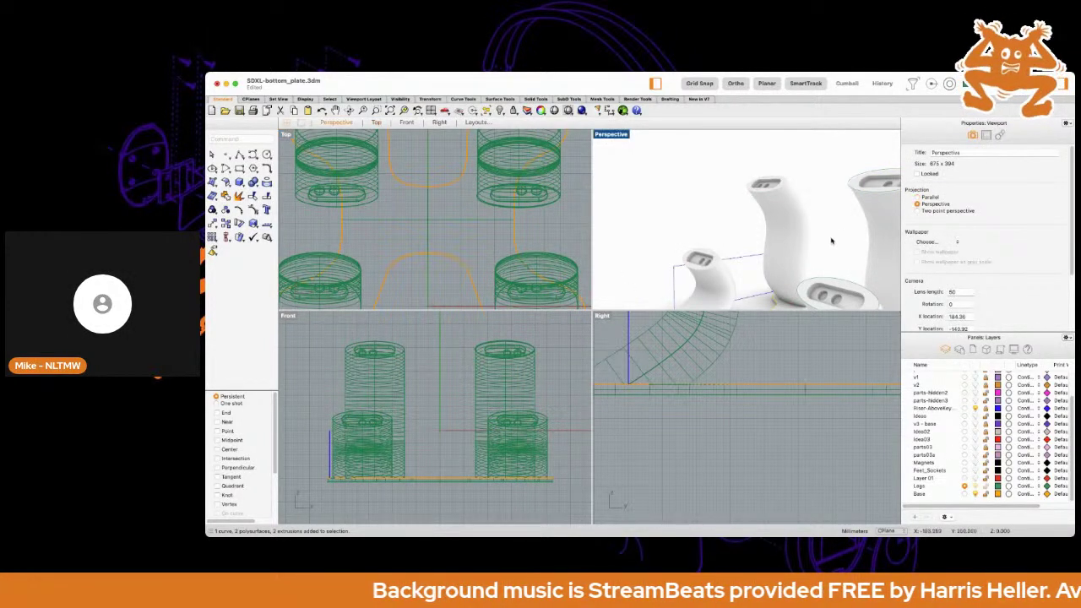
Make Base the current layer and switch the Legs layer off and on to check what it contains.
{"action": "scroll", "coordinate": [828, 242], "scroll_direction": "up", "scroll_amount": 3}
{"action": "scroll", "coordinate": [824, 243], "scroll_direction": "down", "scroll_amount": 5}
{"action": "right_click_drag", "start_coordinate": [822, 243], "coordinate": [886, 288]}
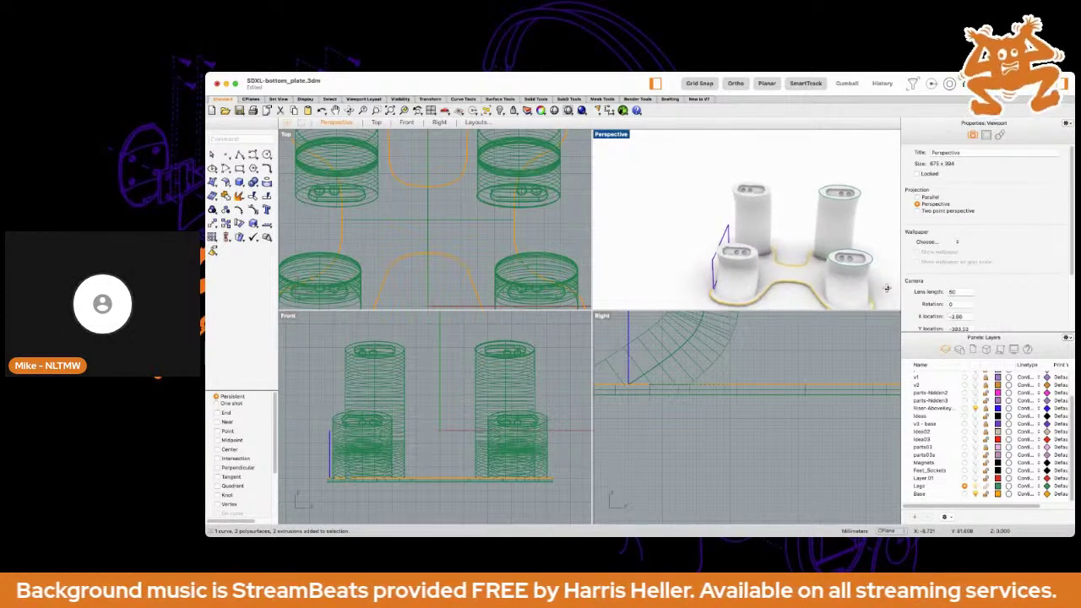
{"action": "left_click", "coordinate": [837, 198]}
{"action": "left_click_drag", "start_coordinate": [803, 169], "coordinate": [875, 216]}
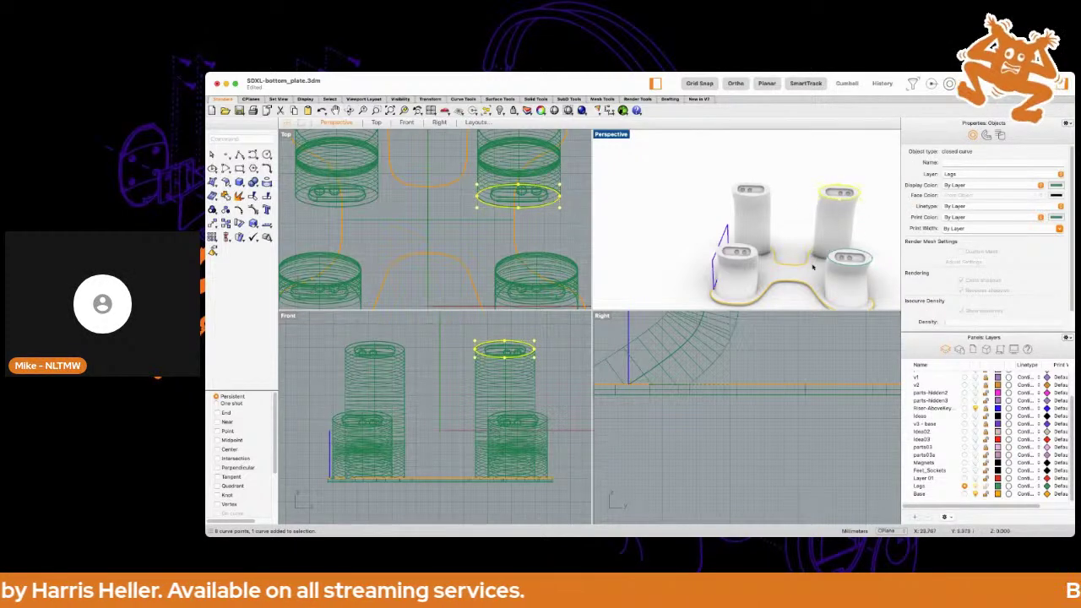
{"action": "left_click", "coordinate": [975, 486]}
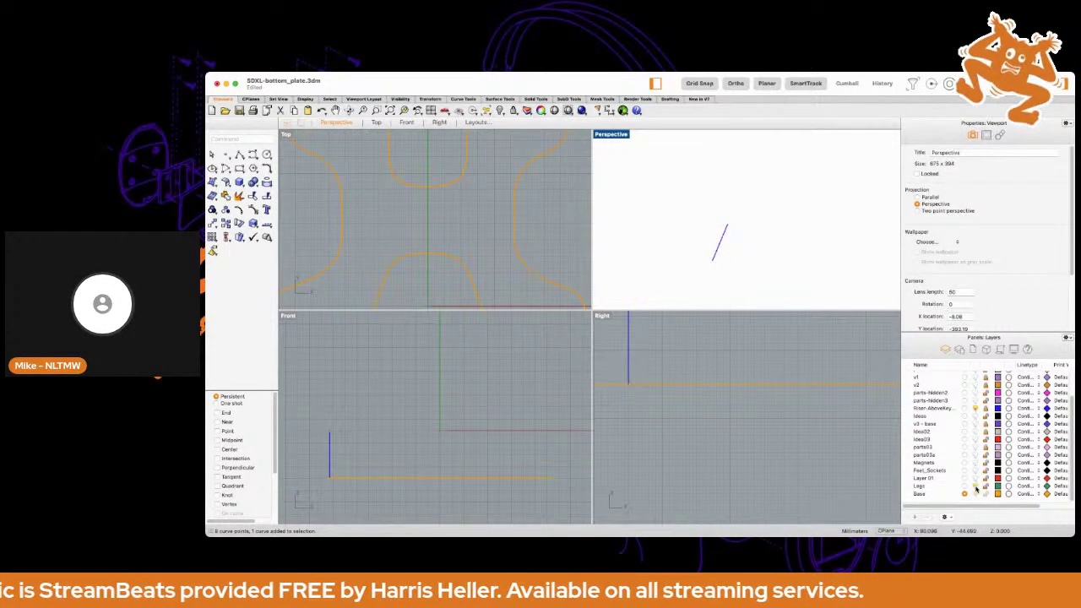
{"action": "left_click", "coordinate": [975, 486]}
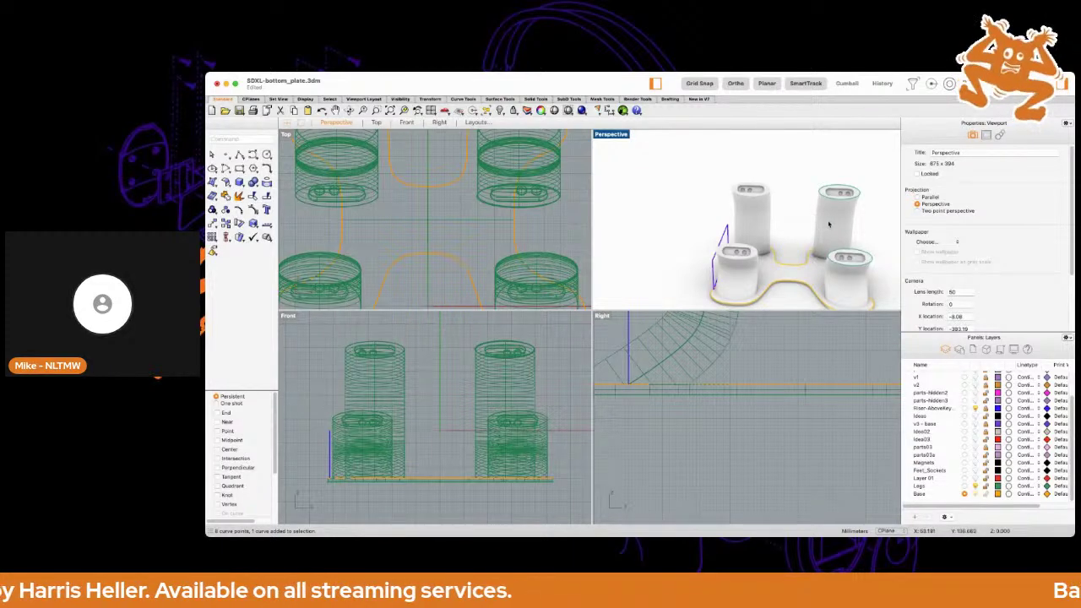
Move the united solid of plate and legs to the Base layer and hide the Legs layer.
{"action": "left_click", "coordinate": [828, 224]}
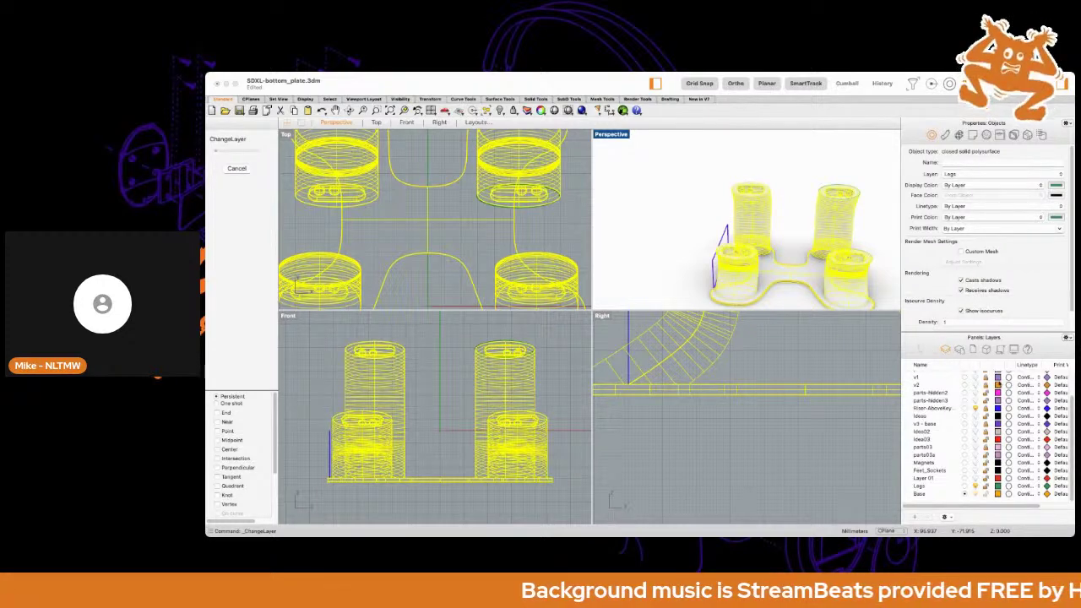
{"action": "left_click", "coordinate": [919, 493]}
{"action": "left_click", "coordinate": [873, 285]}
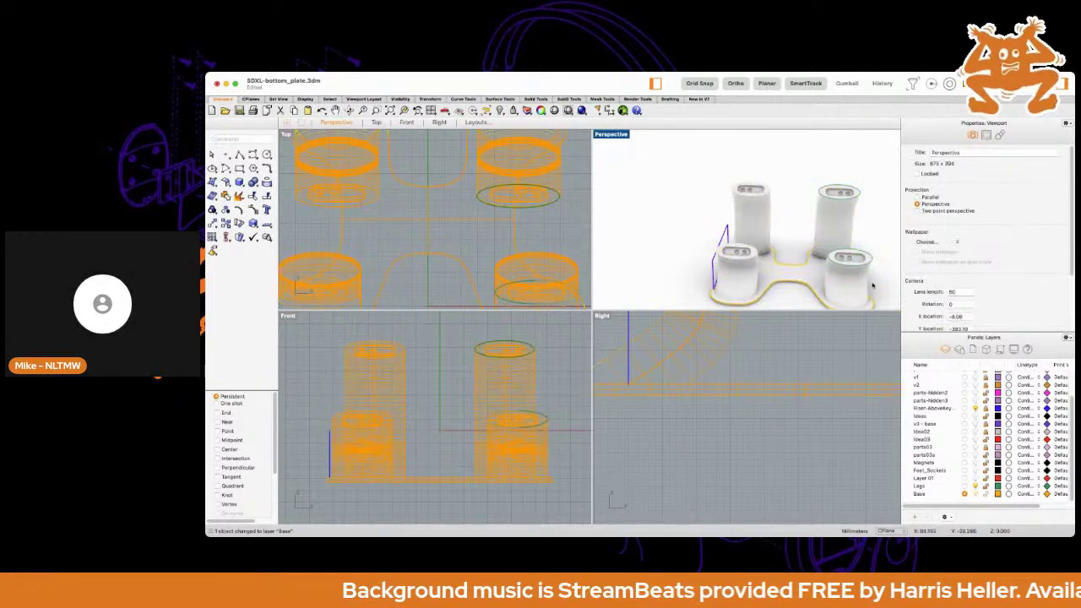
{"action": "left_click", "coordinate": [976, 487]}
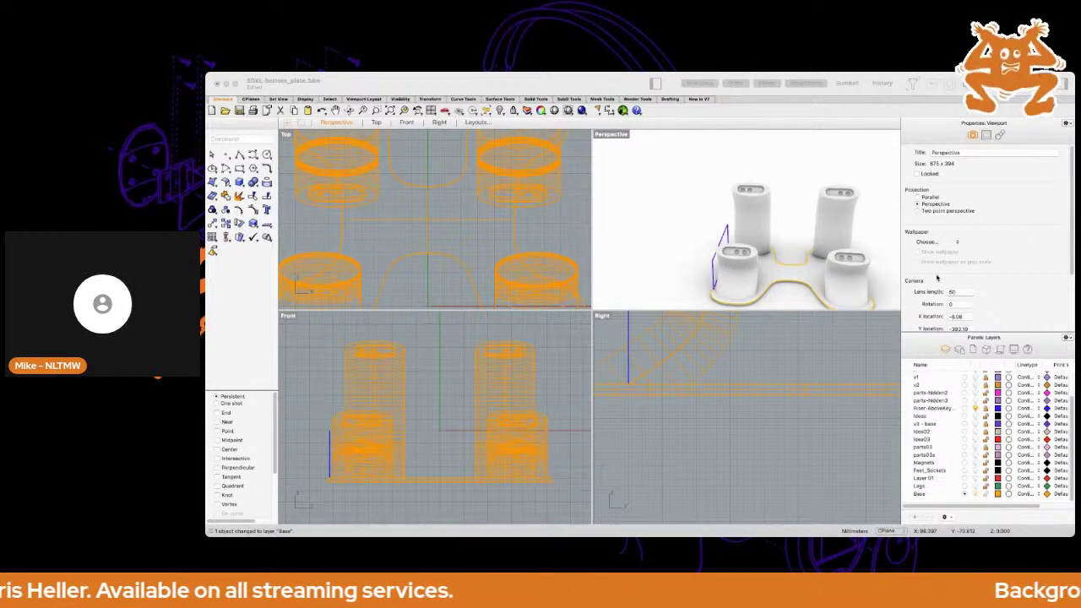
Move the closed outline curve around the base plate to the parts03a layer.
{"action": "left_click", "coordinate": [785, 267]}
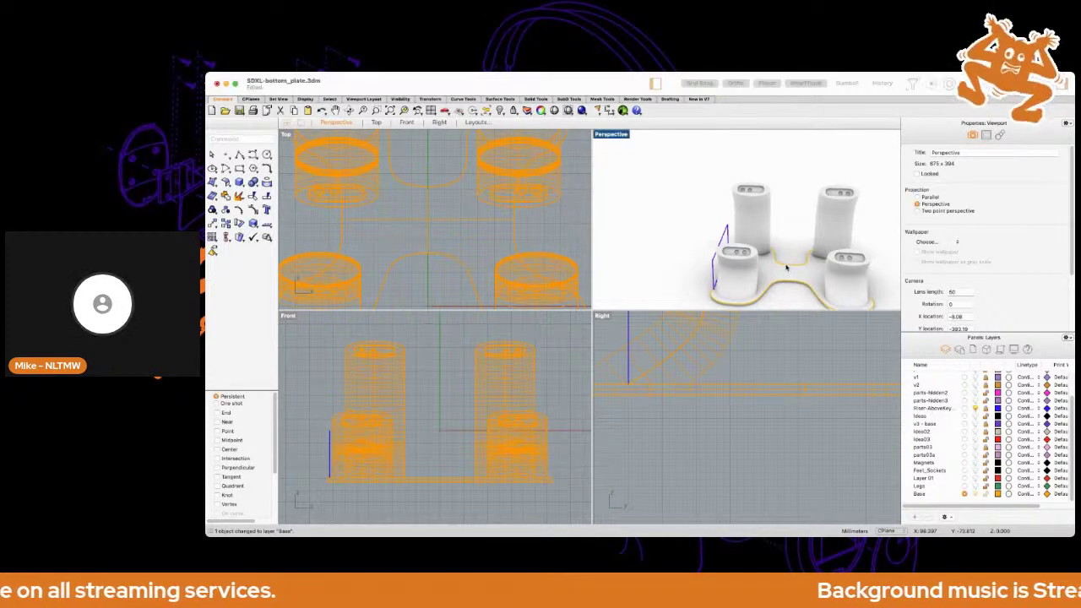
{"action": "key", "text": "Escape"}
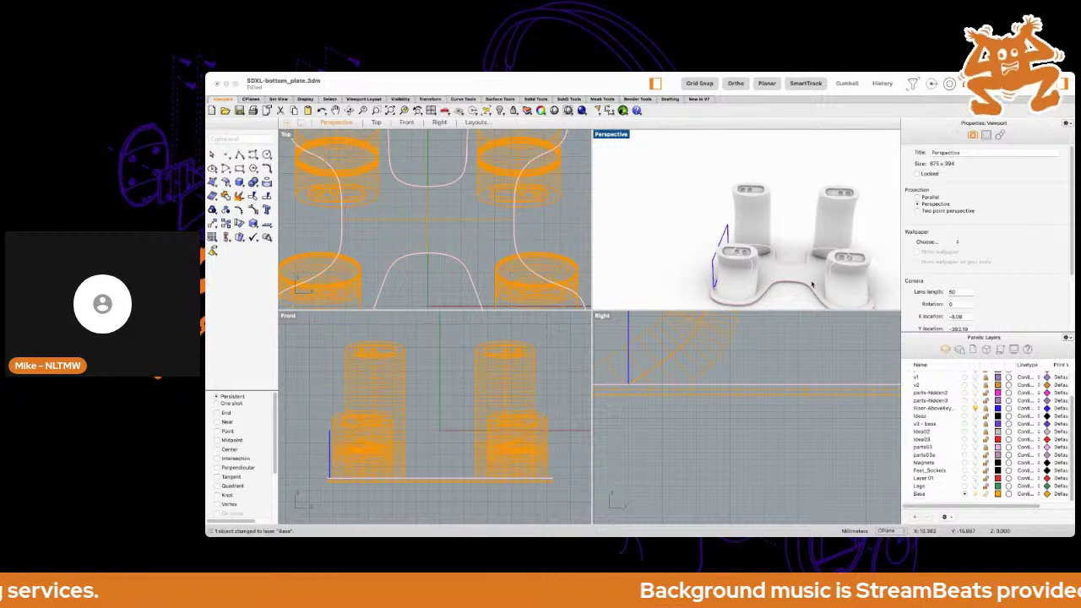
{"action": "left_click", "coordinate": [813, 284]}
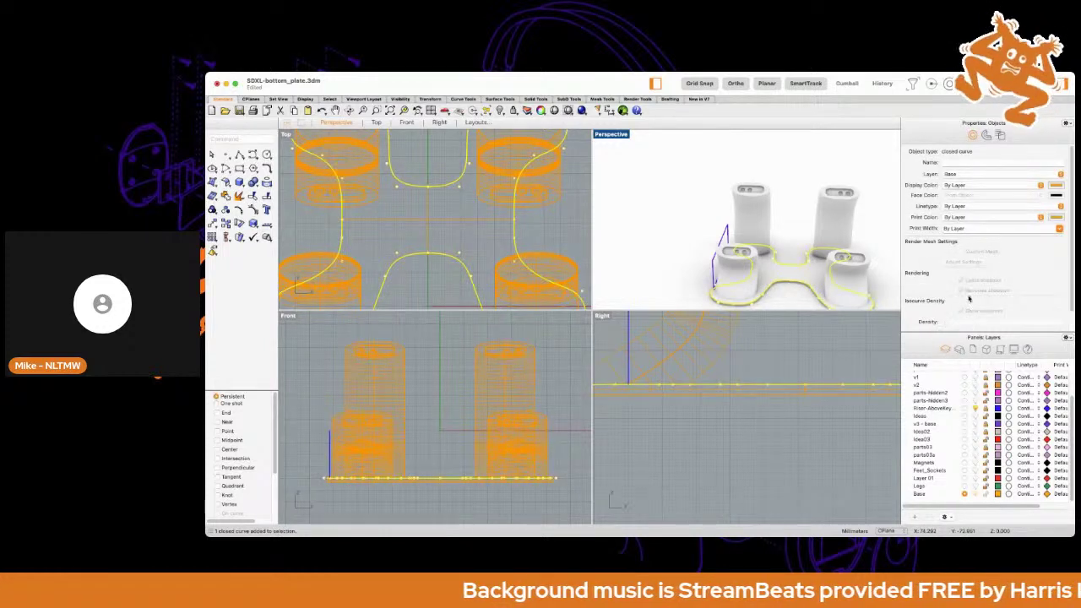
{"action": "key", "text": "ctrl+l"}
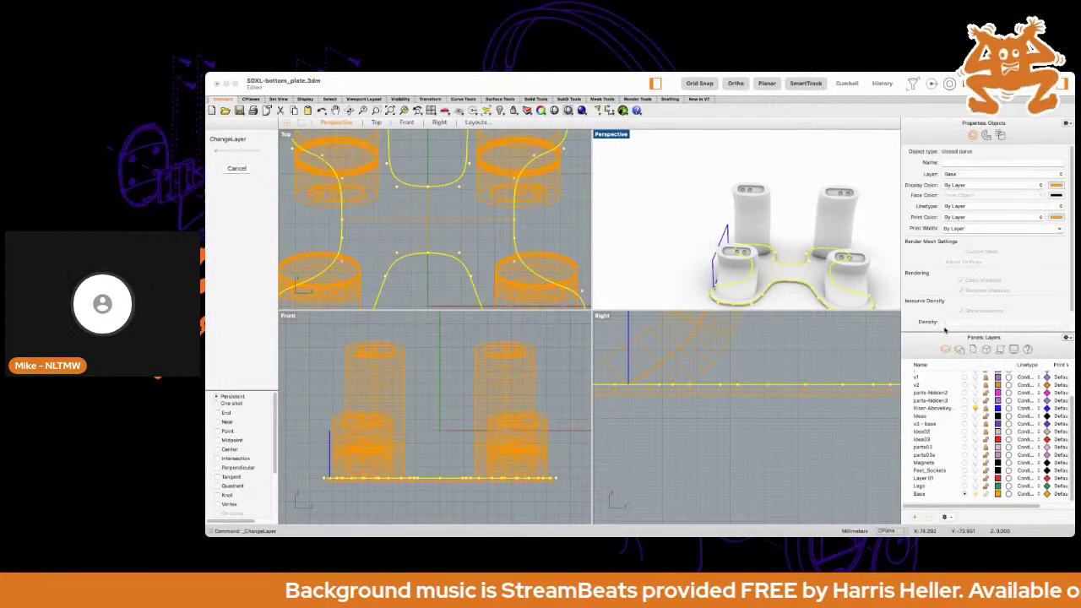
{"action": "double_click", "coordinate": [1022, 394]}
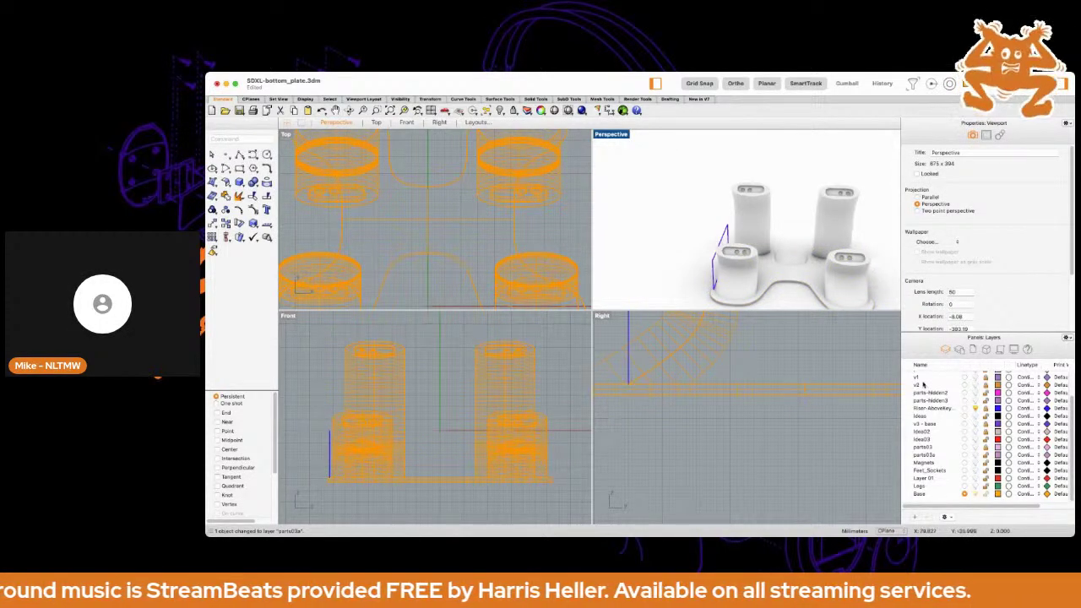
Hide the layer of the blue reference curve beside the legs and maximise the Perspective view of the solid.
{"action": "right_click_drag", "start_coordinate": [802, 245], "coordinate": [839, 237]}
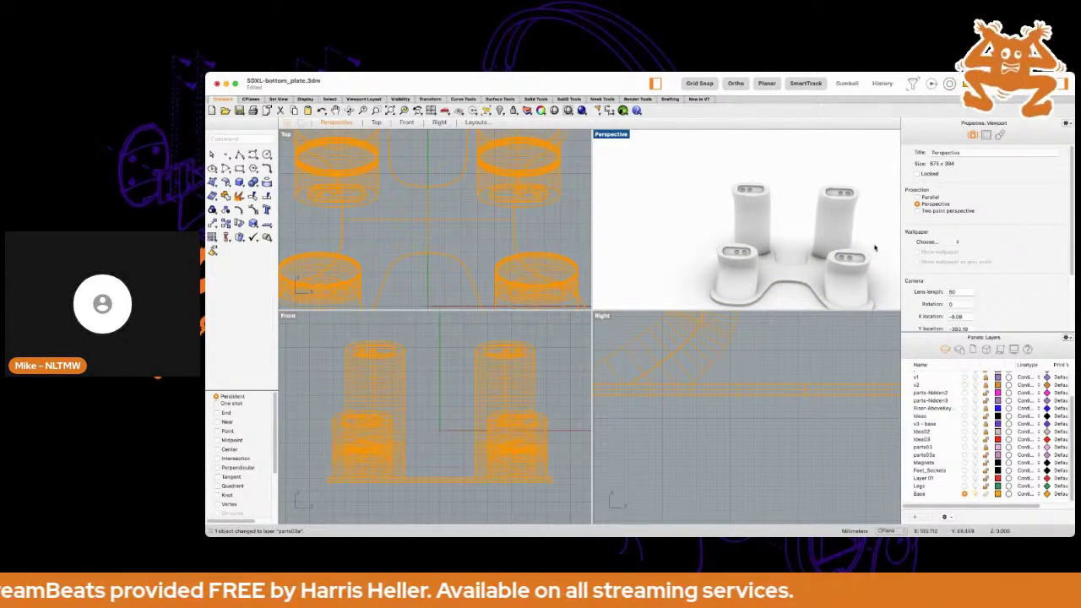
{"action": "right_click_drag", "start_coordinate": [815, 243], "coordinate": [767, 204]}
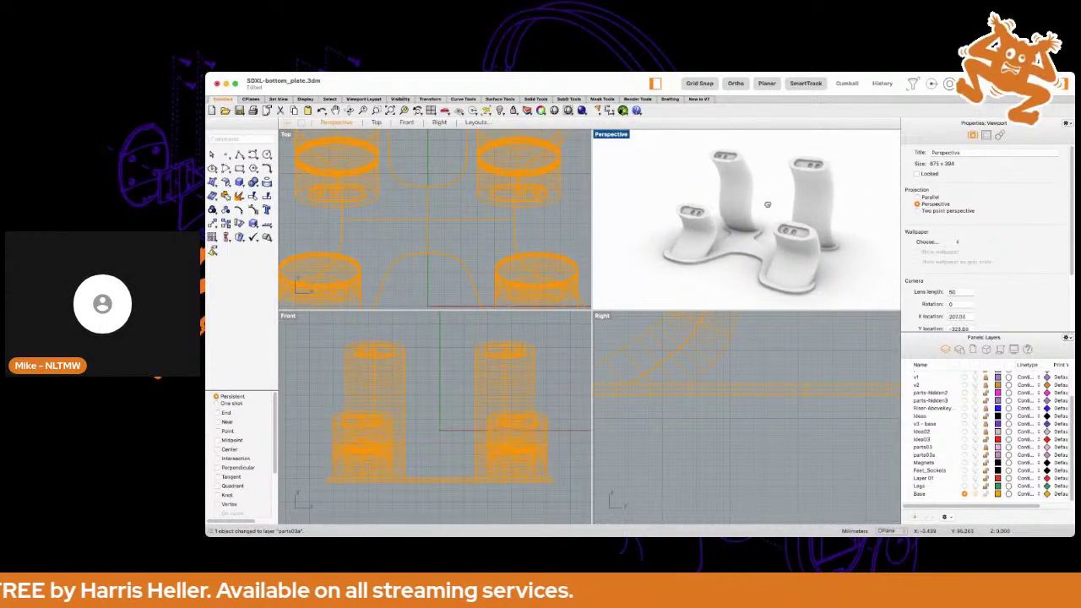
{"action": "double_click", "coordinate": [608, 134]}
{"action": "mouse_move", "coordinate": [666, 280]}
{"action": "right_mouse_down"}
{"action": "mouse_move", "coordinate": [639, 257]}
{"action": "mouse_move", "coordinate": [667, 267]}
{"action": "right_mouse_up"}
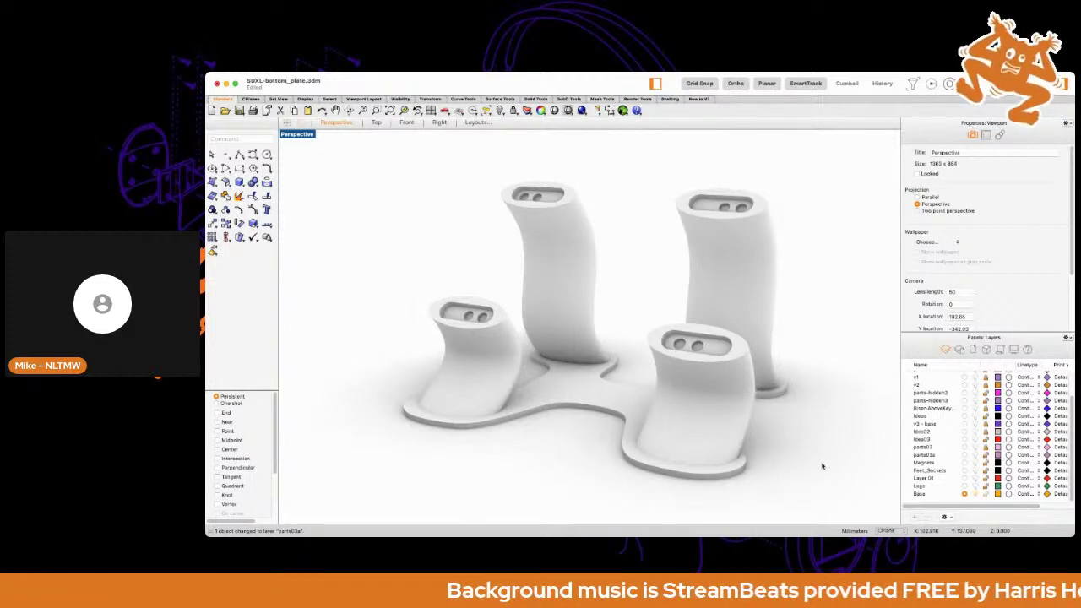
Try the Technical display mode in the Perspective view, change it to Artistic and inspect the finished solid.
{"action": "key", "text": "ctrl+alt+t"}
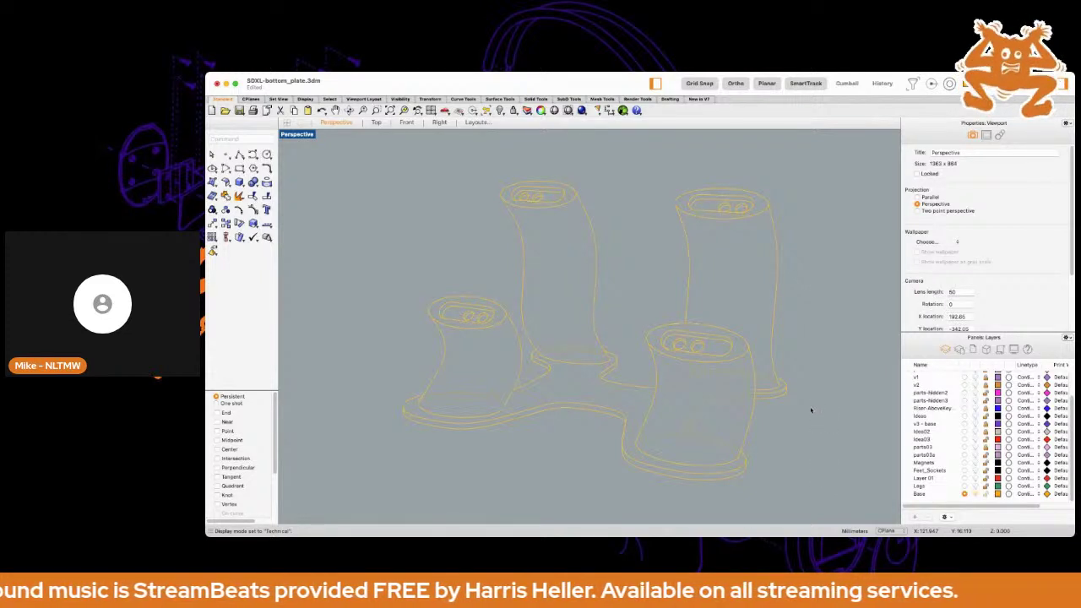
{"action": "key", "text": "ctrl+alt+a"}
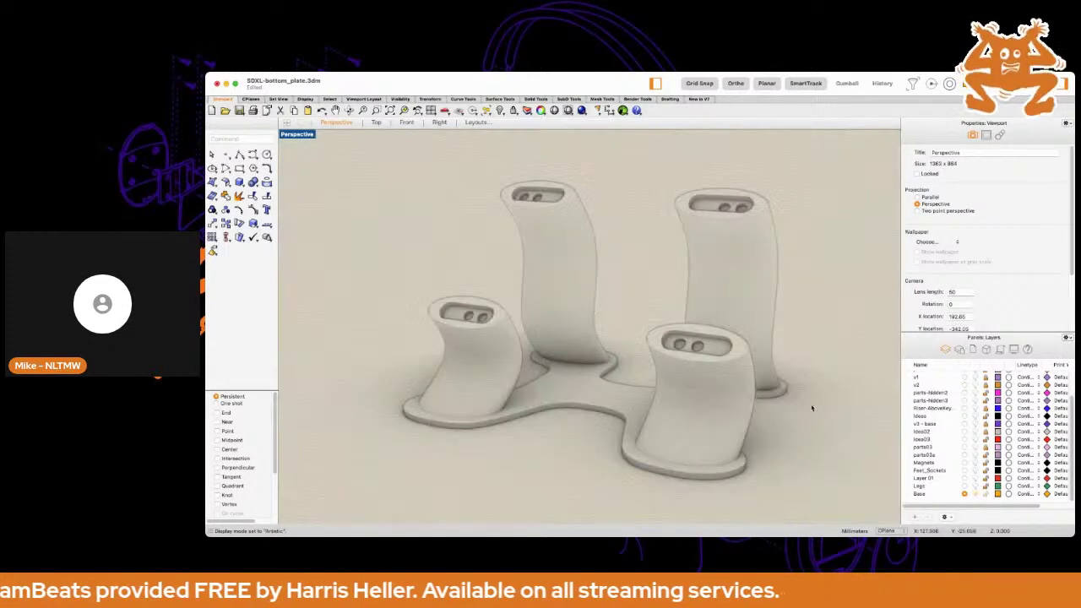
{"action": "right_click_drag", "start_coordinate": [830, 355], "coordinate": [786, 369]}
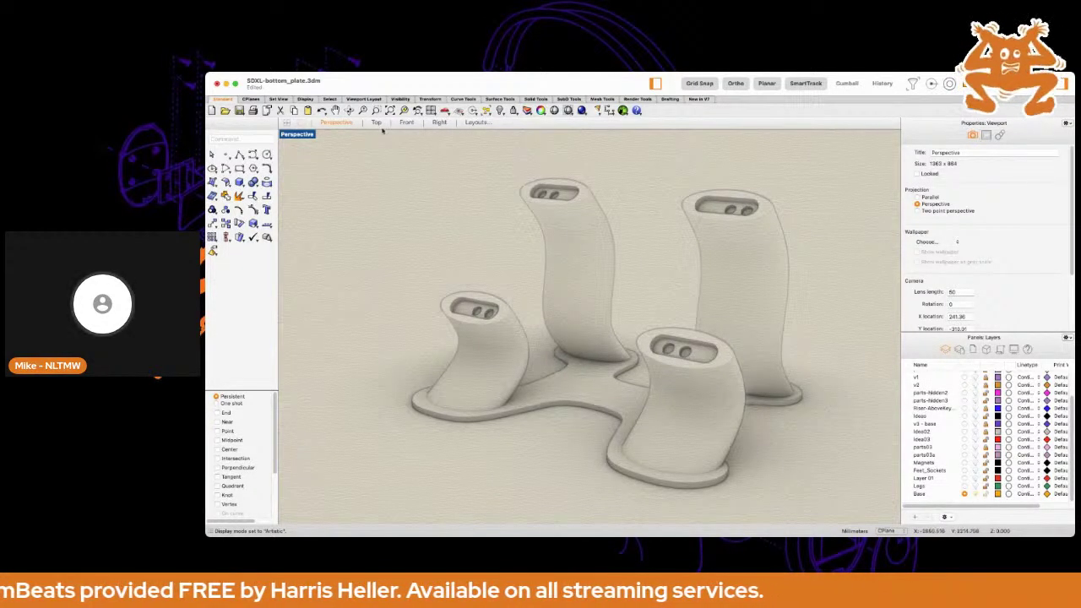
Return to the four-viewport layout and export the united solid to the Desktop as SDXL-bottom_plate.stl.
{"action": "double_click", "coordinate": [300, 135]}
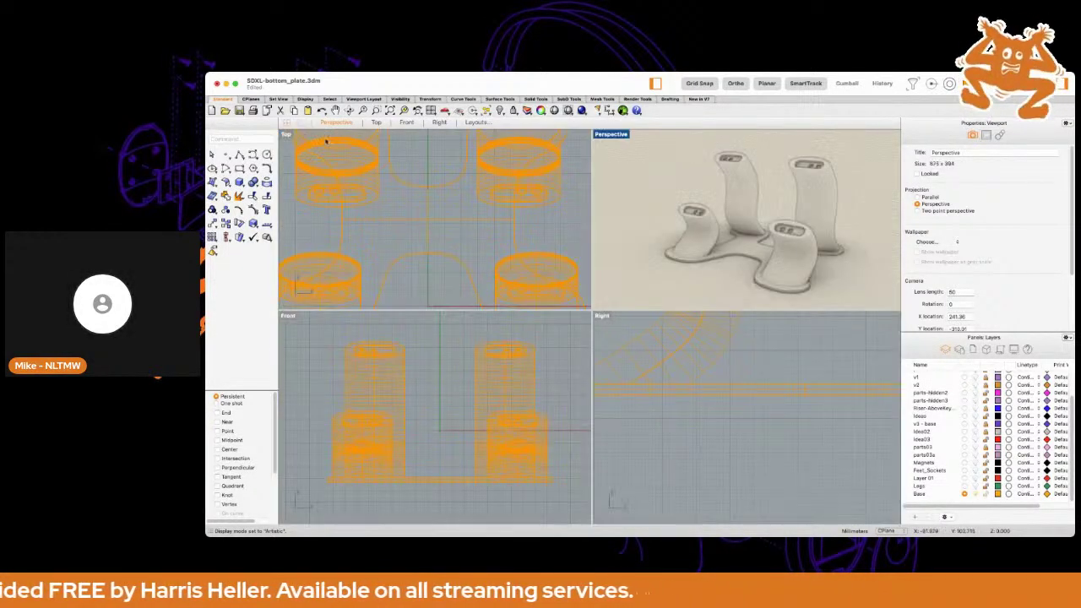
{"action": "left_click", "coordinate": [397, 179]}
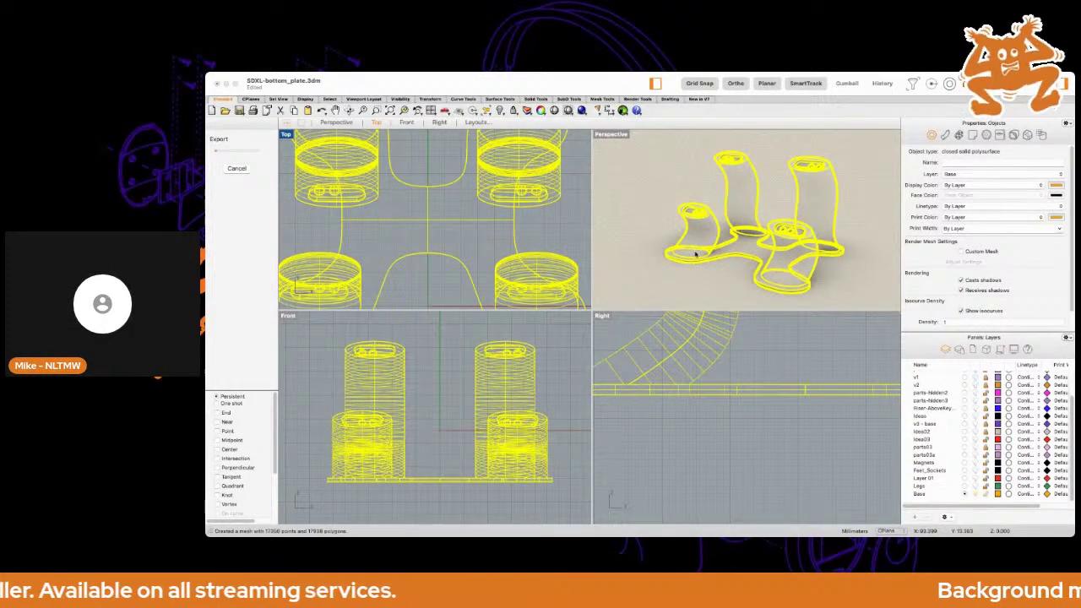
{"action": "key", "text": "Escape"}
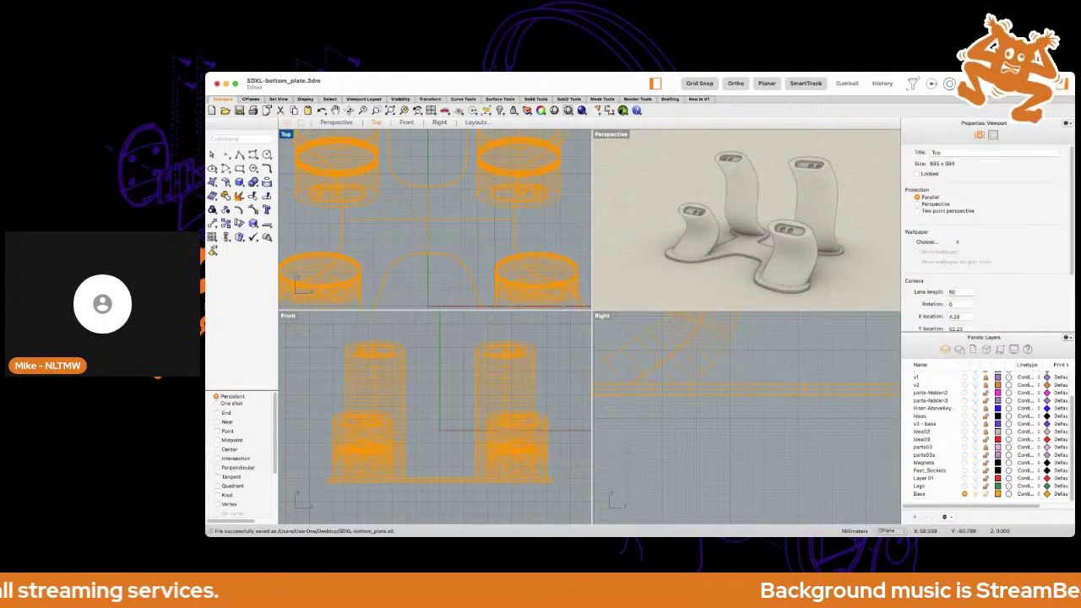